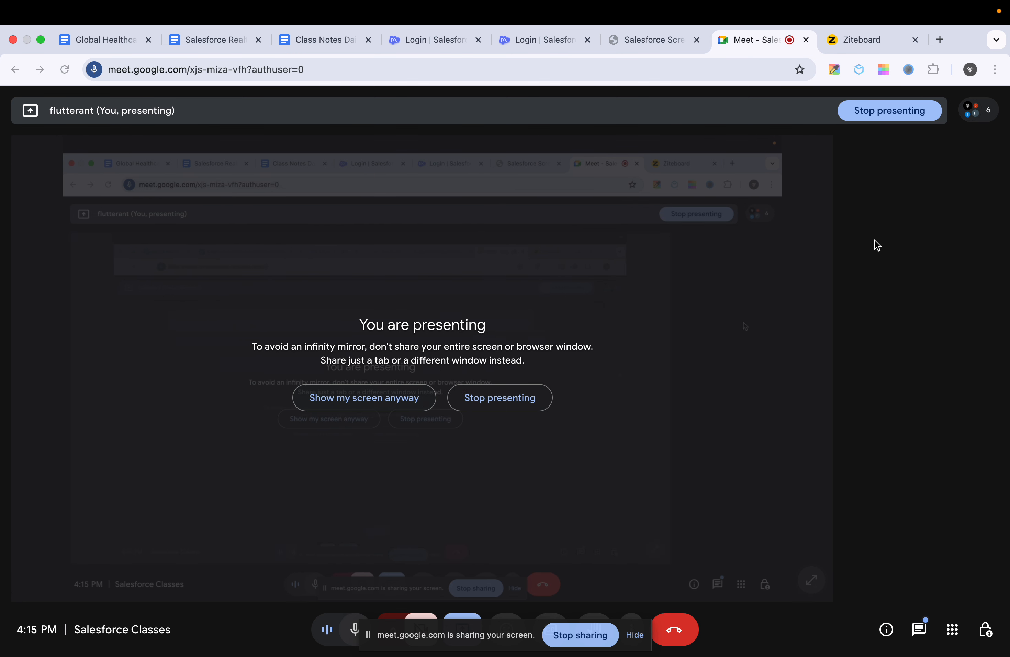
- Switch to the Class Notes Daily document and look through the Day-16 Salesforce Flows notes to the final example
click(431, 39)
click(302, 35)
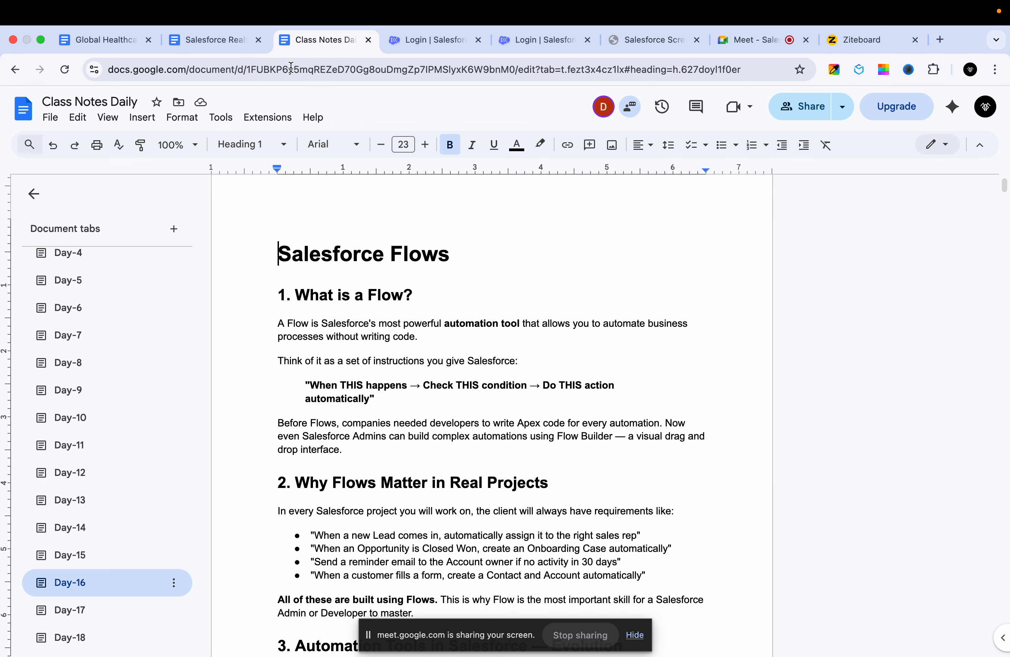
scroll(299, 427, down, 15)
scroll(312, 475, down, 20)
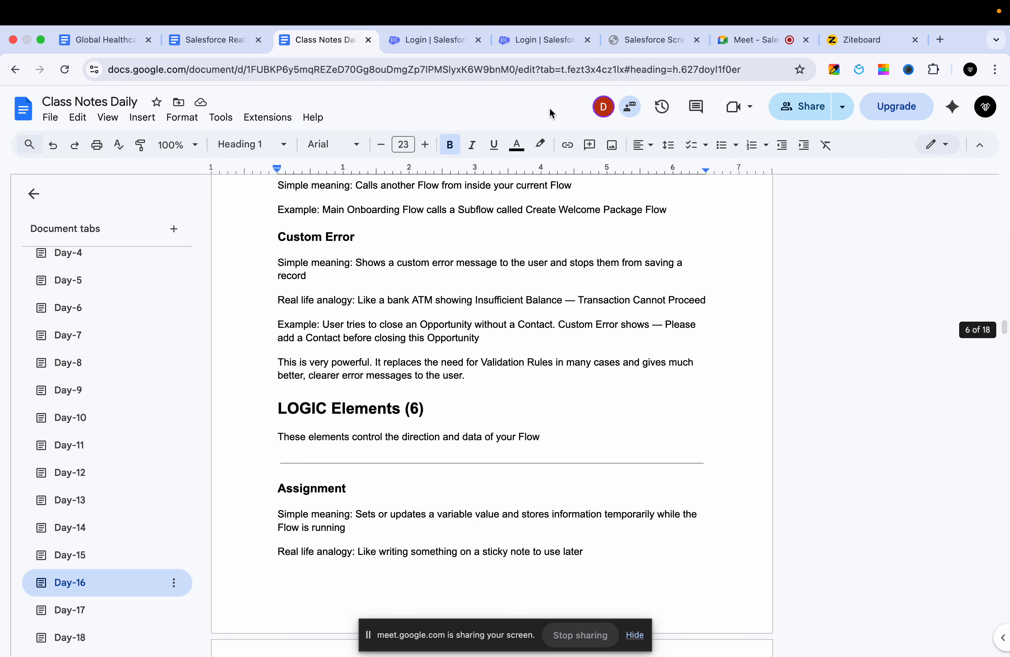
click(534, 31)
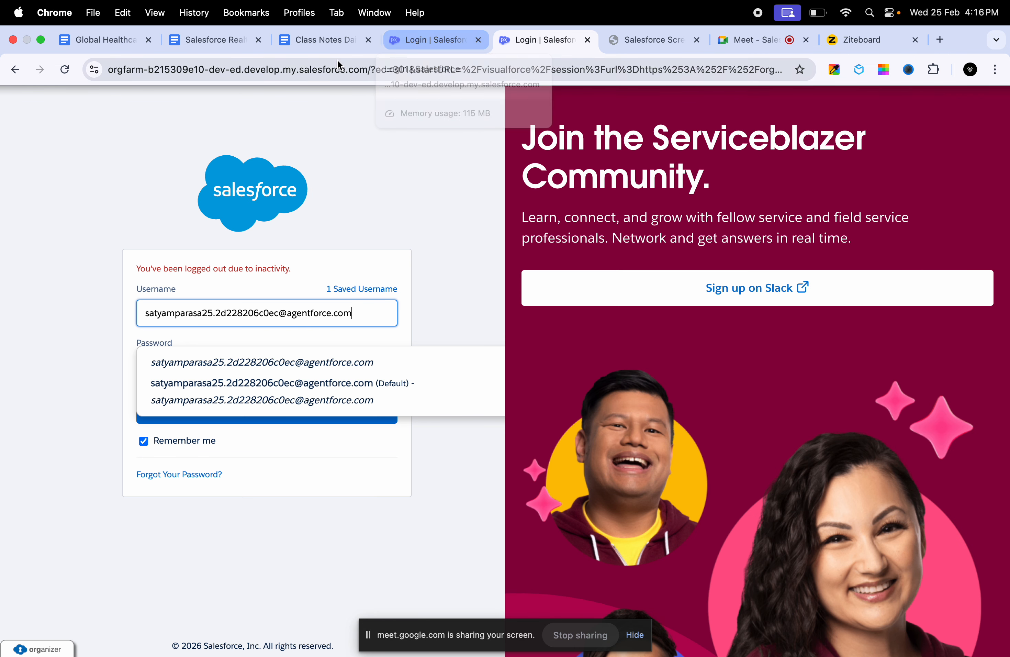
click(323, 47)
scroll(483, 475, down, 5)
scroll(483, 475, down, 20)
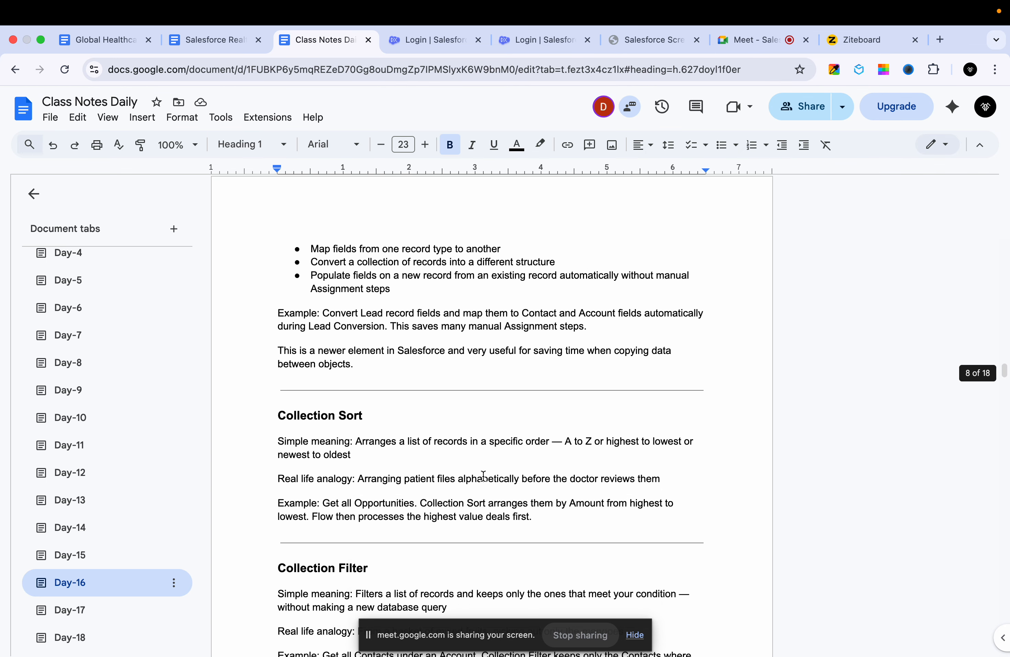
scroll(484, 476, down, 20)
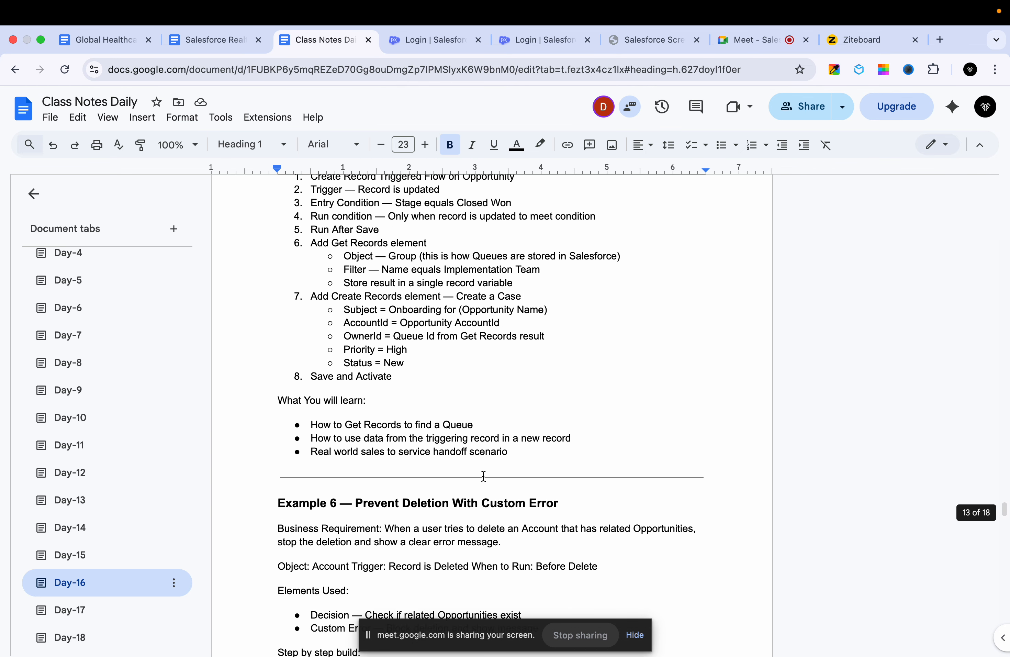
scroll(483, 476, down, 20)
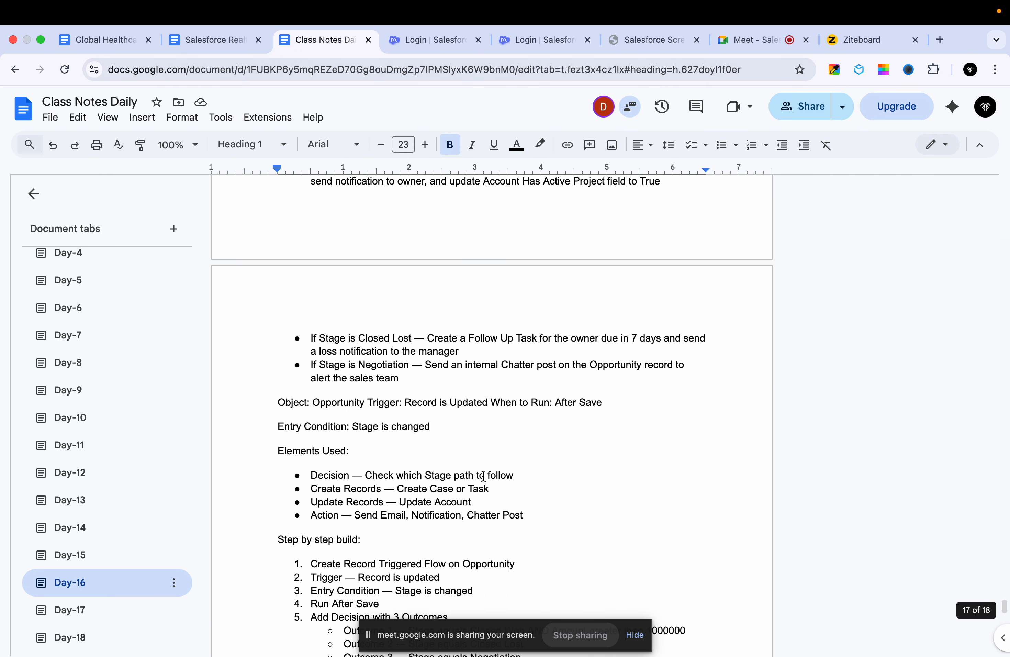
scroll(483, 475, up, 10)
scroll(483, 475, up, 10)
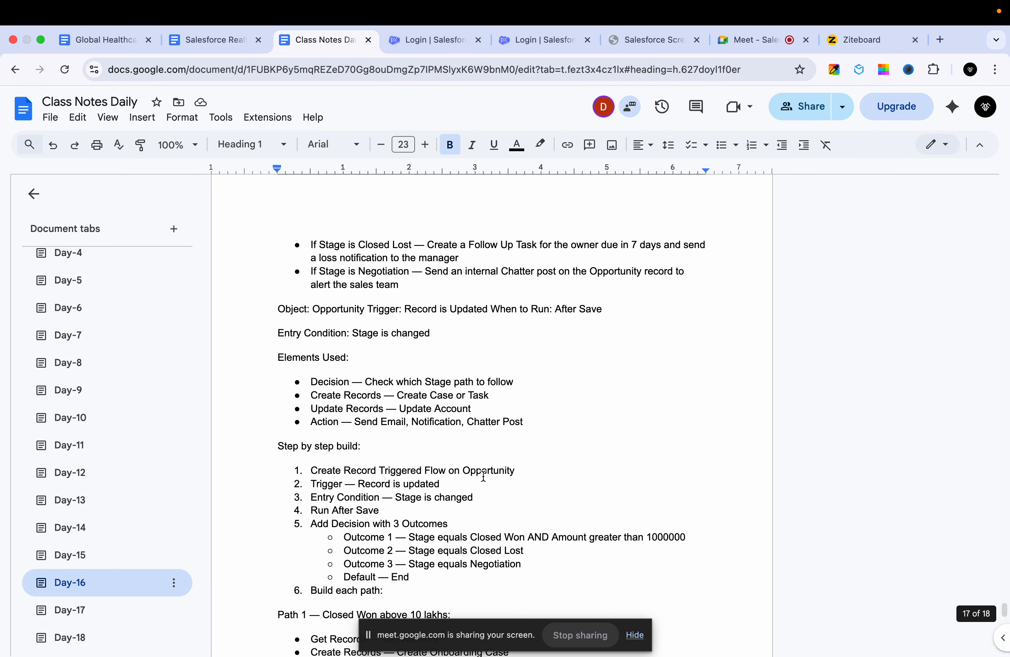
- Copy the heading "Example 10 — Complex Multi Condition Flow" and paste it below the last bullet list of the Day-16 notes
click(548, 362)
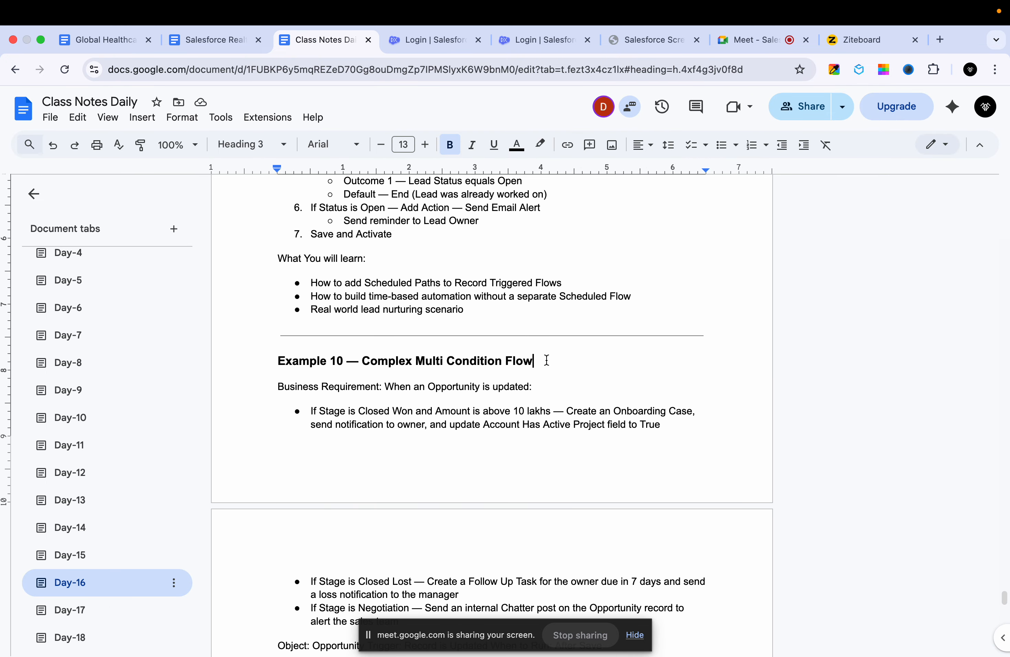
shift+click(274, 363)
key(cmd+c)
scroll(320, 507, down, 20)
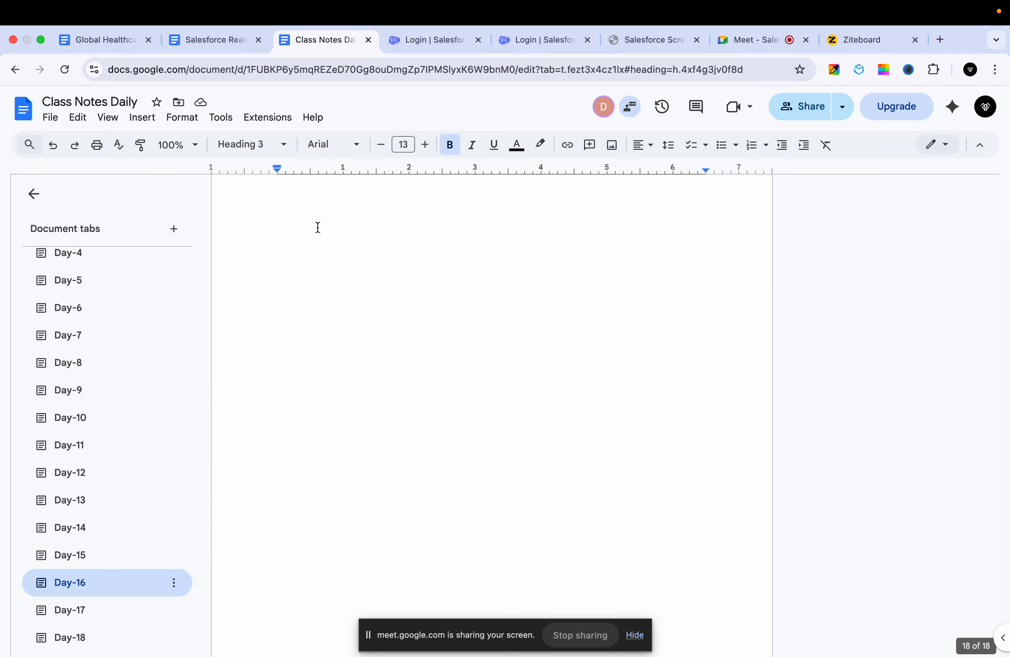
scroll(291, 394, up, 6)
click(289, 419)
key(cmd+v)
- Renumber the pasted heading to Example 11 and delete the title text after its dash
click(342, 419)
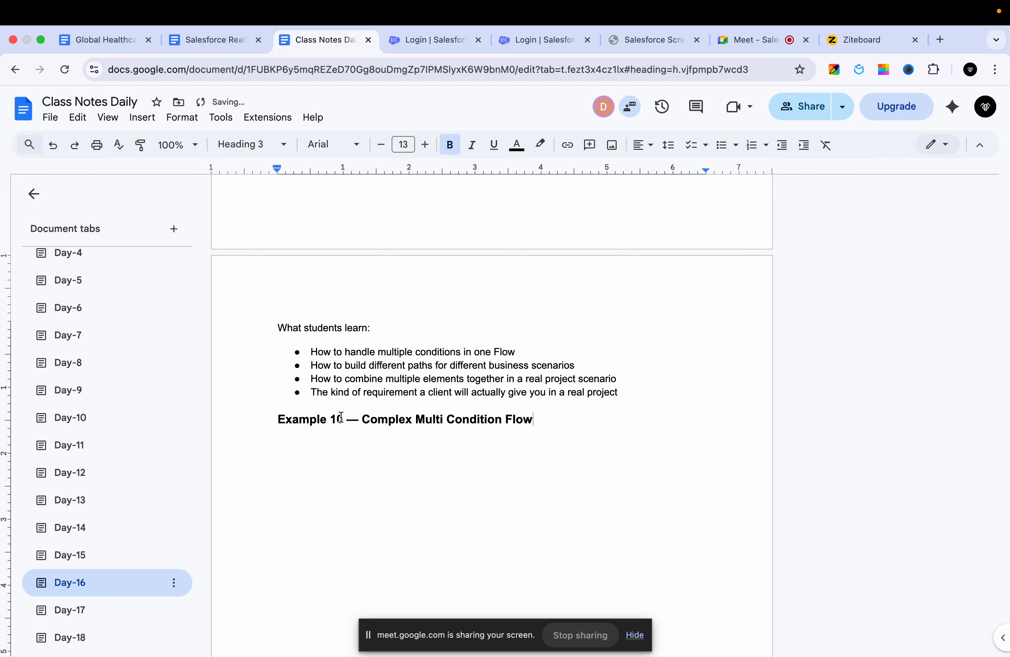
key(BackSpace)
text(1)
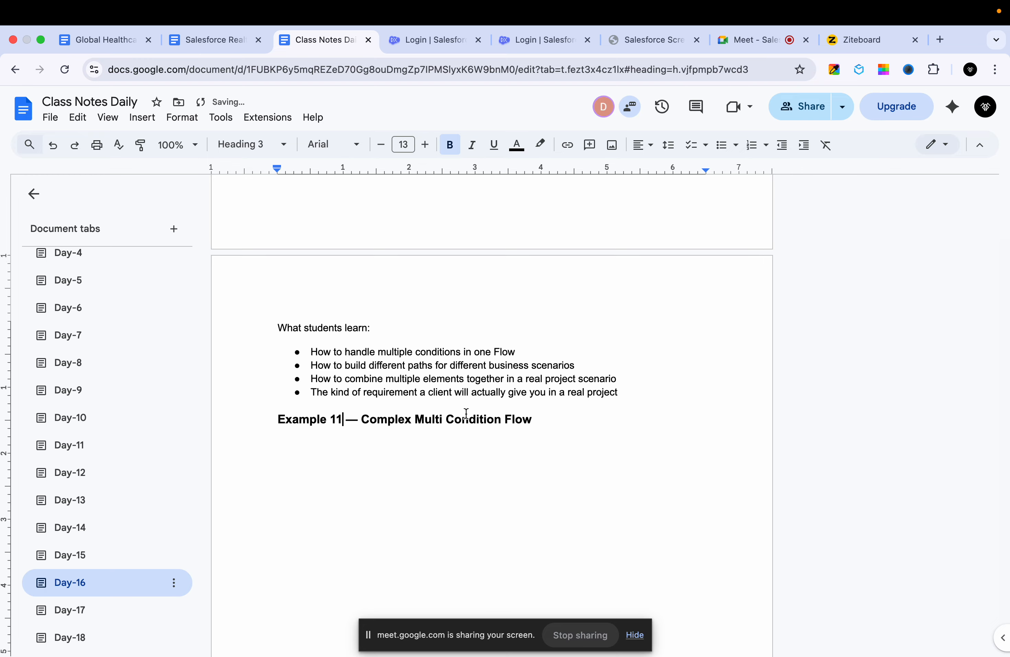
double_click(401, 419)
shift+click(532, 419)
key(BackSpace)
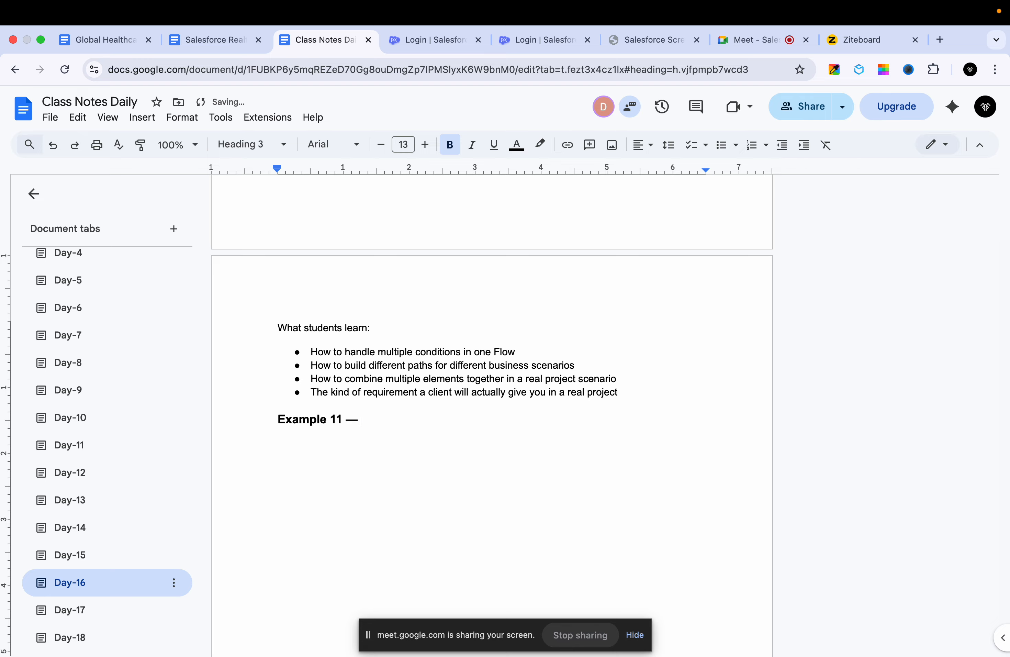
text(Send)
key(BackSpace)
text(d the)
key(BackSpace)
key(BackSpace)
key(BackSpace)
text(the)
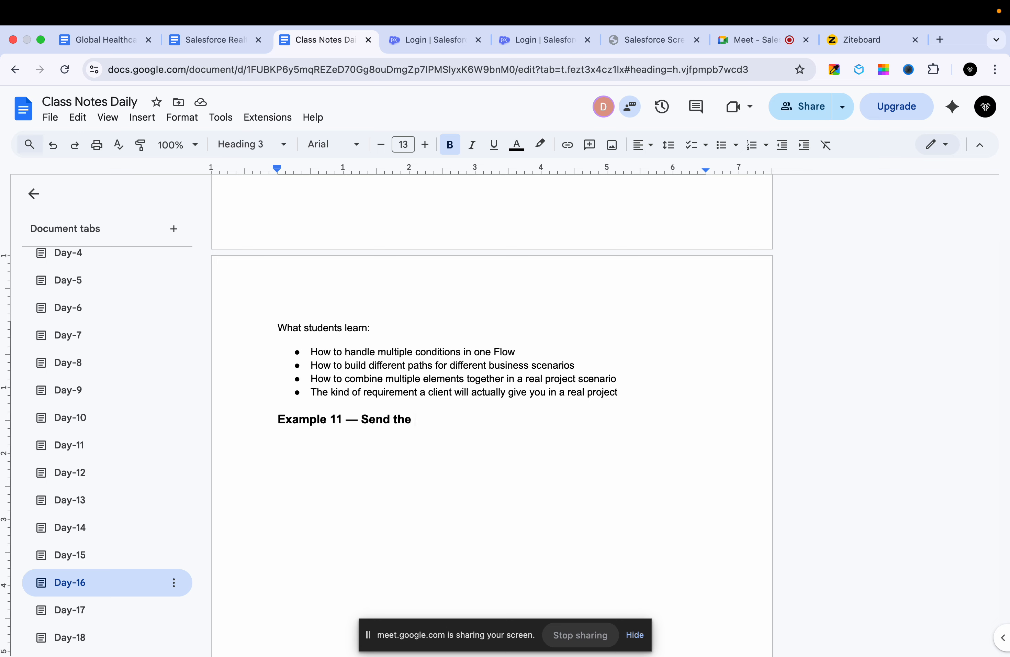
key(BackSpace)
key(BackSpace)
key(BackSpace)
key(BackSpace)
key(BackSpace)
key(BackSpace)
key(BackSpace)
key(BackSpace)
key(BackSpace)
- Enter "Assign the case to" as the title text of the Example 11 heading
text(Ass)
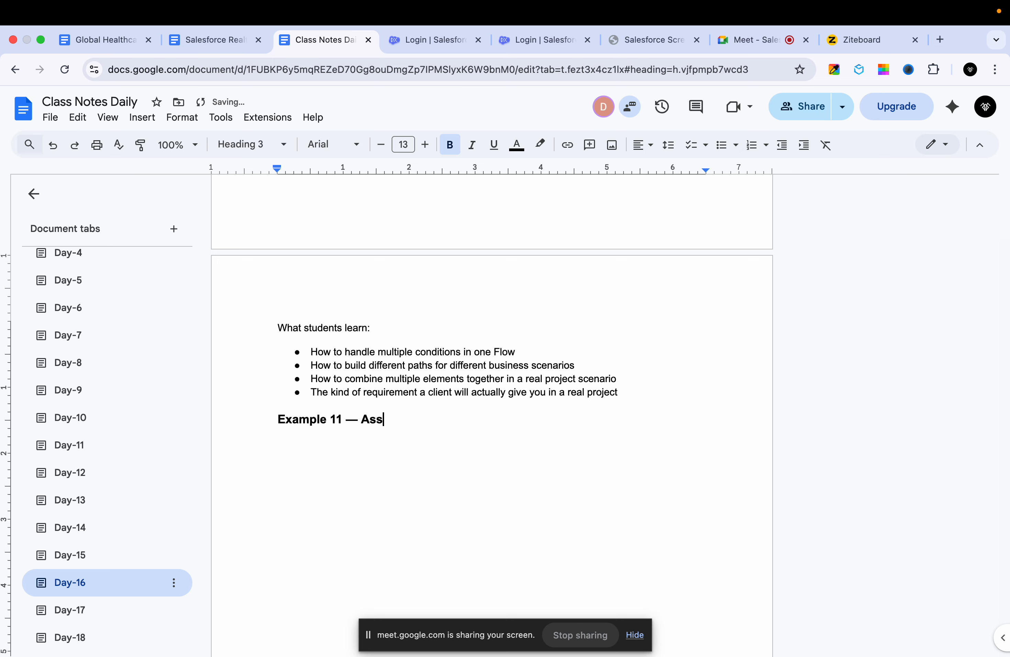
text(ign the)
key(BackSpace)
key(BackSpace)
text(the case to)
key(BackSpace)
- Insert "If case priority is updated to High," before "Assign" in the Example 11 heading
key(alt+Left)
key(alt+Left)
key(alt+Left)
key(alt+Left)
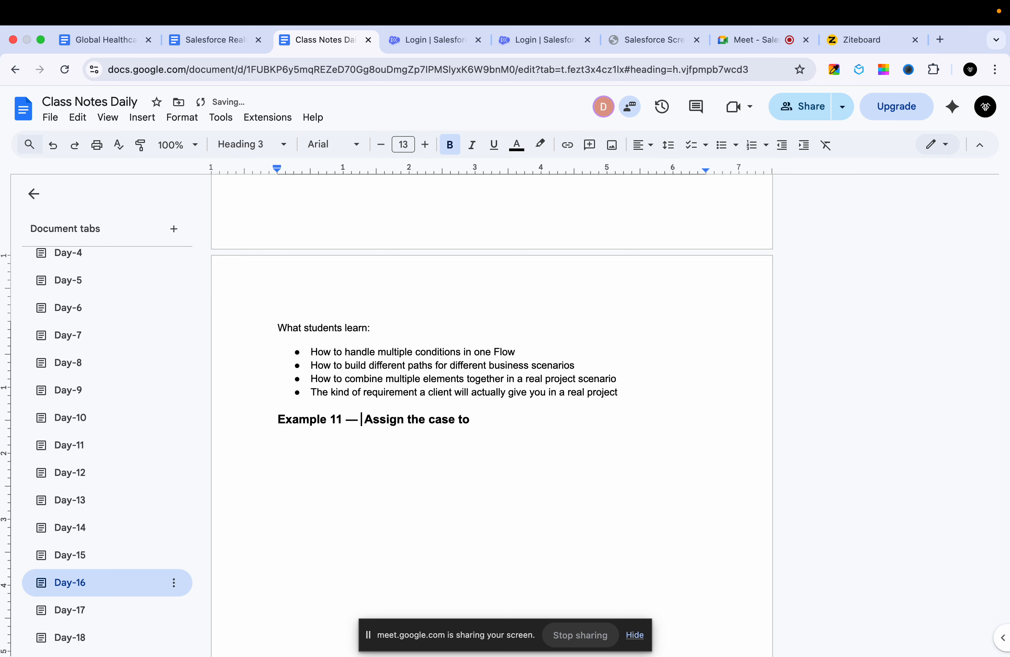
text(If case prio)
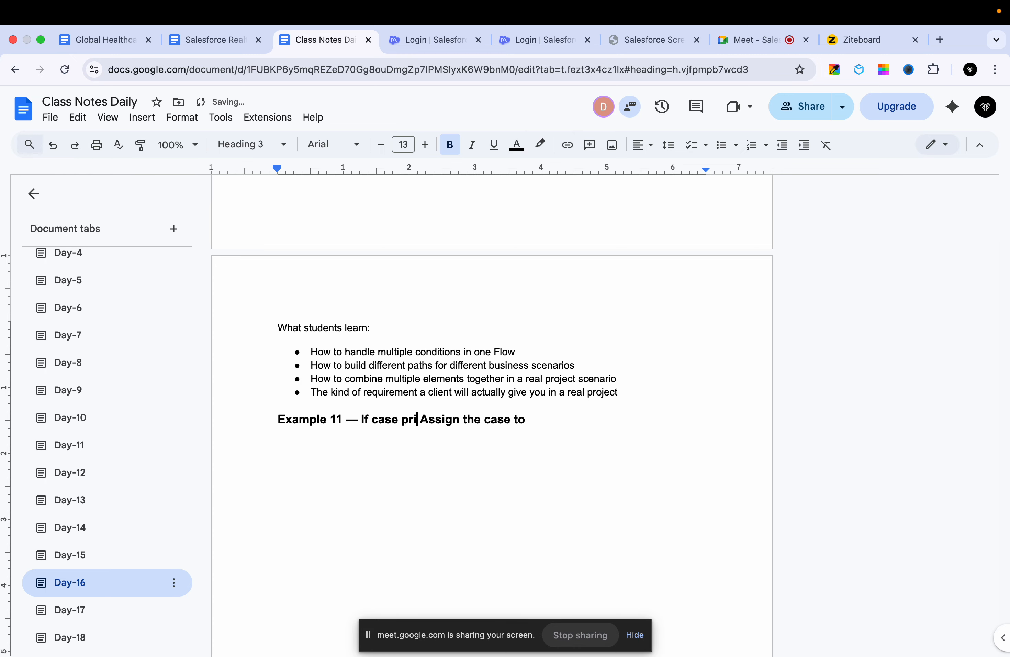
text(rity is u)
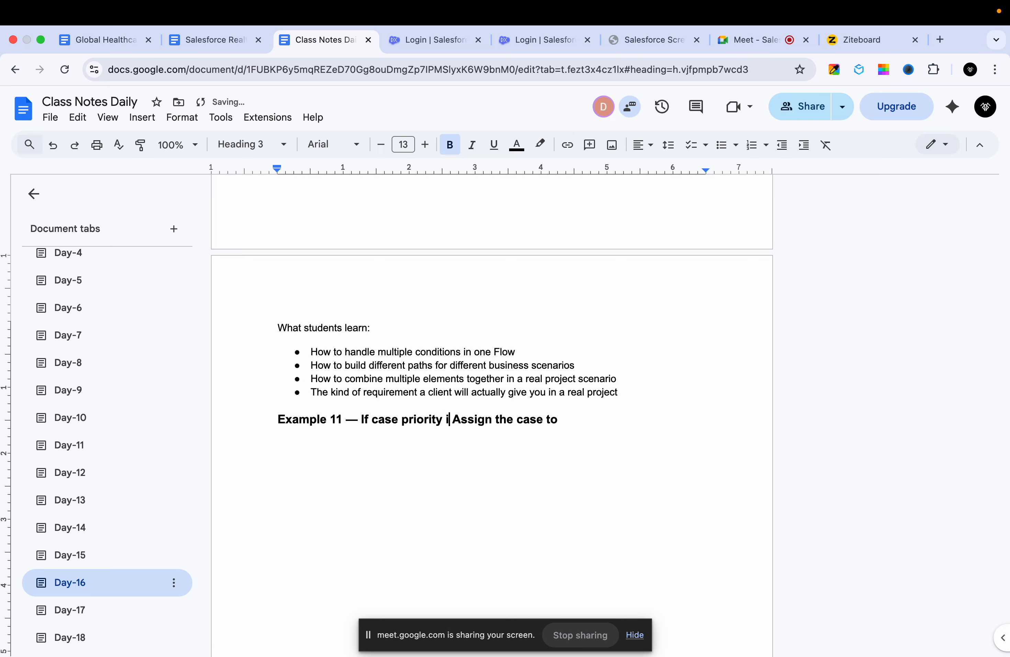
text(dd)
key(BackSpace)
key(BackSpace)
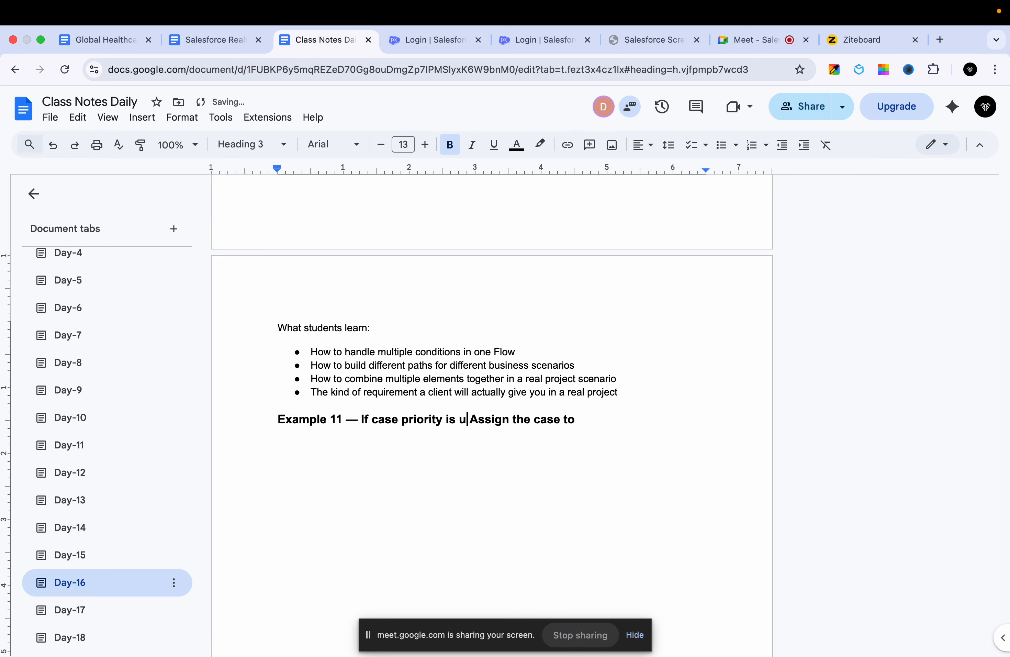
text(pdated to )
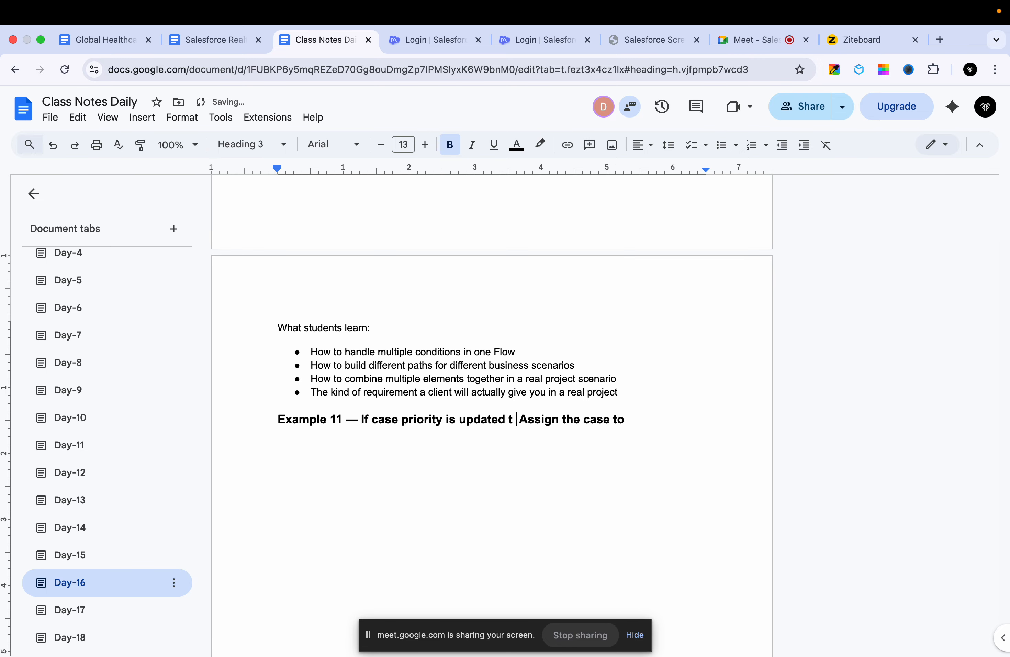
text(High)
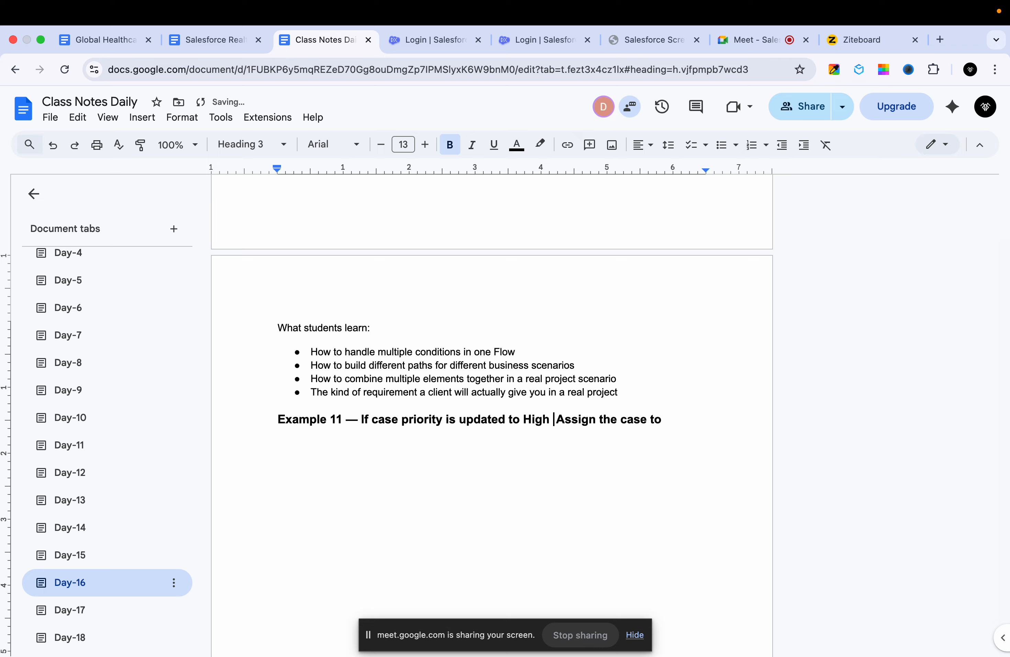
key(BackSpace)
text(,)
- Replace the final "to" of the Example 11 heading with "that case to"
click(676, 414)
key(BackSpace)
key(BackSpace)
text(that case to )
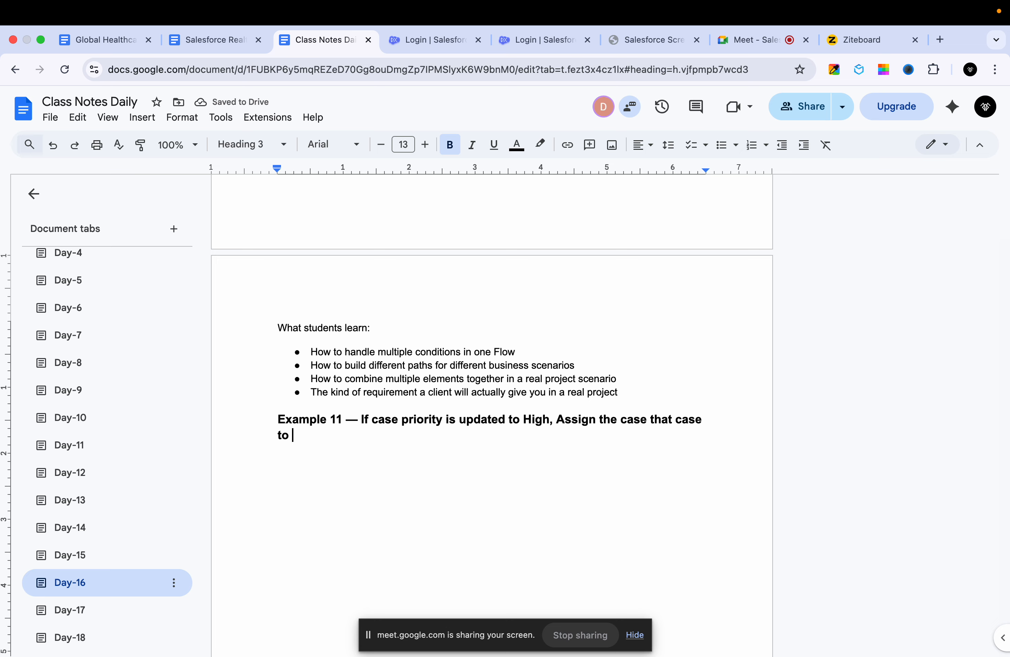
text(High Prio)
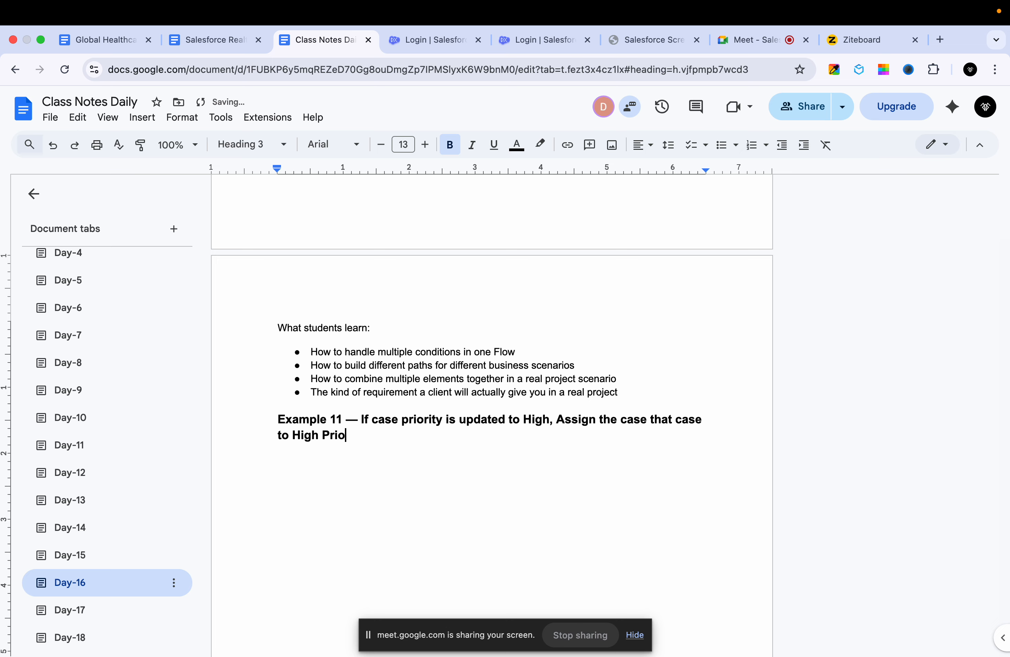
text(rity case queu)
- Add the queue name "High Priority case queue" in quotation marks at the end of the Example 11 heading
click(293, 434)
text(")
click(477, 435)
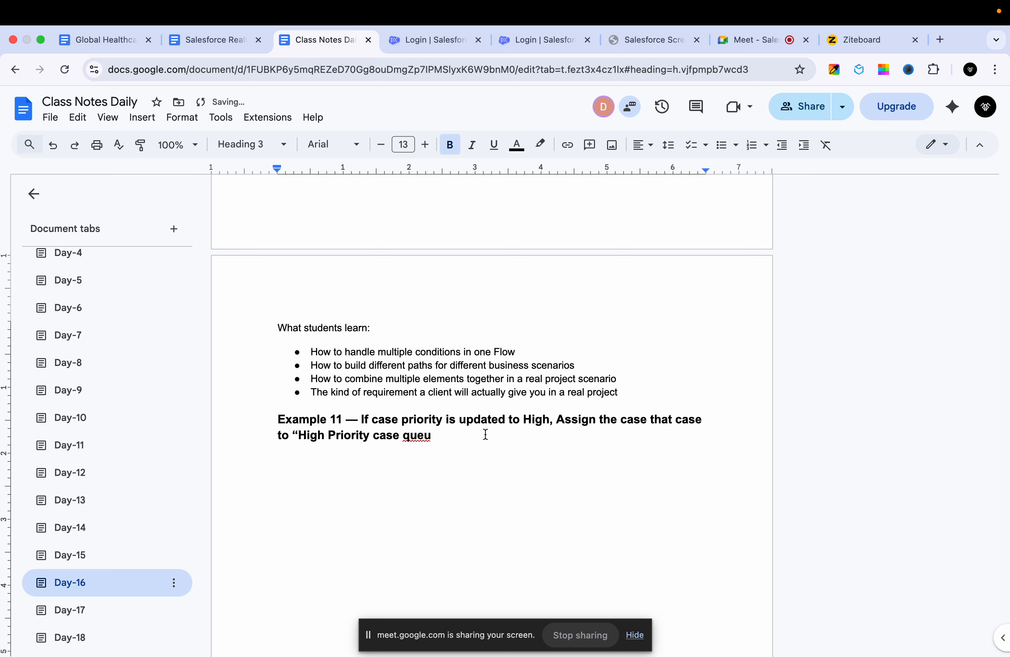
text(e)
text(" )
text(and )
text(send the emai)
text(l n)
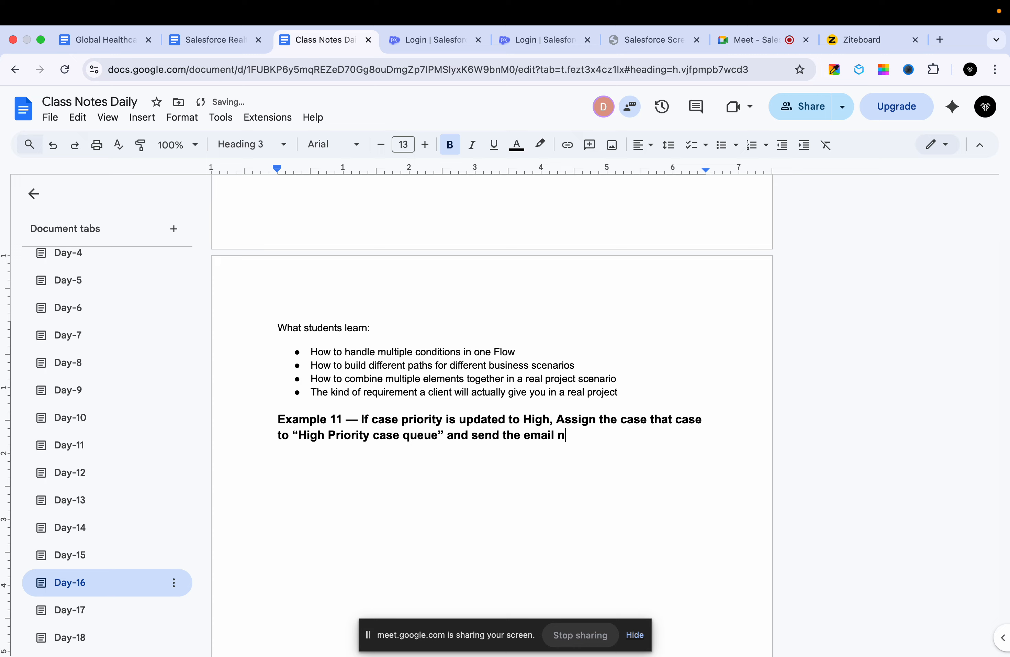
text(otification to alsl t)
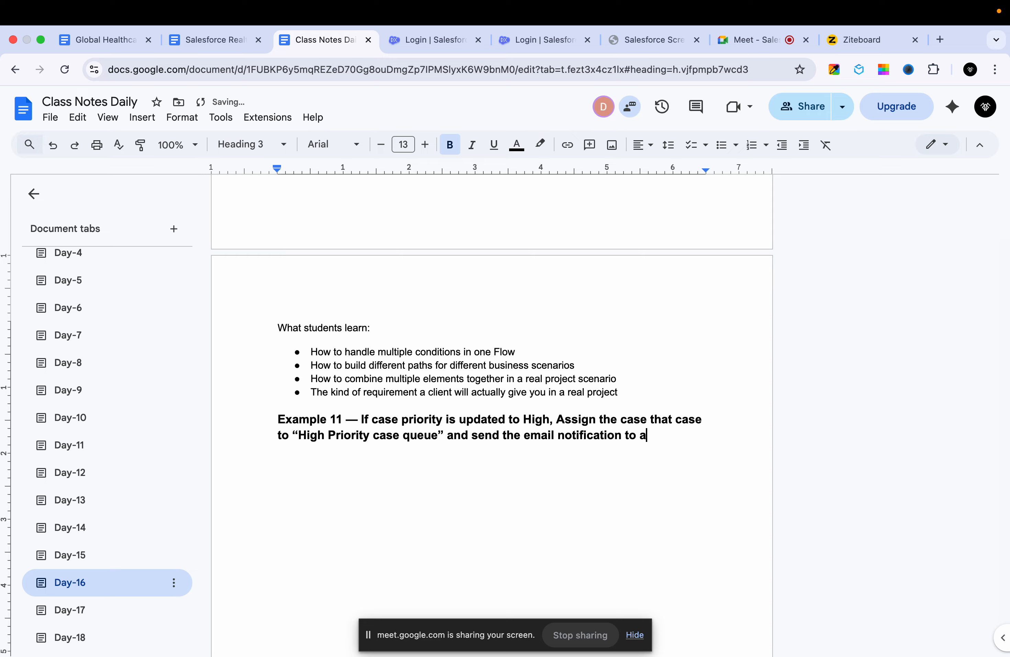
- Complete the heading with "and send the email notification to all of the queue members." and accept the grammar suggestion "the case"
key(BackSpace)
key(BackSpace)
key(BackSpace)
key(BackSpace)
text(ll)
key(BackSpace)
text(of the queue members.)
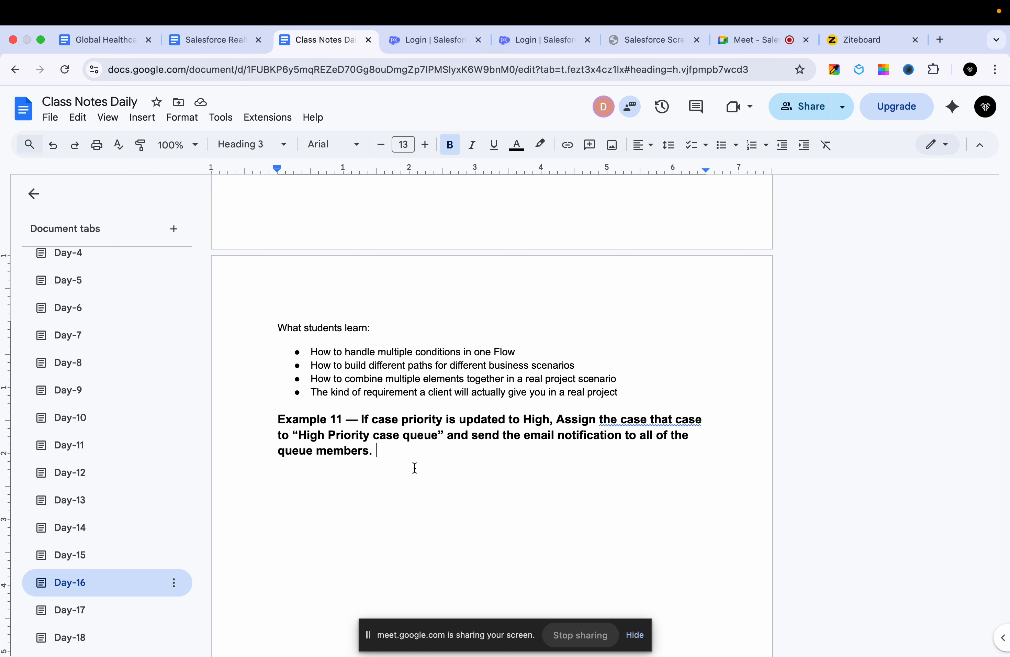
click(610, 422)
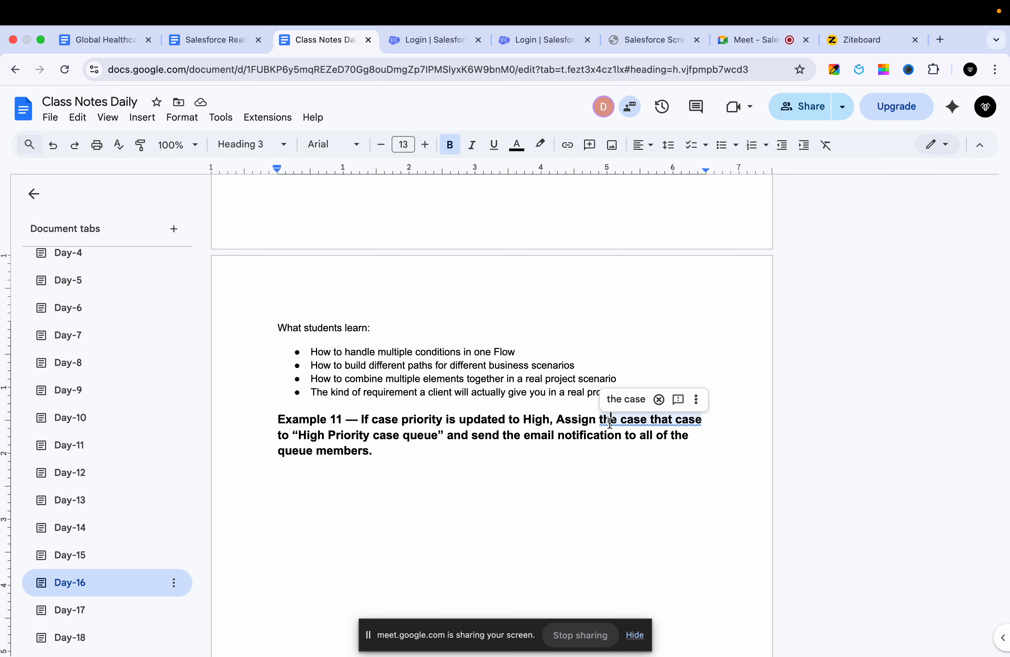
click(623, 398)
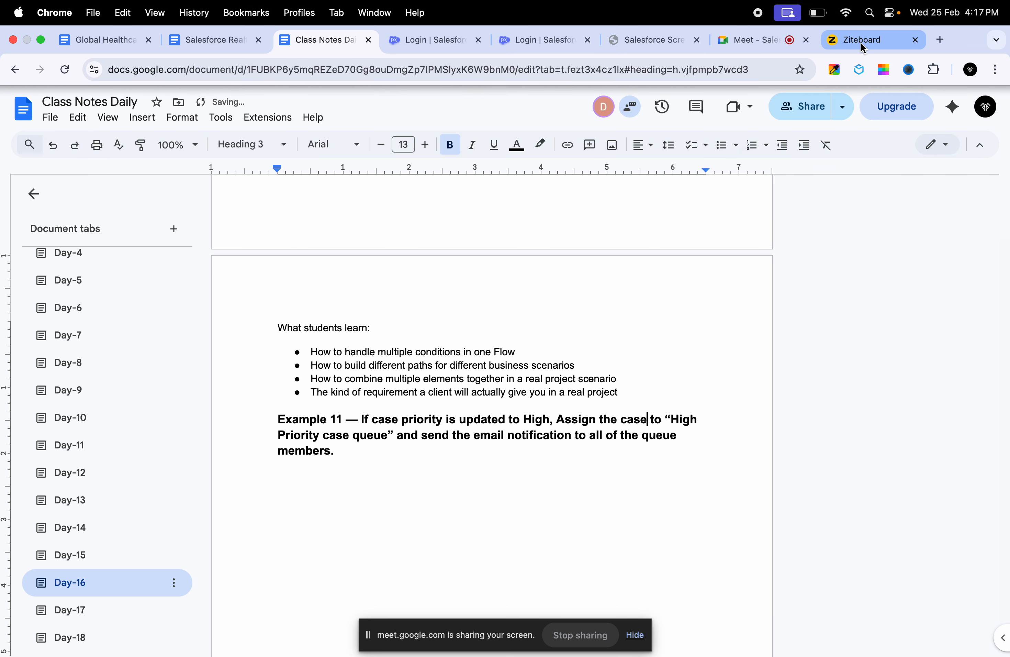
- Switch to the Ziteboard whiteboard and draw a long horizontal divider line below the existing Case diagram
click(851, 44)
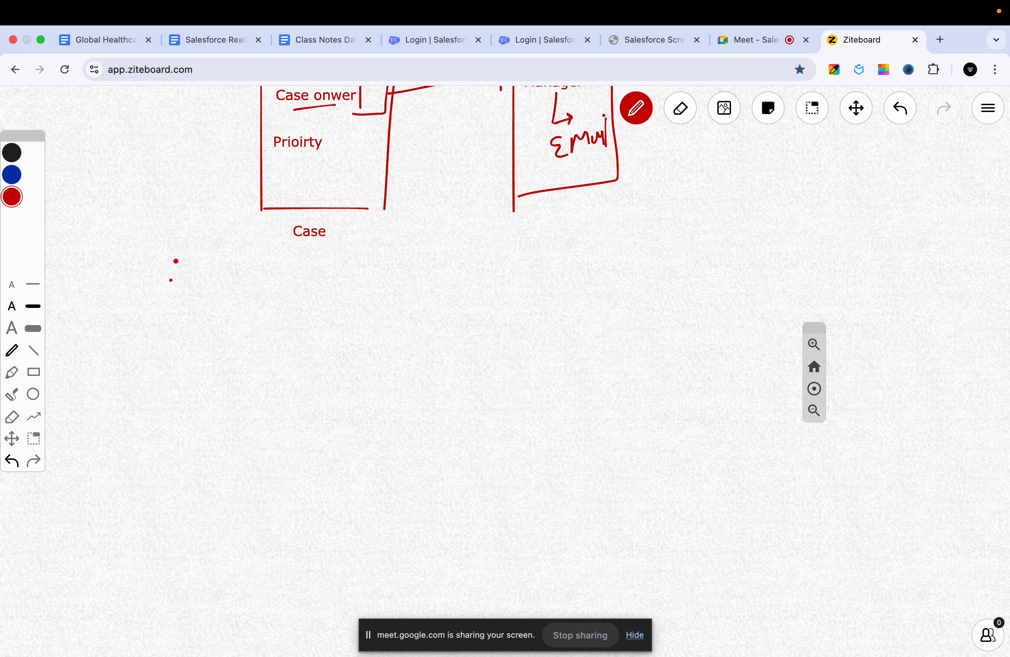
drag(175, 260, 738, 274)
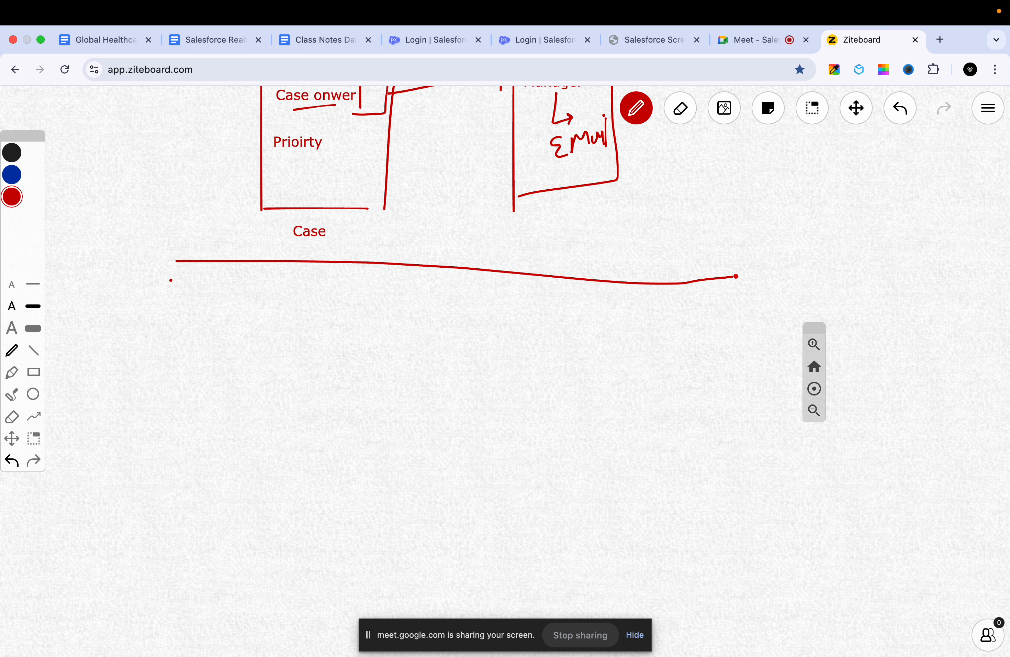
click(333, 39)
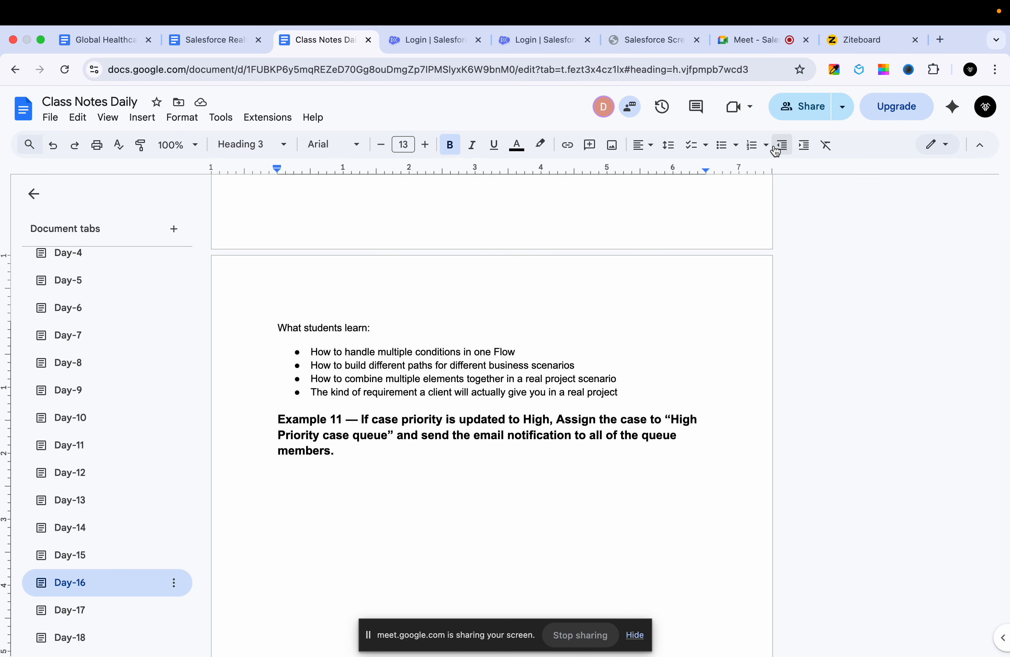
click(846, 43)
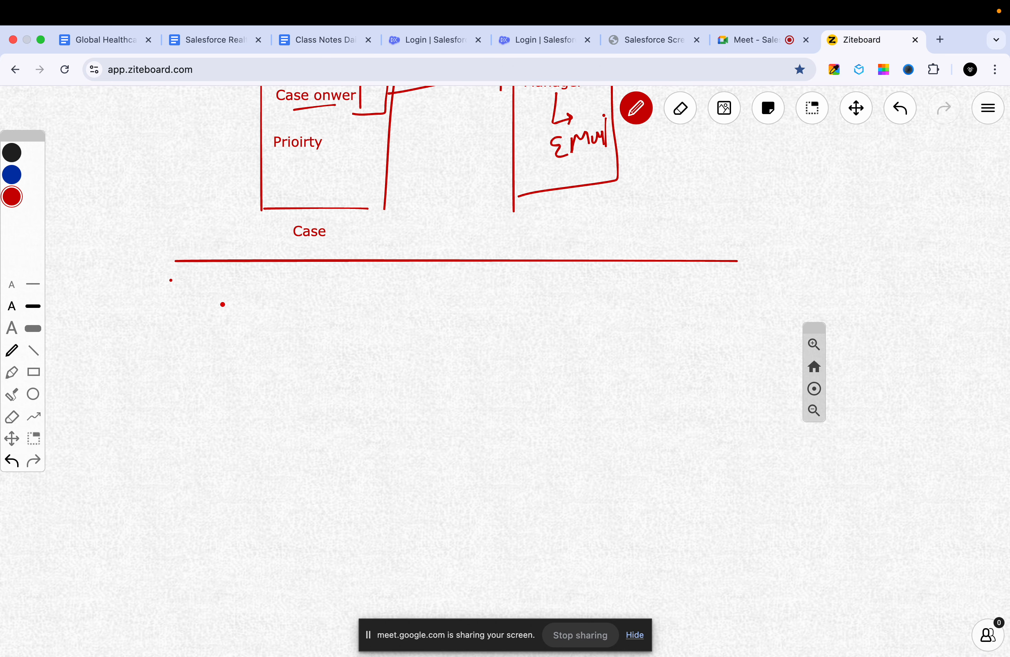
- Draw a red rectangular box freehand below the divider line, near its left end
drag(223, 304, 222, 369)
mouse_move(222, 305)
mouse_down()
mouse_move(296, 304)
mouse_move(330, 378)
mouse_up()
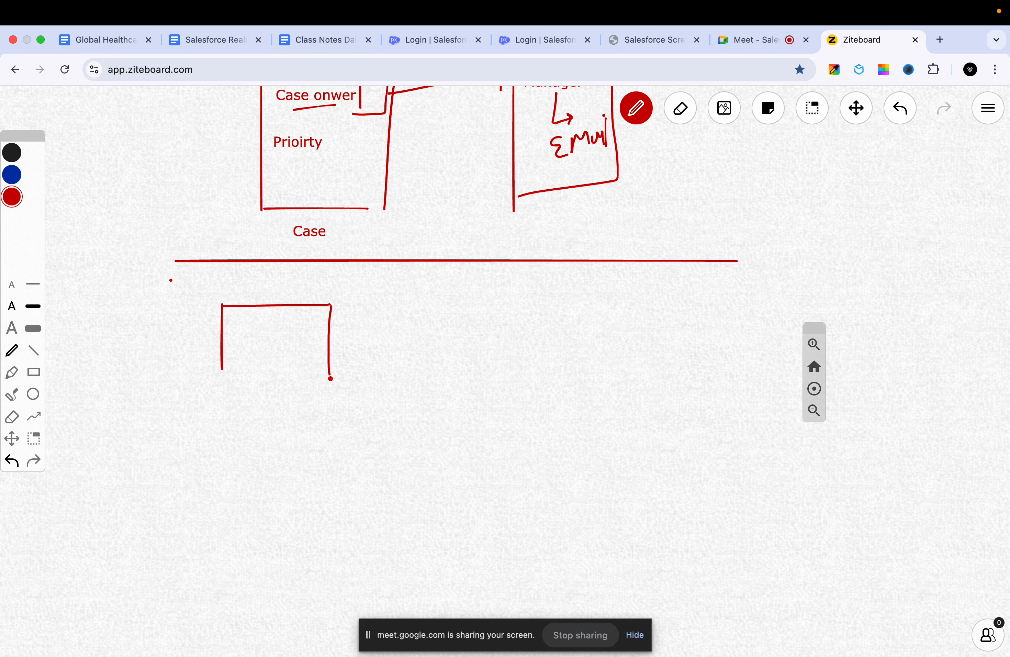
drag(222, 373, 330, 371)
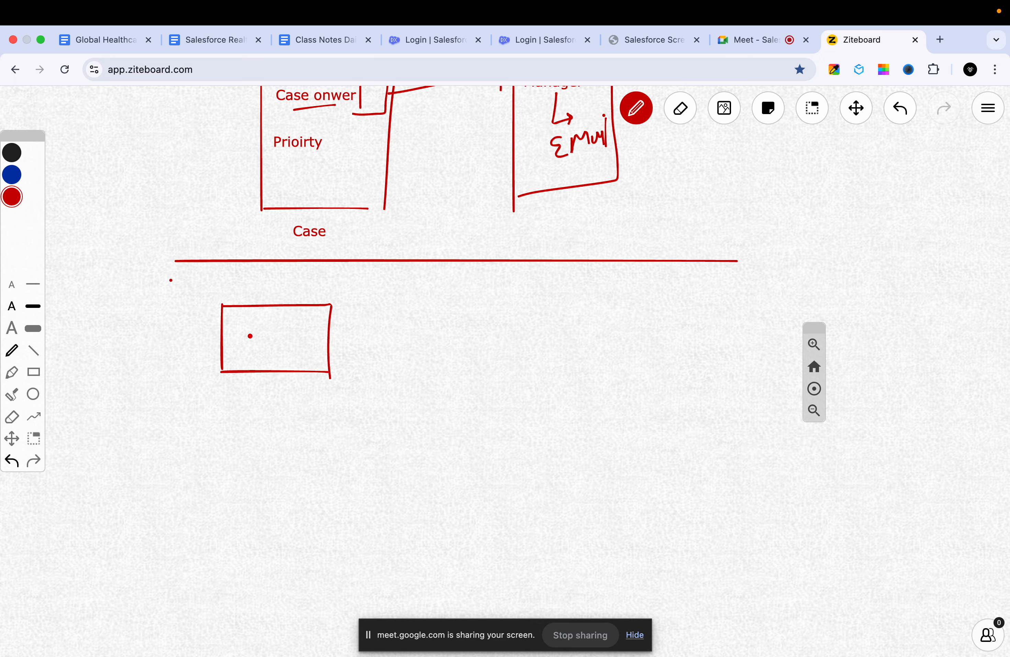
- Label the new box "Case" and draw an arrow pointing right from it
text(Case)
click(335, 336)
drag(350, 334, 442, 334)
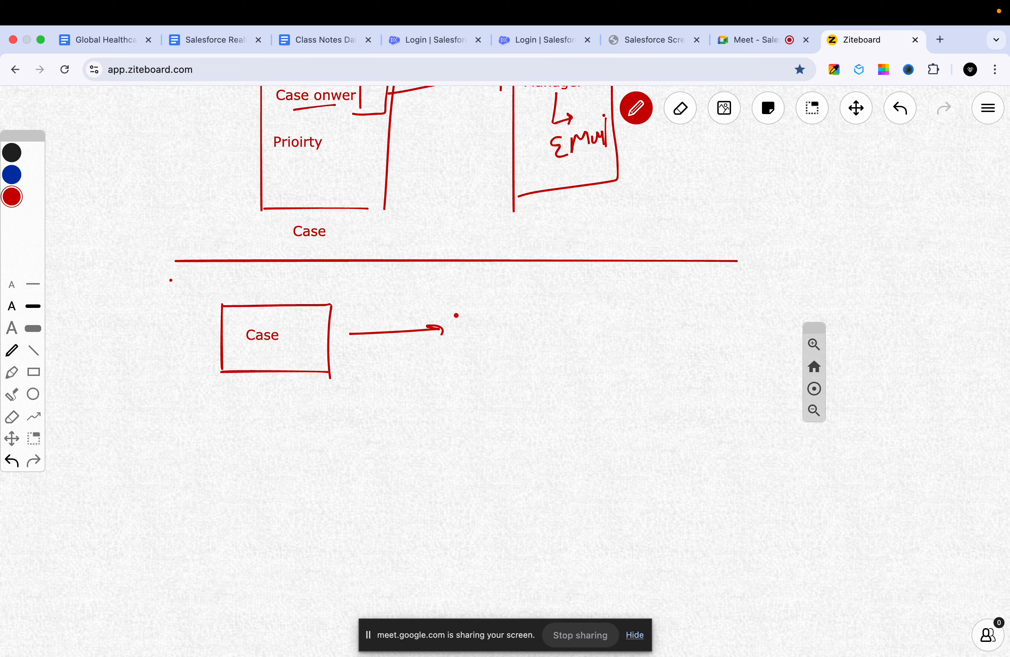
- Label the end of the Case arrow "Priority = High" and draw a downward arrow below that label
click(456, 331)
text(Priority = High)
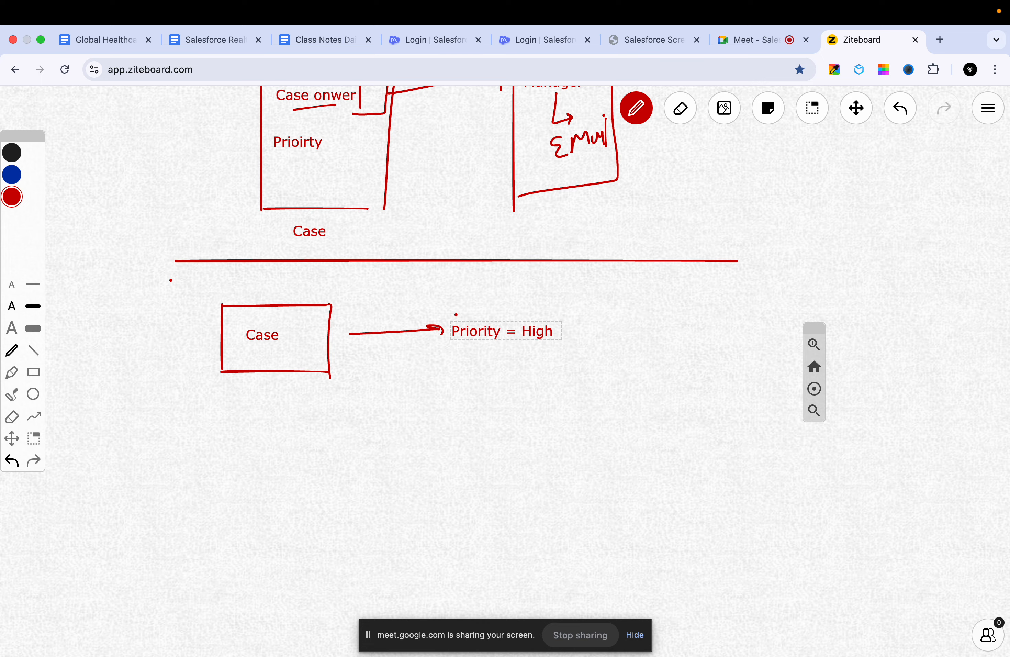
click(522, 378)
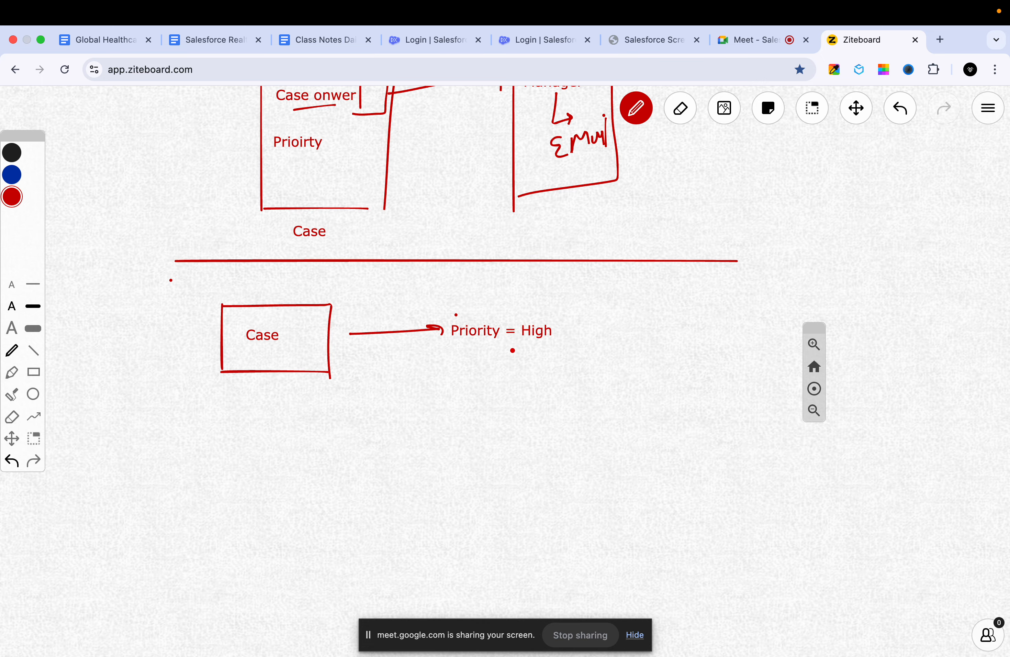
mouse_move(512, 350)
mouse_down()
mouse_move(508, 422)
mouse_move(521, 408)
mouse_up()
- Check the Example 11 wording in the class notes, and write "Case should to be assigned to Queue" below the downward arrow on the whiteboard
click(327, 42)
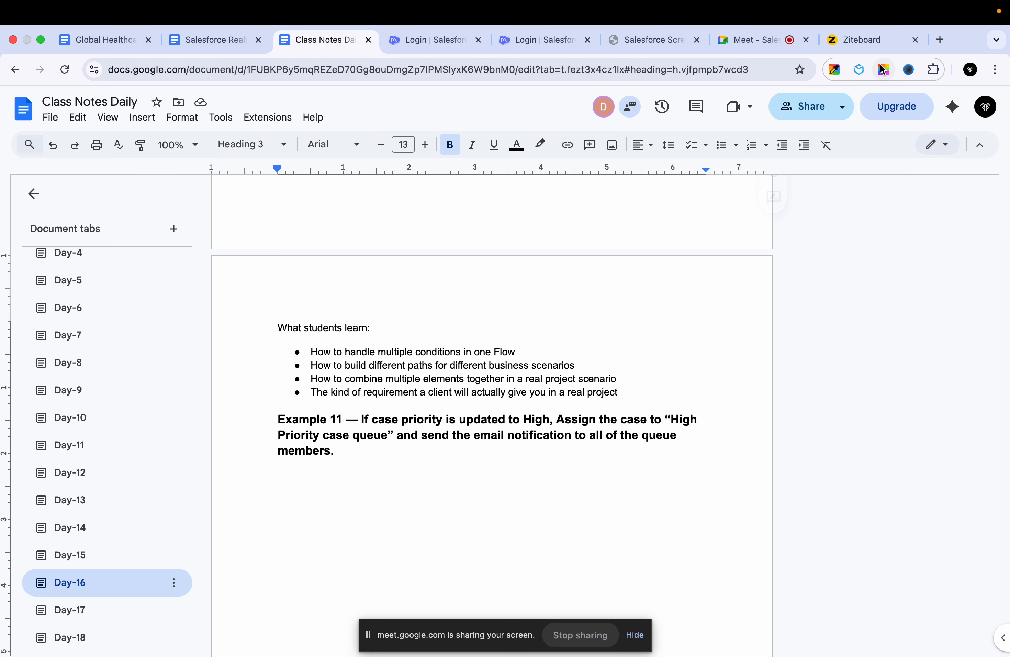
click(857, 41)
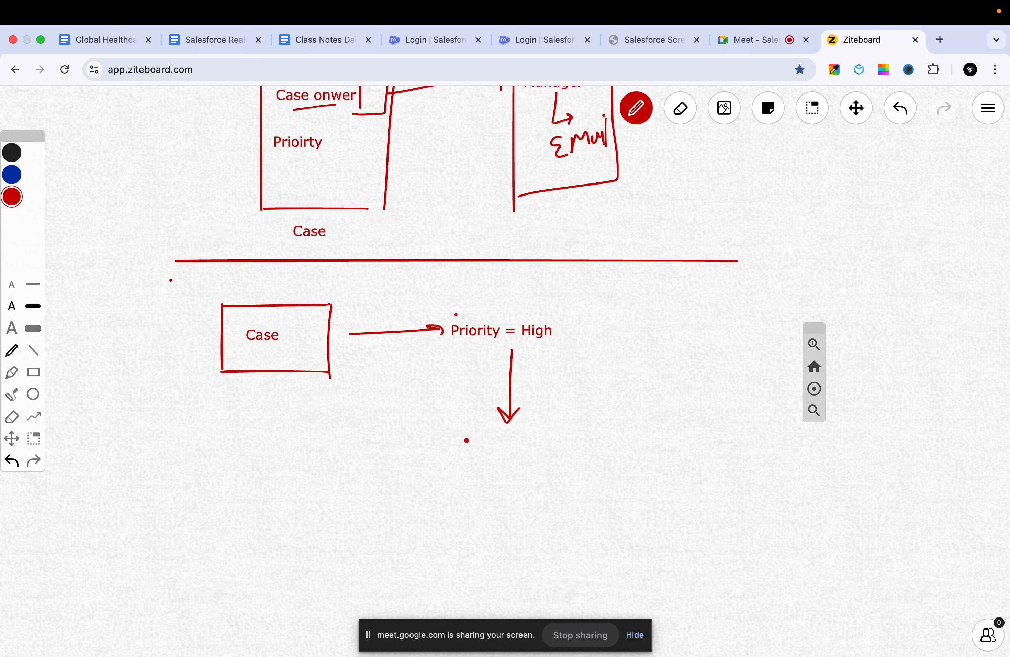
text(Case should ot)
key(BackSpace)
key(BackSpace)
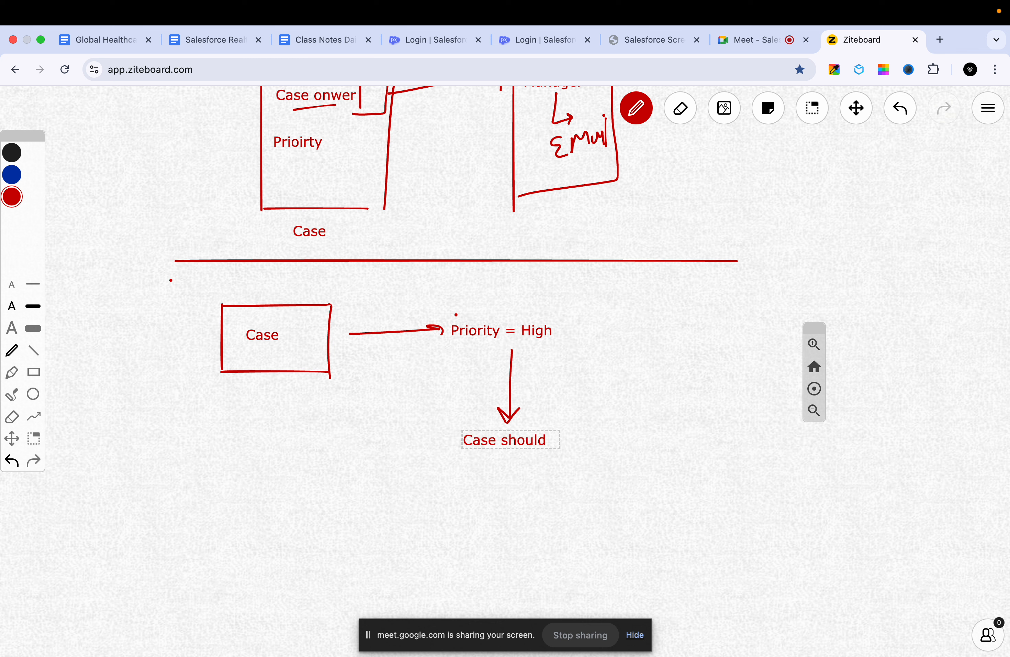
text(to be assined)
key(BackSpace)
key(BackSpace)
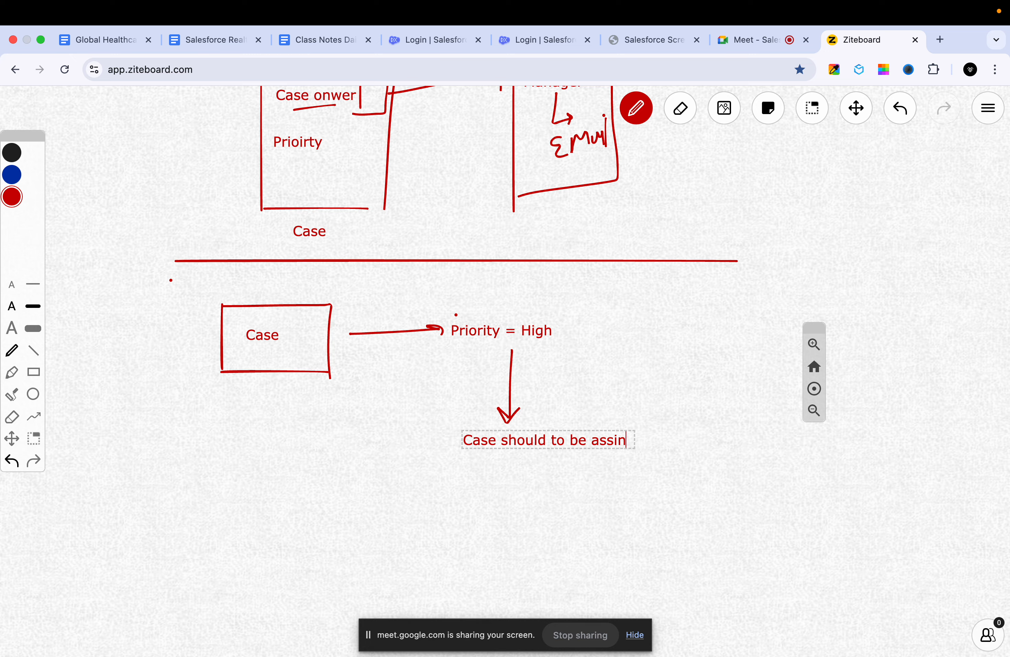
text(gned to U)
key(BackSpace)
text(Queue )
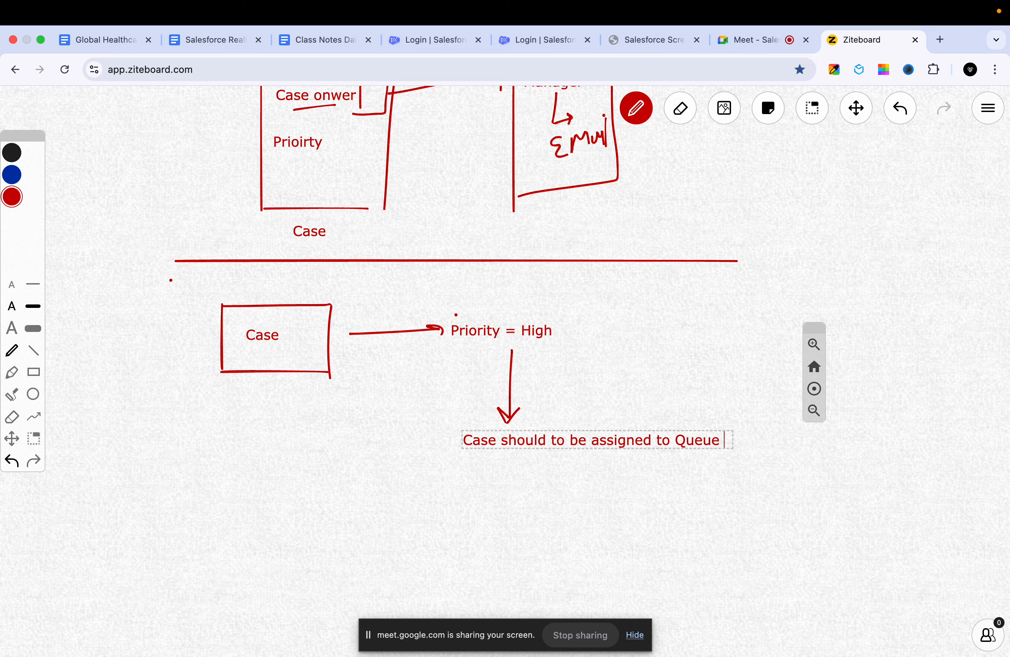
text(=> High P)
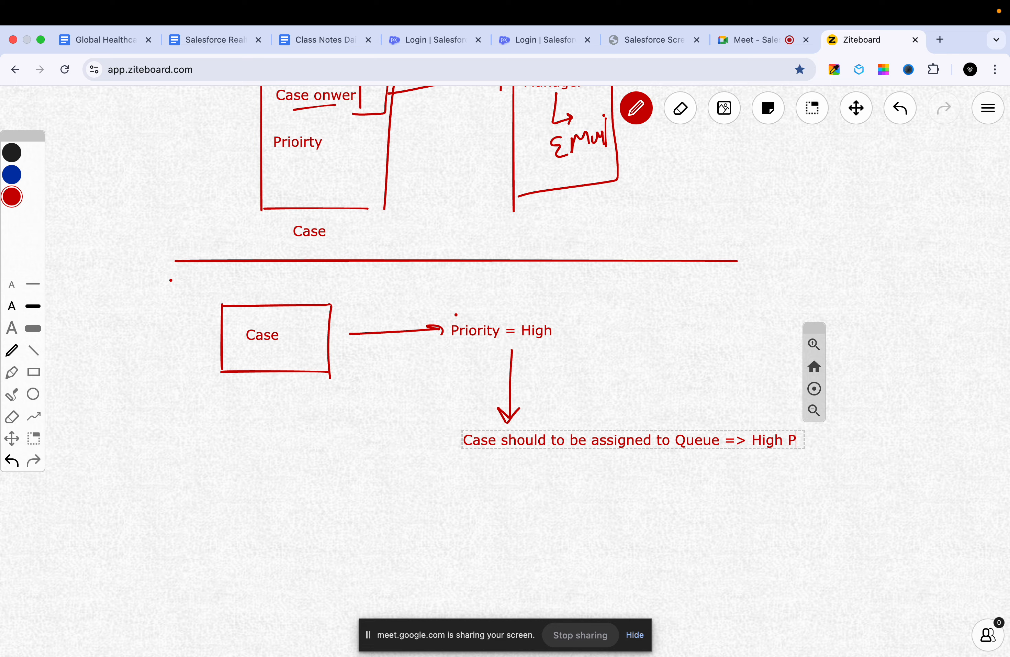
text(riority Case Queue)
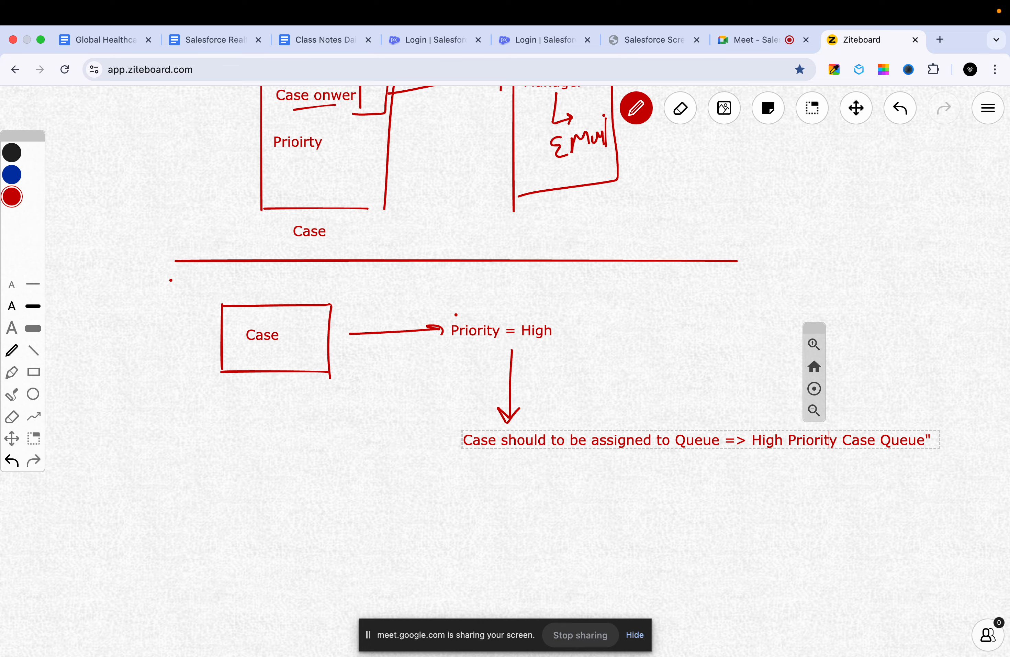
- Complete the assignment label with => "High Priority Case Queue", including the quotation marks around the queue name
key(Left)
text(")
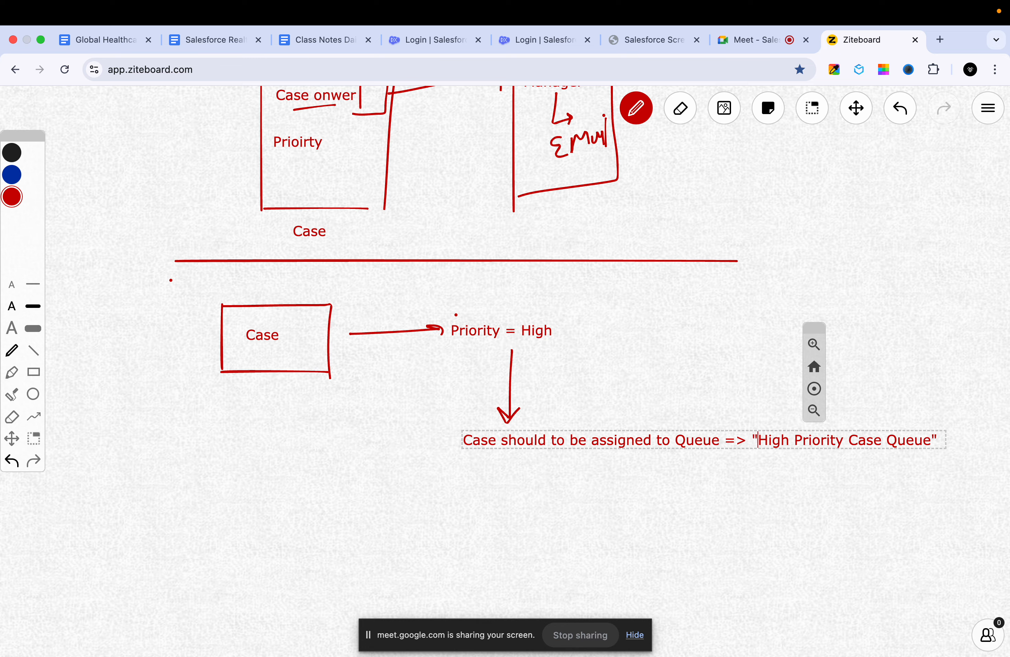
click(533, 465)
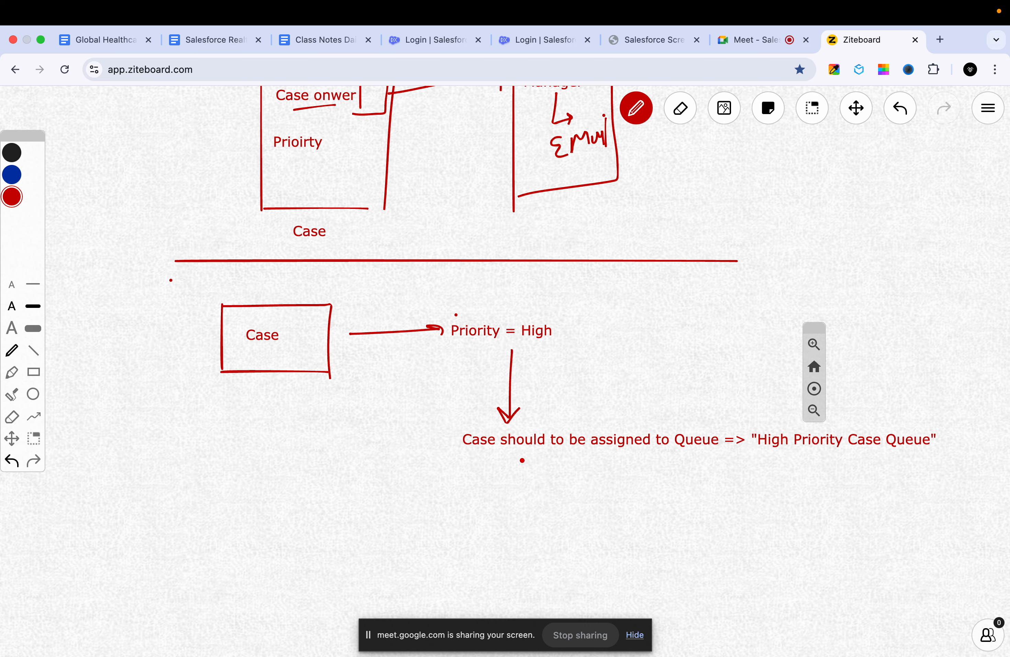
- Draw a downward arrow below the queue assignment text and write "Send email to all queue members" beneath it
mouse_move(522, 460)
mouse_down()
mouse_move(499, 511)
mouse_move(529, 524)
mouse_up()
click(855, 108)
drag(558, 490, 561, 343)
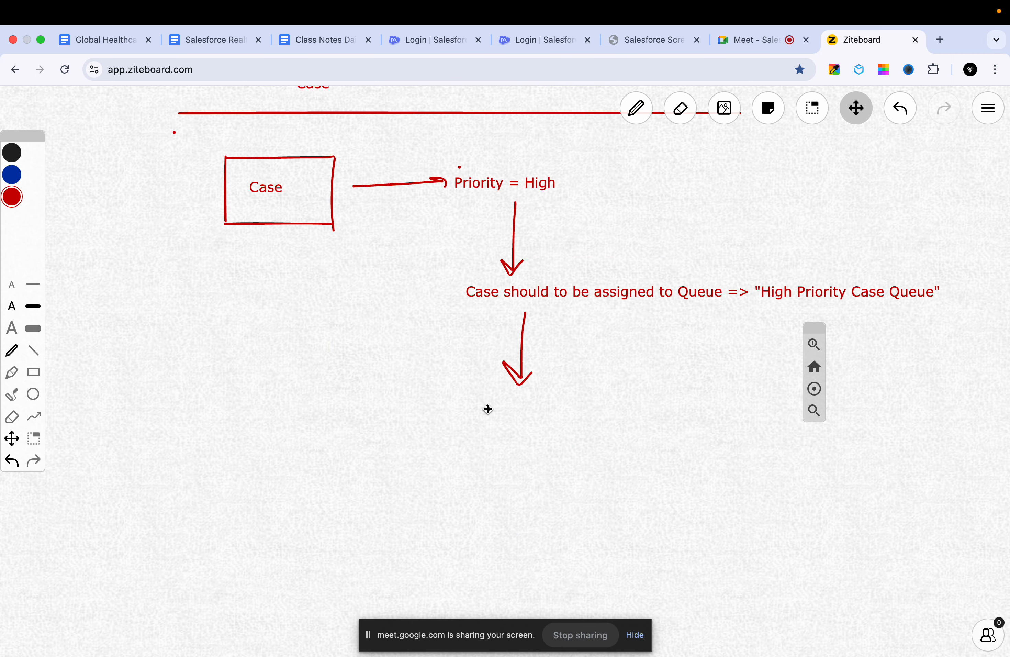
text(pS)
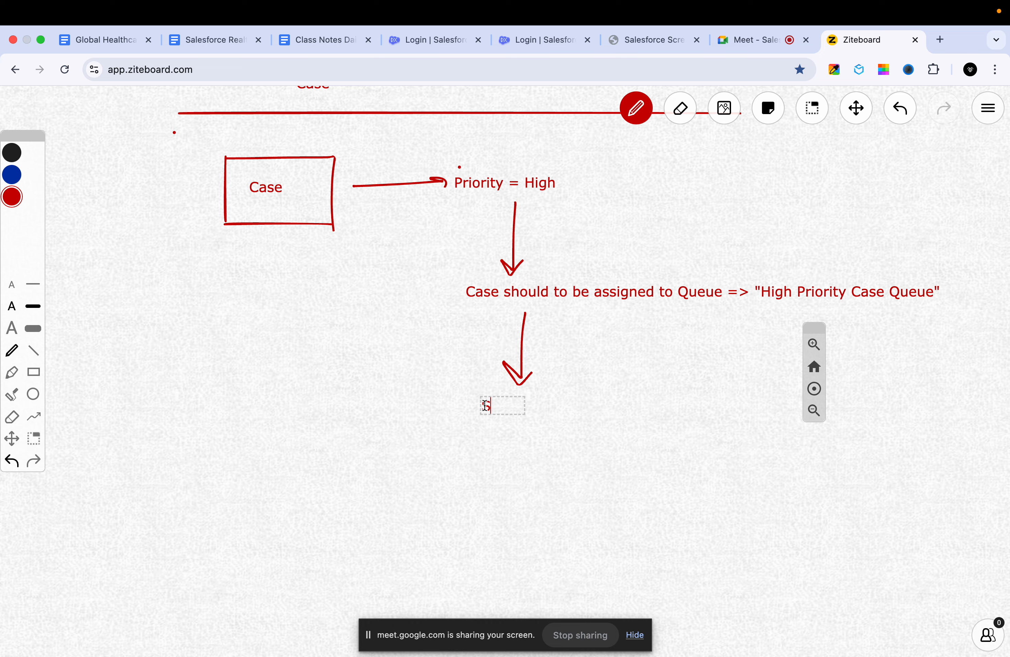
text(end email to )
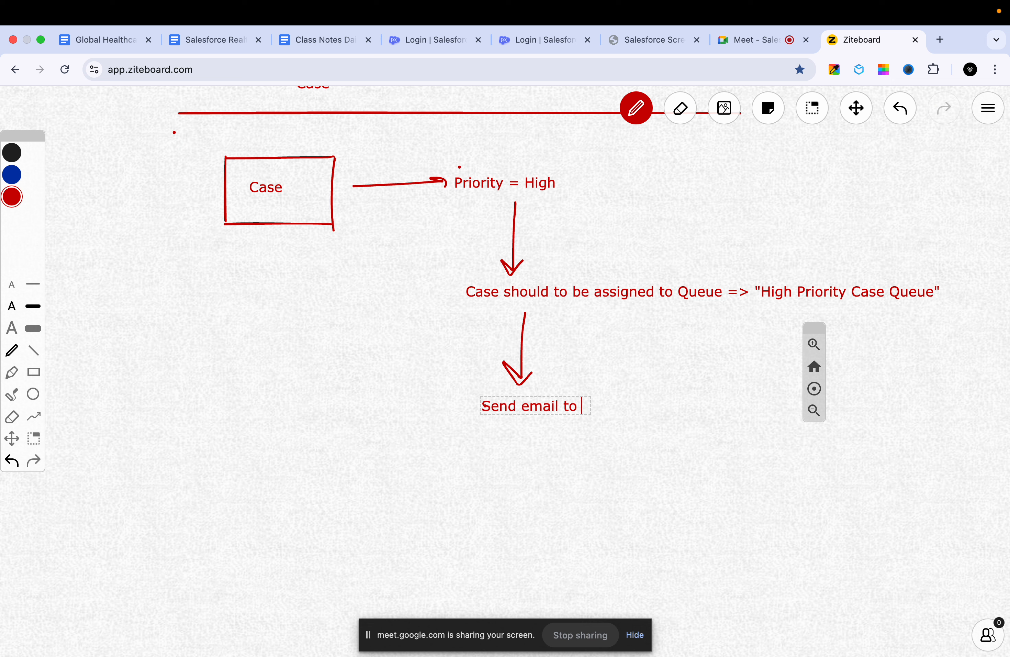
text(all queue meme)
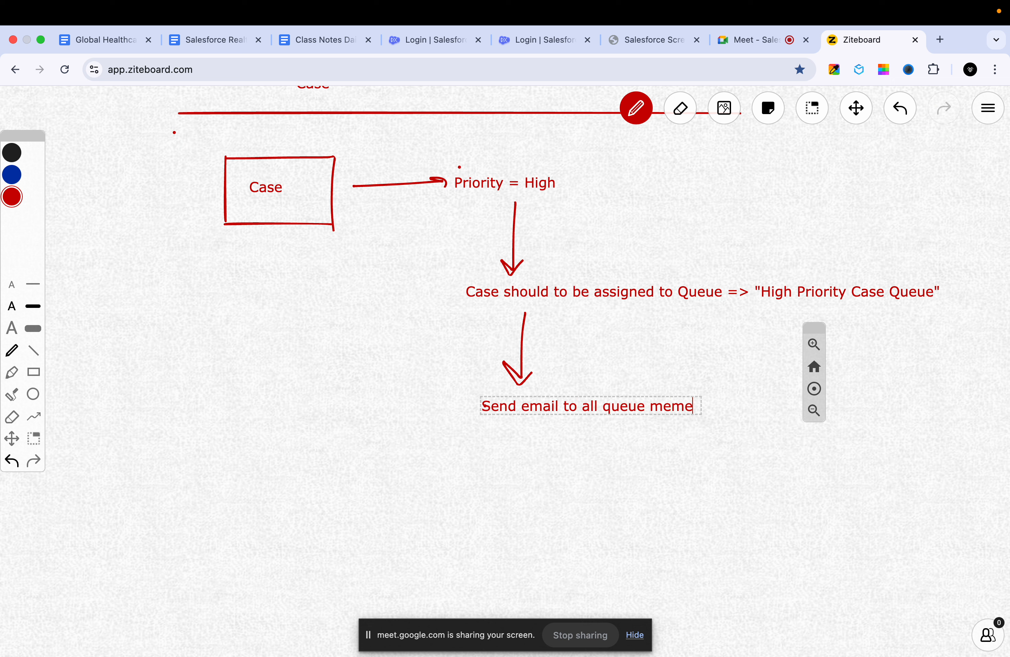
key(BackSpace)
text(bers)
click(508, 480)
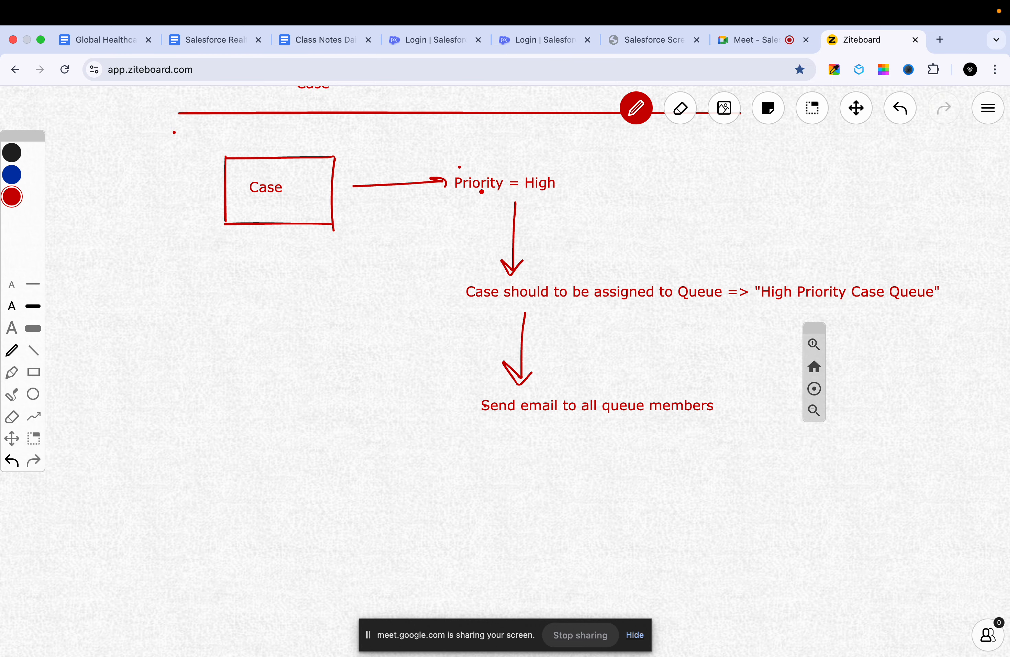
- Switch to the Salesforce login page and log in with the saved username and password
click(402, 38)
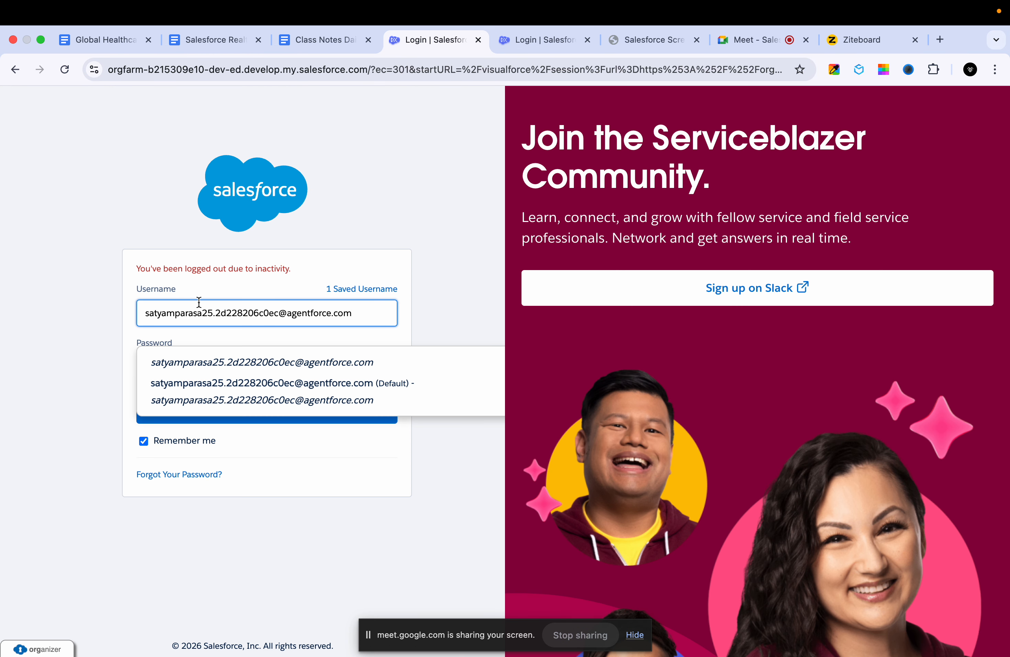
click(199, 383)
click(199, 420)
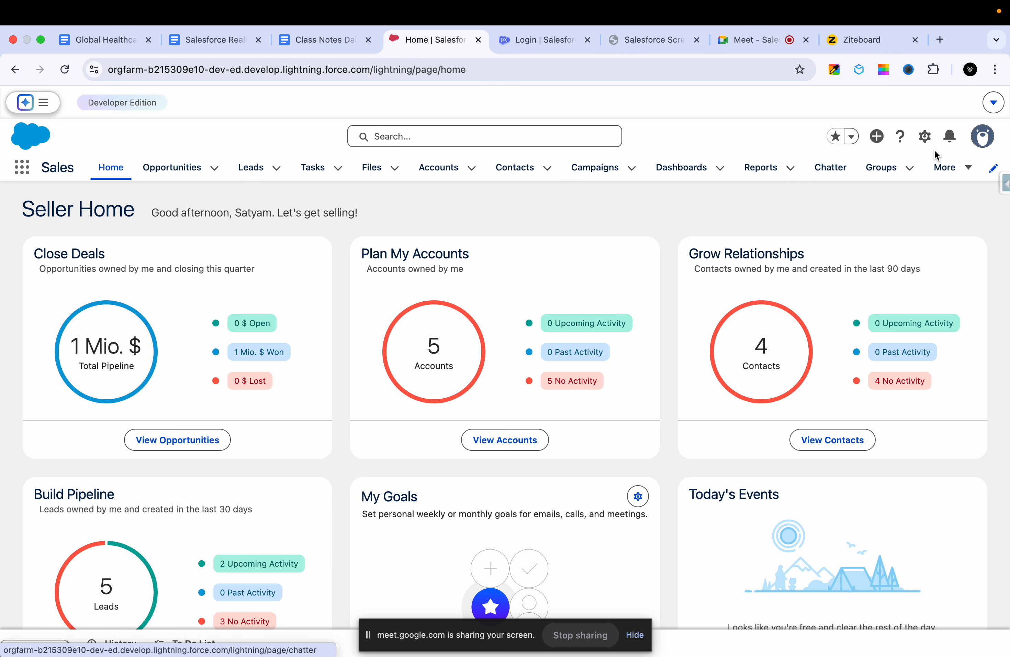
- Open the case "Seeking guidance on electrical wiring installation for GC5060" from the recently viewed Cases list
click(963, 169)
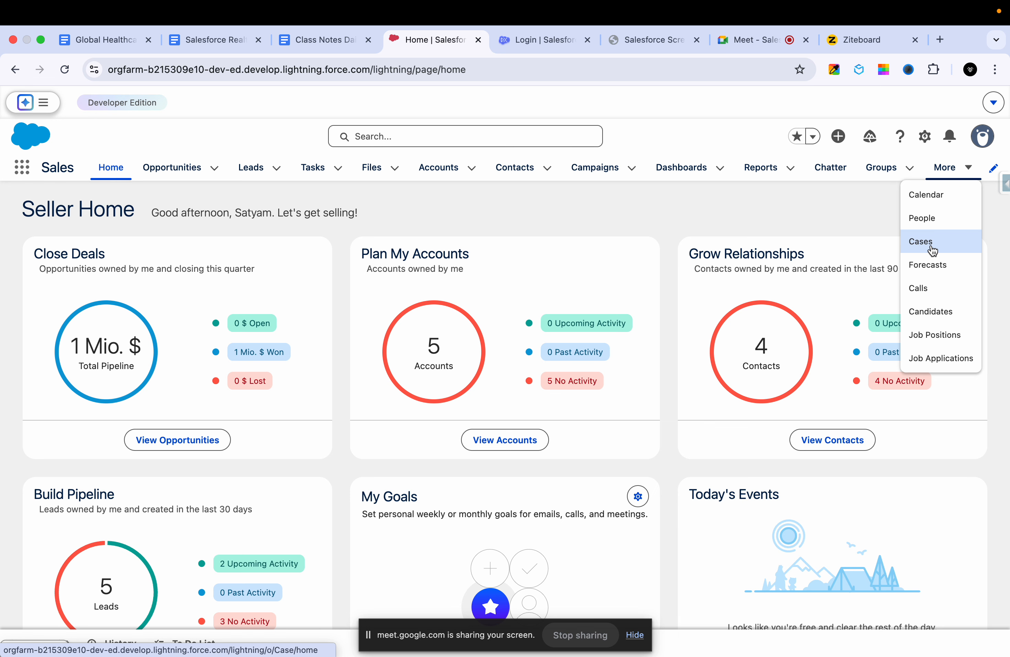
click(920, 241)
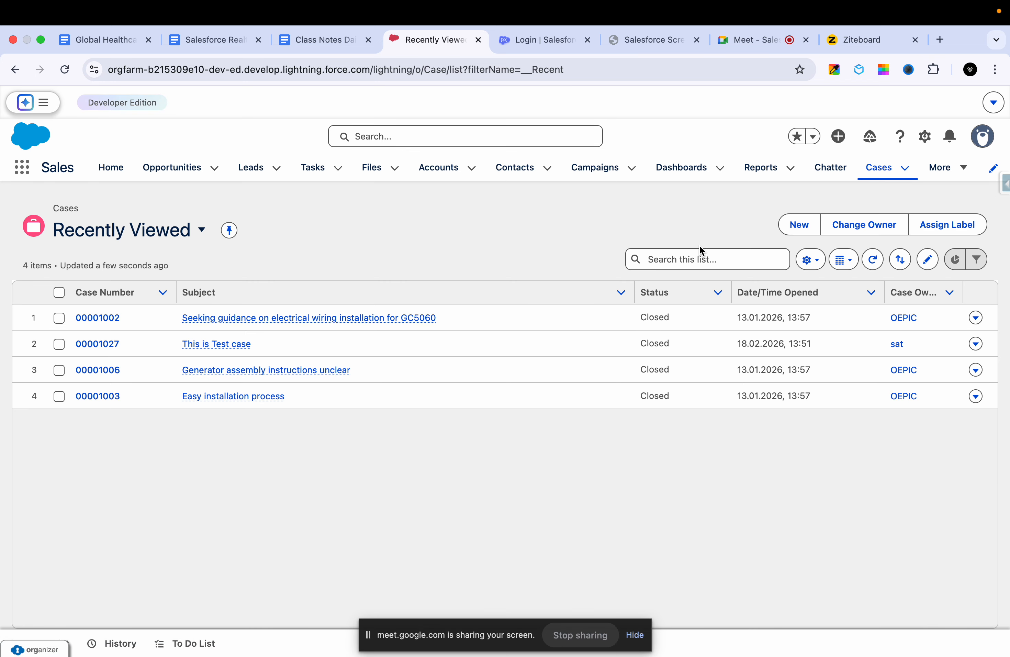
click(110, 318)
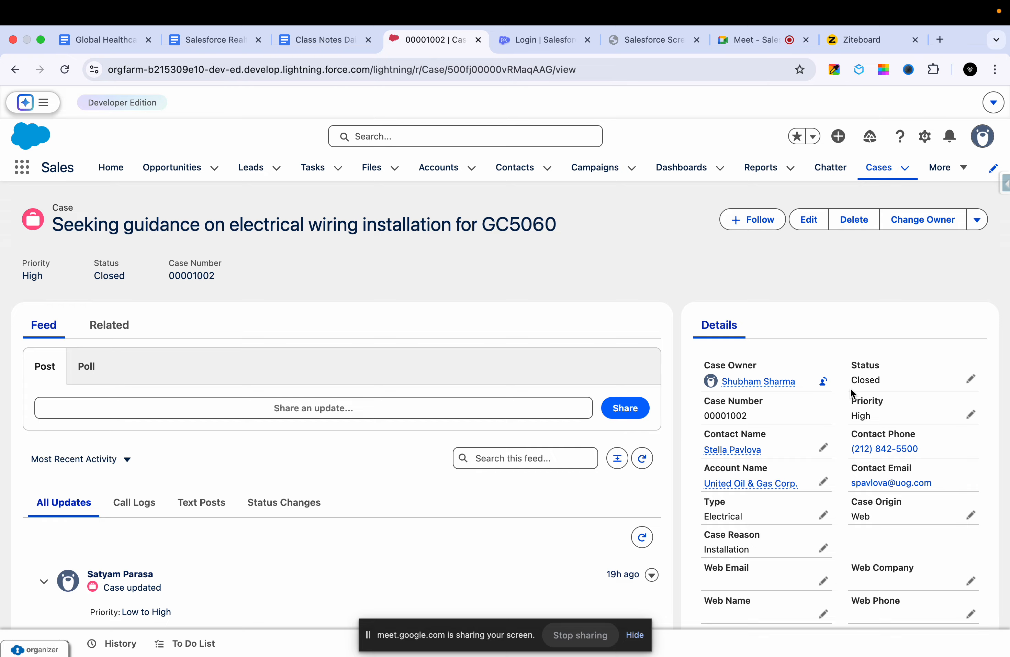
- Examine the Priority options in the case details and cancel the edit without saving
click(972, 418)
click(904, 465)
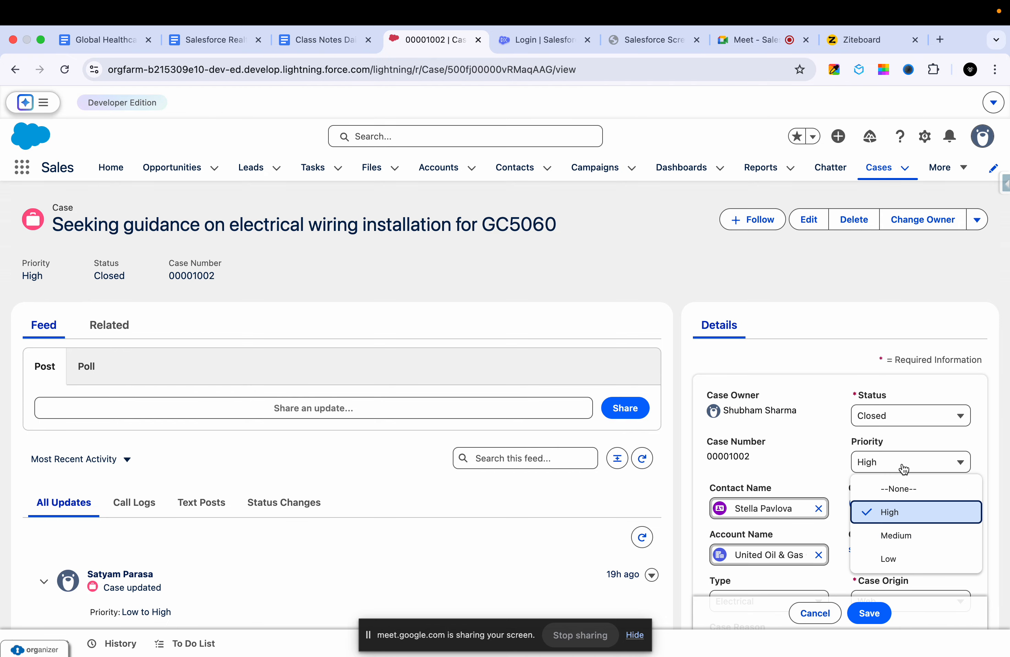
scroll(903, 469, down, 2)
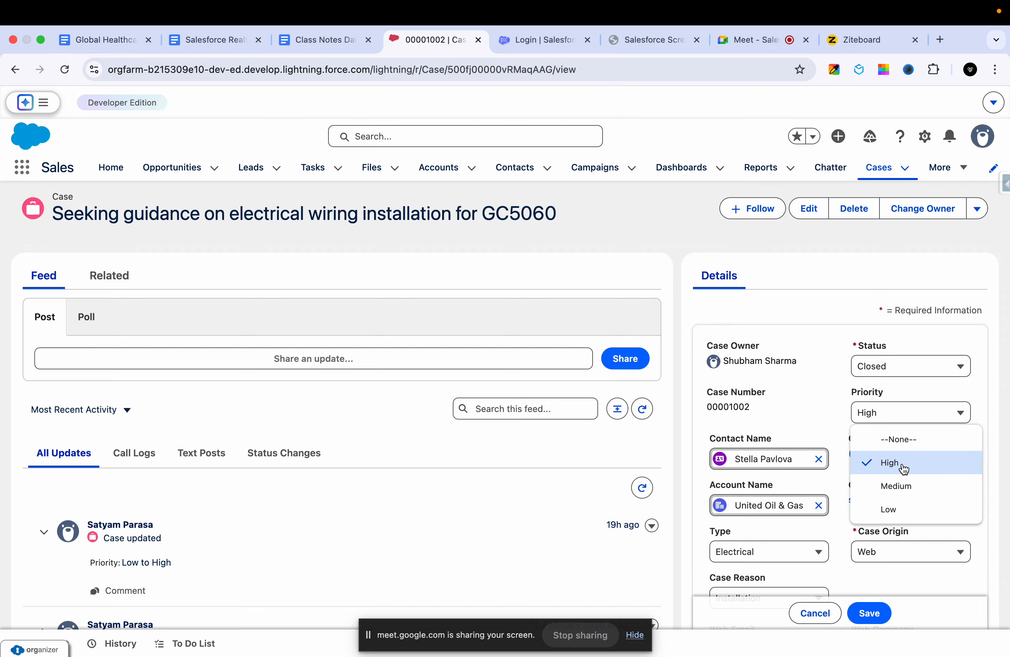
click(877, 413)
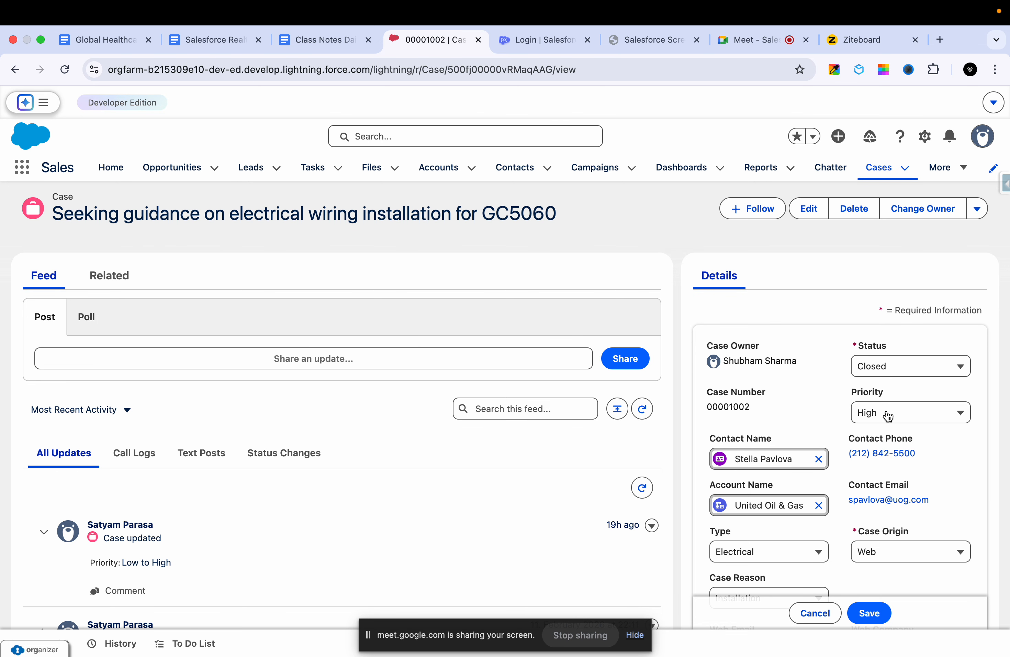
click(876, 415)
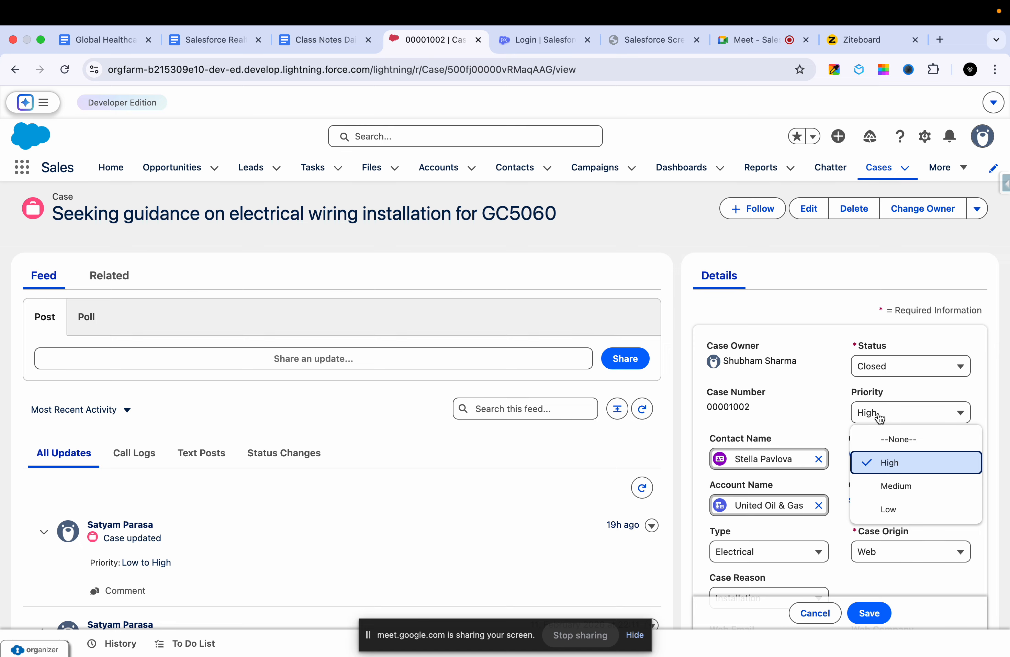
click(791, 404)
scroll(796, 506, down, 2)
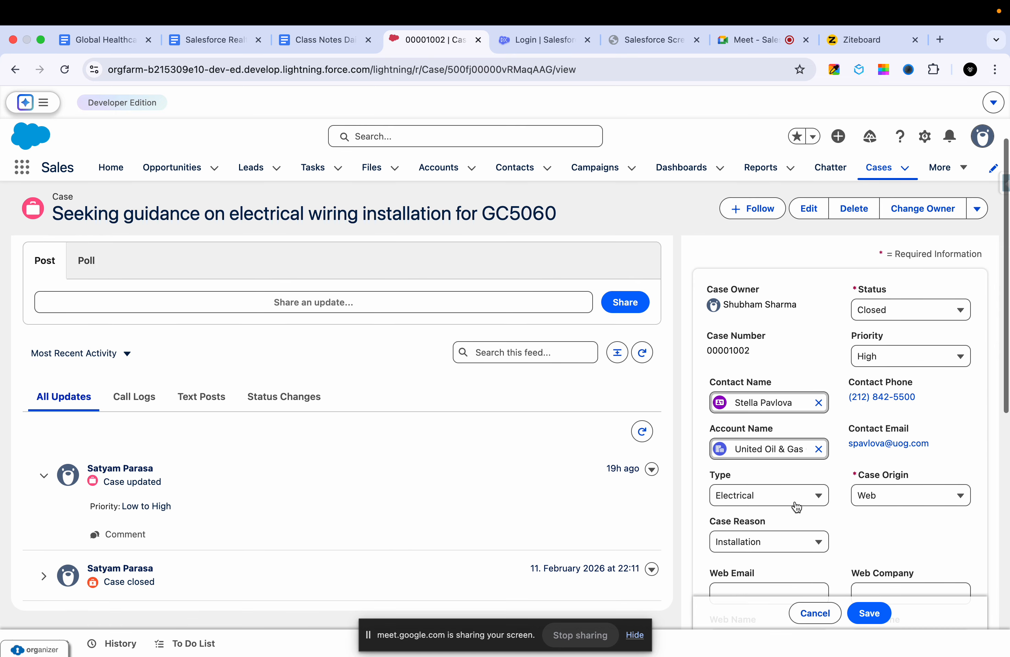
click(812, 613)
- Switch to Ziteboard and sketch a curve below the Case box, plus a square marked with a Q and five short lines beside it
click(851, 38)
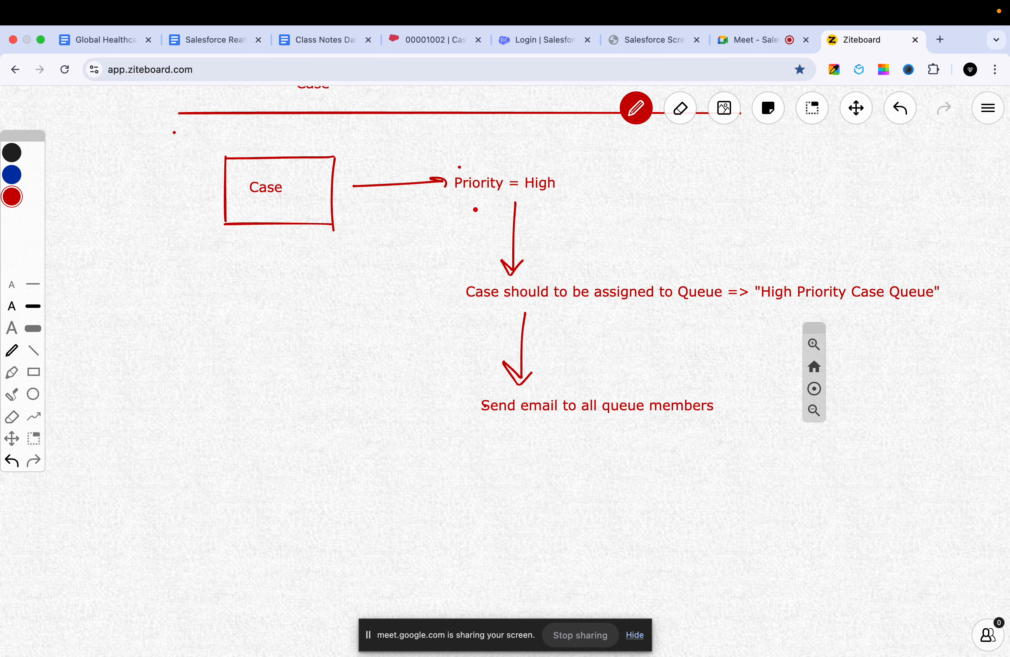
mouse_move(259, 267)
mouse_down()
mouse_move(591, 196)
mouse_move(591, 182)
mouse_up()
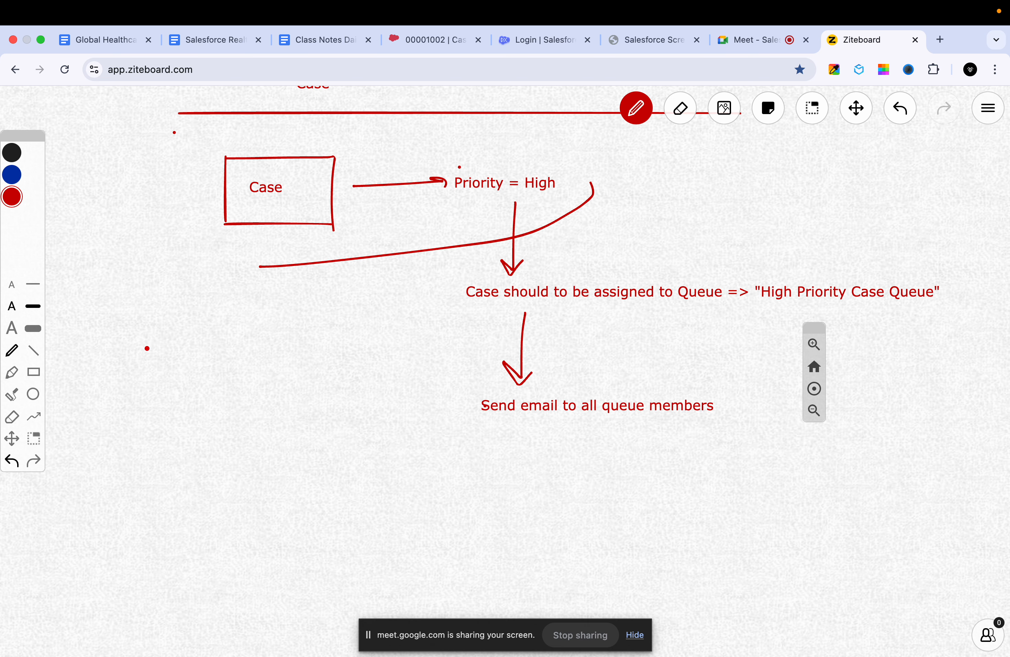
drag(147, 348, 146, 424)
mouse_move(148, 345)
mouse_down()
mouse_move(241, 365)
mouse_move(236, 434)
mouse_up()
drag(146, 427, 222, 427)
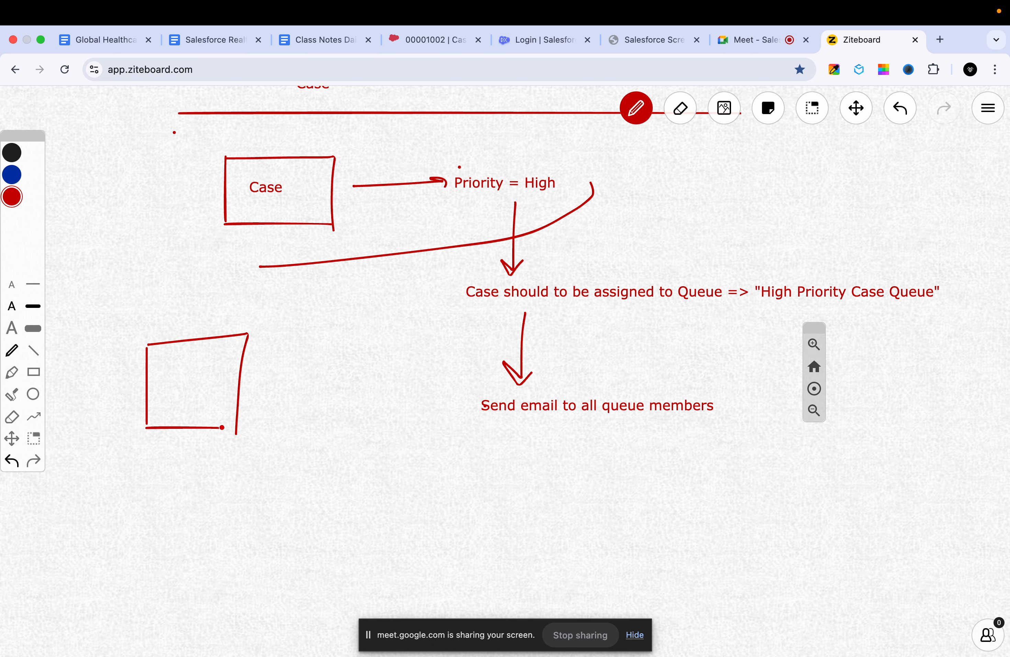
mouse_move(175, 379)
mouse_down()
mouse_move(207, 379)
mouse_move(211, 415)
mouse_move(194, 366)
mouse_up()
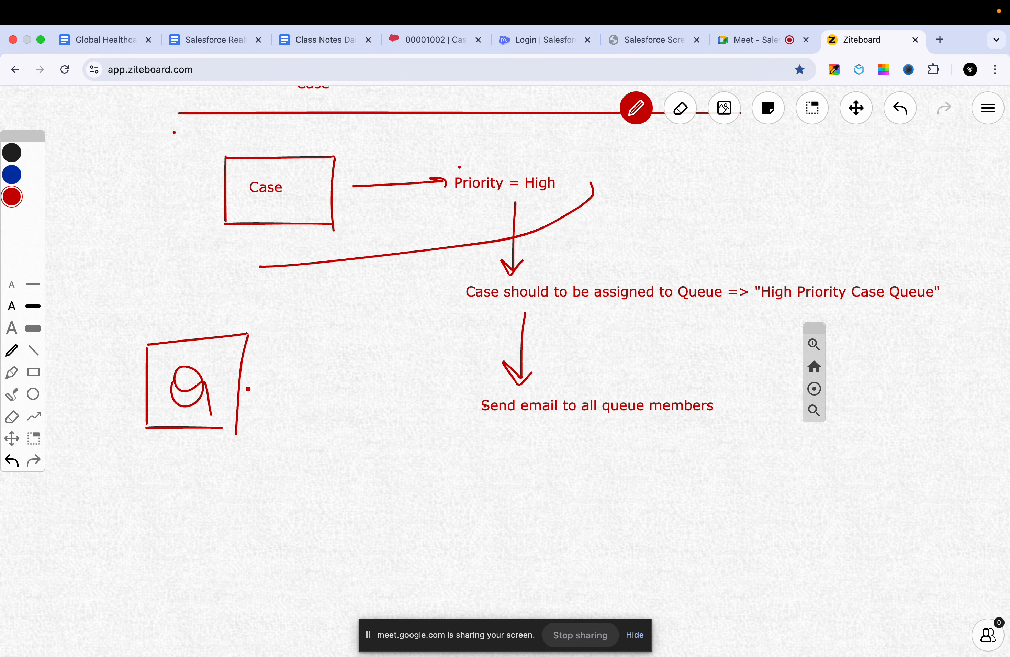
mouse_move(274, 342)
mouse_down()
mouse_move(331, 349)
mouse_move(344, 370)
mouse_up()
mouse_move(295, 396)
mouse_down()
mouse_move(341, 396)
mouse_move(339, 413)
mouse_up()
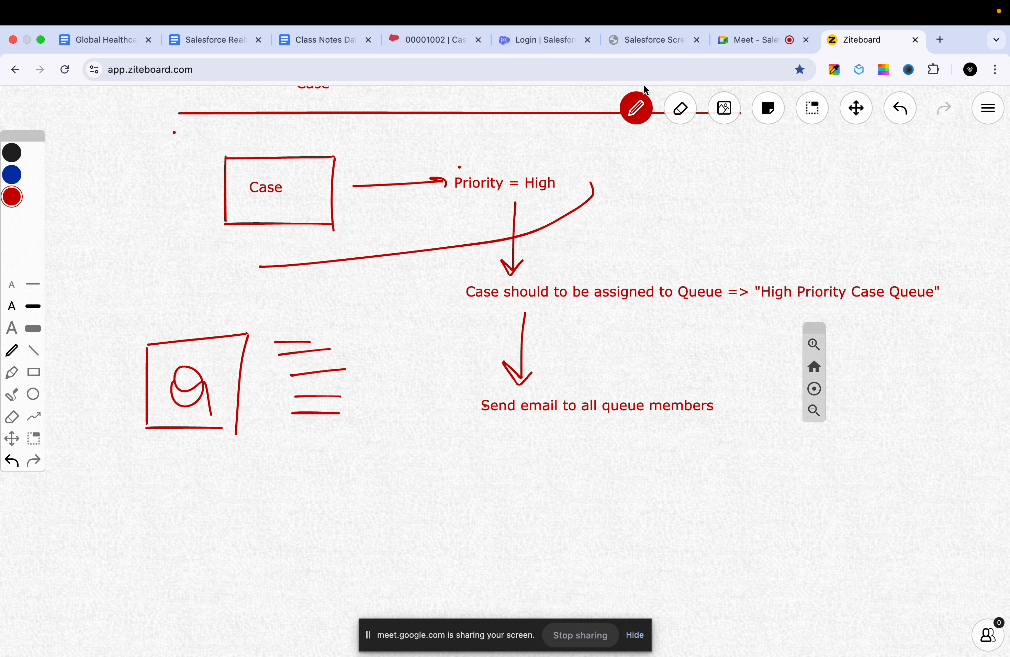
- Switch back to the Salesforce case record and open Setup for the current app
click(536, 31)
click(443, 35)
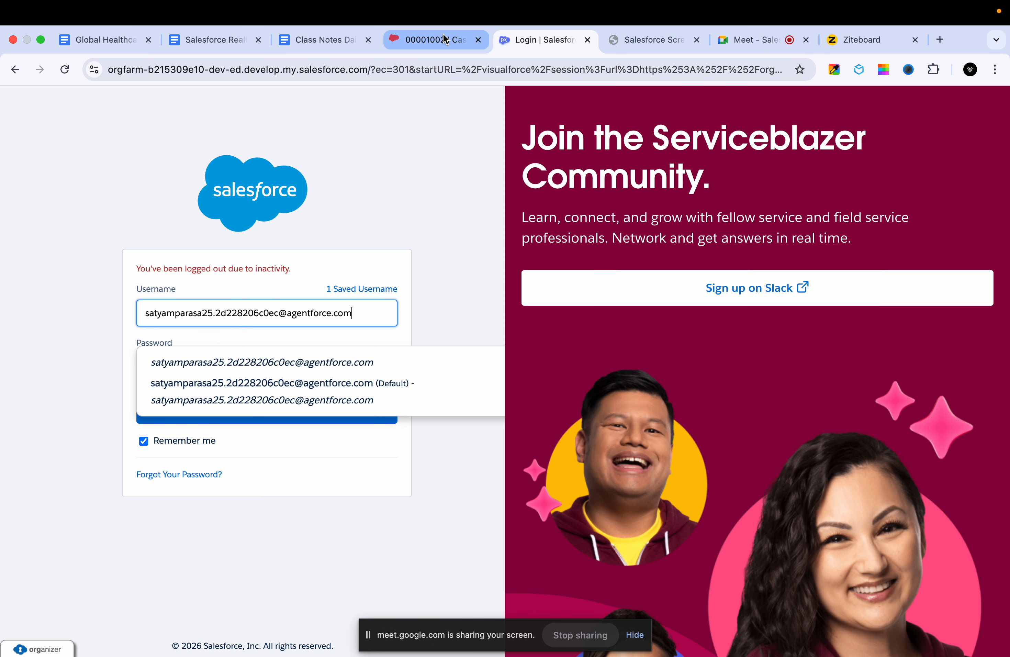
click(925, 136)
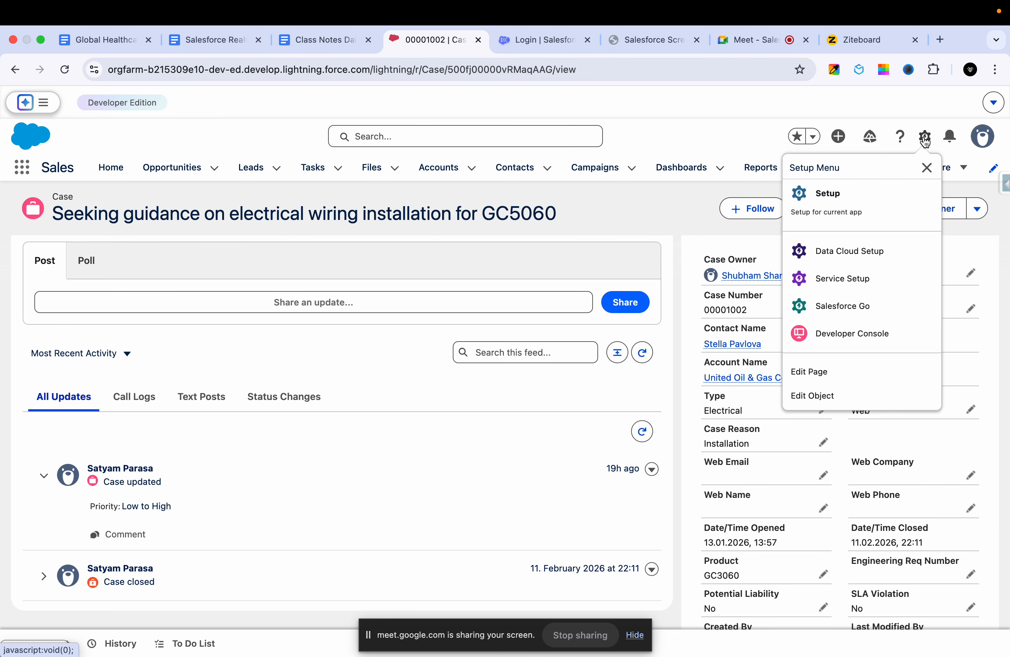
click(844, 199)
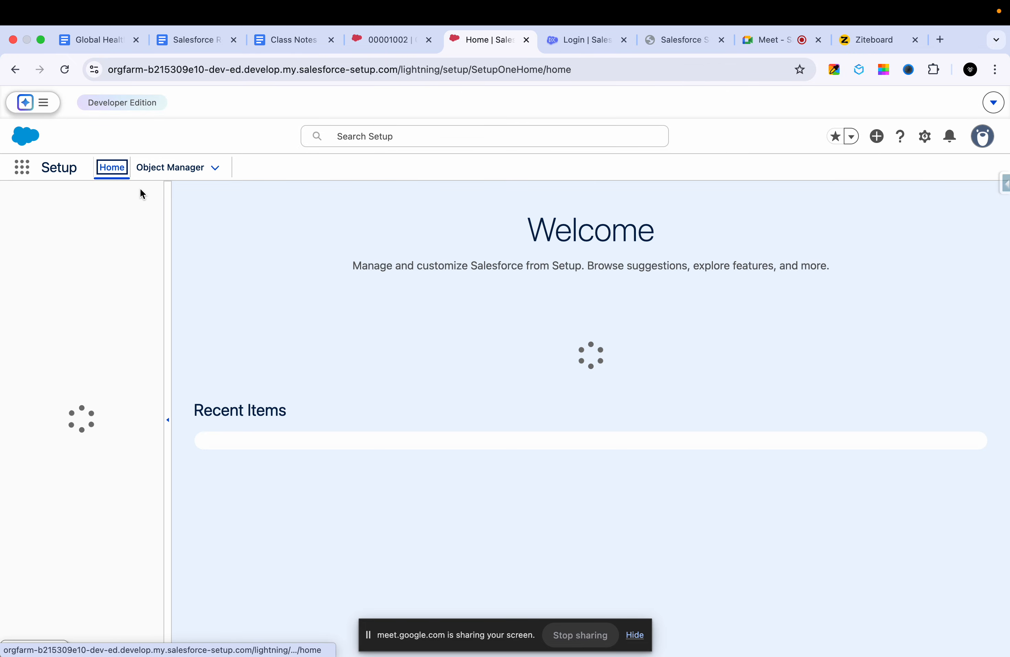
- Find the Queues page in Setup by searching for "queue" and start creating a new queue
click(116, 200)
text(queue)
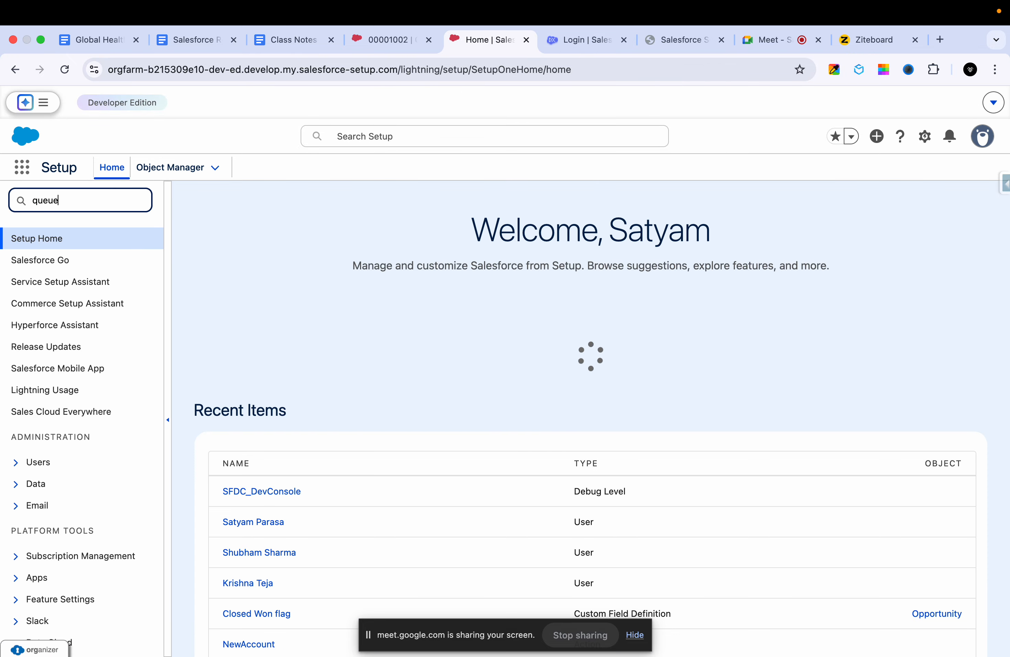
click(64, 263)
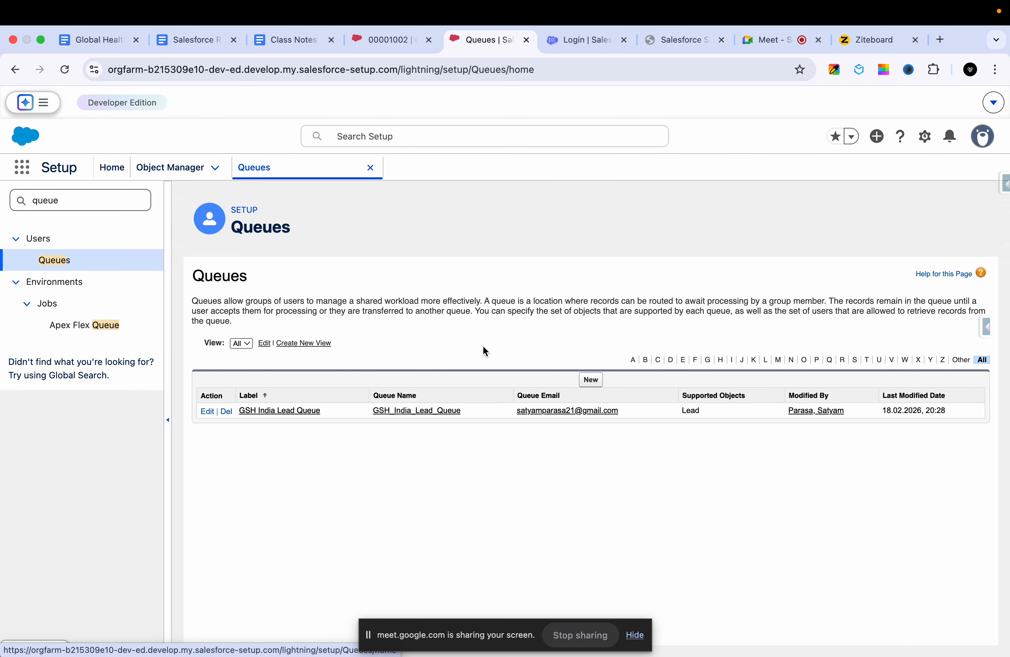
click(596, 384)
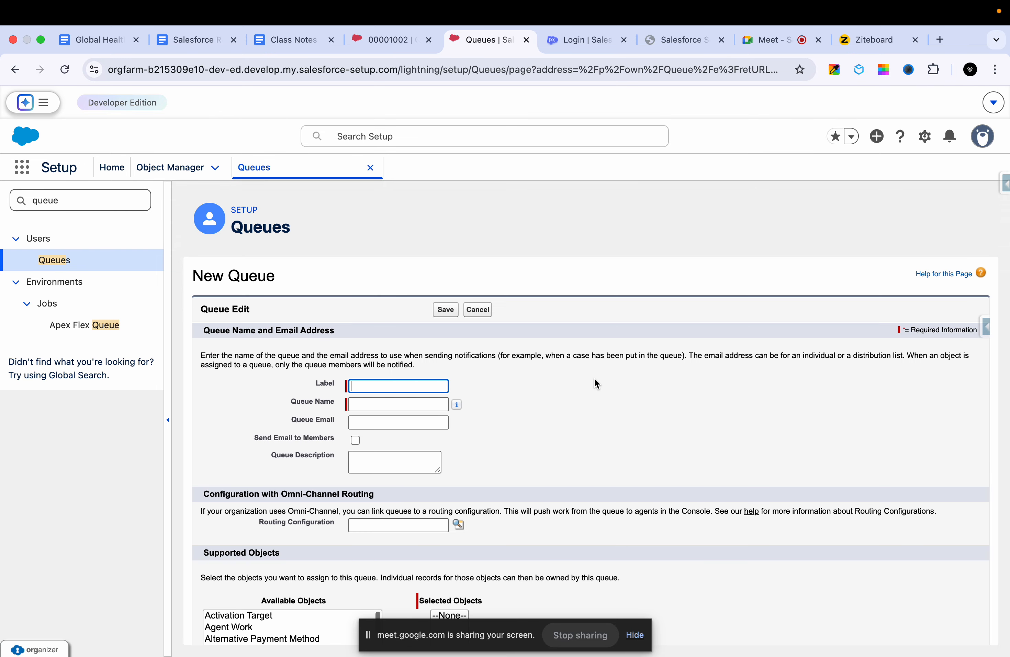
- Label the new queue "High Priority Case Queue Team" and let the queue name fill in from the label
mouse_move(461, 405)
text(Hi)
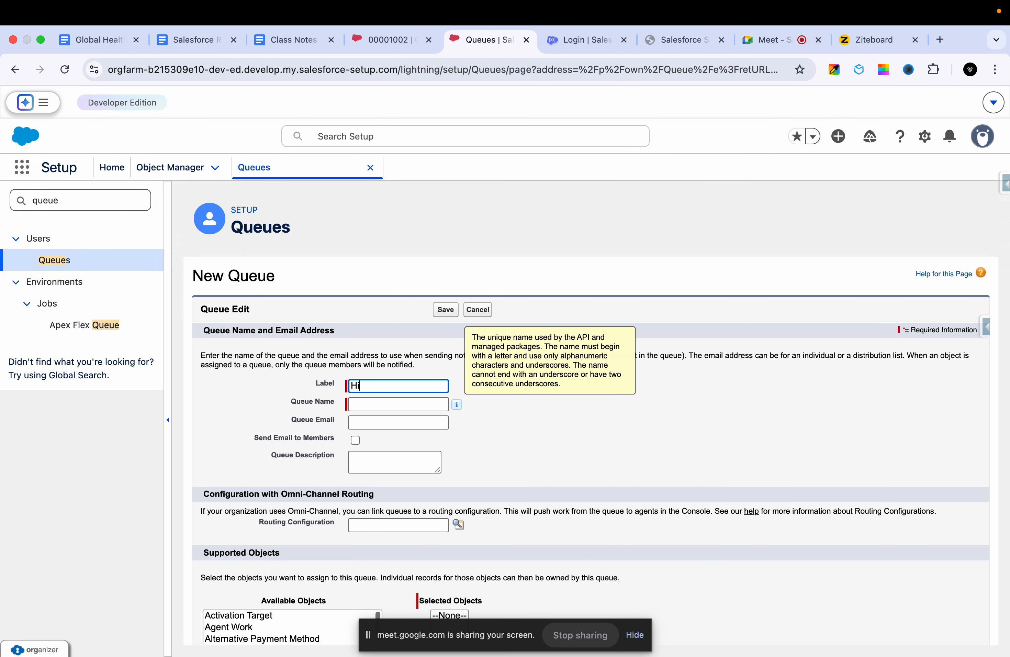
text(gh Priority )
text(C)
text(ase Queue)
text( team)
key(BackSpace)
text(Tear)
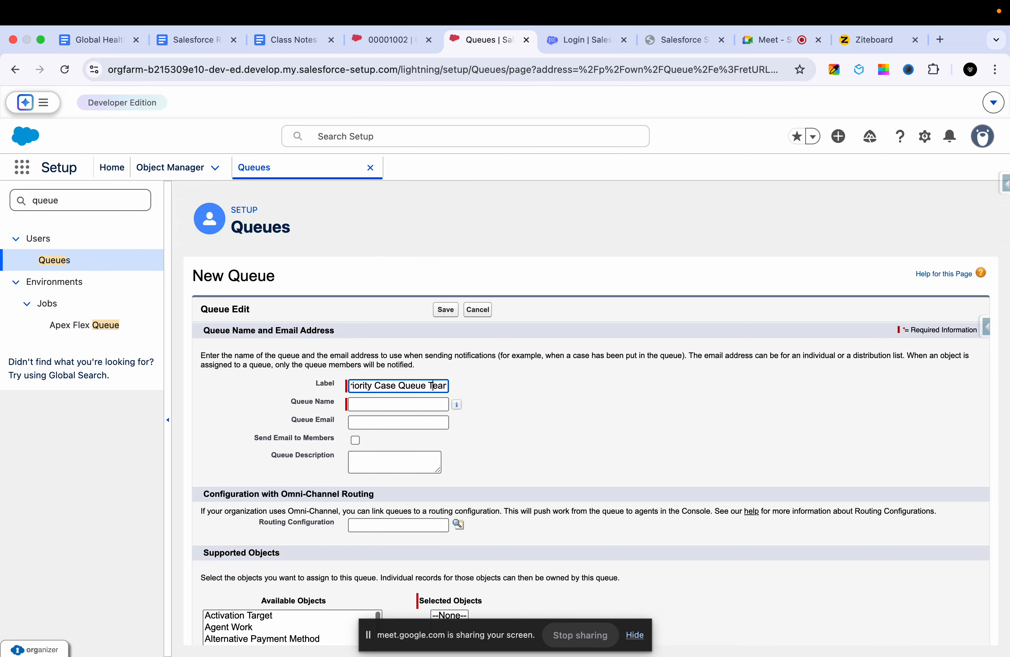
click(572, 444)
- Examine the new queue's email and routing settings and the available objects under Supported Objects
scroll(523, 456, down, 5)
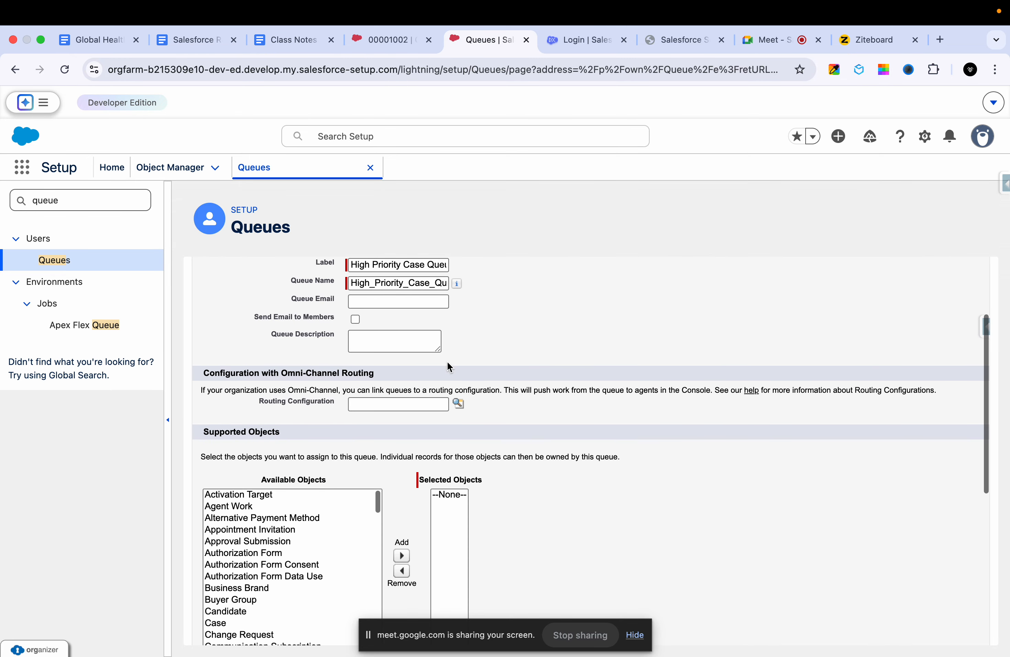
click(412, 305)
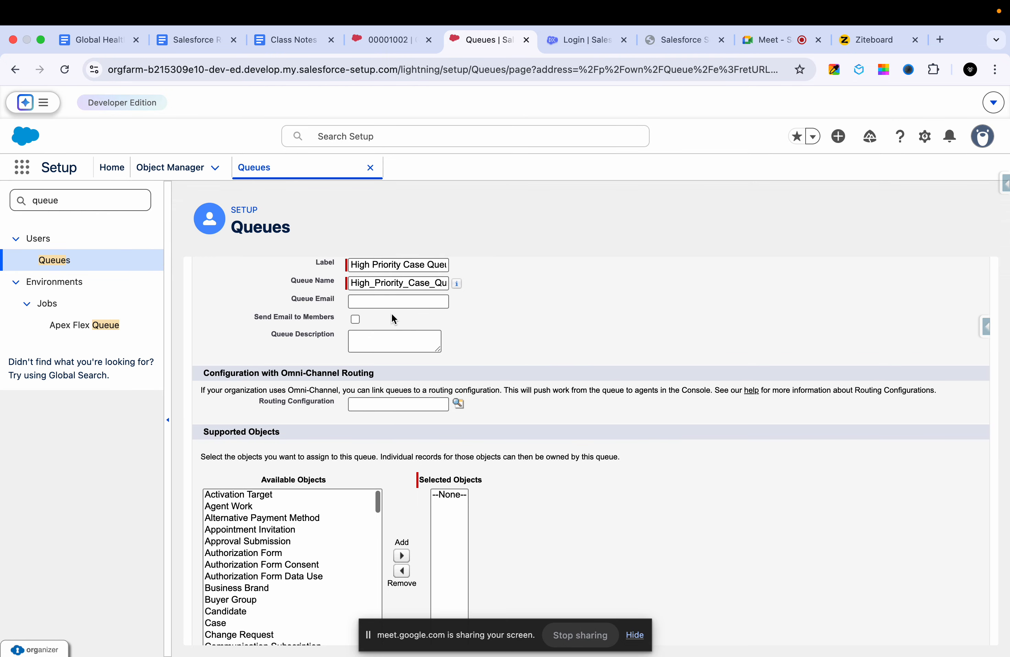
scroll(440, 377, down, 5)
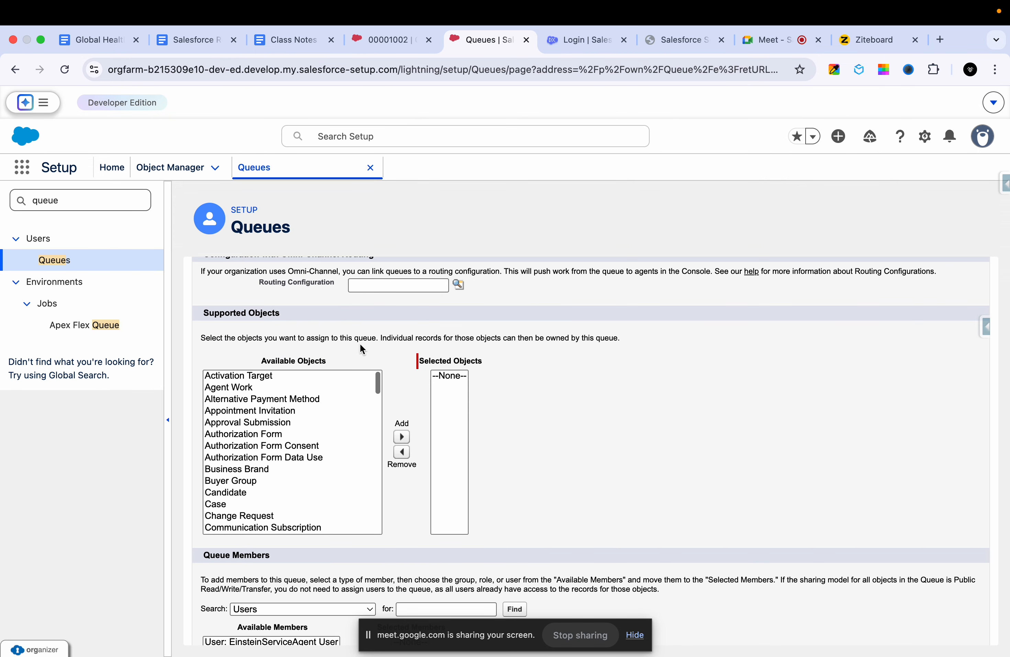
scroll(361, 349, up, 9)
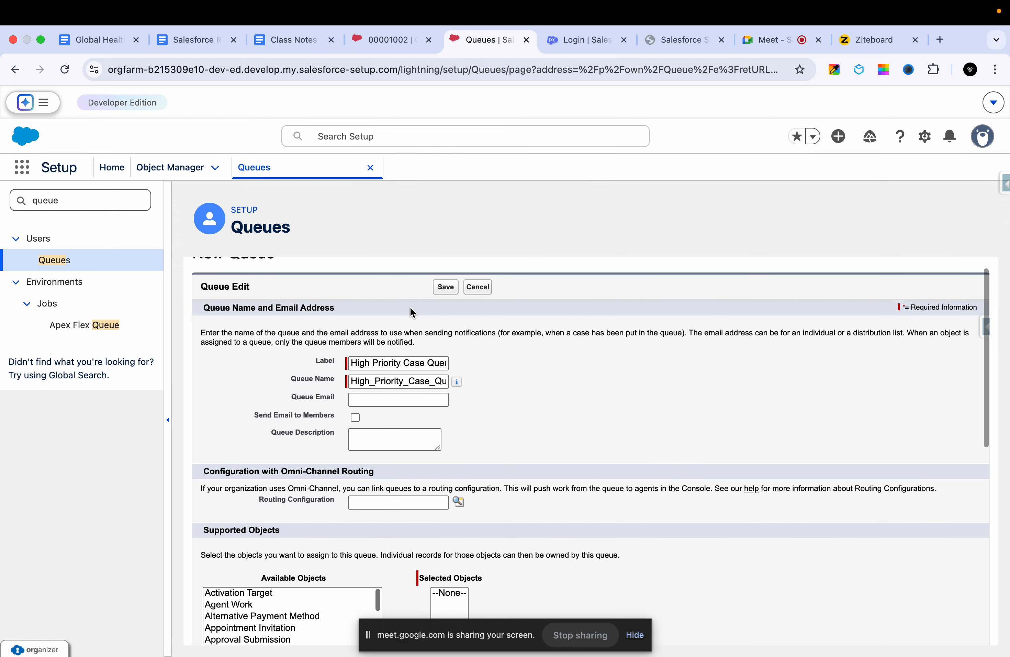
scroll(412, 312, down, 5)
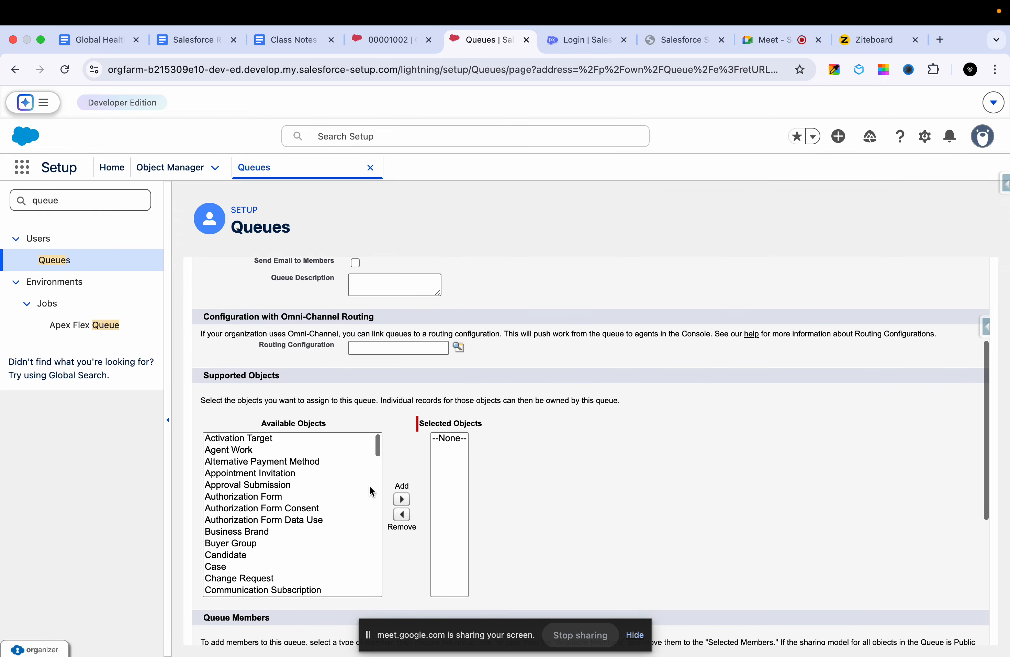
triple_click(264, 377)
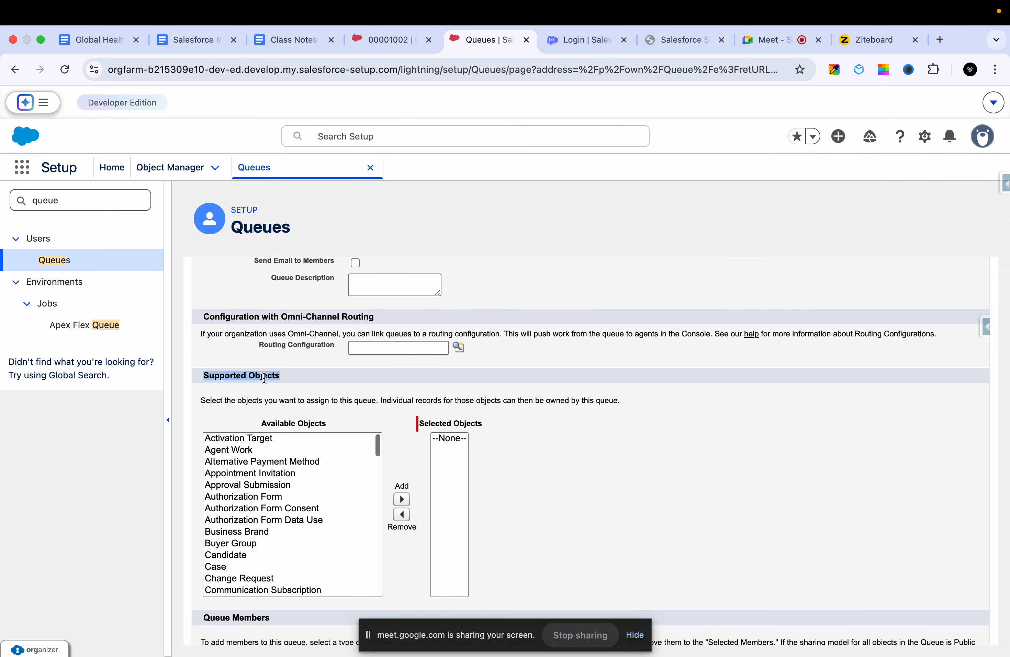
scroll(264, 511, down, 3)
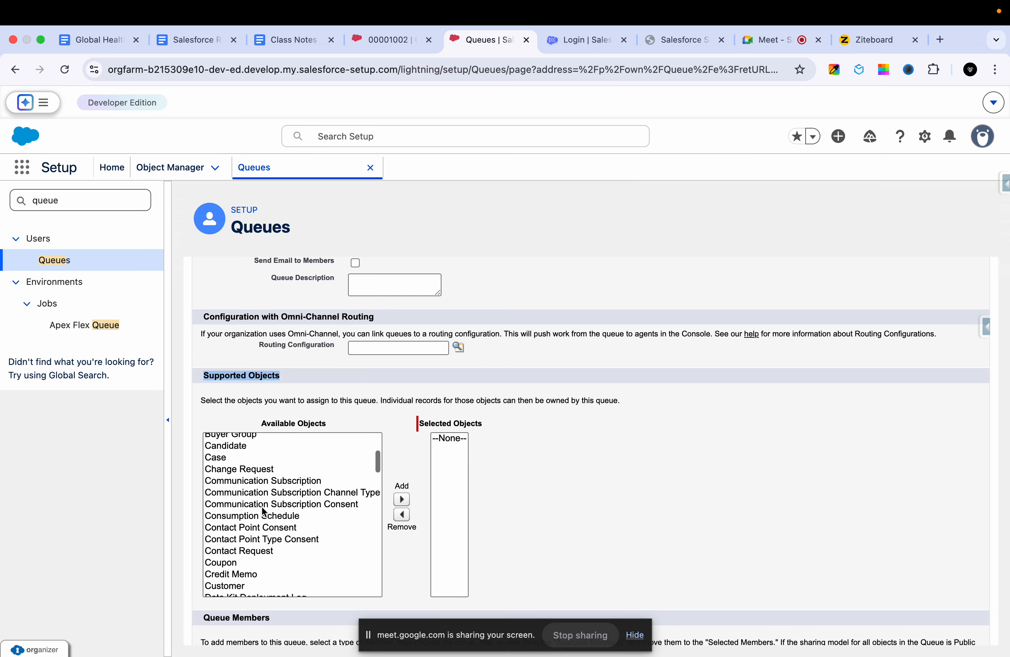
scroll(264, 512, down, 5)
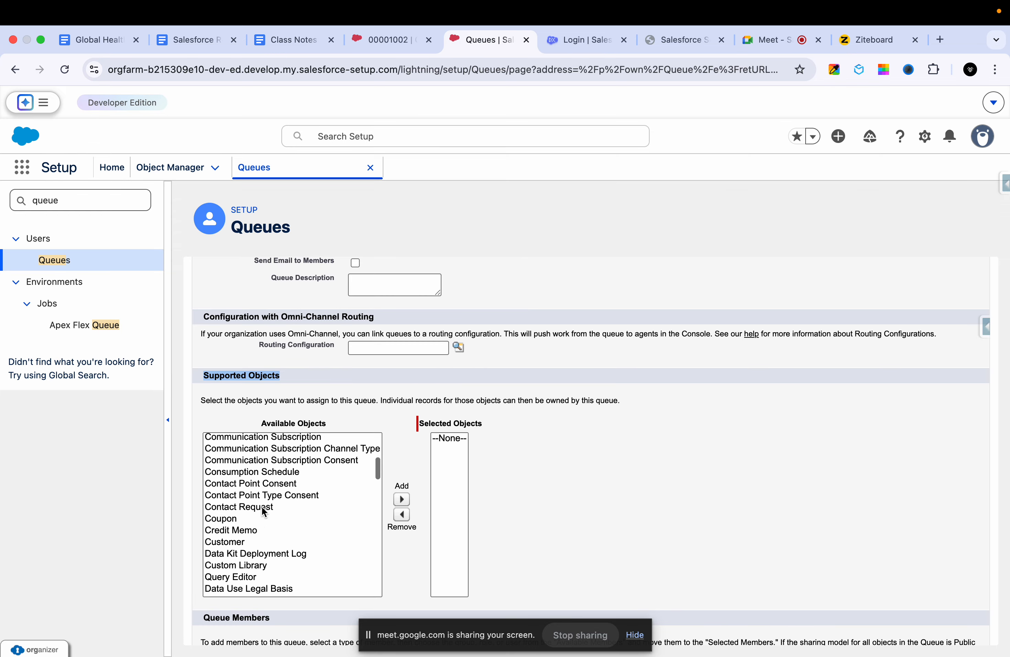
scroll(241, 533, down, 5)
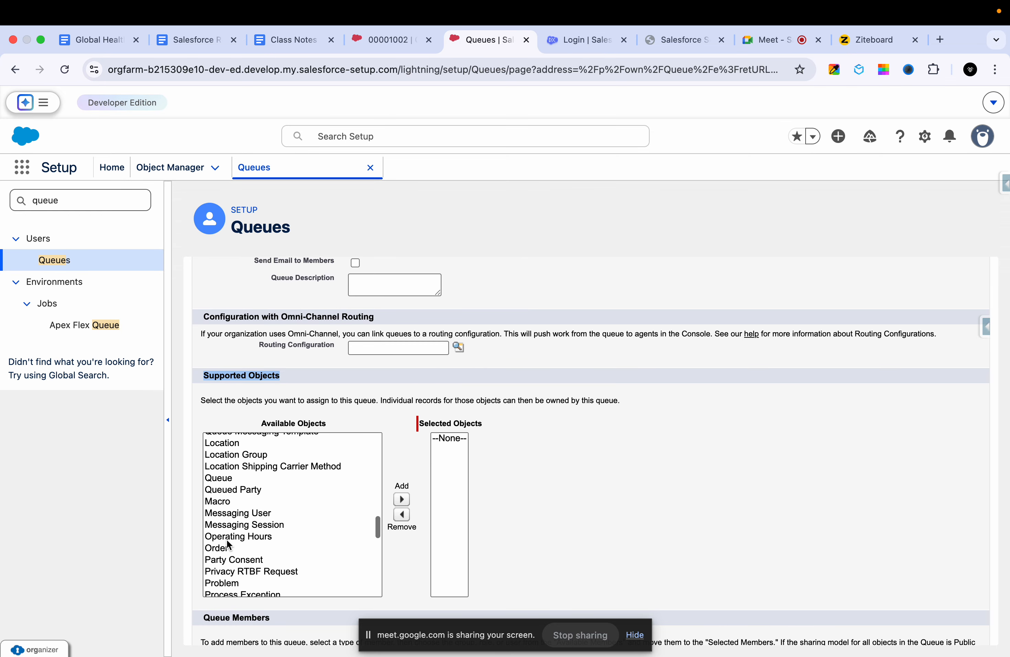
scroll(228, 535, up, 2)
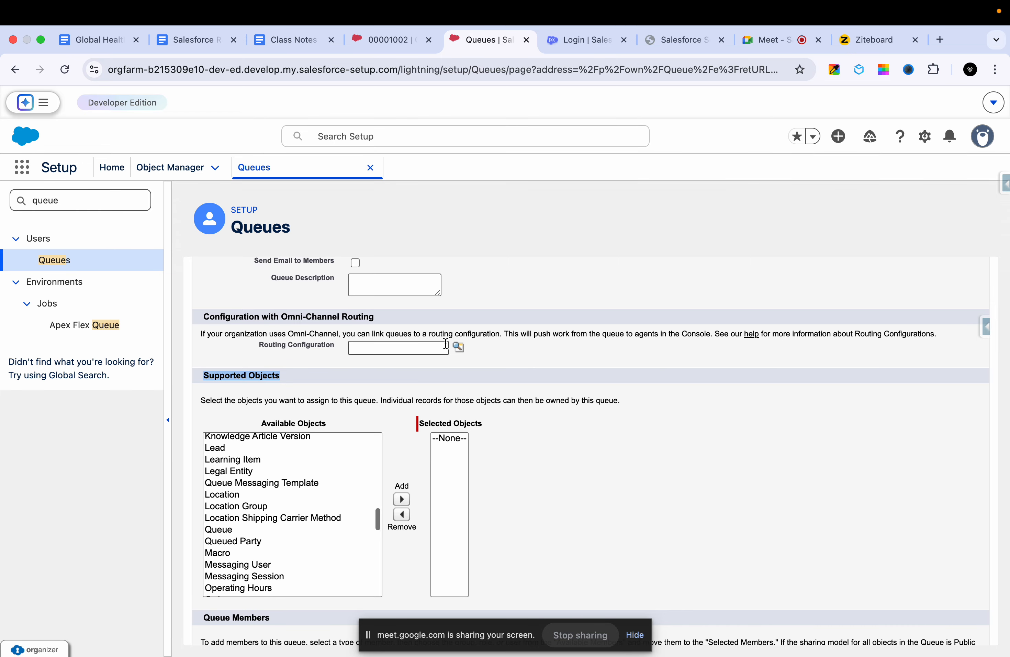
scroll(541, 319, up, 4)
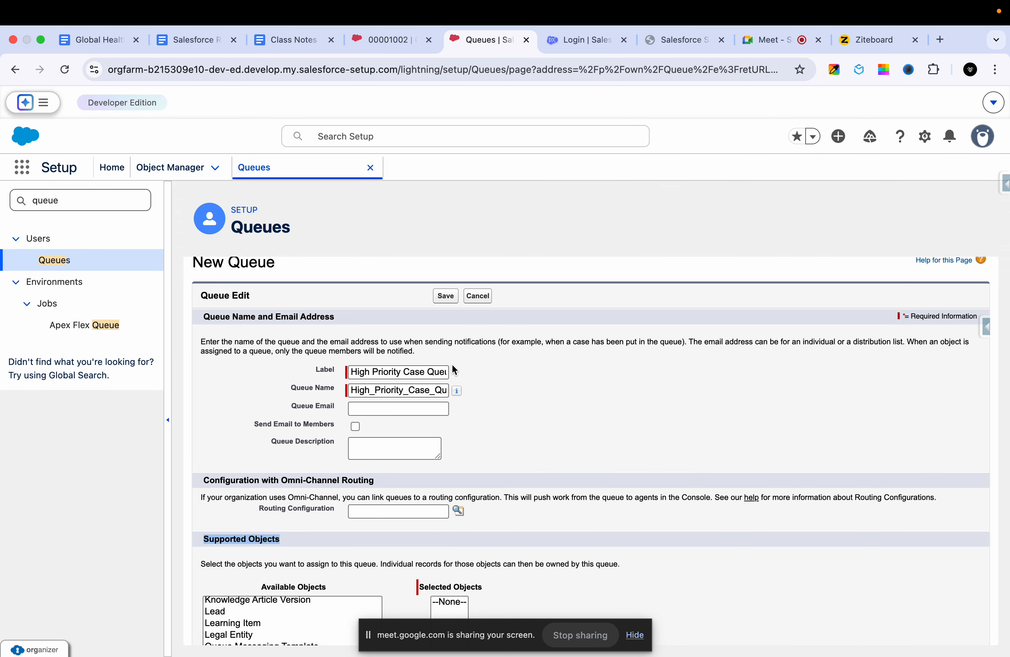
- Add Case to the queue's selected supported objects
scroll(453, 370, down, 10)
scroll(354, 403, up, 3)
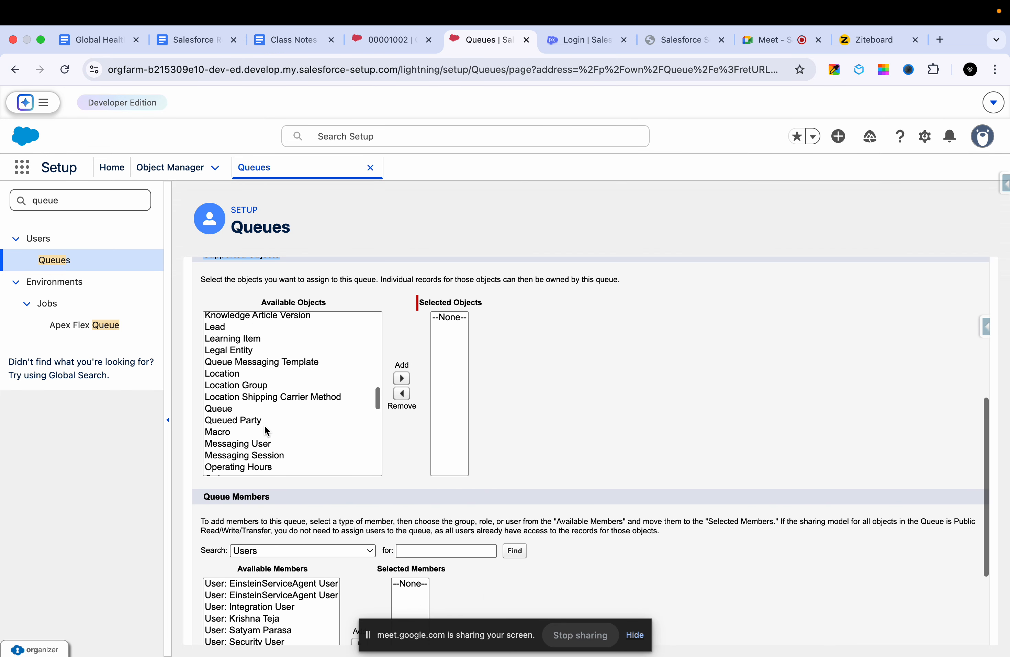
scroll(266, 431, down, 2)
scroll(267, 431, up, 5)
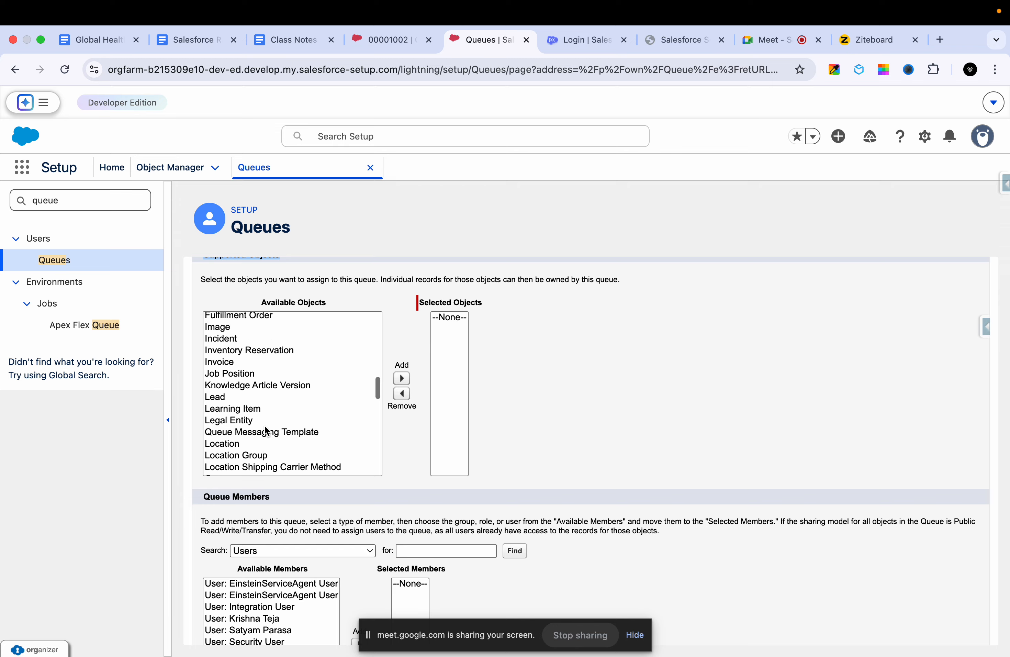
scroll(266, 430, up, 10)
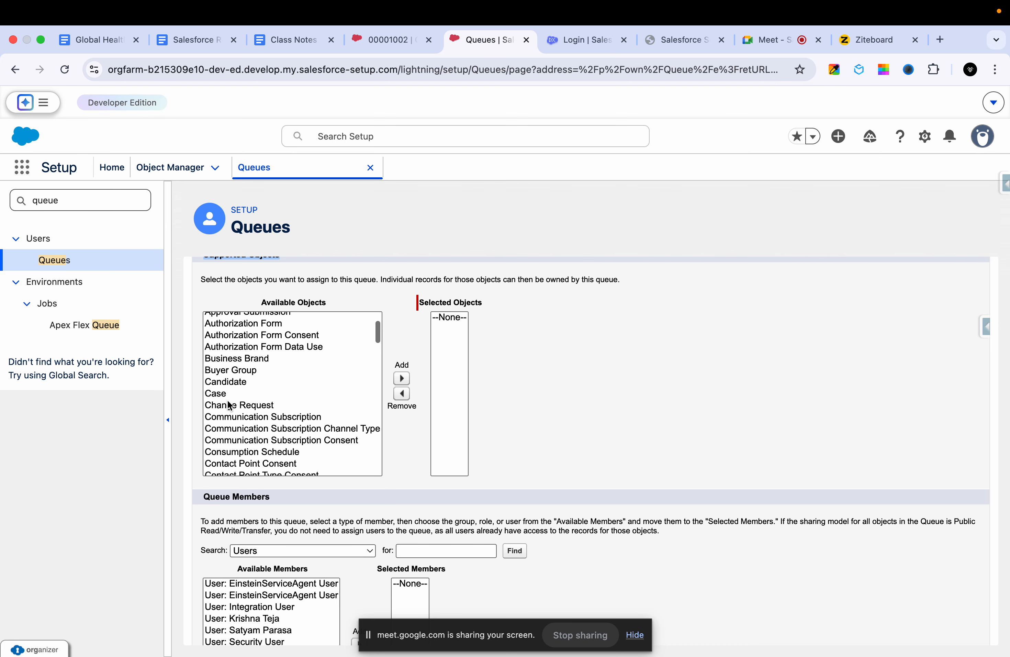
click(219, 393)
click(401, 379)
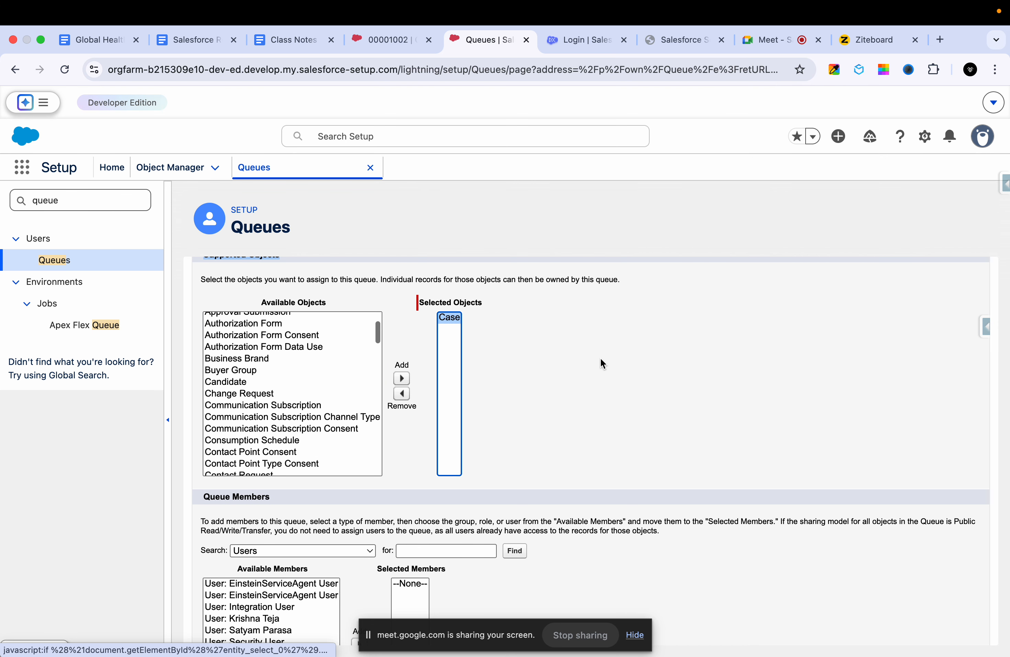
- Check the Queue Members section and save the new queue without selecting any members
scroll(601, 358, down, 4)
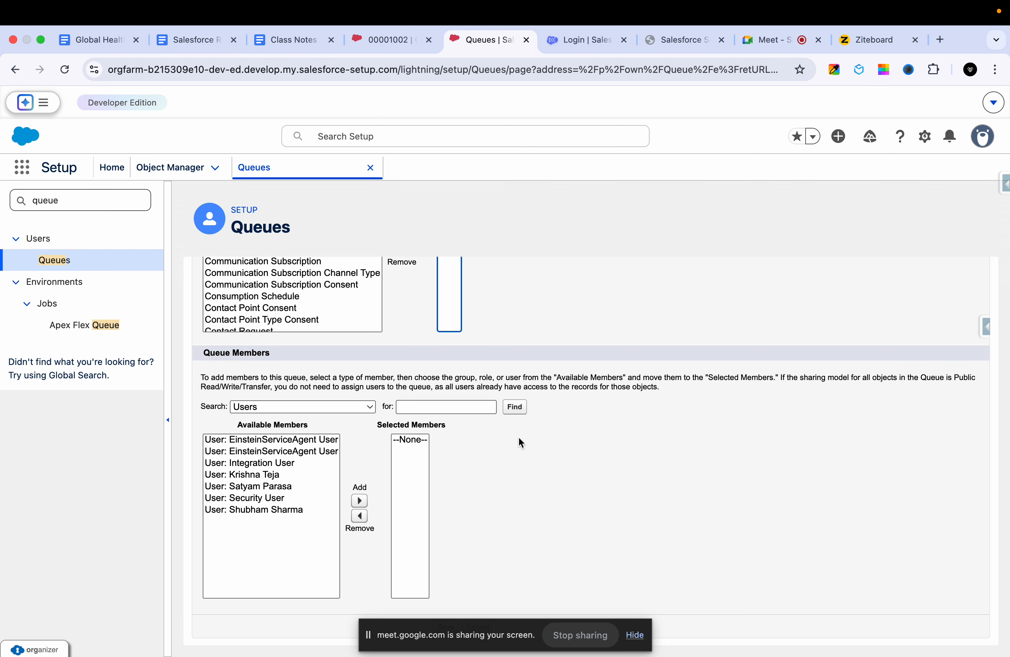
scroll(550, 413, up, 10)
click(444, 311)
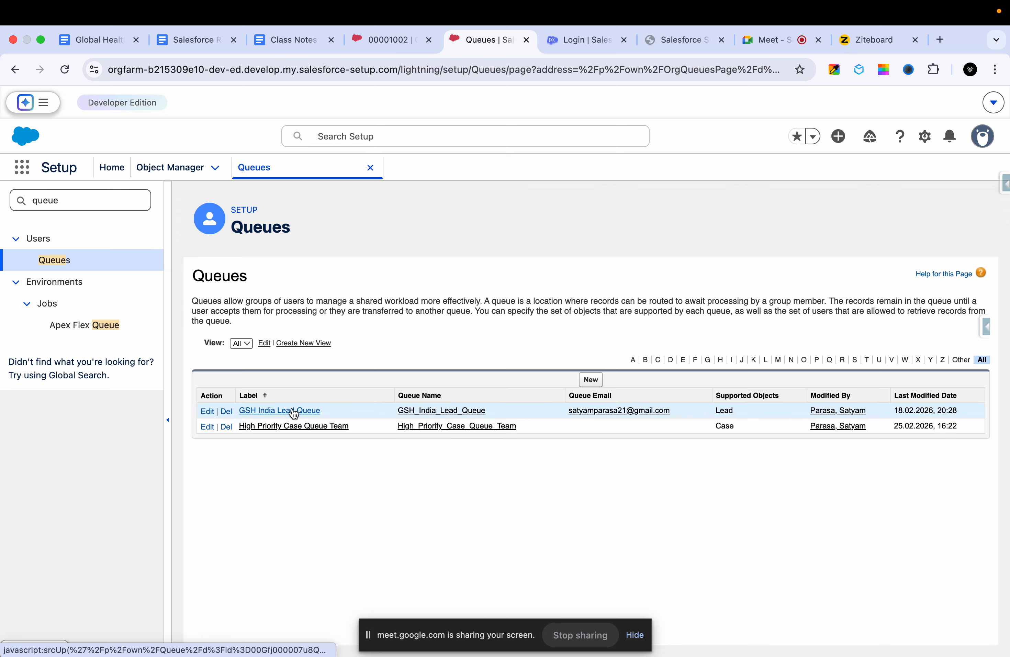
- Edit the High Priority Case Queue Team queue, add the two users listed between Integration User and Security User as members, and save
click(273, 425)
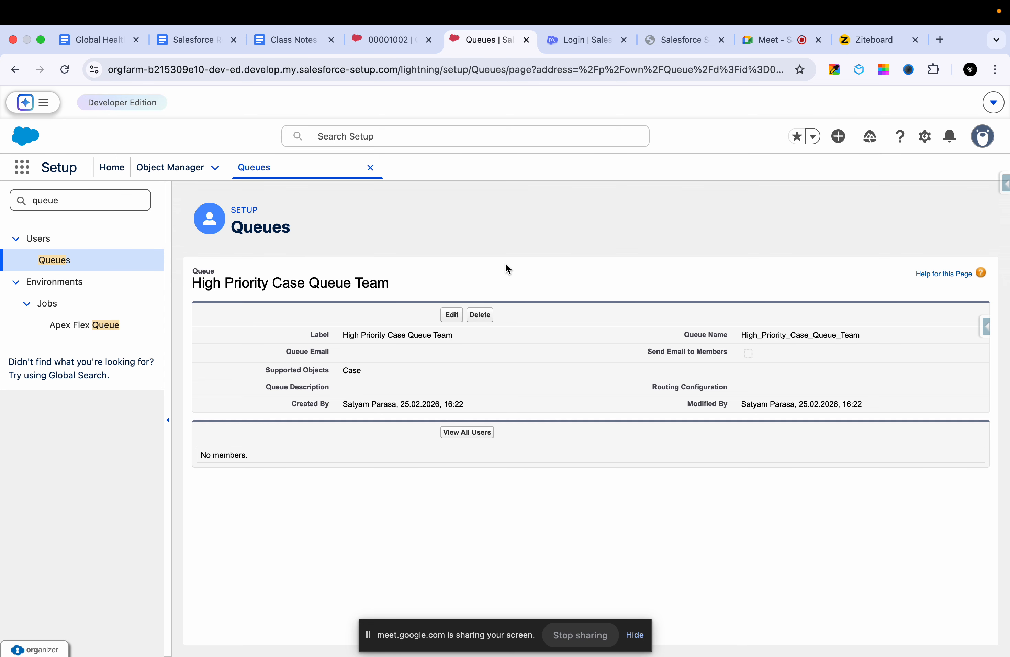
click(446, 316)
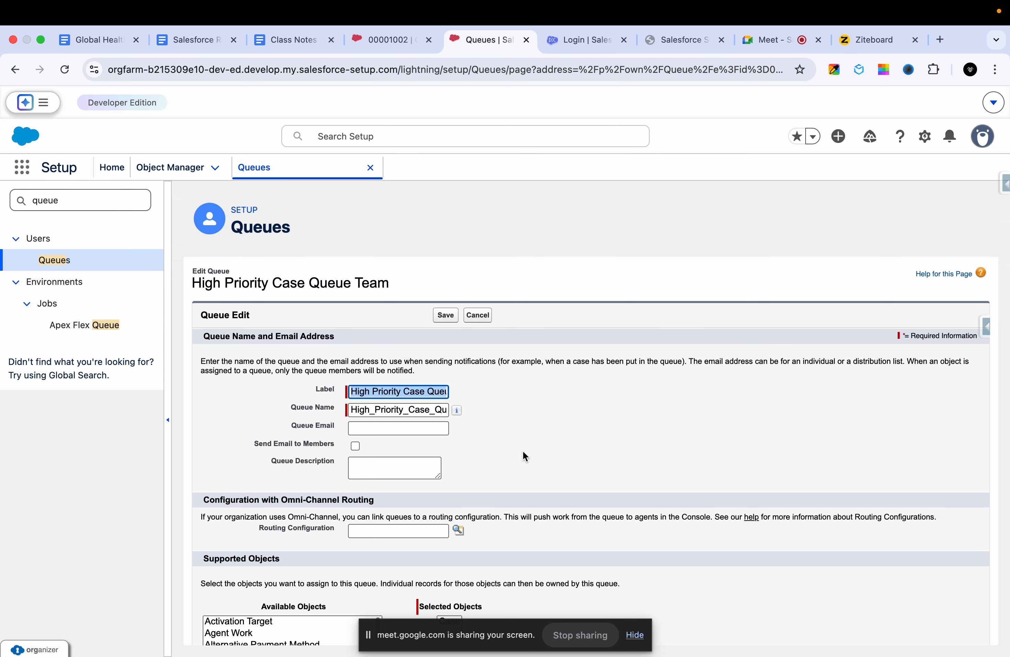
scroll(522, 450, down, 10)
scroll(525, 458, down, 1)
click(266, 474)
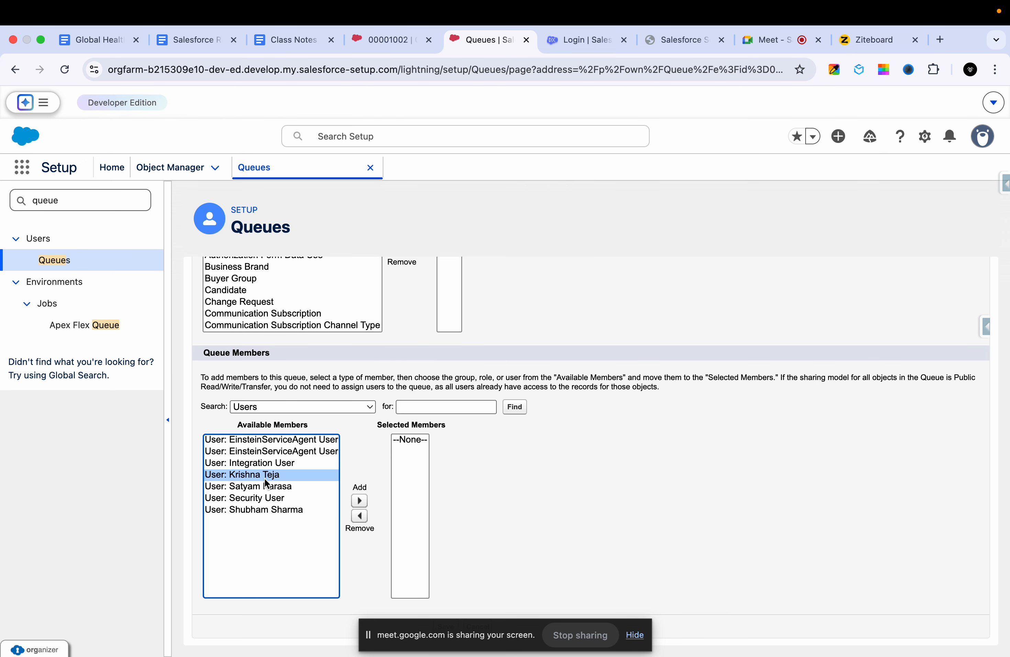
shift+click(256, 490)
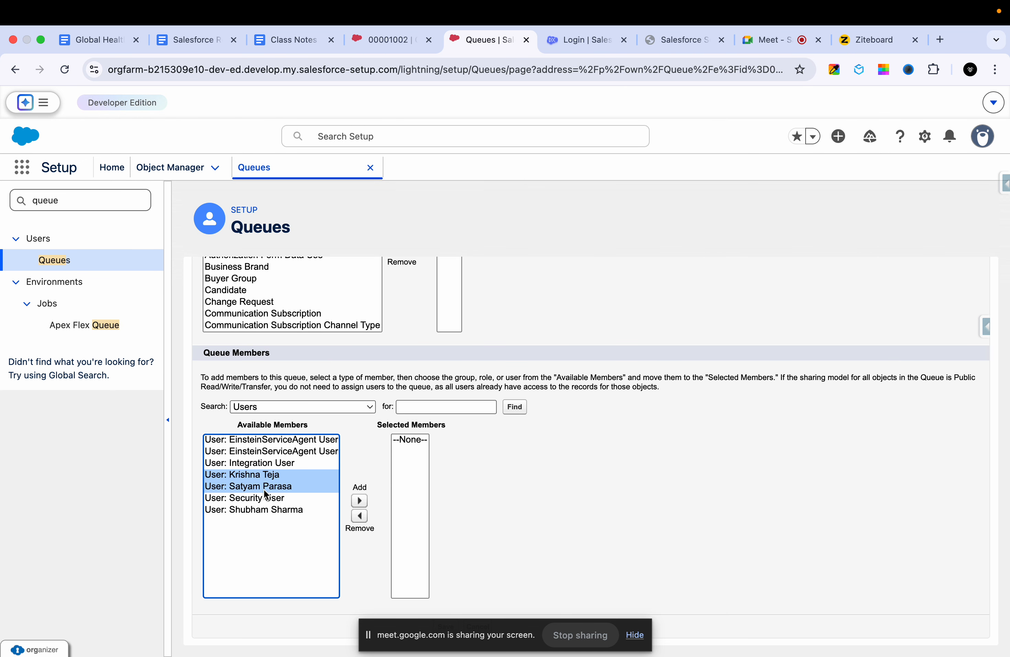
click(359, 501)
scroll(512, 478, up, 10)
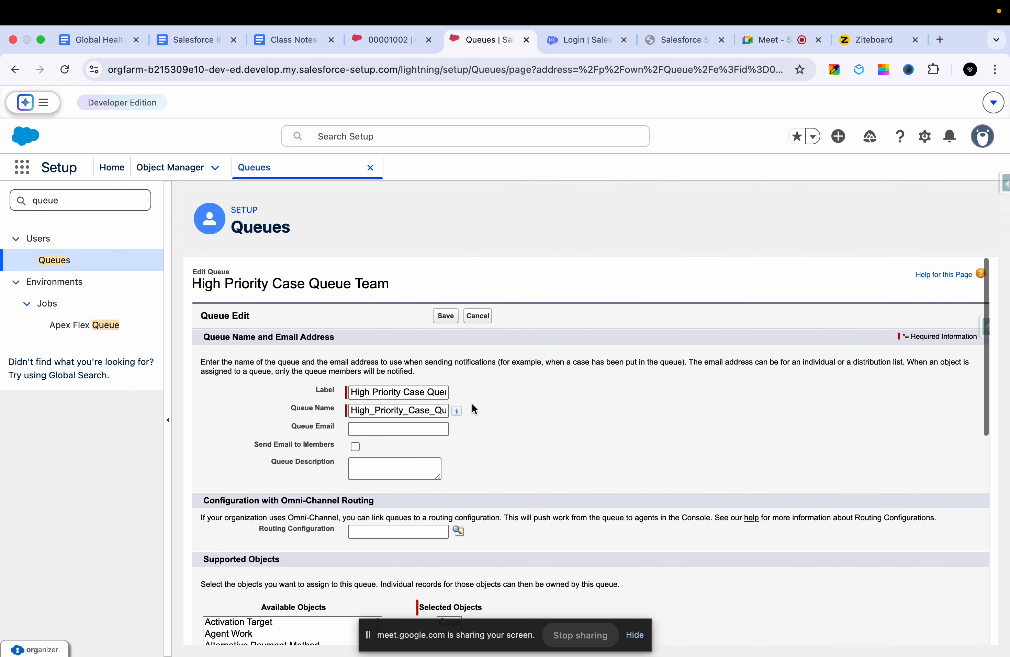
click(446, 320)
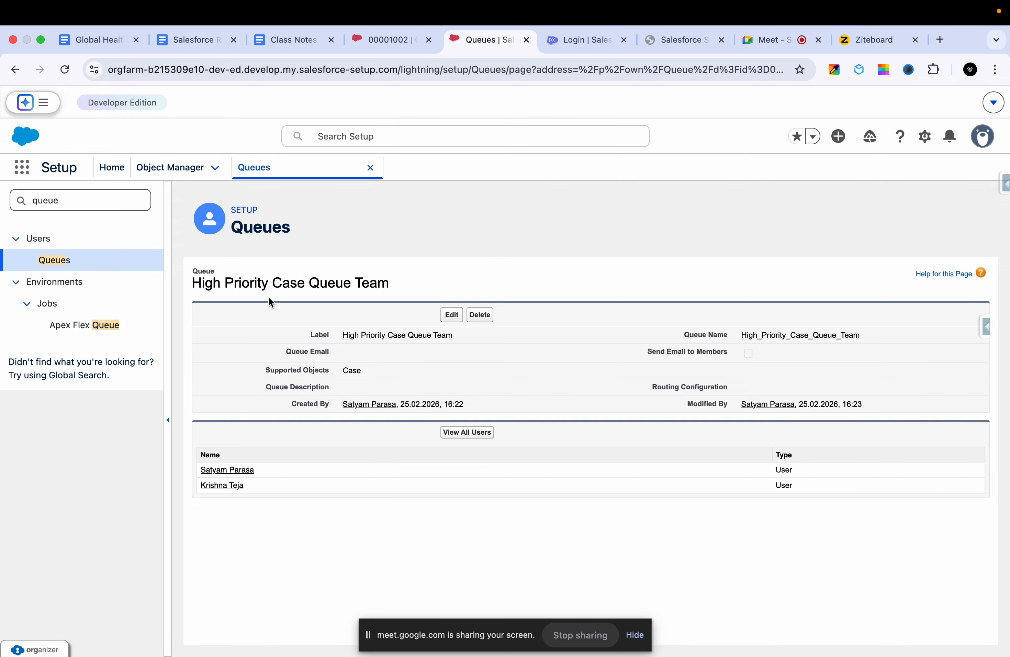
- Review the saved queue's name and members alongside the GC5060 wiring case record, and return to the queue details
triple_click(285, 284)
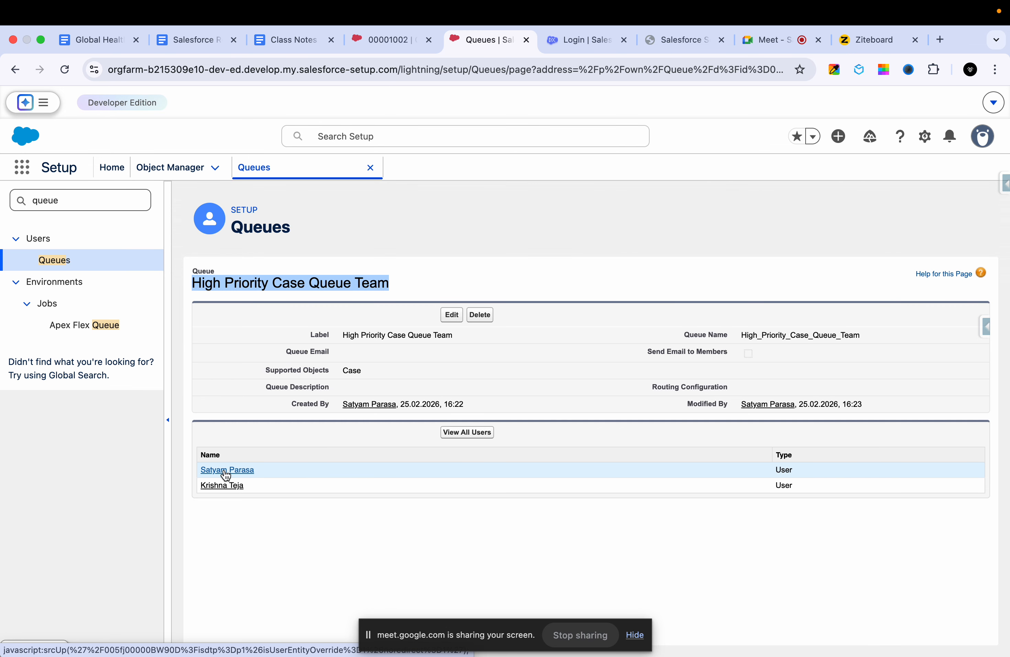
click(392, 35)
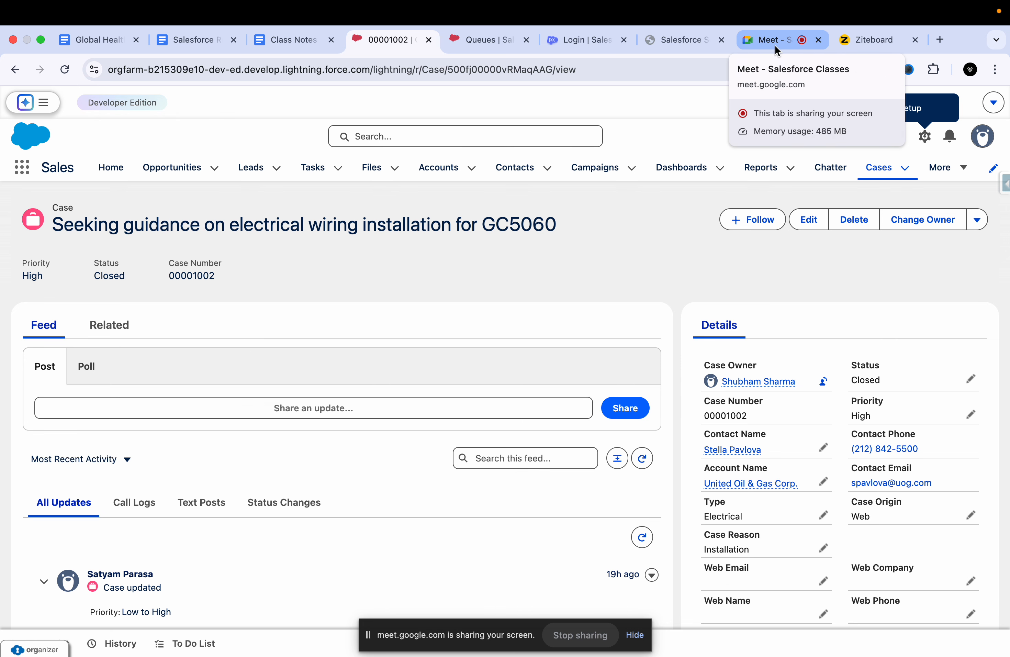
click(485, 40)
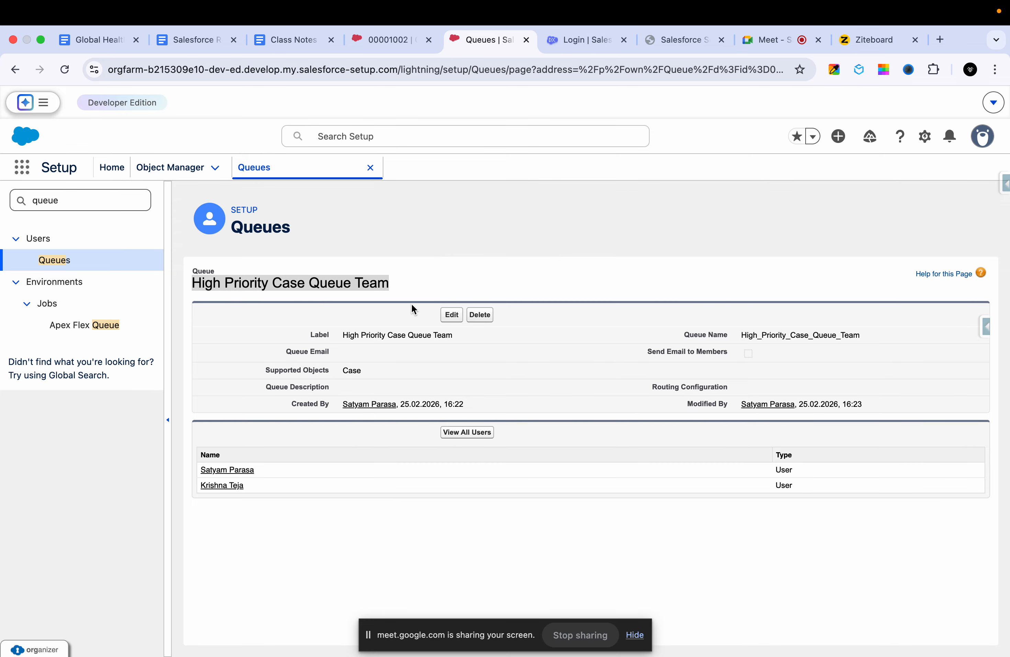
- Go back to the Sales app's Cases list, check the available list views, and reload the page
click(381, 41)
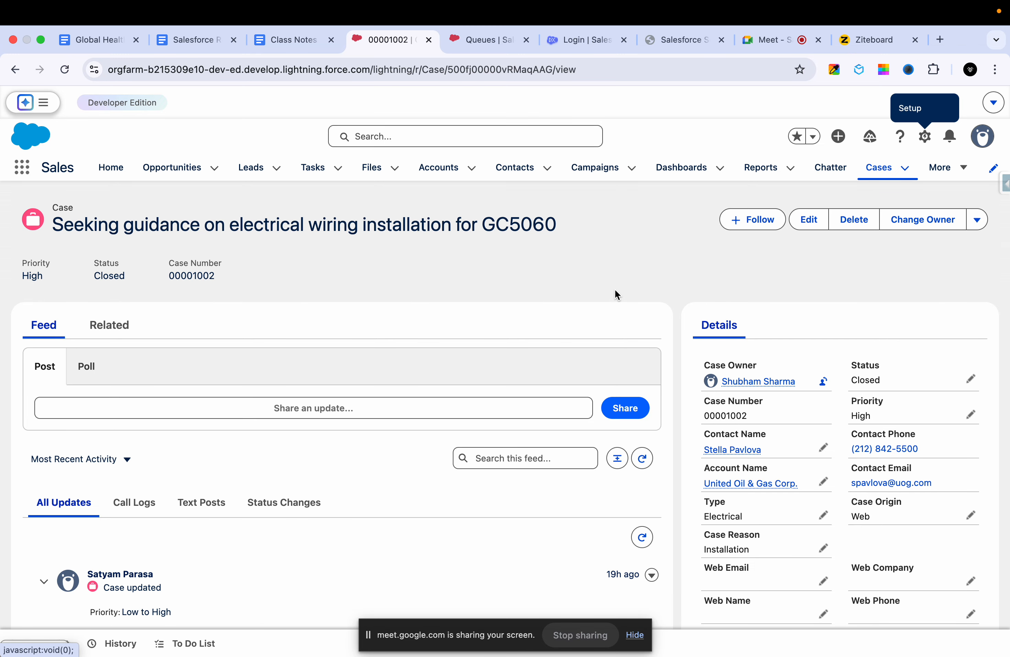
click(883, 170)
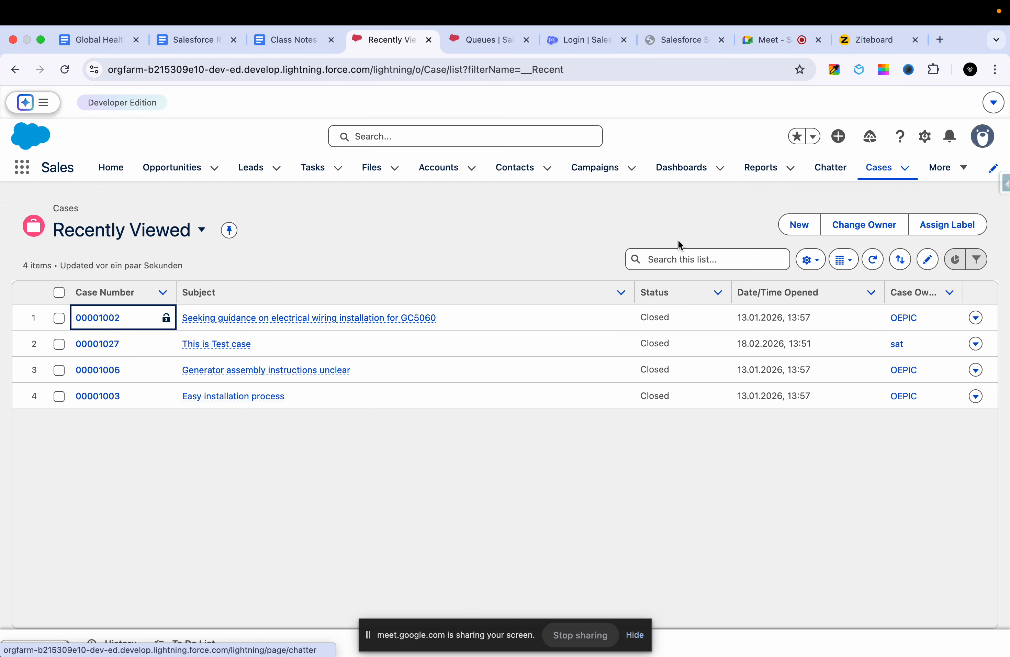
click(158, 235)
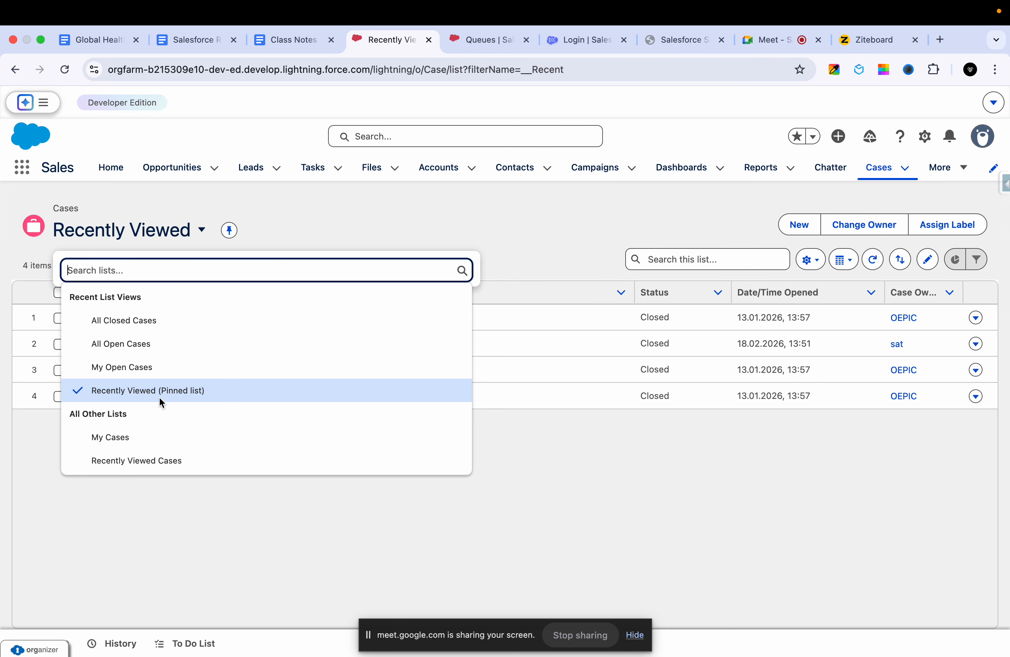
click(56, 68)
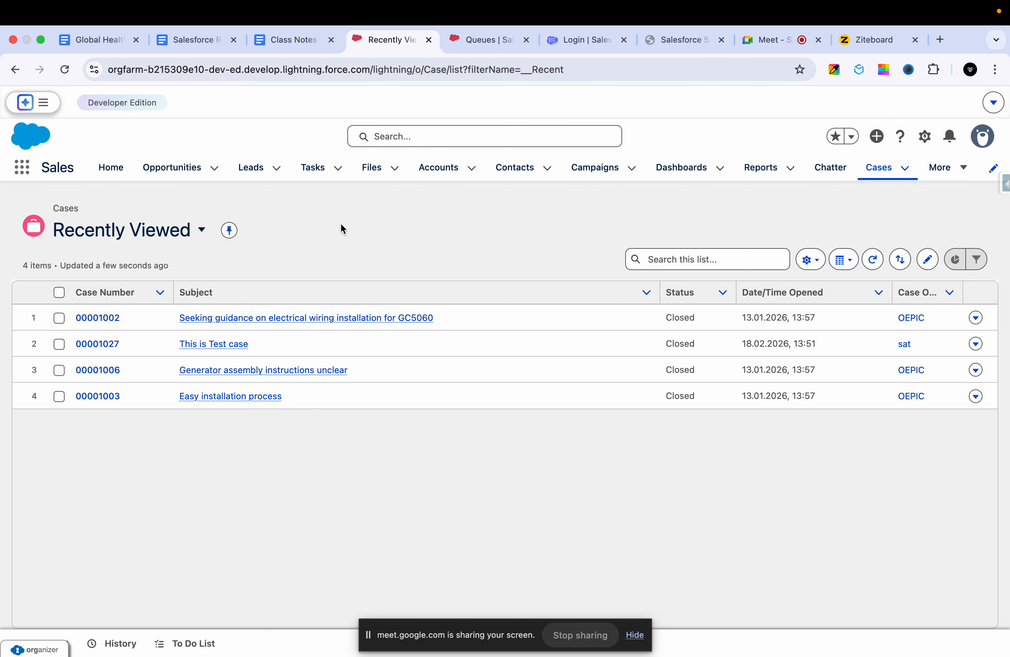
- Review the case list views and the case assignment diagram in Ziteboard, and open the High Priority Case Queue Team list view
click(190, 235)
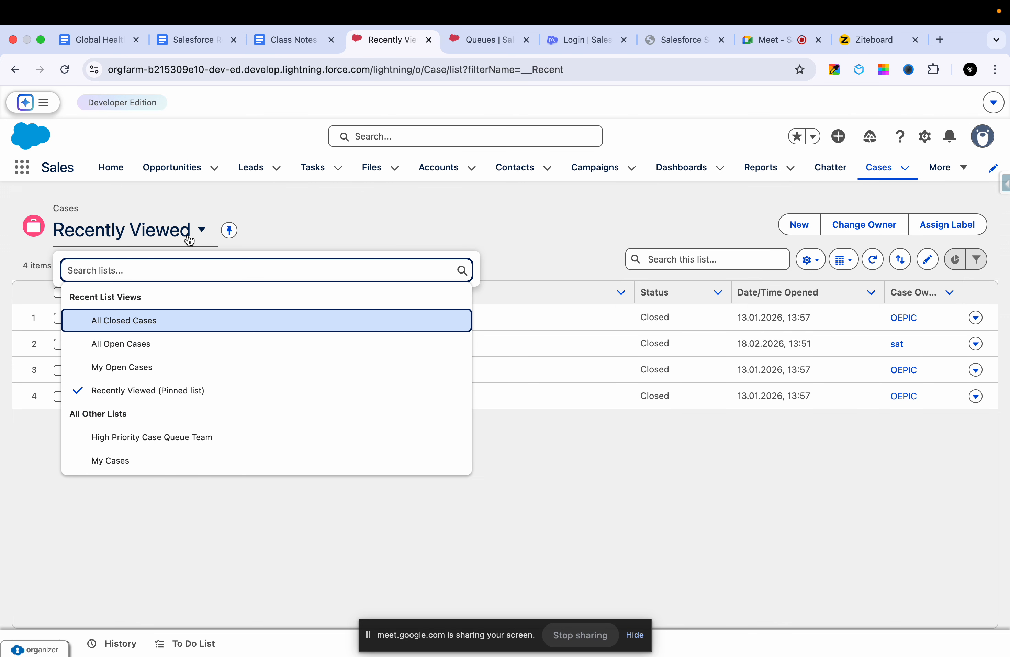
click(478, 214)
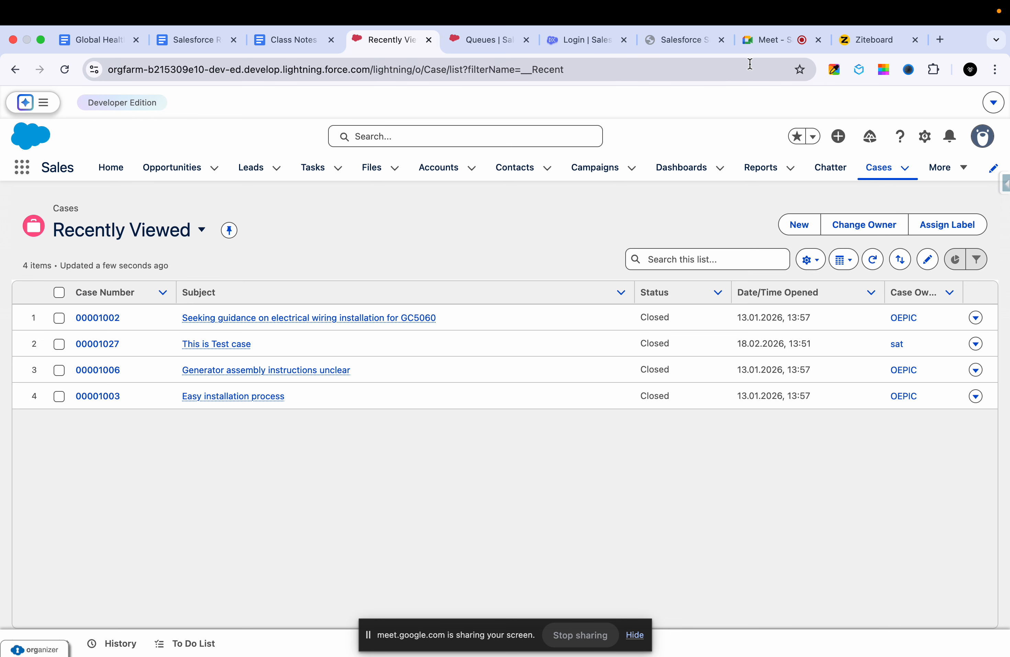
click(861, 39)
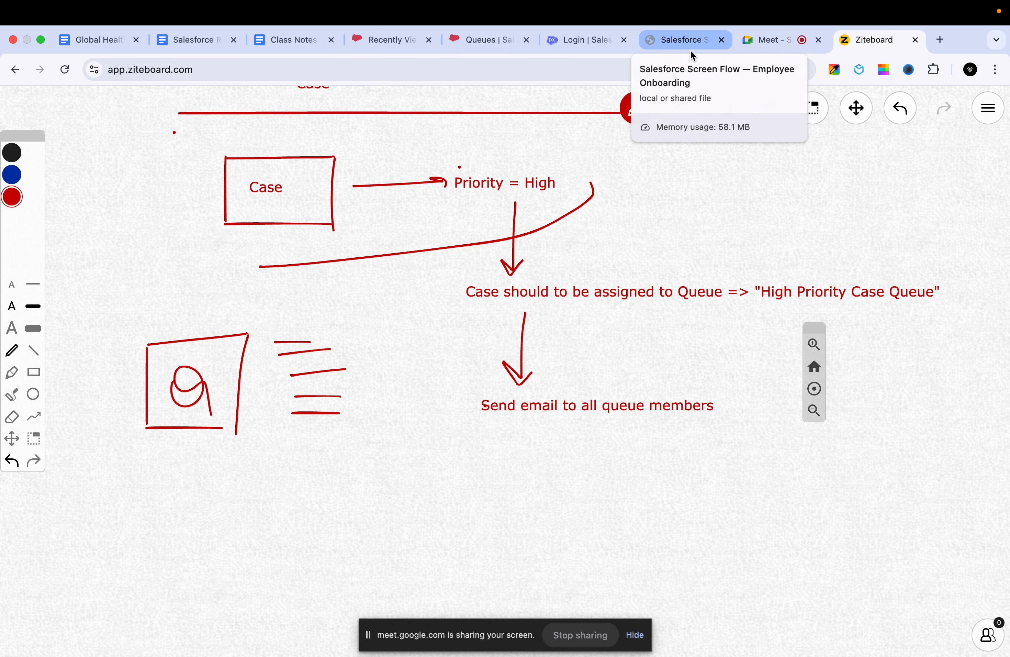
click(480, 39)
click(391, 41)
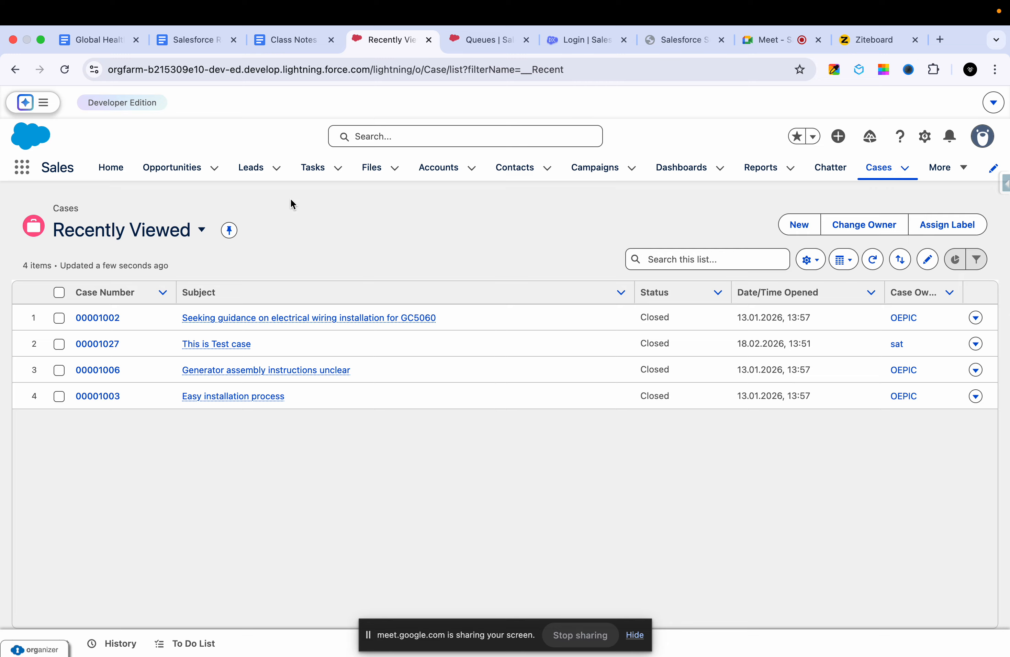
click(150, 247)
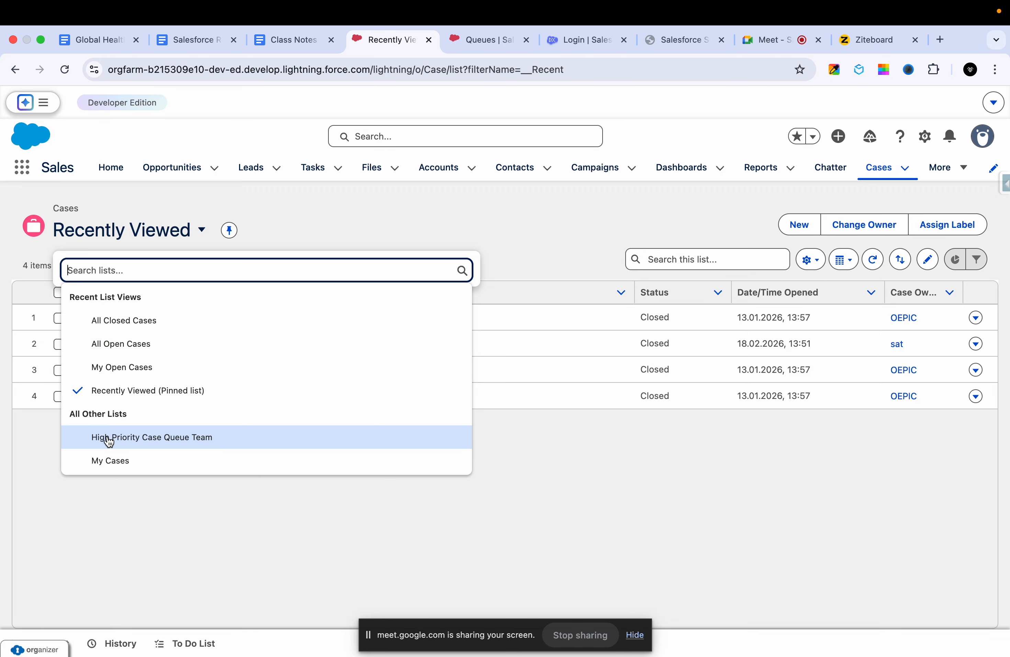
click(155, 437)
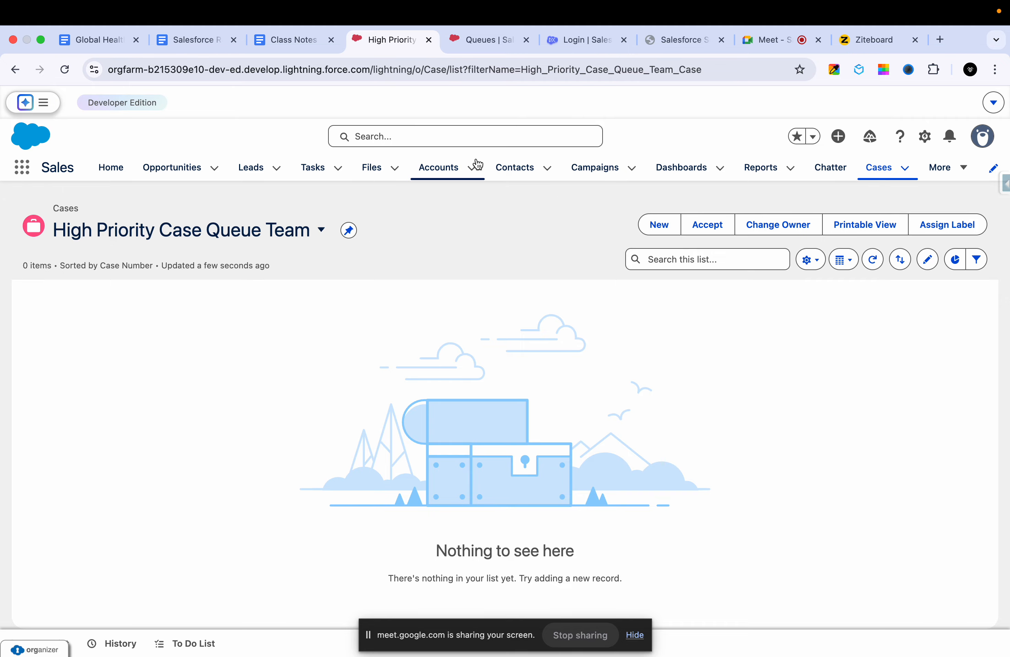
- Open the GC5060 electrical wiring case from the recently viewed cases and look at its owner change dialog without changing anything
click(891, 174)
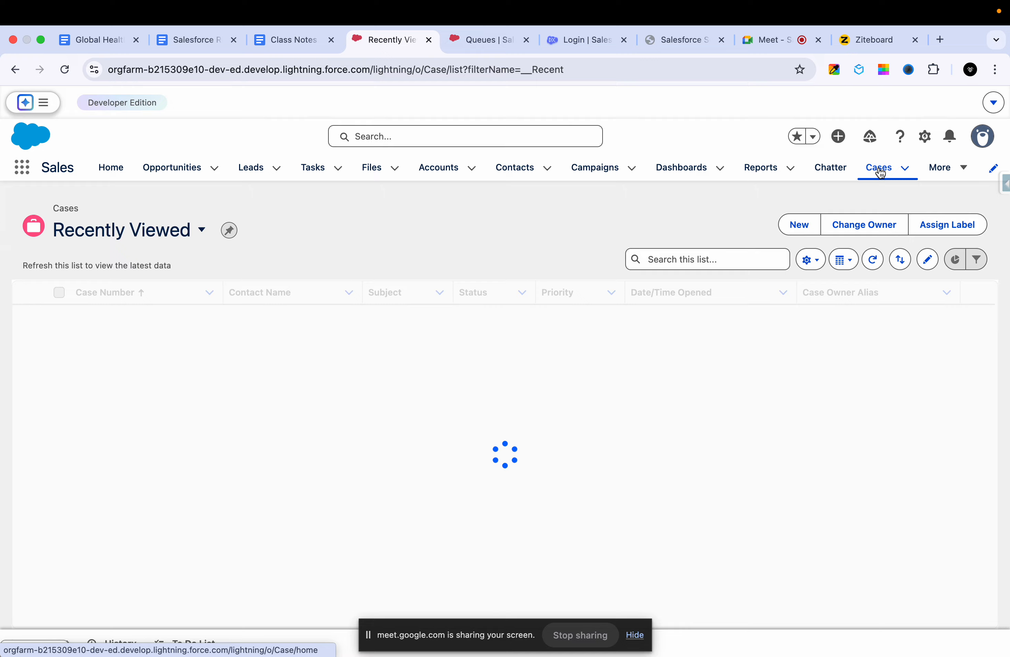
click(97, 319)
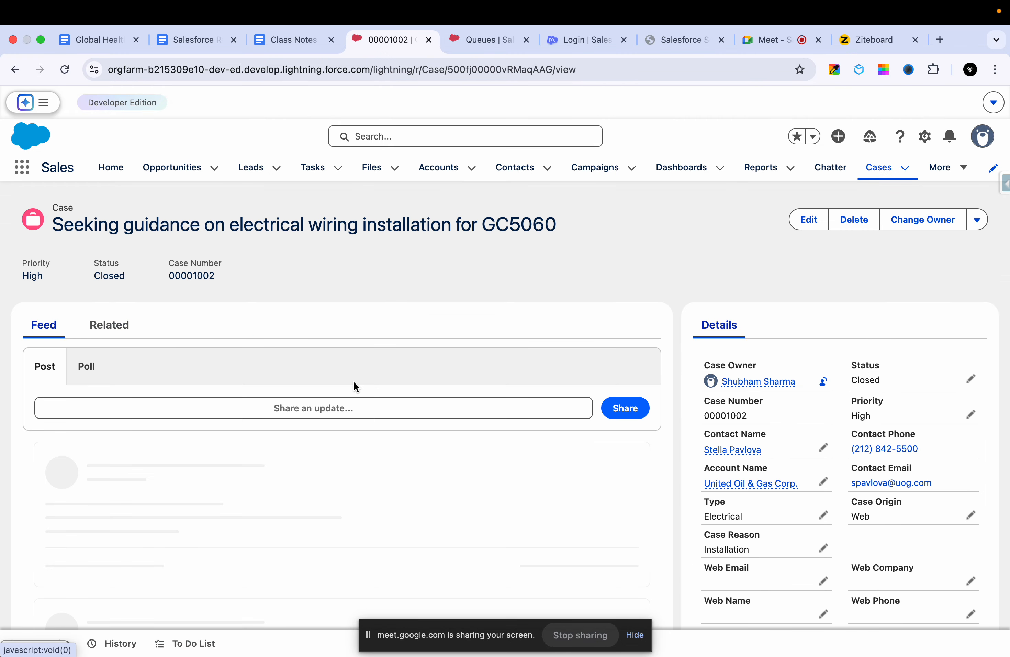
click(824, 382)
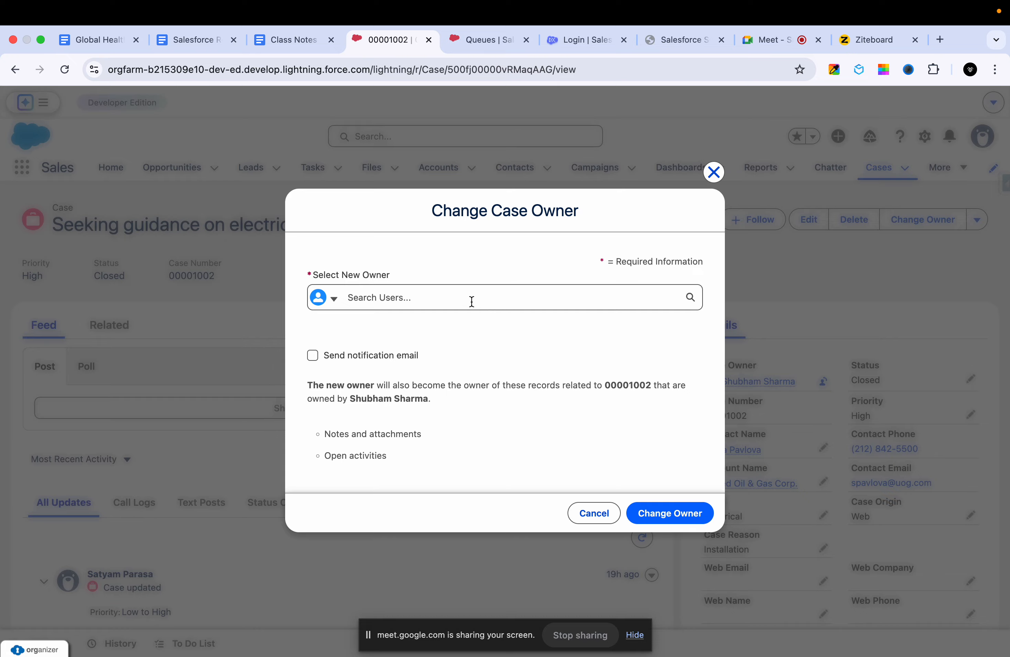
click(713, 173)
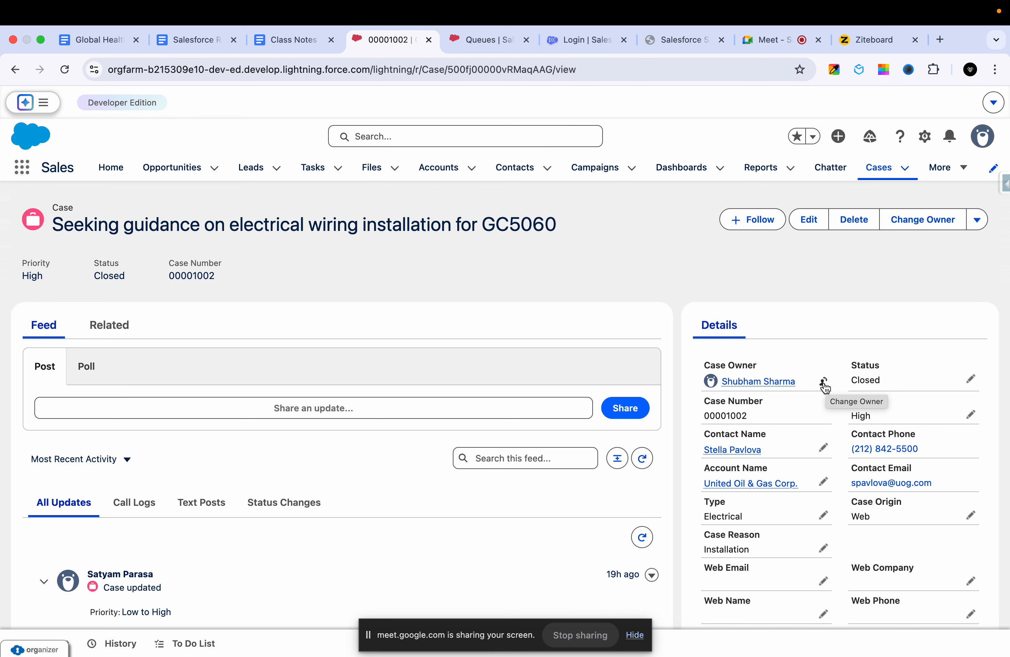
- Try to change the GC5060 wiring case's owner to the High Priority Case Queue Team queue, without a notification email
click(824, 383)
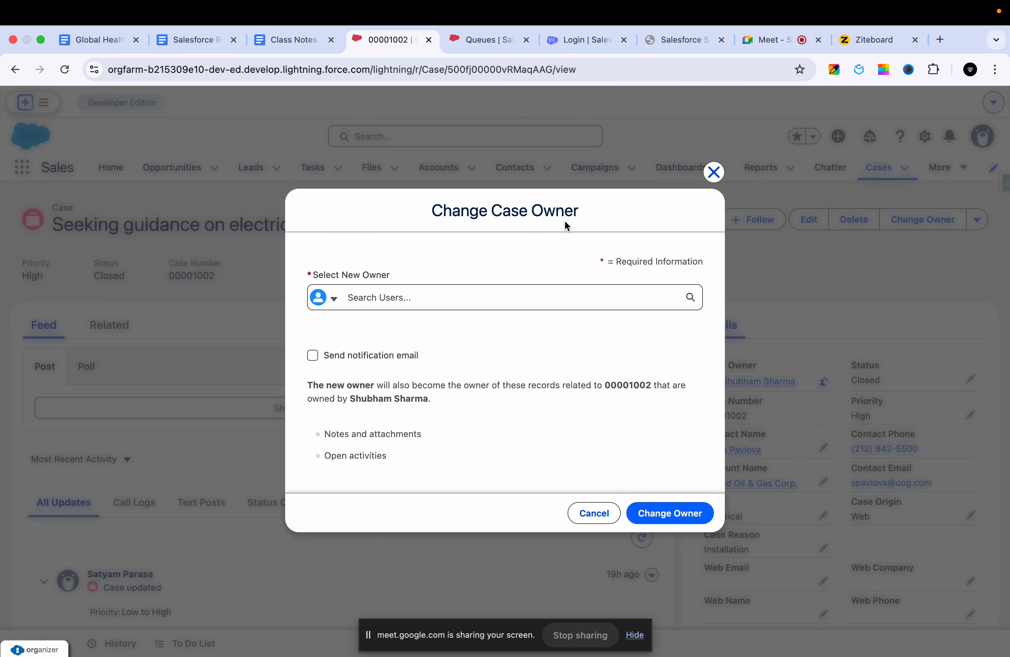
click(329, 300)
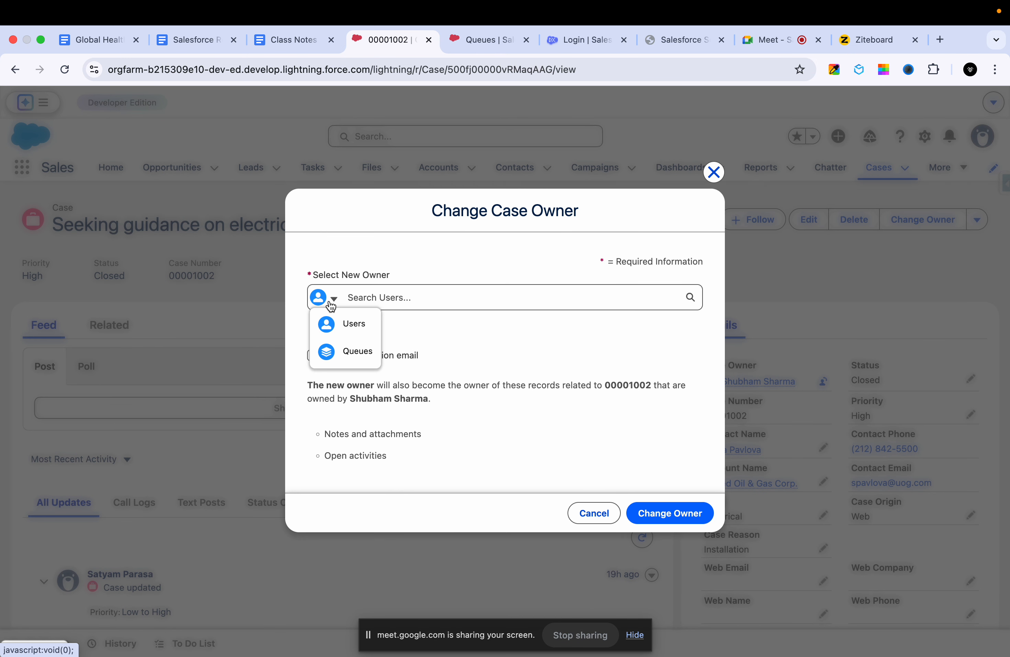
click(359, 358)
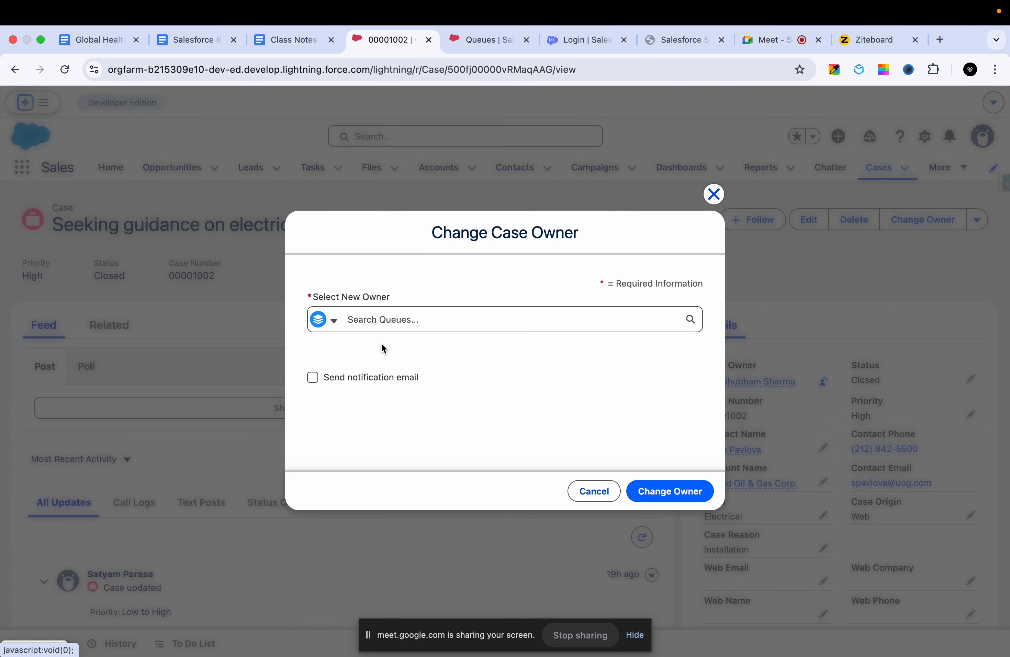
click(433, 317)
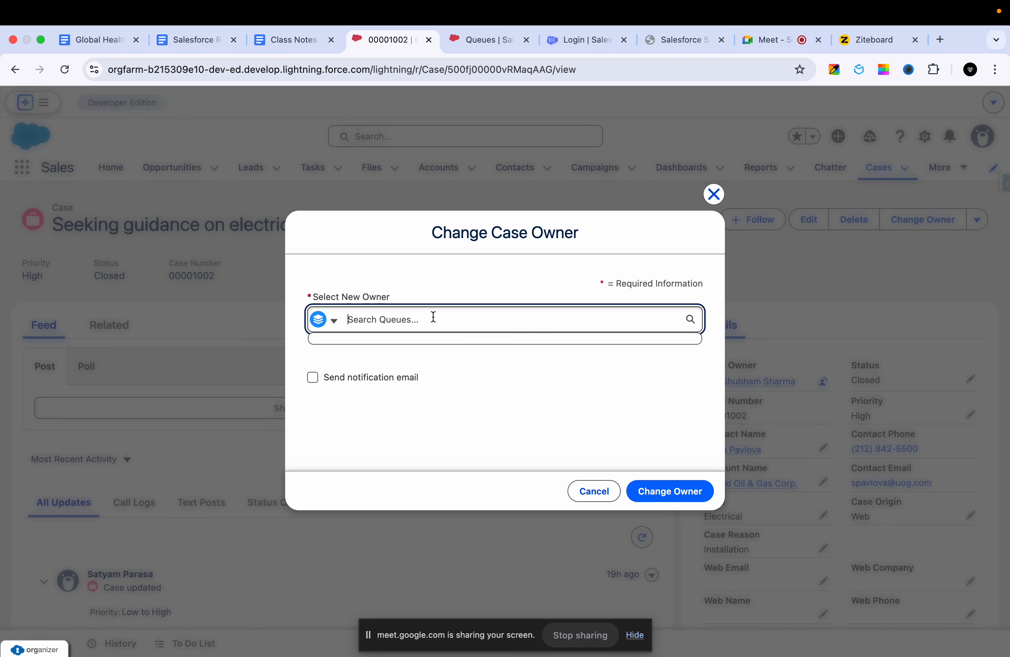
text(high)
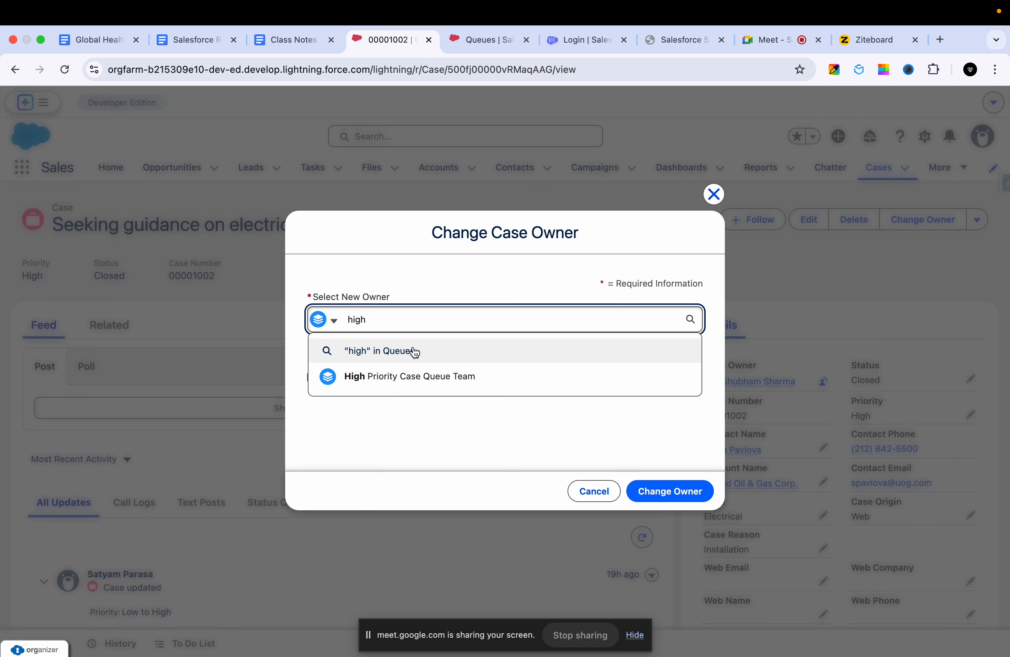
click(426, 384)
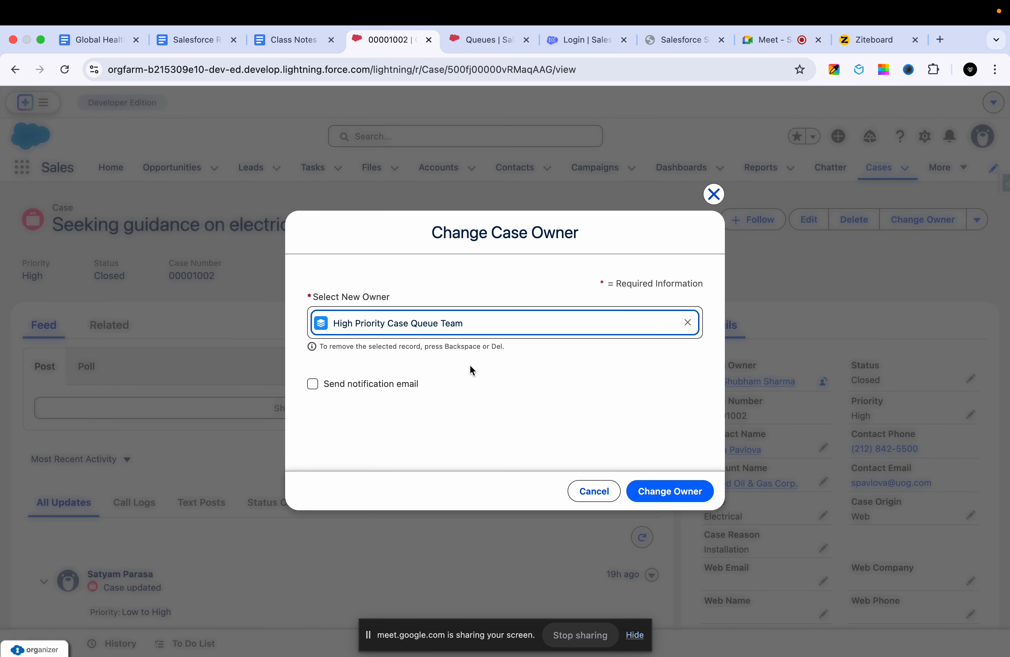
click(644, 490)
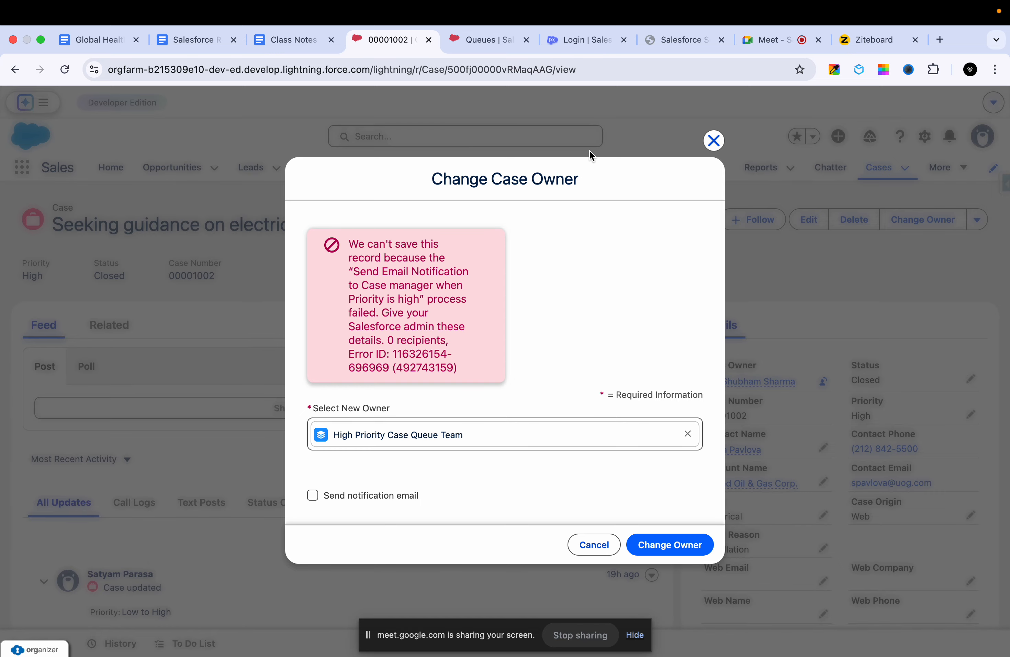
- Duplicate the Queues setup page in a new browser tab and open the Flows page there by searching Setup for "flow"
click(472, 41)
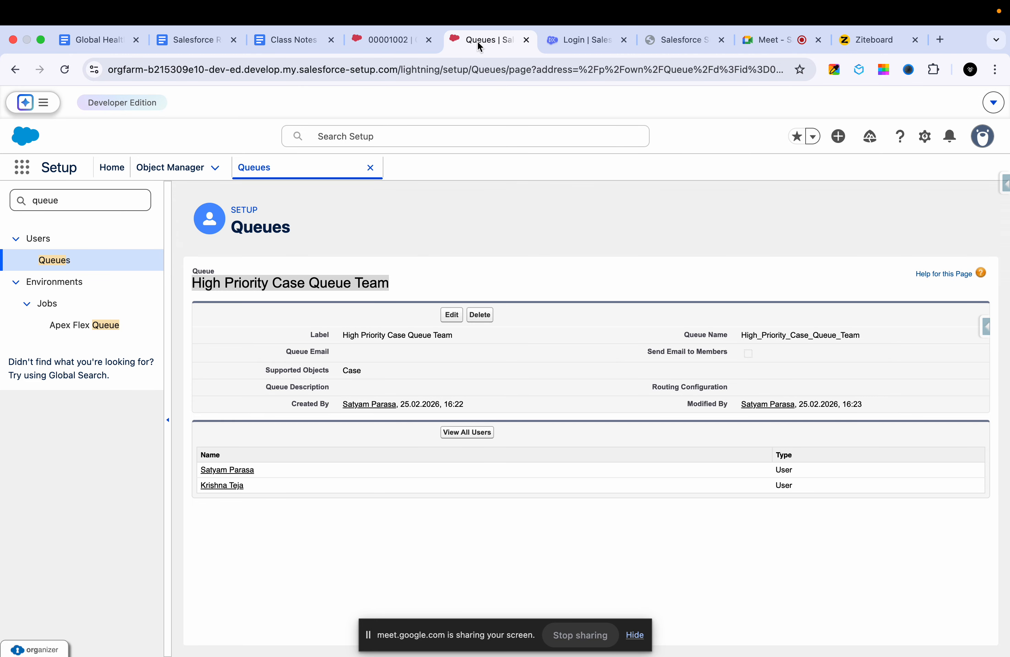
right_click(480, 46)
click(502, 132)
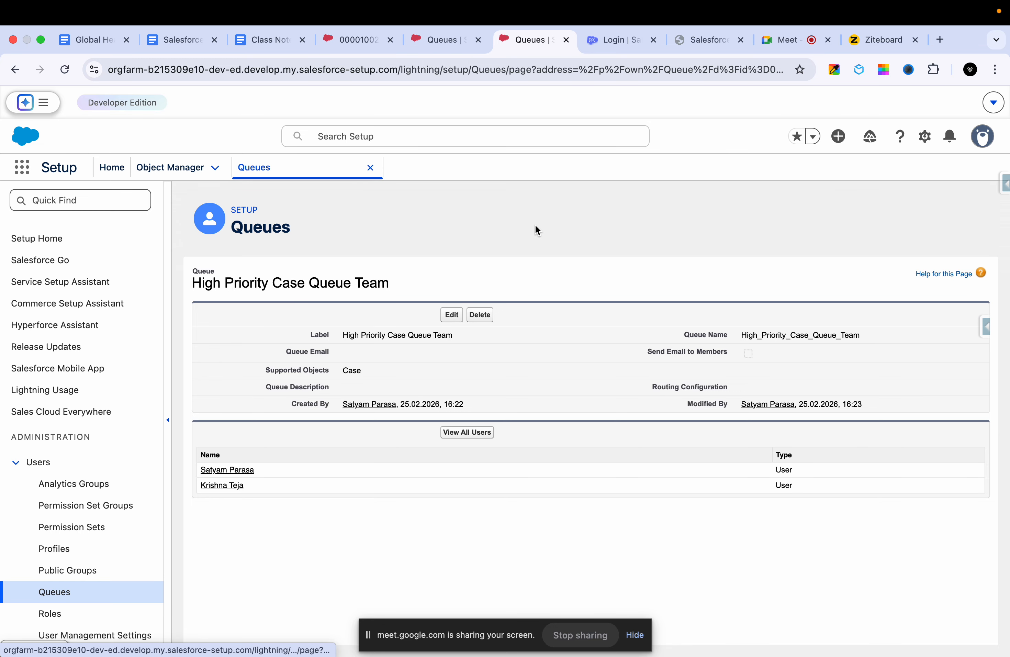
click(69, 205)
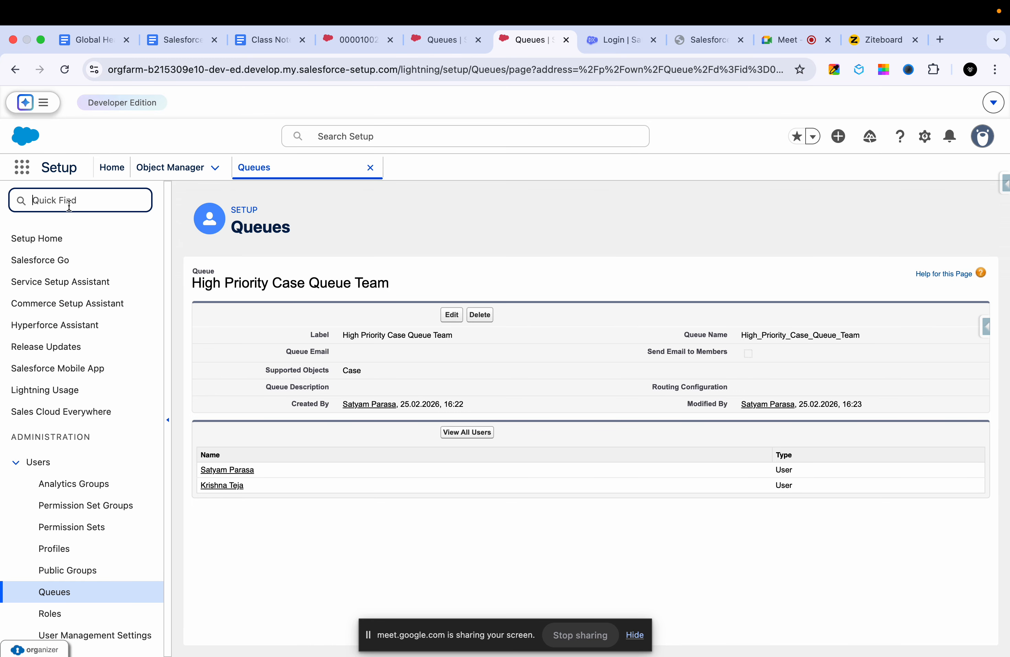
text(flow)
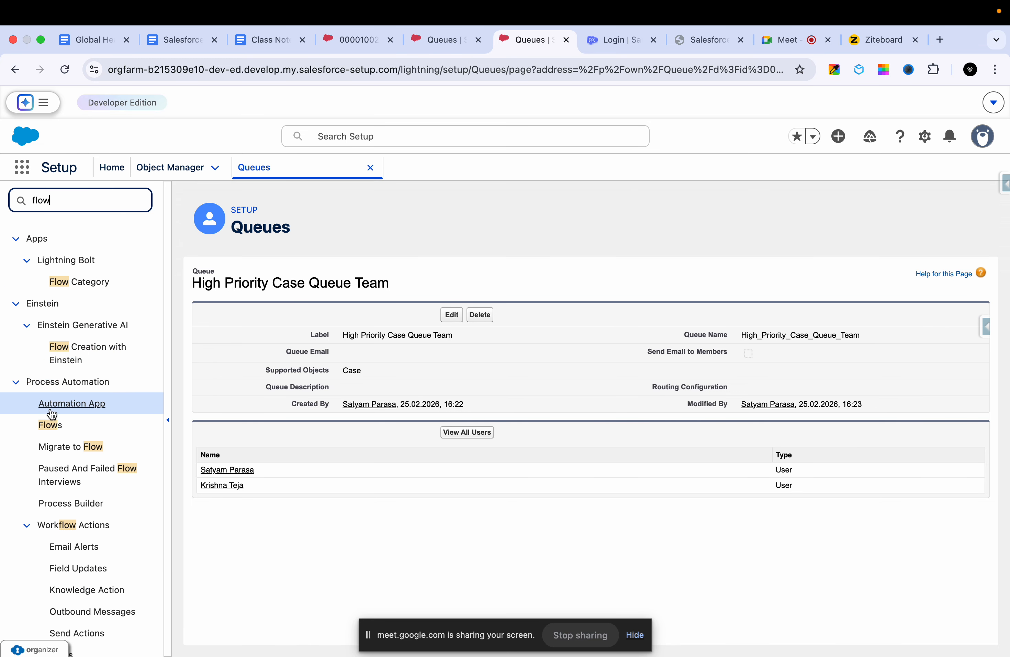
click(49, 426)
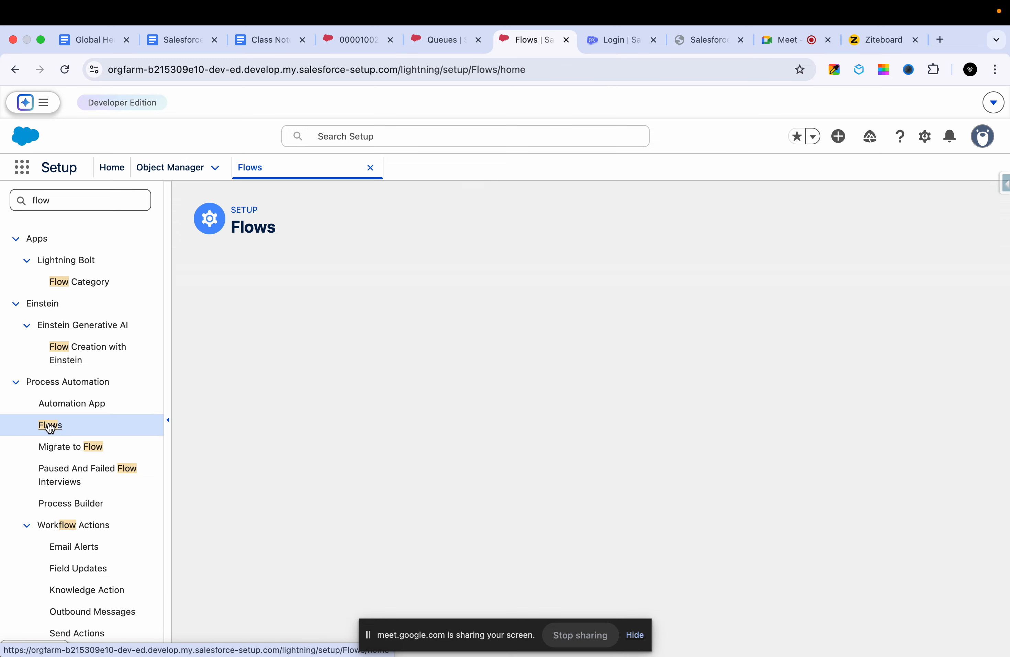
scroll(252, 458, down, 3)
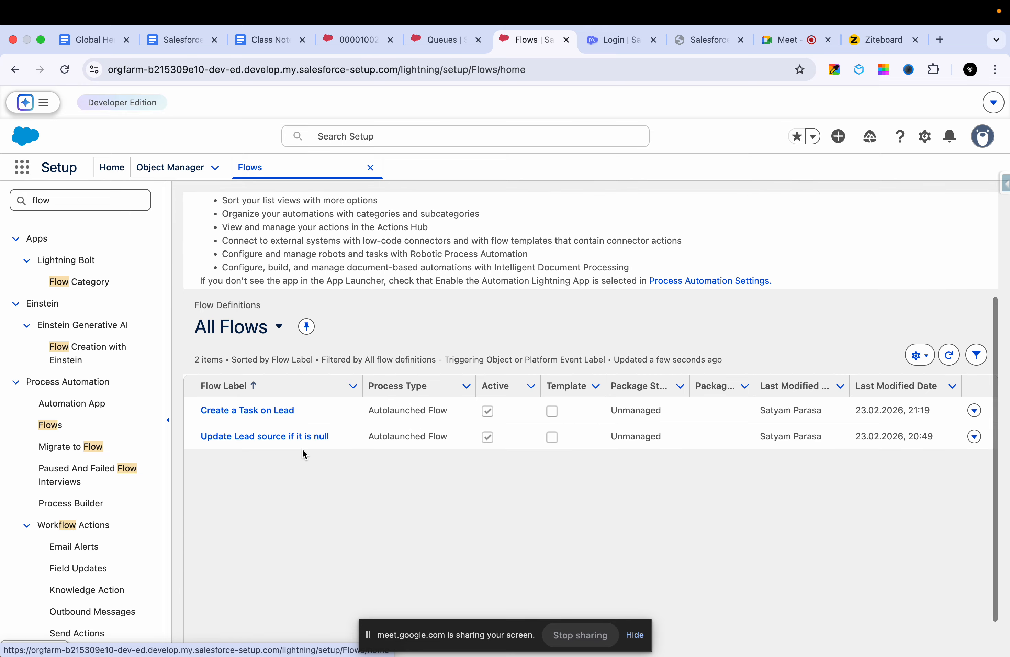
- Check the All Flows list for the process named in the case owner error, rereading the error and returning to the list
click(264, 337)
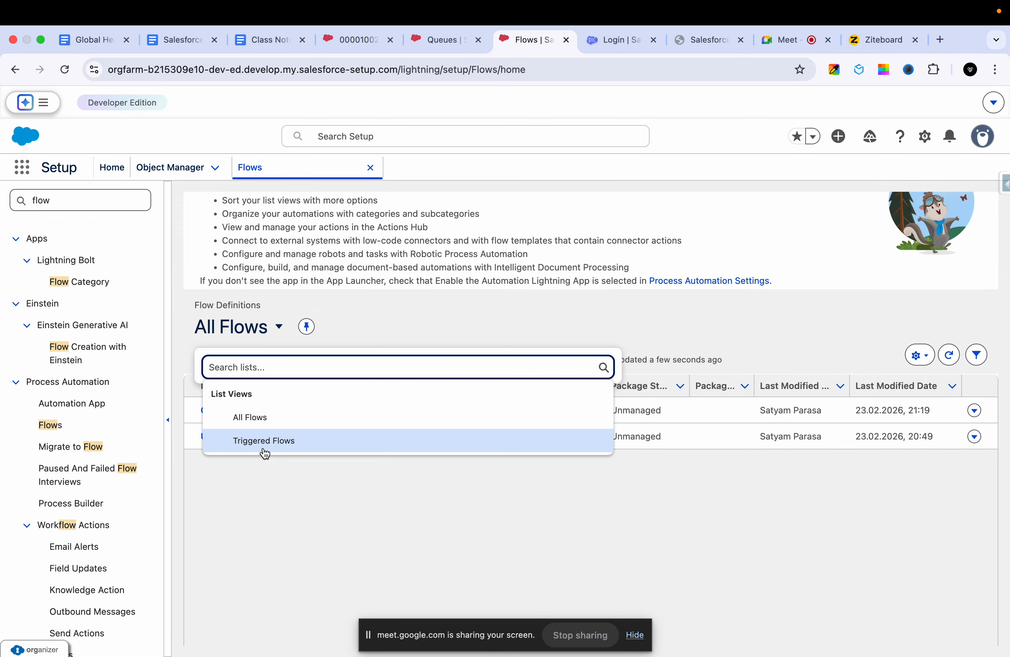
click(278, 418)
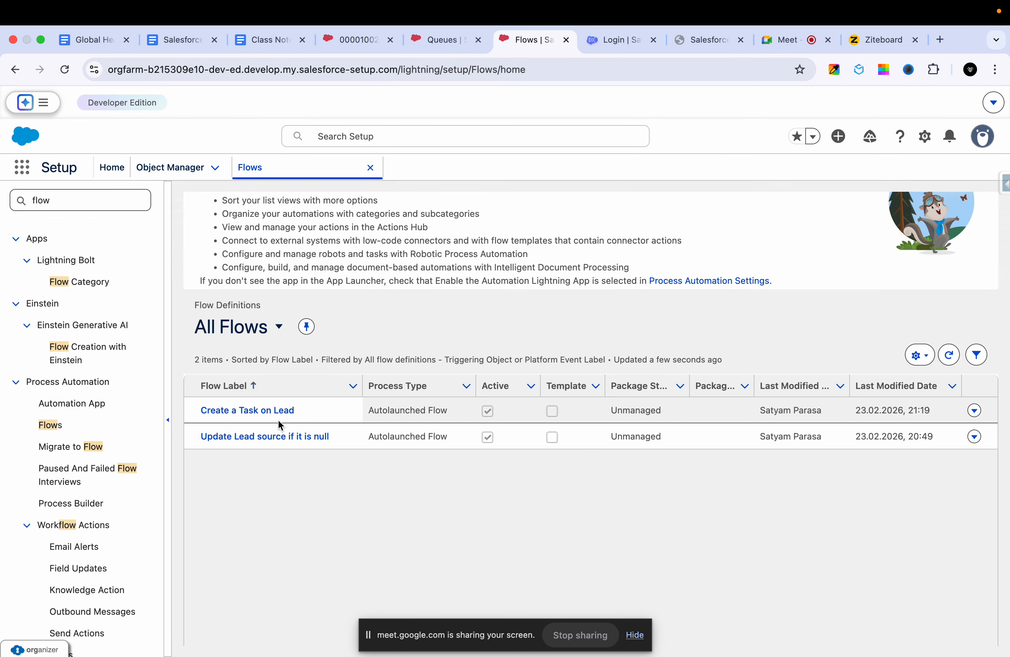
click(445, 47)
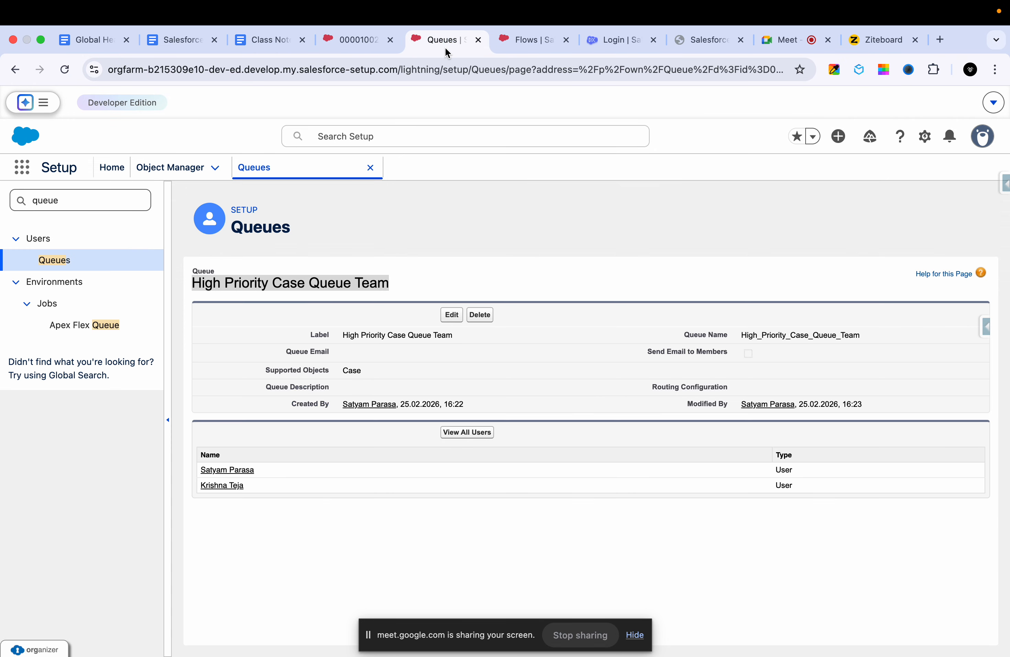
click(355, 49)
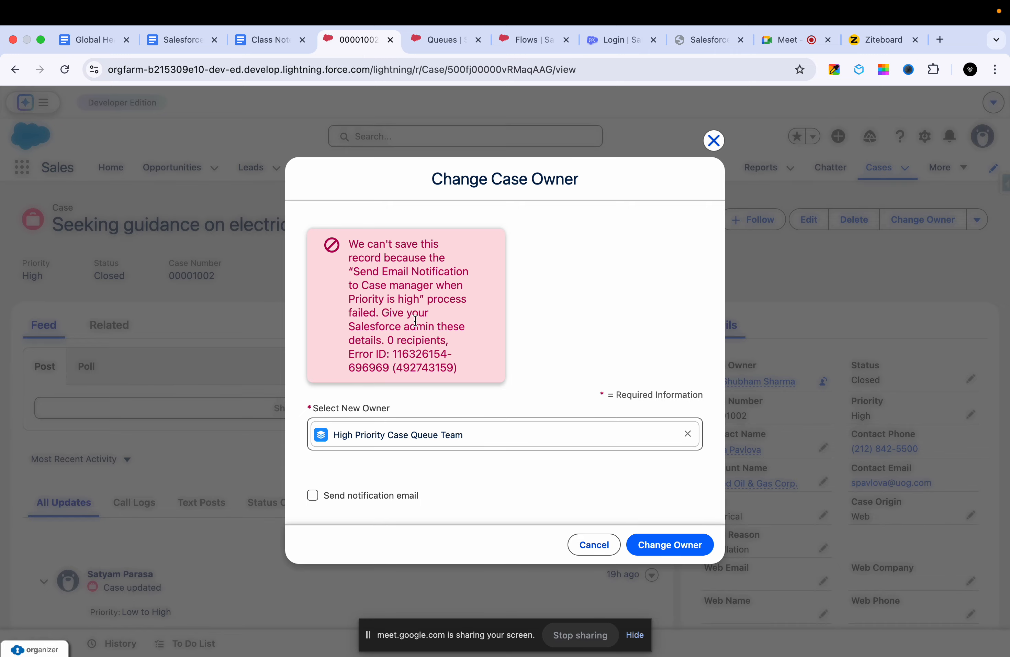
click(533, 40)
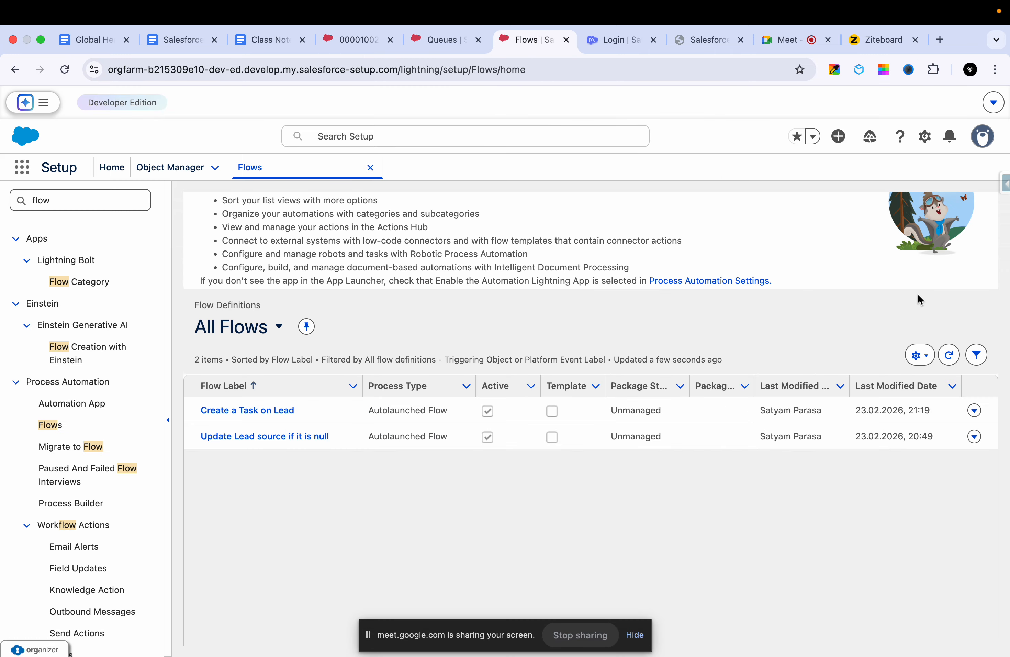
- Remove the triggering object filter from the All Flows list view and save the view
click(979, 358)
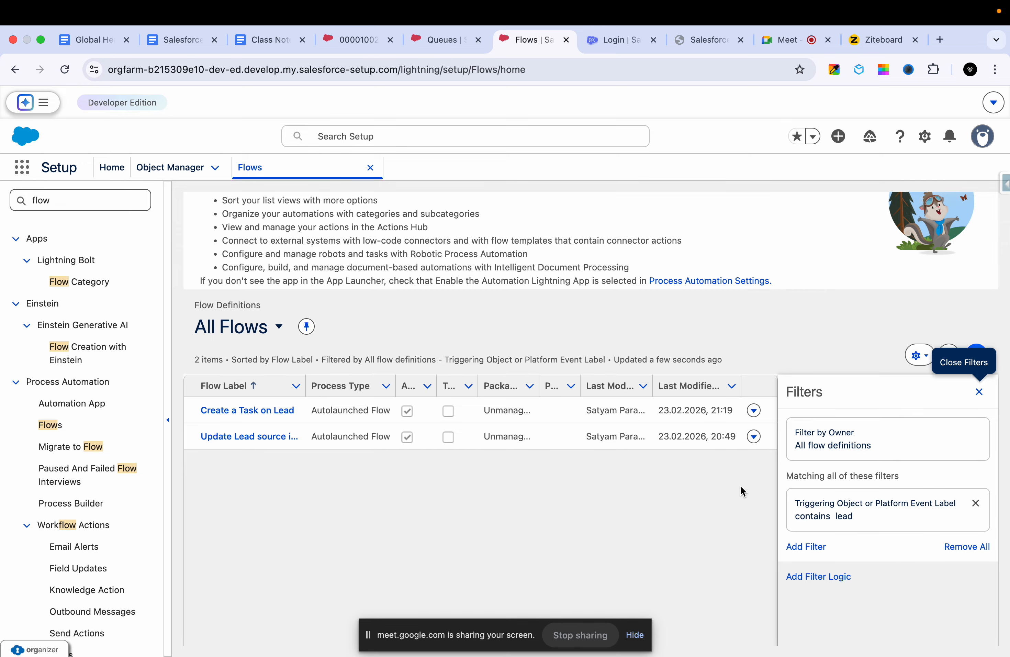
click(981, 547)
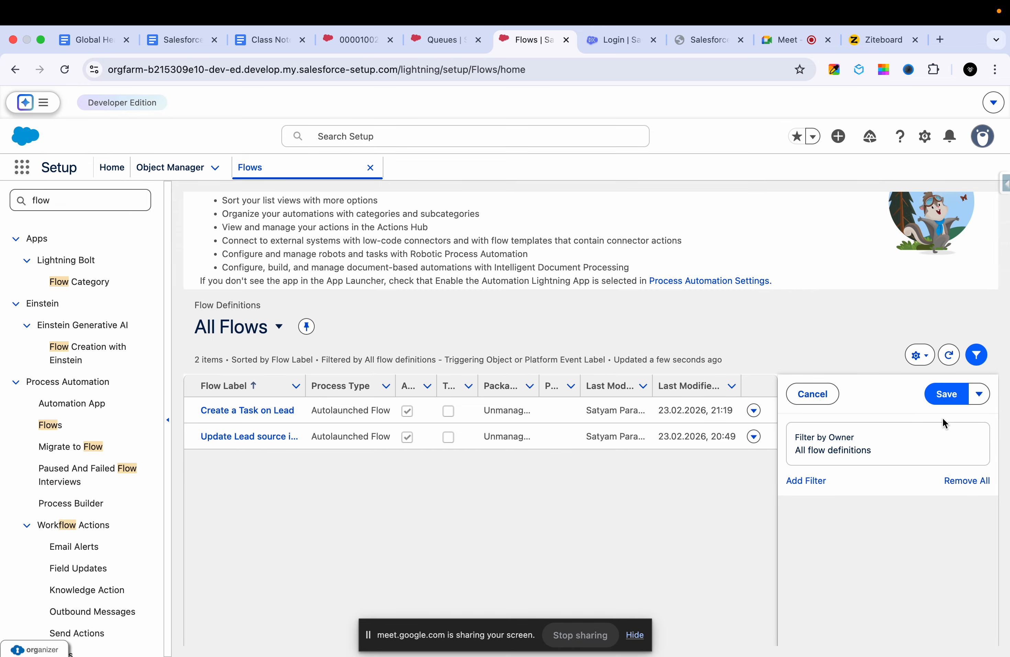
click(947, 394)
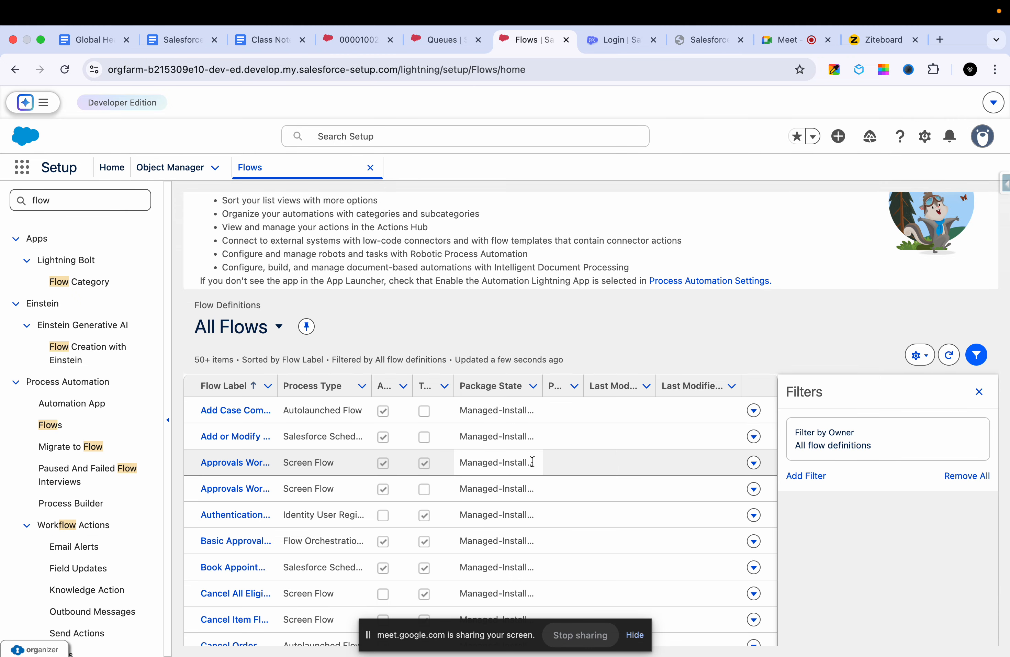
- Widen the Flow Label and Last Modified Date columns, close the filters, and sort the flows by Last Modified Date
drag(273, 385, 349, 387)
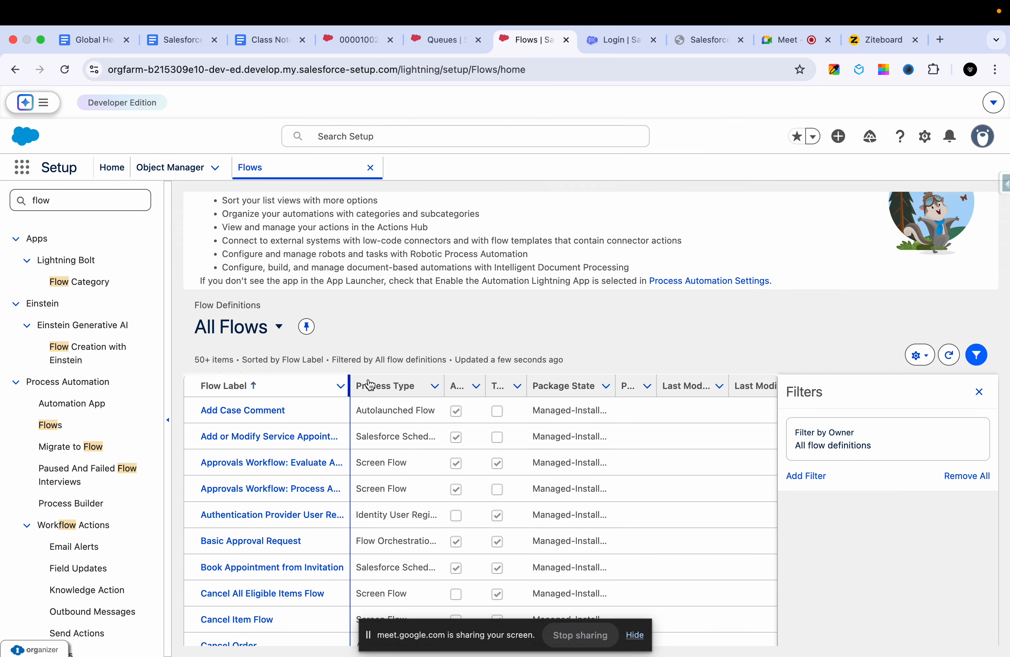
click(979, 392)
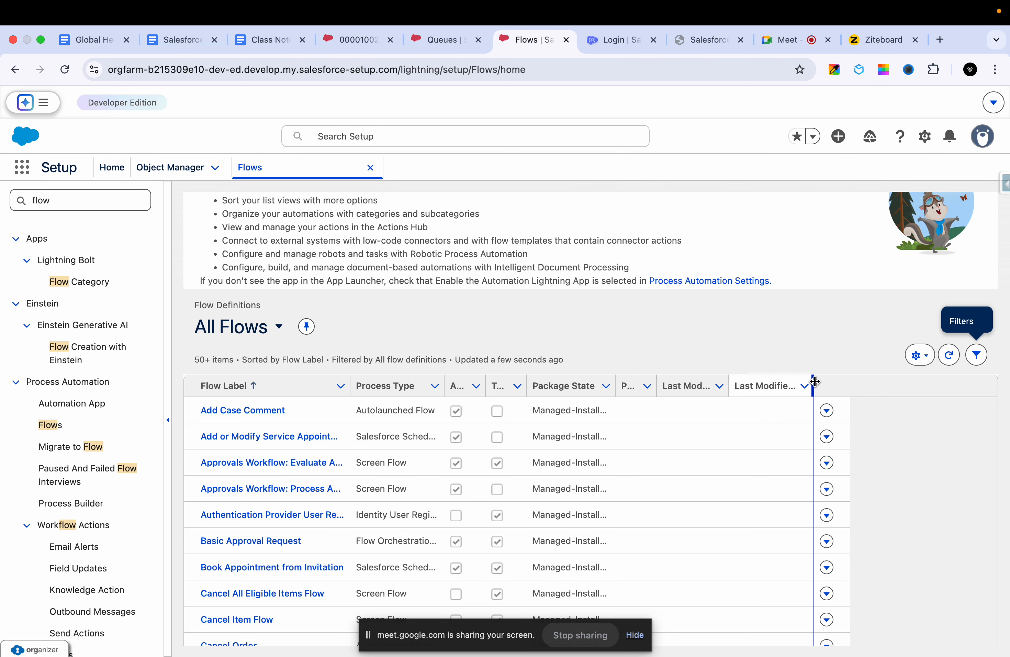
drag(812, 384, 869, 383)
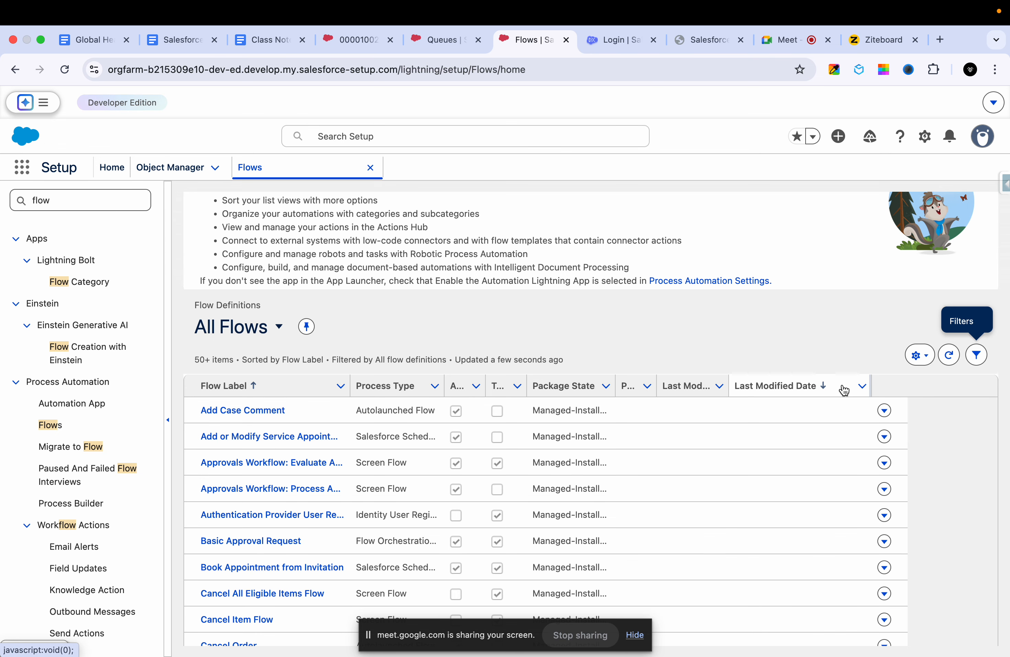
click(825, 388)
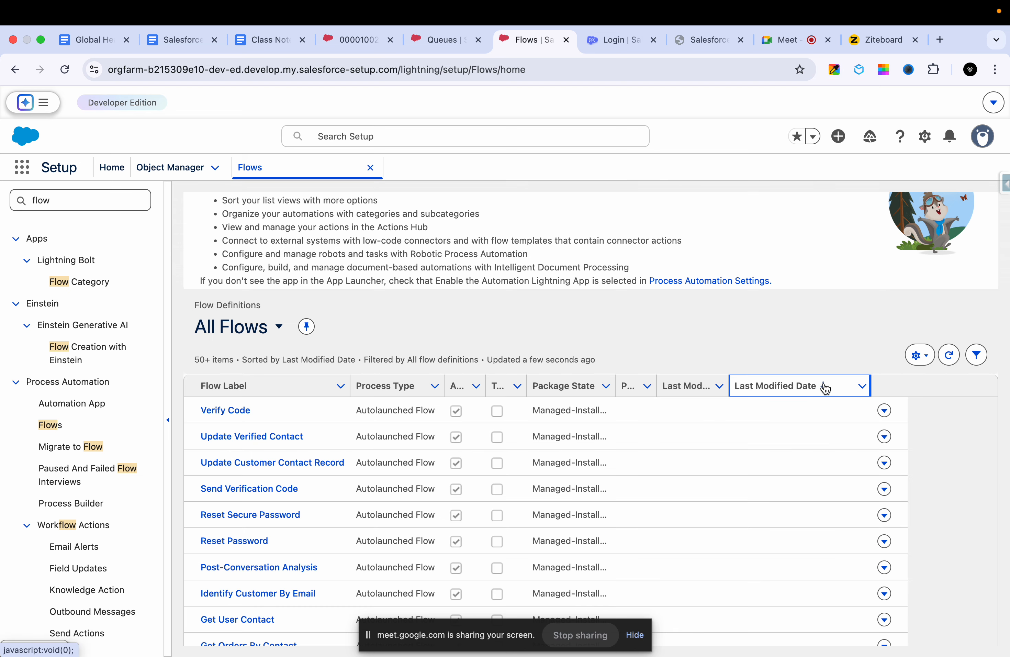
- Sort the flows by Last Modified Date and deactivate the "Send Email Notification to Case manager when Priority is high" flow
click(825, 386)
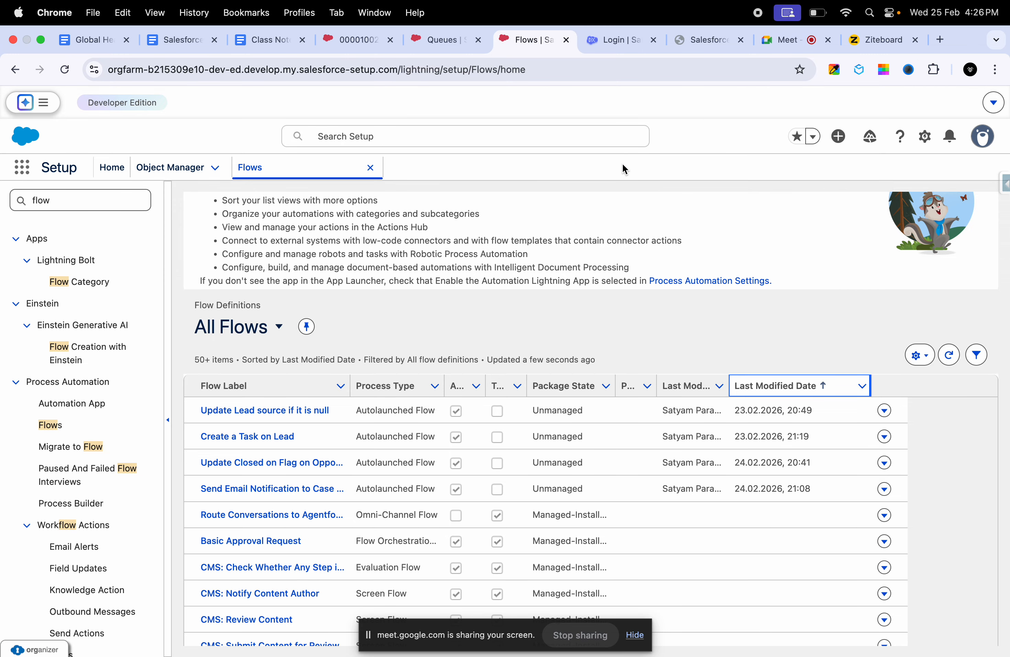
click(316, 494)
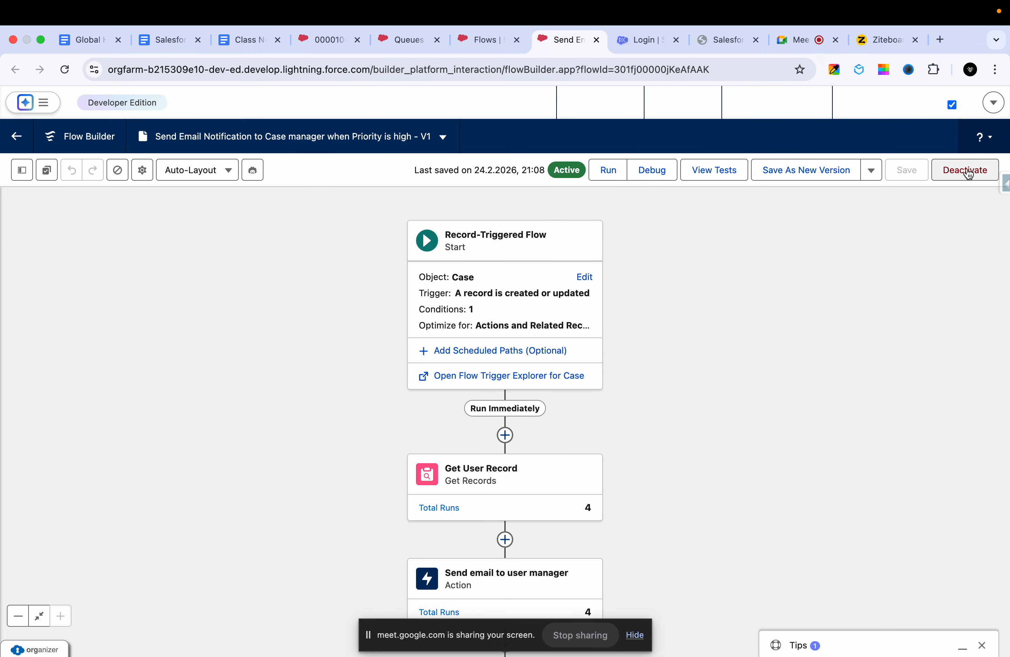
click(967, 171)
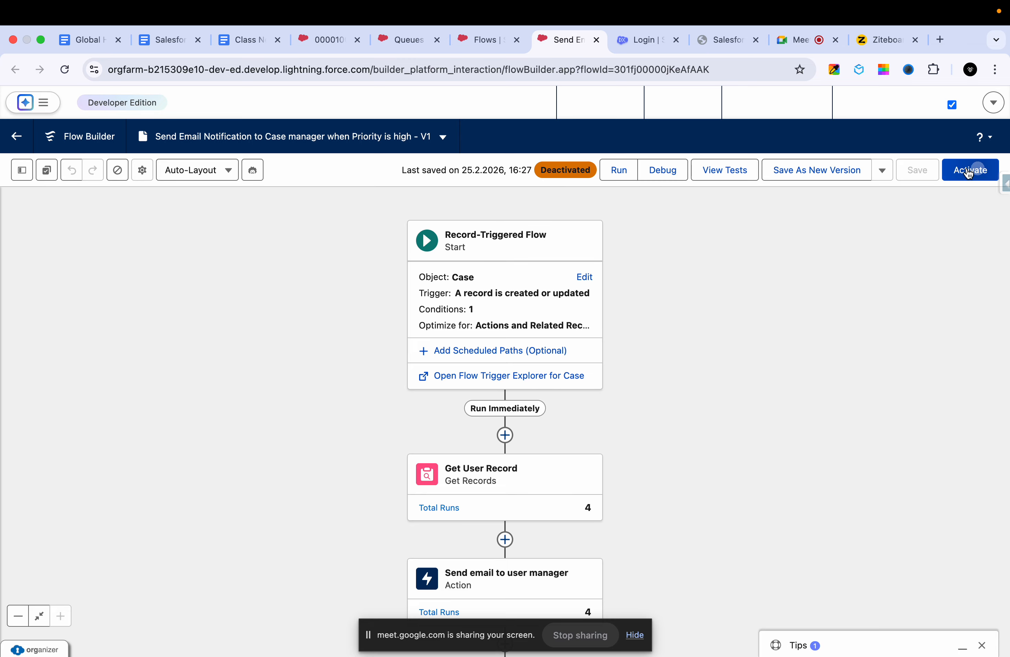
- Return to the electrical wiring installation case and save its owner change to High Priority Case Queue Team
click(424, 43)
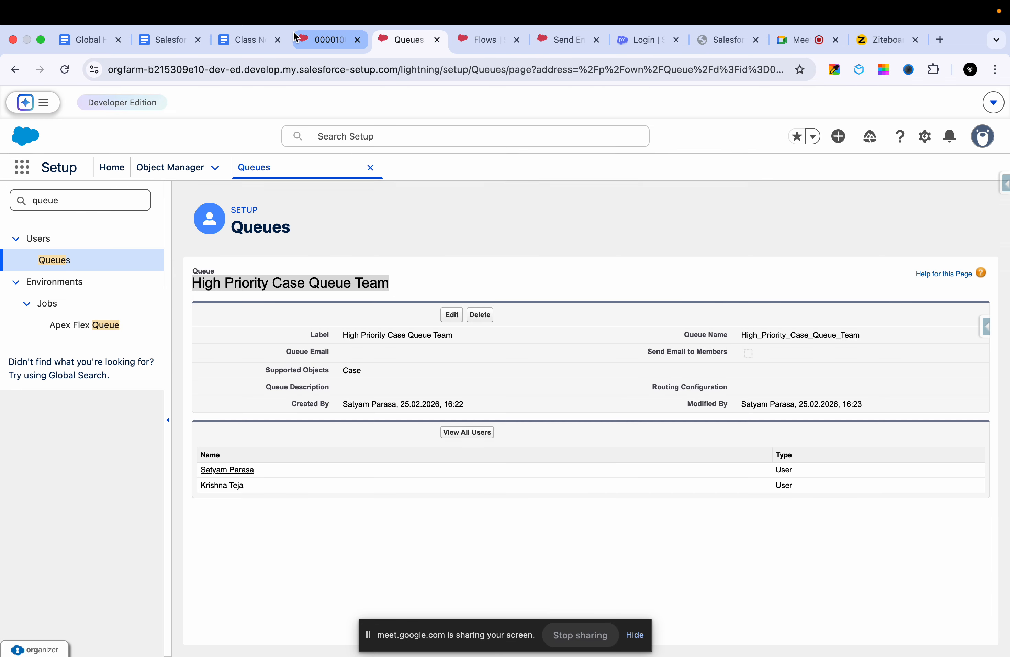
click(326, 40)
click(684, 551)
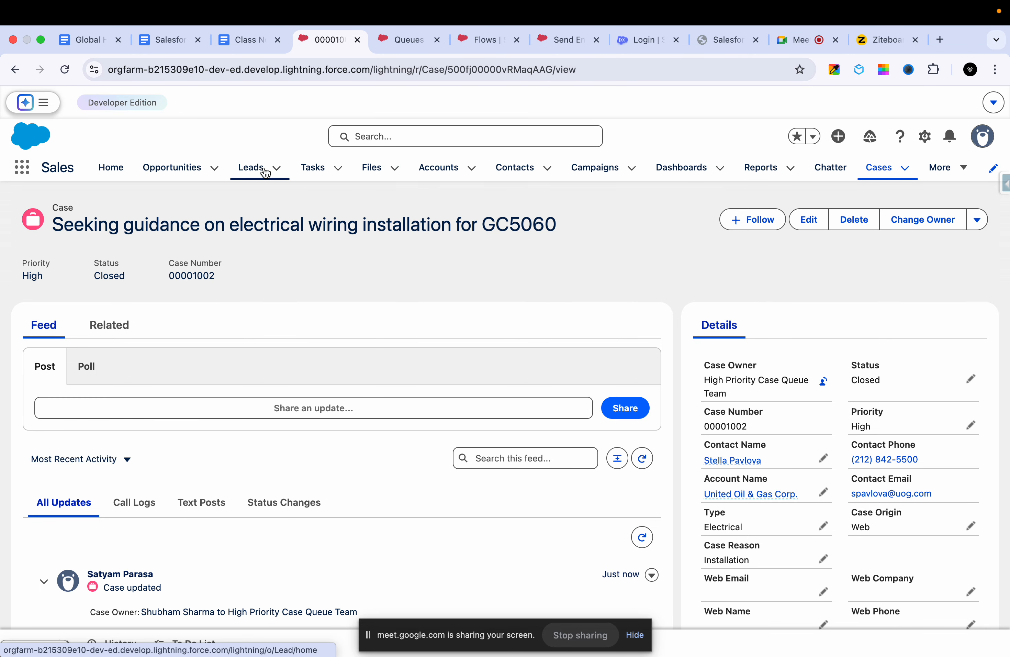
- Check the High Priority Case Queue Team list view for the reassigned case, open the case, and return to the Cases list
click(878, 167)
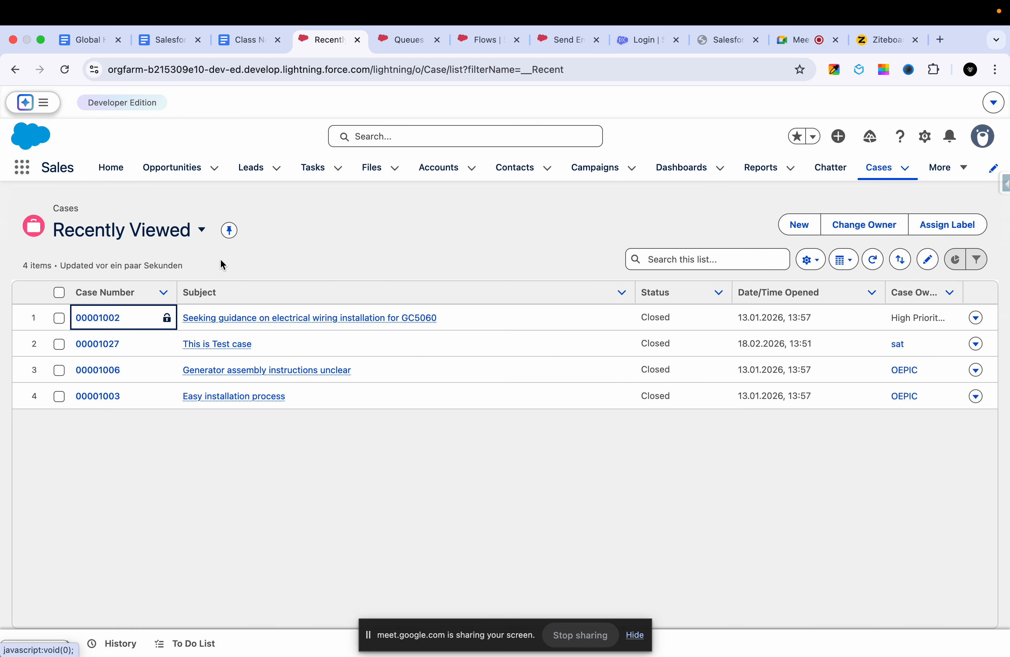
click(199, 238)
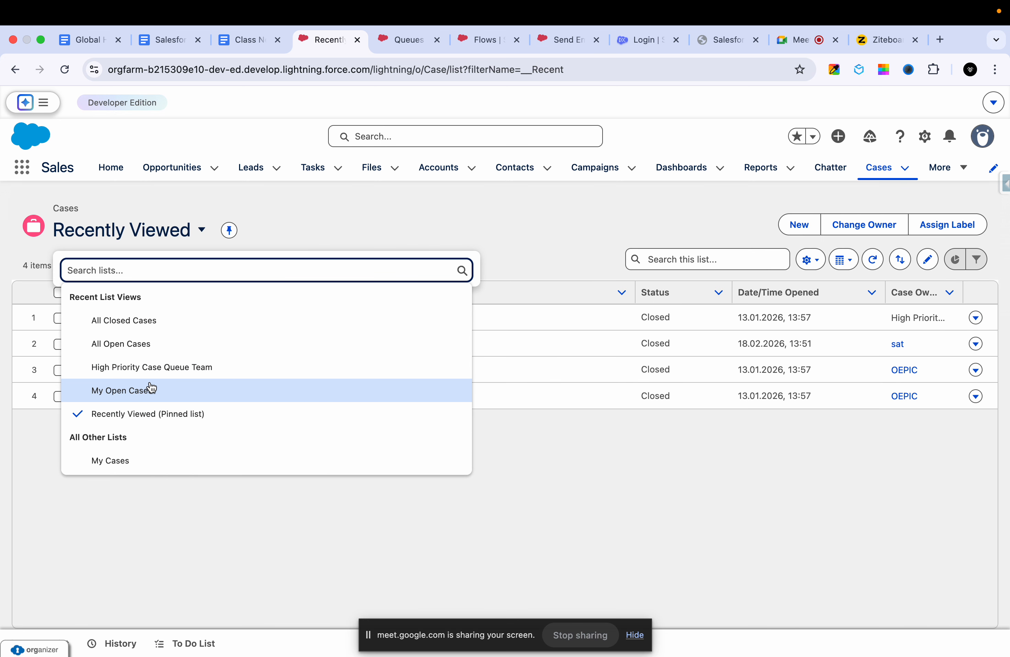
click(158, 367)
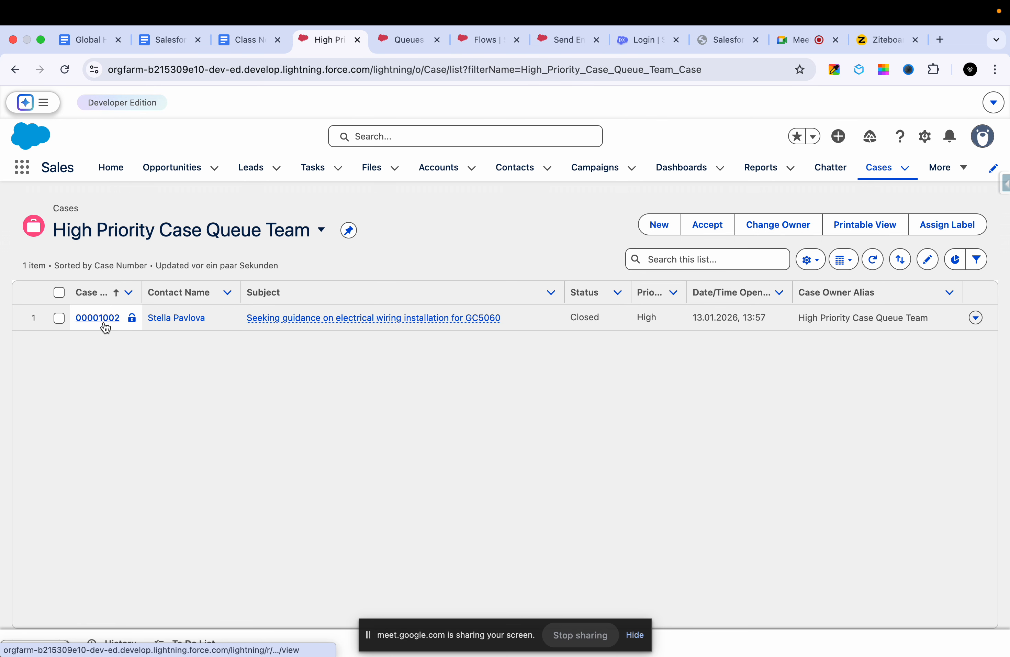
click(98, 318)
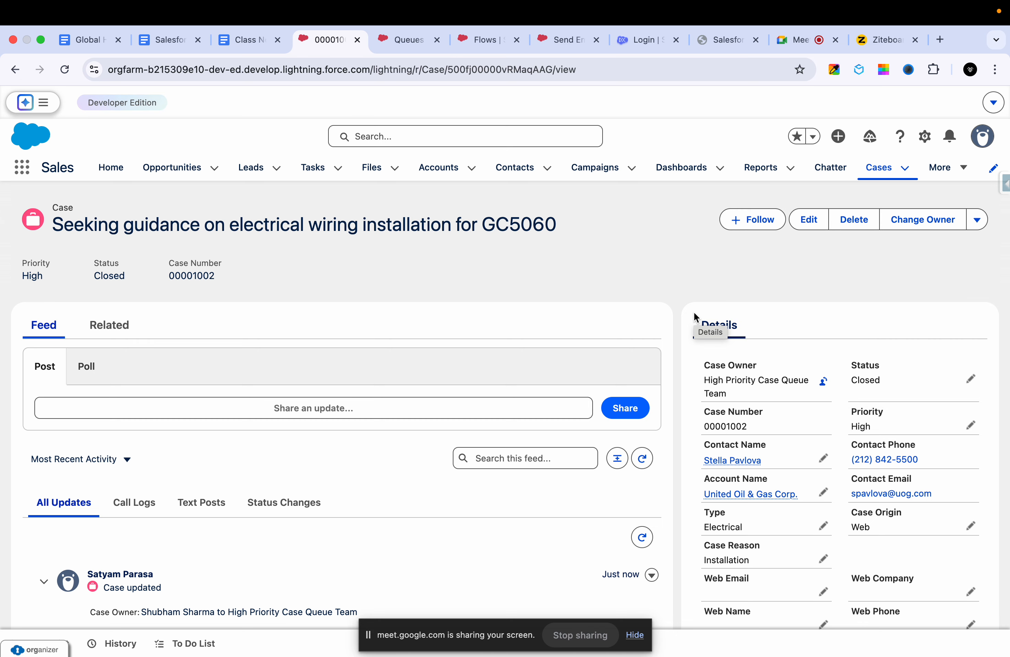
click(881, 174)
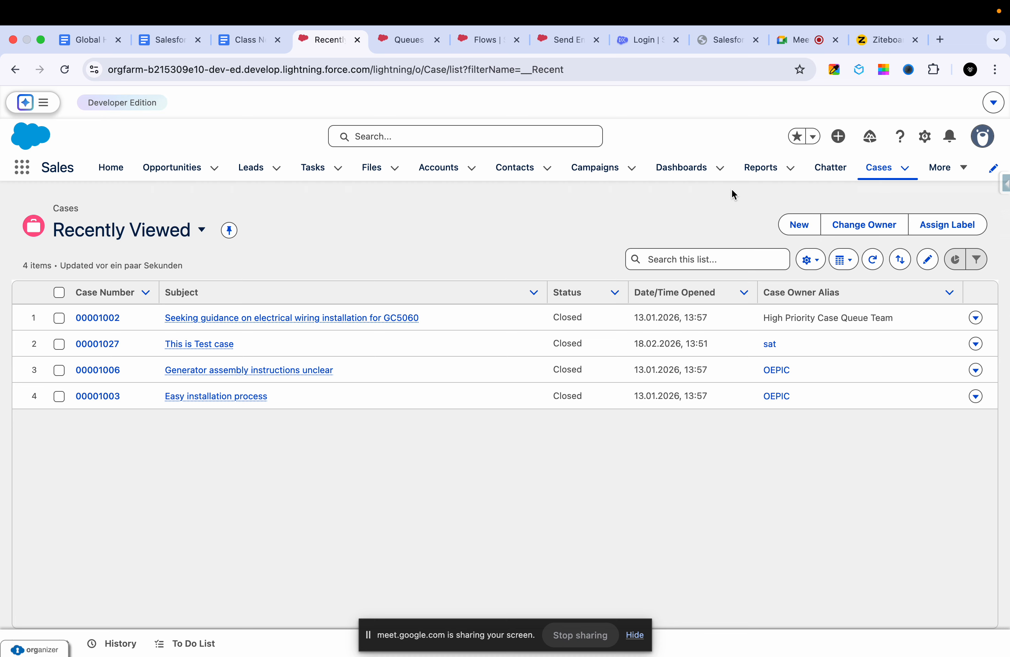
- Start a new flow from the Flows setup page and review the case assignment requirement on the Ziteboard whiteboard
click(489, 43)
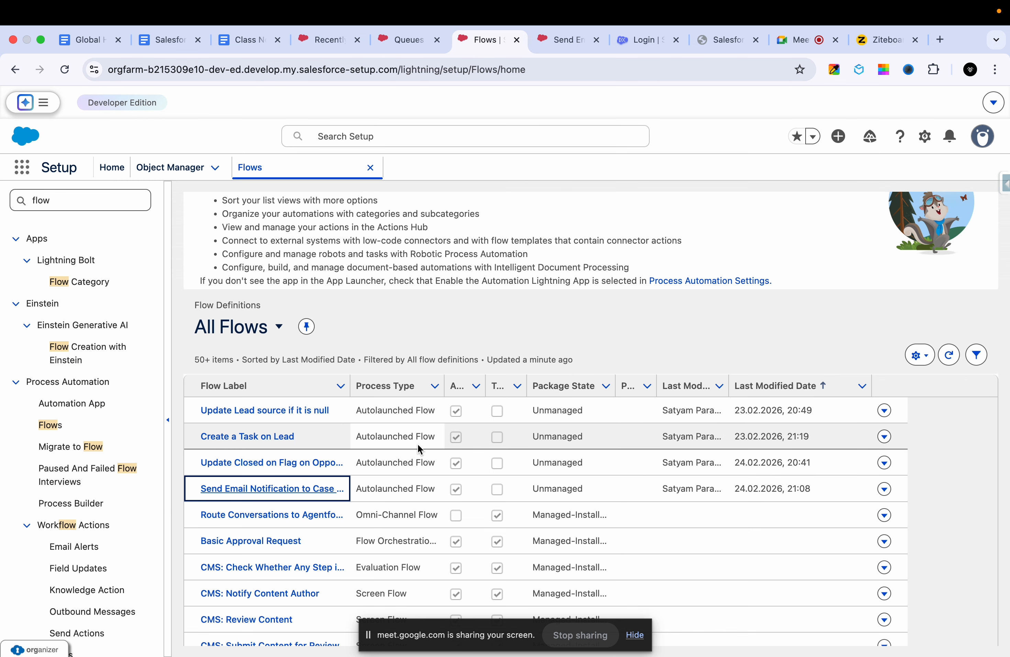
scroll(587, 408, up, 5)
click(934, 216)
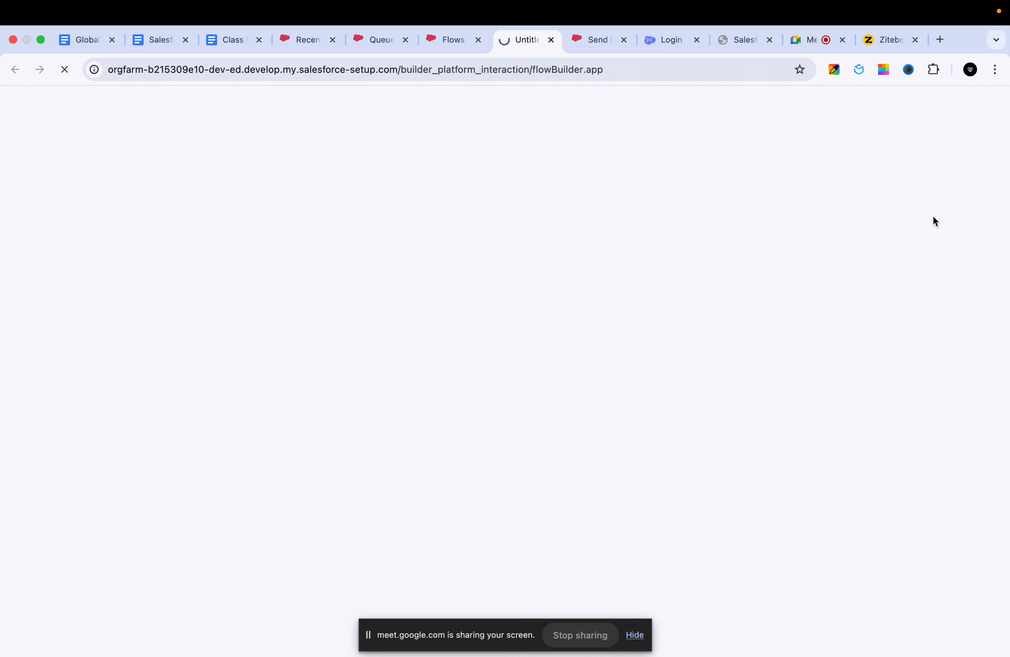
click(887, 46)
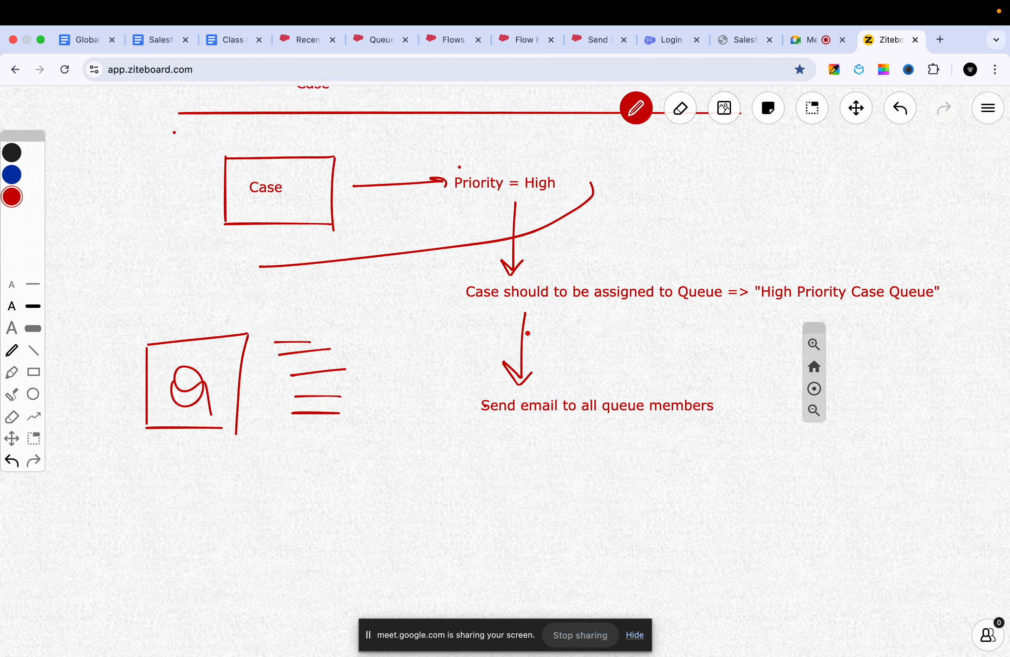
click(454, 39)
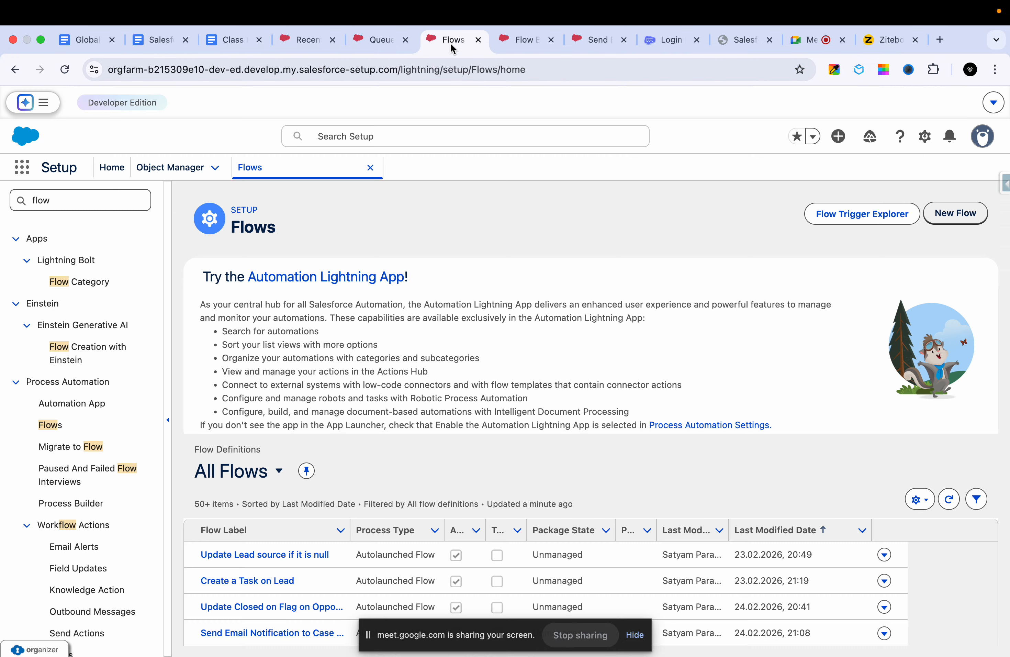
click(522, 39)
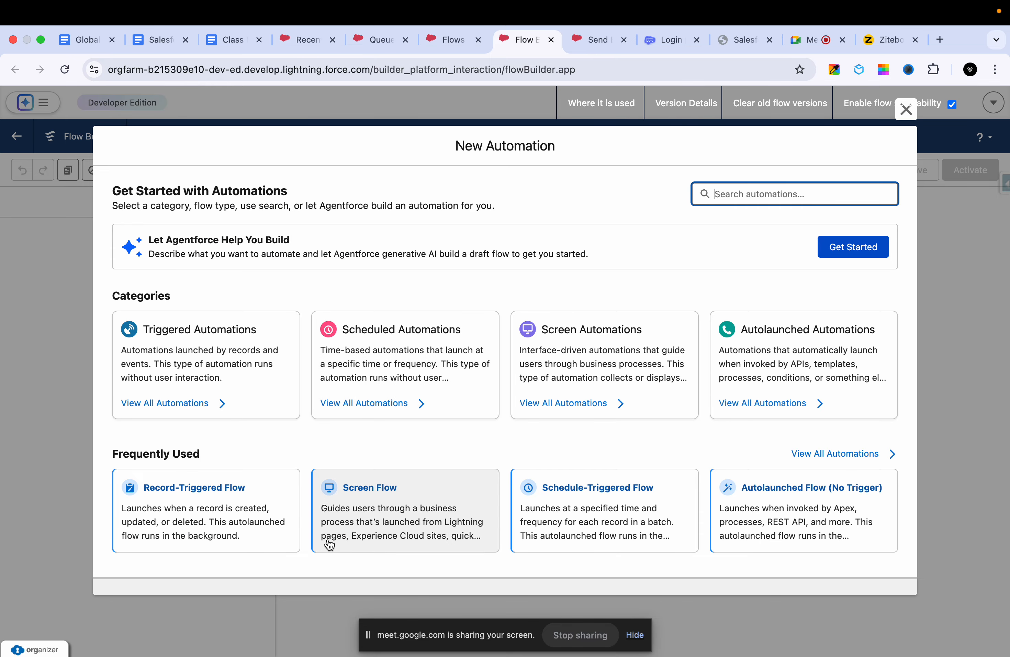
- Recheck the whiteboard and the All Flows list, and choose Record-Triggered Flow for the new automation
click(867, 47)
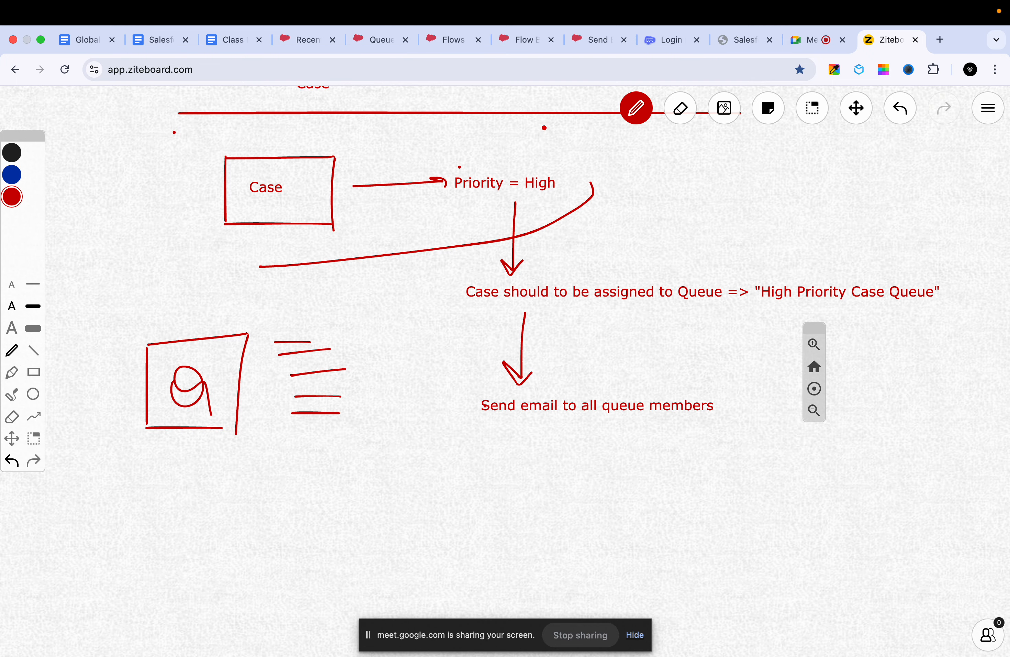
click(443, 39)
scroll(410, 398, down, 5)
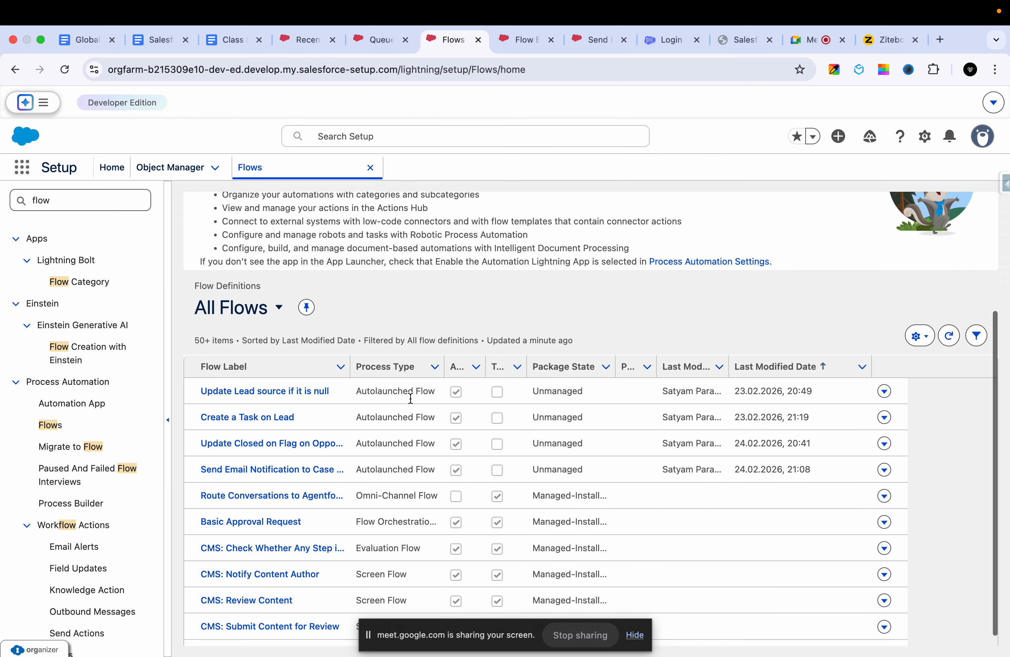
key(ctrl+Tab)
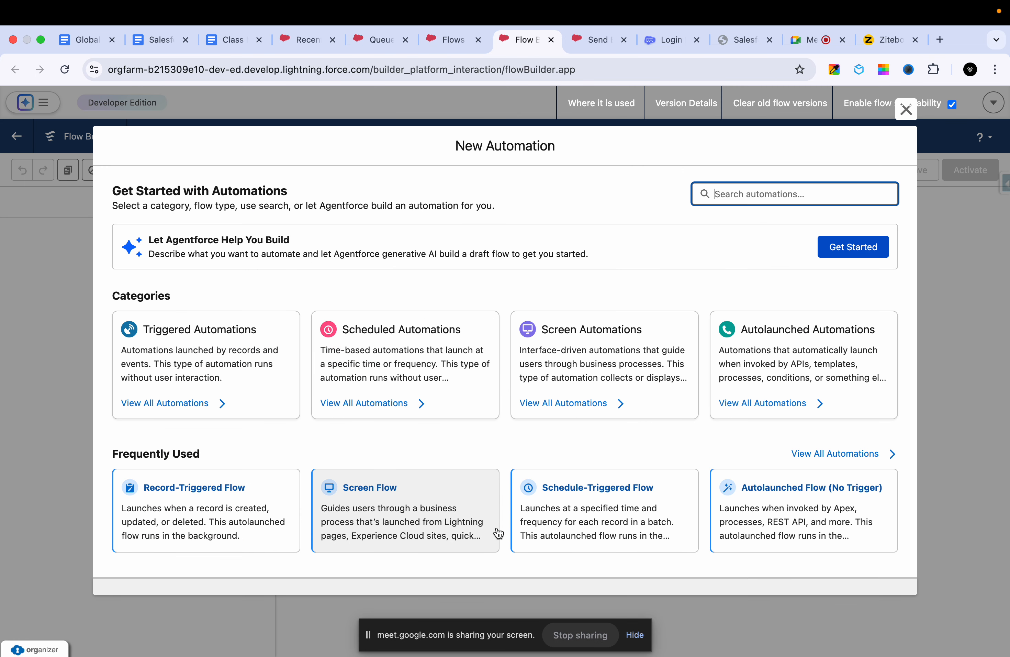
click(264, 506)
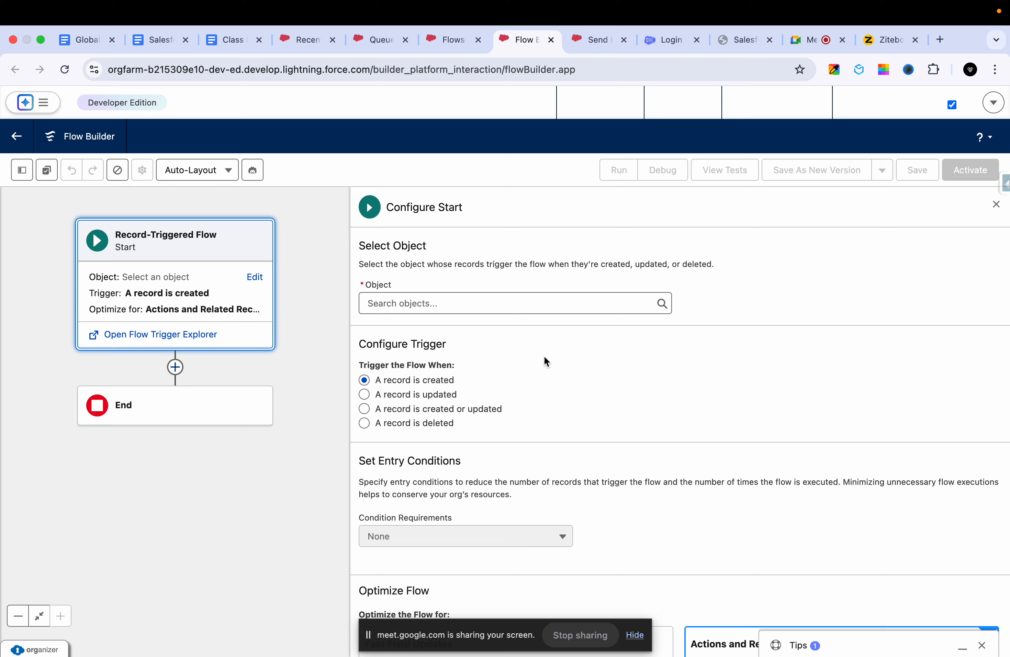
- Set the flow's object to Case and trigger it when a record is created or updated
click(420, 295)
text(case)
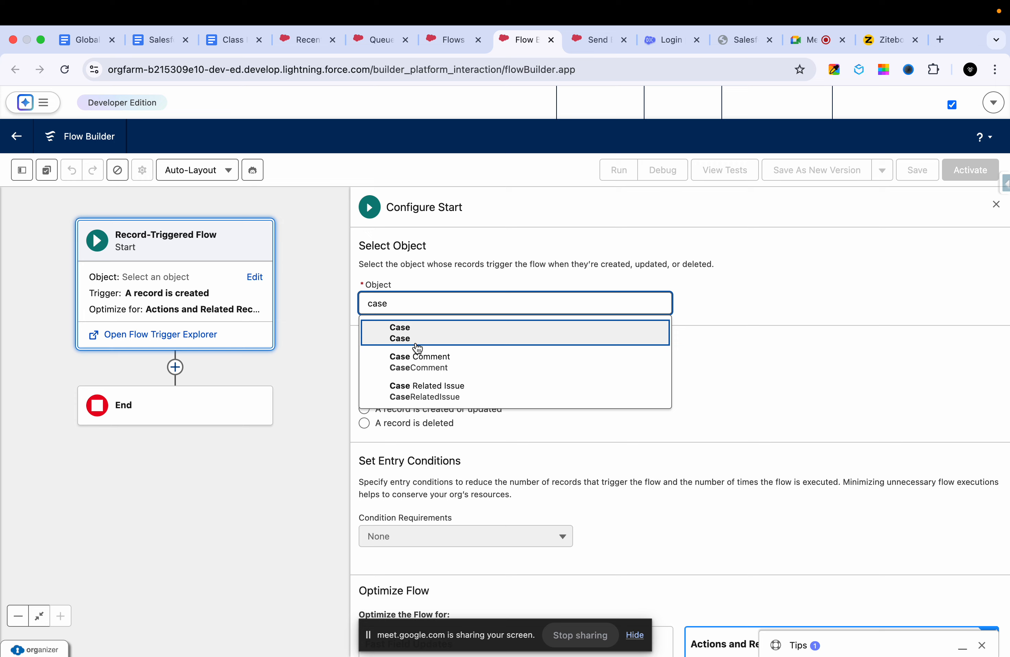
click(426, 339)
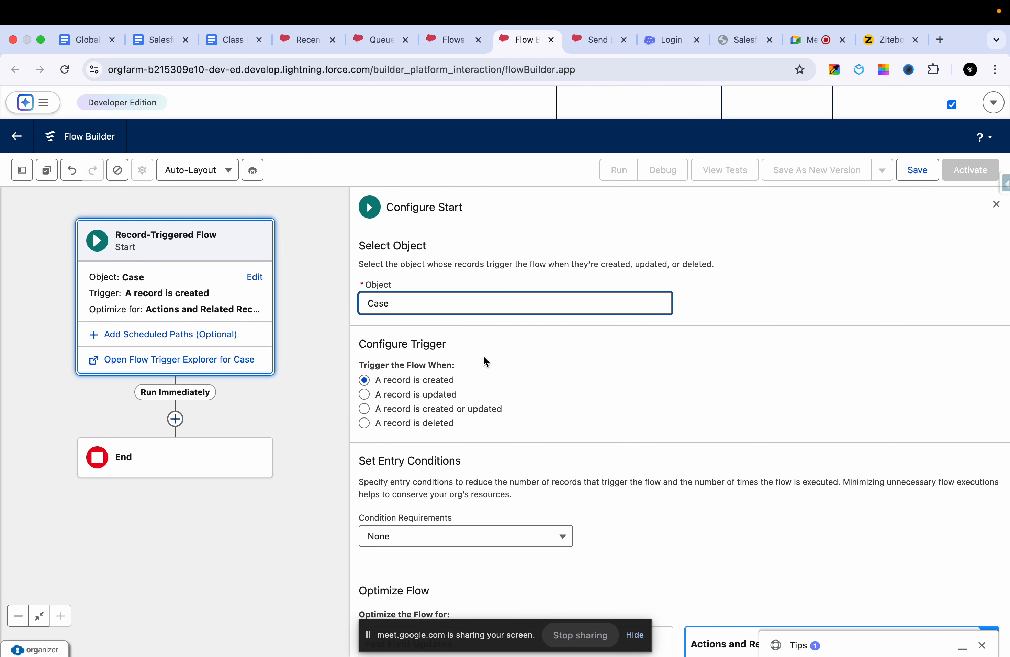
click(433, 394)
scroll(542, 382, down, 5)
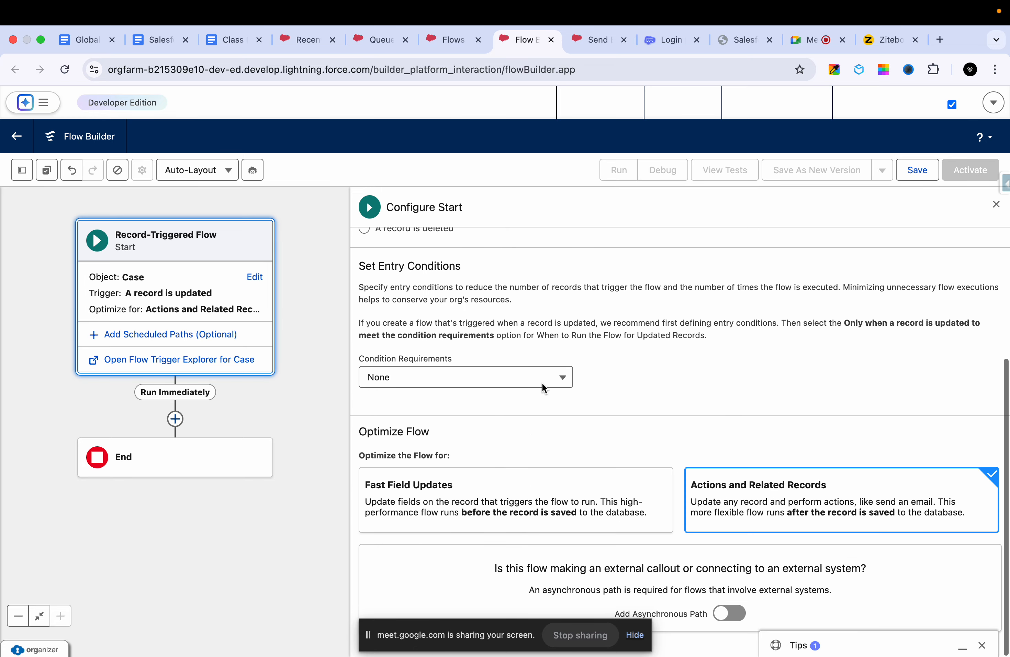
scroll(542, 382, up, 1)
scroll(542, 383, up, 2)
click(476, 304)
scroll(561, 365, down, 3)
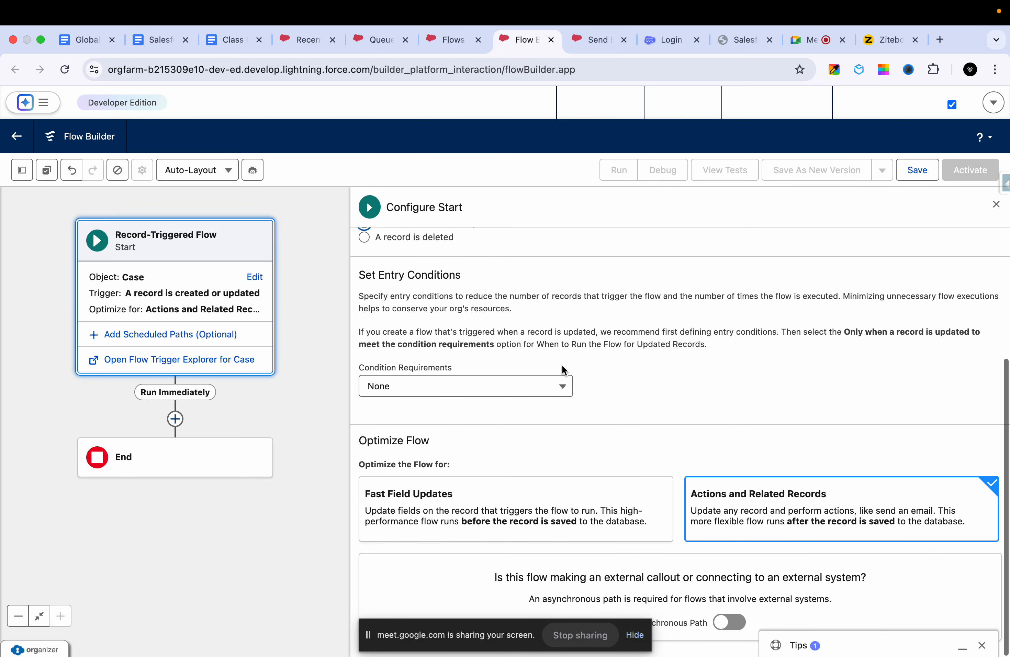
- Require all entry conditions to be met, add Priority Equals High, and optimize the flow for Actions and Related Records
click(495, 388)
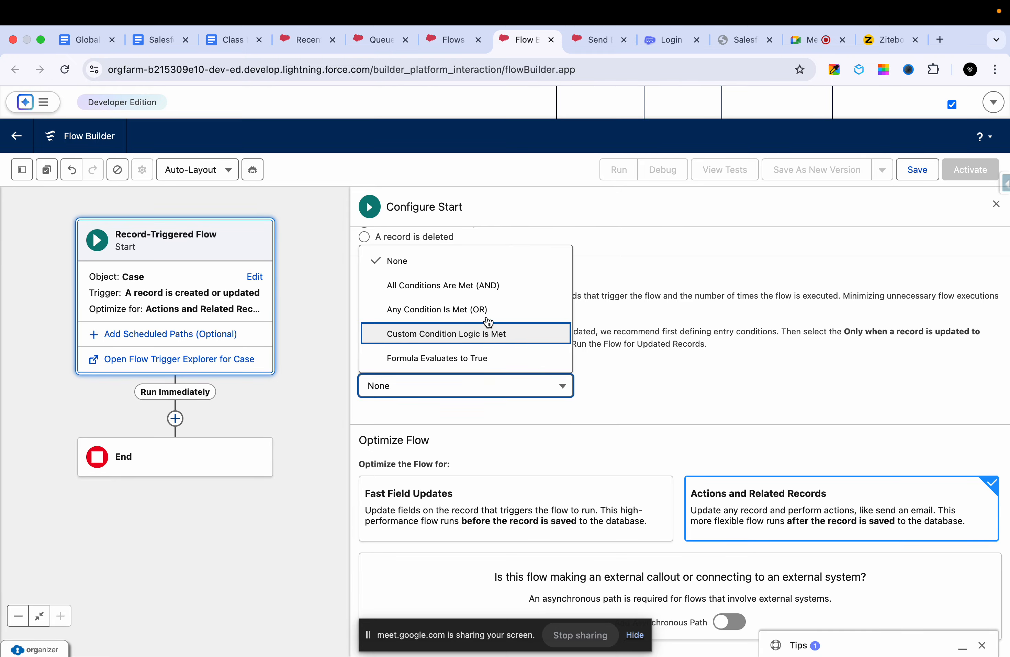
click(488, 285)
click(429, 440)
text(cas)
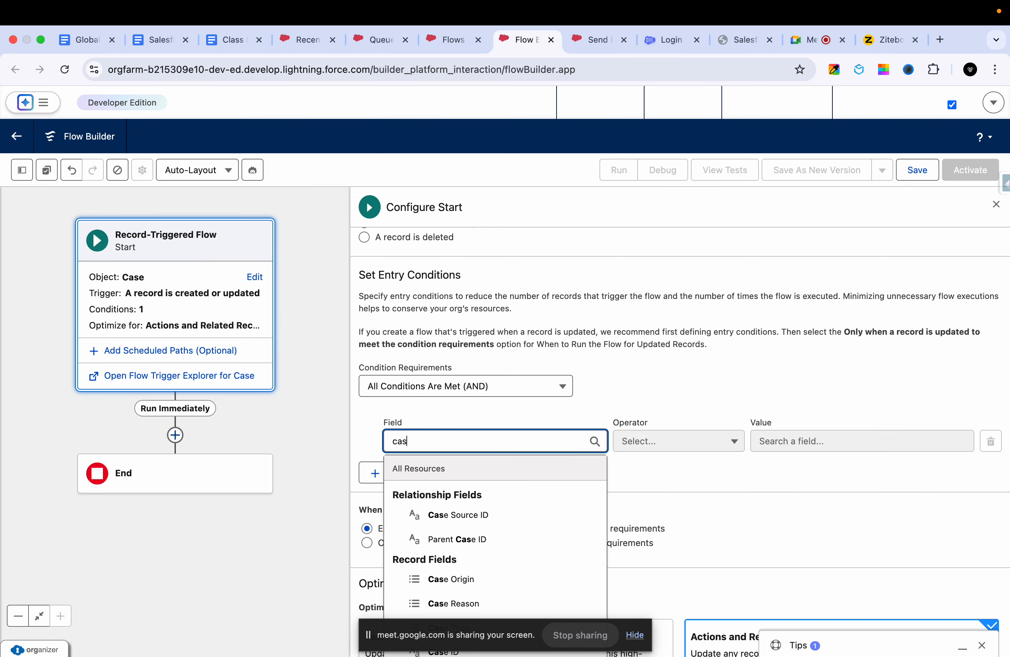
key(BackSpace)
key(BackSpace)
key(BackSpace)
text(pro)
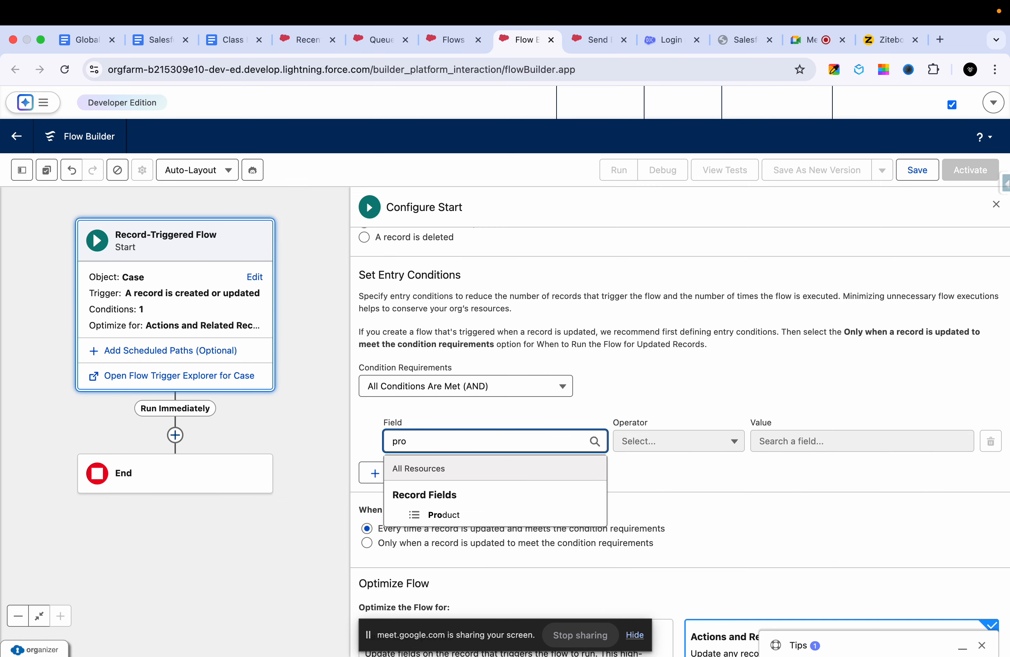
key(BackSpace)
text(io)
click(443, 514)
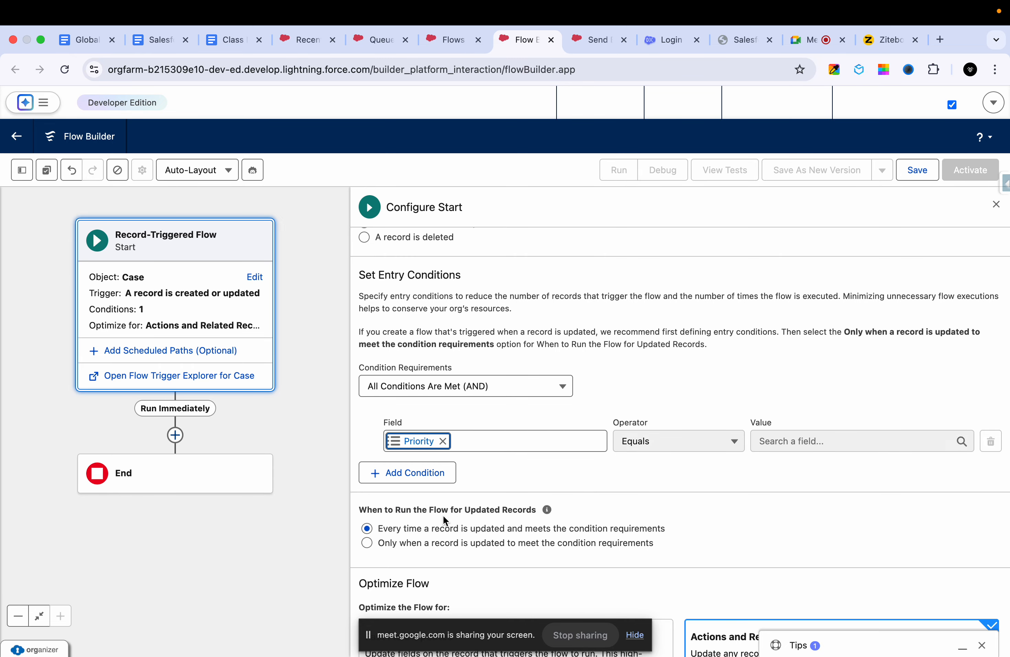
click(775, 441)
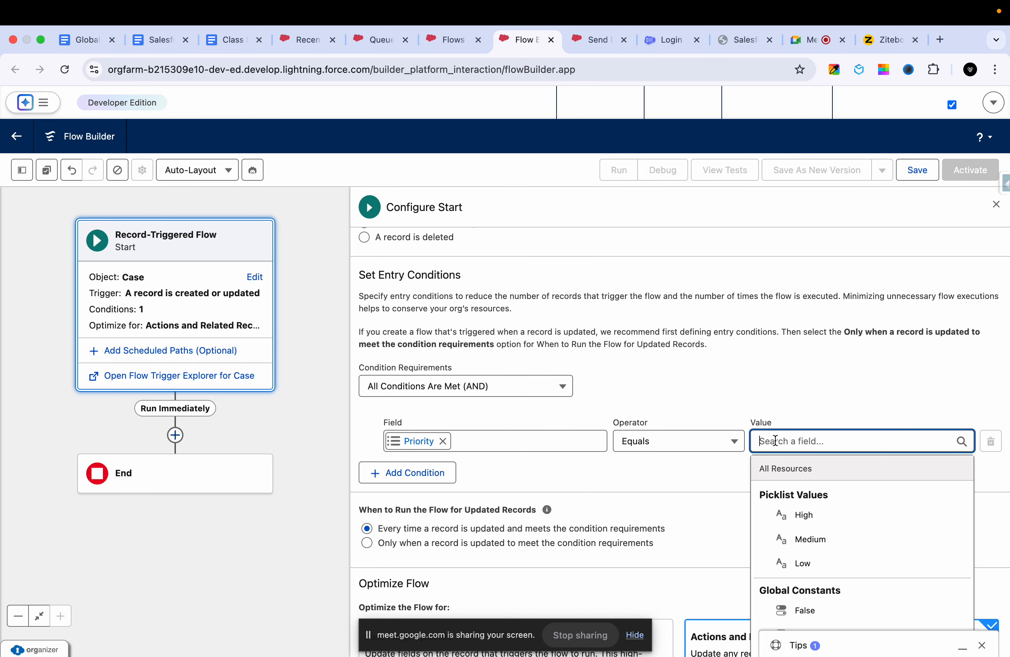
click(801, 516)
scroll(724, 507, down, 4)
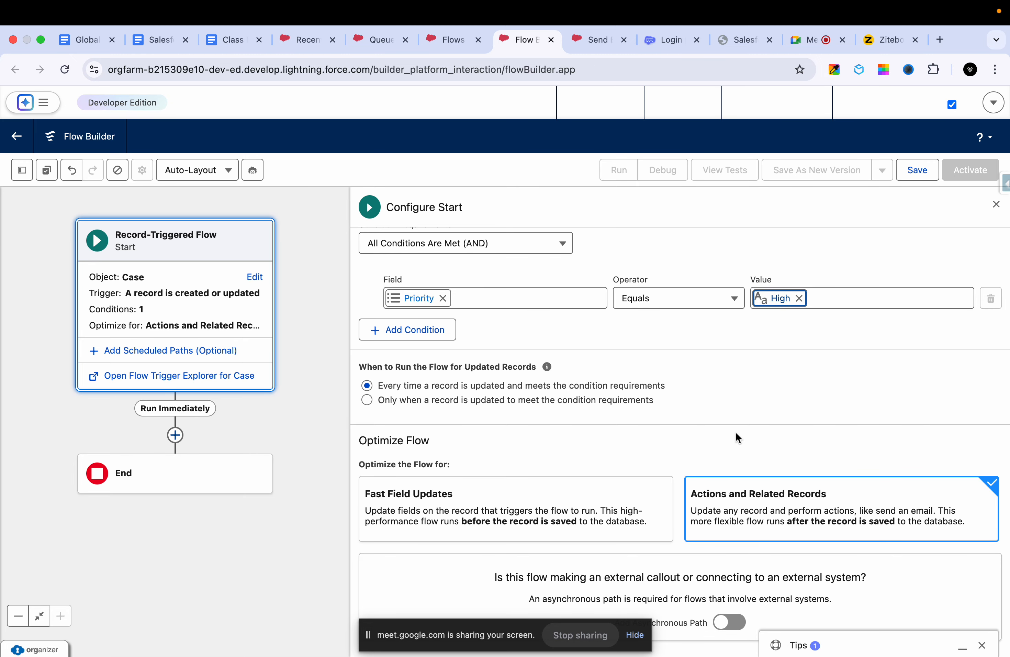
click(793, 523)
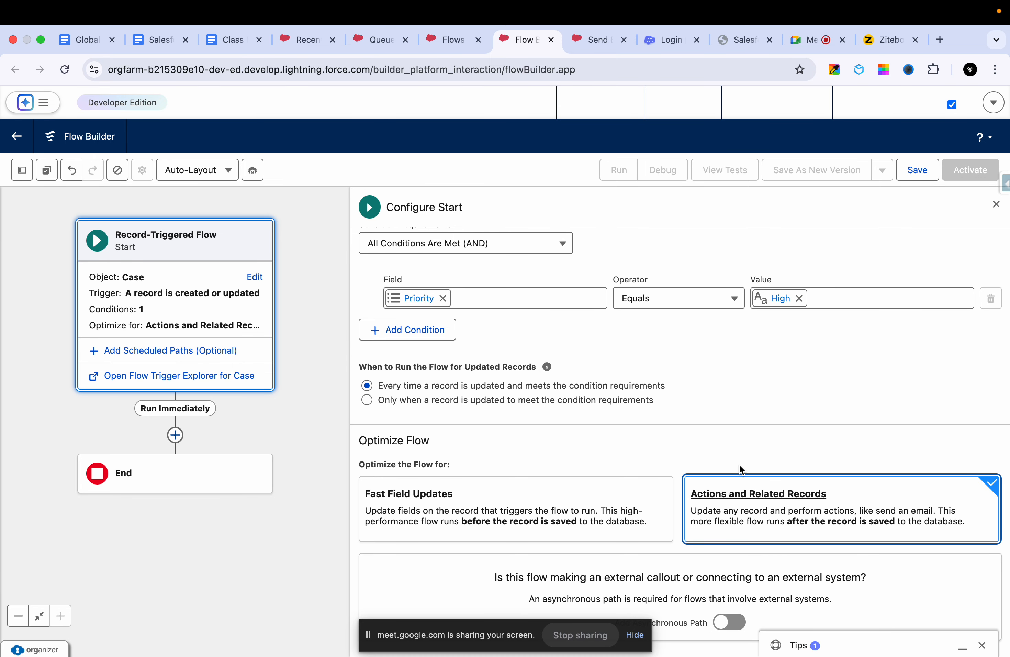
- Open the element picker below the flow's start, and mark Case, Priority = High and the queue assignment line on the Ziteboard sketch
click(181, 443)
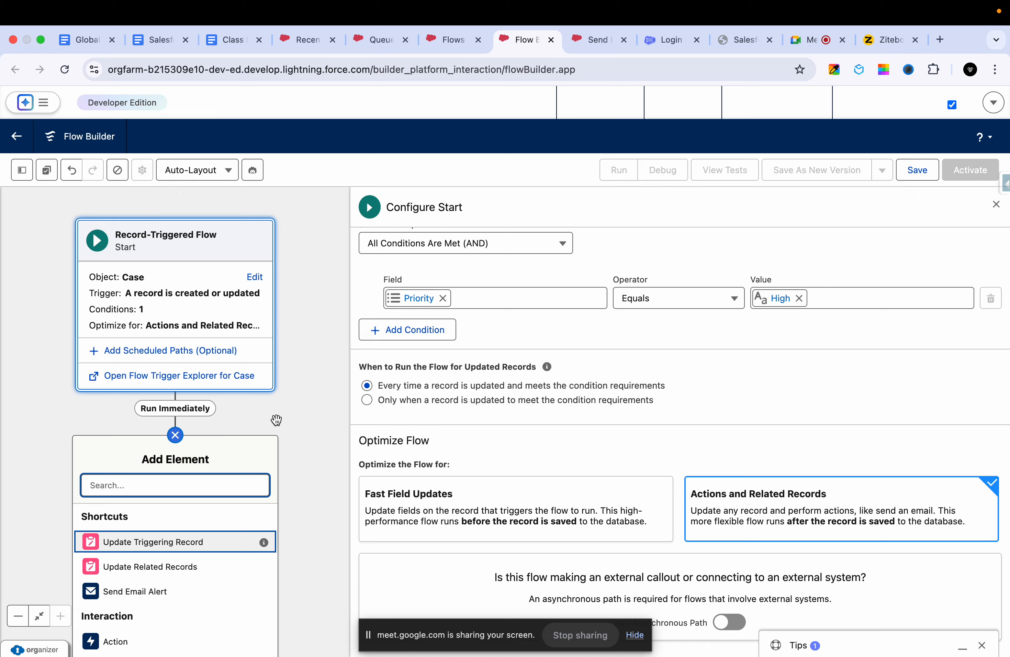
click(884, 40)
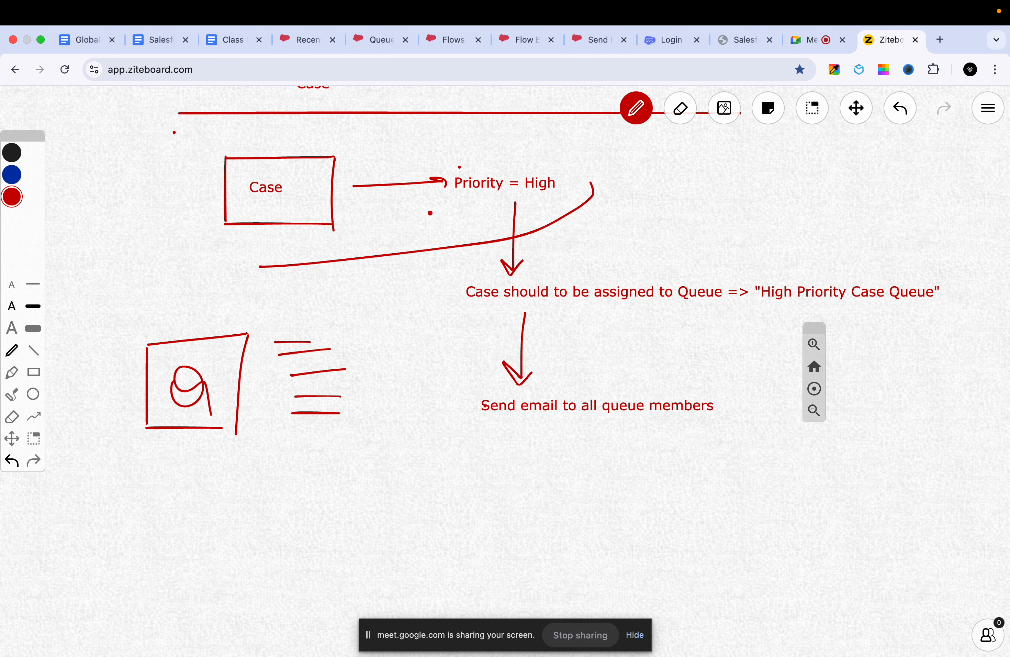
drag(340, 173, 365, 156)
drag(590, 201, 633, 183)
mouse_move(462, 280)
mouse_down()
mouse_move(461, 310)
mouse_move(850, 260)
mouse_move(946, 270)
mouse_move(468, 311)
mouse_up()
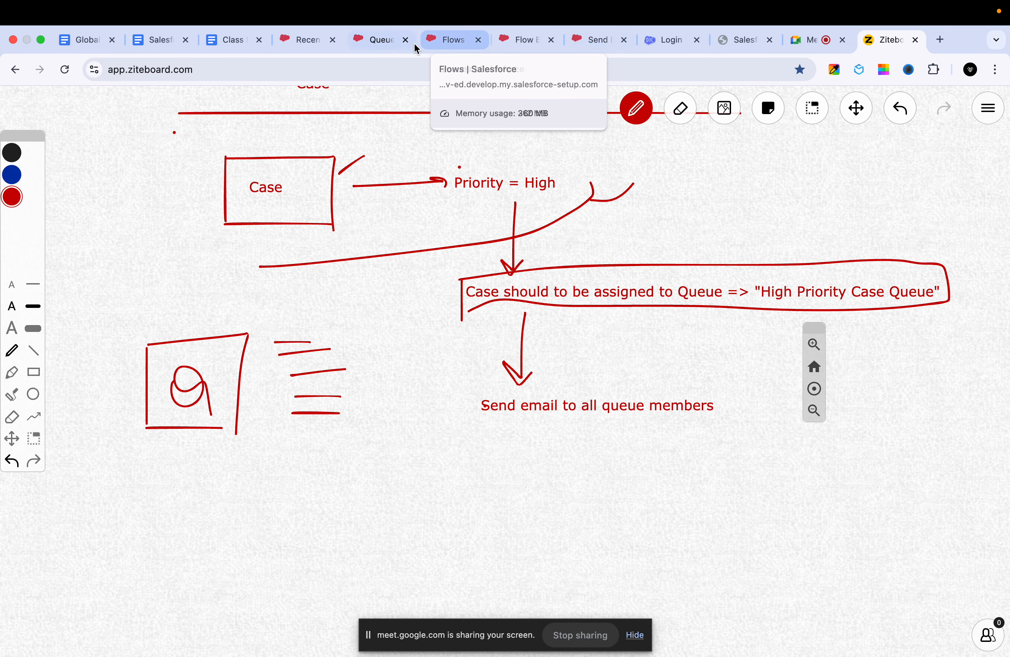
- Return to Flow Builder, add a Get Records element after the start, and label it "Get high Priority case Queue"
click(375, 39)
click(445, 40)
click(523, 42)
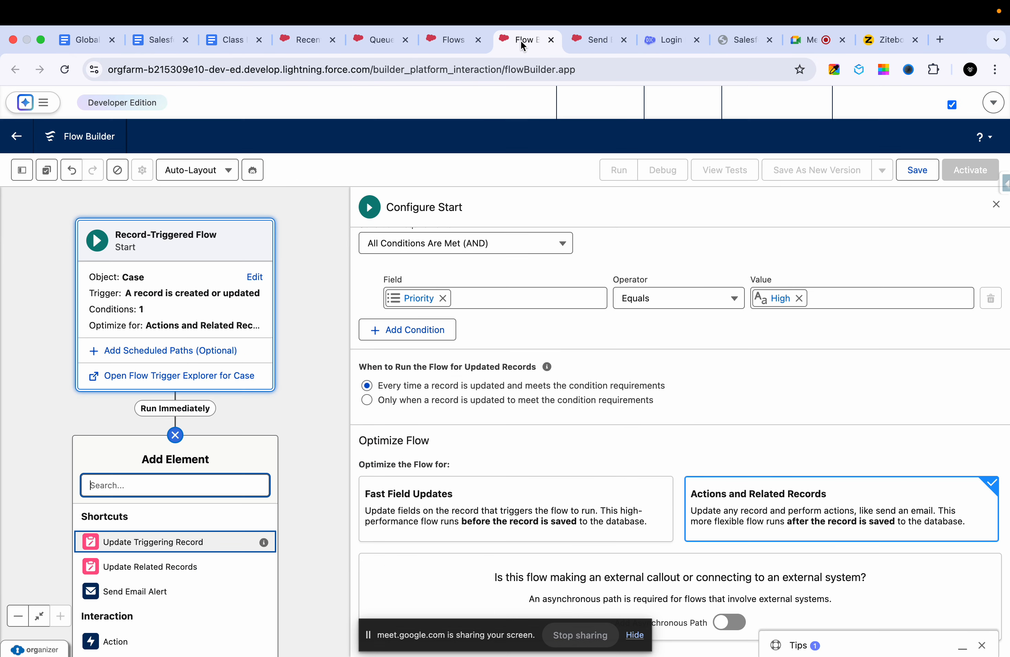
text(gt)
text(t)
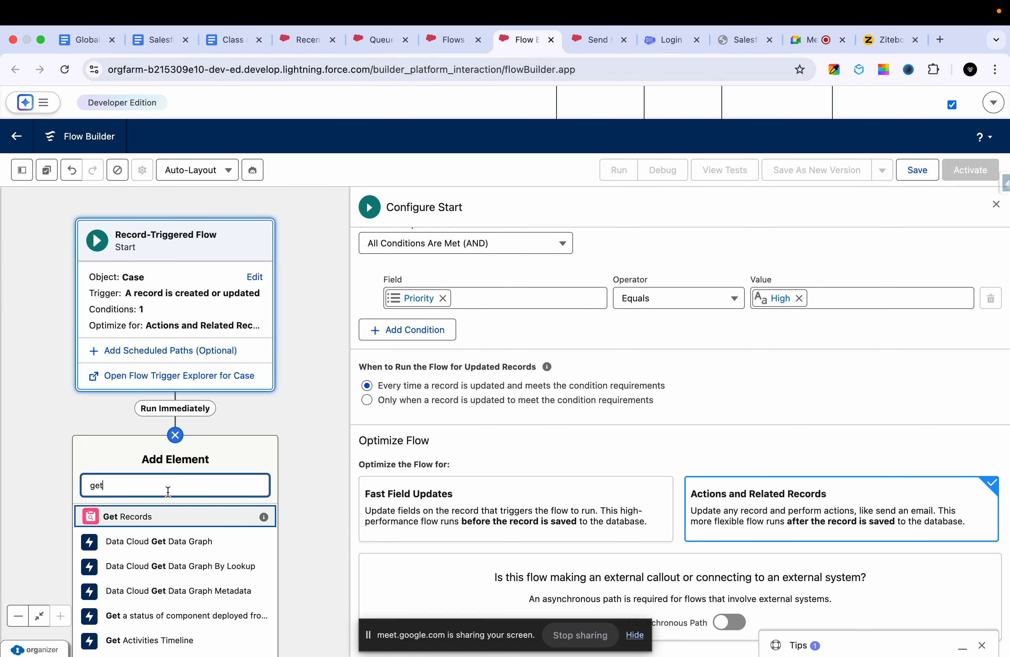
click(146, 518)
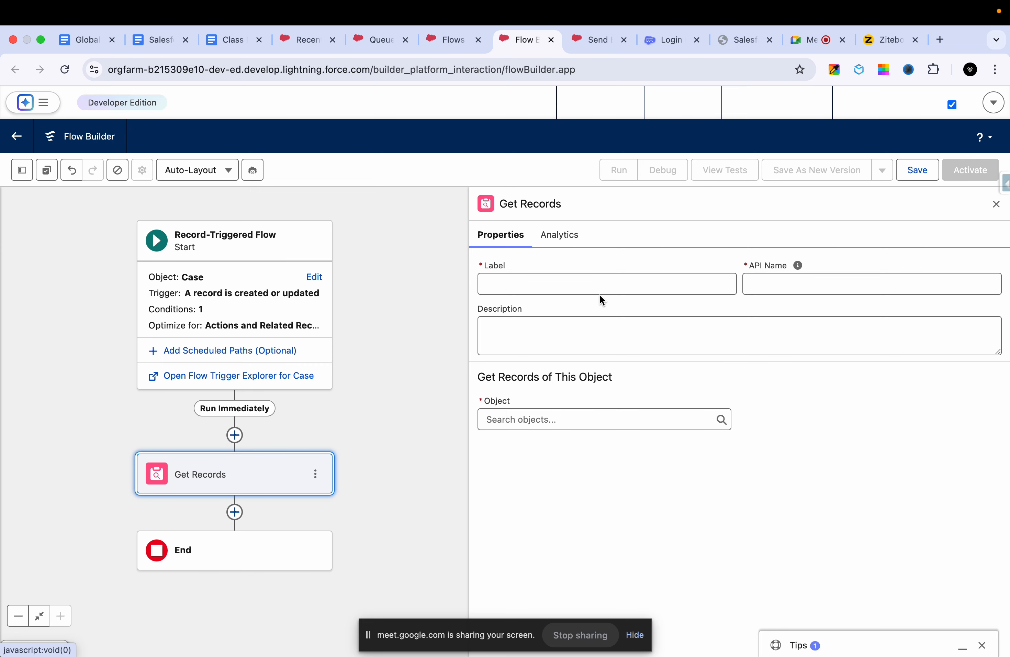
click(568, 283)
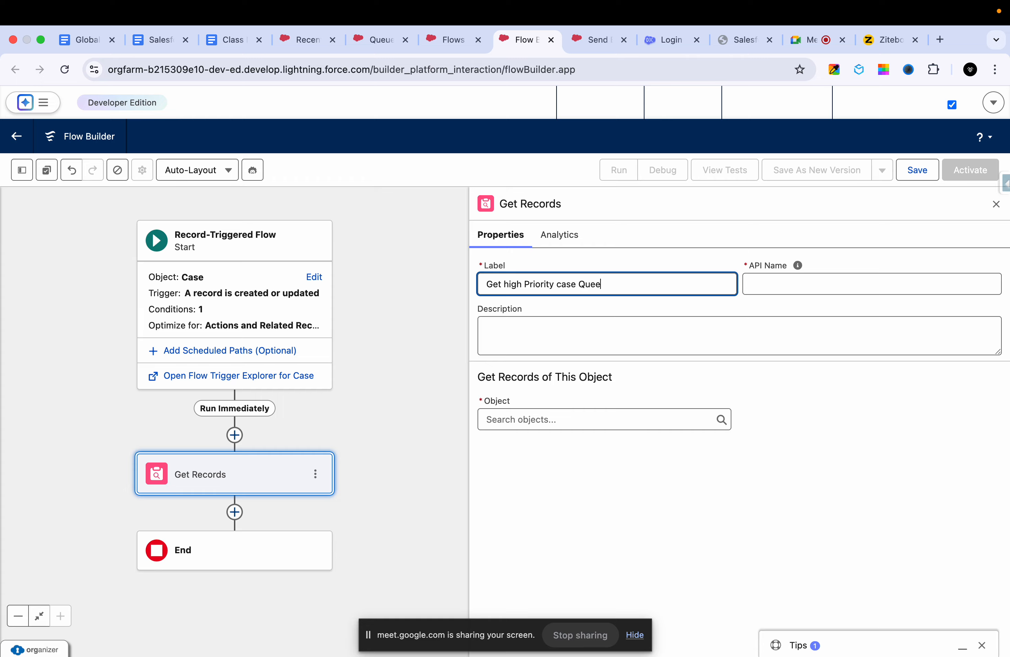
click(595, 325)
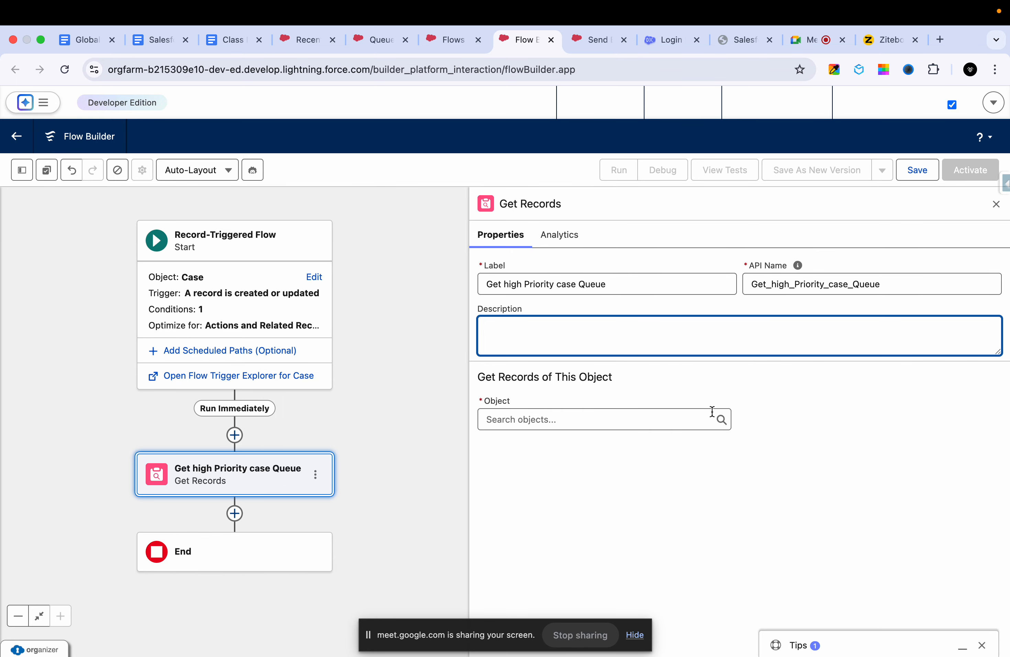
- Set the Get Records object to Group and open the field choice for its first filter condition
click(638, 420)
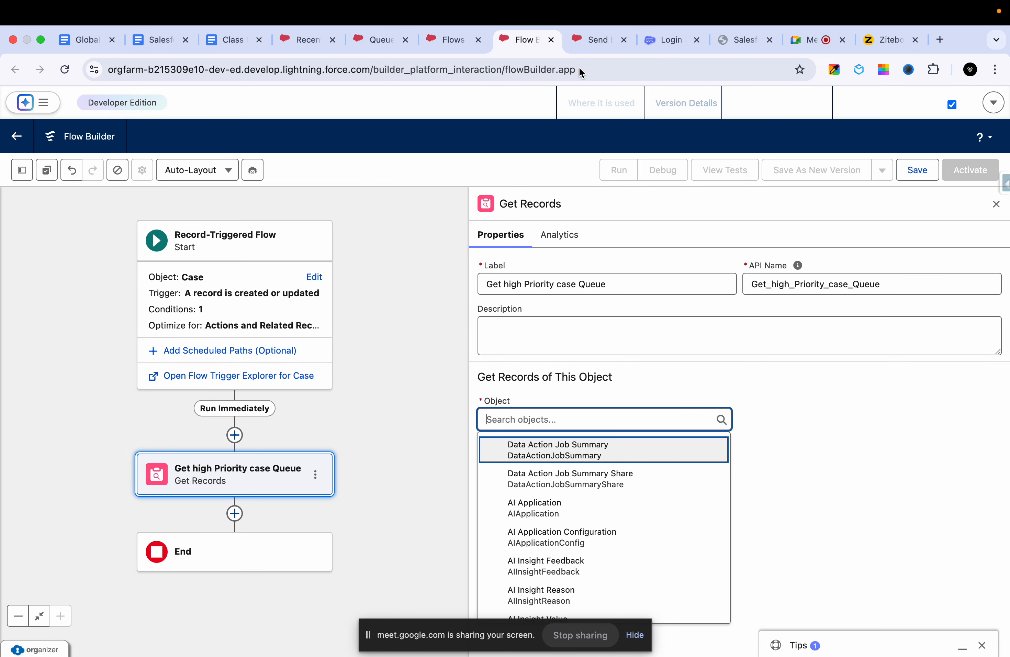
text(group)
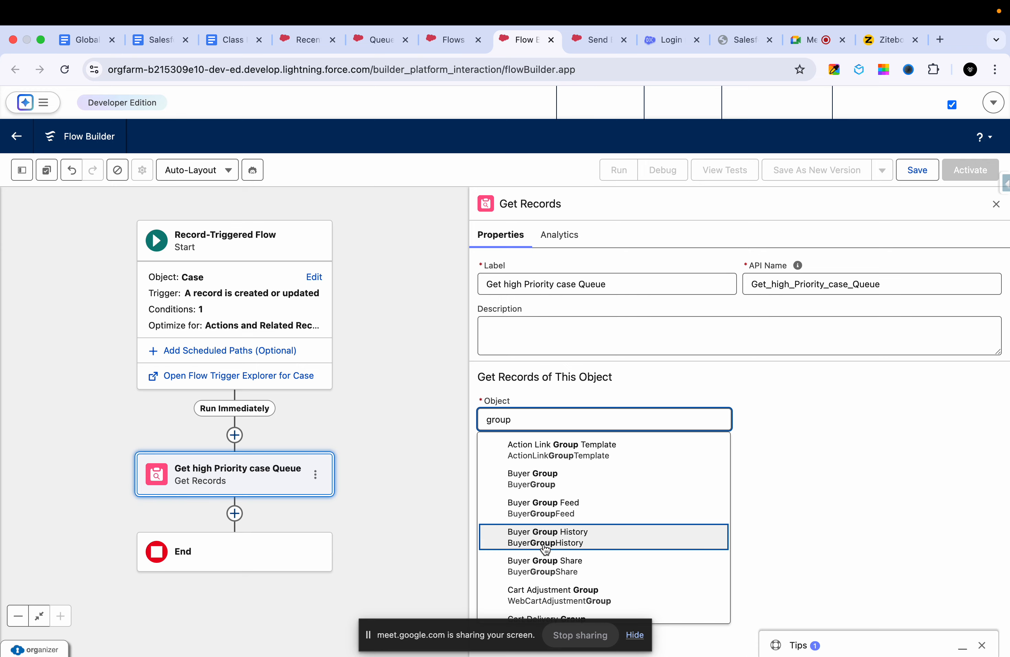
scroll(545, 547, down, 5)
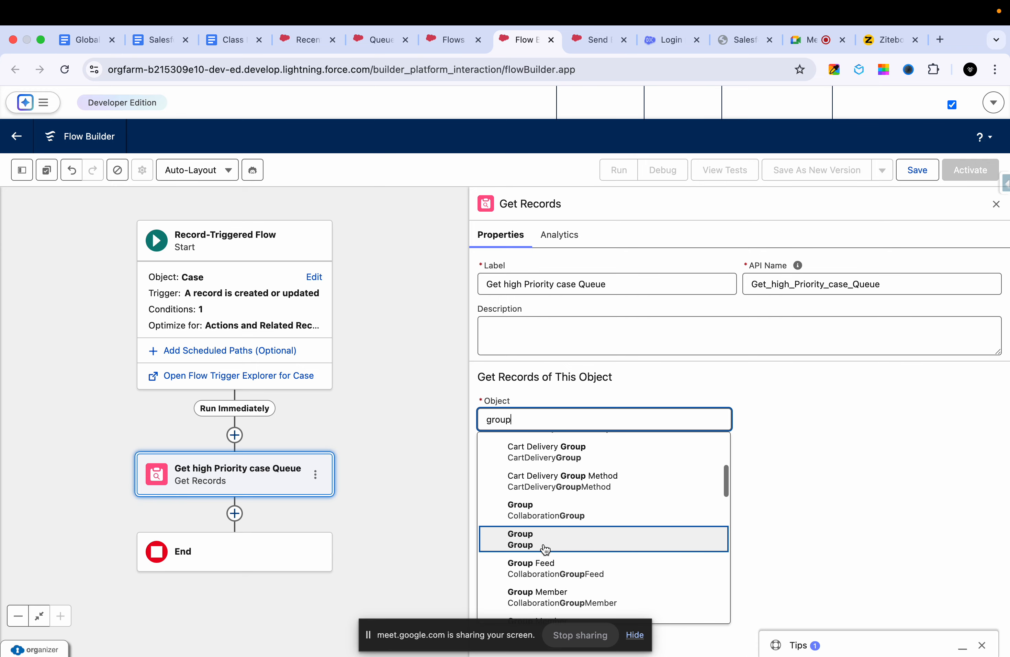
click(537, 450)
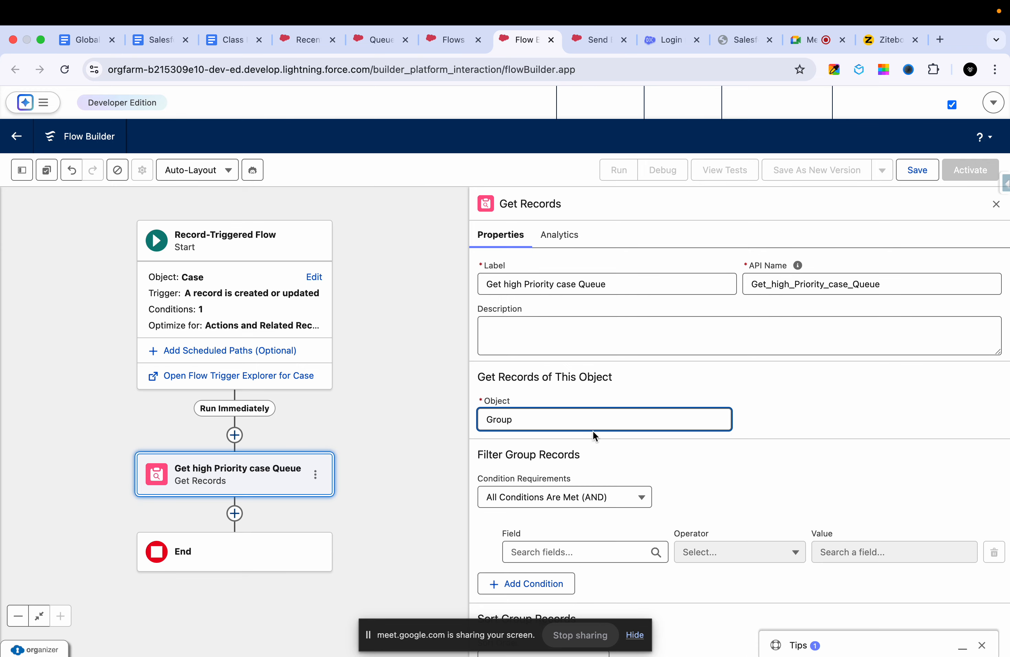
scroll(656, 451, down, 3)
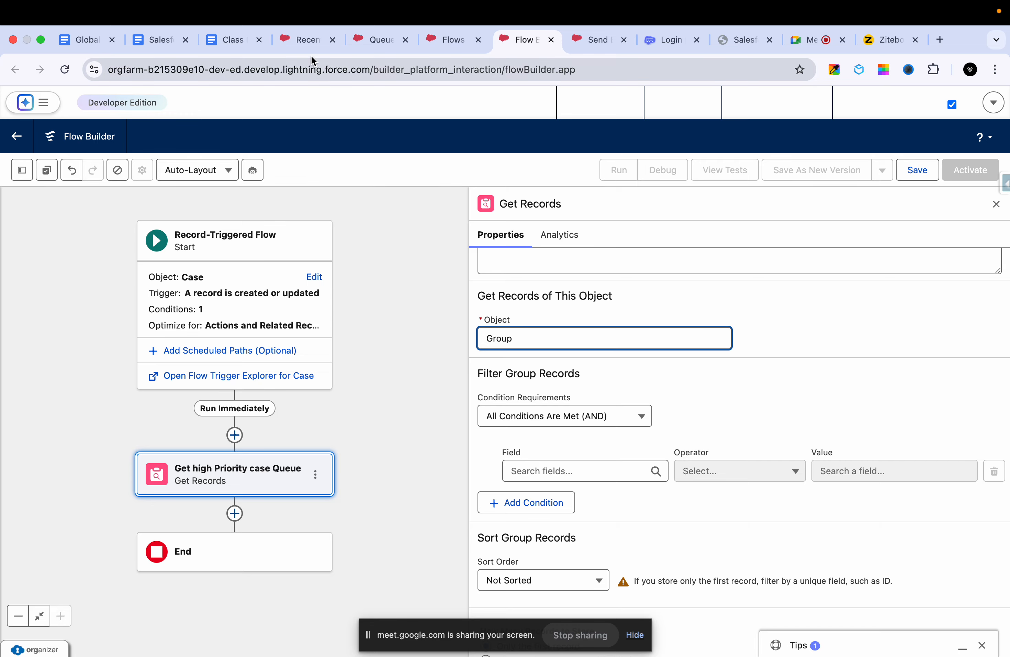
scroll(672, 392, down, 3)
click(609, 391)
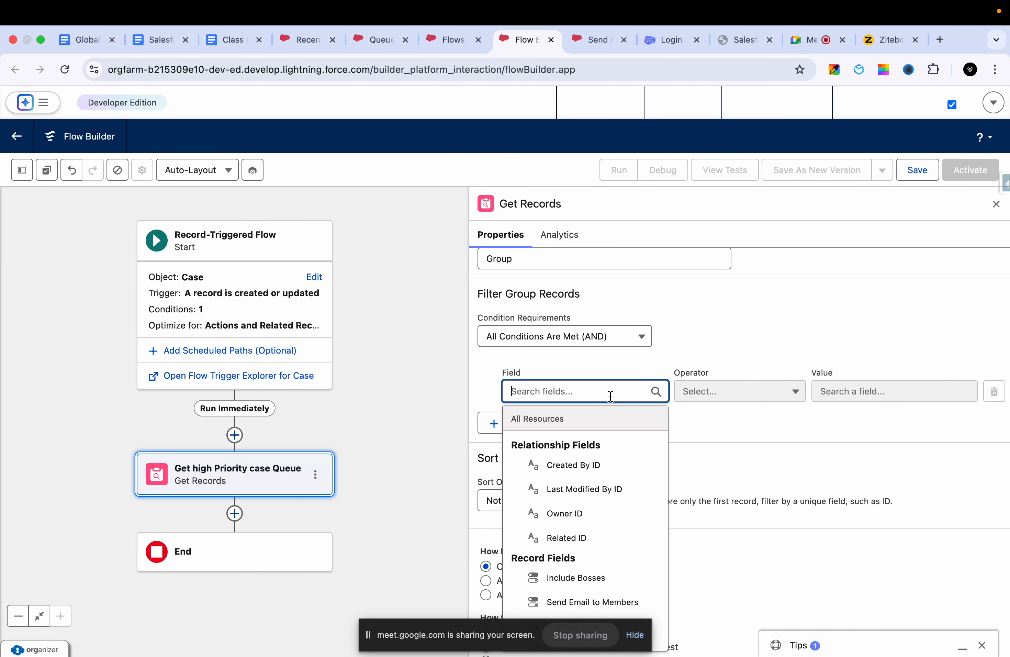
- From the Cases list, open Salesforce Inspector's Data Export and select the object name Case in the query
click(301, 43)
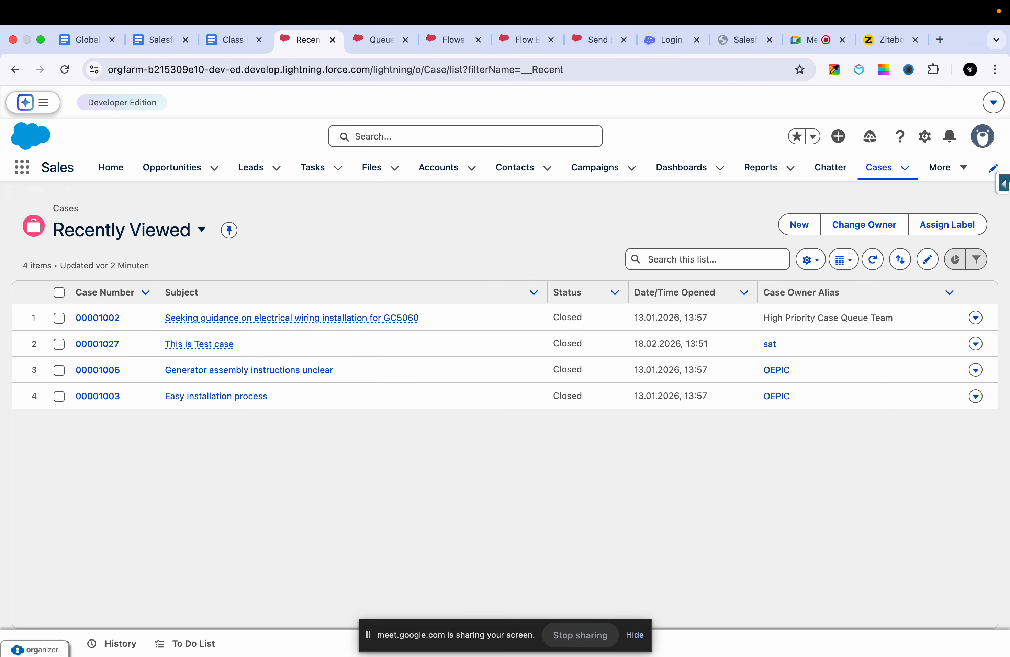
click(1005, 186)
click(933, 332)
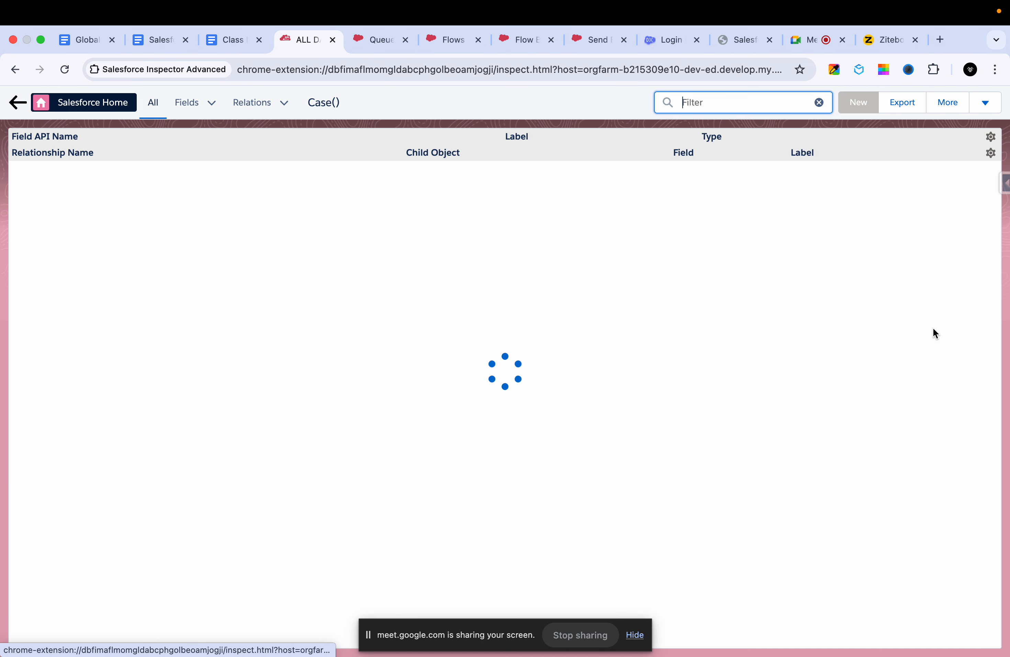
click(902, 102)
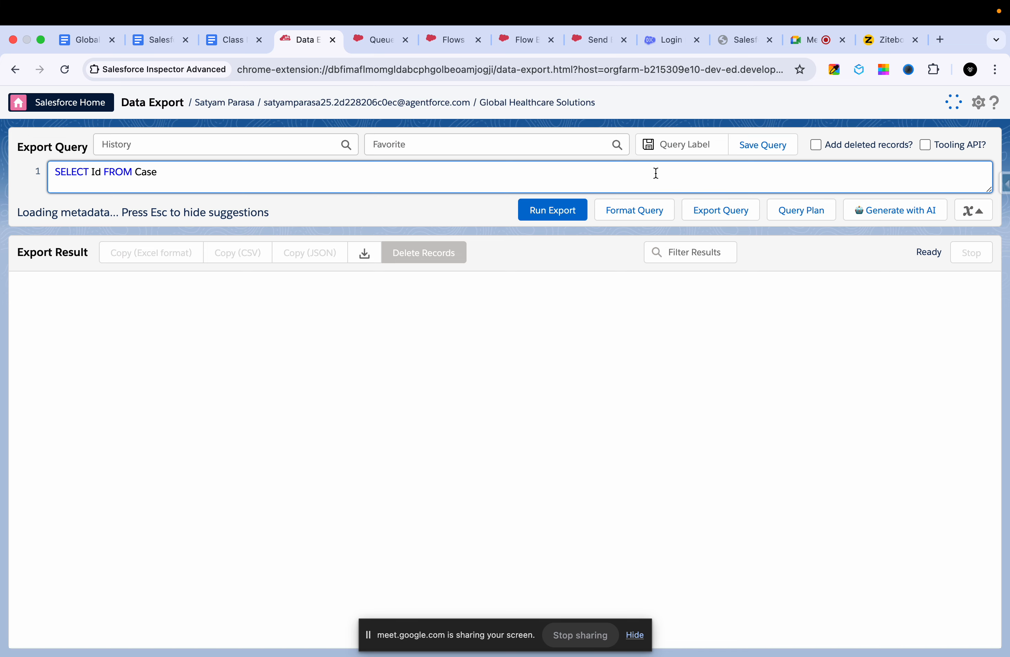
double_click(147, 172)
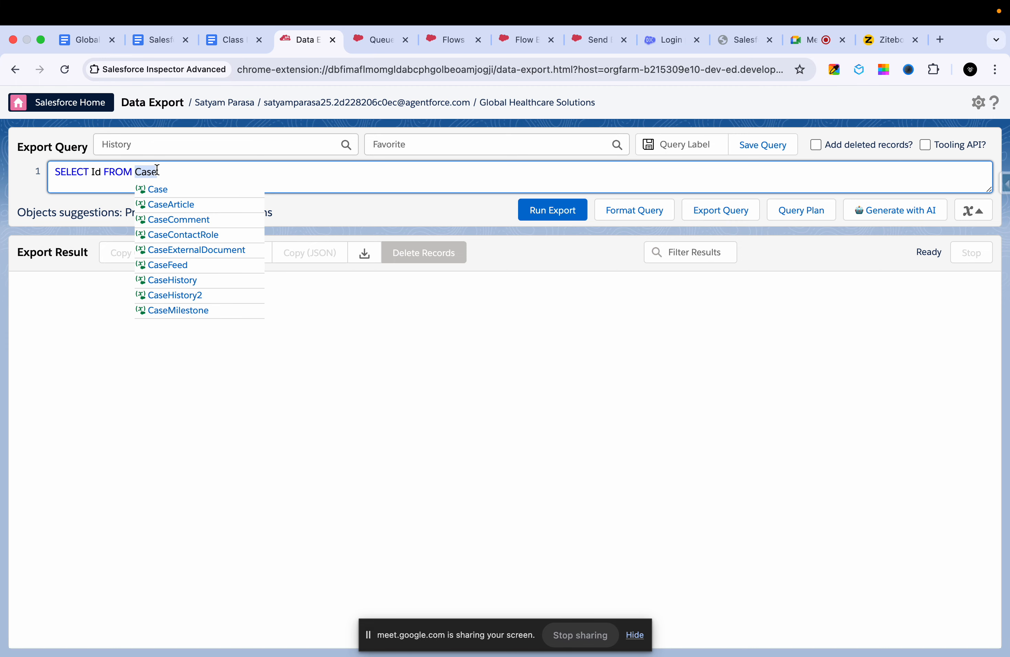
text(quue)
key(BackSpace)
key(BackSpace)
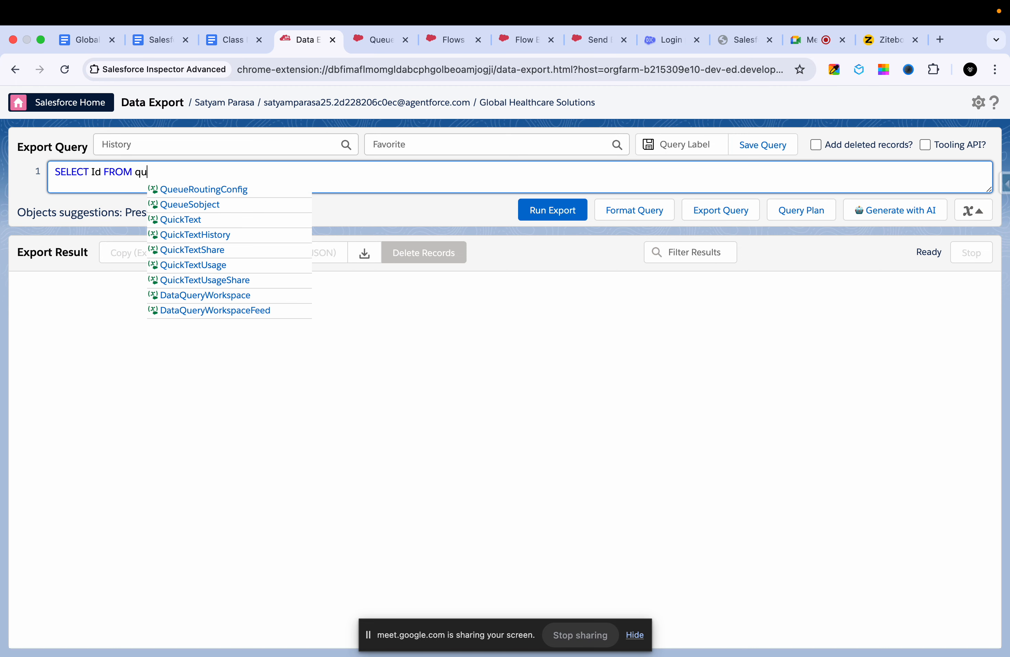
text(eues)
key(BackSpace)
key(BackSpace)
key(BackSpace)
key(BackSpace)
key(BackSpace)
key(BackSpace)
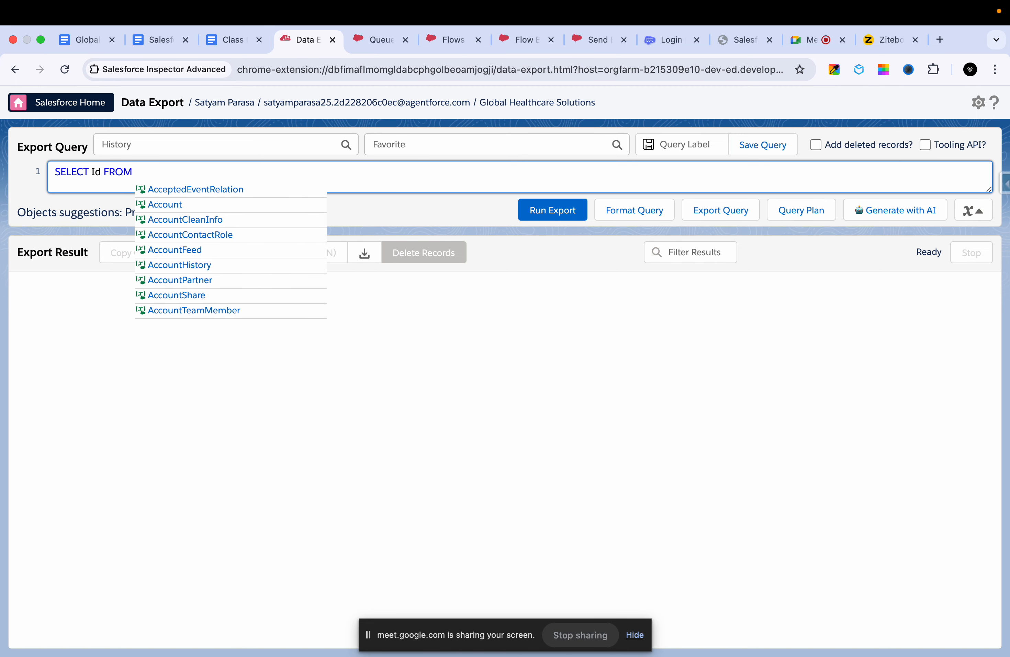
text(queue)
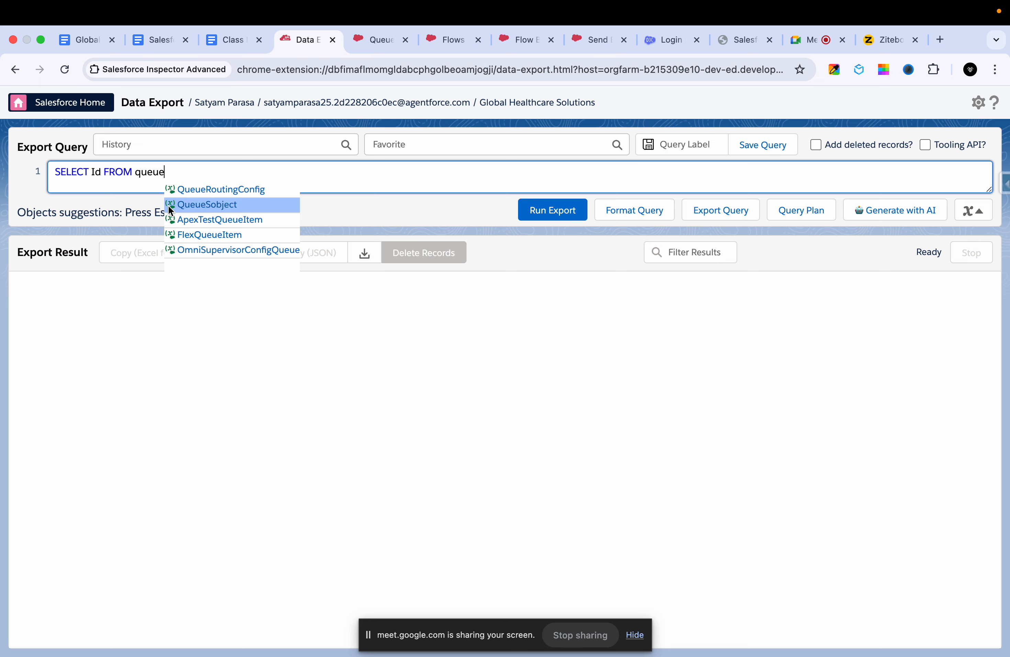
key(BackSpace)
key(BackSpace)
key(BackSpace)
key(BackSpace)
key(BackSpace)
- Complete the query as SELECT Id FROM Group and run it
text(group)
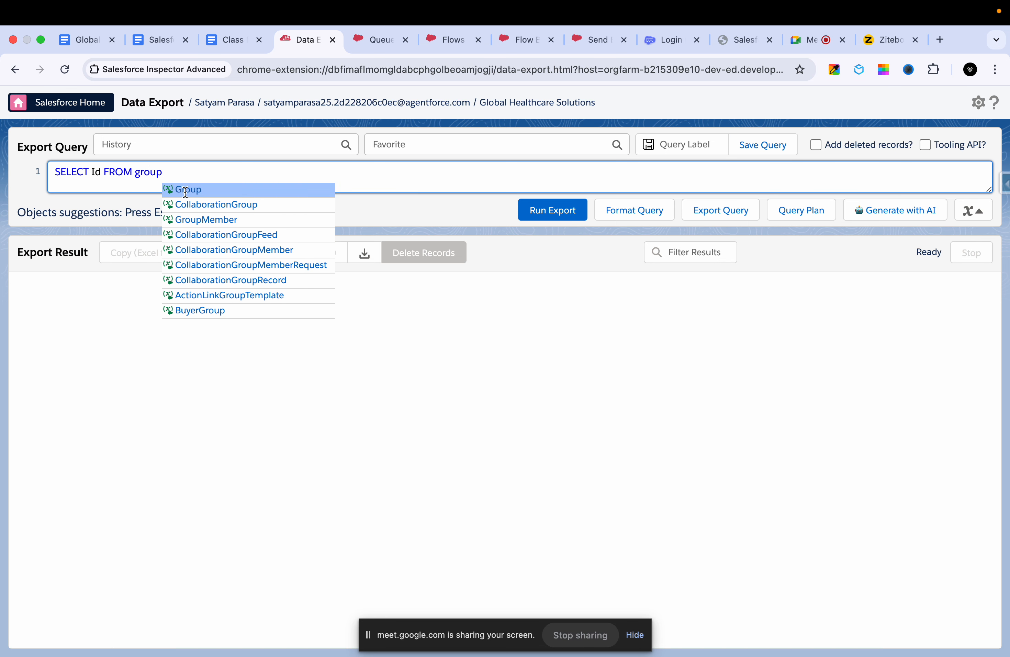
click(186, 190)
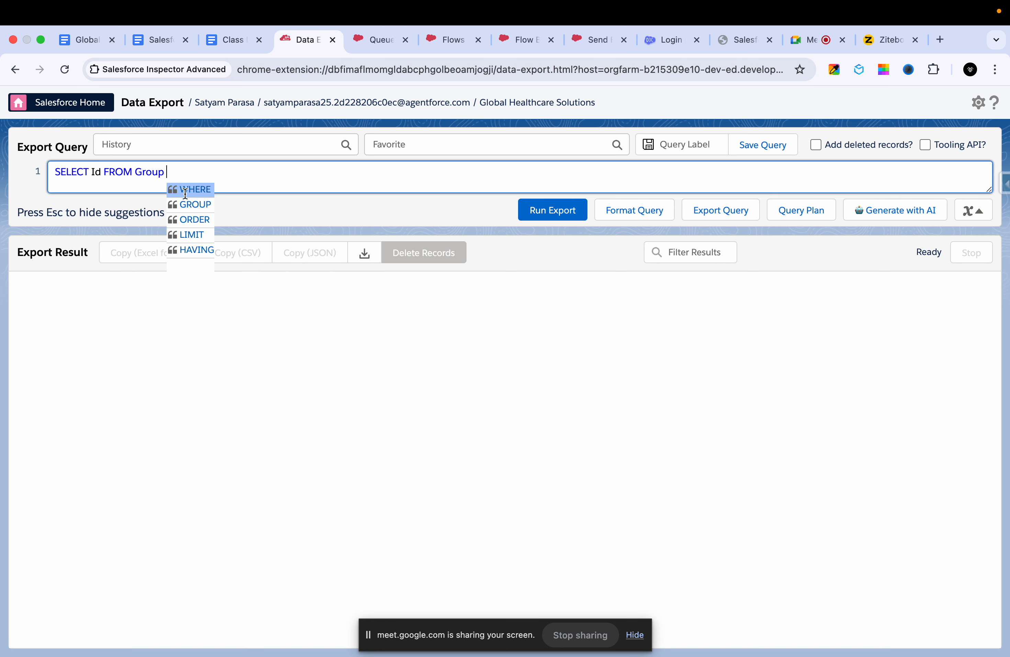
click(545, 207)
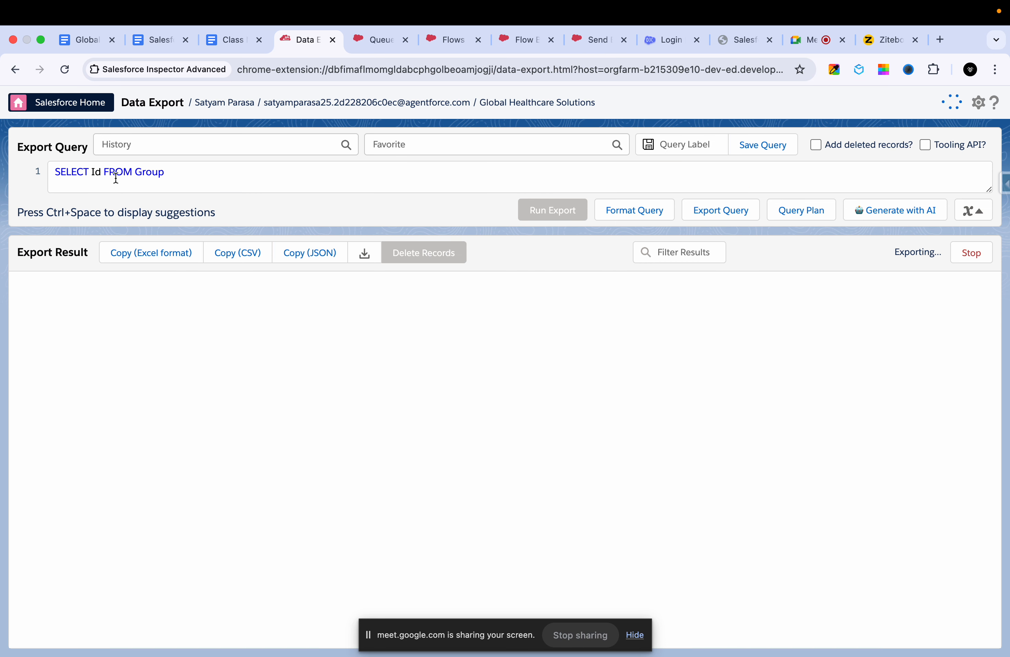
- Add the name field to the Group query, rerun it and look through the exported records
click(101, 172)
text(, anme)
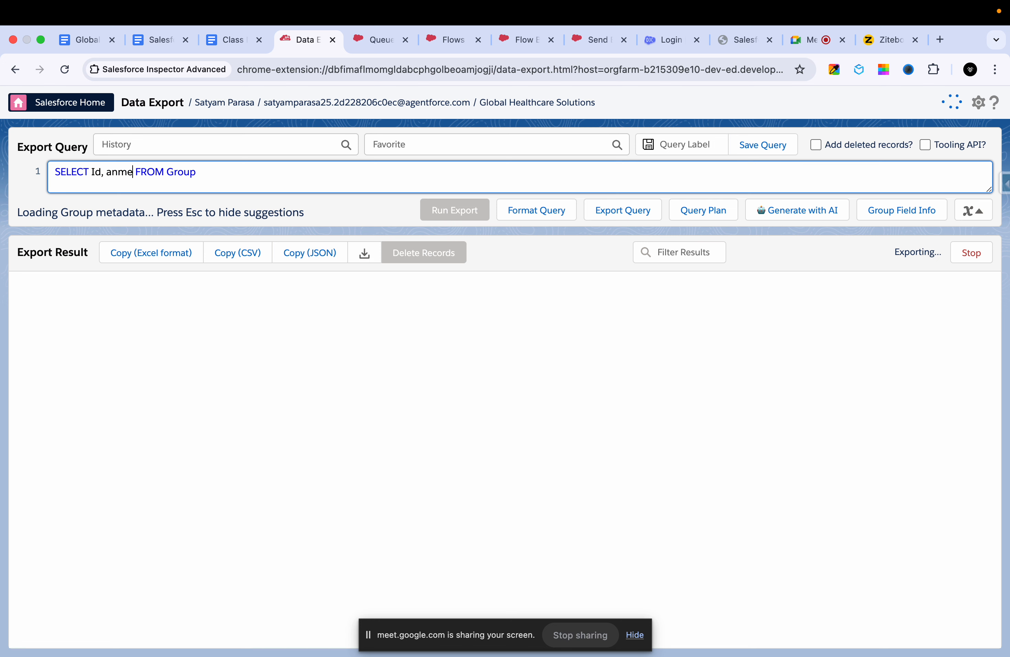
key(BackSpace)
key(BackSpace)
key(BackSpace)
key(BackSpace)
text(name)
click(468, 215)
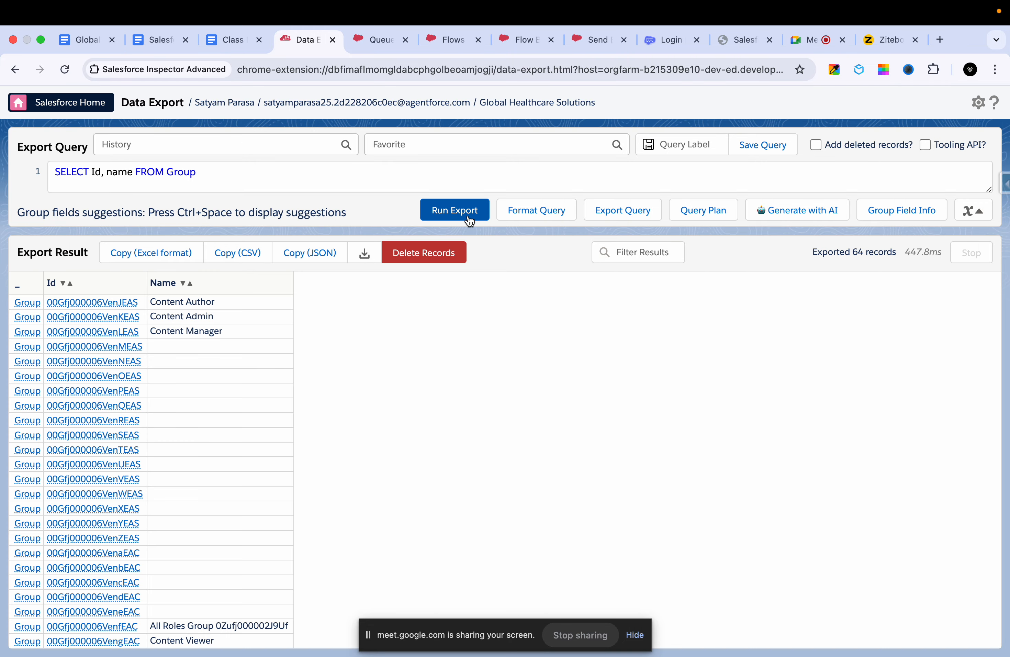
scroll(202, 452, down, 5)
scroll(202, 452, up, 5)
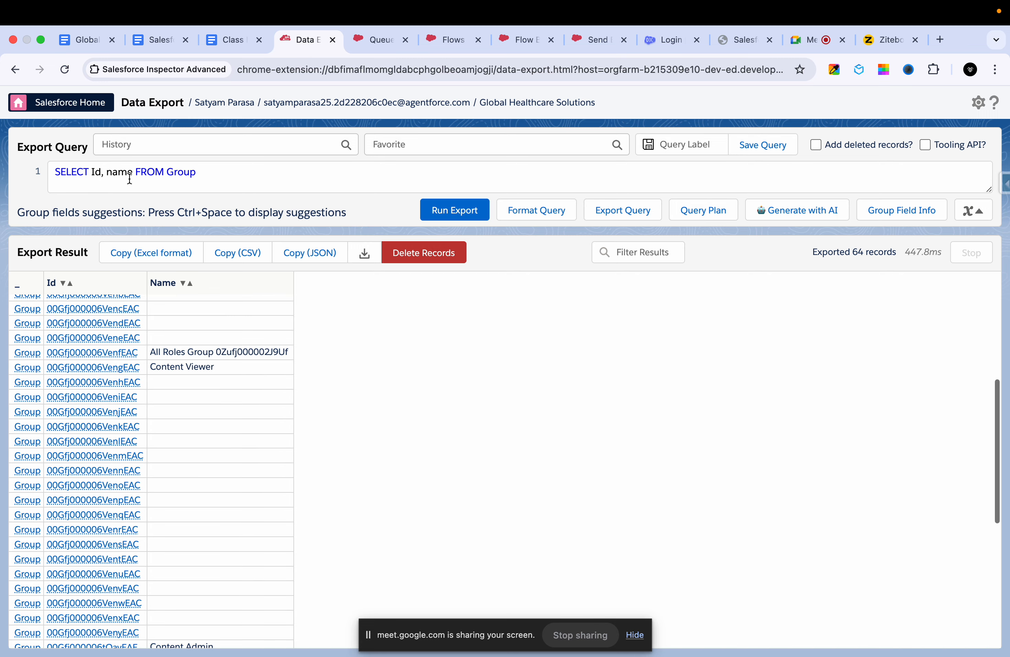
- Add DeveloperName to the Group query, rerun it and examine the exported records for the queue
click(135, 173)
text(, dev)
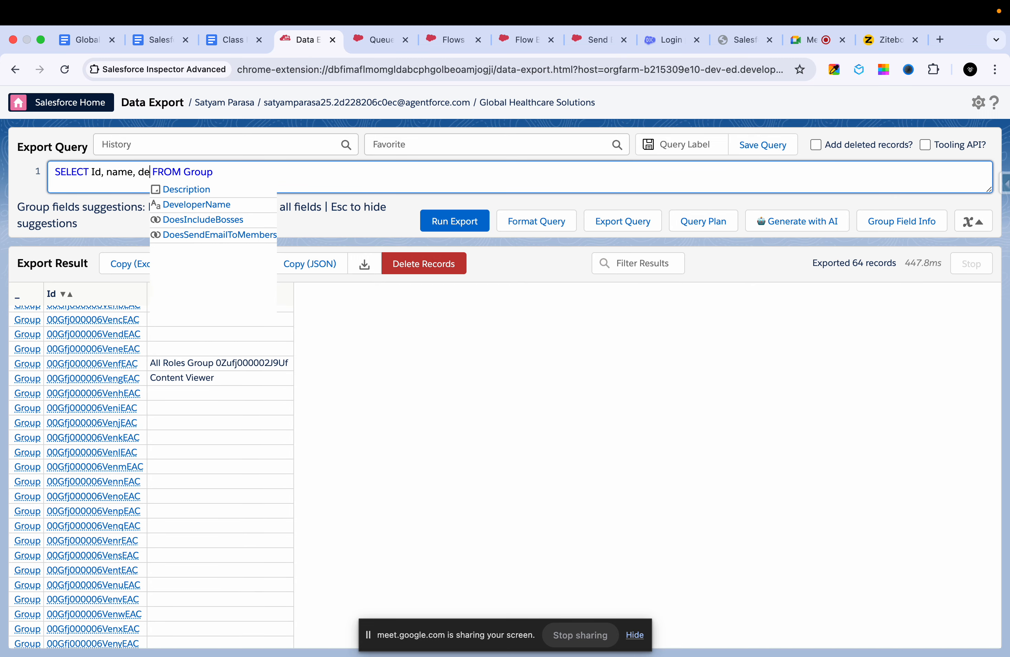
click(188, 188)
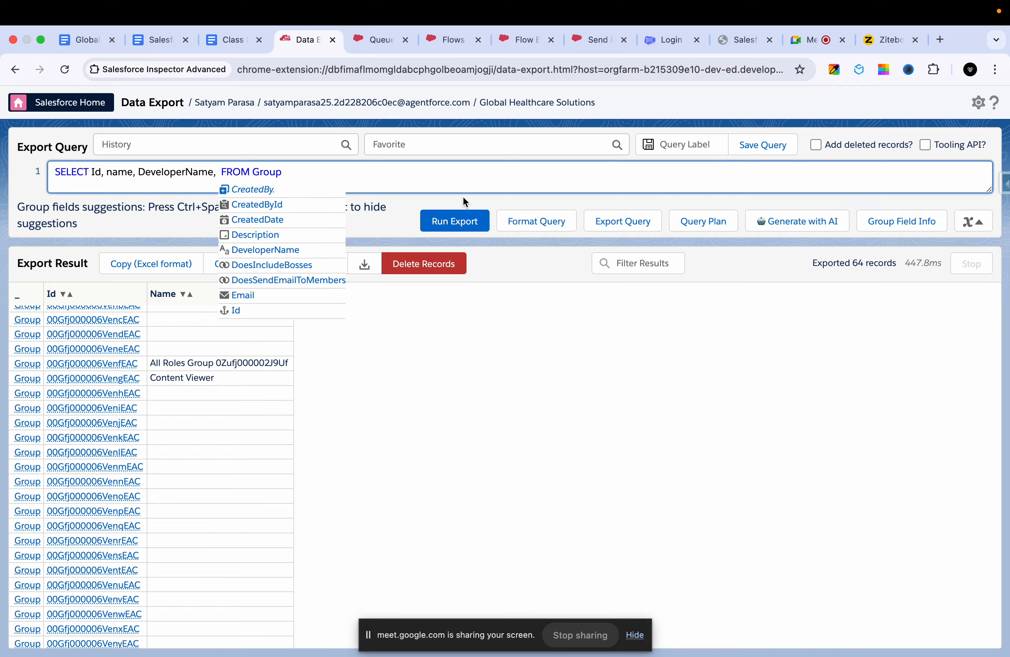
key(BackSpace)
key(BackSpace)
click(460, 220)
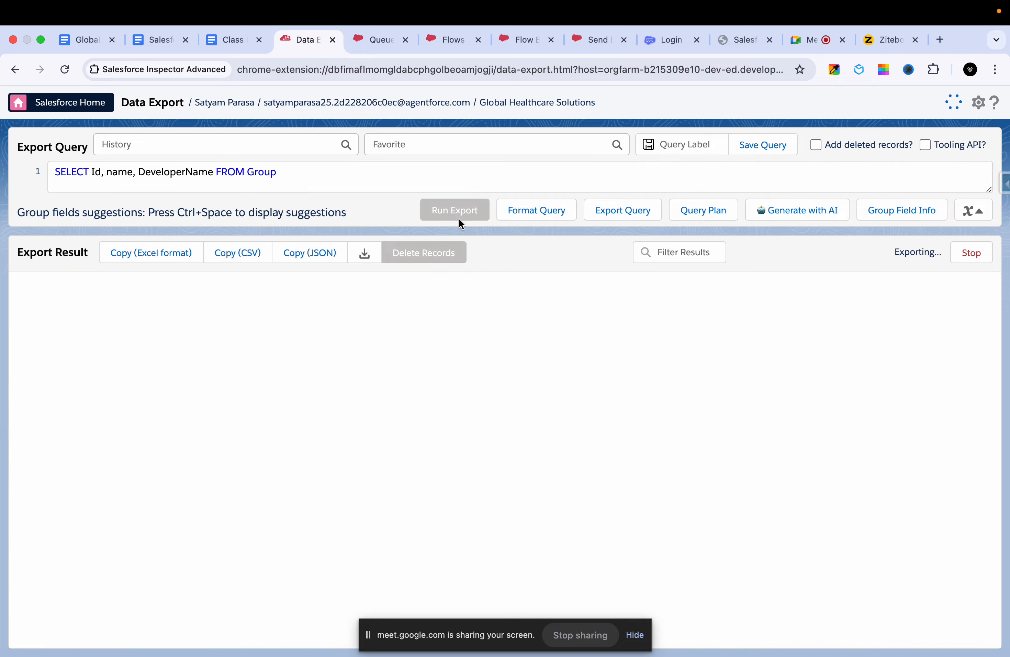
scroll(416, 332, down, 10)
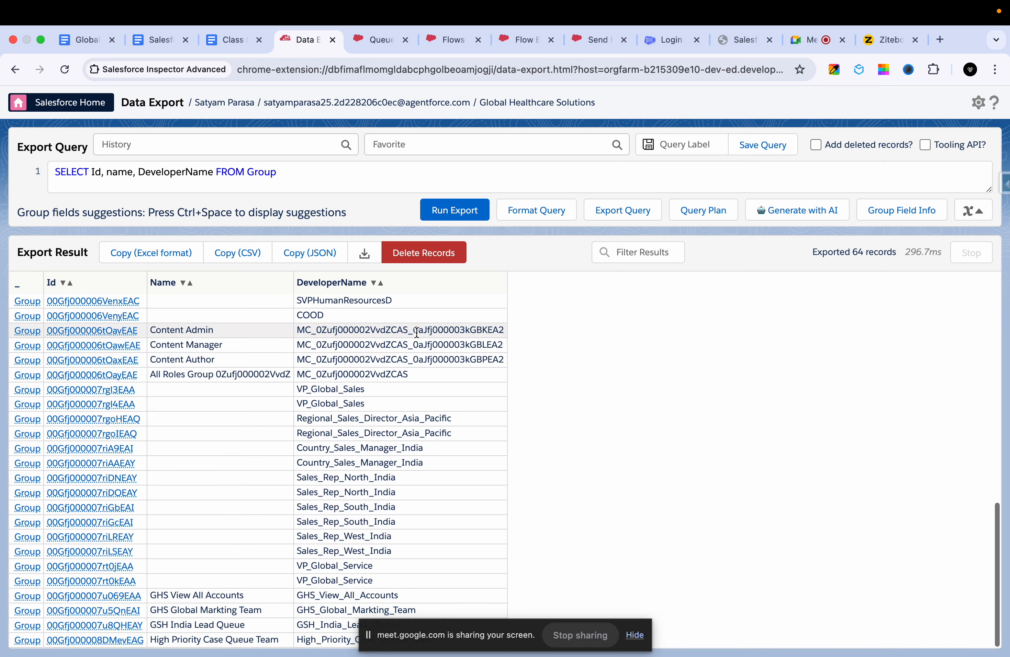
- Filter the exported groups by "high" and select the full developer name High_Priority_Case_Queue_Team for copying
click(614, 254)
text(q)
key(BackSpace)
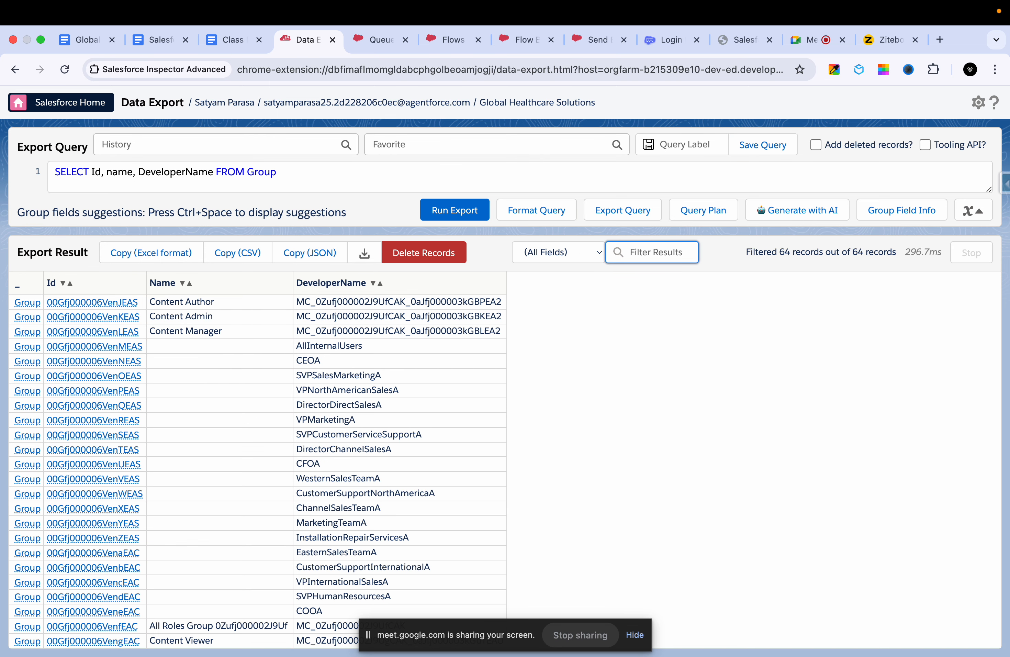
text(high)
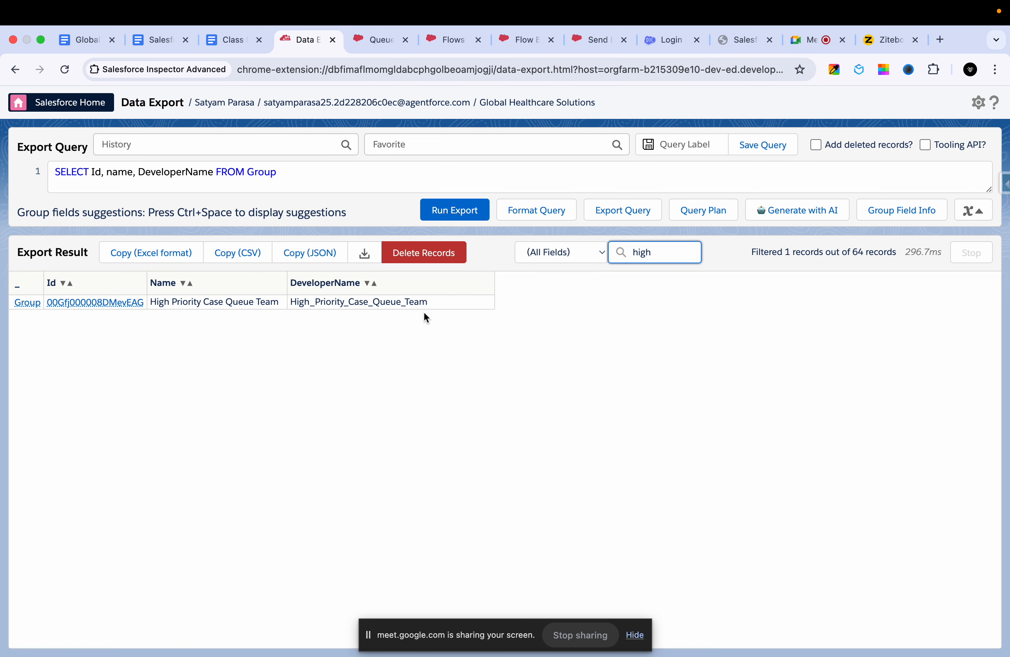
drag(451, 304, 292, 308)
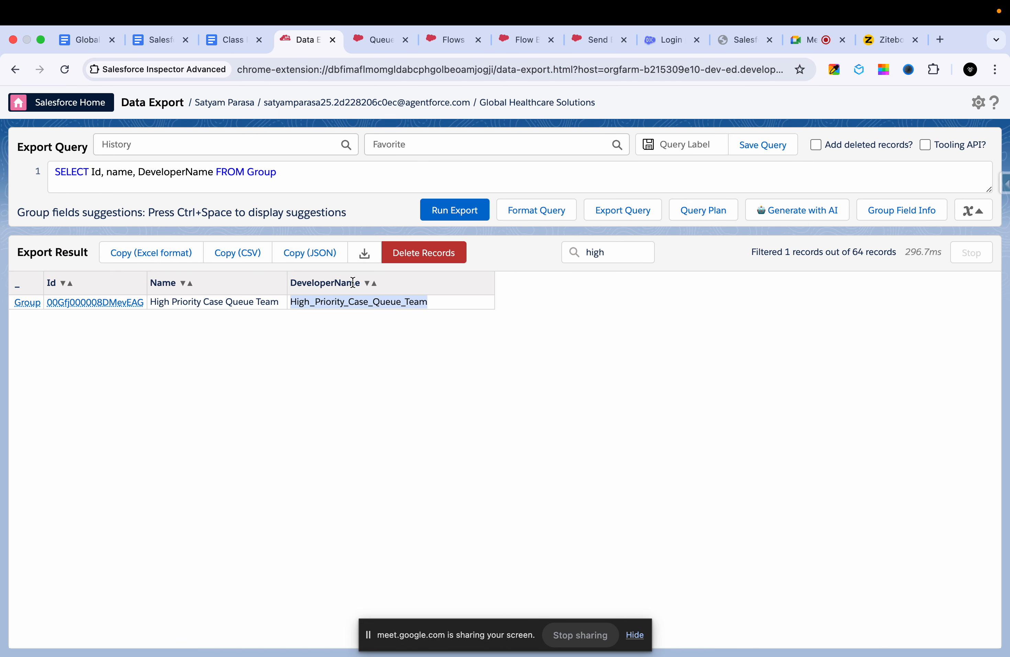
double_click(360, 303)
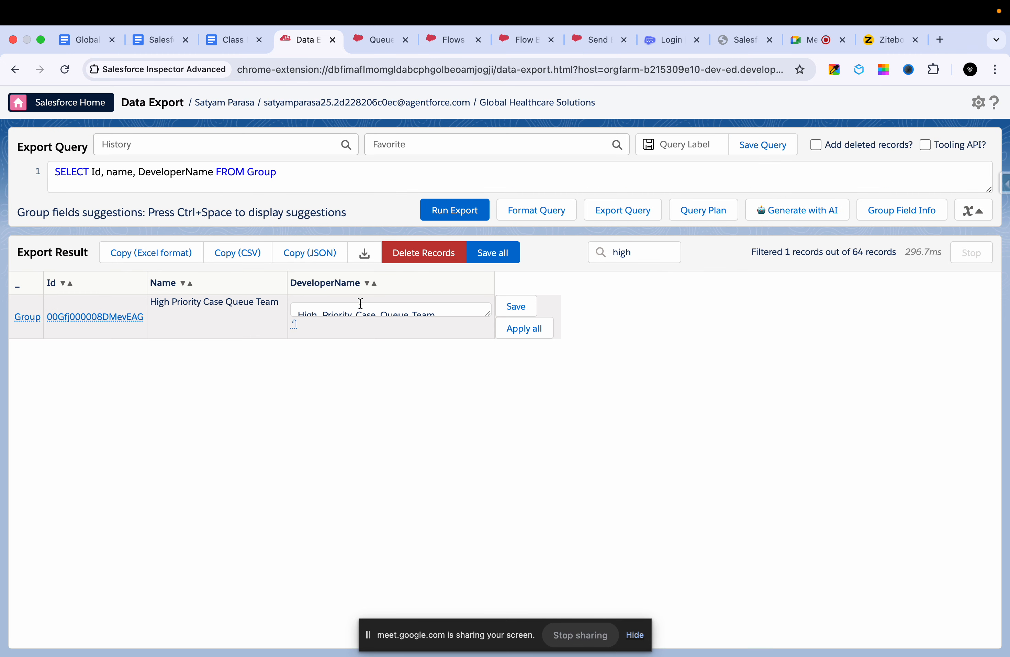
triple_click(345, 314)
key(super+c)
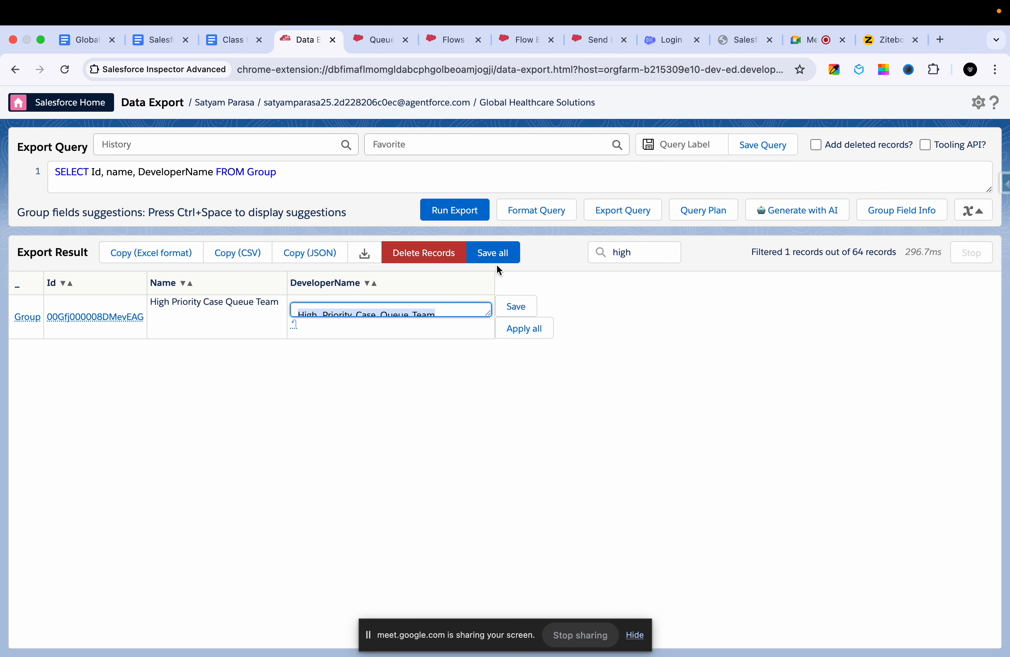
- In the flow's Get high Priority case Queue element, filter Group records where Developer Name Equals High_Priority_Case_Queue_Team
click(452, 42)
click(523, 43)
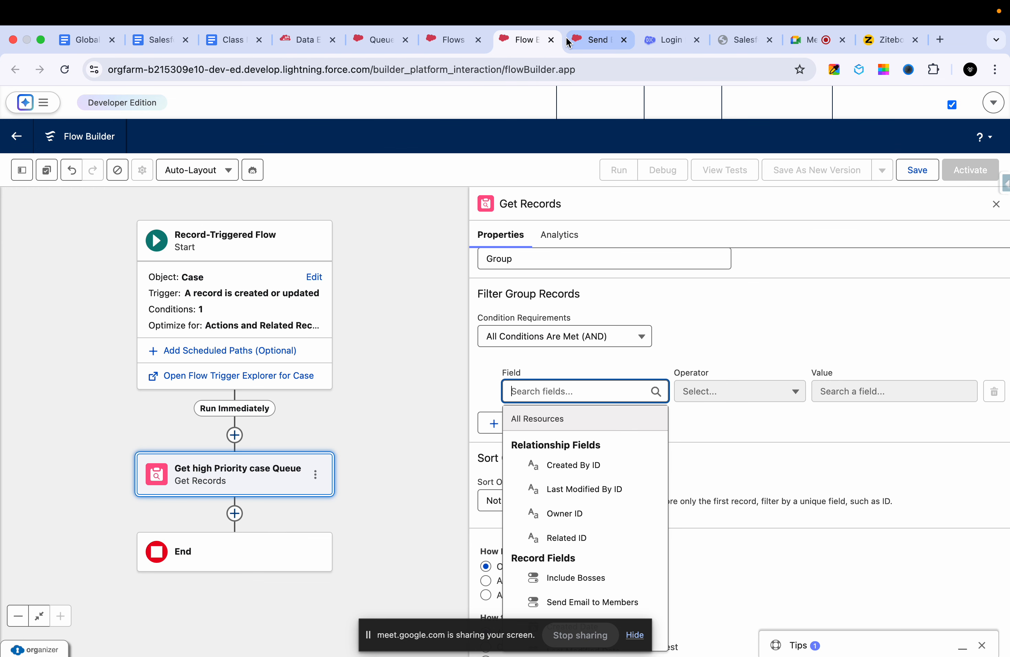
text(deve)
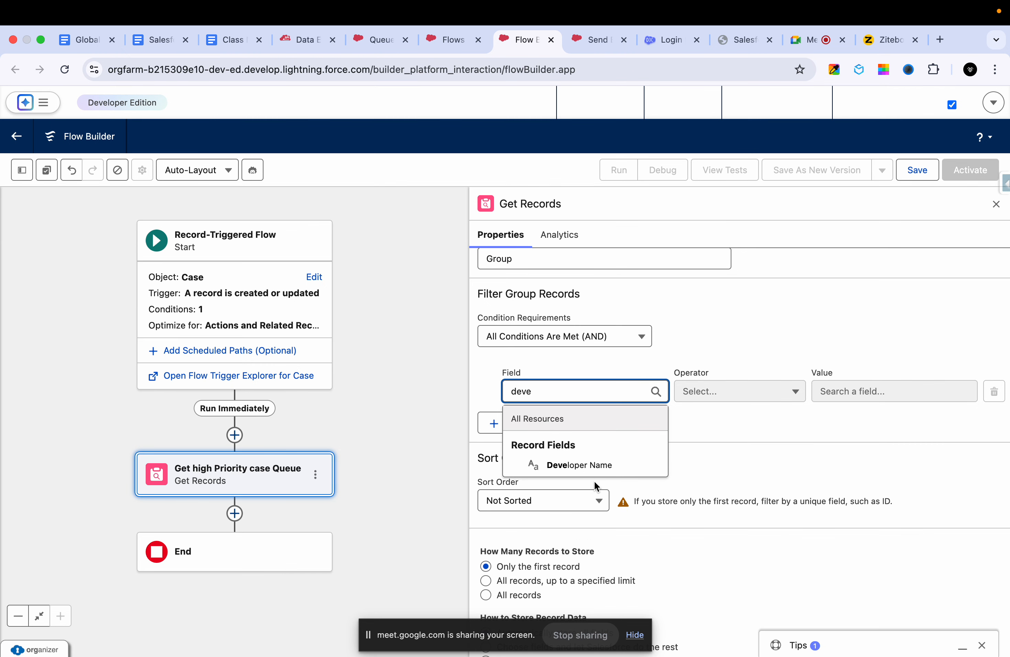
click(596, 468)
click(859, 386)
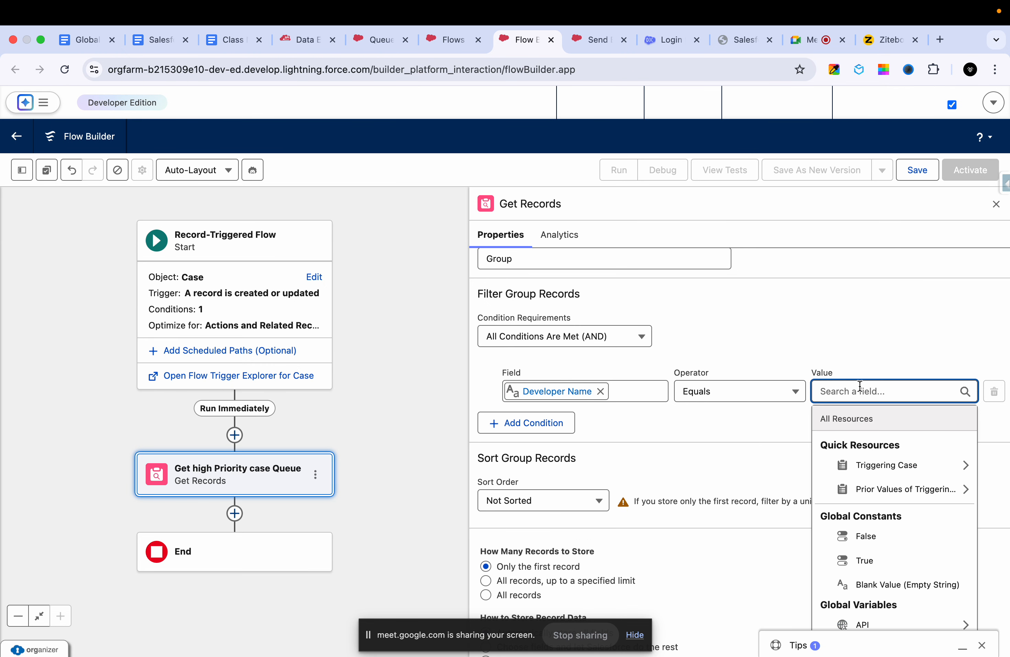
key(super+v)
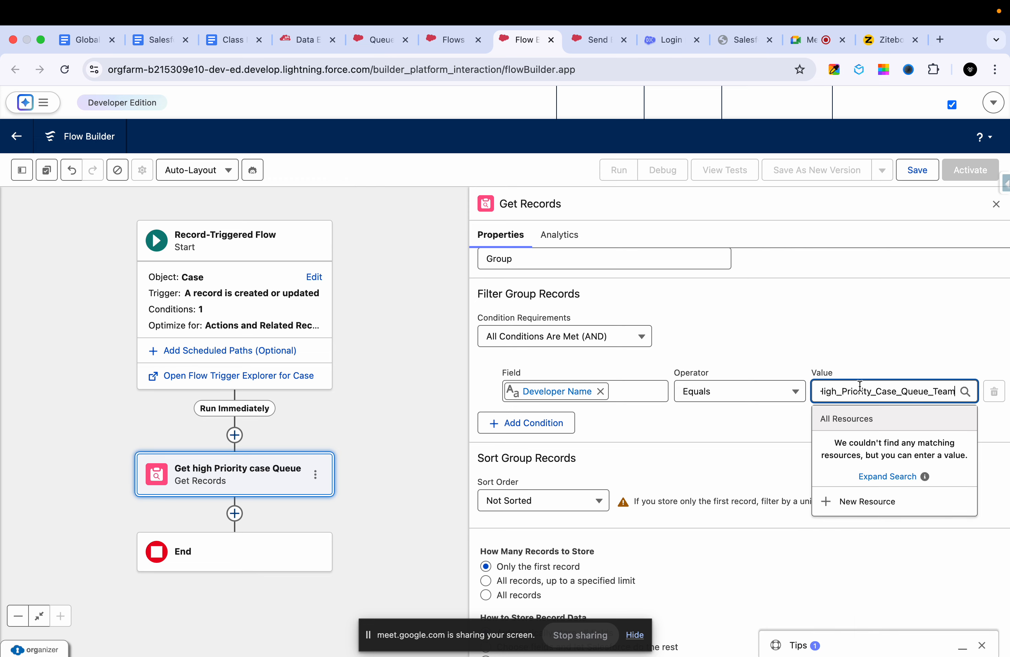
click(773, 443)
scroll(773, 444, down, 1)
scroll(774, 444, up, 1)
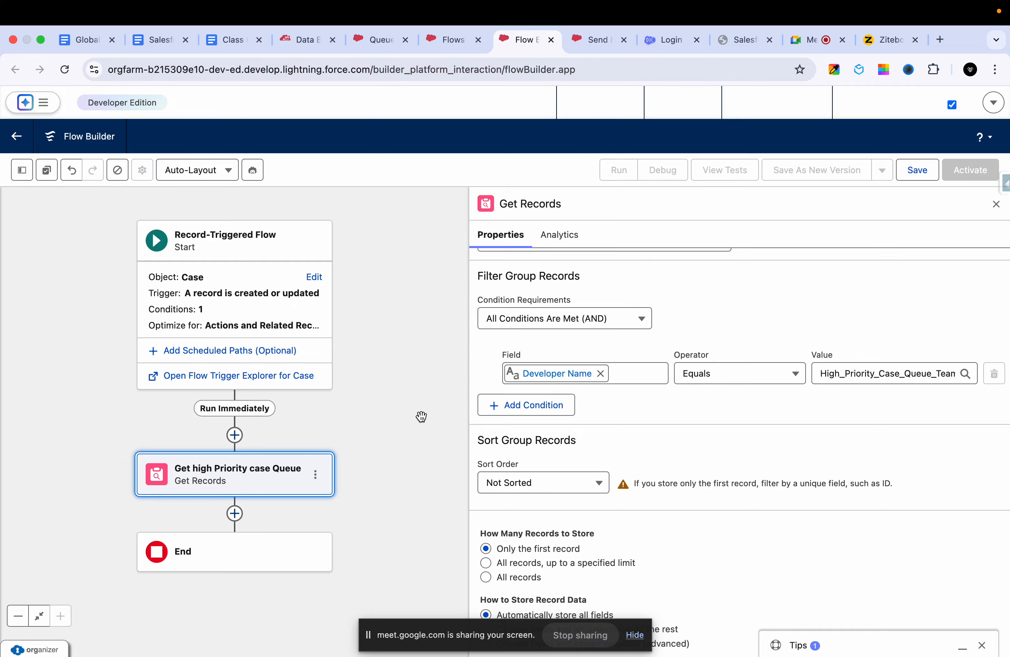
drag(412, 422, 424, 336)
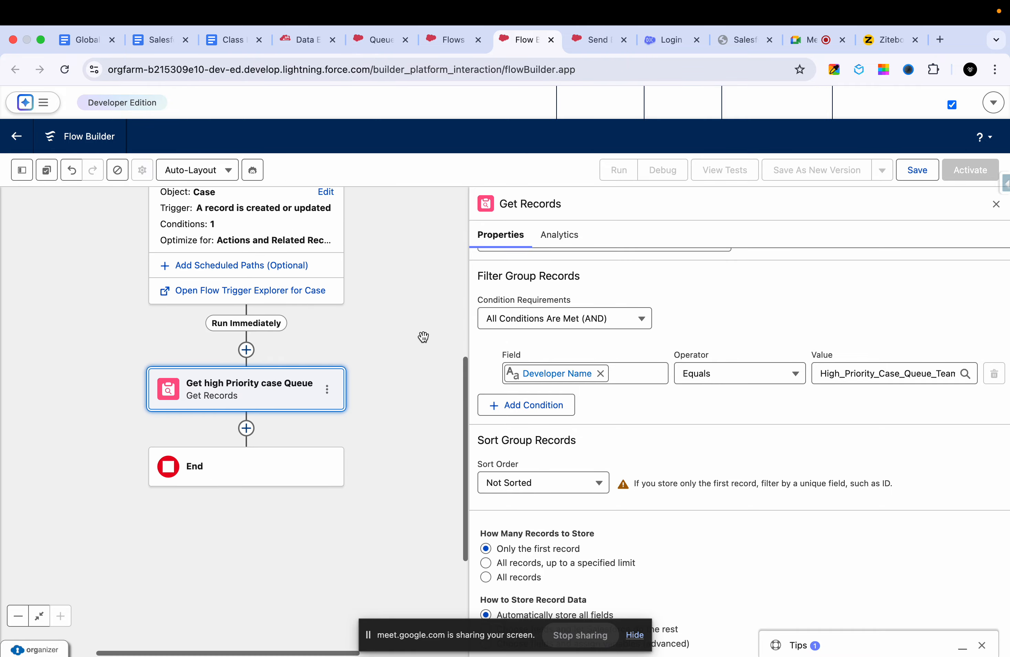
- Review the whiteboard requirements and the member list of the High Priority Case Queue Team, then return to the flow
click(886, 43)
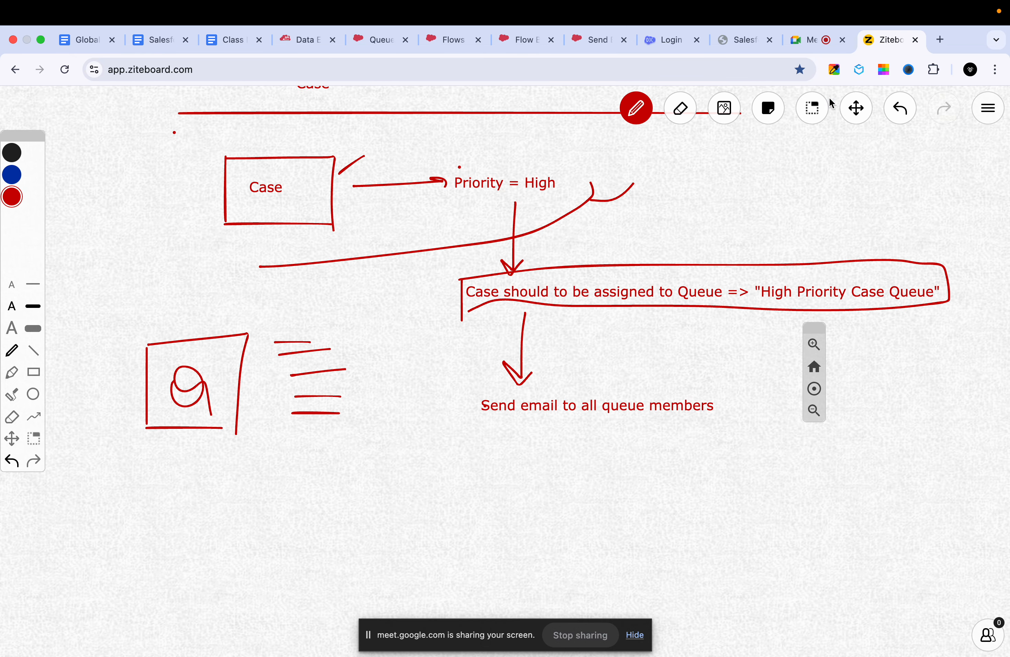
click(575, 50)
click(527, 45)
click(452, 44)
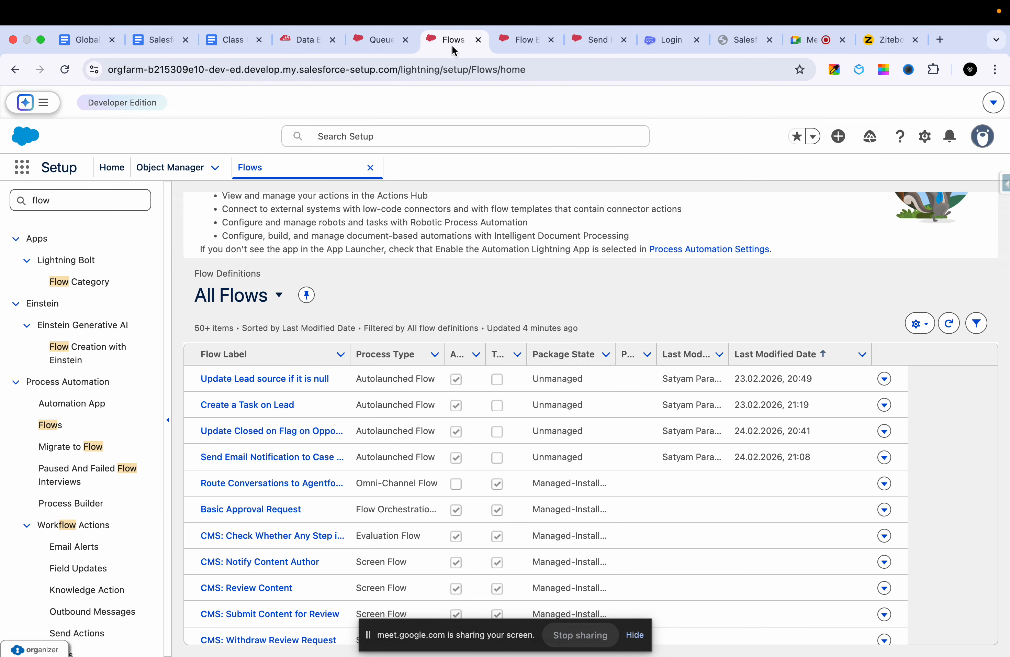
click(373, 42)
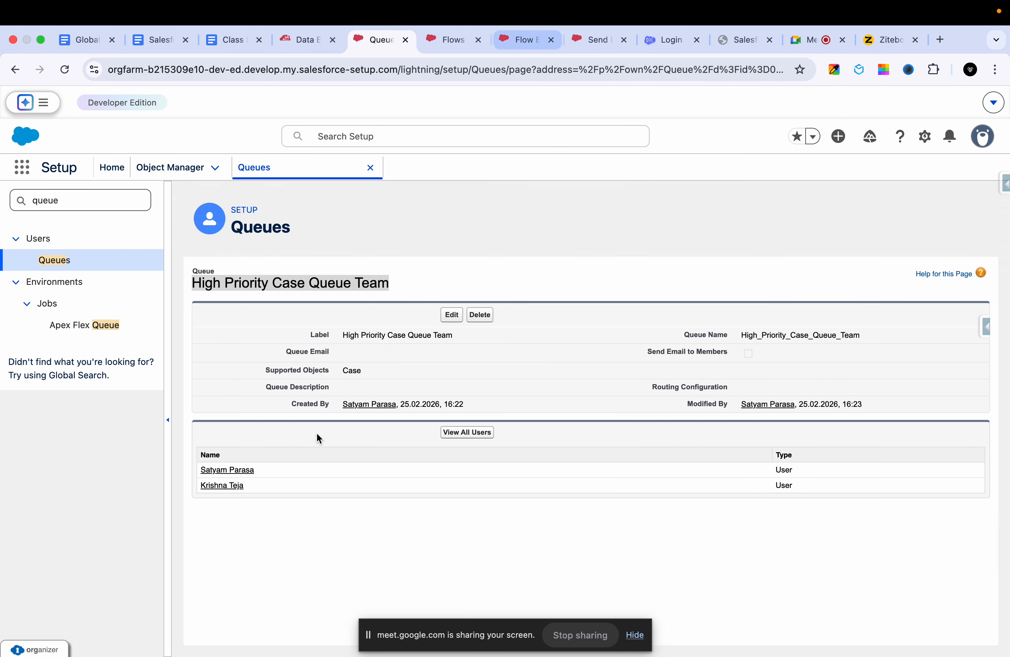
mouse_move(252, 496)
mouse_down()
mouse_move(230, 465)
mouse_move(245, 494)
mouse_up()
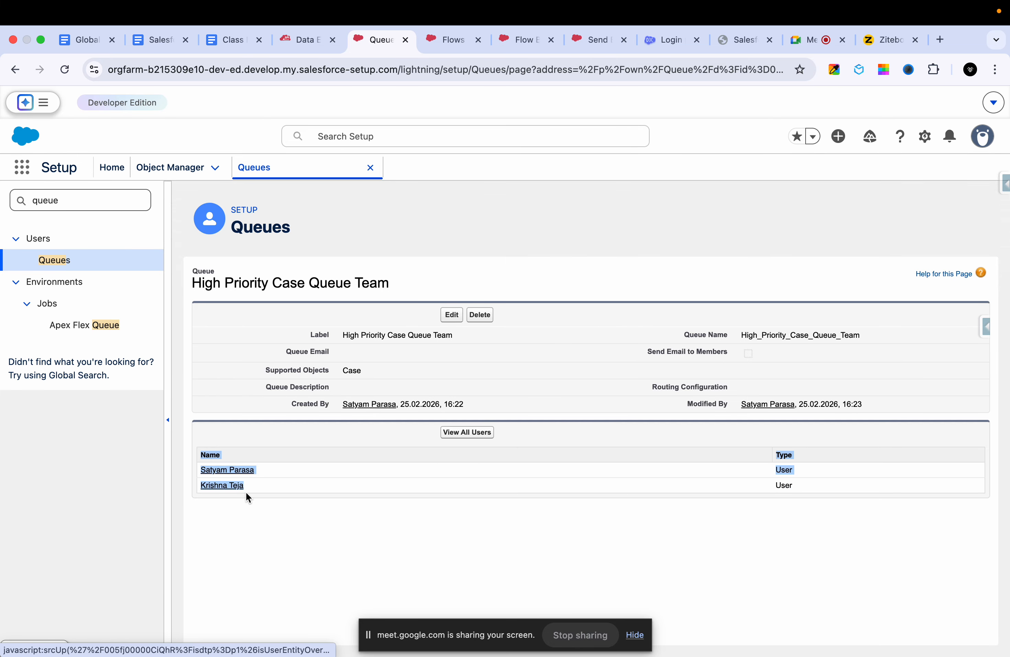
click(242, 496)
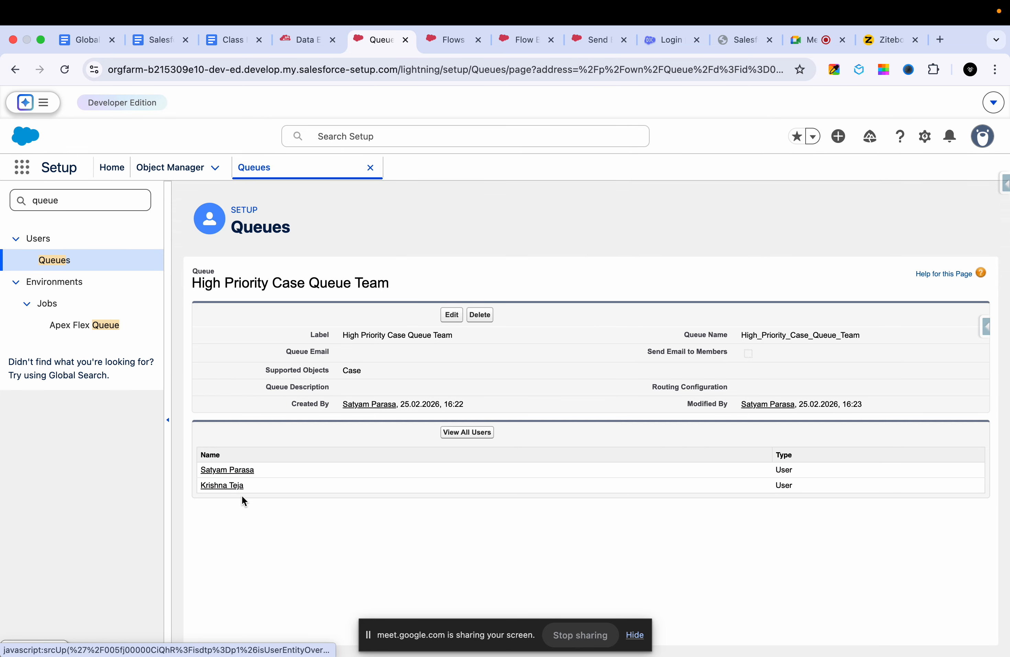
click(292, 41)
click(360, 40)
click(447, 41)
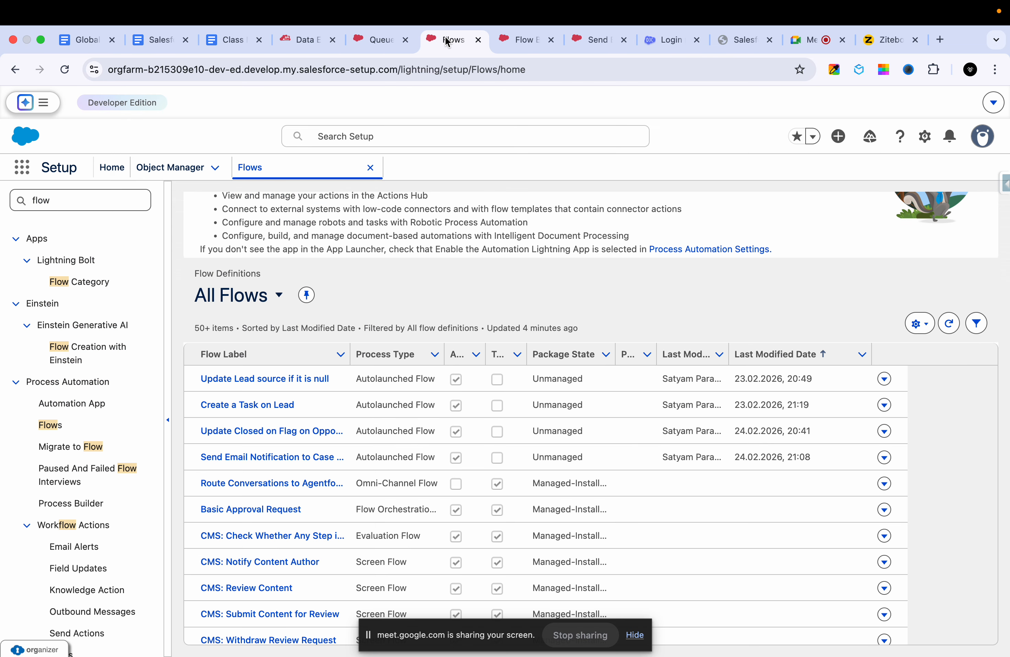
click(519, 39)
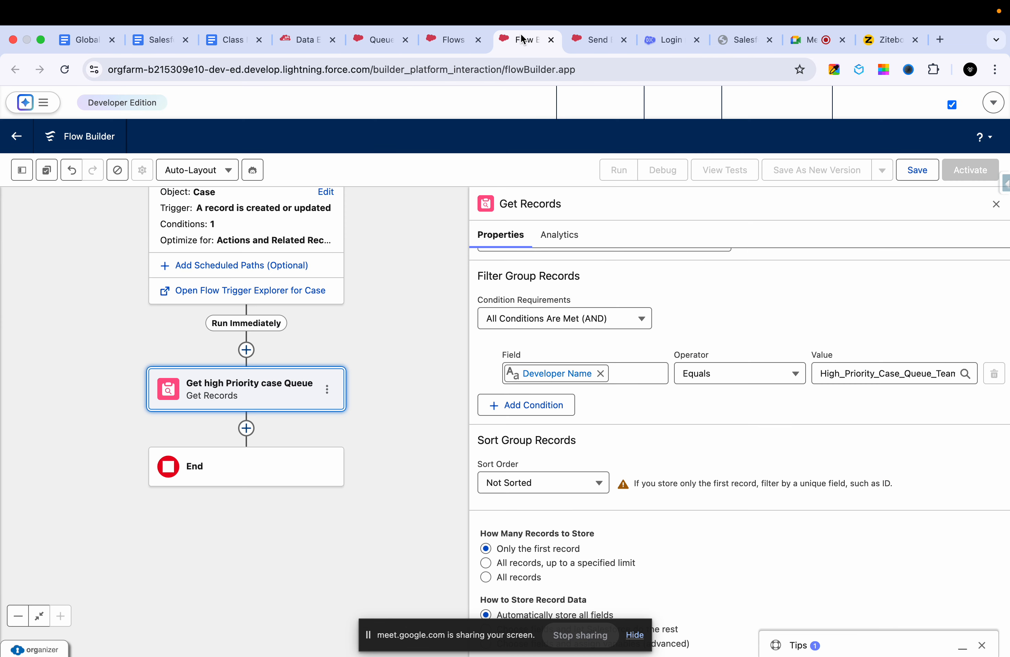
- Add a second Get Records element directly after the Get high Priority case Queue element
click(246, 428)
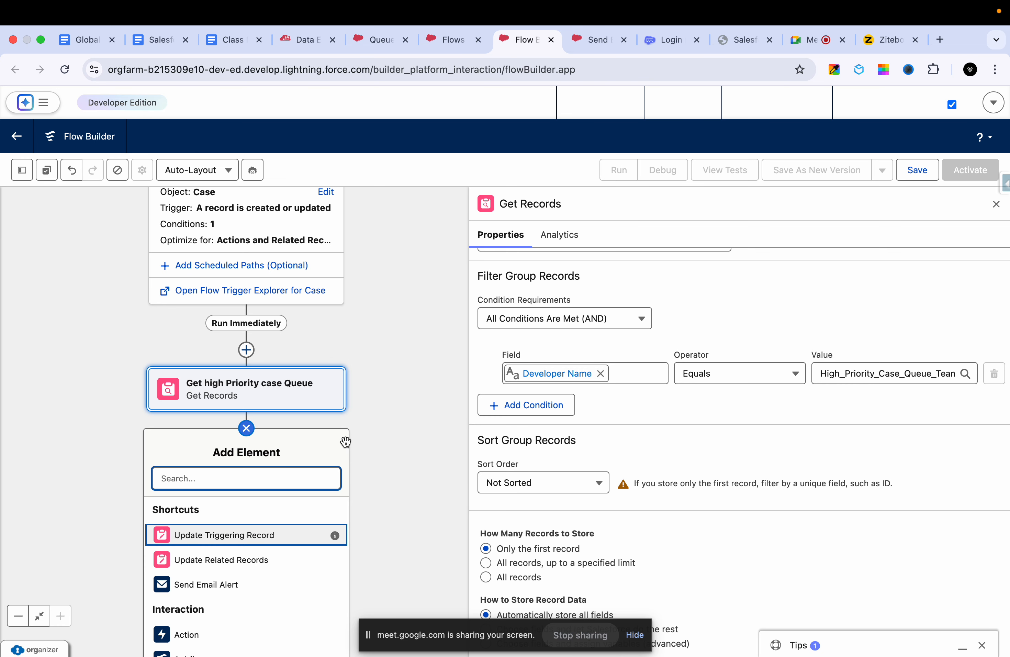
text(gd)
key(BackSpace)
key(BackSpace)
scroll(383, 405, down, 3)
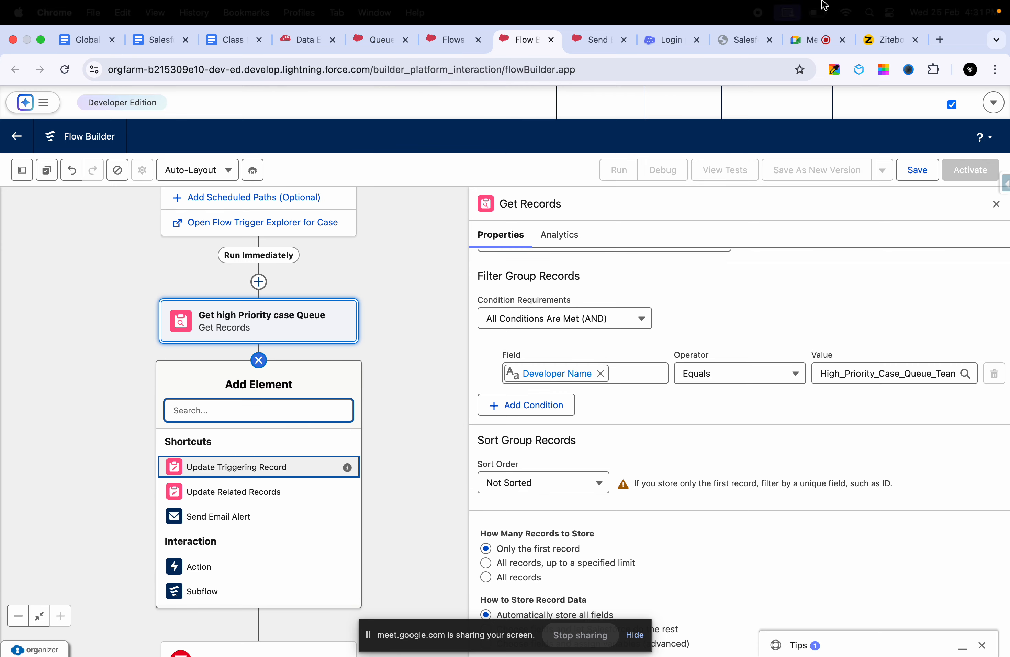
click(885, 39)
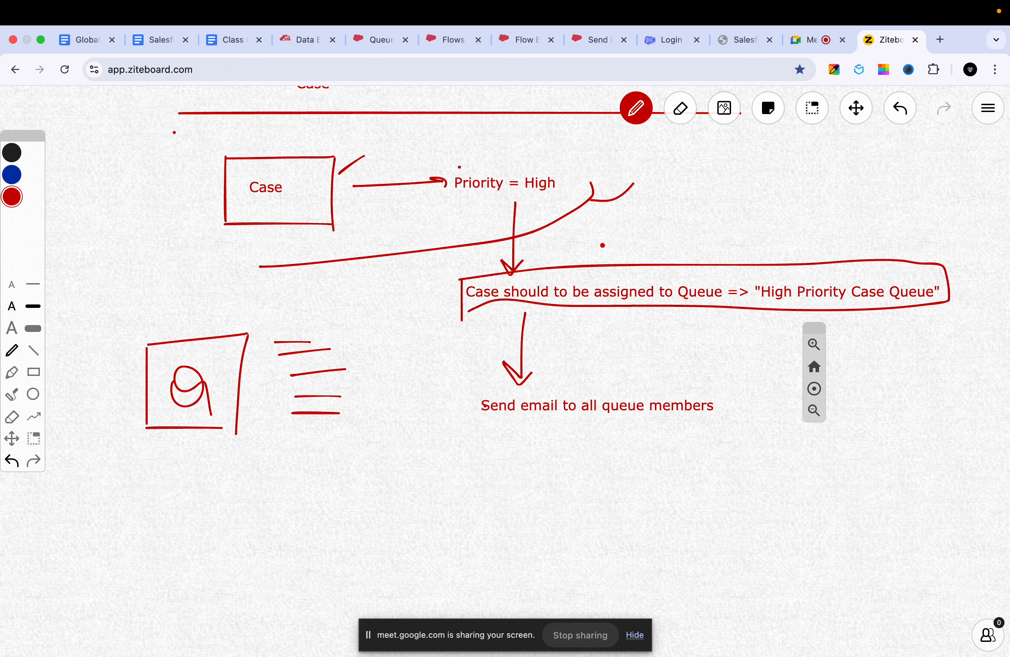
click(370, 41)
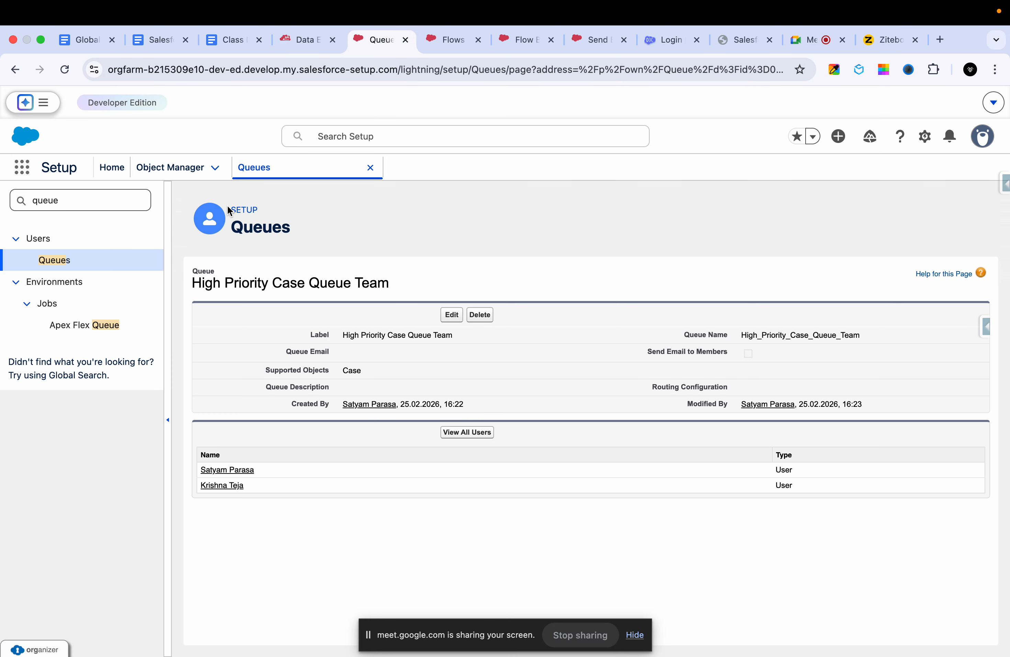
drag(193, 276, 430, 356)
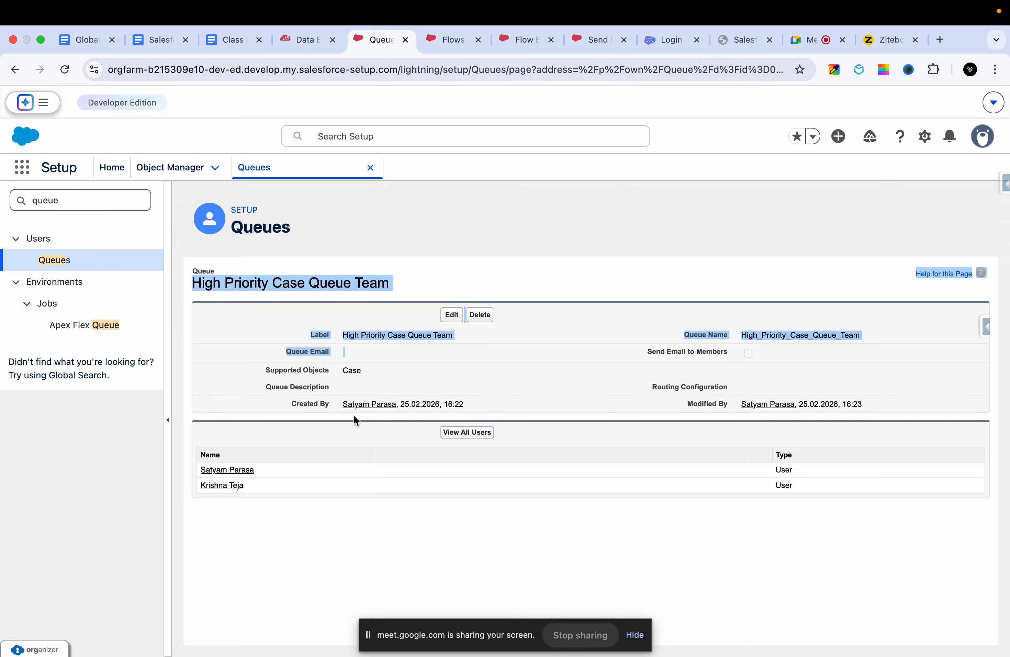
click(268, 508)
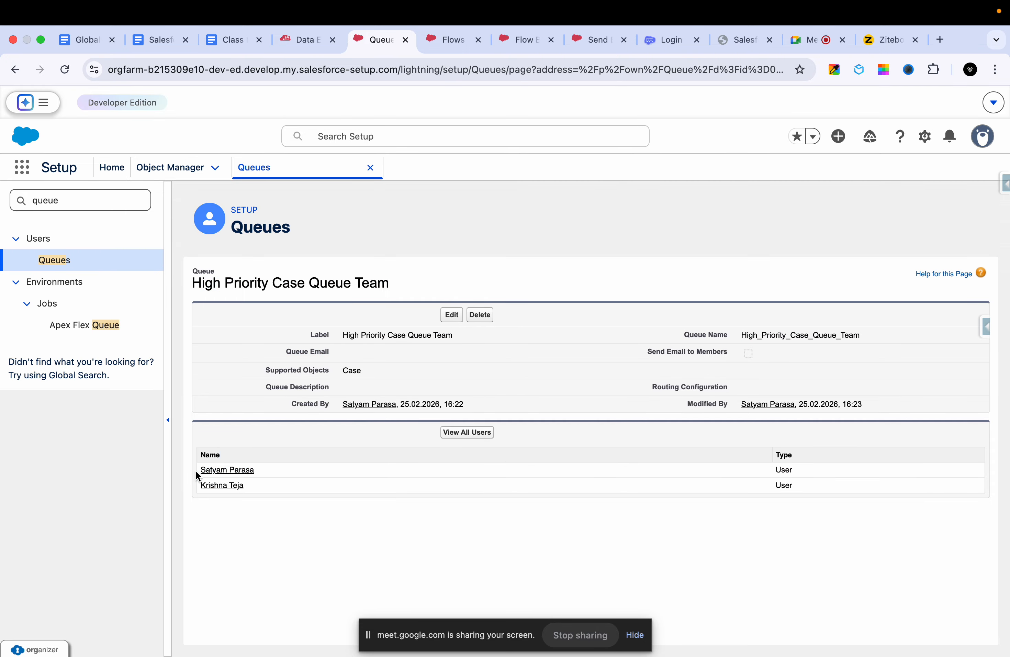
click(449, 41)
click(523, 39)
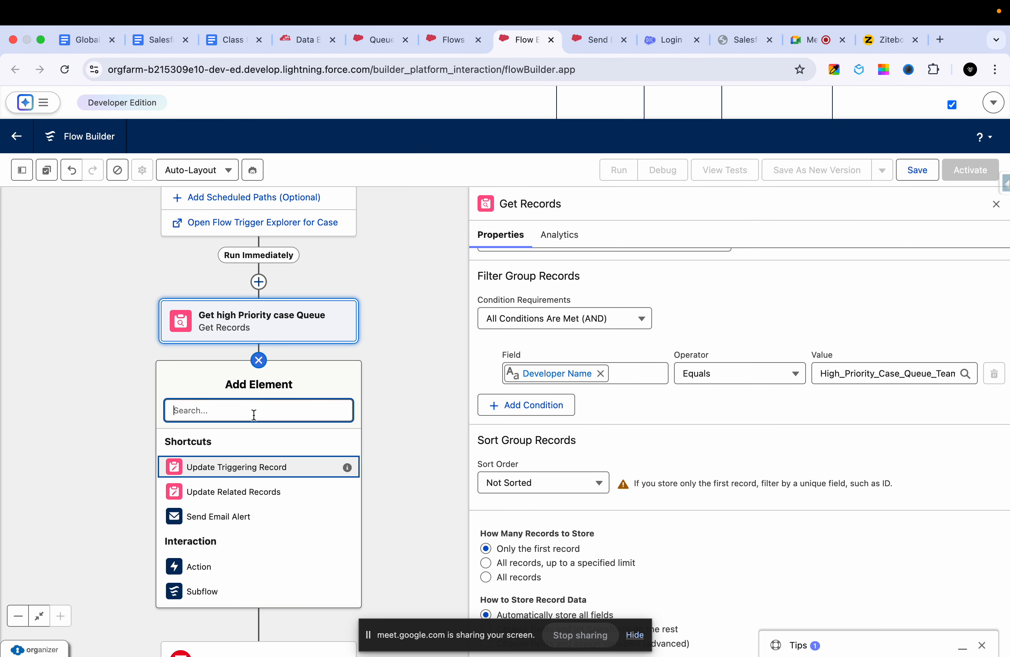
text(get)
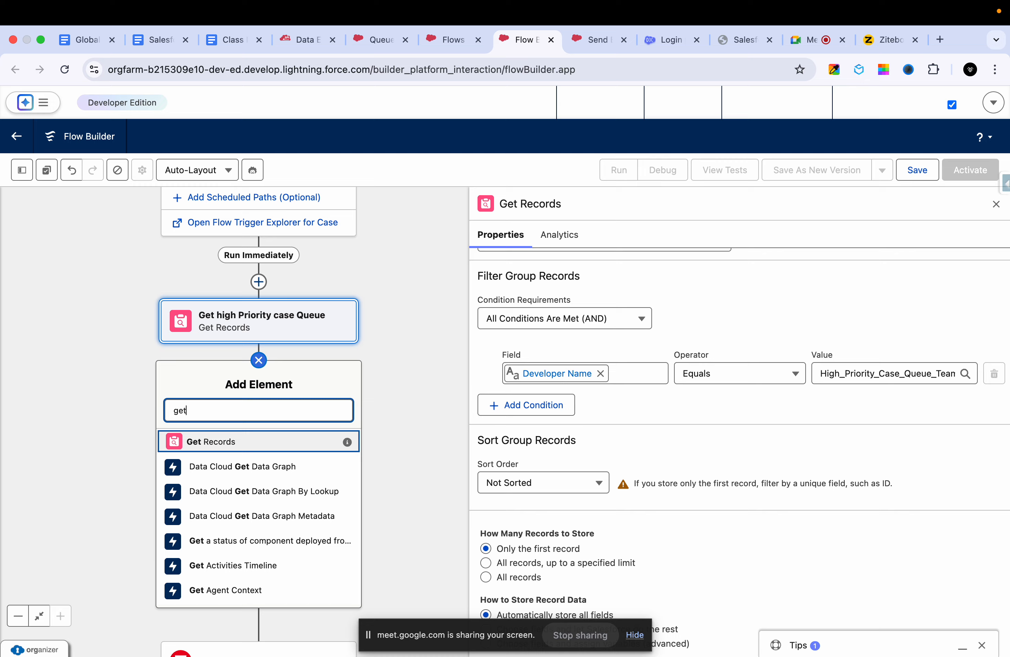
click(213, 445)
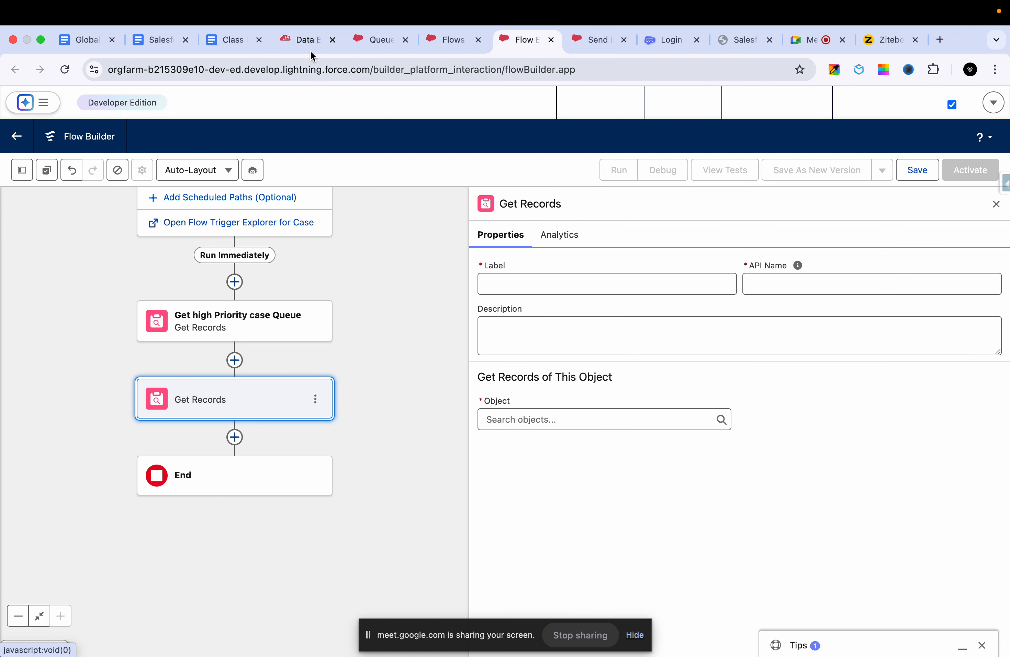
- Duplicate the Salesforce Inspector data export page and change the copy's query to SELECT Id FROM GroupMember
click(298, 37)
right_click(297, 37)
click(318, 128)
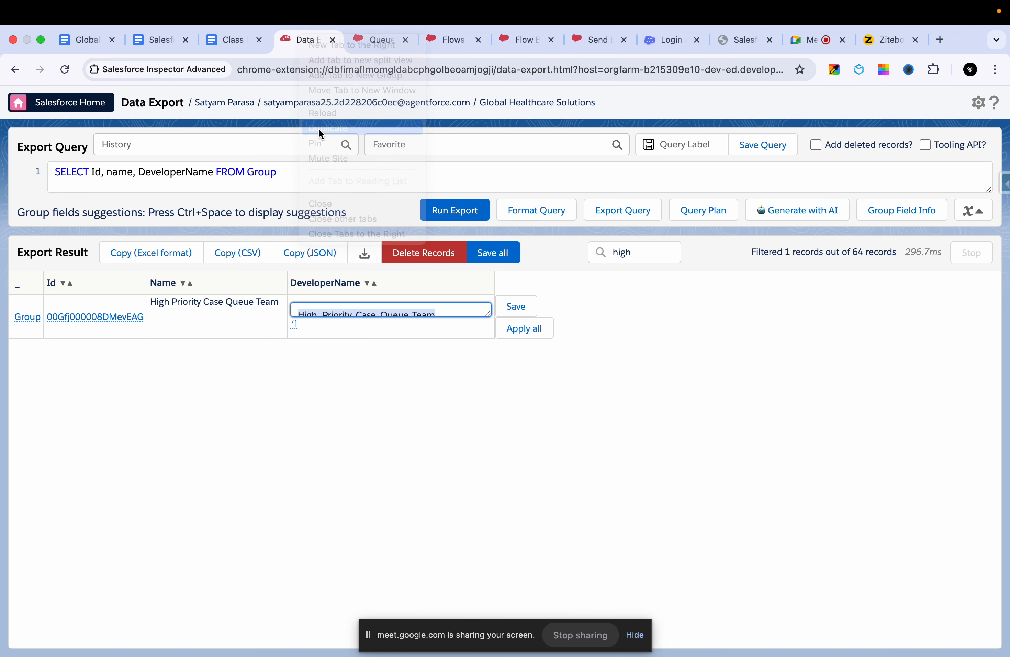
double_click(149, 172)
key(BackSpace)
key(BackSpace)
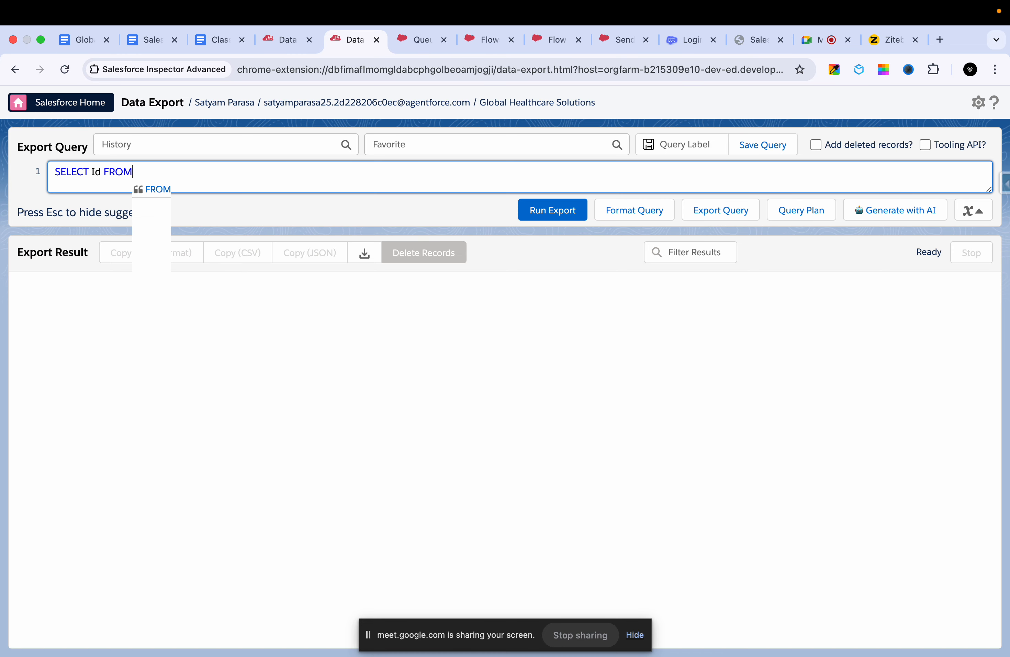
text(group)
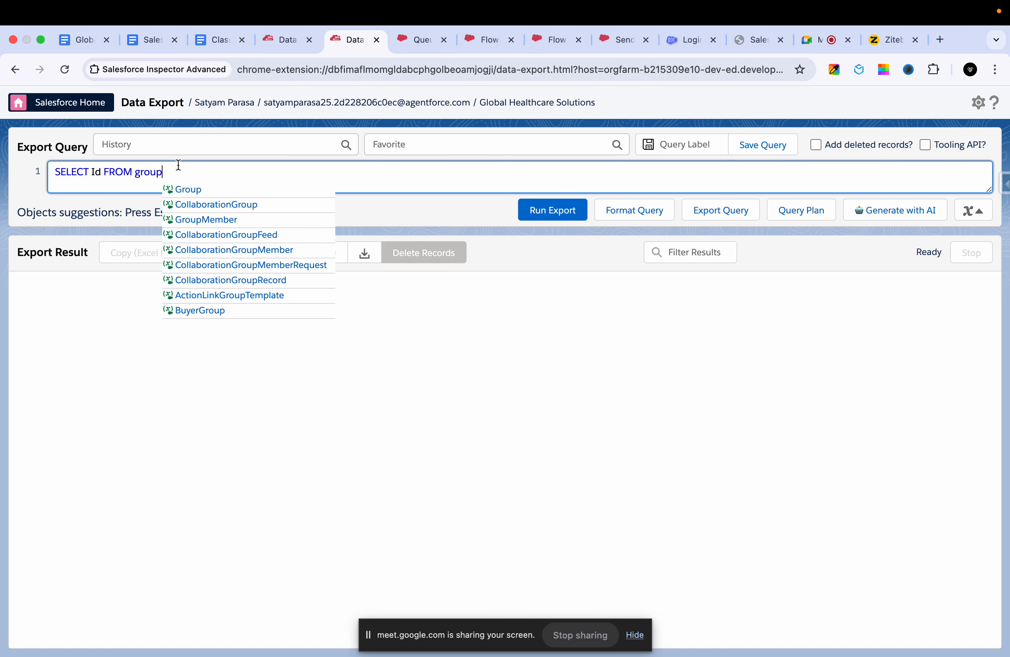
click(206, 219)
click(280, 43)
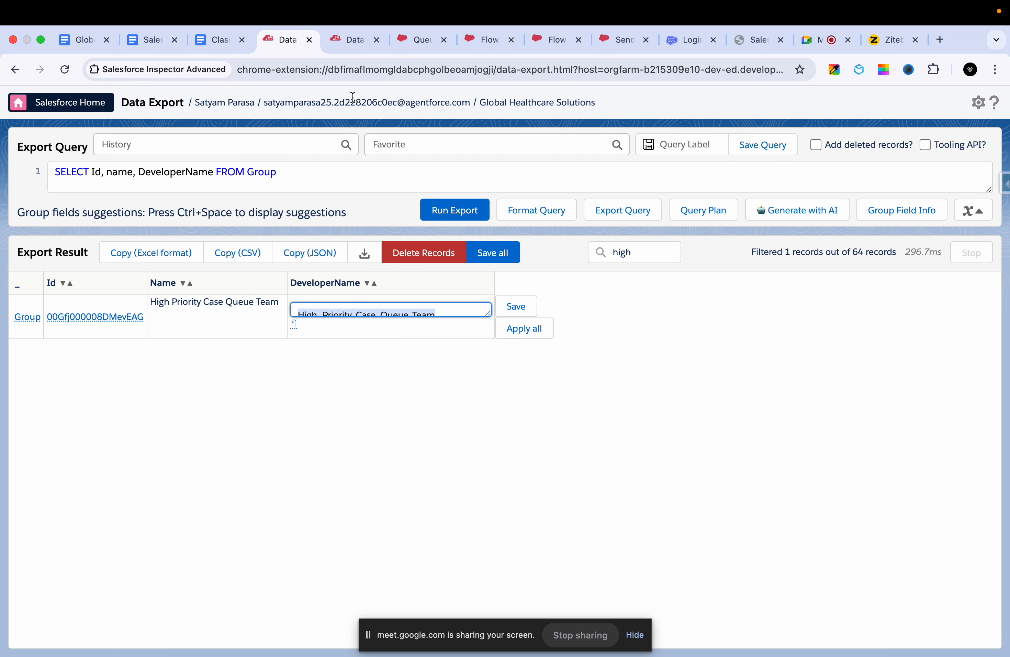
click(345, 40)
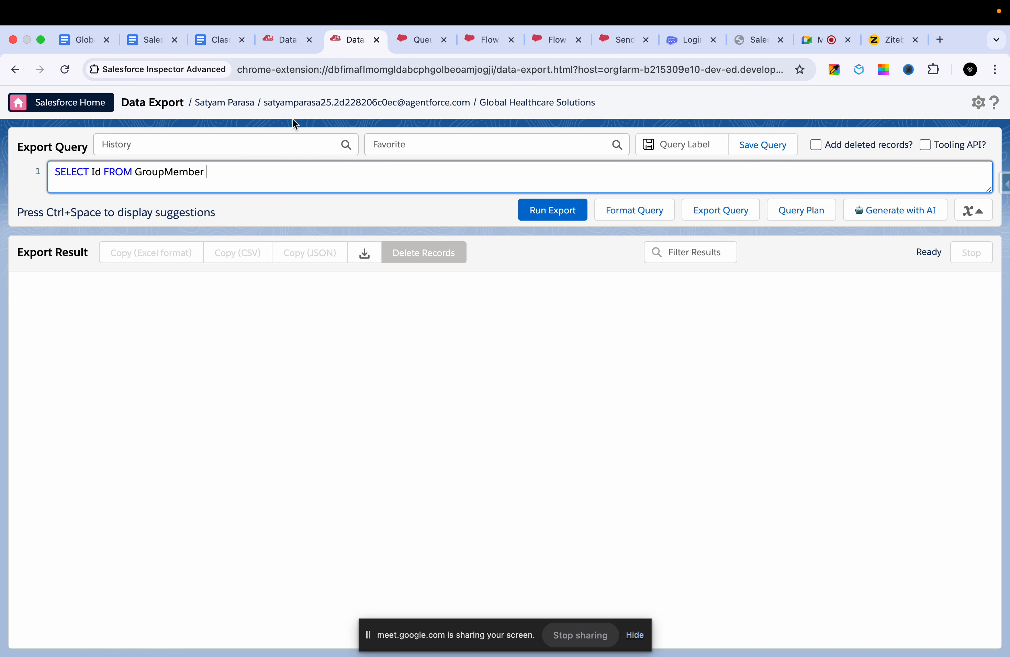
- Append a where GroupId = condition to the GroupMember query
double_click(169, 171)
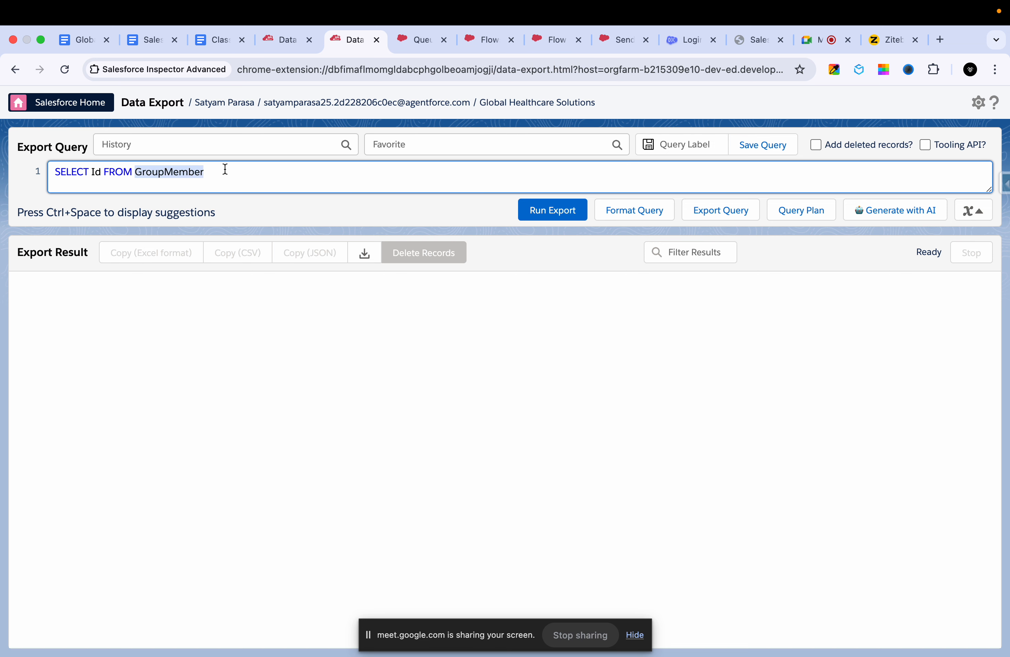
click(100, 172)
click(251, 176)
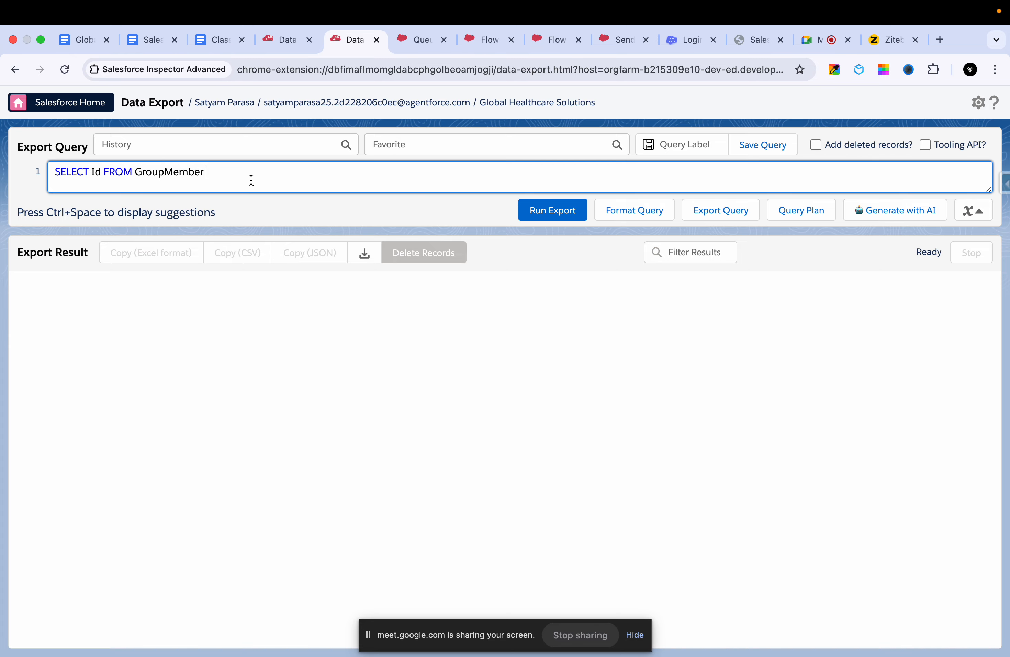
text(where gr)
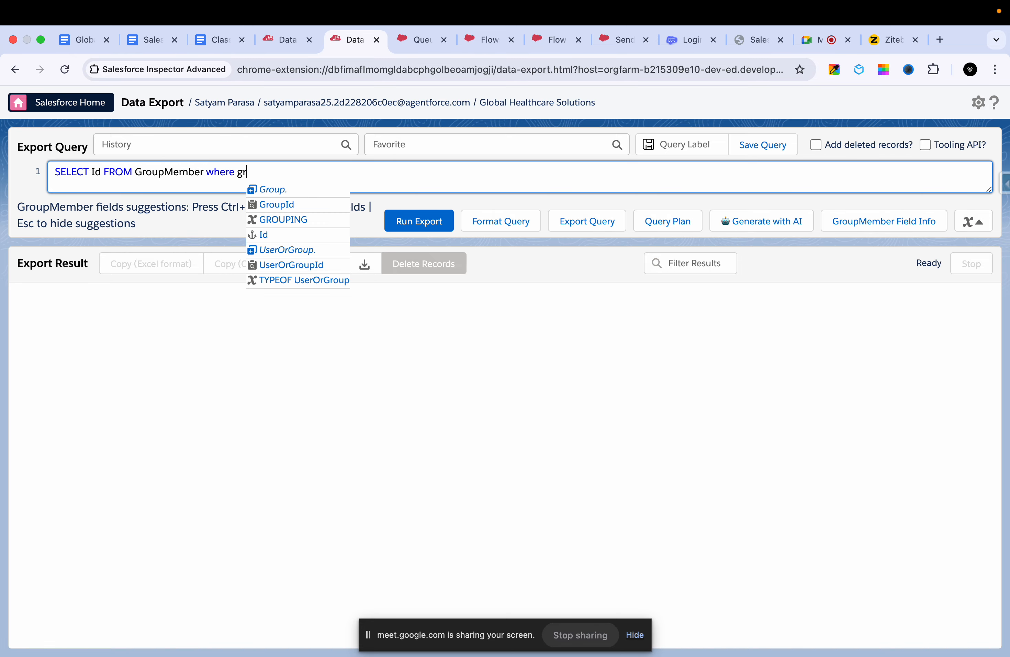
key(Down)
key(Return)
text(=)
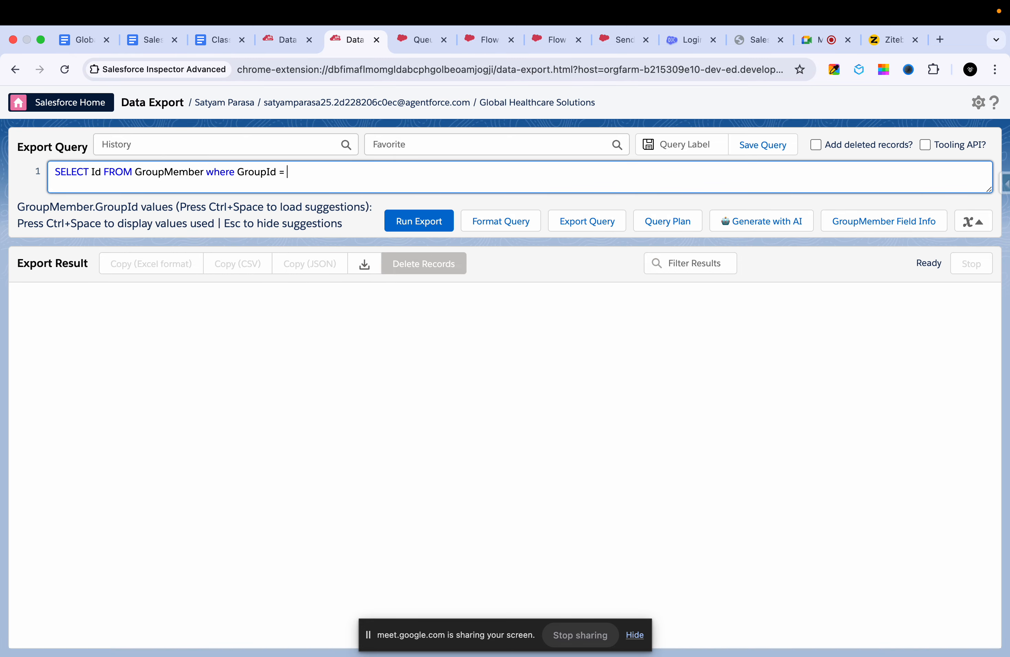
- Copy the High Priority Case Queue Team's Id from the Group export into the GroupId condition in quotes and run the query
click(272, 36)
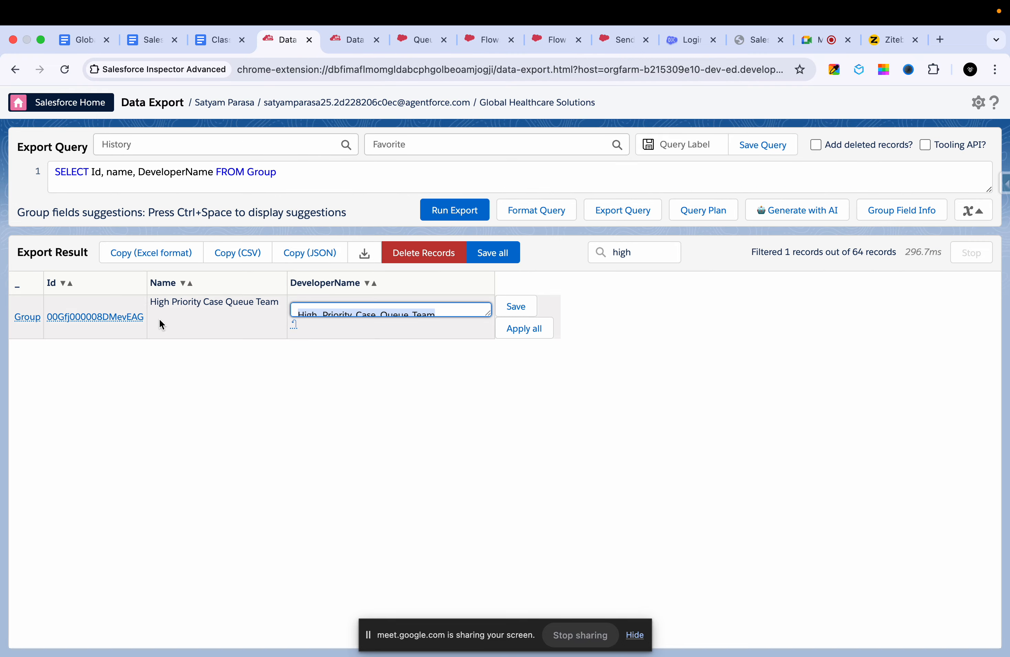
drag(145, 318, 47, 321)
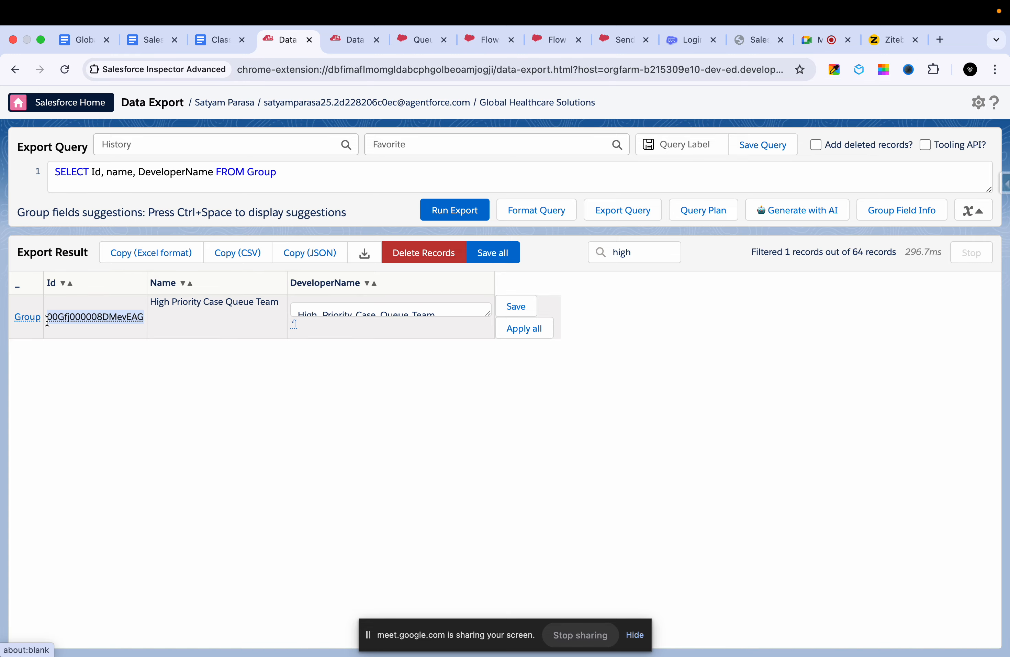
key(ctrl+c)
click(349, 32)
text(')
key(ctrl+v)
text(')
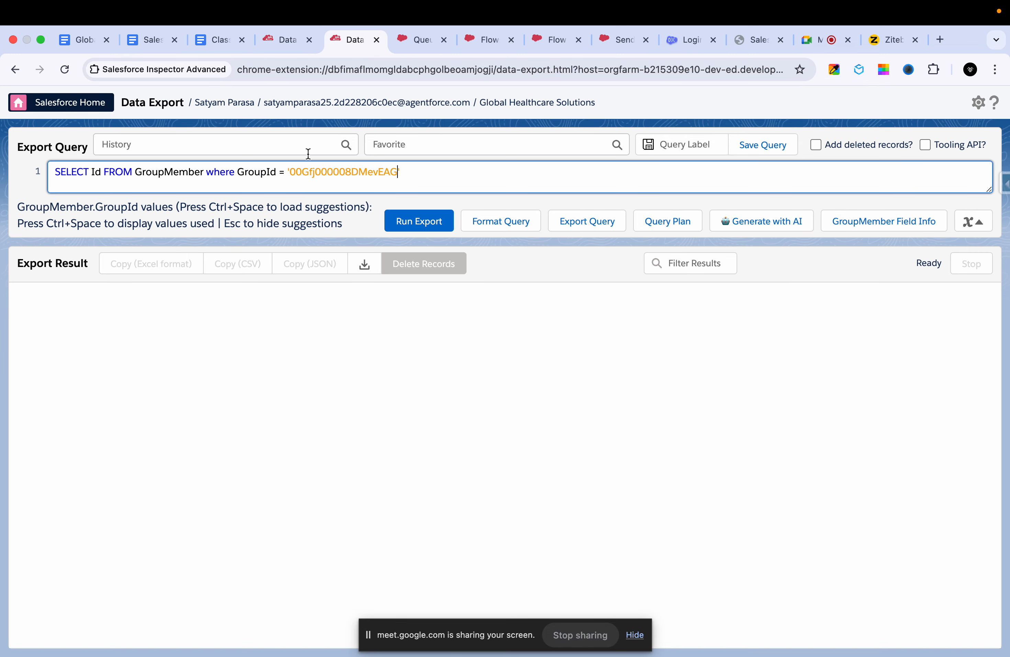
click(416, 218)
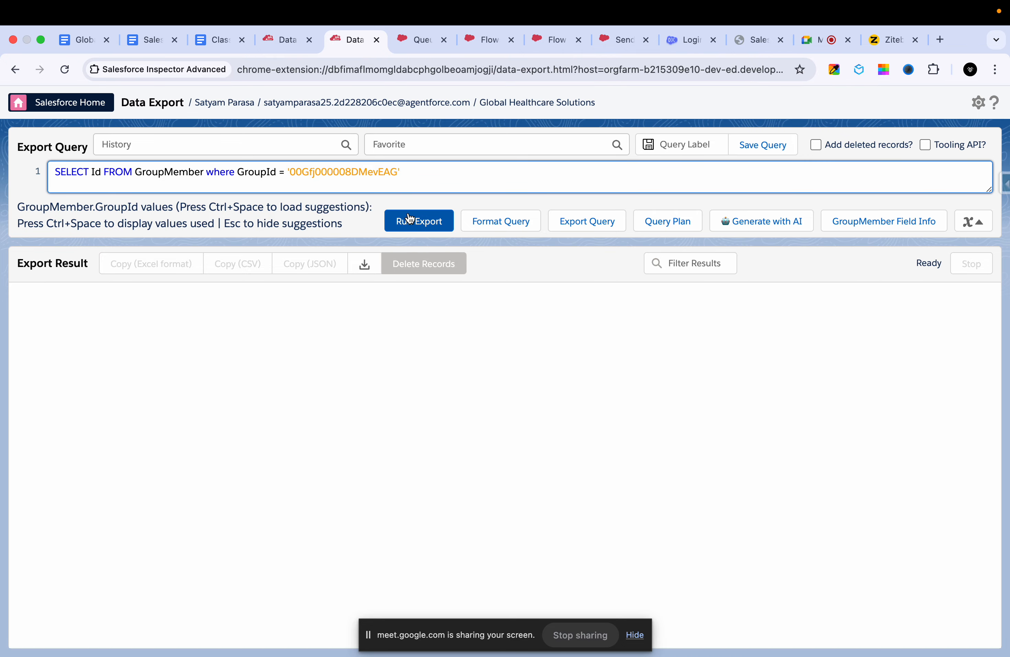
- Add the UserOrGroup.Name field after Id in the GroupMember query and run the export
click(100, 175)
text(, na)
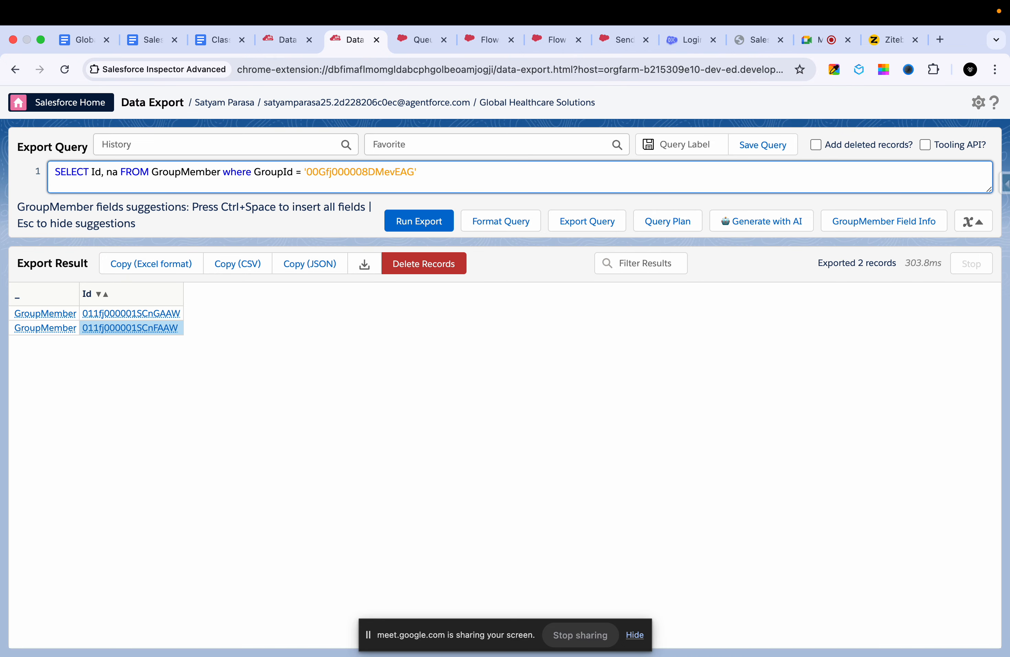
key(BackSpace)
key(BackSpace)
text(us)
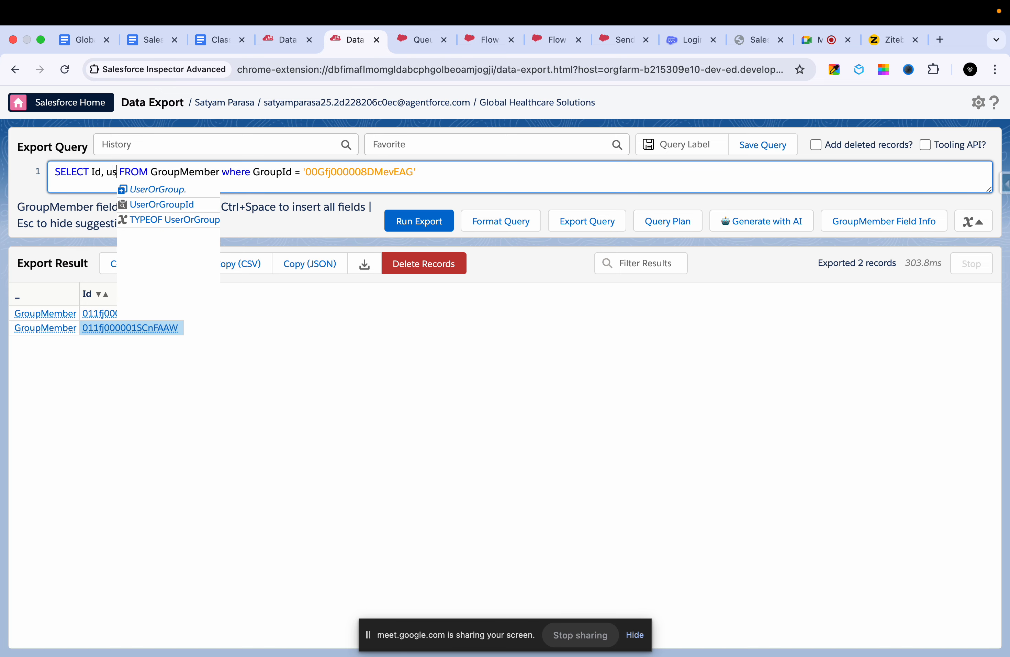
click(157, 189)
text(name)
click(219, 193)
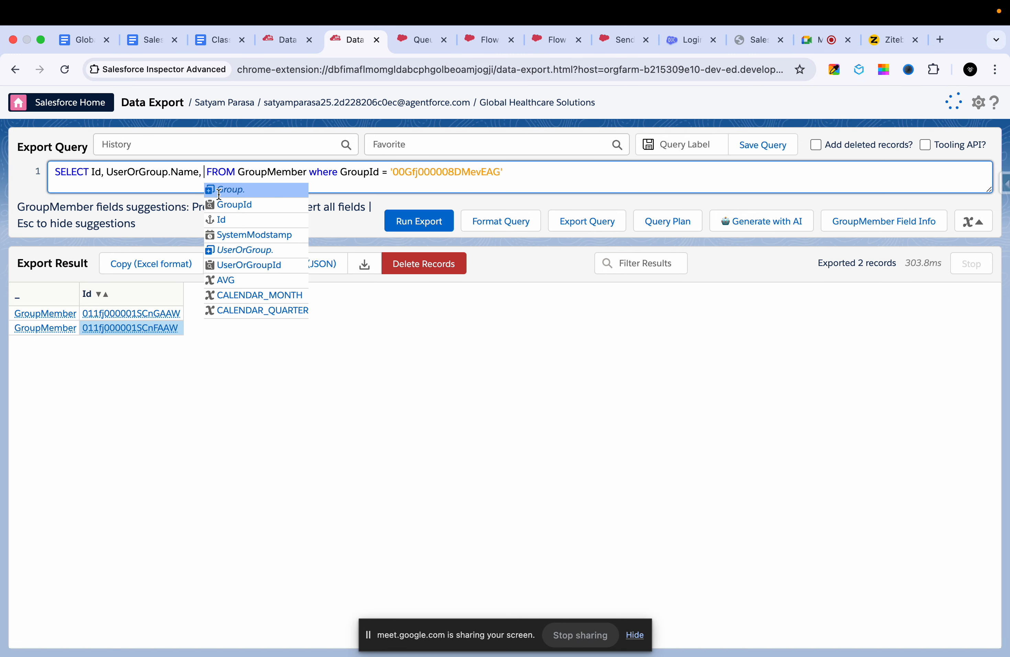
key(BackSpace)
key(BackSpace)
click(415, 229)
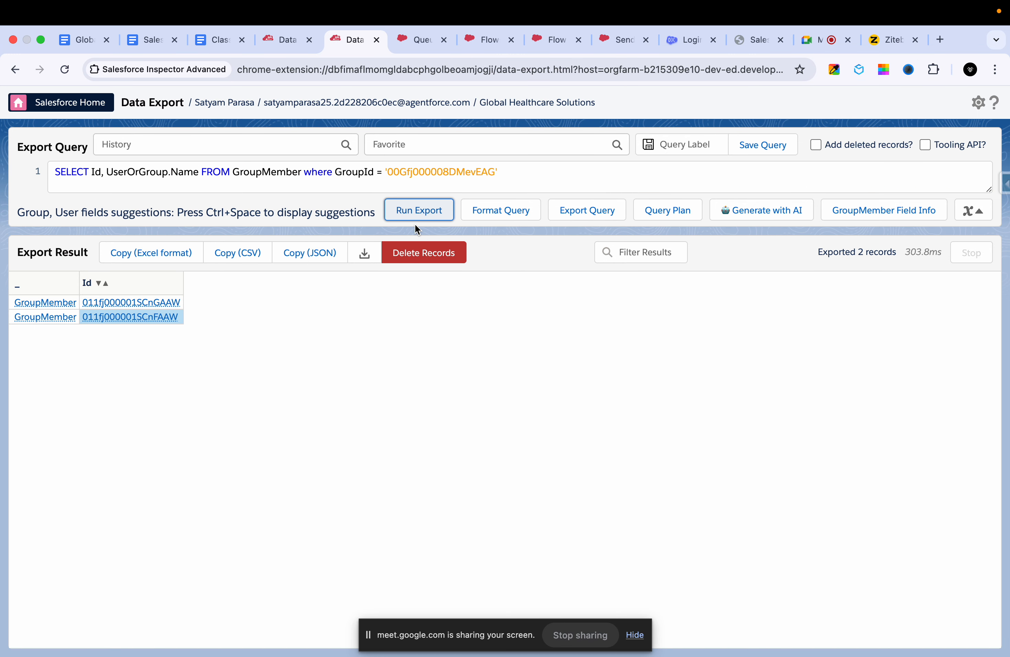
click(417, 219)
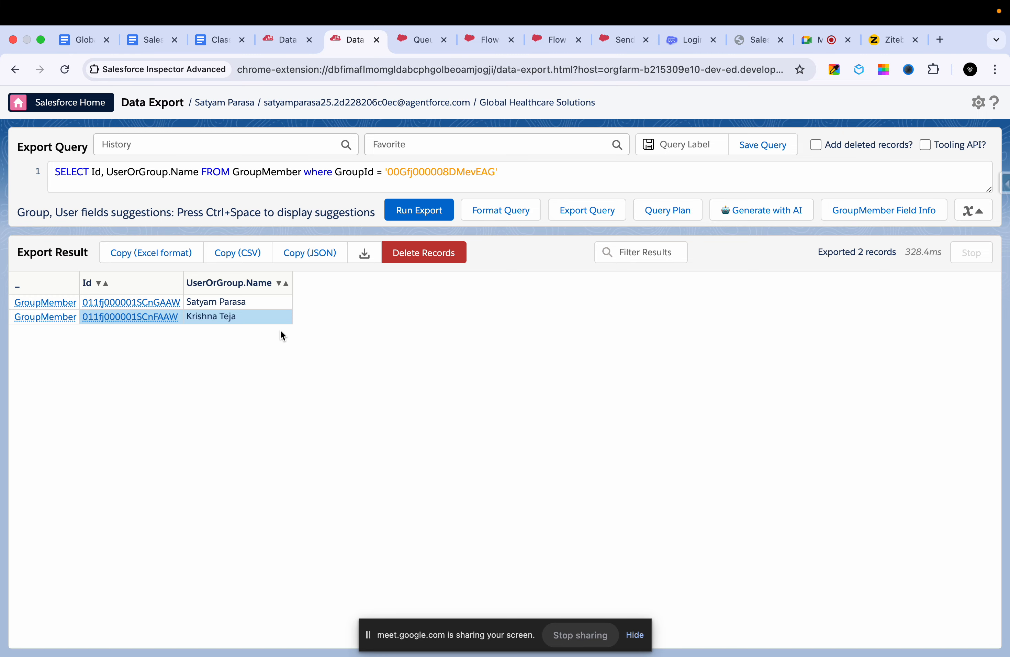
- Compare the exported member names with the members listed on the High Priority Case Queue Team's setup page
drag(280, 330, 255, 318)
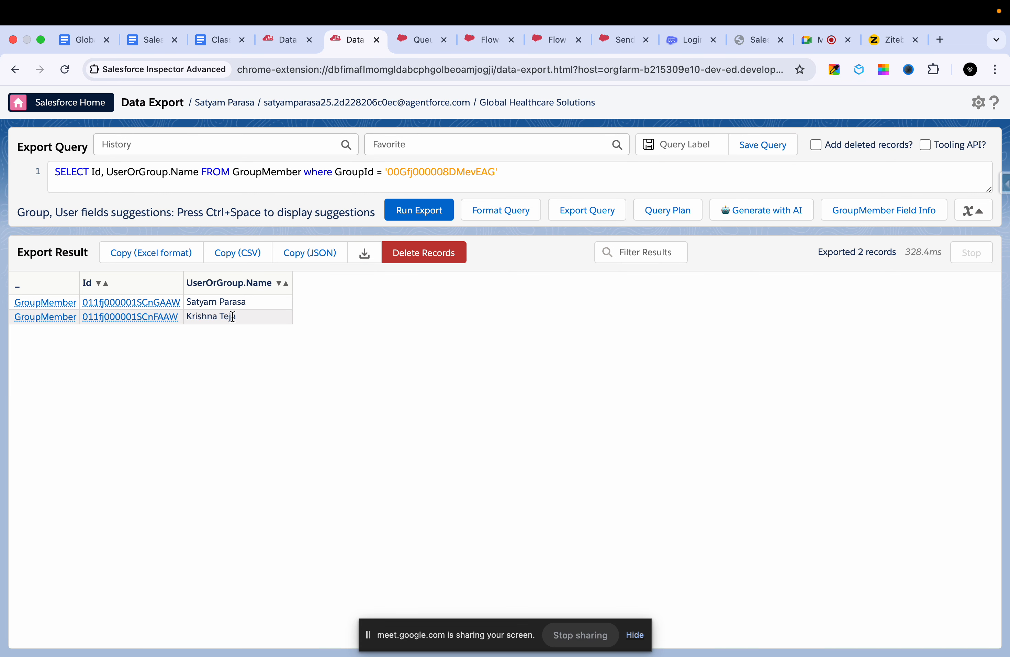
click(233, 316)
click(421, 45)
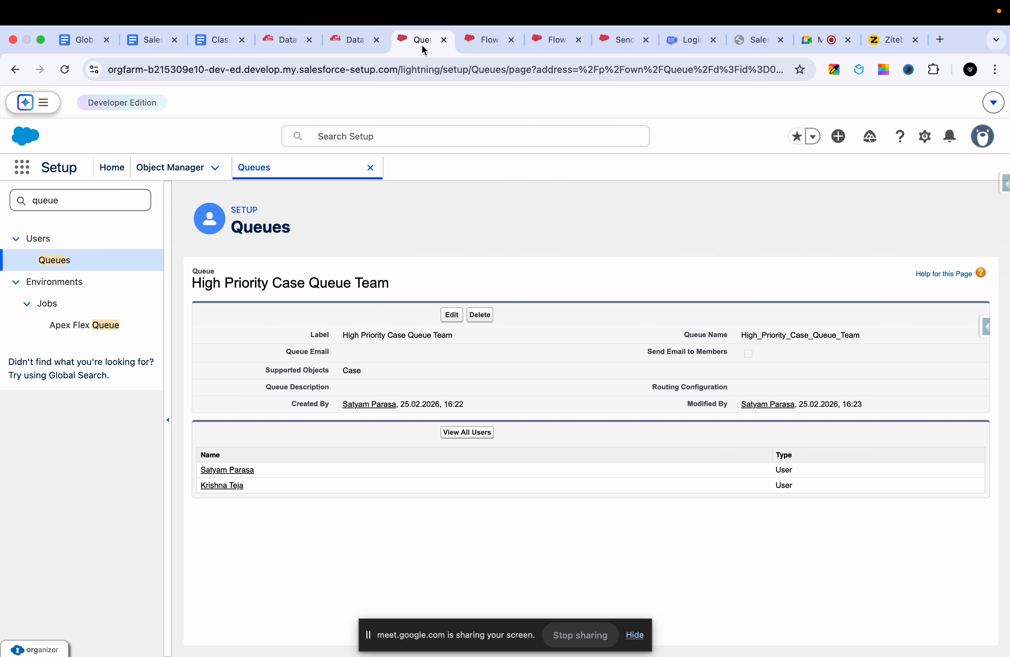
- Return to the flow in Flow Builder and add an Assignment element directly after the Get high Priority case Queue element
click(486, 40)
click(555, 40)
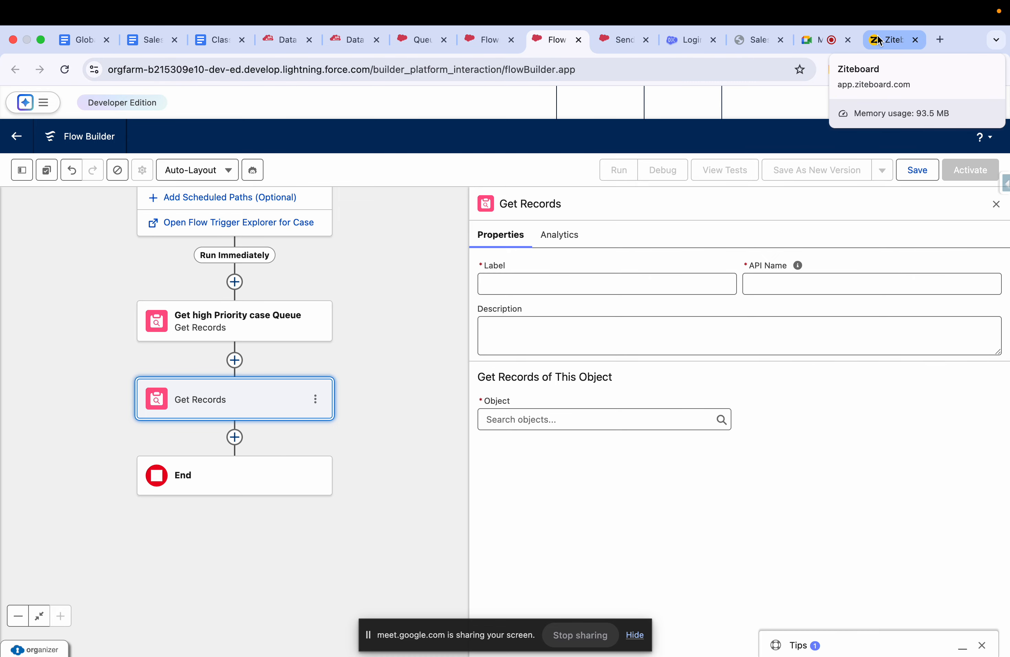
click(234, 360)
text(assi)
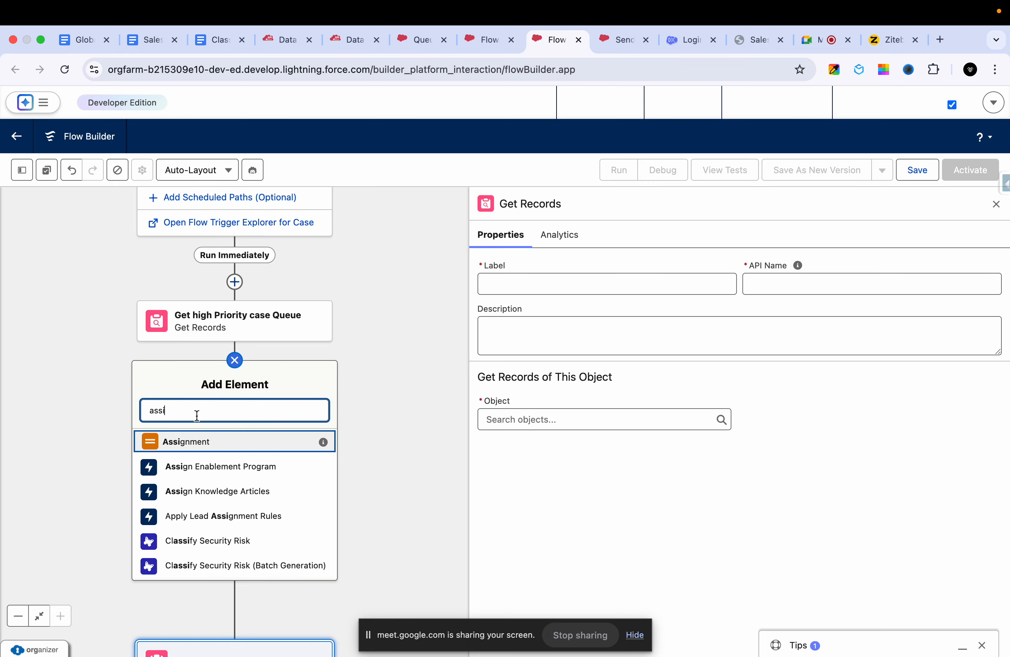
click(204, 446)
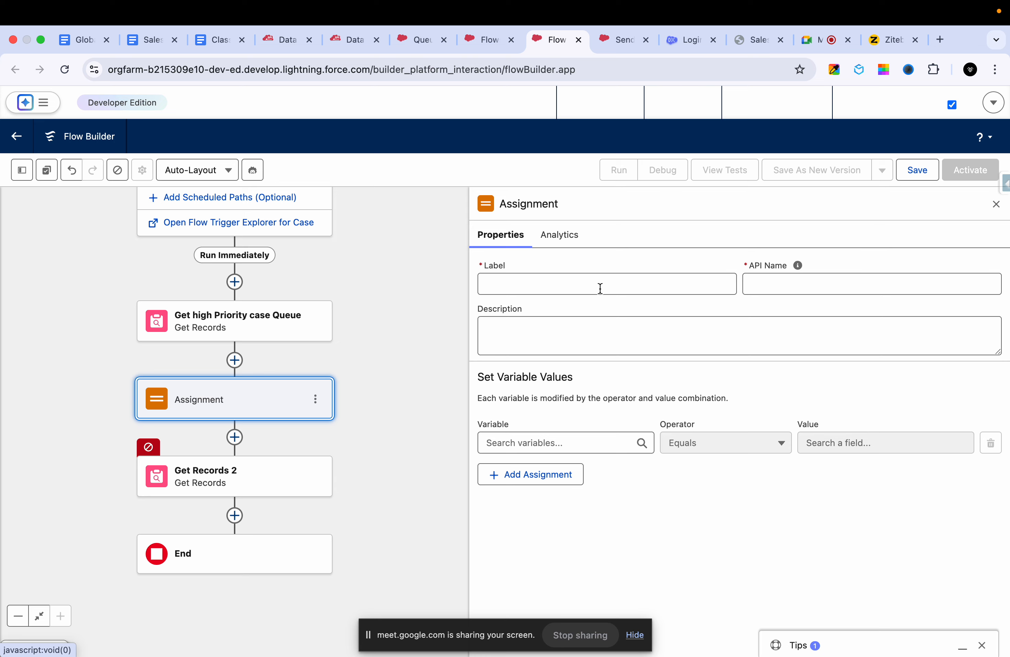
- Label the new Assignment element "Assign Case to Queue" with the API name Assign_Case_to_Queue
click(564, 292)
text(A)
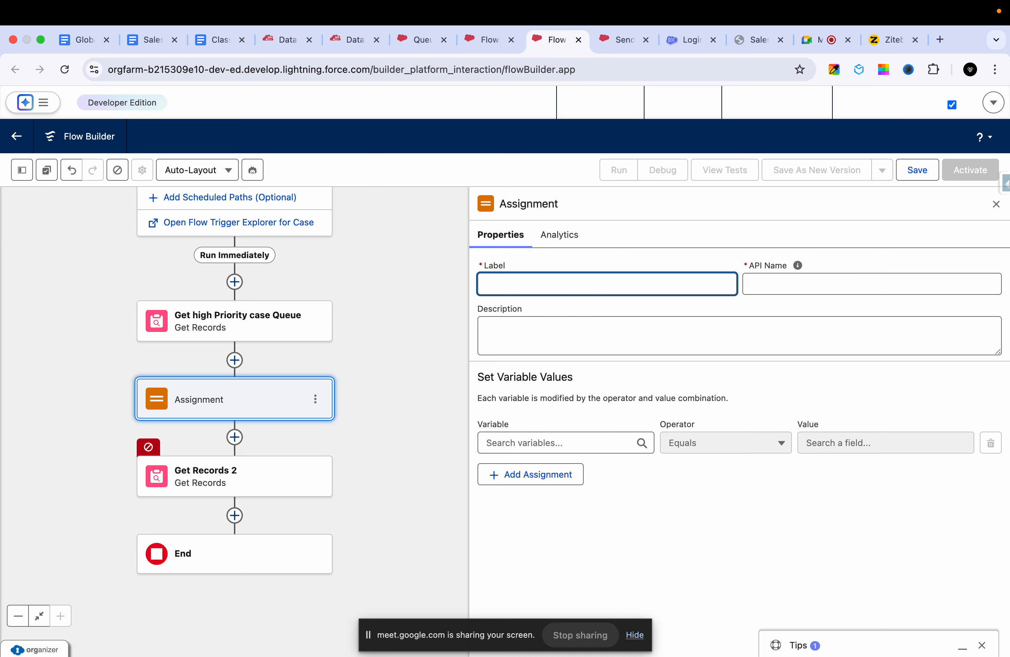
text(ssign)
key(BackSpace)
key(BackSpace)
key(BackSpace)
text(ssign )
text(Queue to )
text(ueue)
click(617, 332)
- Choose the triggering Case's Owner ID as the variable to set in the Assign Case to Queue element
click(575, 441)
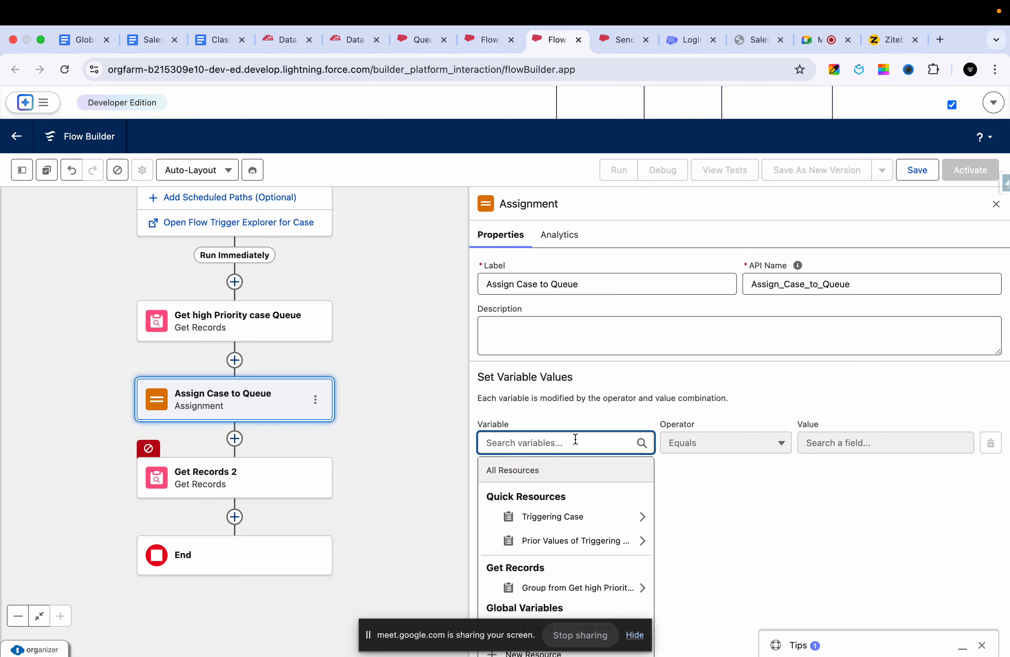
text(cas)
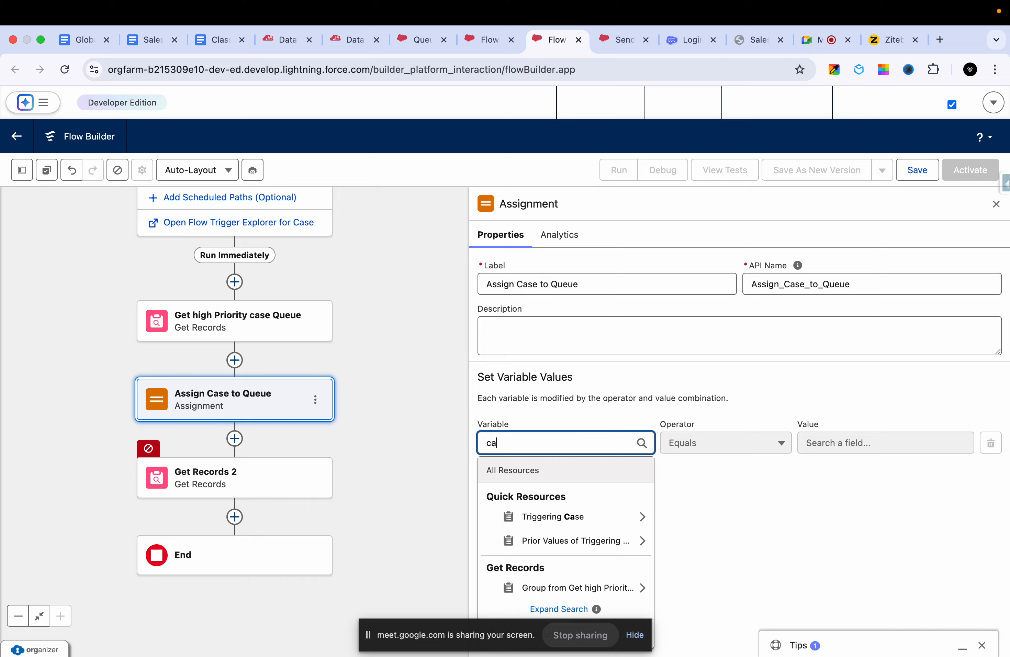
key(BackSpace)
key(BackSpace)
key(BackSpace)
click(560, 516)
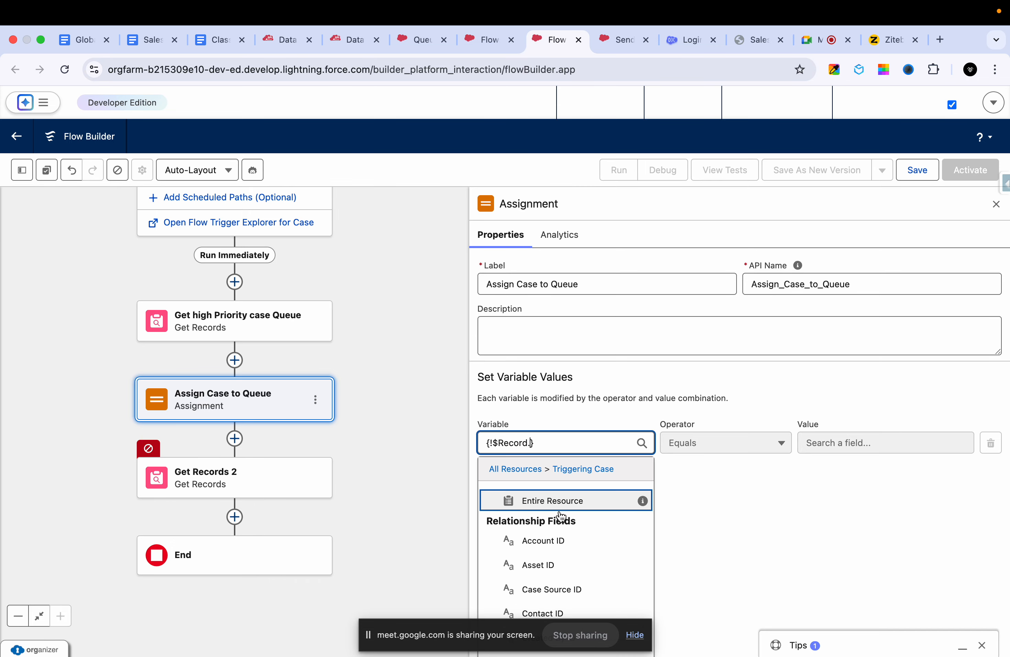
scroll(562, 537, down, 2)
text(onw)
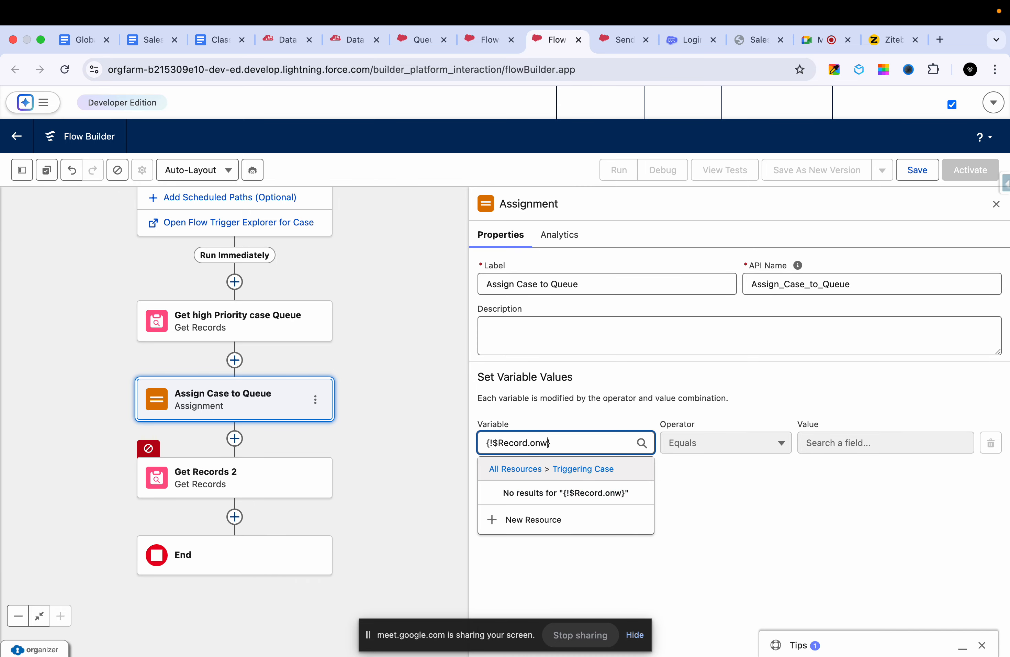
key(BackSpace)
key(BackSpace)
text(wn)
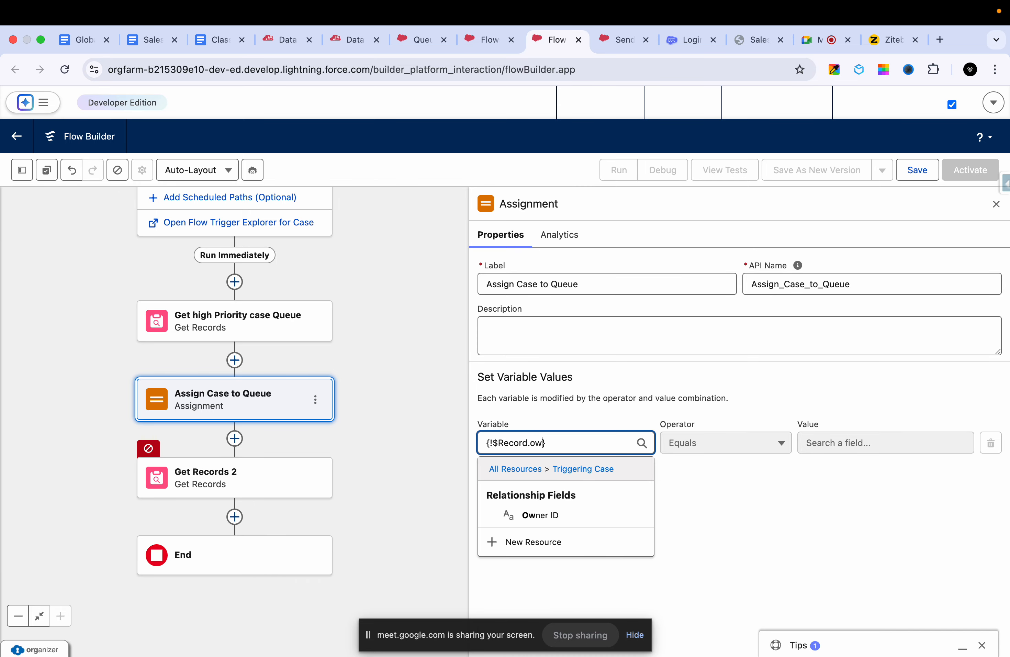
click(571, 514)
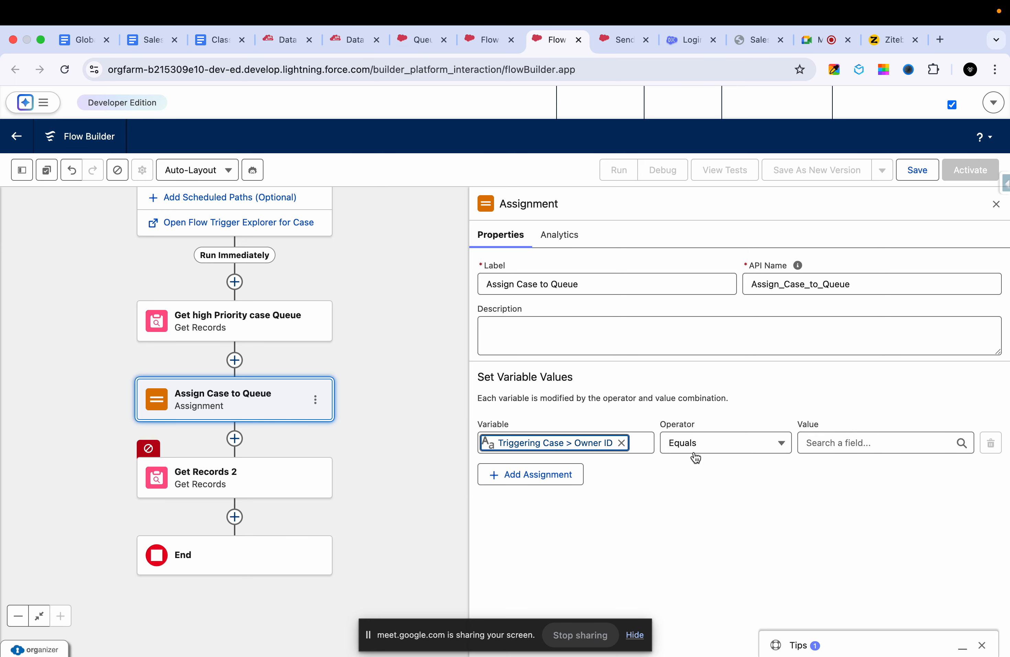
- Set the Owner ID assignment's value to the Group ID from the Get high Priority case Queue record
click(846, 441)
scroll(838, 582, down, 2)
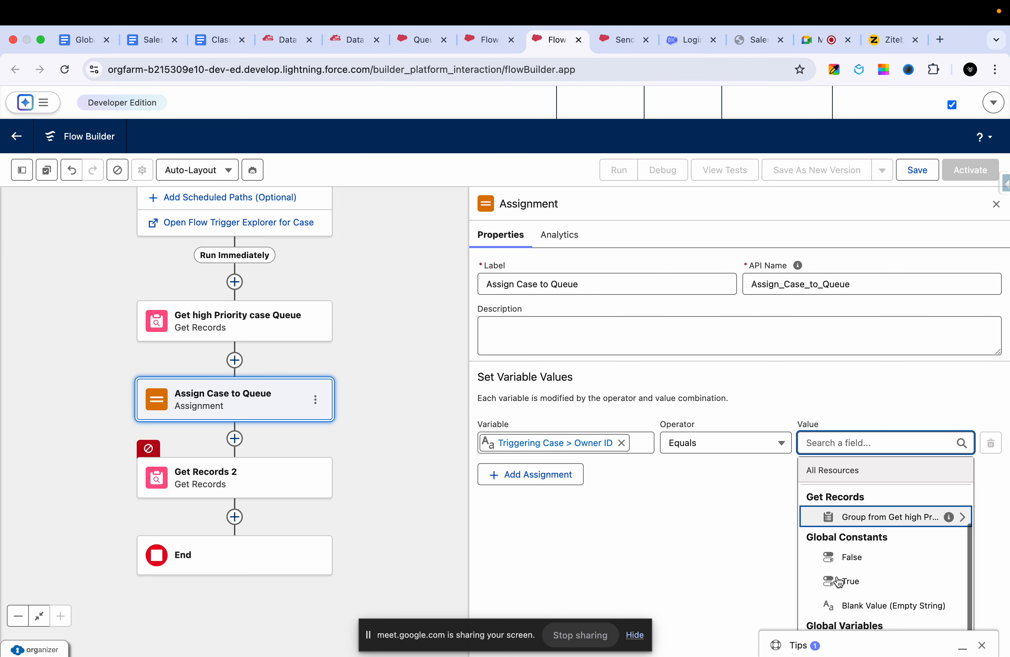
click(884, 509)
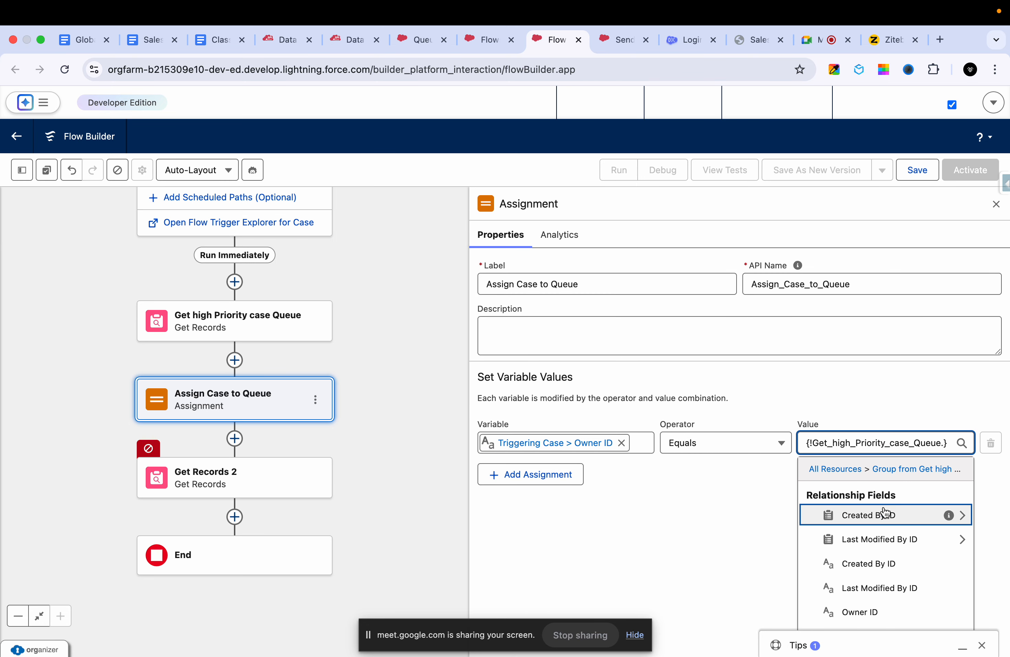
text(Id)
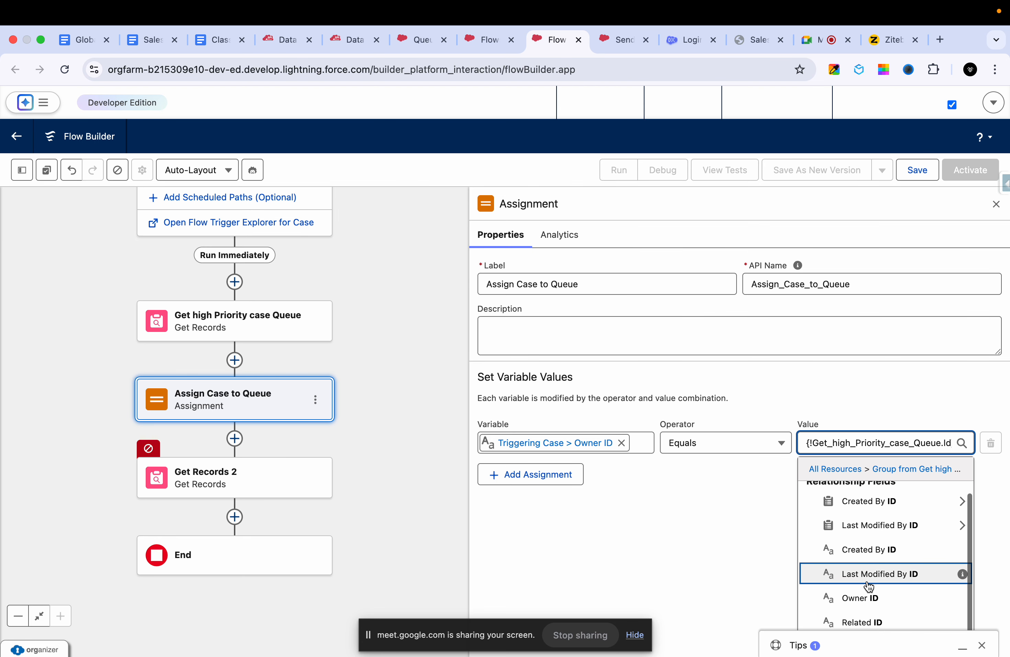
key(BackSpace)
key(BackSpace)
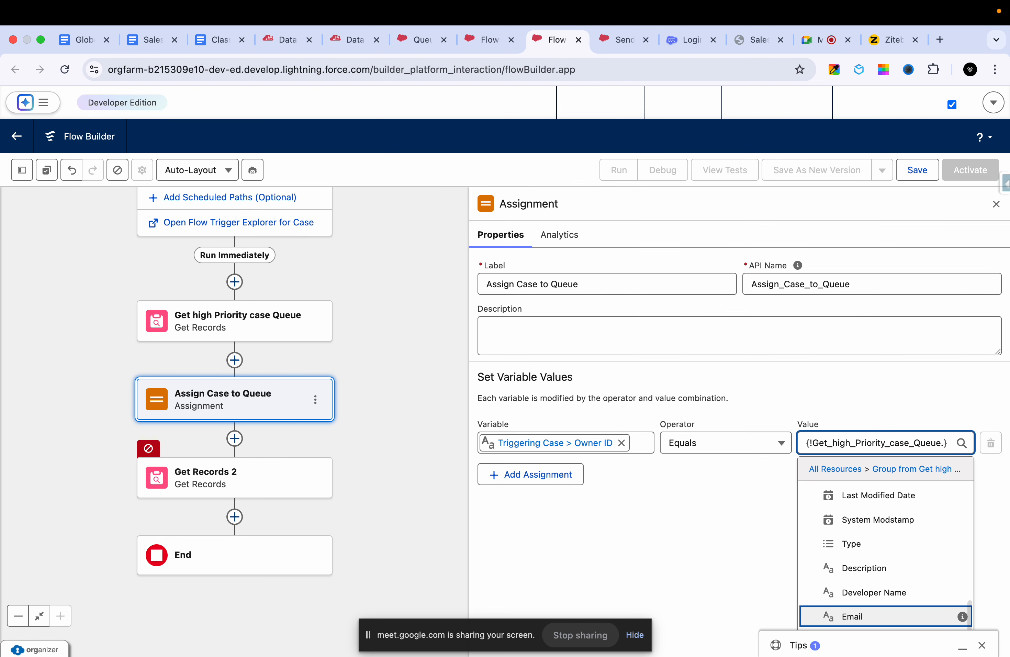
text(gr)
click(863, 515)
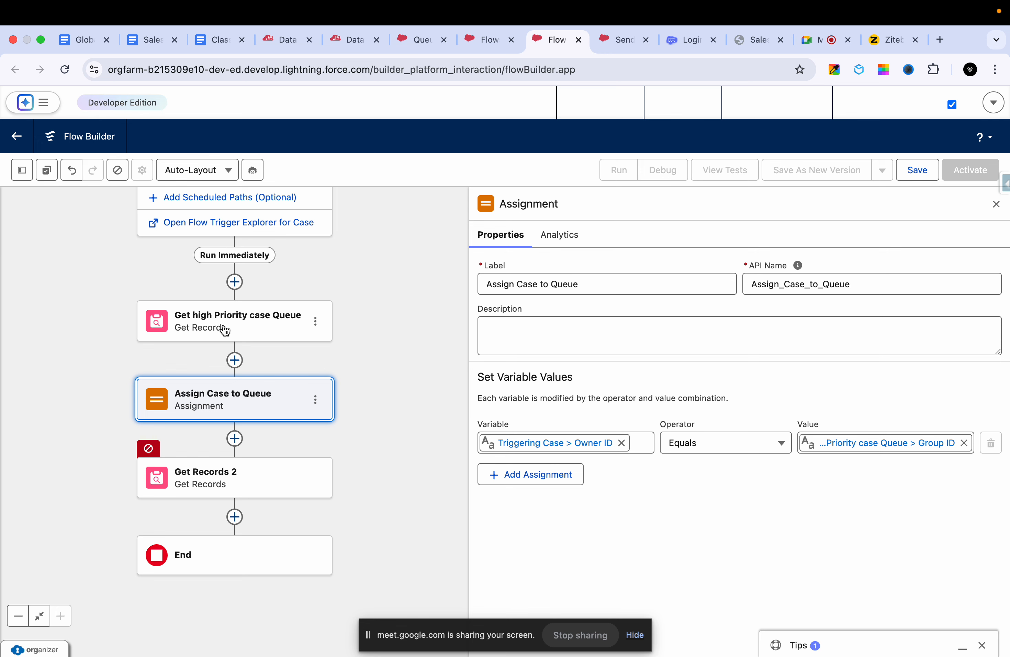
- Review the flow's start trigger and entry conditions, the Get high Priority case Queue filter and the Assign Case to Queue assignment
drag(390, 268, 383, 413)
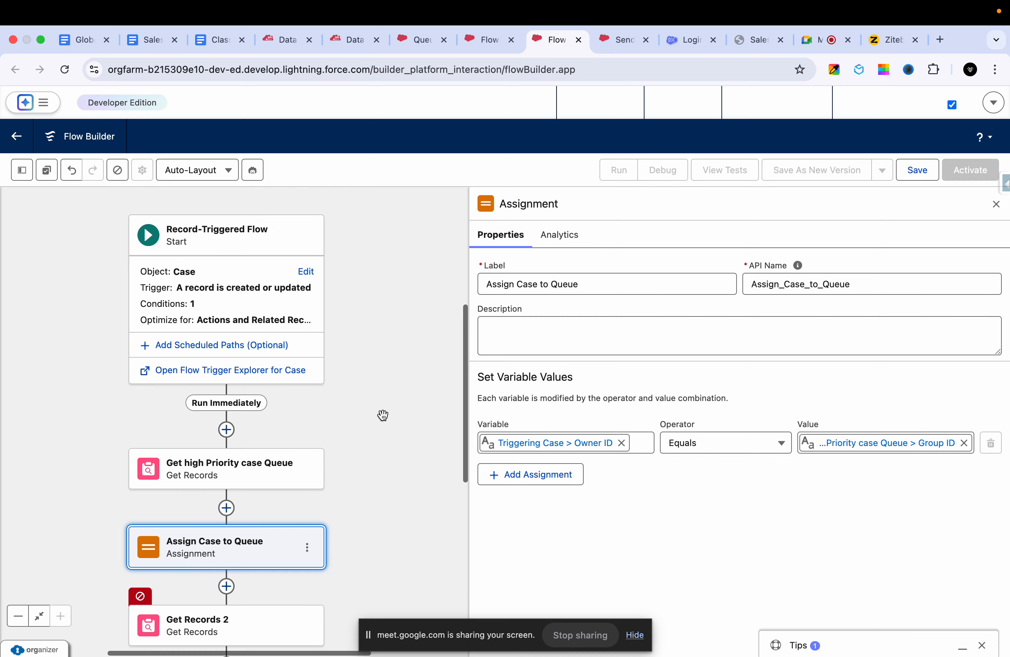
click(304, 268)
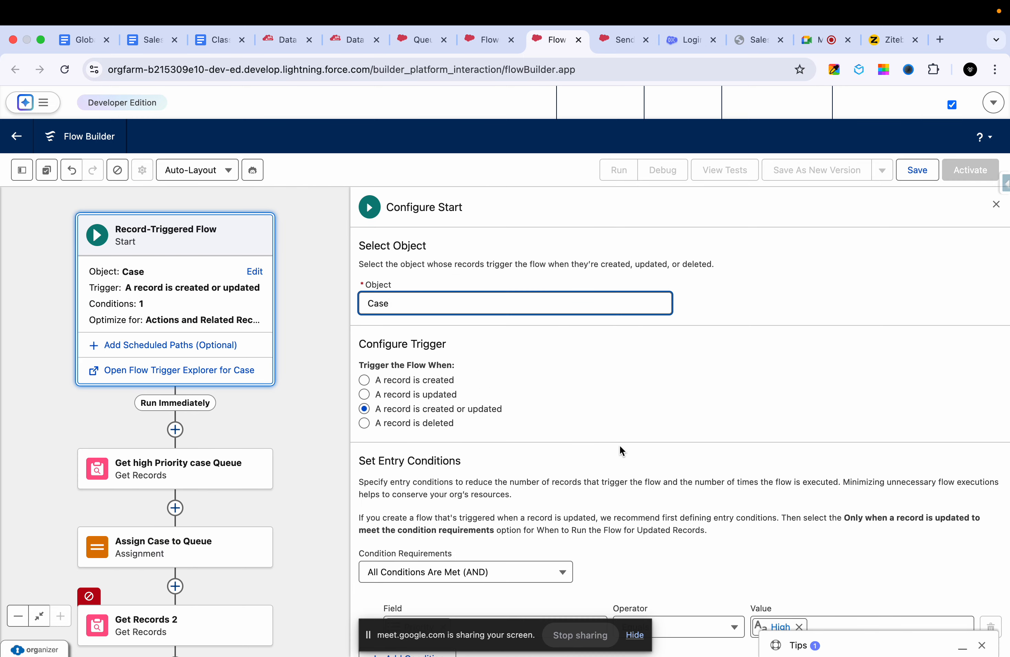
scroll(620, 445, down, 5)
scroll(614, 448, down, 3)
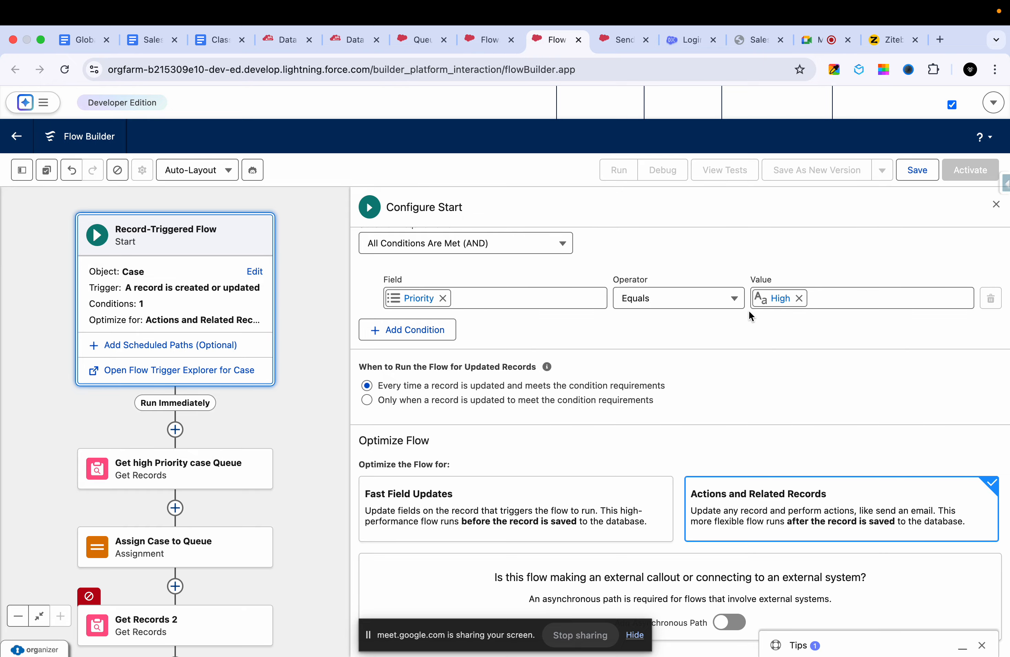
click(996, 205)
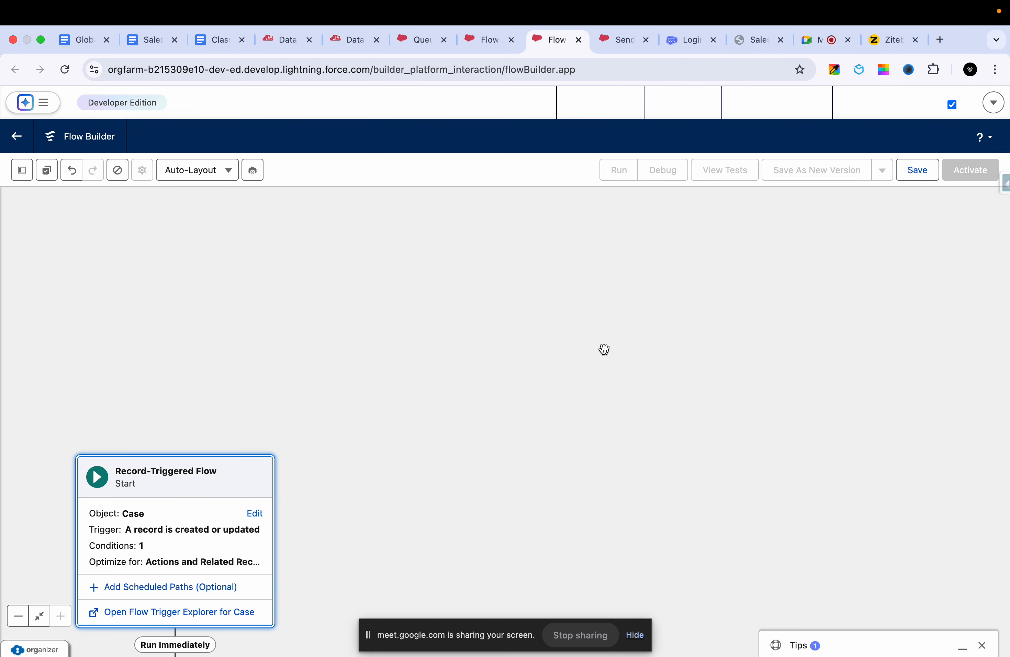
click(461, 357)
scroll(462, 357, down, 5)
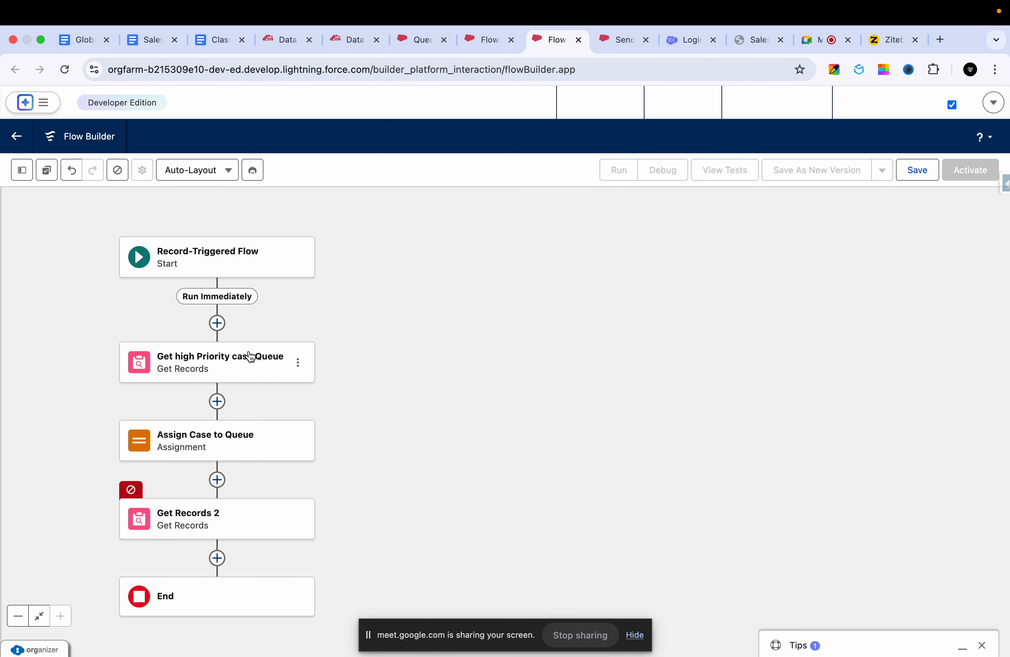
click(223, 362)
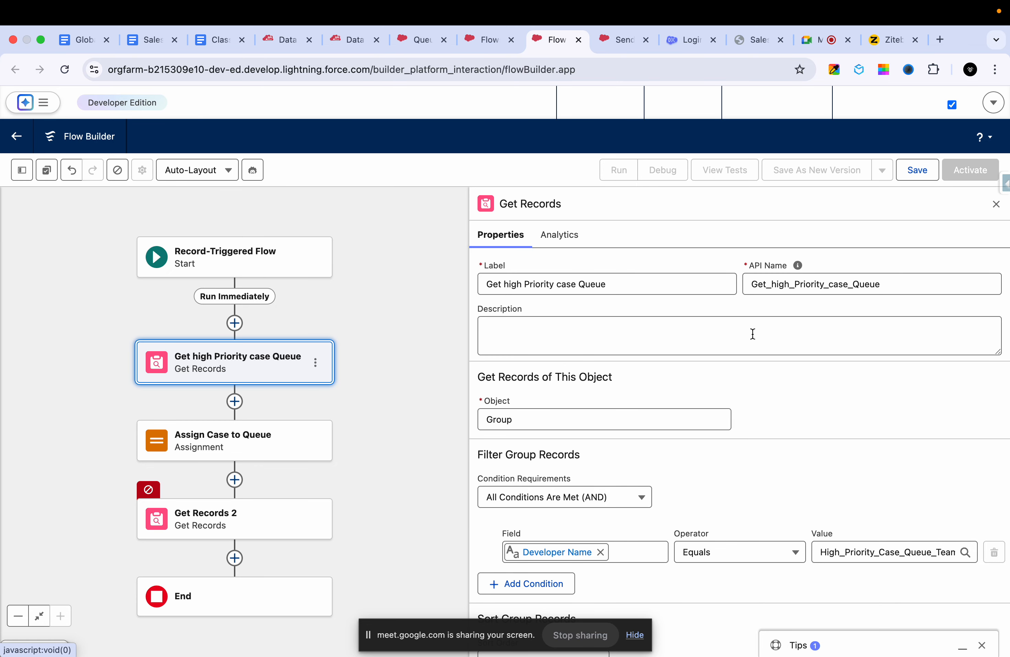
scroll(751, 447, down, 5)
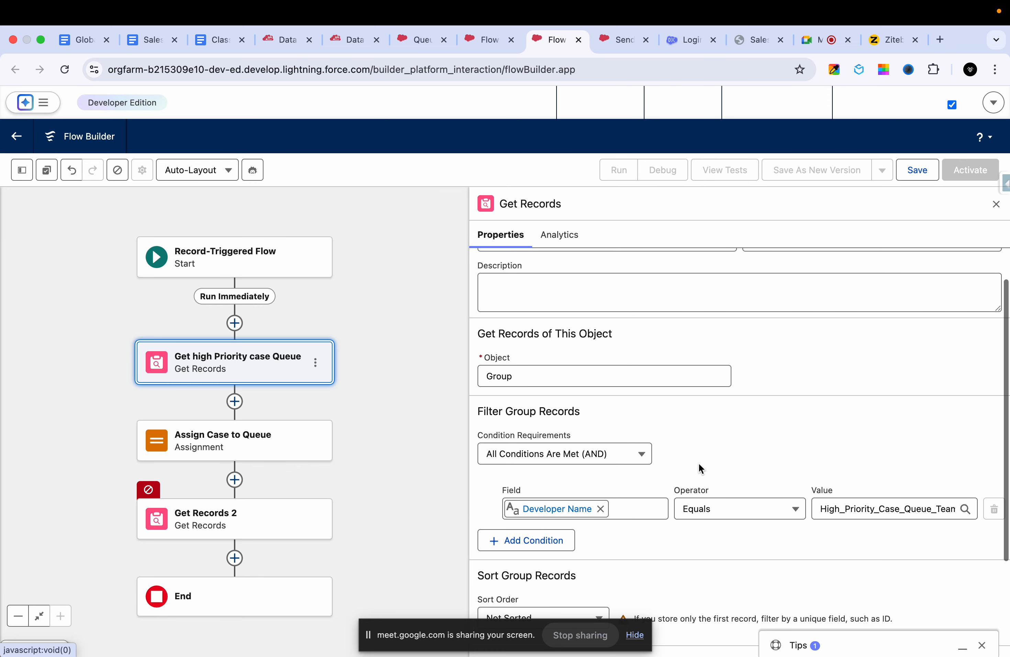
click(250, 445)
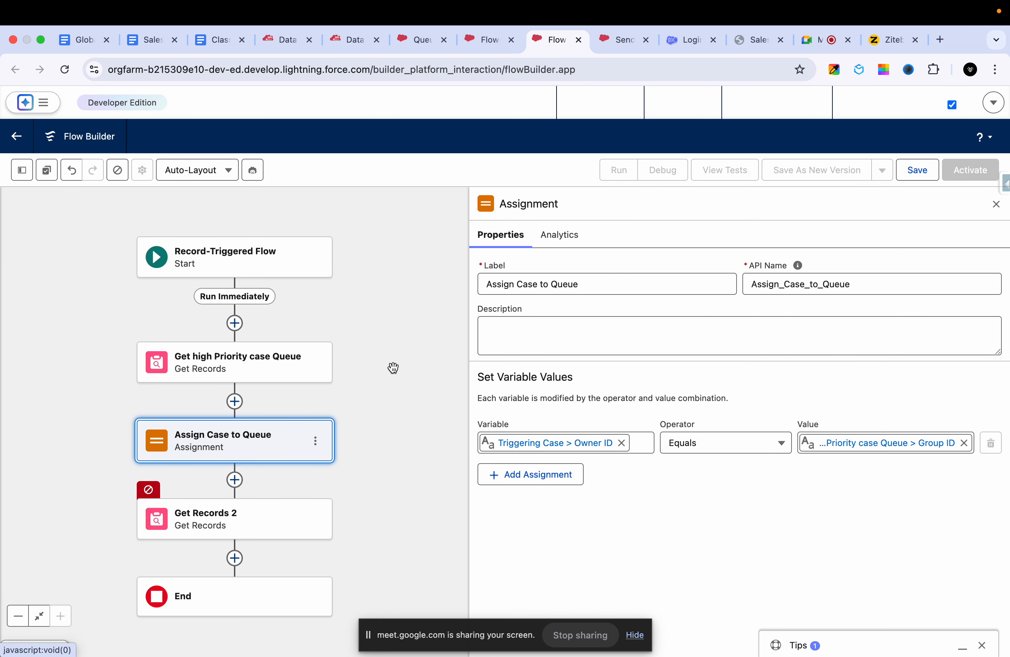
drag(381, 398, 388, 312)
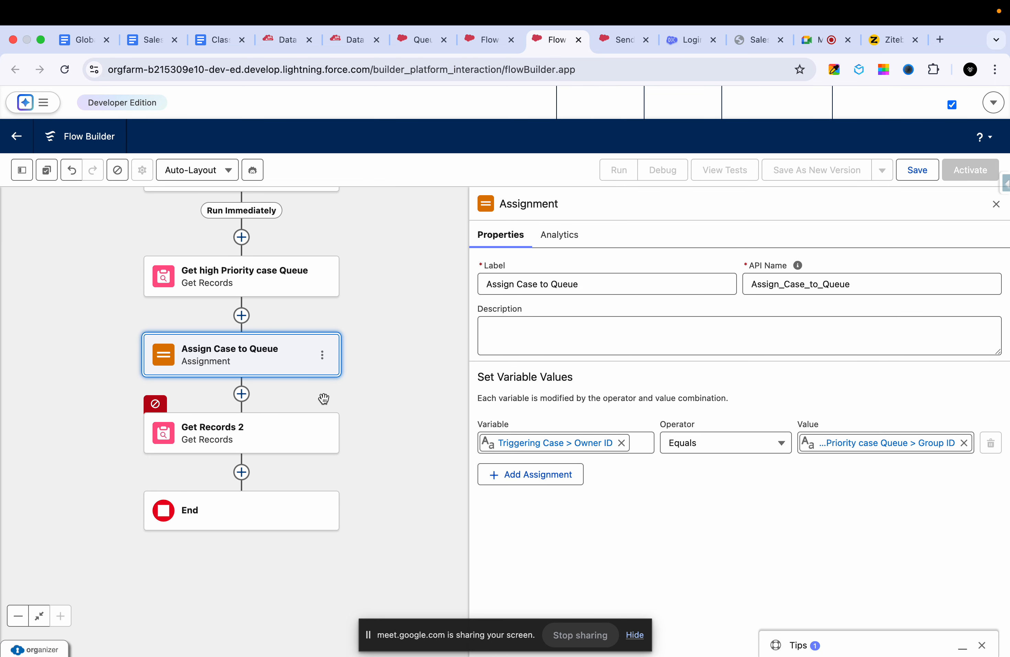
- Relabel the Get Records 2 element "Get all group memebers" and regenerate its API name as Get_all_group_memebers
click(284, 434)
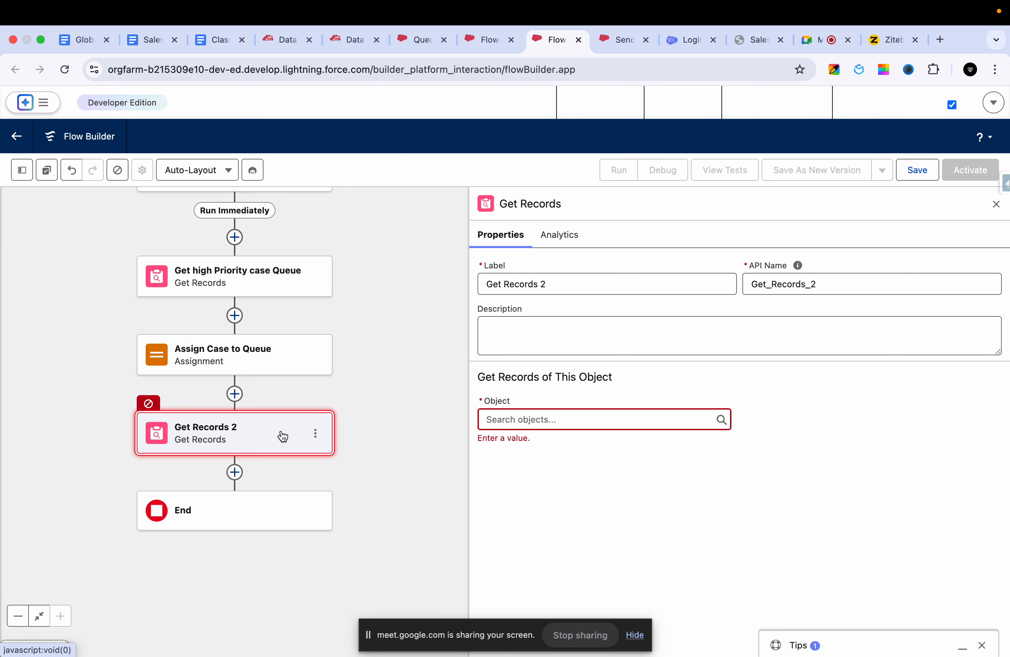
triple_click(581, 282)
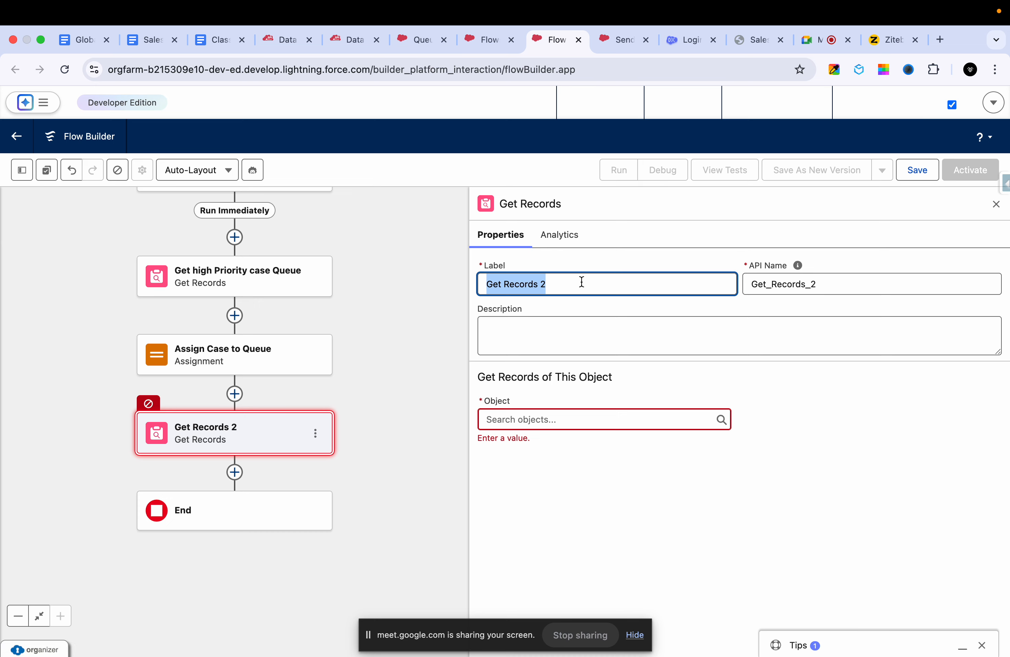
text(Get)
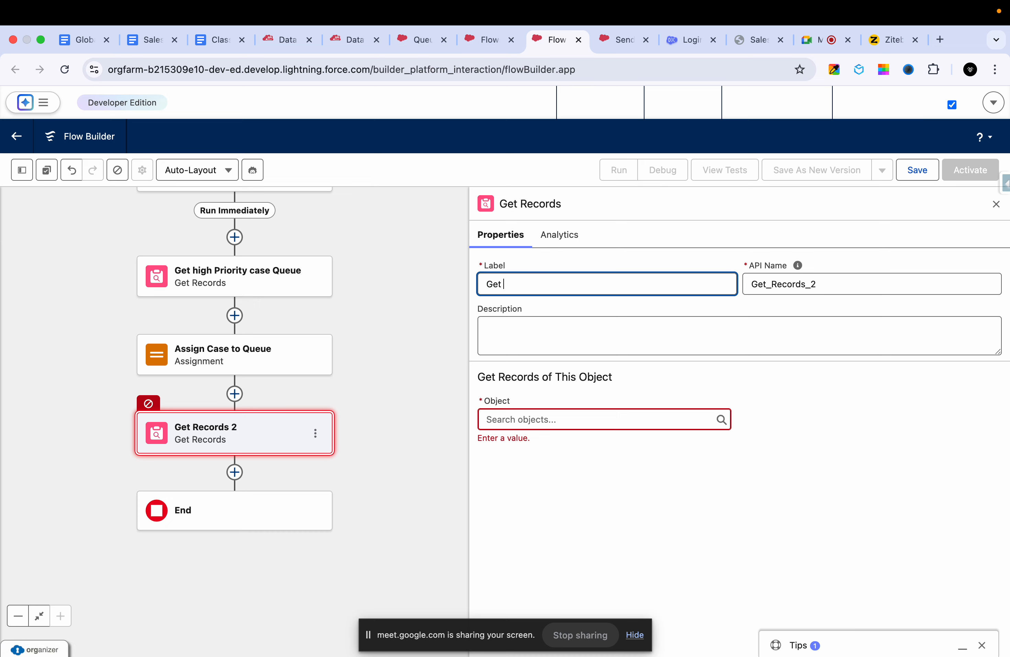
text( all group meme)
text(ner)
text(bers)
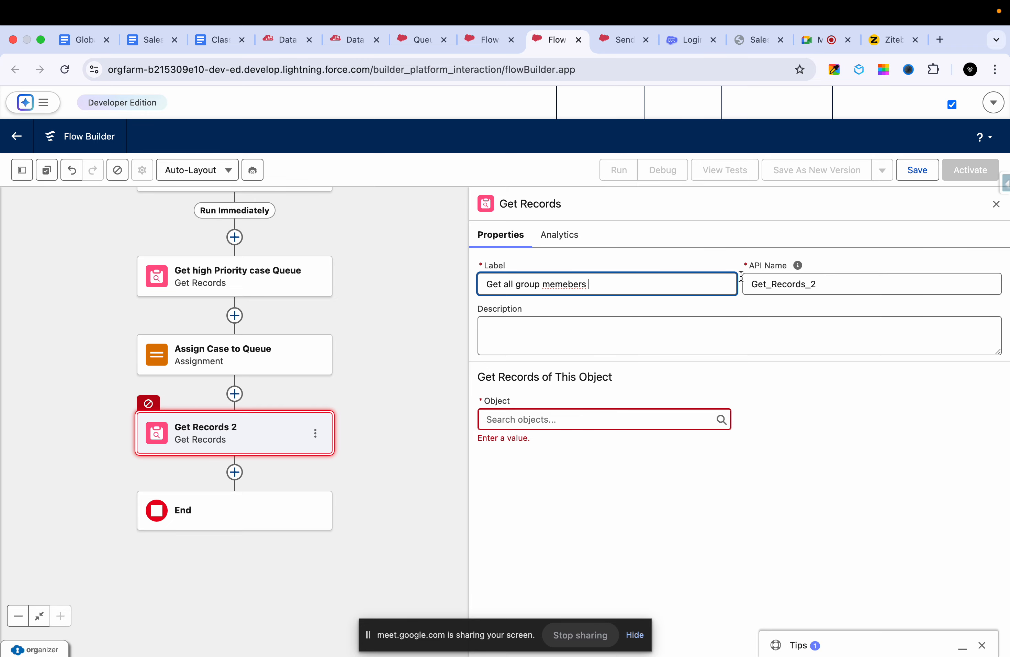
double_click(802, 285)
key(BackSpace)
click(687, 347)
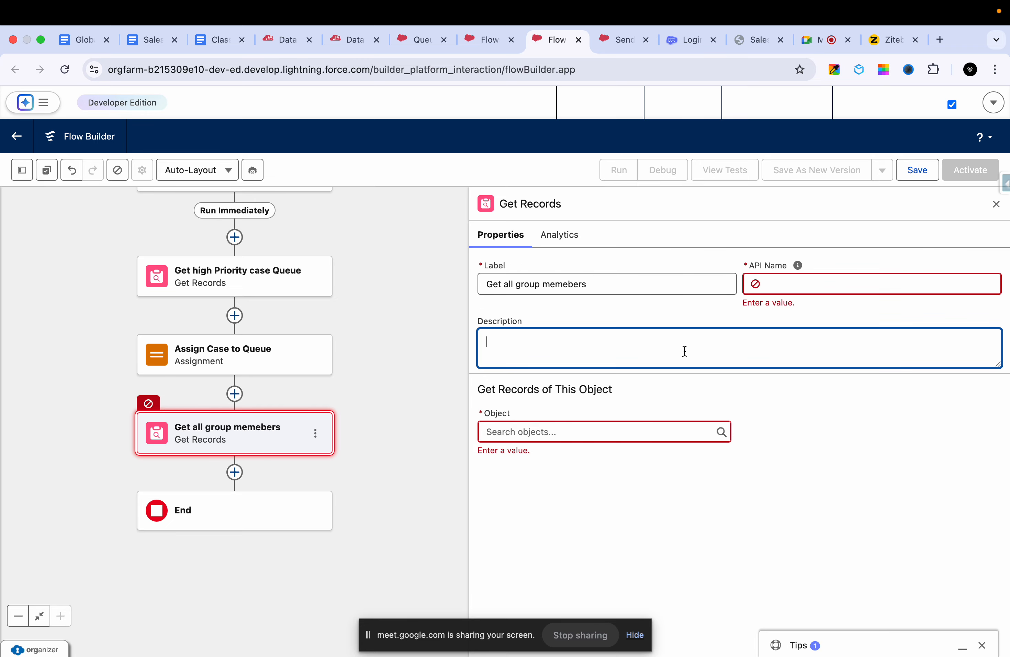
triple_click(639, 287)
click(596, 357)
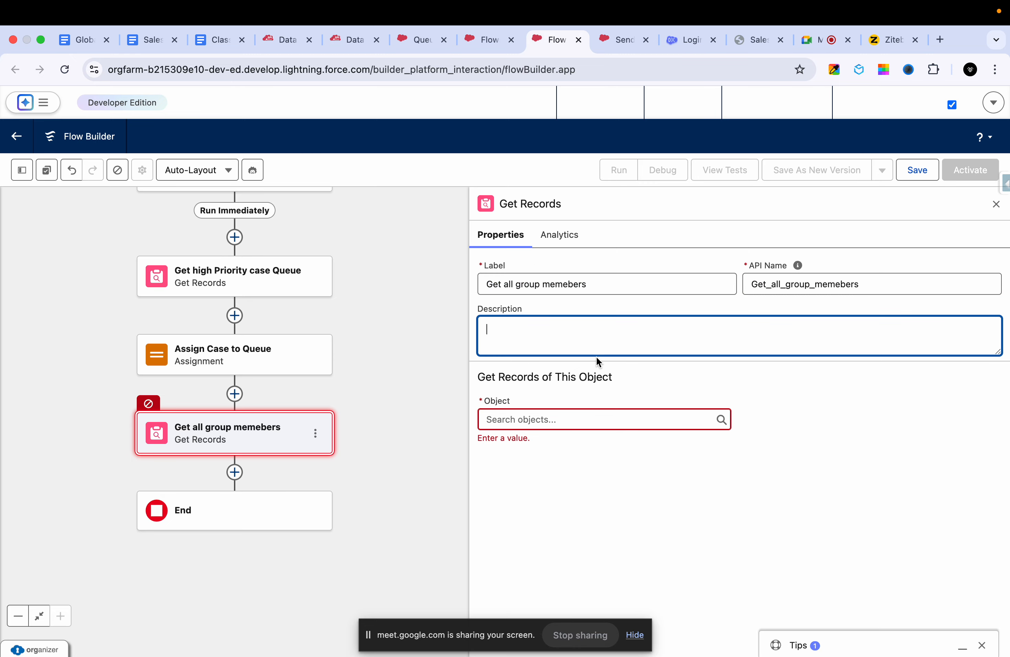
- Set the object of the Get all group memebers element to Group Member (GroupMember)
click(550, 422)
text(group)
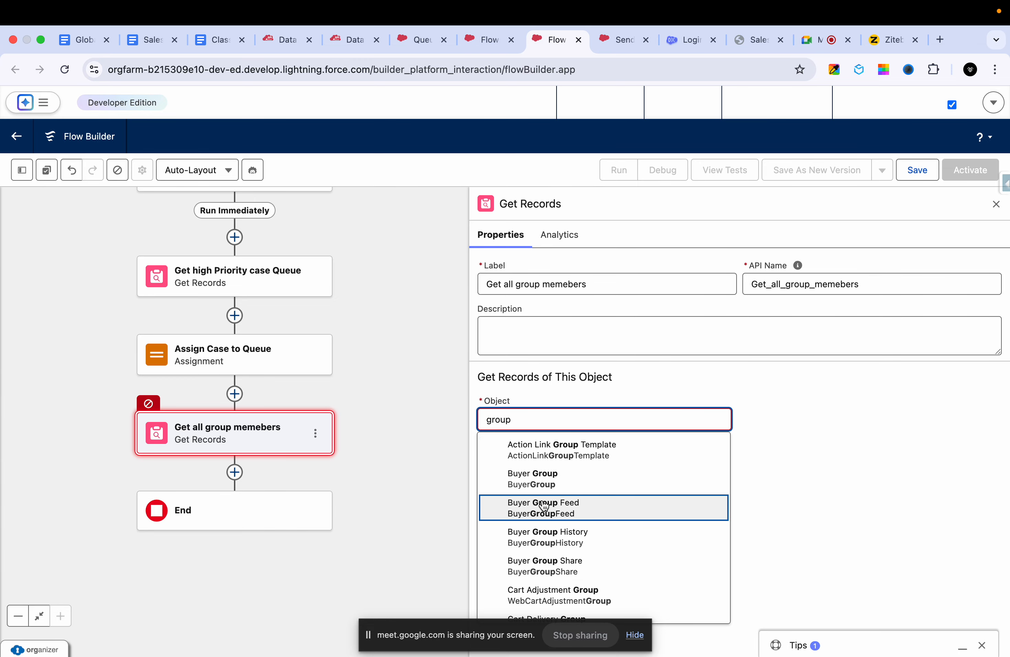
scroll(533, 550, down, 5)
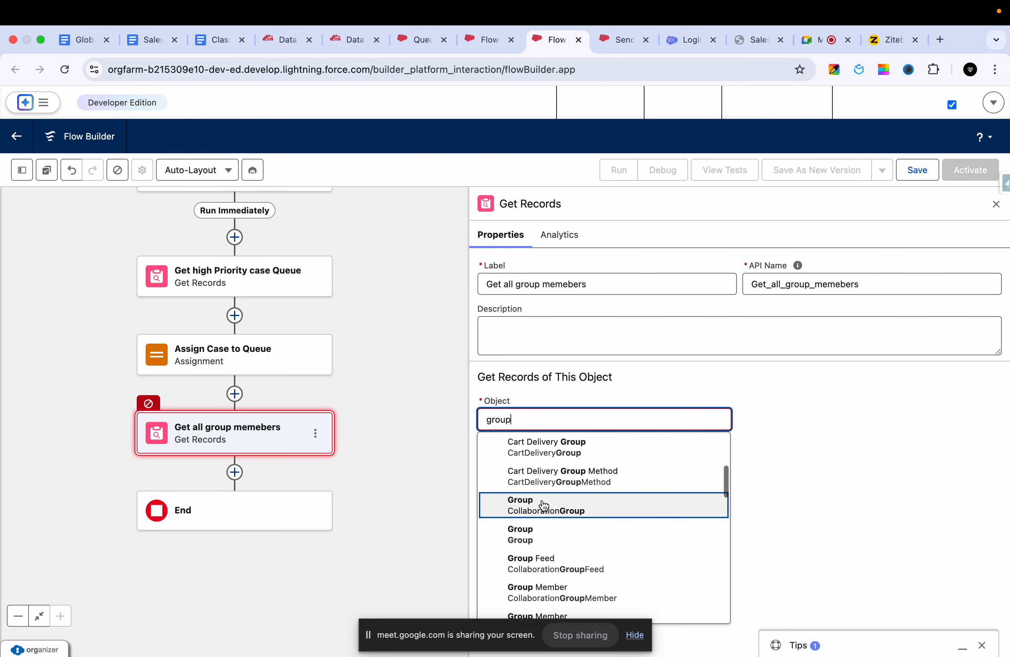
scroll(534, 551, down, 15)
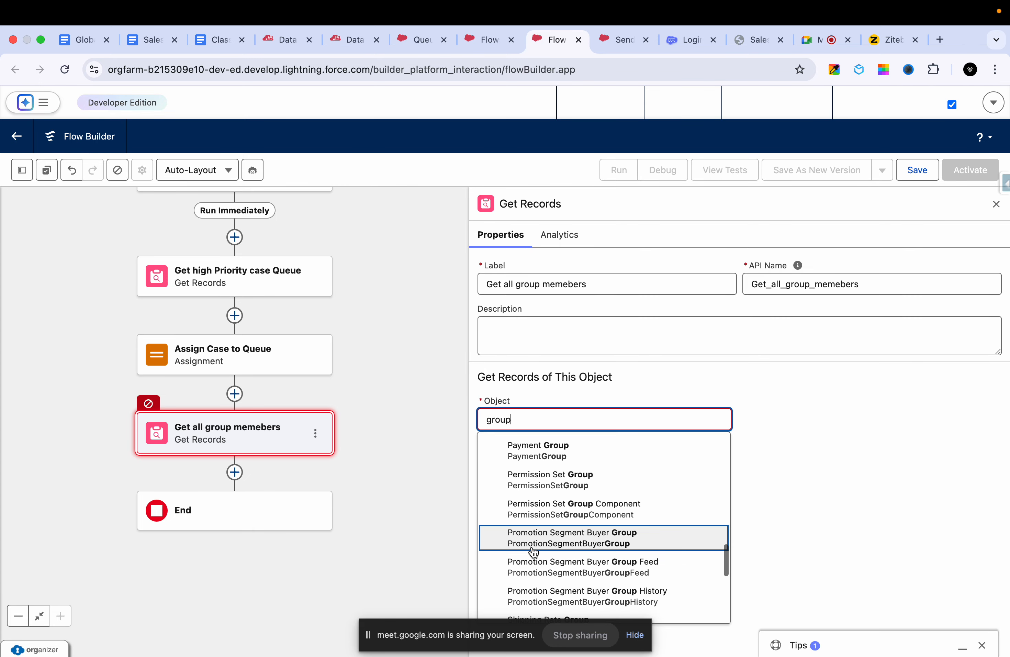
text(me)
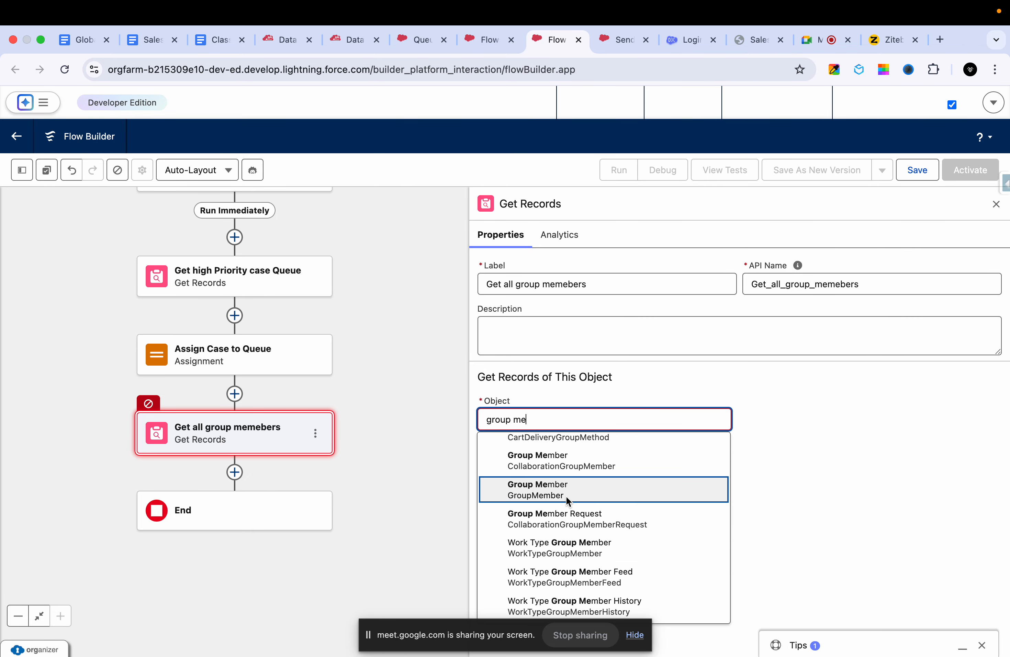
click(566, 493)
scroll(722, 464, down, 4)
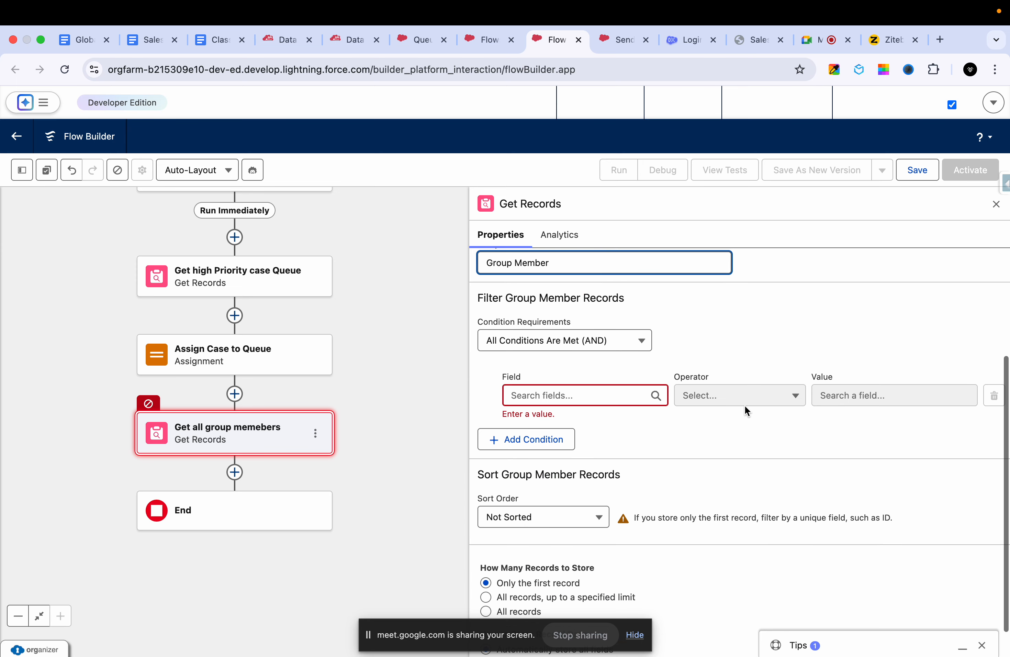
scroll(744, 404, up, 1)
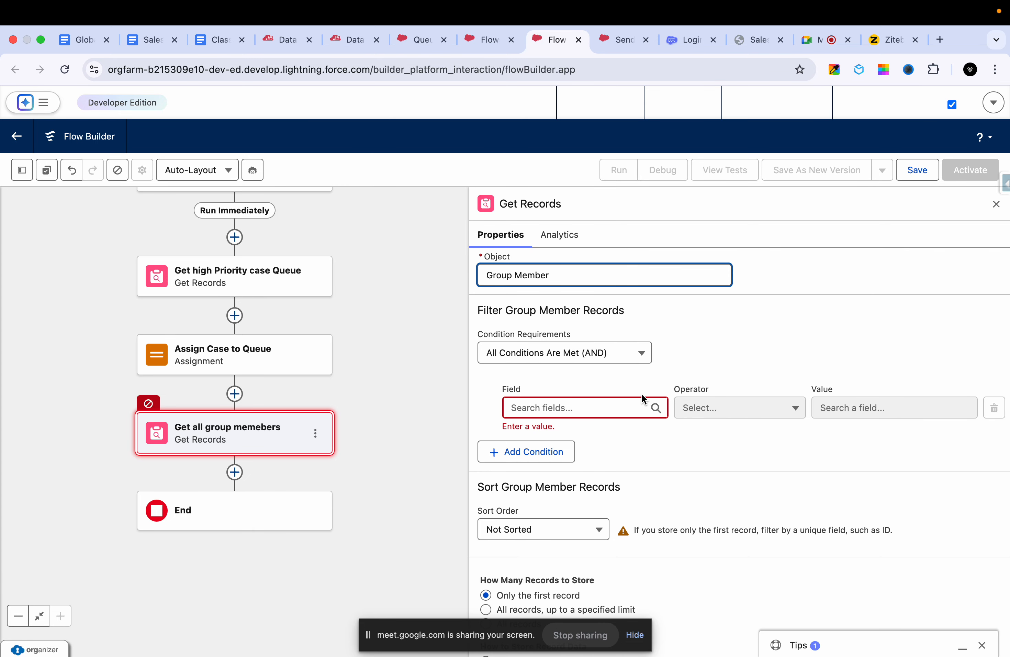
- Check the GroupMember export query for its filter field, and set the Get all group memebers condition field to Group ID
click(323, 34)
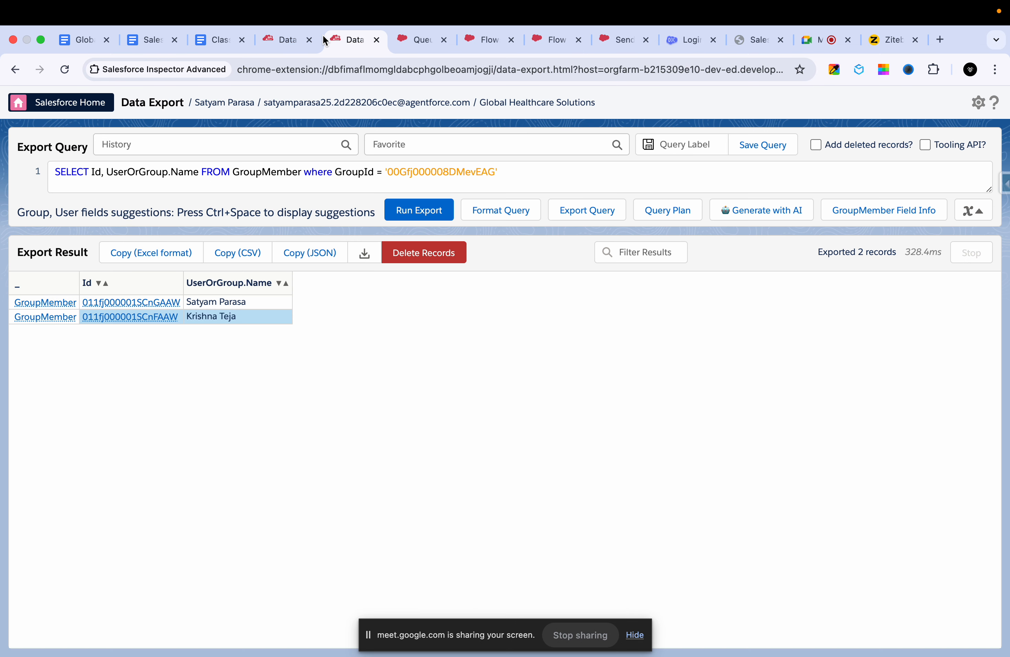
double_click(286, 170)
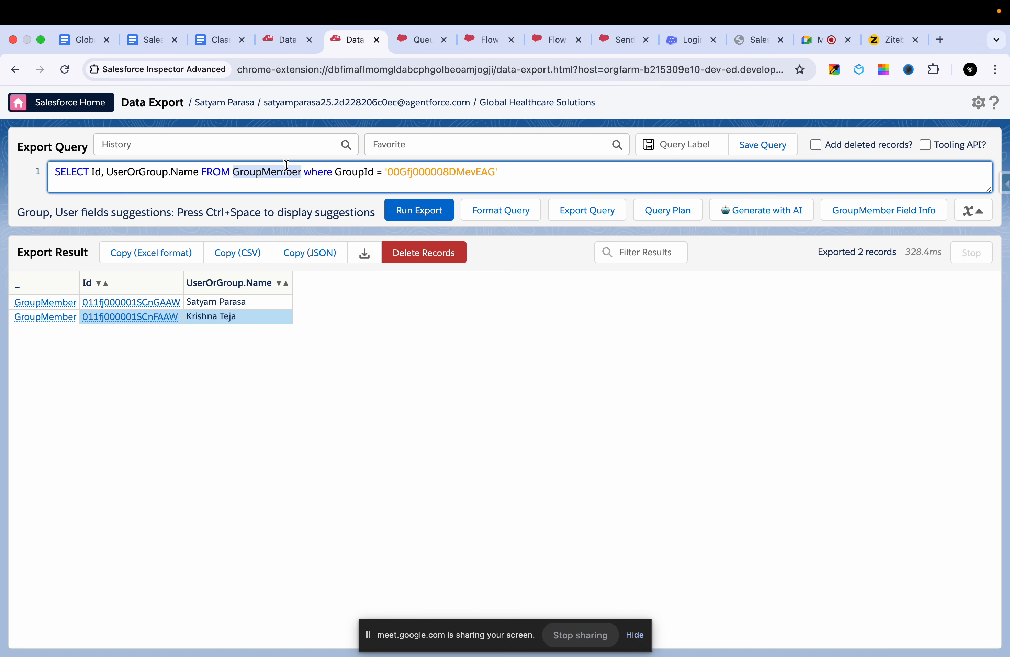
double_click(364, 176)
click(417, 39)
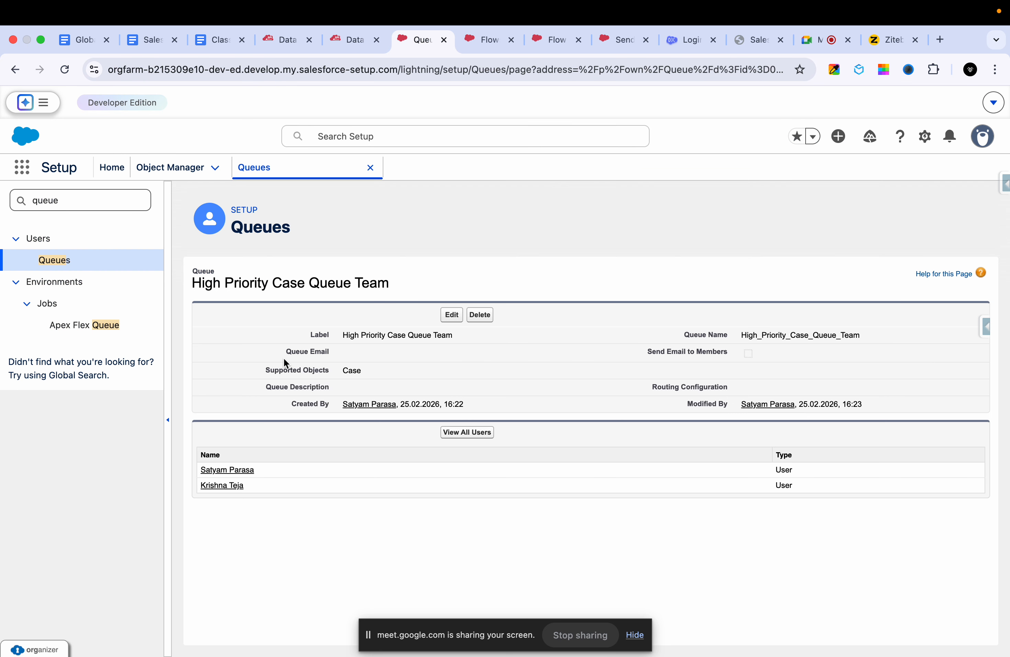
click(495, 45)
click(558, 41)
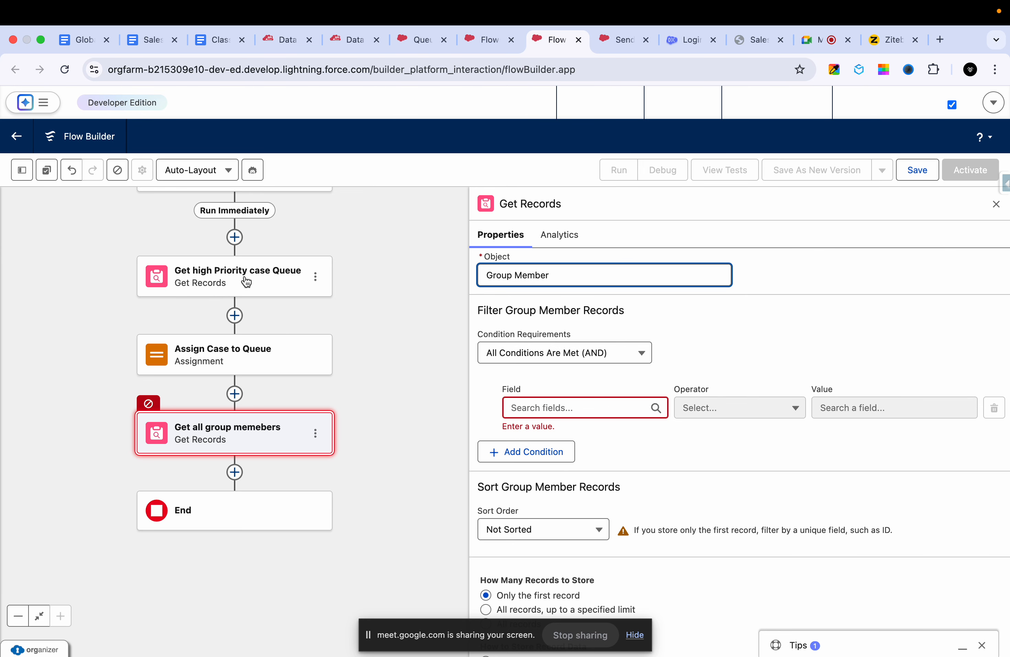
click(573, 408)
text(g)
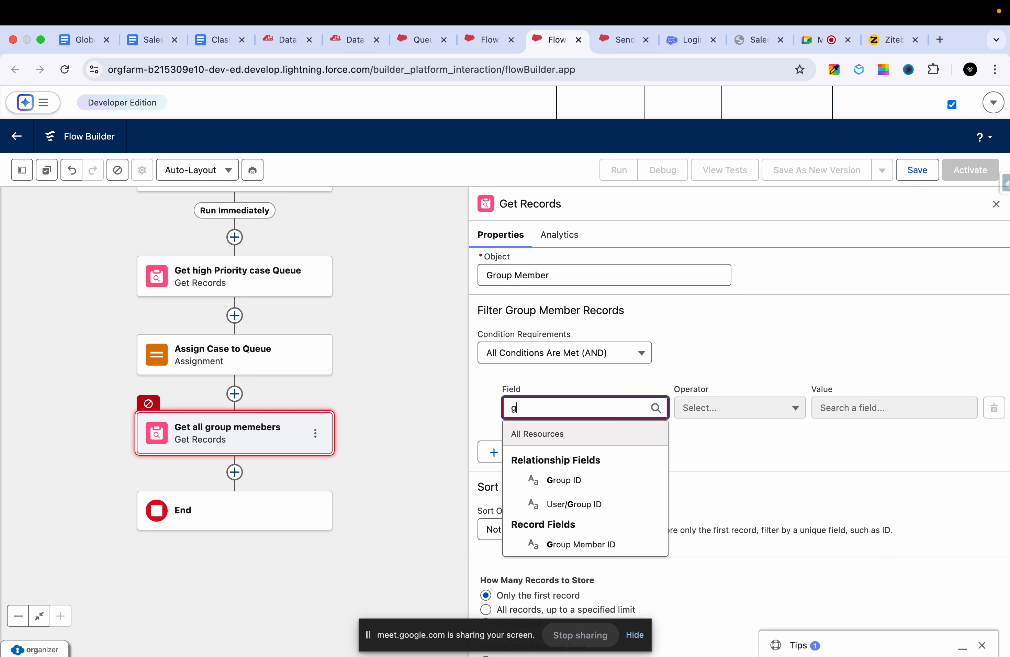
text(roup)
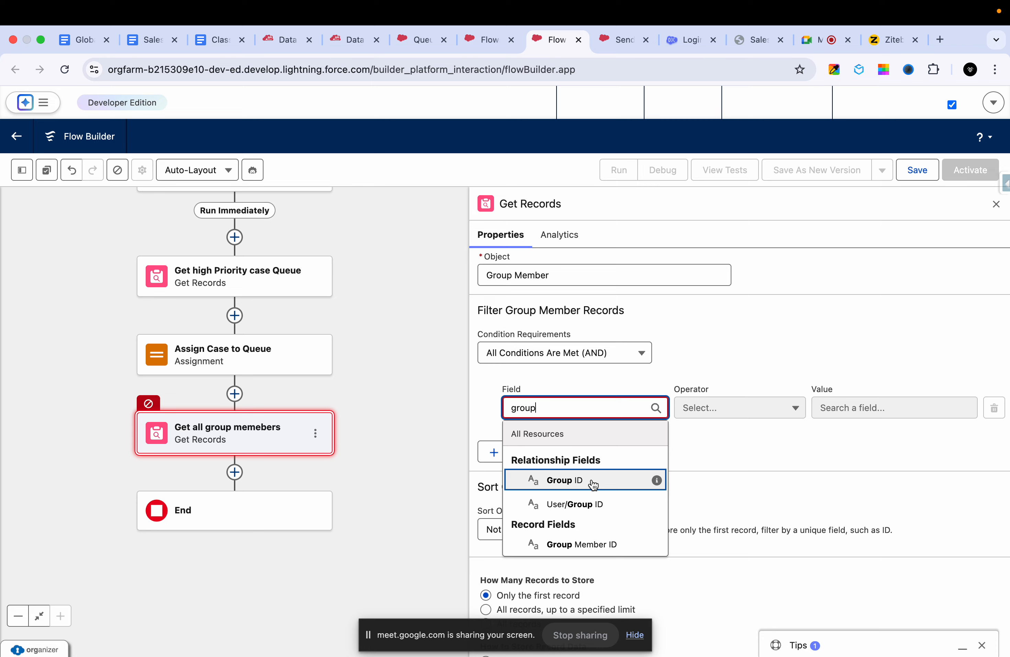
click(588, 480)
- Set the Group ID condition's value to the Group ID from the Get high Priority case Queue record
click(847, 402)
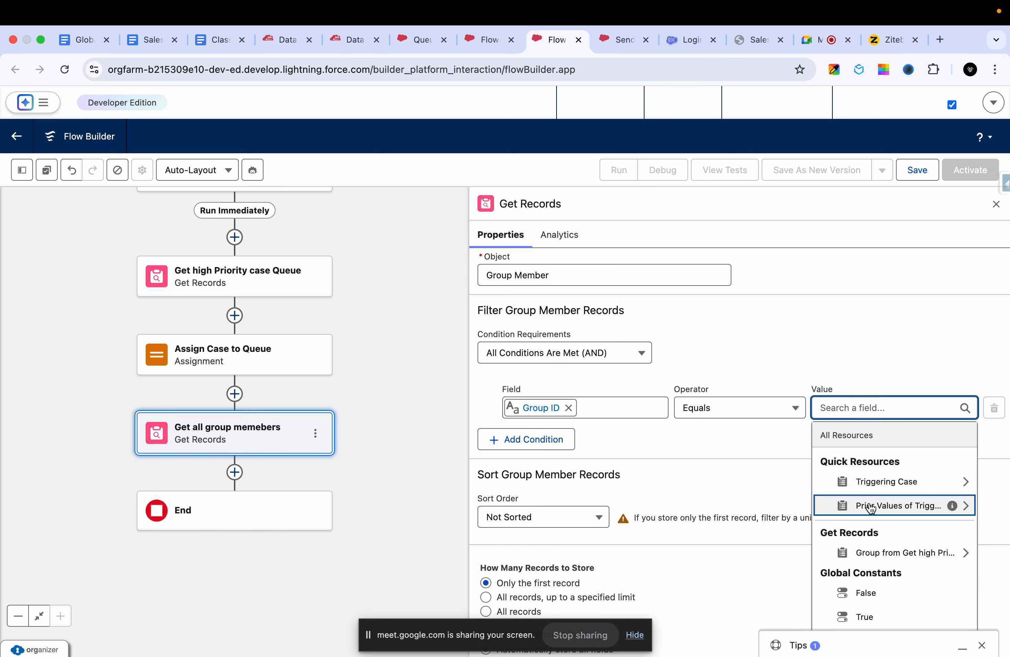
click(868, 553)
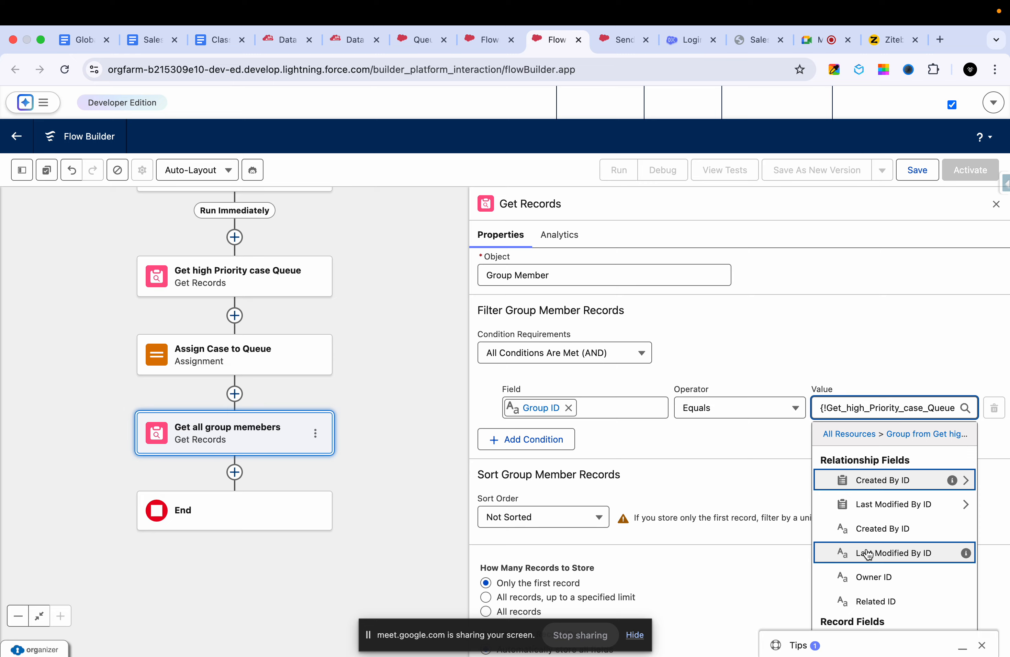
text(o)
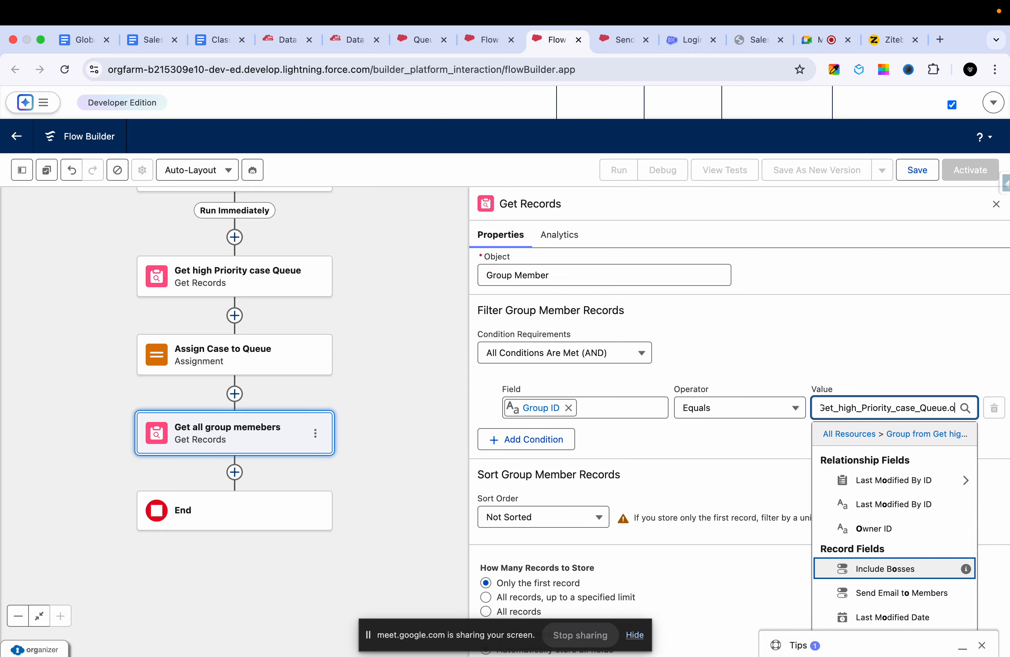
key(BackSpace)
text(gro)
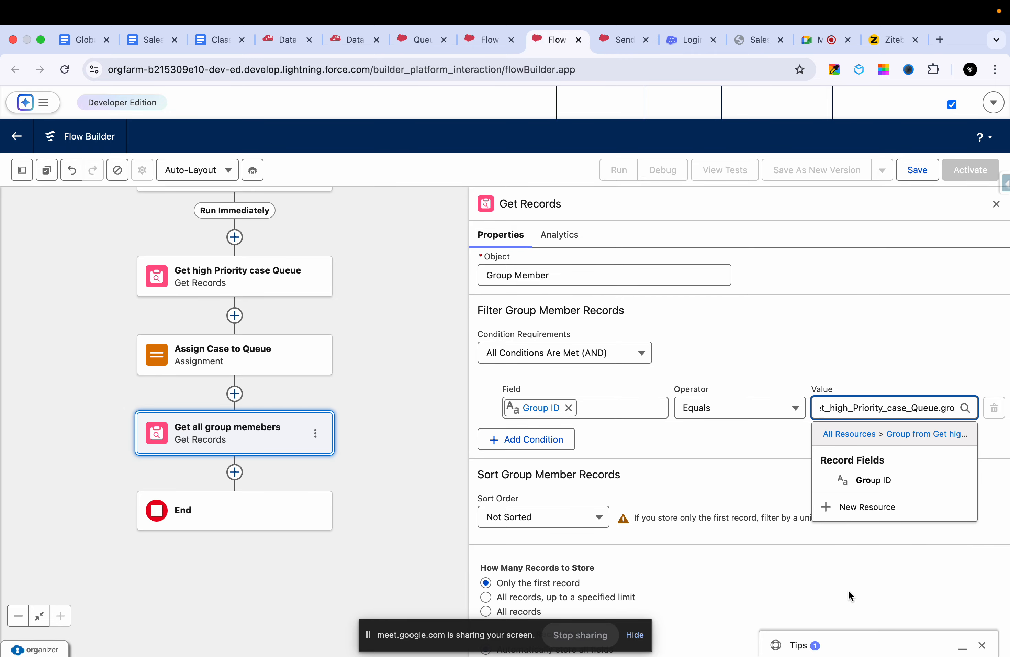
click(870, 480)
scroll(810, 461, down, 1)
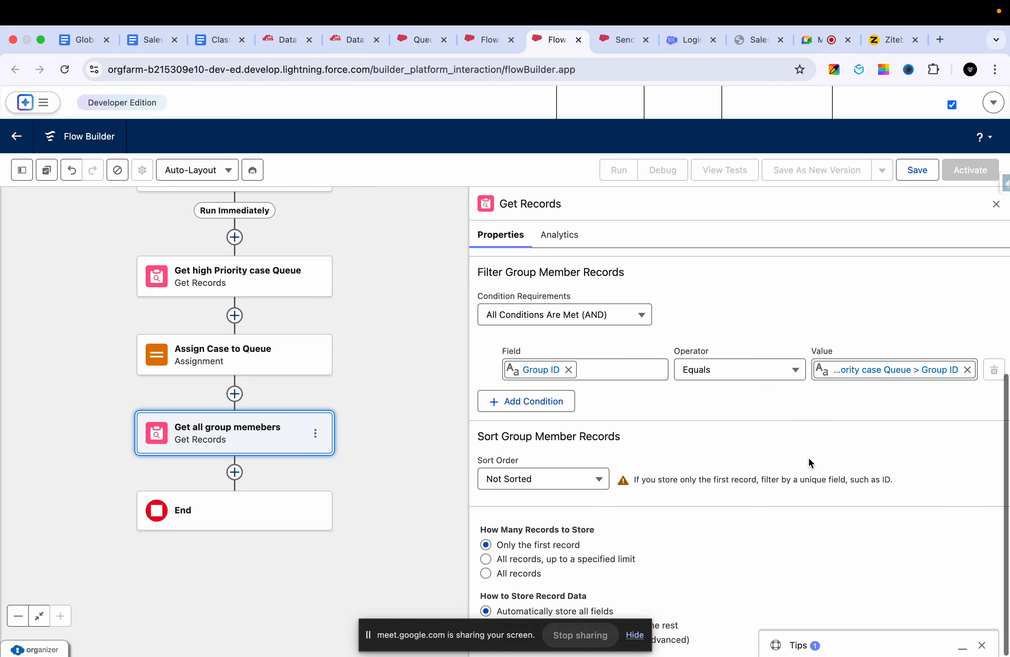
scroll(809, 458, up, 1)
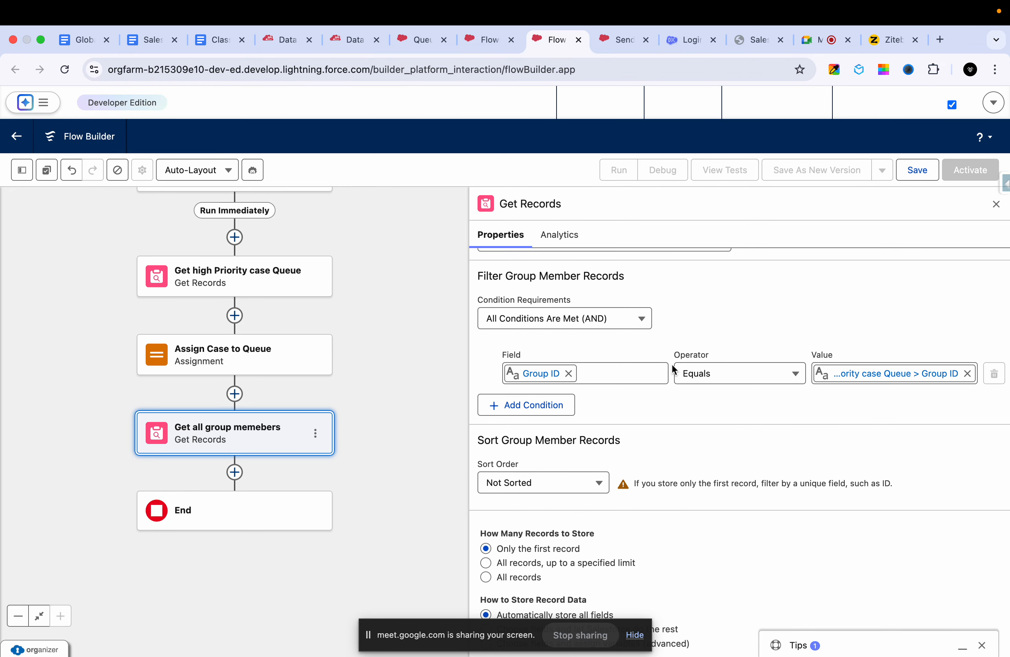
- Recheck the Group and GroupMember export queries, and set the Get all group memebers element to store all records
click(274, 40)
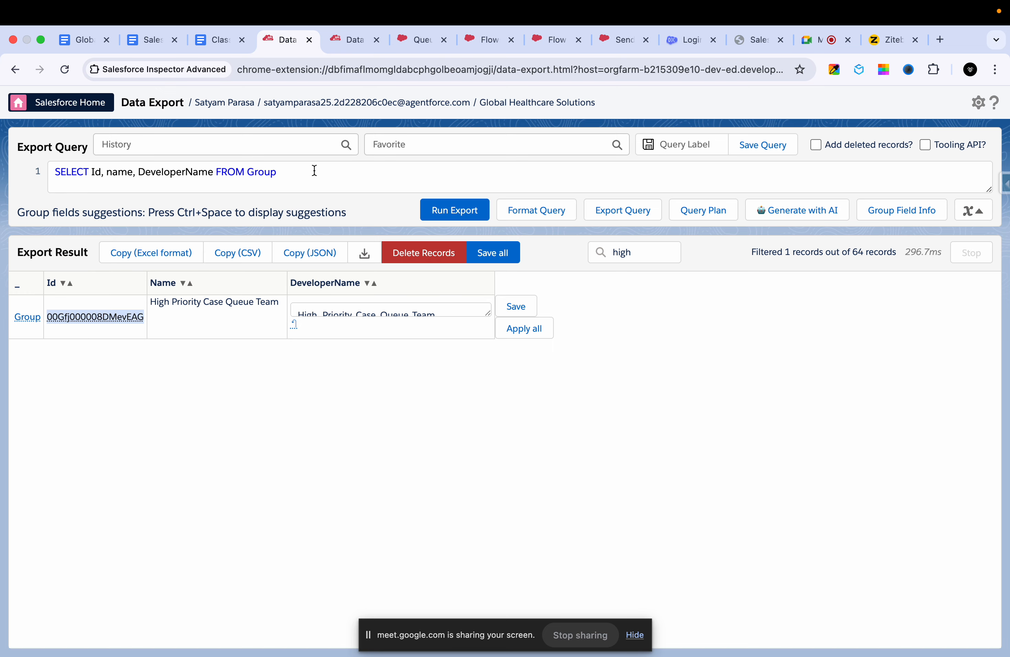
click(356, 42)
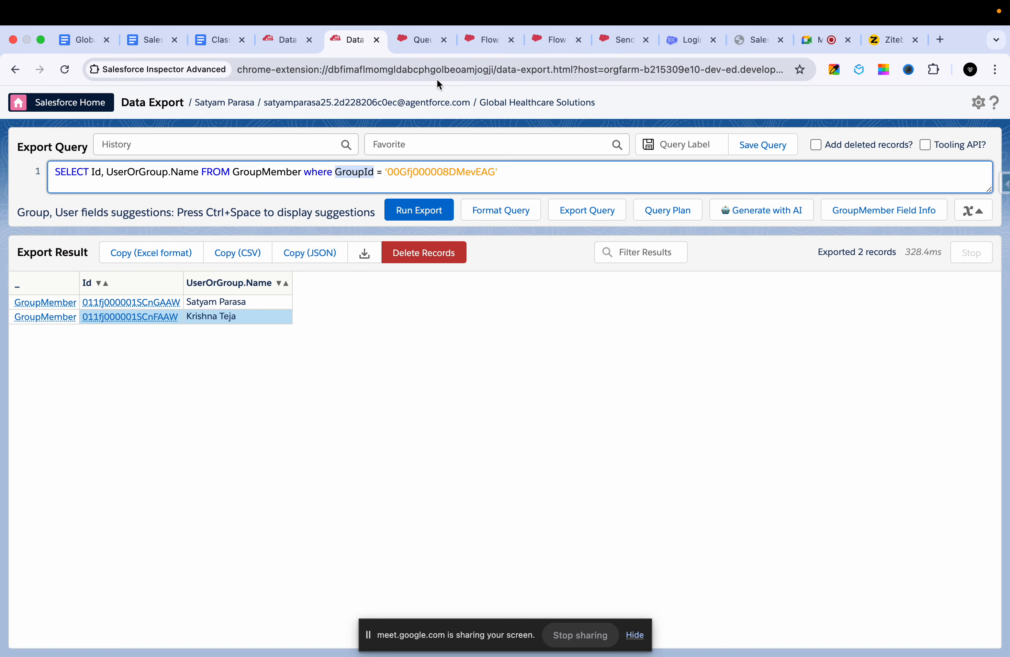
click(416, 41)
click(478, 39)
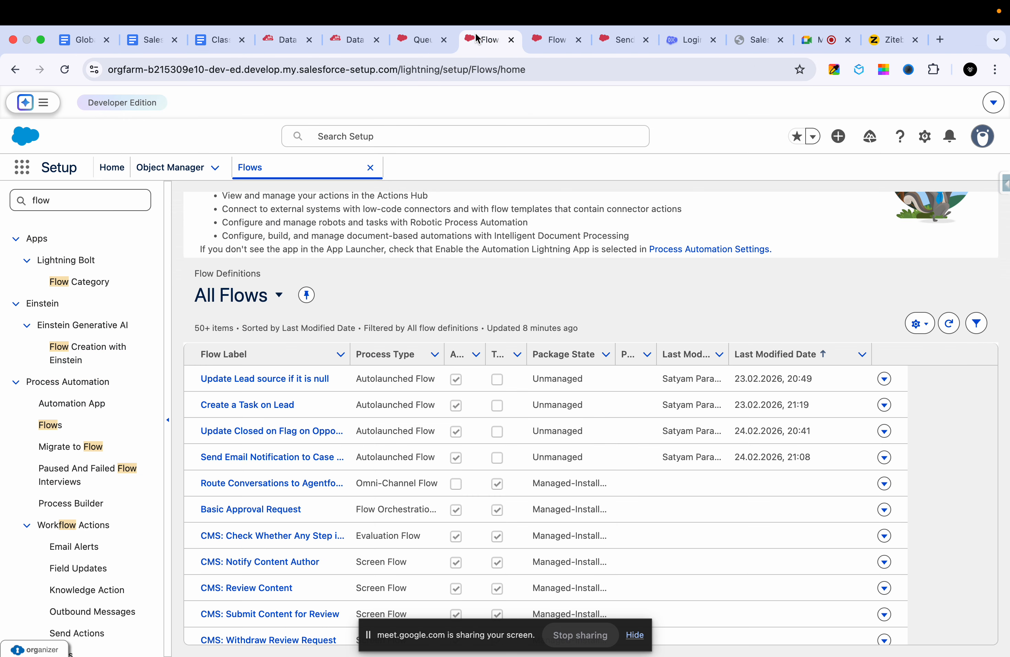
click(543, 39)
click(604, 32)
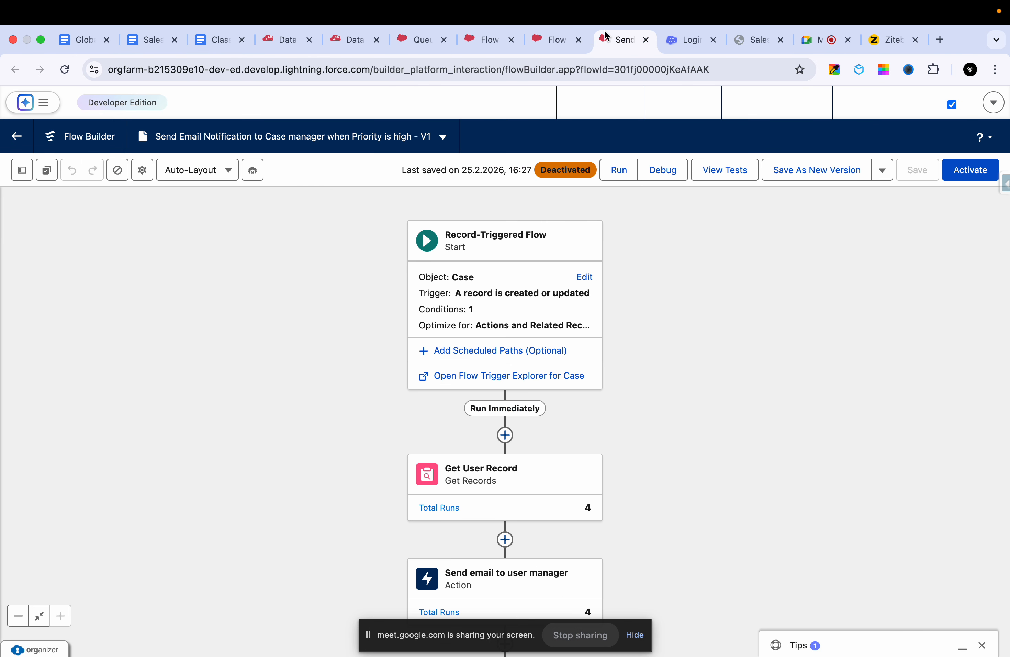
click(550, 37)
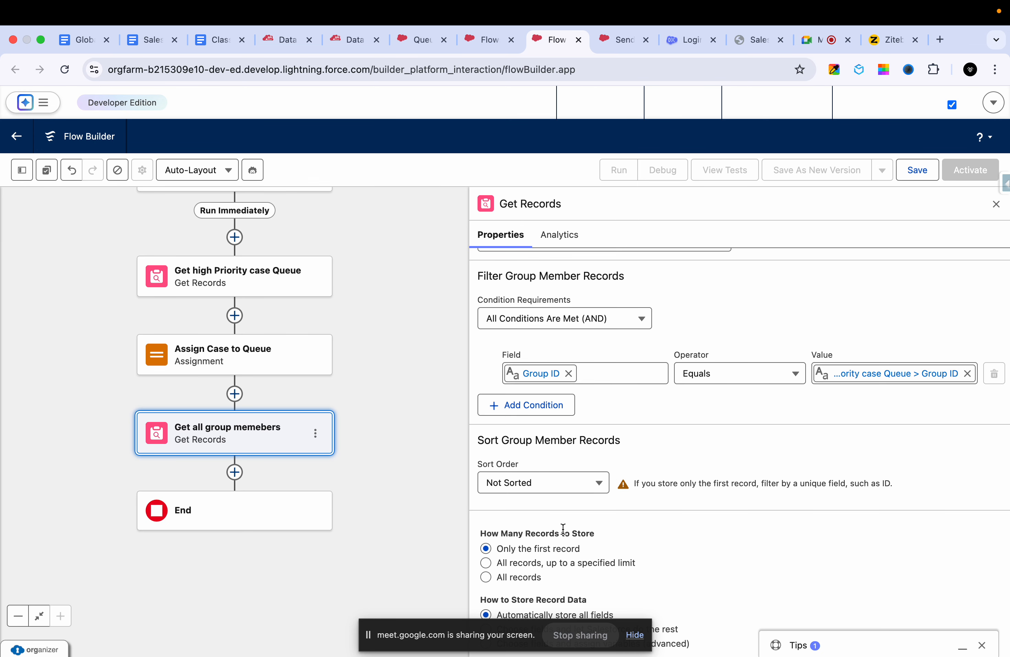
click(514, 575)
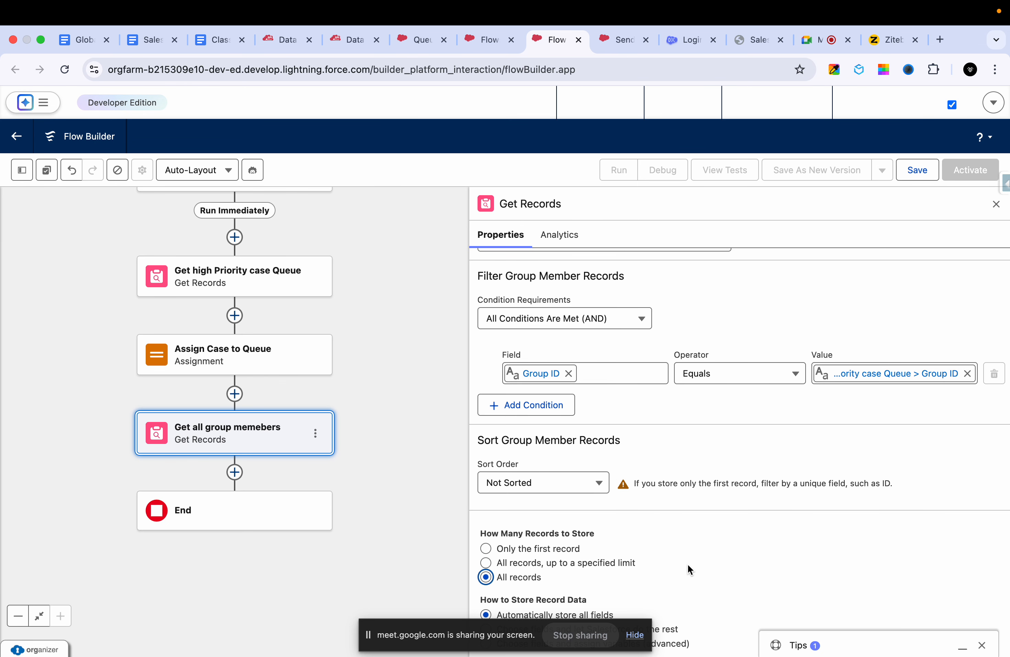
click(640, 642)
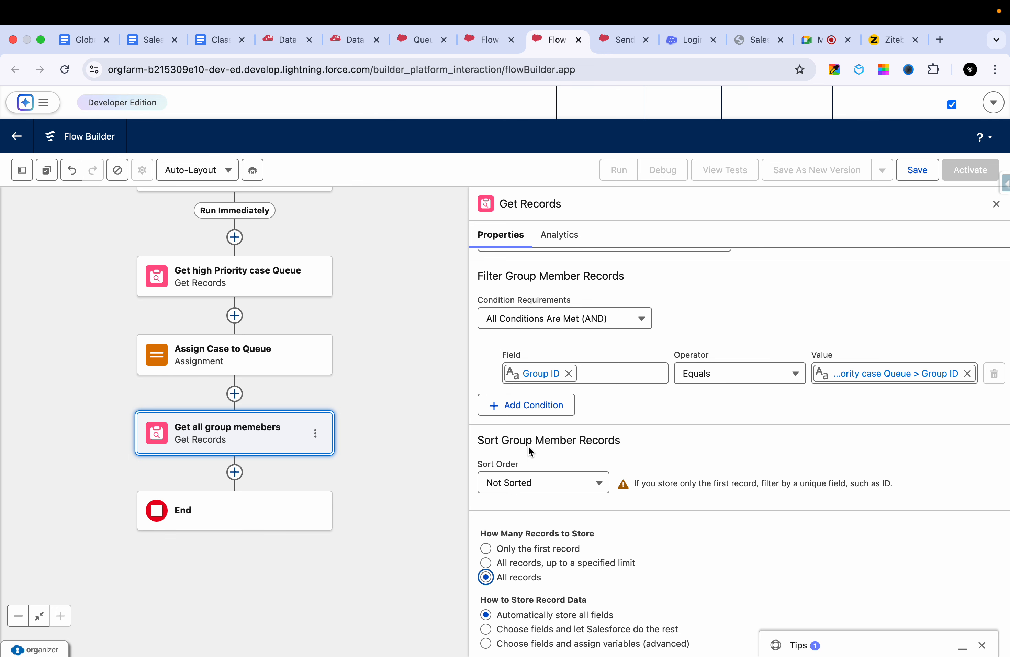
- Switch to the Ziteboard whiteboard and prepare to write in the blank area beside the case assignment diagram
click(876, 45)
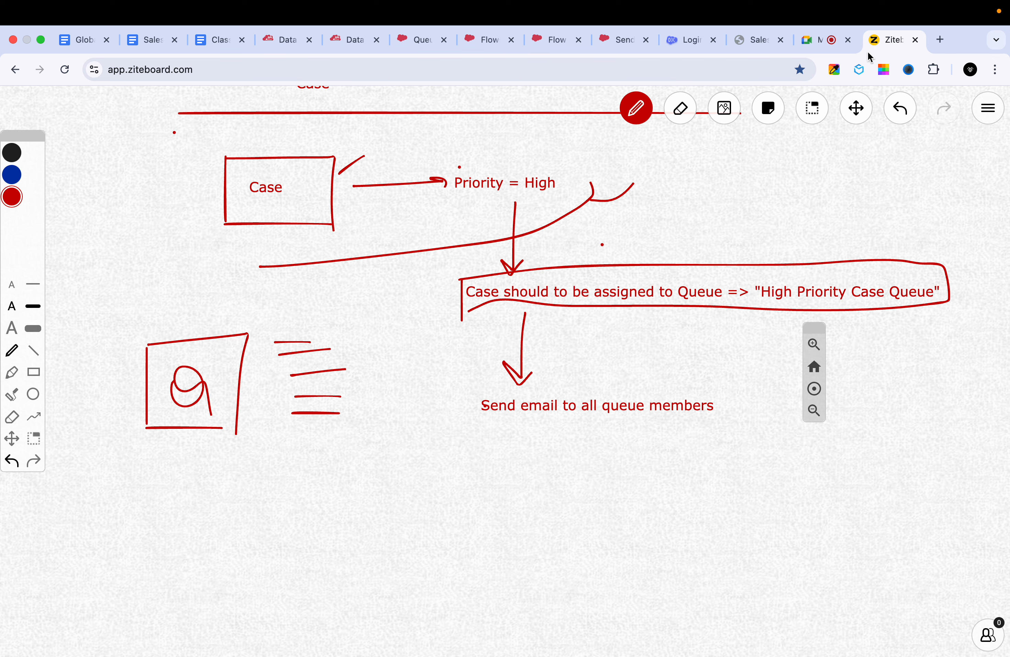
click(860, 116)
drag(756, 197, 539, 221)
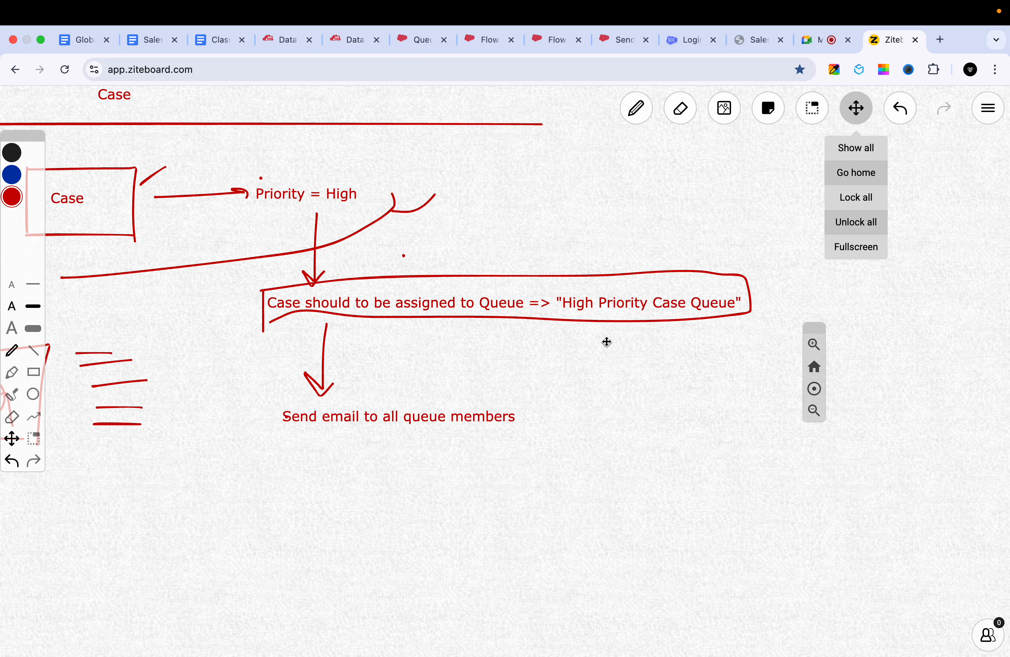
drag(607, 341, 400, 342)
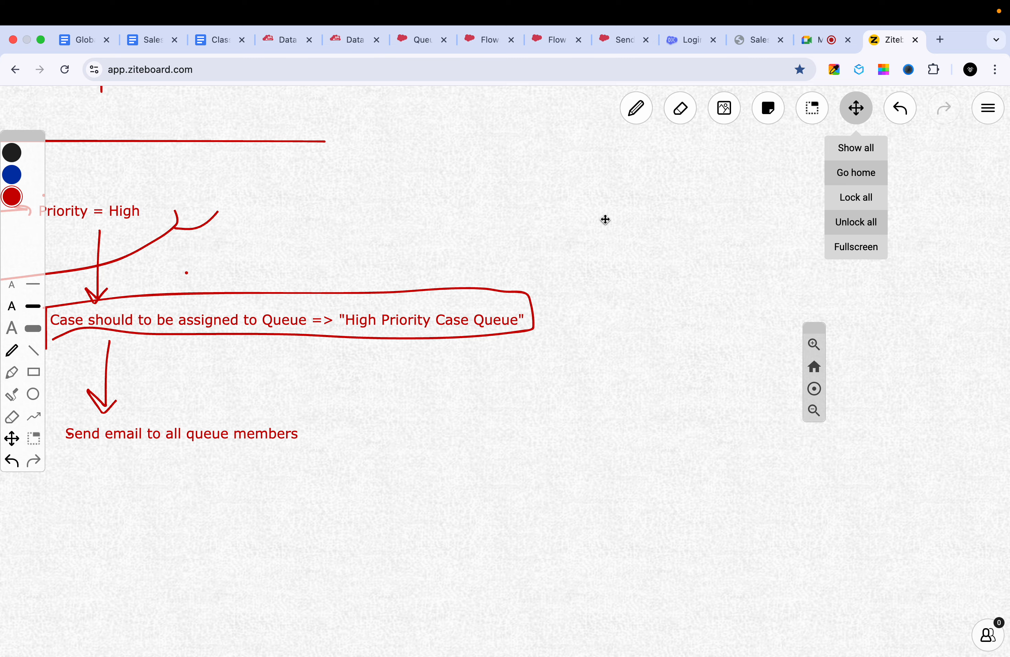
drag(588, 223, 584, 259)
key(p)
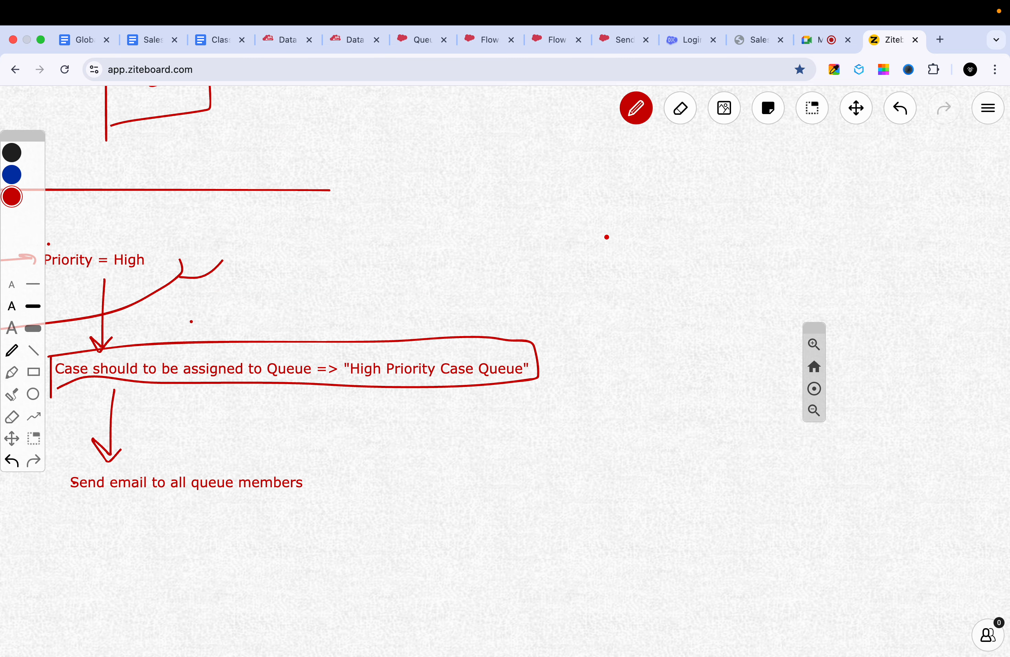
drag(605, 218, 604, 269)
key(super+z)
key(super+z)
- Add the text "Entry codition Priority = High" in the blank area beside the case assignment diagram
click(593, 249)
text(Ent)
text(odi)
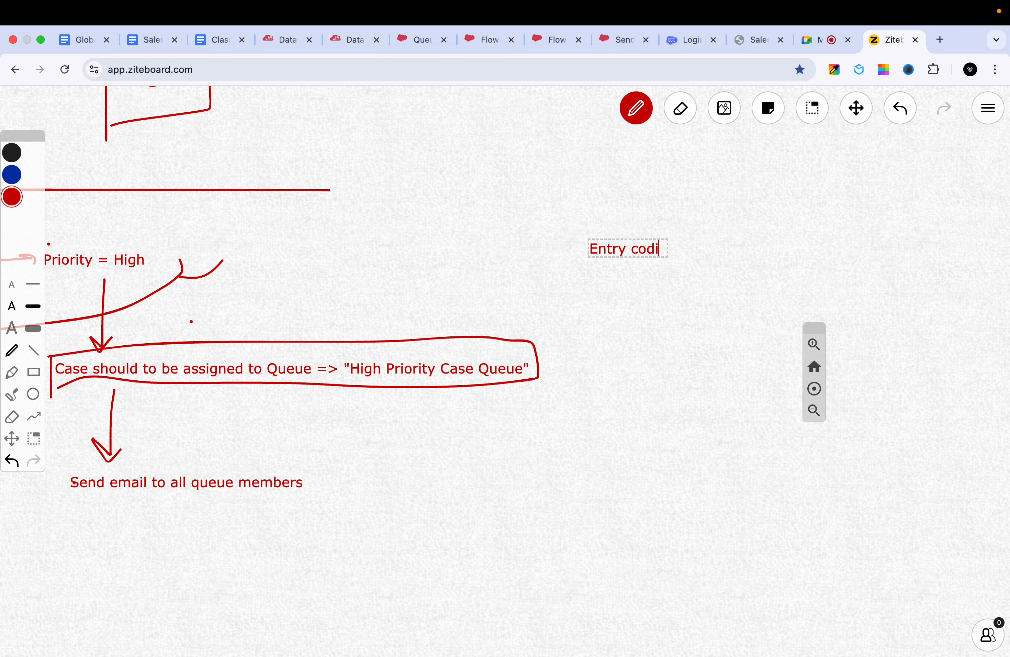
text(tion Prio)
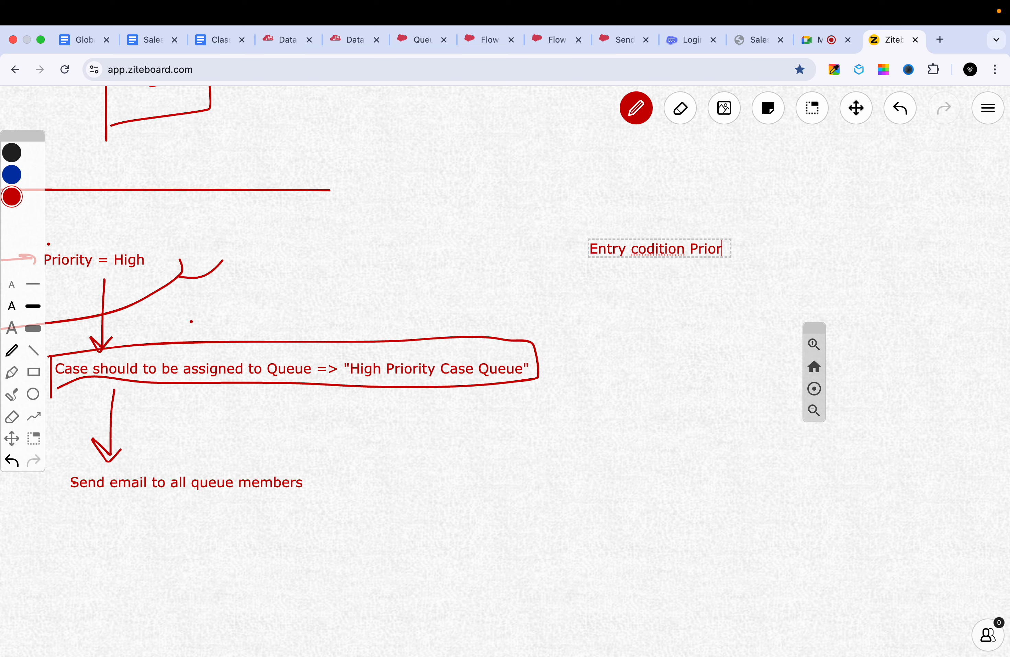
text(rity = High)
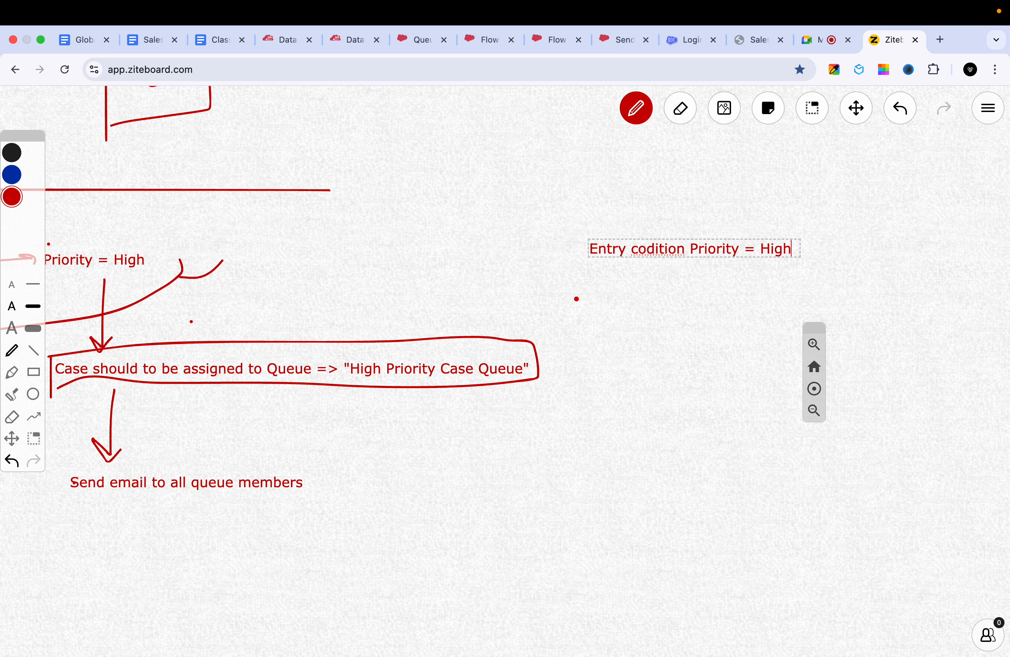
click(576, 299)
- Draw a downward arrow under the entry condition text and add "Feth the queue ID" beneath it
drag(684, 259, 680, 304)
mouse_move(664, 286)
mouse_down()
mouse_move(678, 306)
mouse_move(692, 287)
mouse_up()
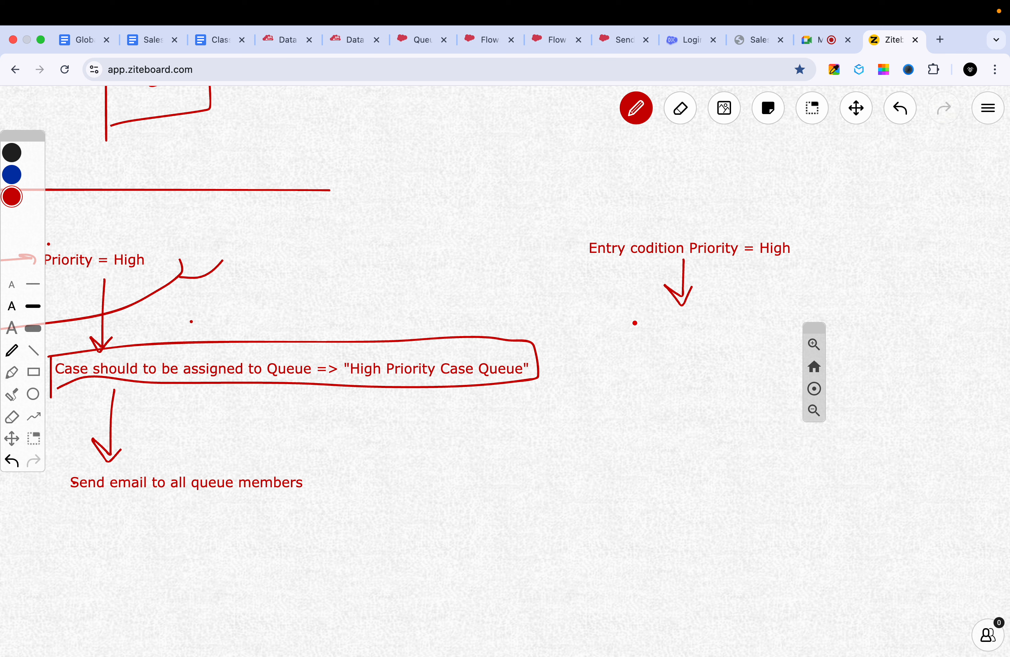
text(Feth the )
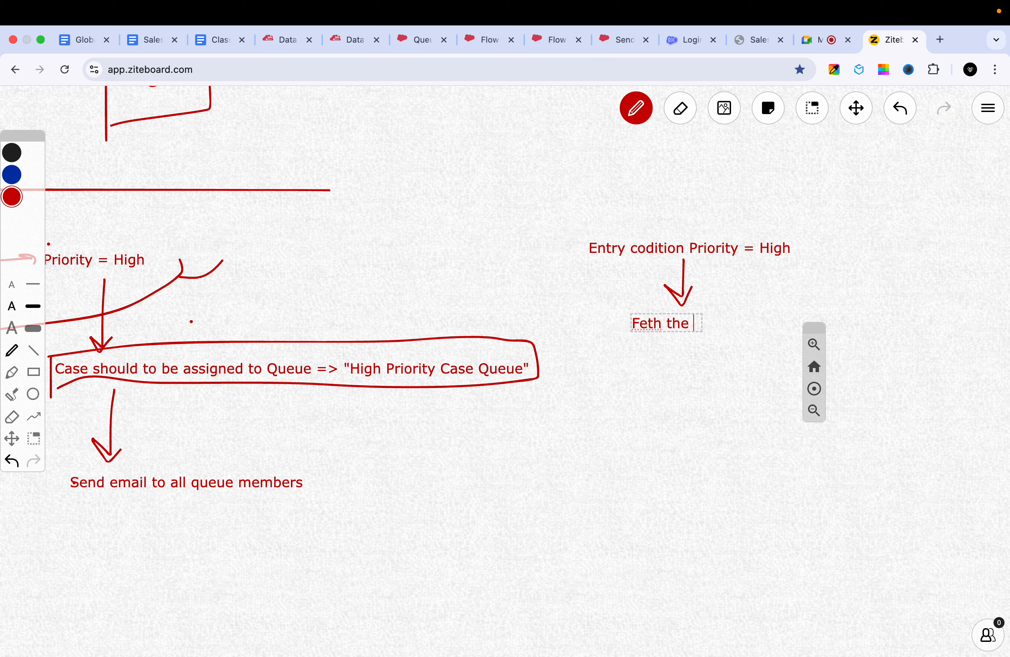
text(queue details)
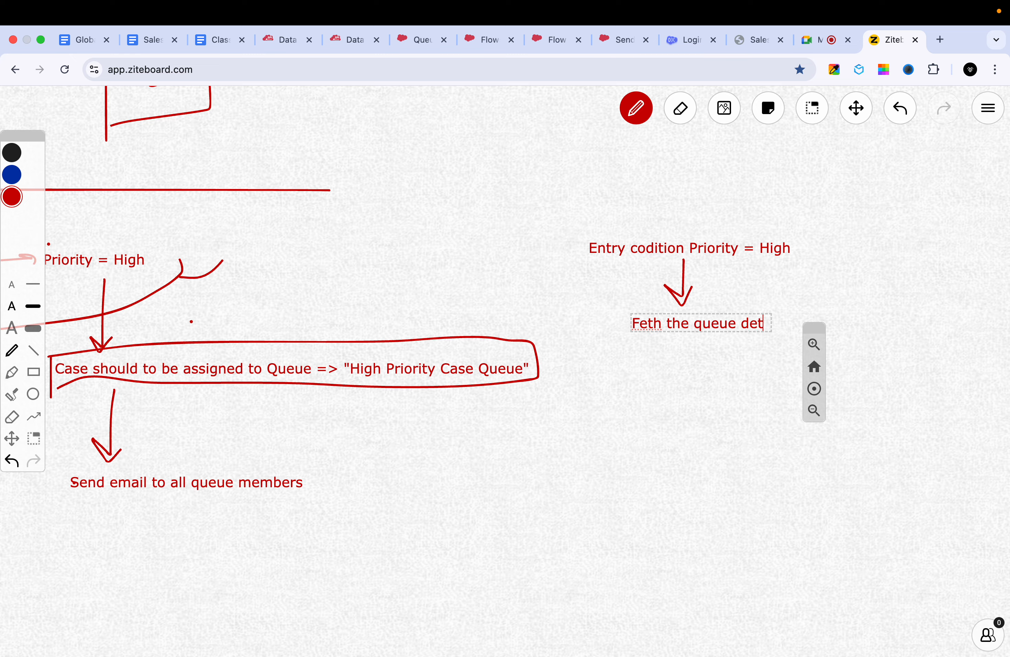
key(BackSpace)
key(BackSpace)
text(l)
key(BackSpace)
key(BackSpace)
key(BackSpace)
key(BackSpace)
key(BackSpace)
key(BackSpace)
text(ID)
click(698, 345)
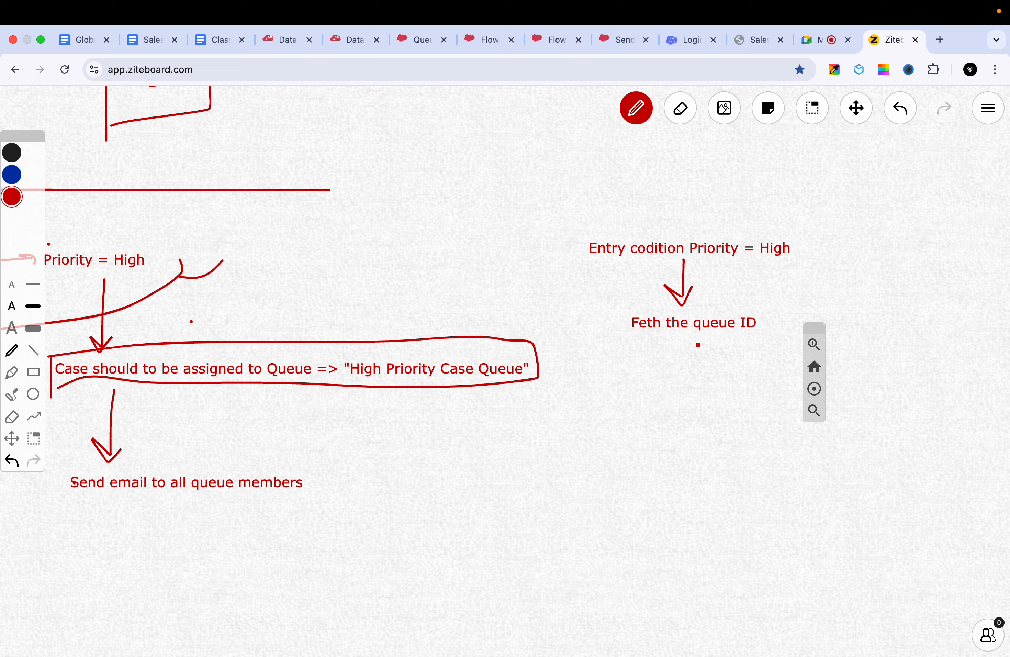
- Draw a downward arrow under the queue ID text and add "Assign the case to queue" beneath it
mouse_move(689, 340)
mouse_down()
mouse_move(682, 386)
mouse_move(703, 365)
mouse_up()
text(Assign )
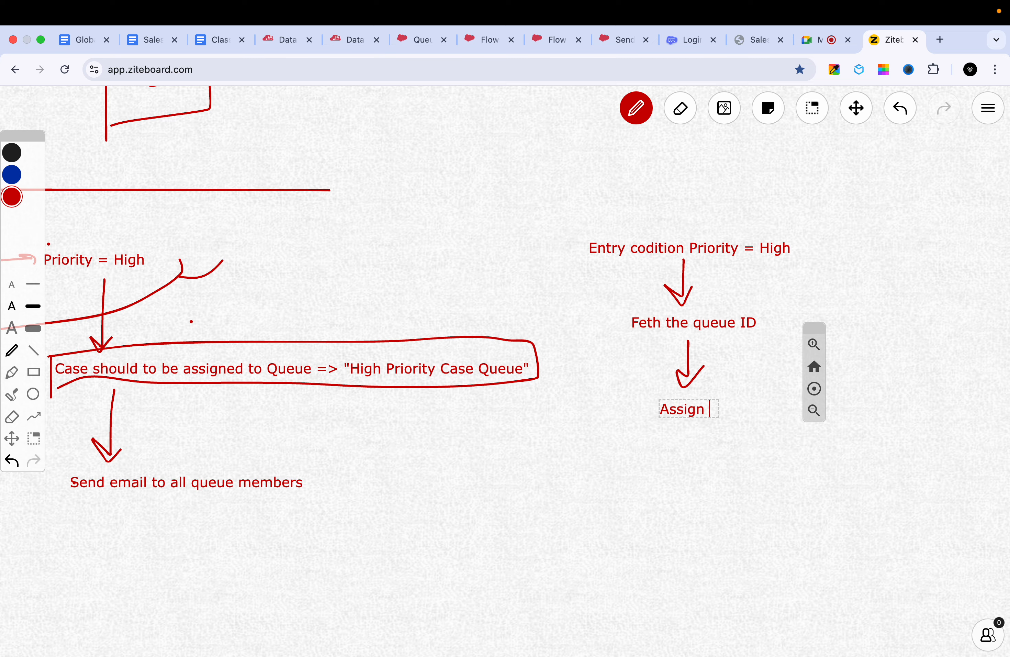
text(the case to )
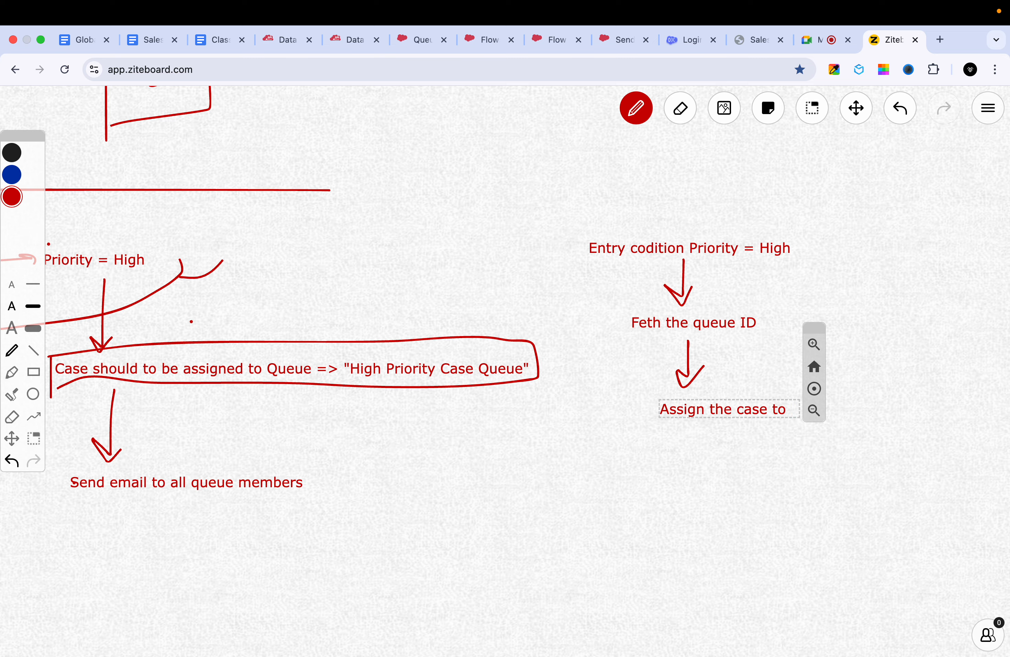
text(queue)
click(676, 473)
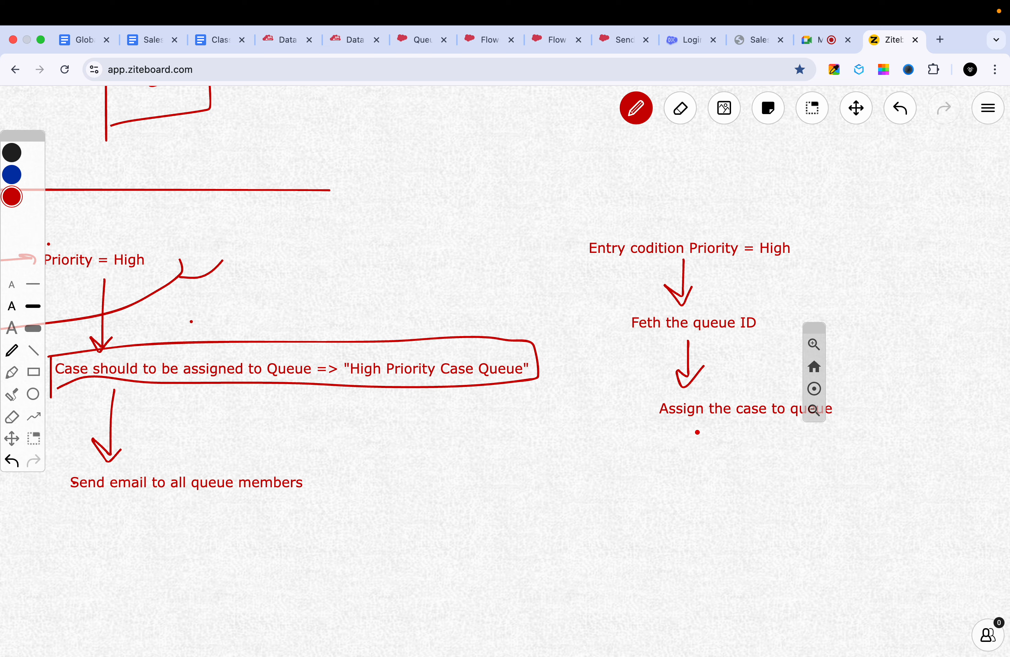
- Draw a downward arrow under the case assignment text and add "fetch all the queue member IDs" beneath it
mouse_move(697, 432)
mouse_down()
mouse_move(687, 451)
mouse_move(708, 449)
mouse_up()
text(fetch all the )
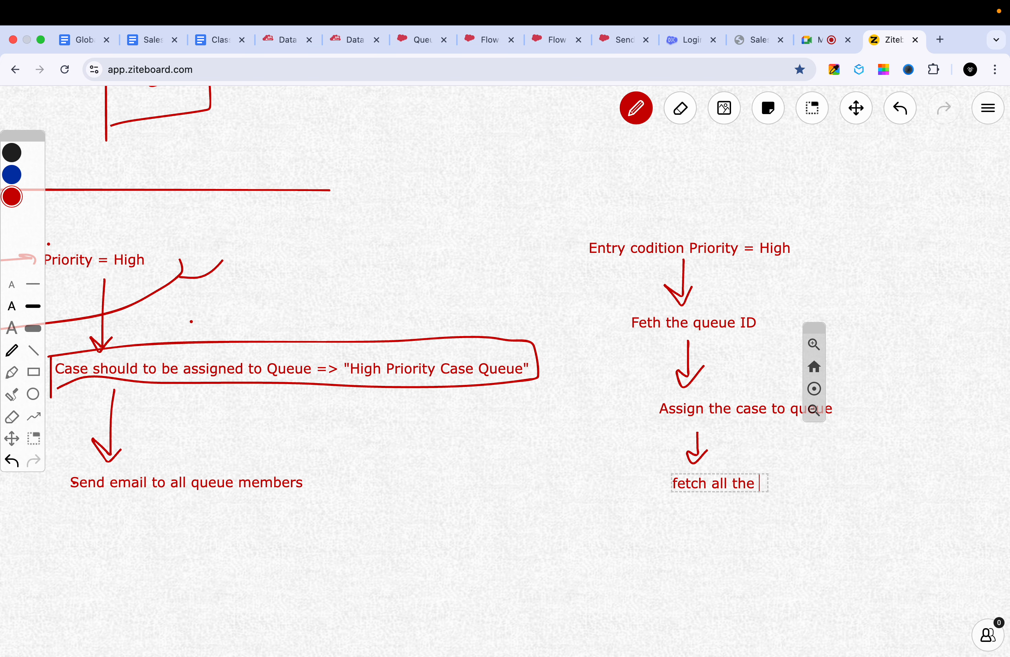
text(queue memen)
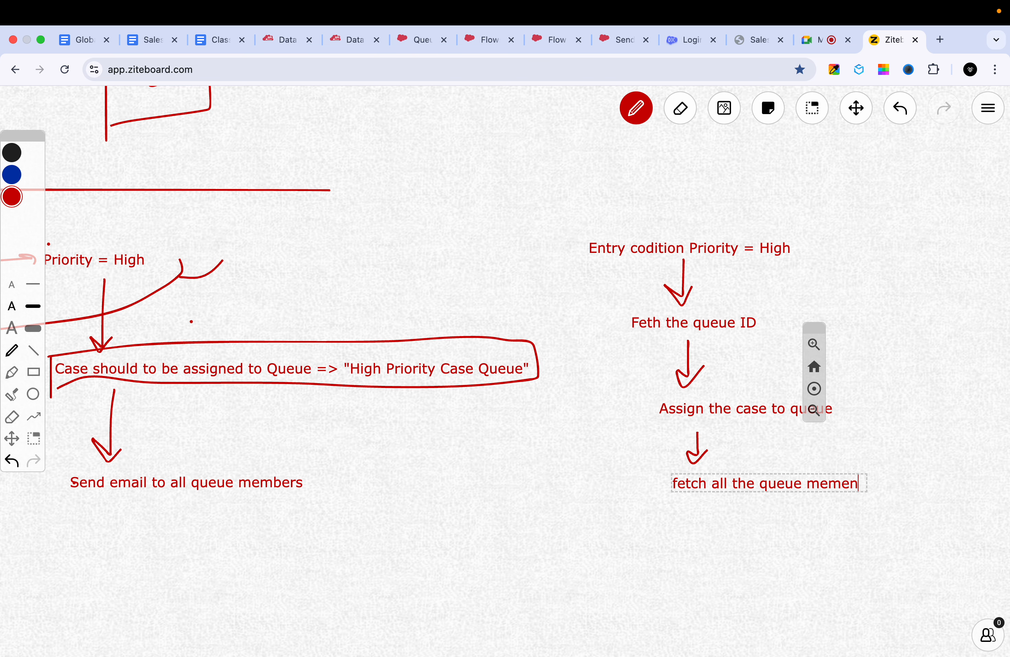
key(BackSpace)
key(BackSpace)
text(ber IDs)
click(693, 522)
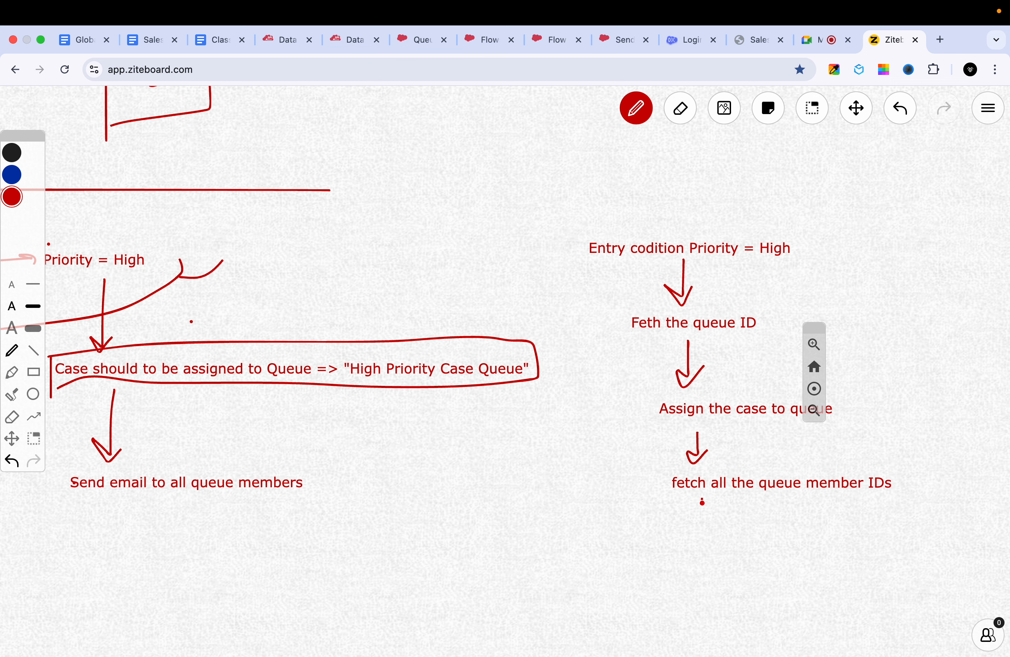
- Draw a downward arrow under the queue member IDs text and add "fetch all the users from queue member Ids" beneath it
mouse_move(702, 499)
mouse_down()
mouse_move(698, 528)
mouse_move(713, 514)
mouse_up()
text(fetch all the )
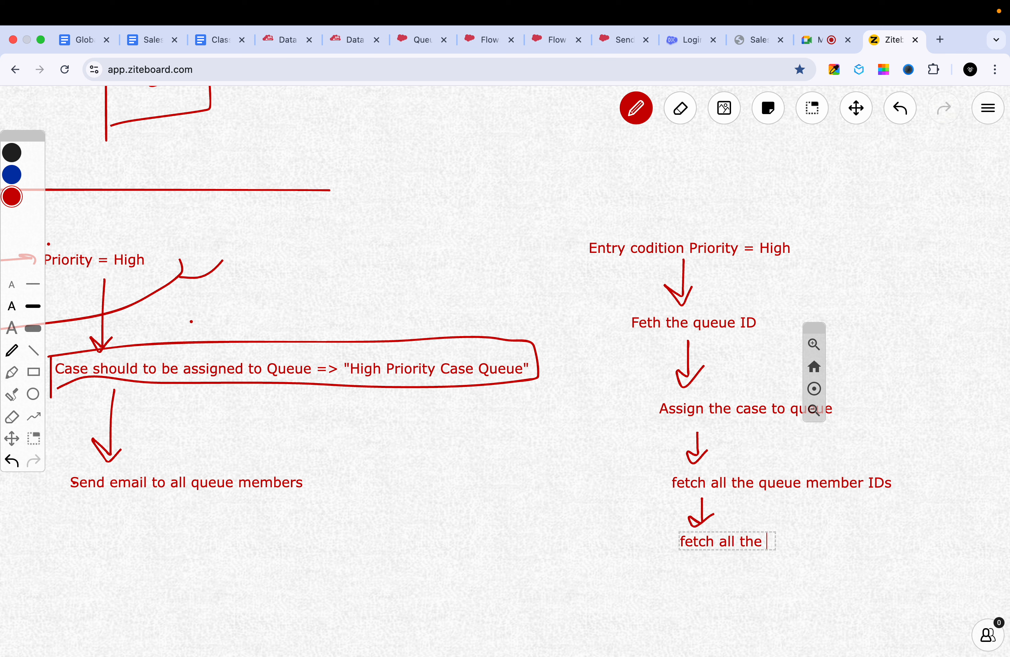
text(users from queue me)
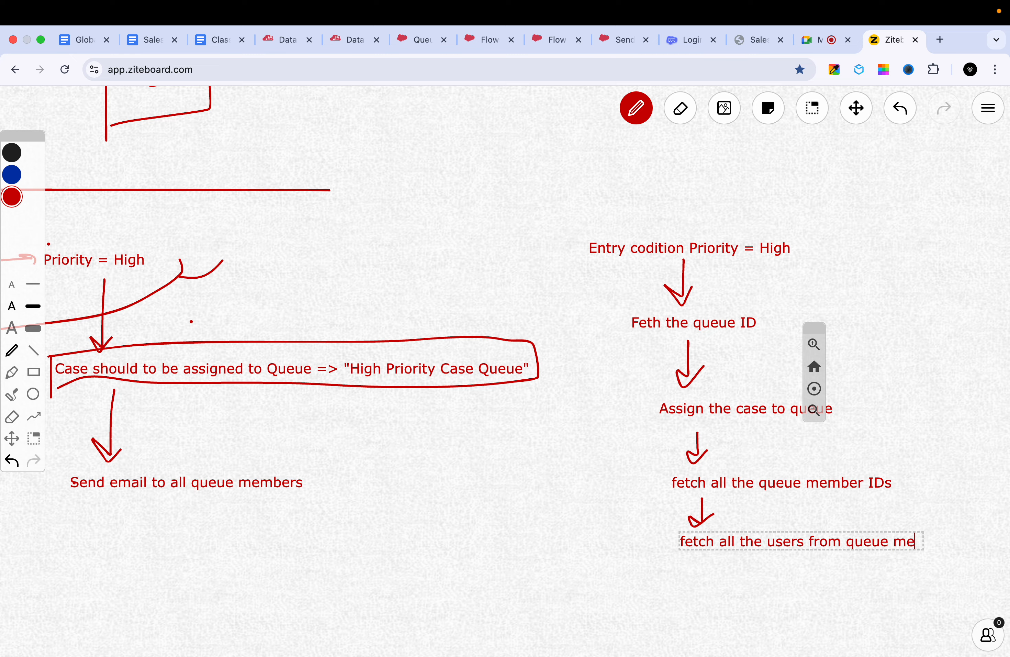
text(mber Ids)
click(719, 574)
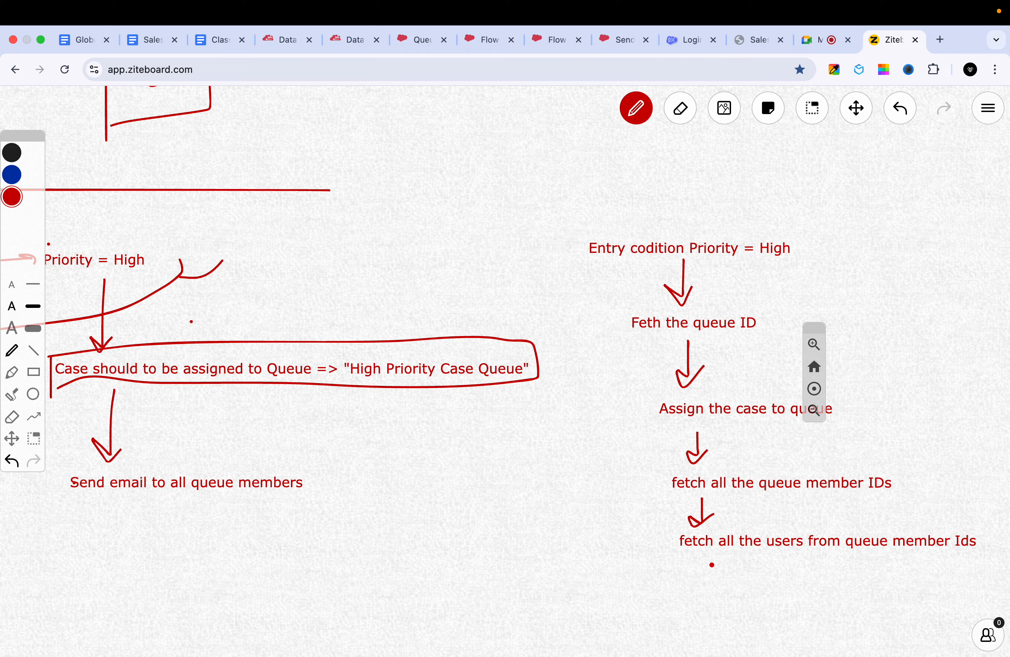
- Draw a downward arrow under the fetch users text and add "Send email notifications to all" beneath it
mouse_move(711, 563)
mouse_down()
mouse_move(703, 588)
mouse_move(722, 588)
mouse_up()
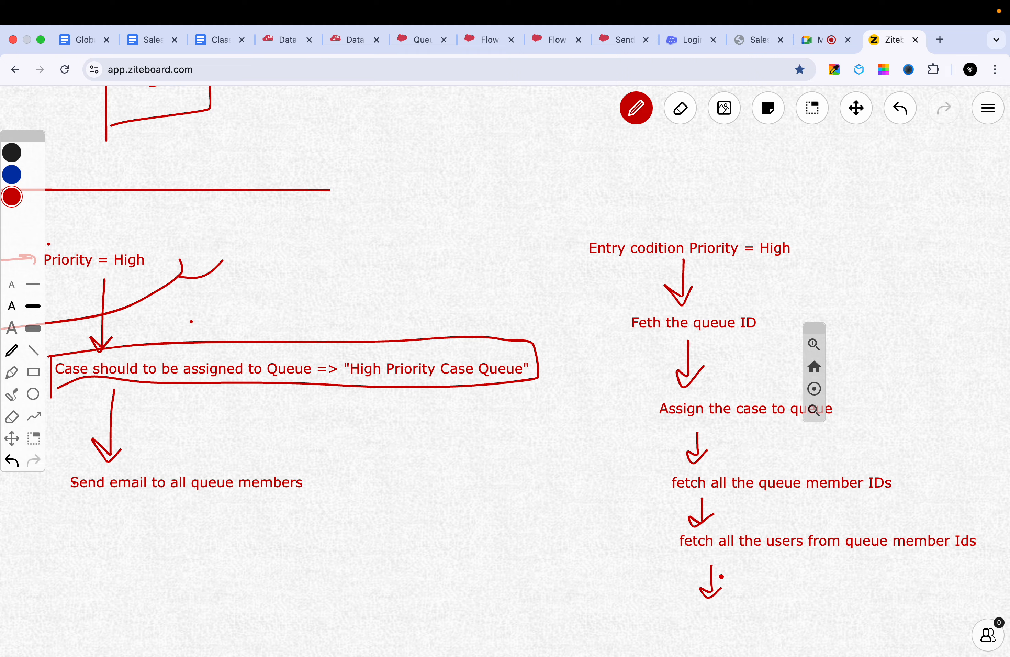
click(855, 112)
scroll(773, 312, down, 4)
key(p)
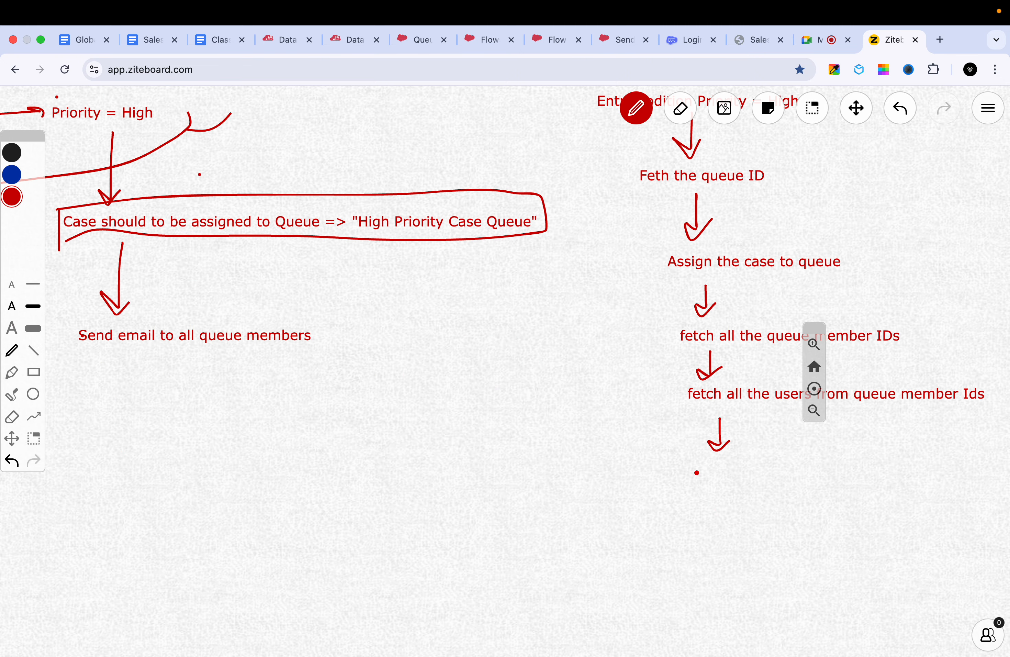
double_click(694, 466)
text(Send email notifica)
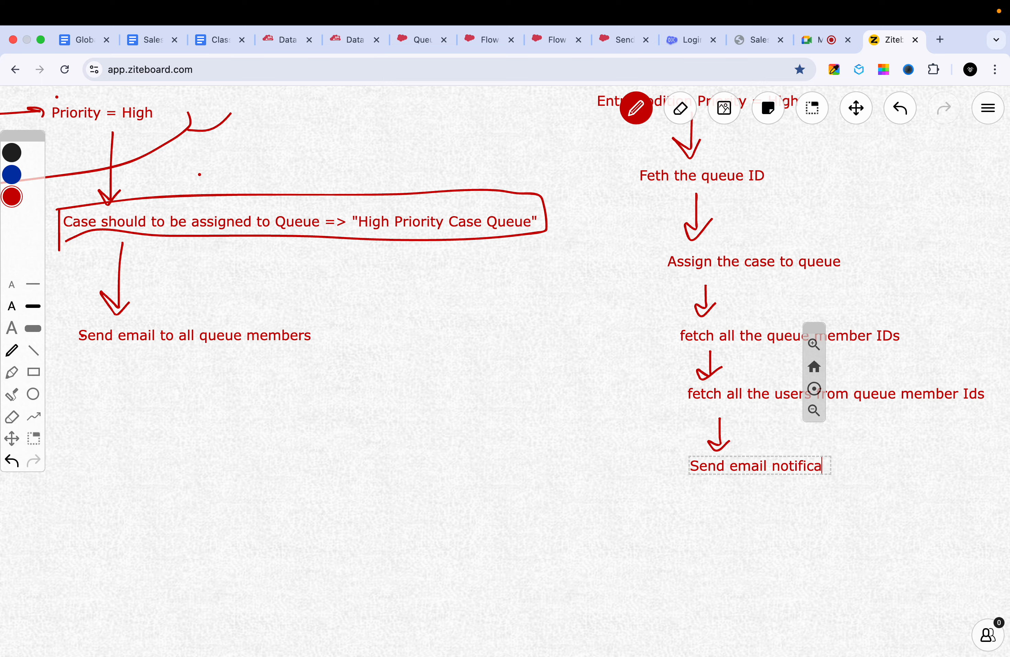
text(tions to all)
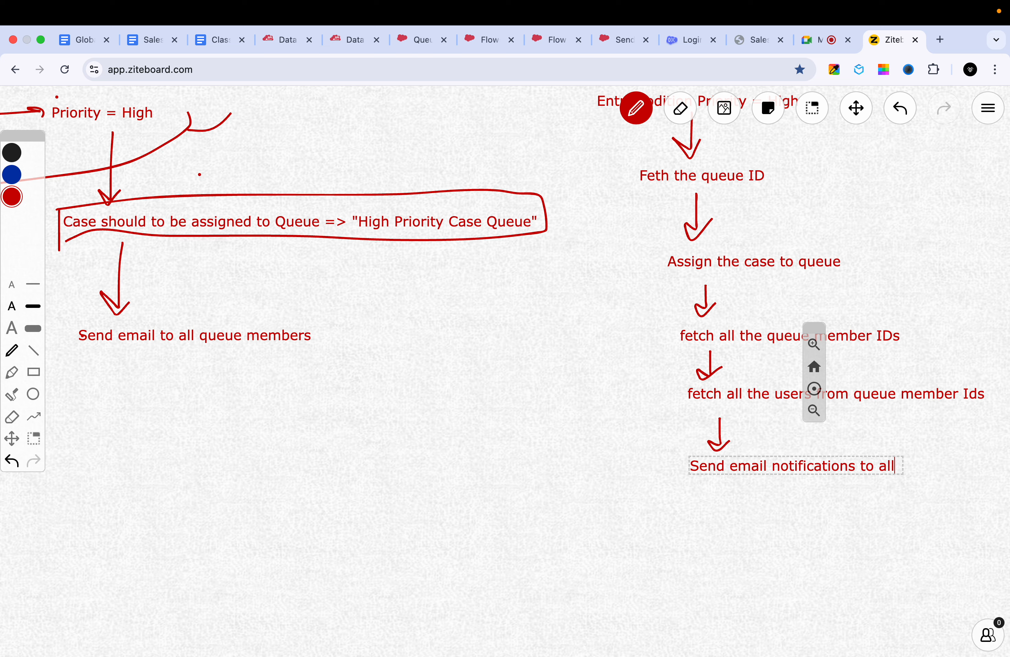
click(607, 458)
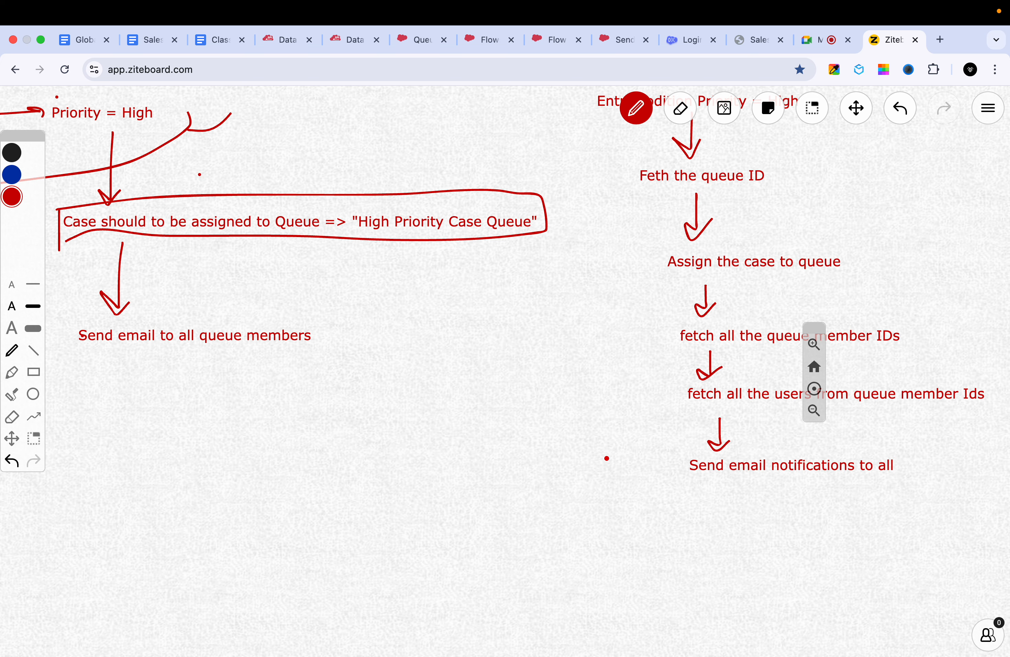
- Compare the diagrammed steps on the whiteboard with the elements built so far in the new case flow in Flow Builder
click(856, 108)
drag(727, 249, 705, 286)
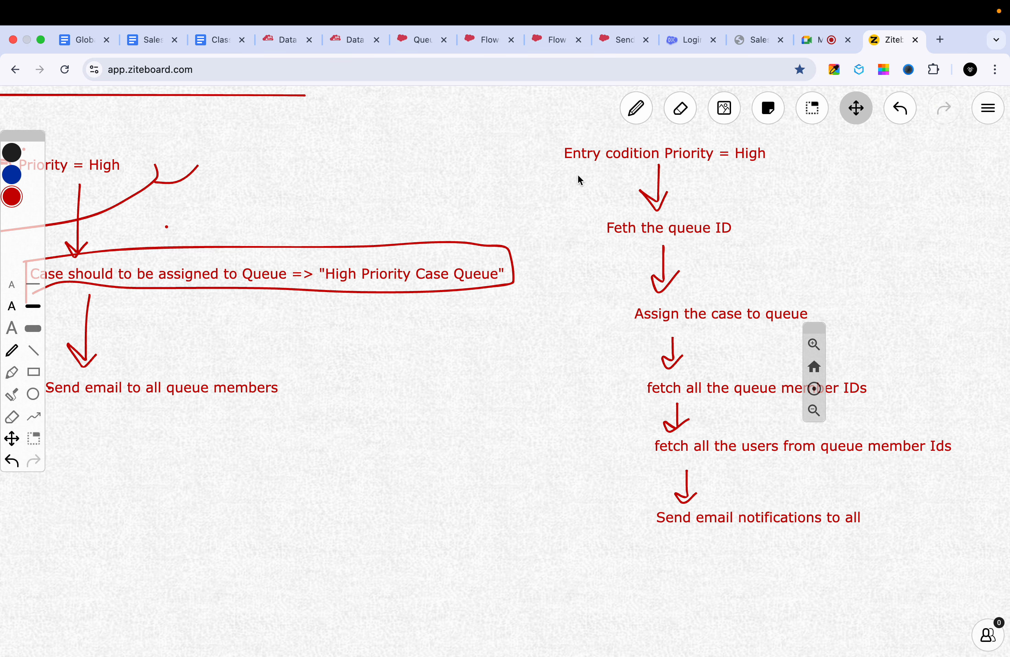
click(484, 41)
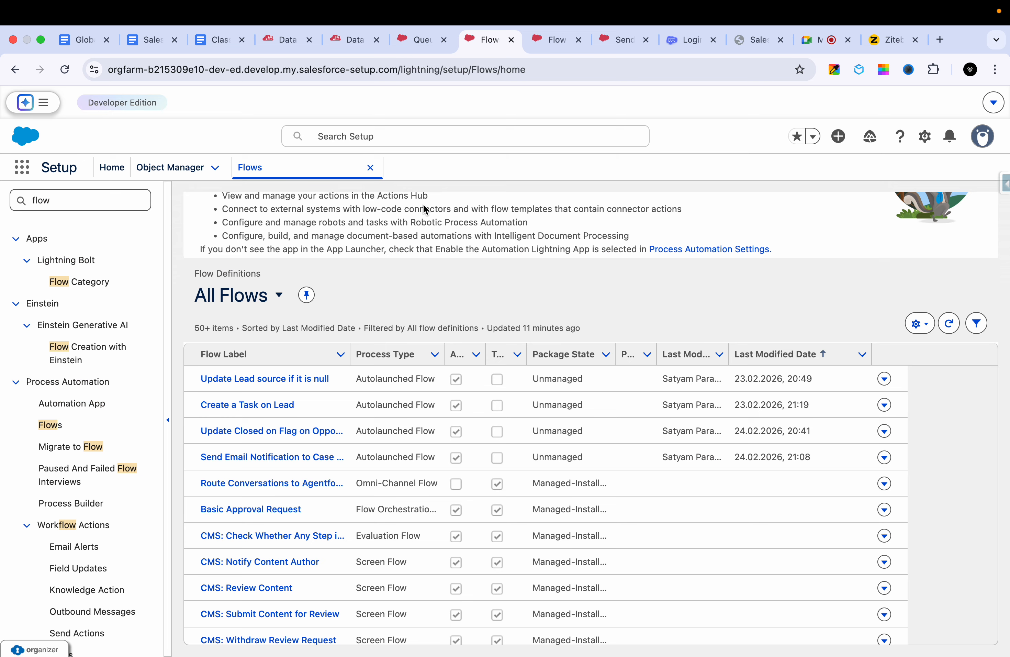
click(419, 41)
click(346, 45)
click(275, 41)
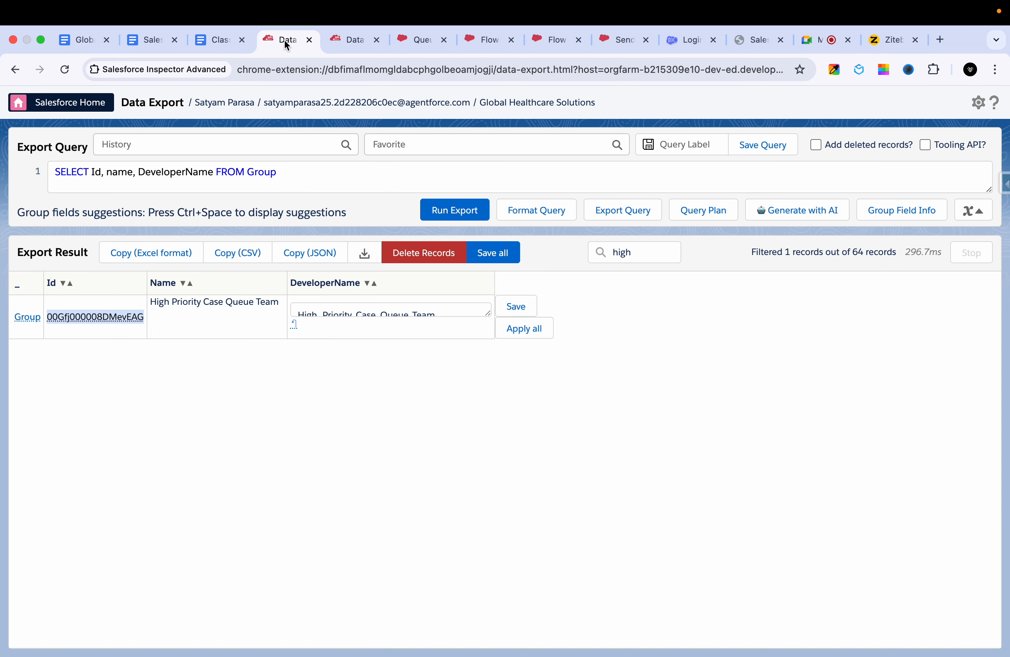
click(473, 41)
click(545, 41)
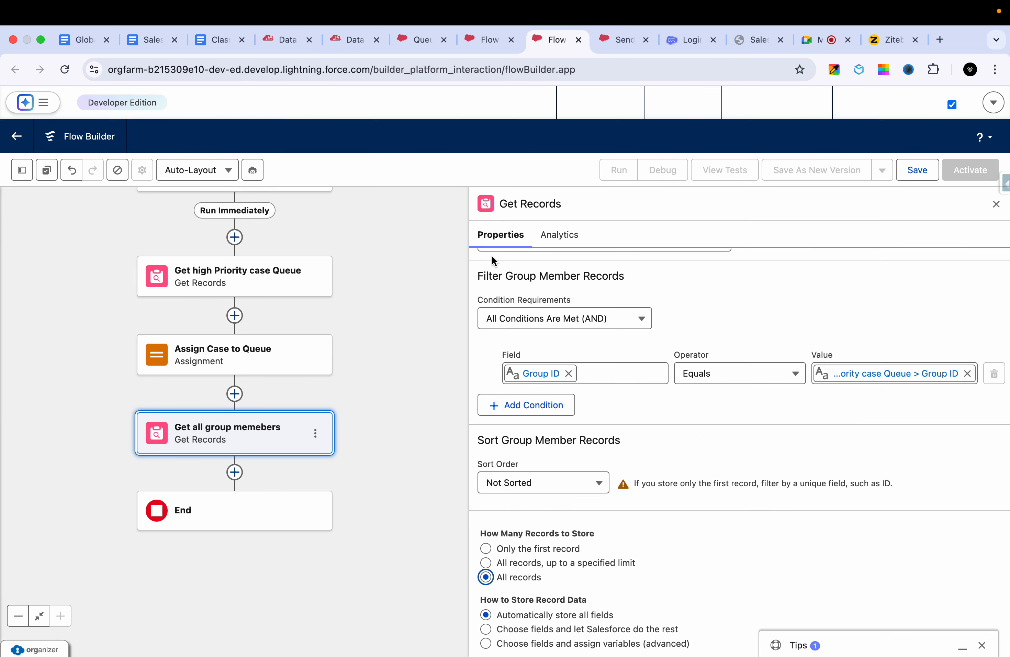
drag(365, 295, 353, 411)
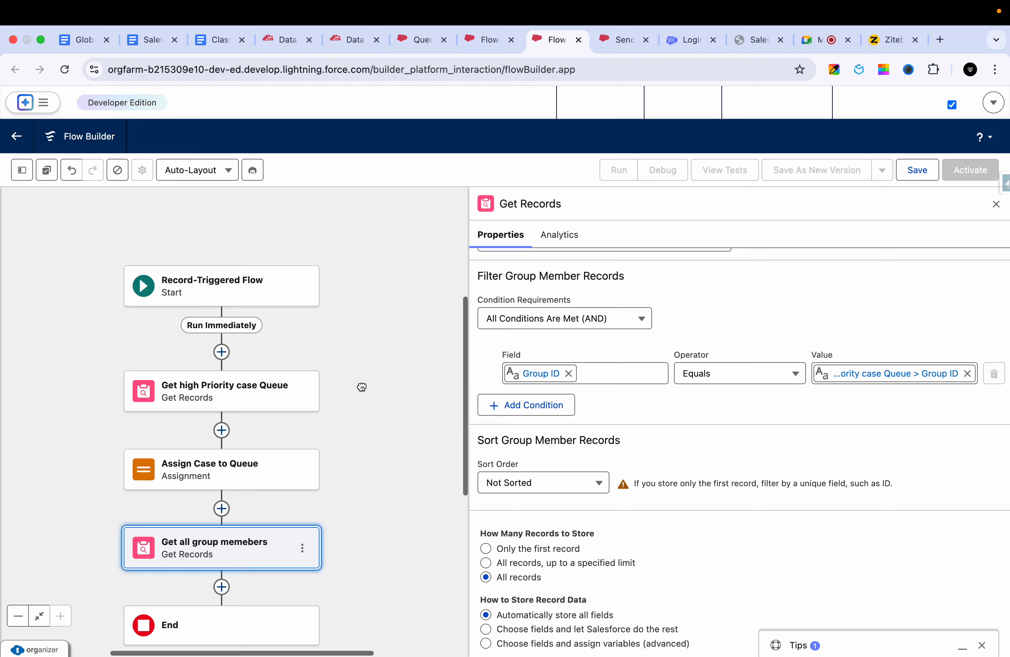
scroll(361, 387, down, 2)
click(866, 41)
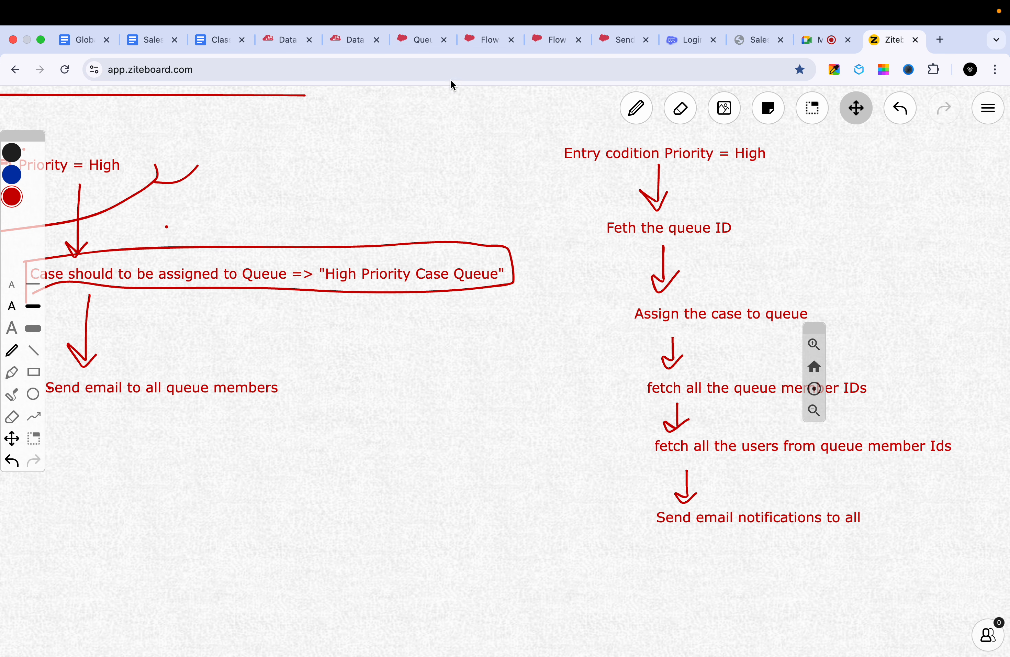
click(416, 40)
click(486, 40)
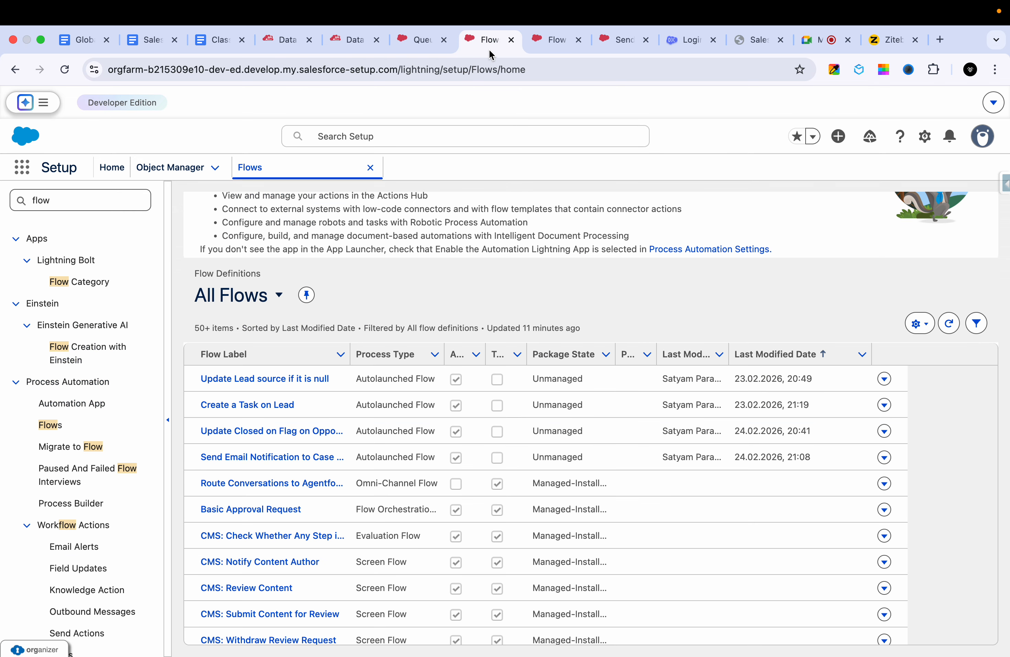
click(552, 40)
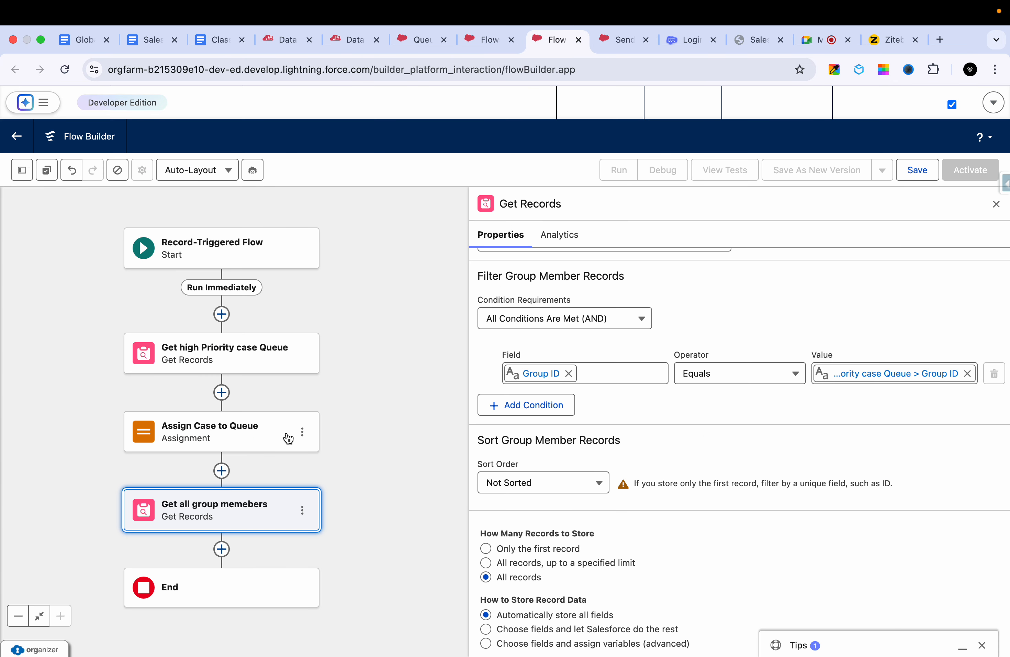
scroll(392, 421, down, 3)
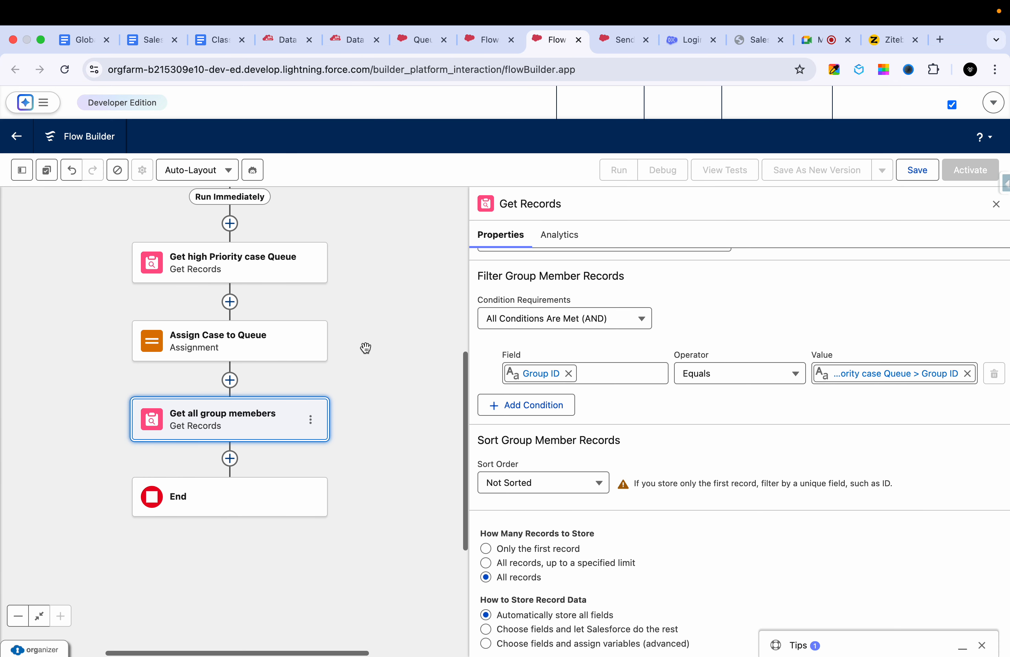
scroll(373, 362, down, 2)
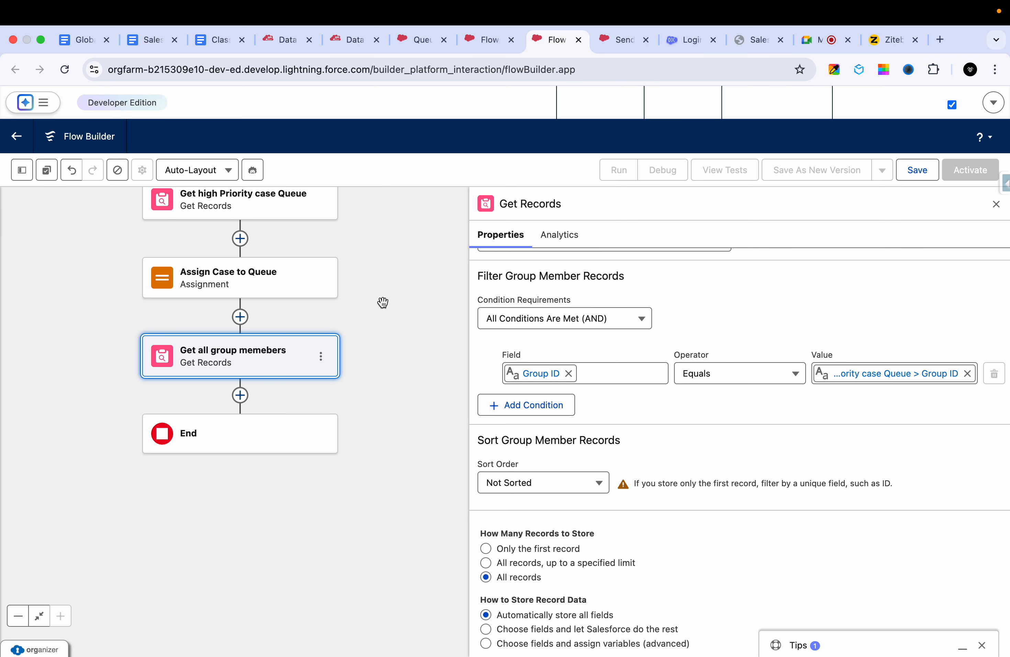
- Switch to the GroupMember query in Salesforce Inspector's Data Export and put a comma after UserOrGroup.Name in its field list
click(283, 42)
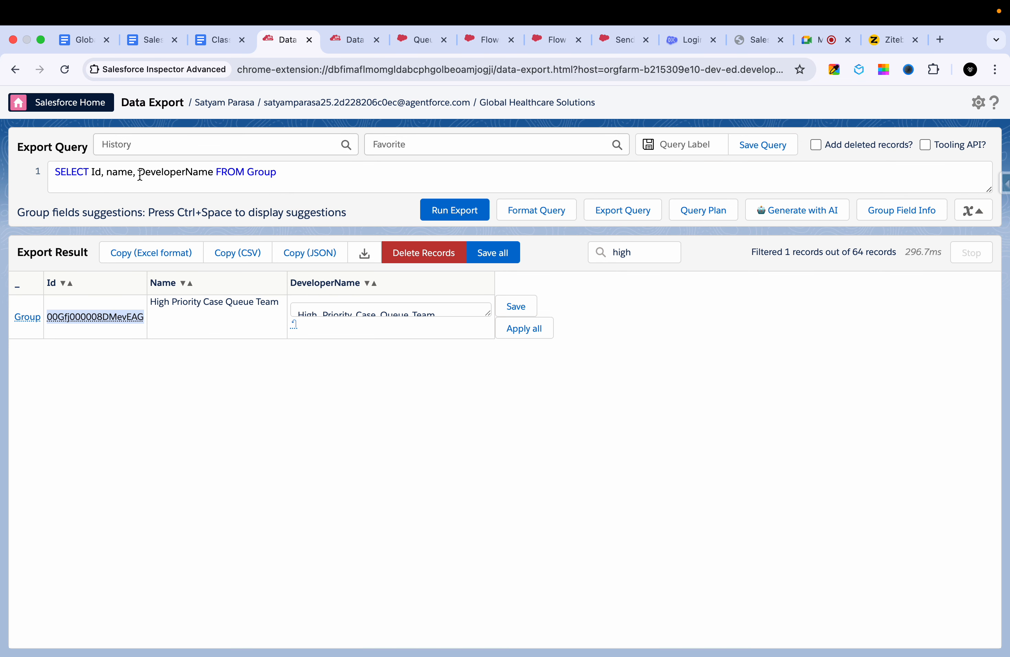
click(348, 39)
triple_click(262, 164)
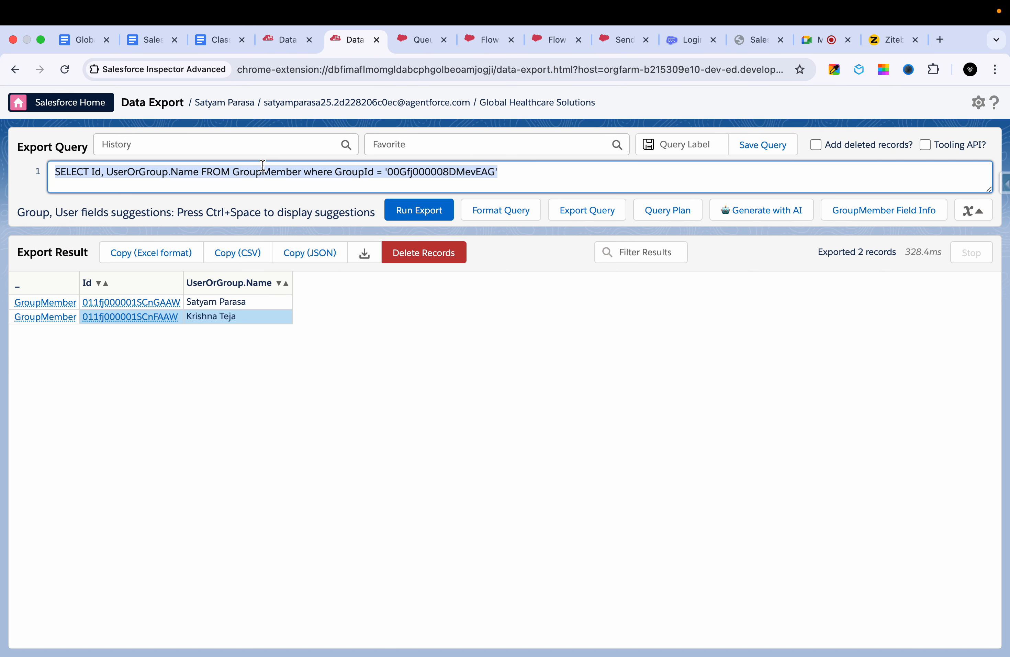
double_click(263, 165)
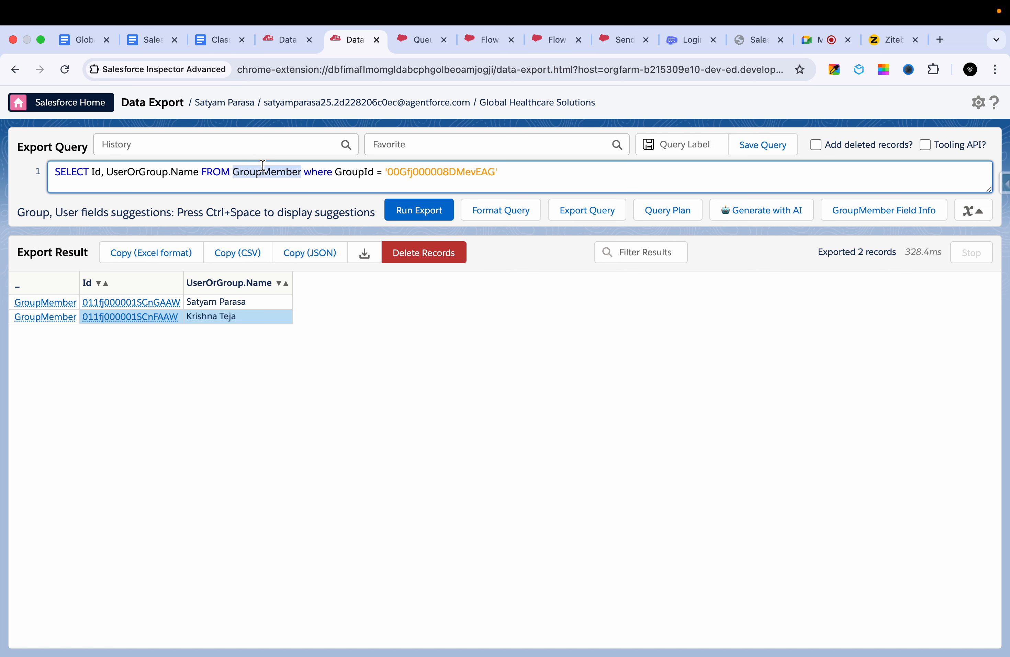
click(201, 171)
text(, ema)
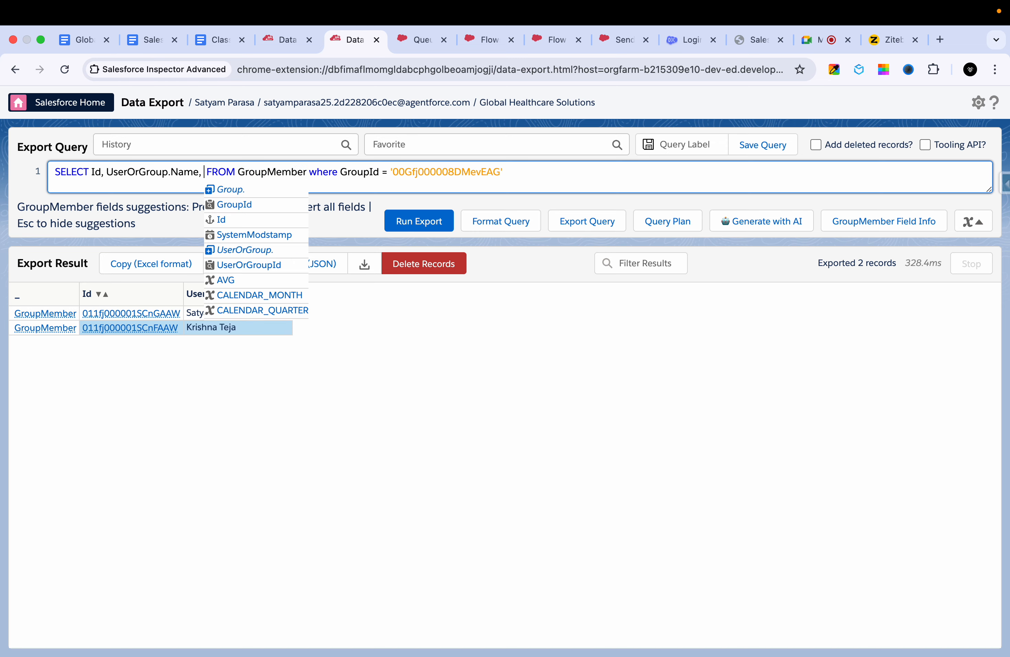
key(BackSpace)
key(BackSpace)
key(BackSpace)
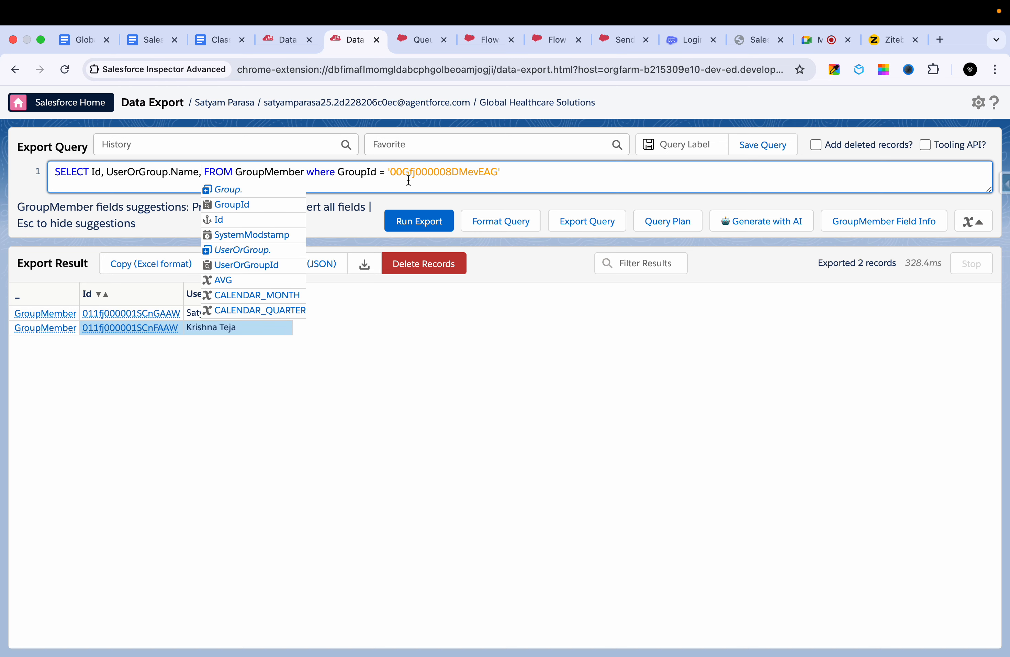
key(Escape)
click(113, 320)
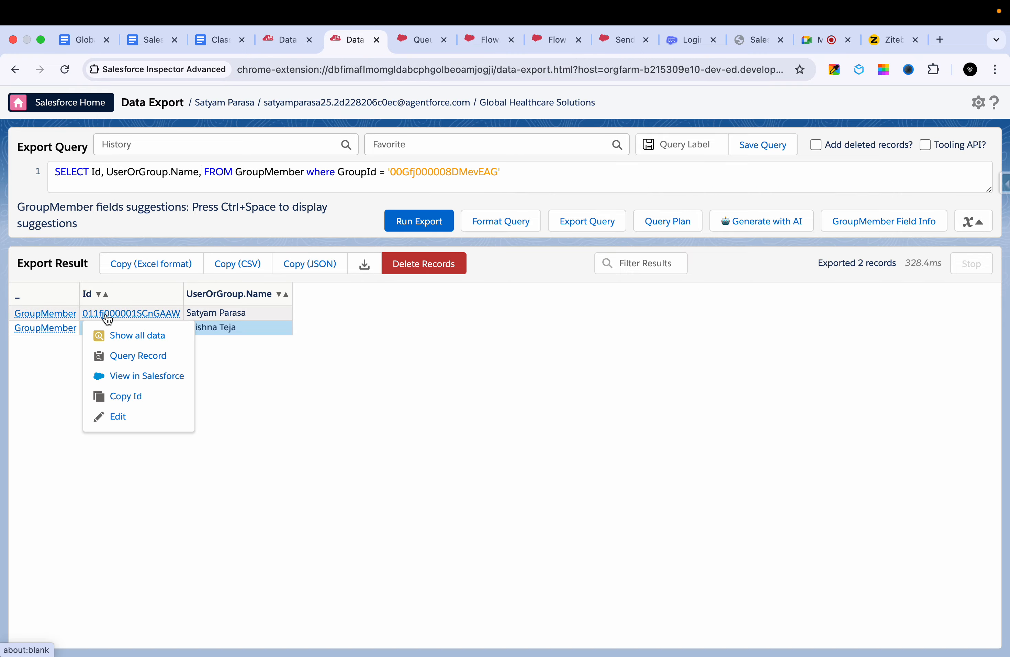
click(297, 348)
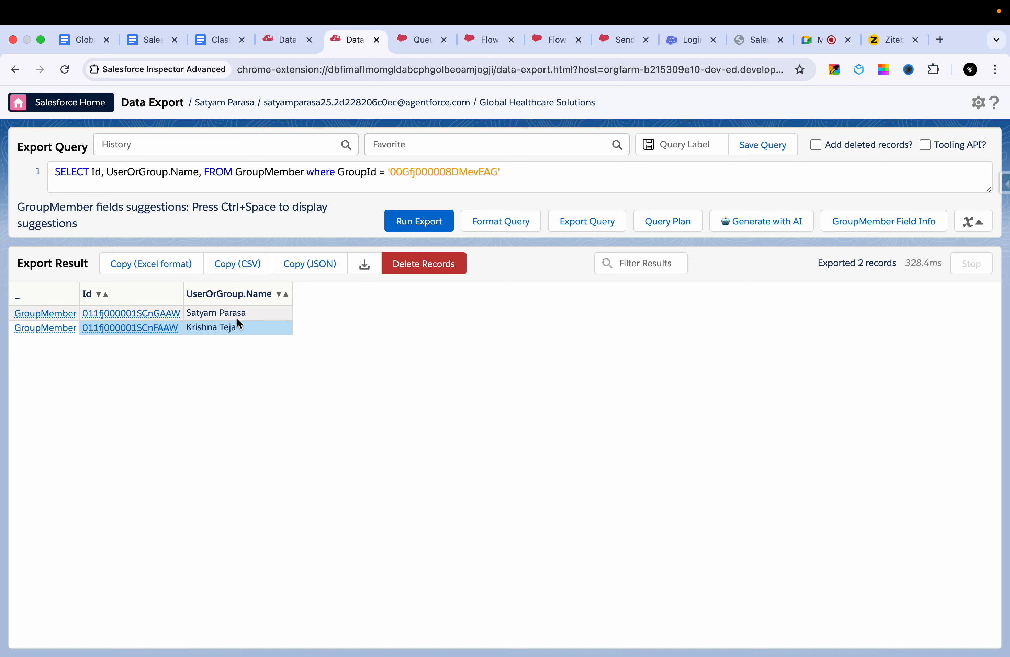
- Add UserOrGroupId after UserOrGroup.Name in the GroupMember query and run the export
click(203, 171)
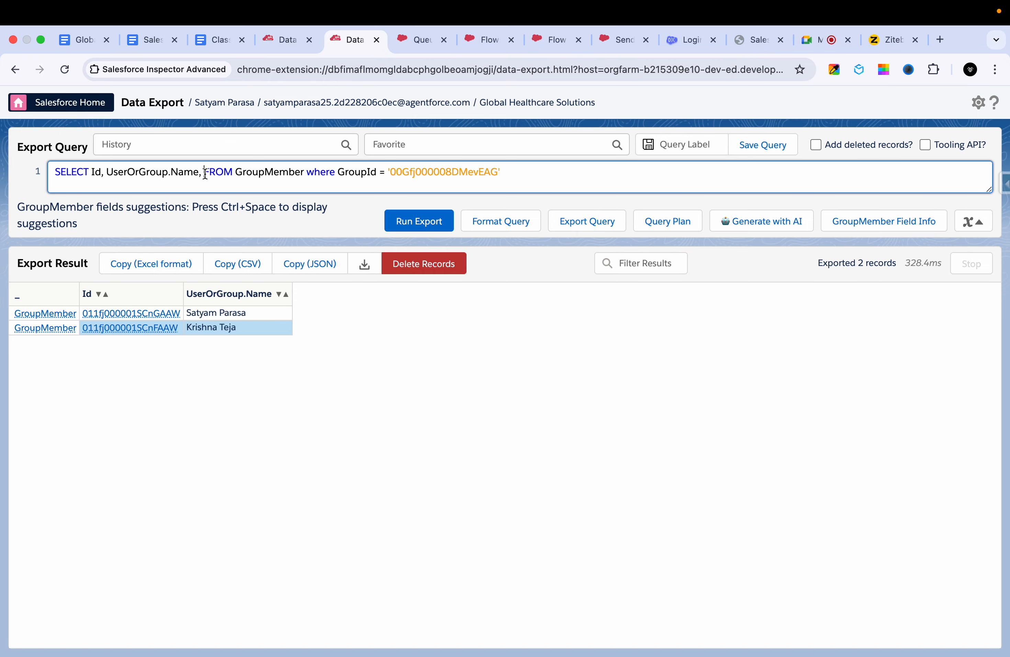
text(user)
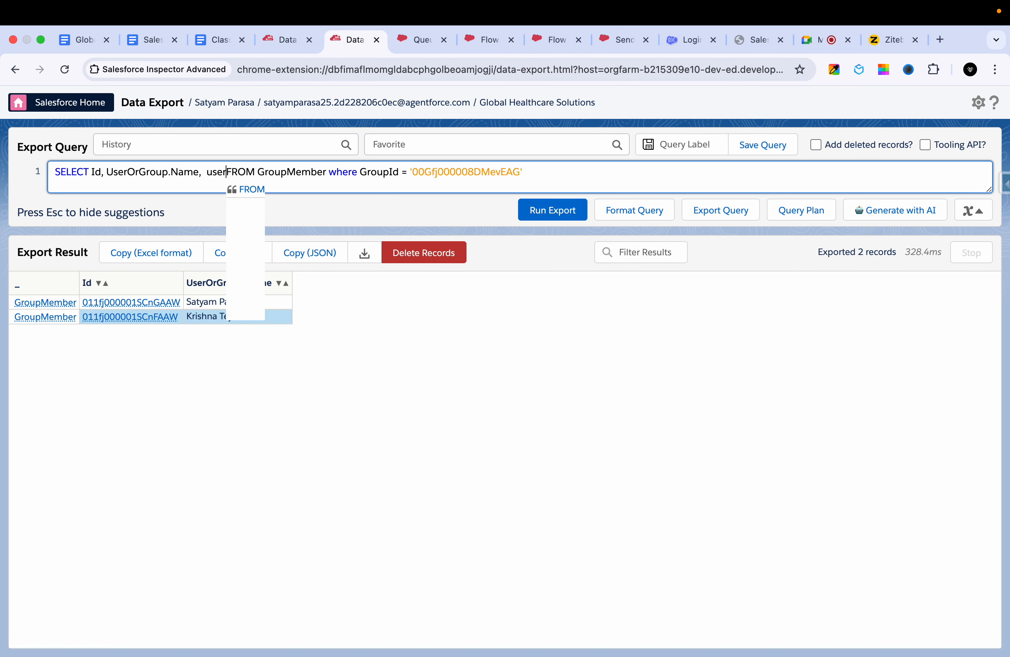
key(BackSpace)
key(BackSpace)
key(BackSpace)
key(BackSpace)
text(u)
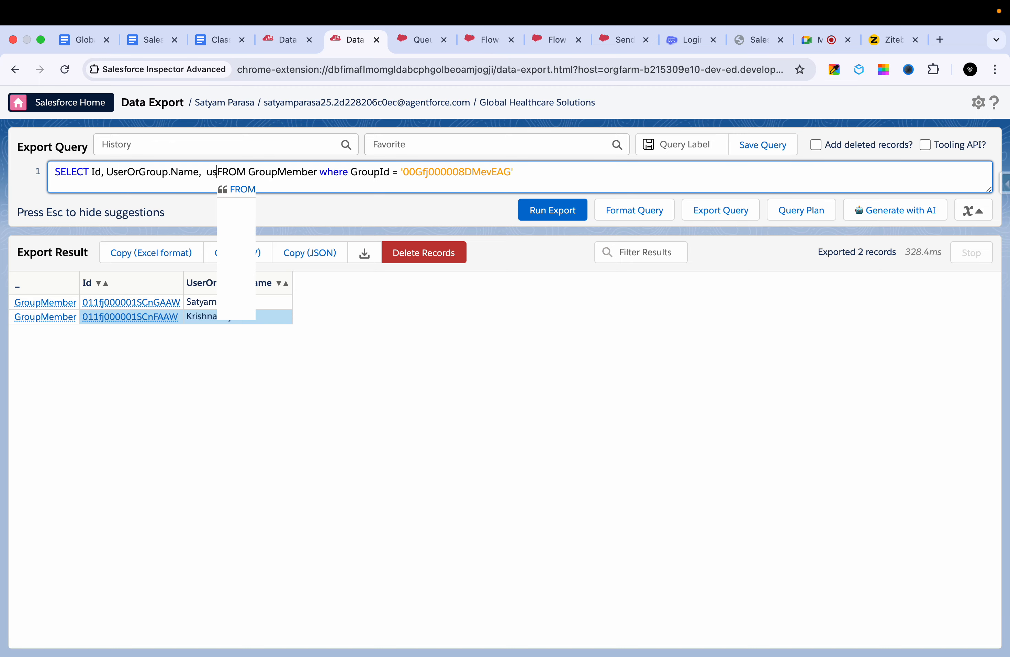
key(BackSpace)
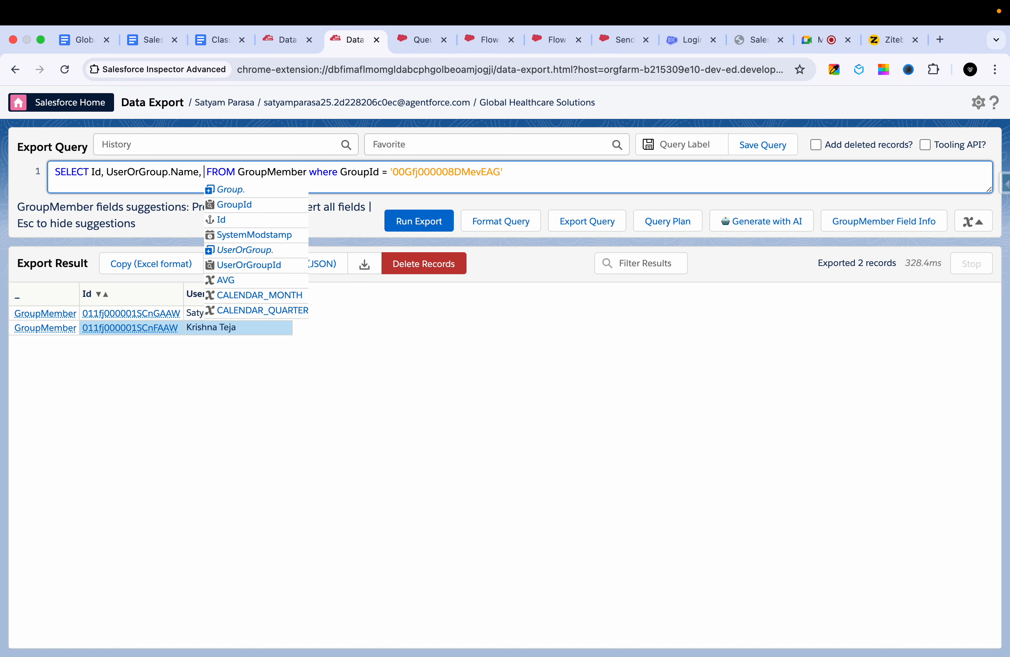
text(user)
click(290, 202)
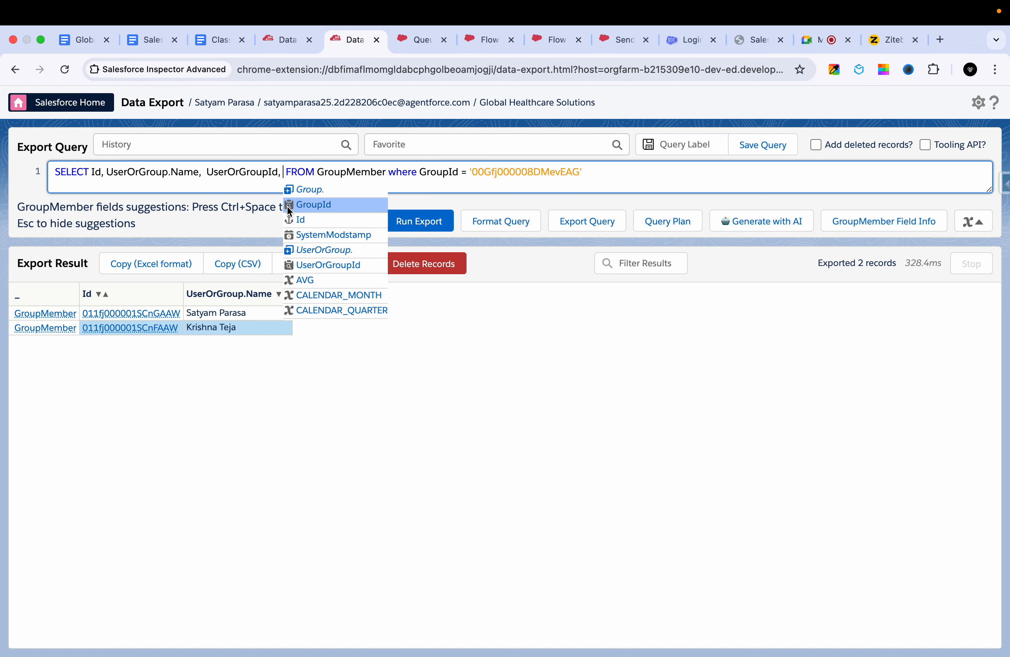
key(BackSpace)
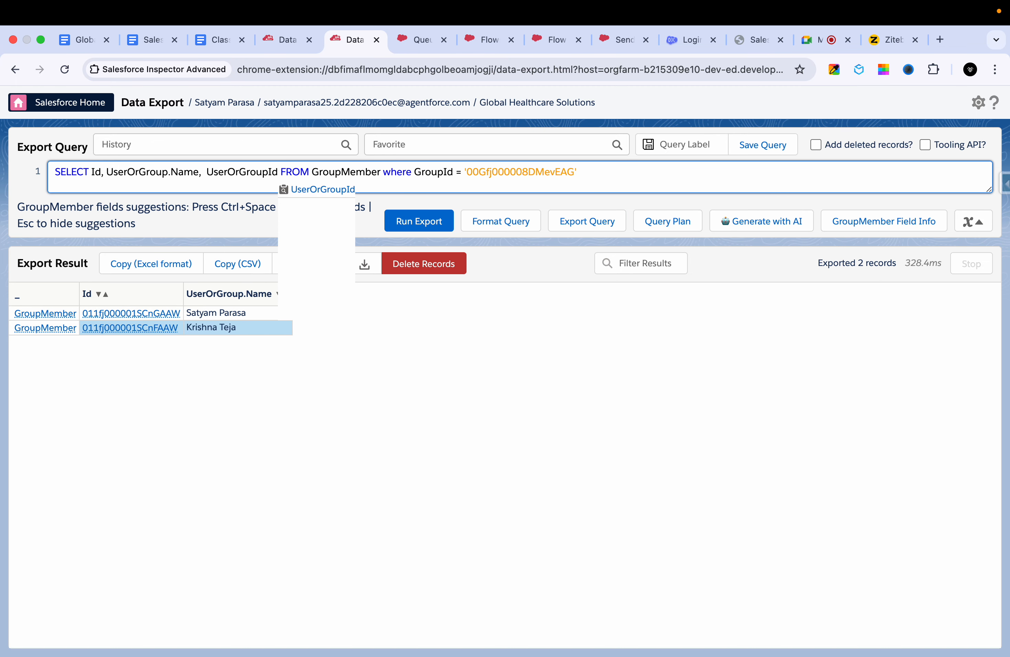
click(430, 217)
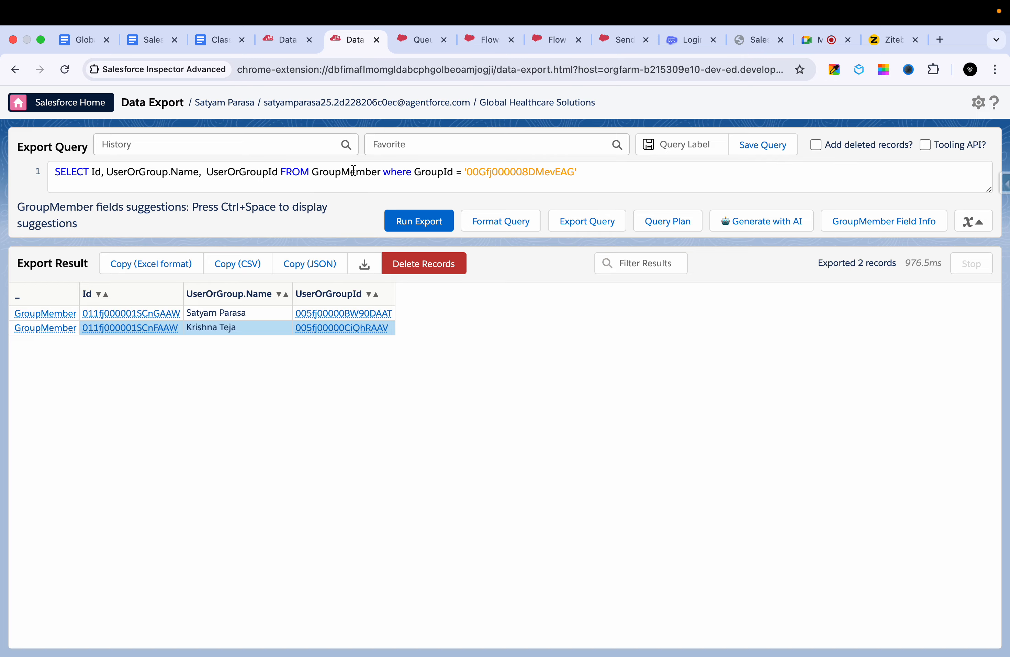
- Return to the new flow in Flow Builder with the "Get all group memebers" element open
click(429, 41)
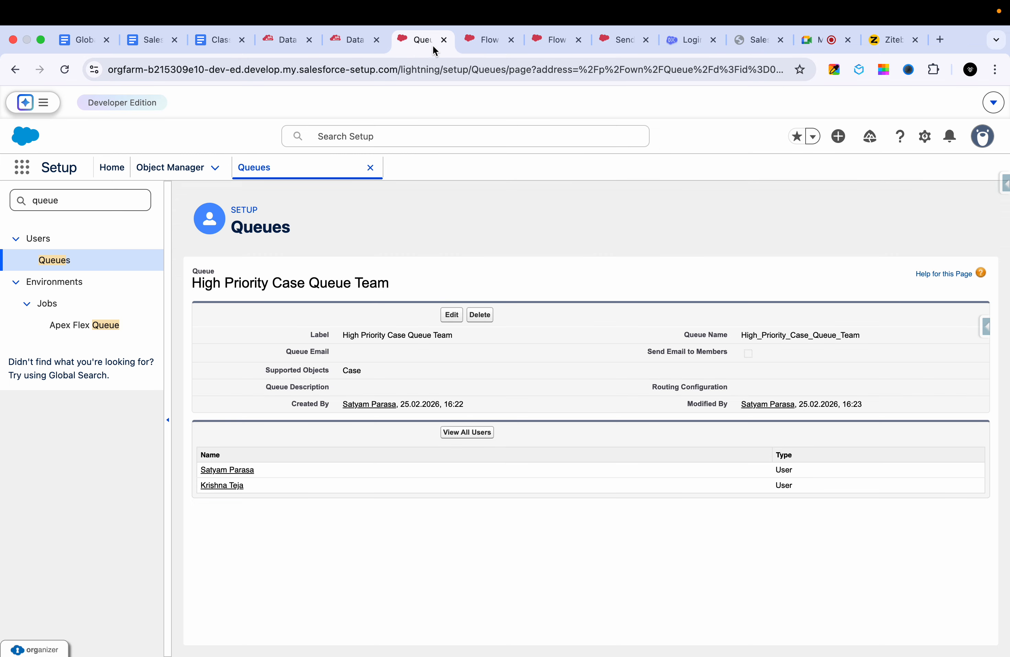
click(484, 41)
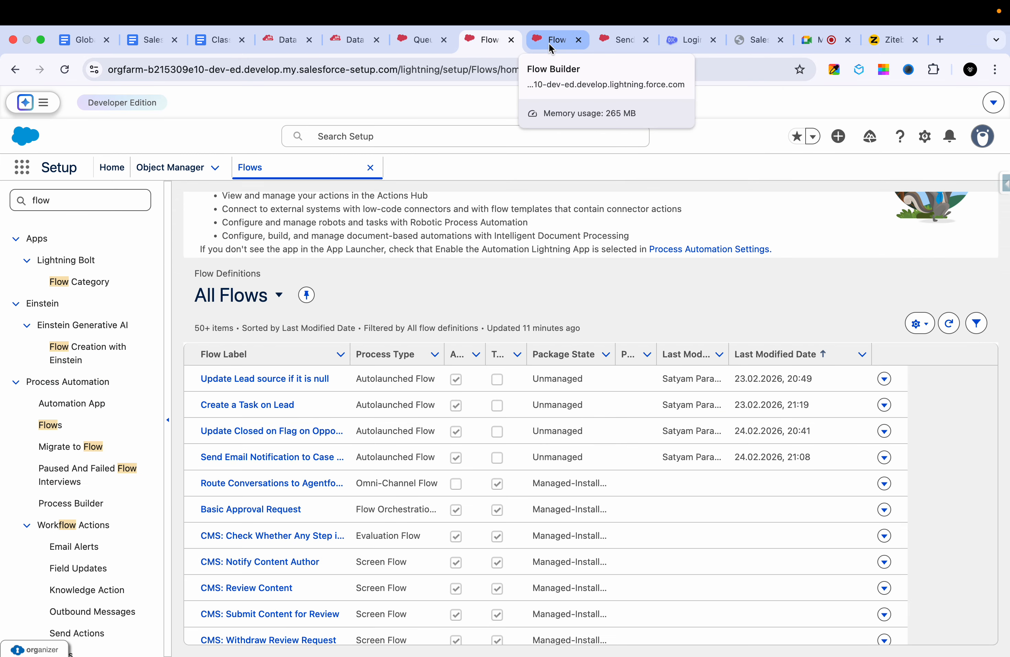
click(618, 42)
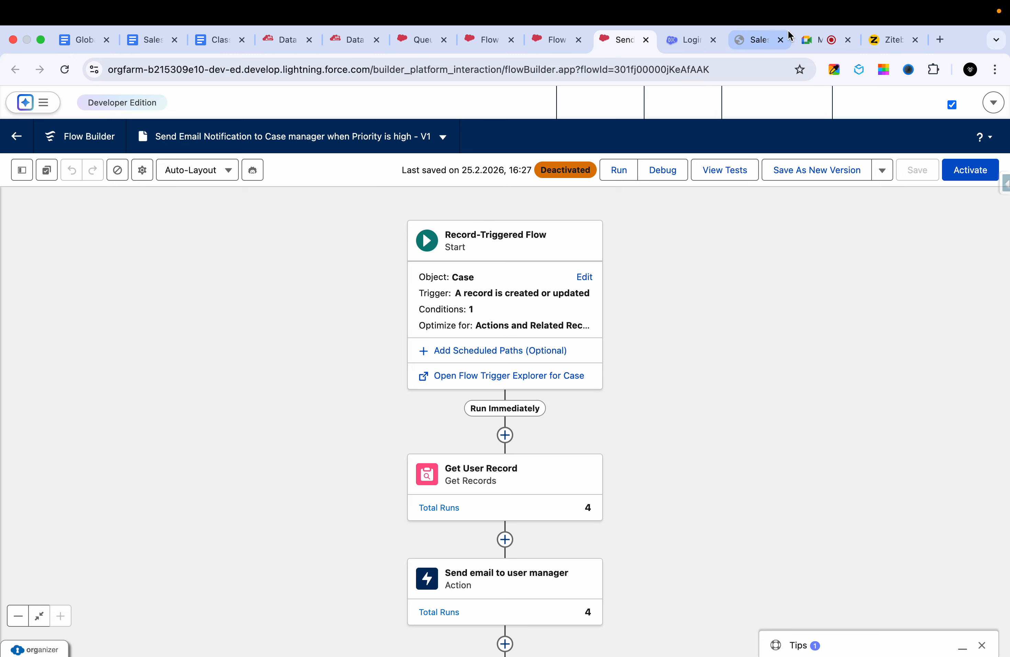
click(552, 40)
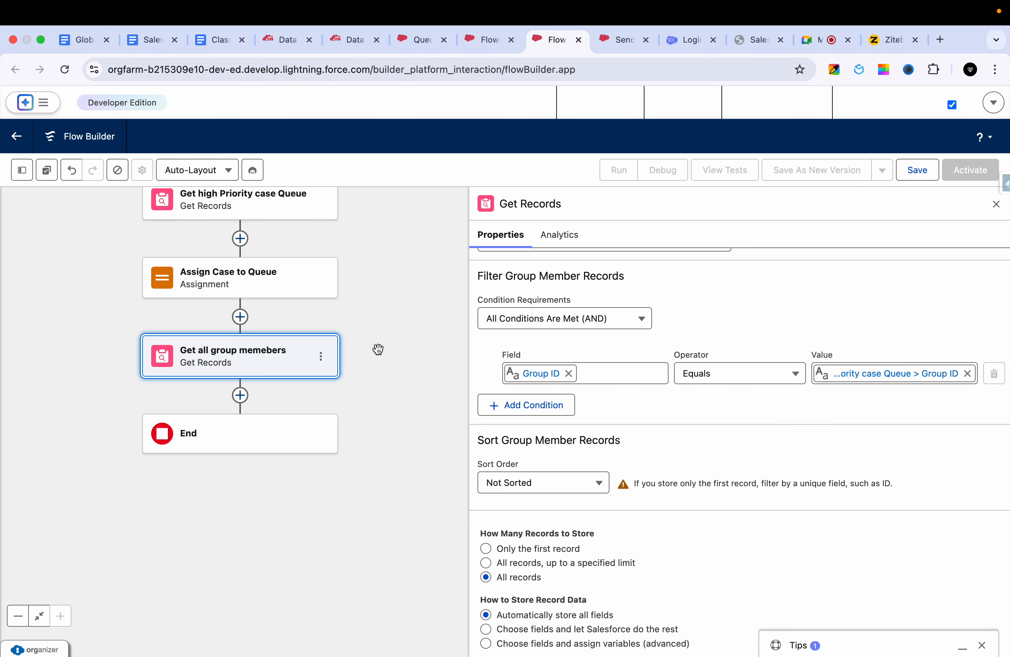
- Add a Loop element right after "Get all group memebers" in the flow
drag(378, 348, 390, 295)
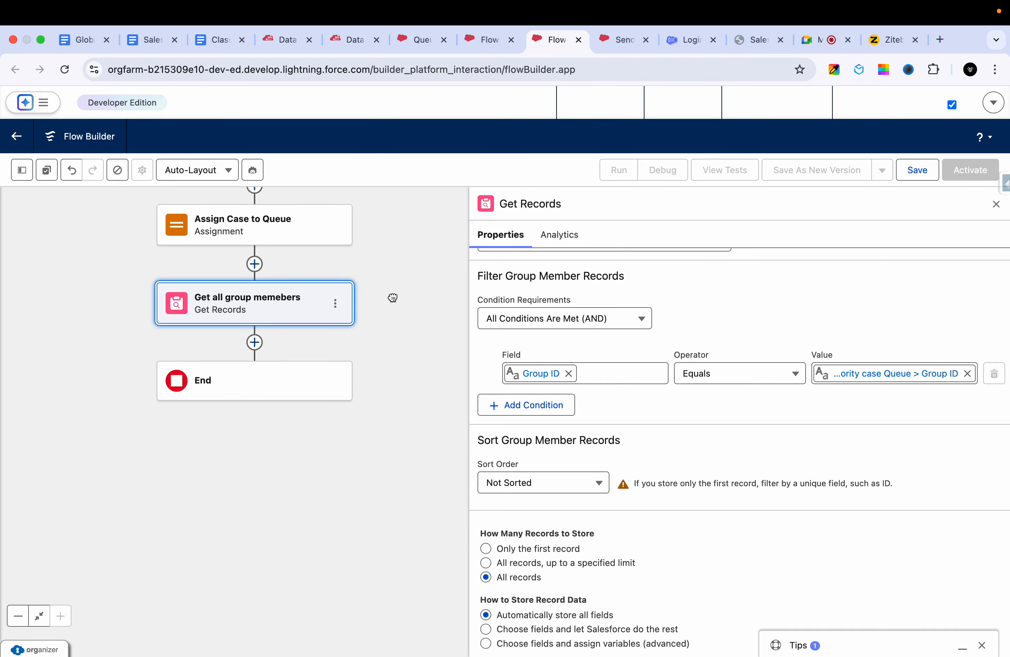
click(254, 342)
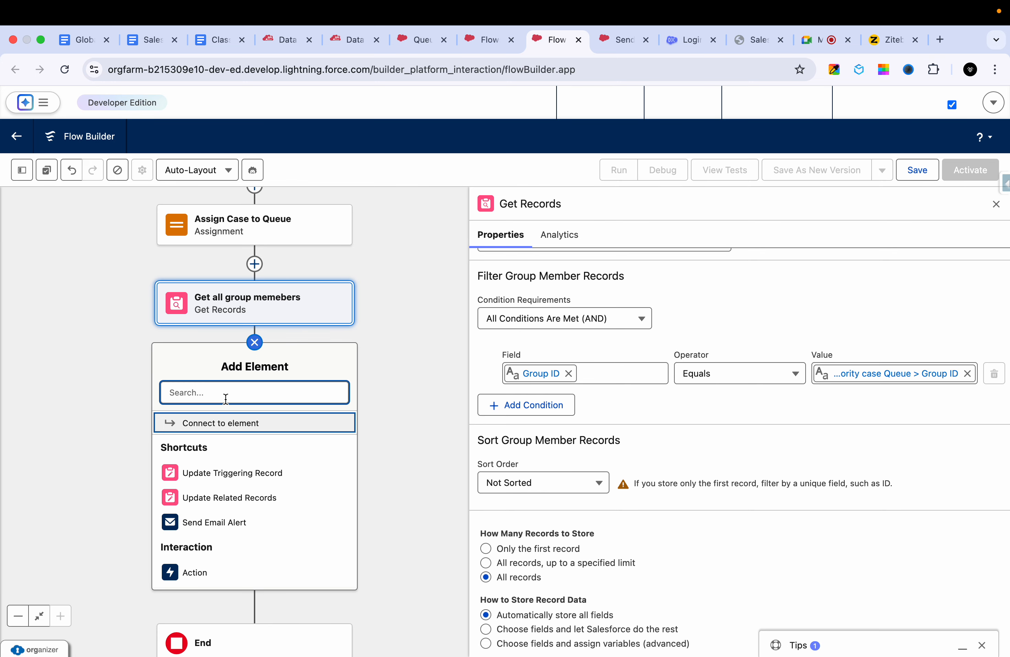
text(for)
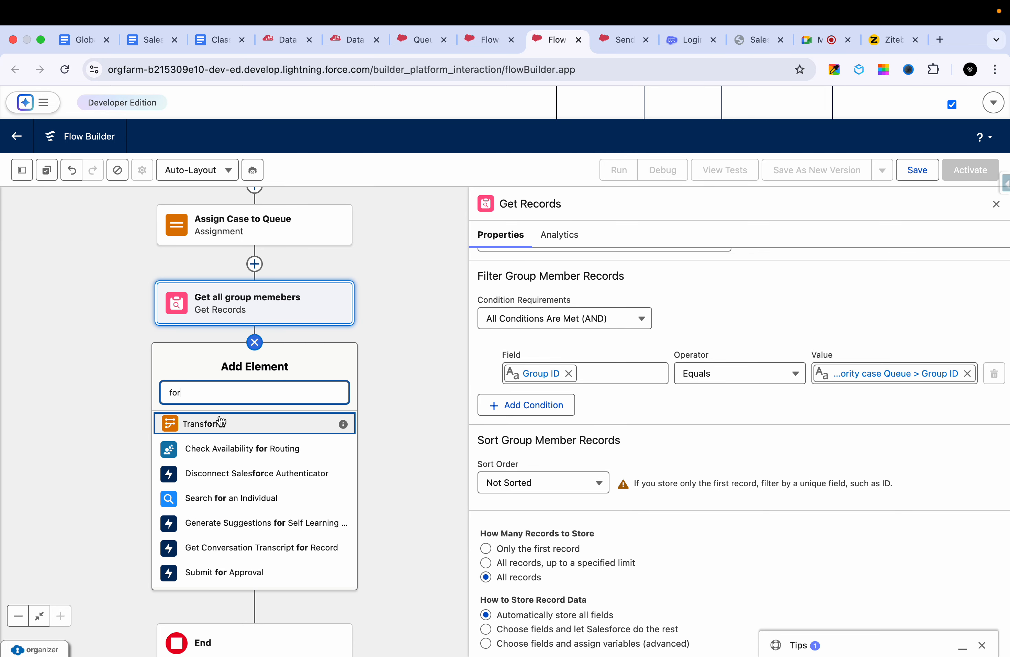
text(l)
key(BackSpace)
key(BackSpace)
key(BackSpace)
key(BackSpace)
text(l)
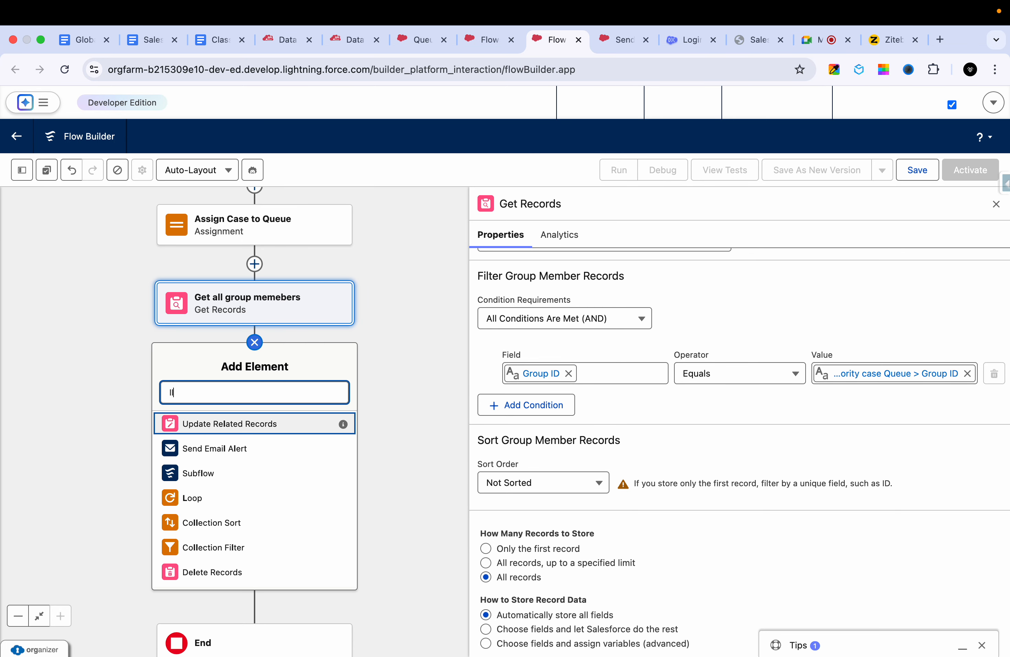
text(o)
key(BackSpace)
key(BackSpace)
key(BackSpace)
text(lo)
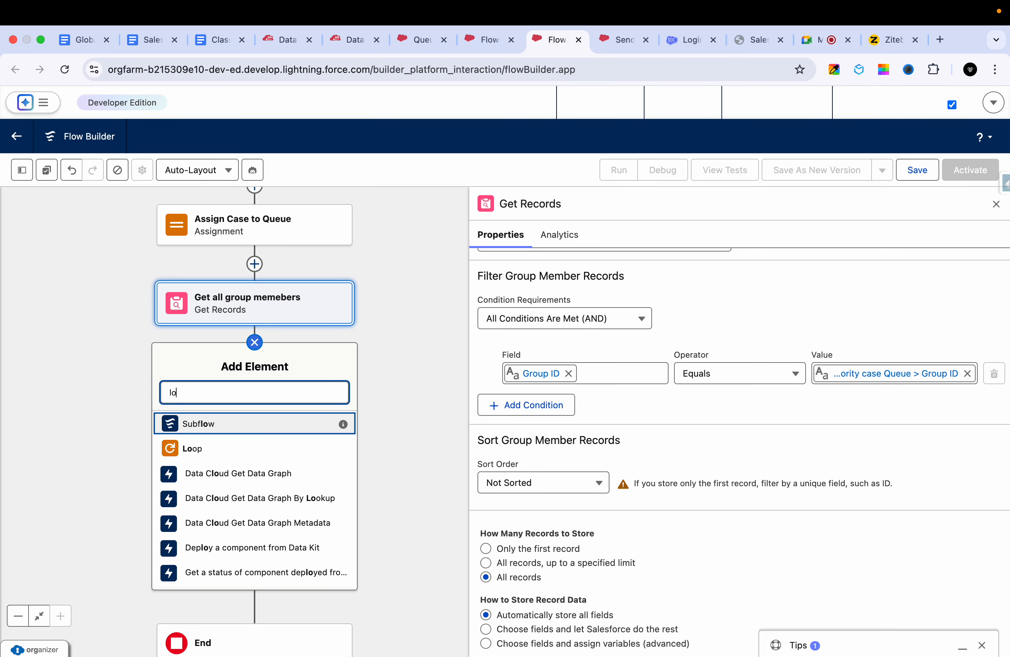
key(BackSpace)
key(BackSpace)
text(loo)
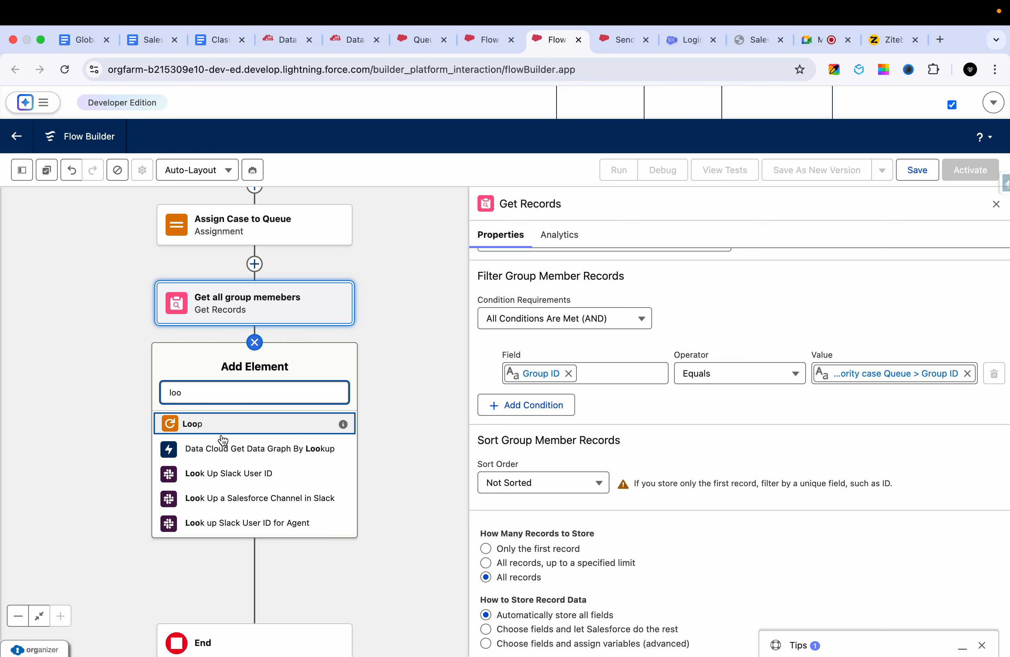
click(198, 423)
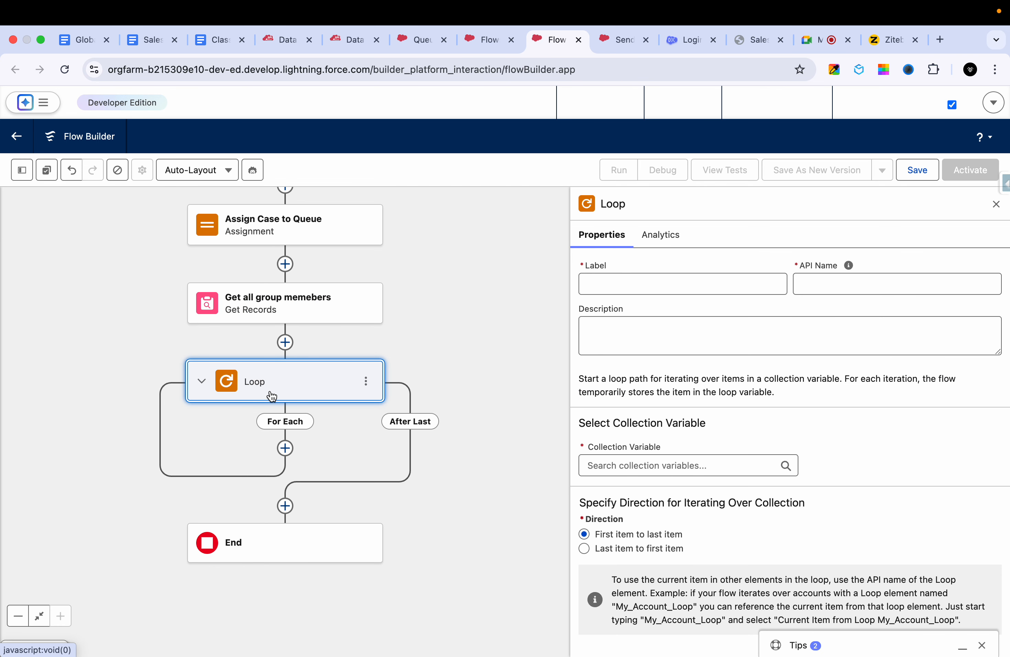
- Label the loop "Loop all Group member Ids" and set its collection variable to Group Member from Get all group memebers
triple_click(626, 289)
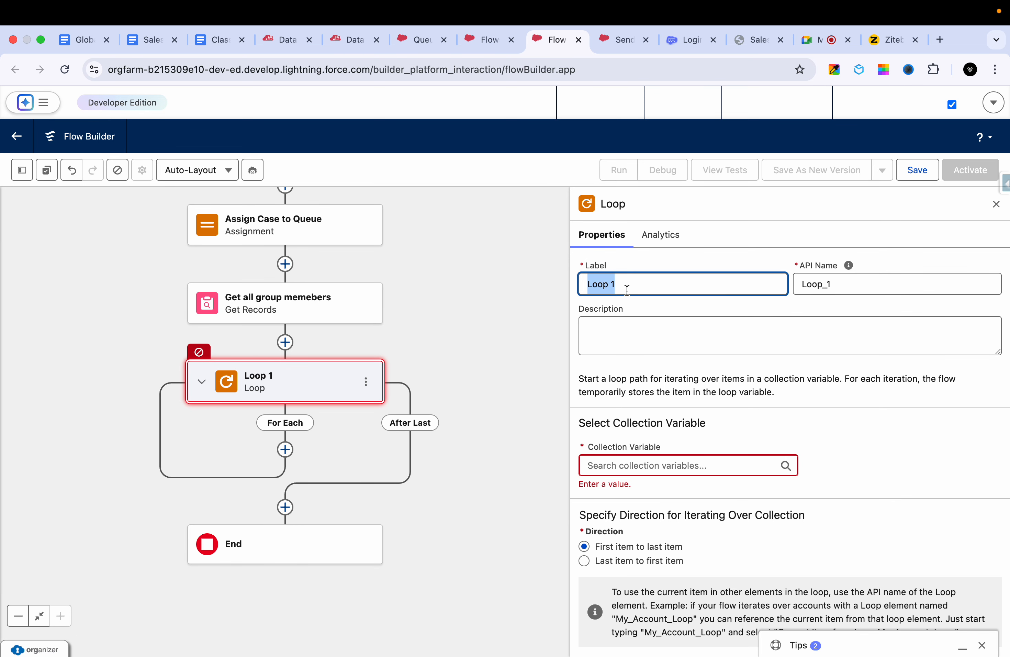
text(Loop all Group )
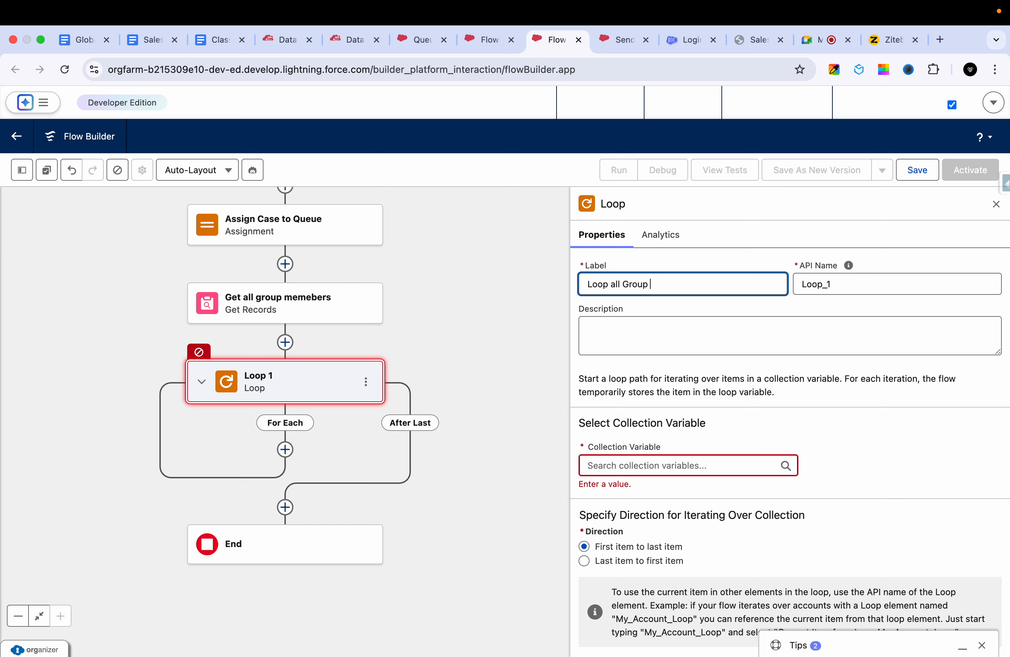
text(member Ids)
click(626, 330)
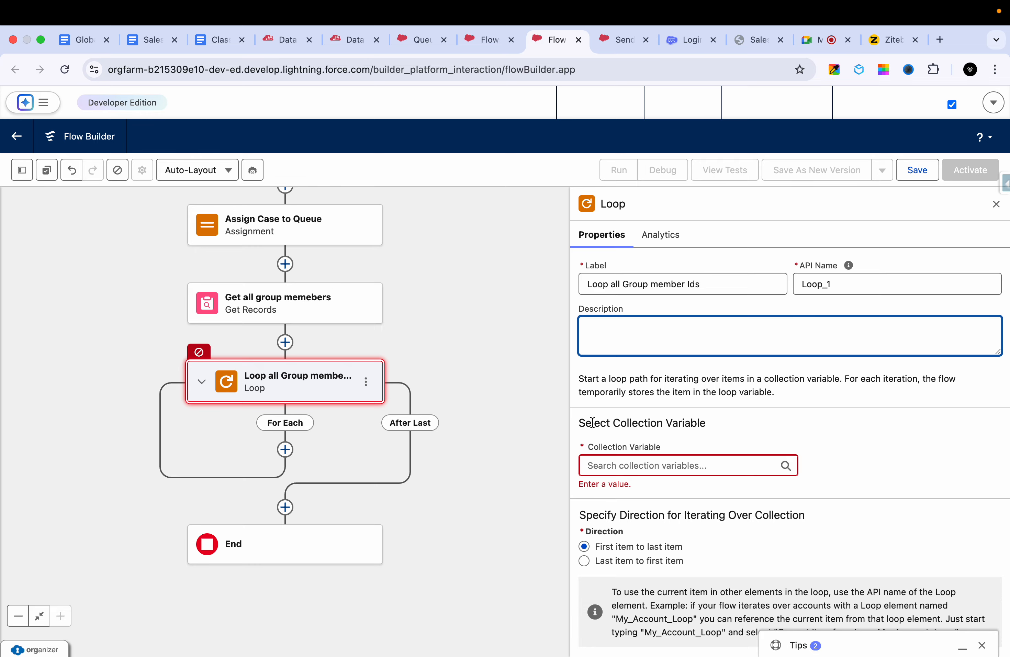
click(633, 451)
text(g)
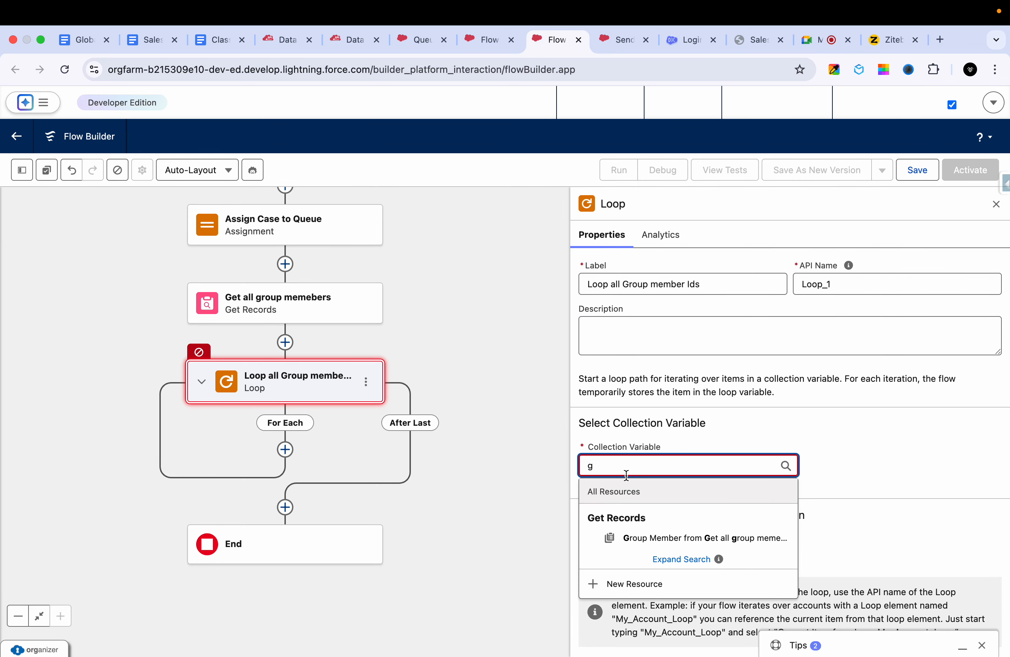
click(647, 535)
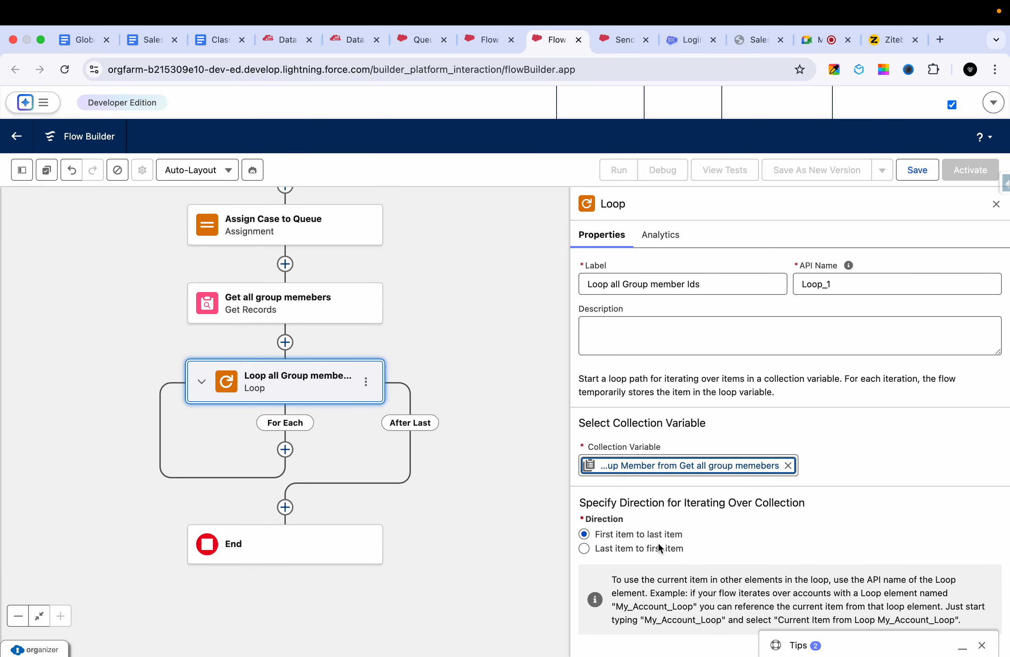
- Switch to the Ziteboard whiteboard and ready the pen in free space beside "fetch all the queue member IDs"
click(285, 449)
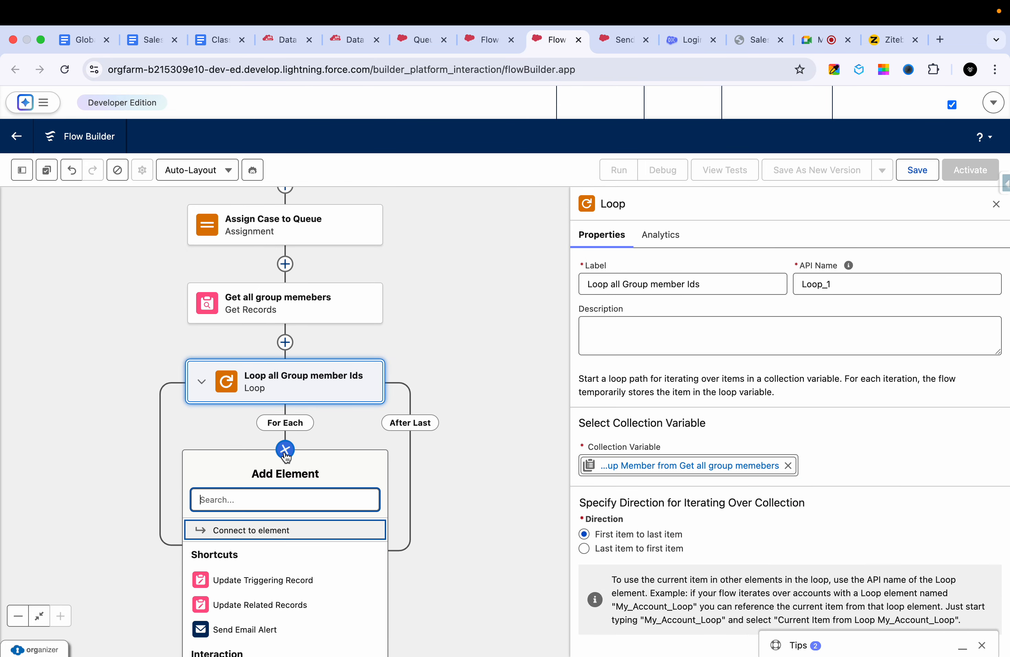
click(887, 34)
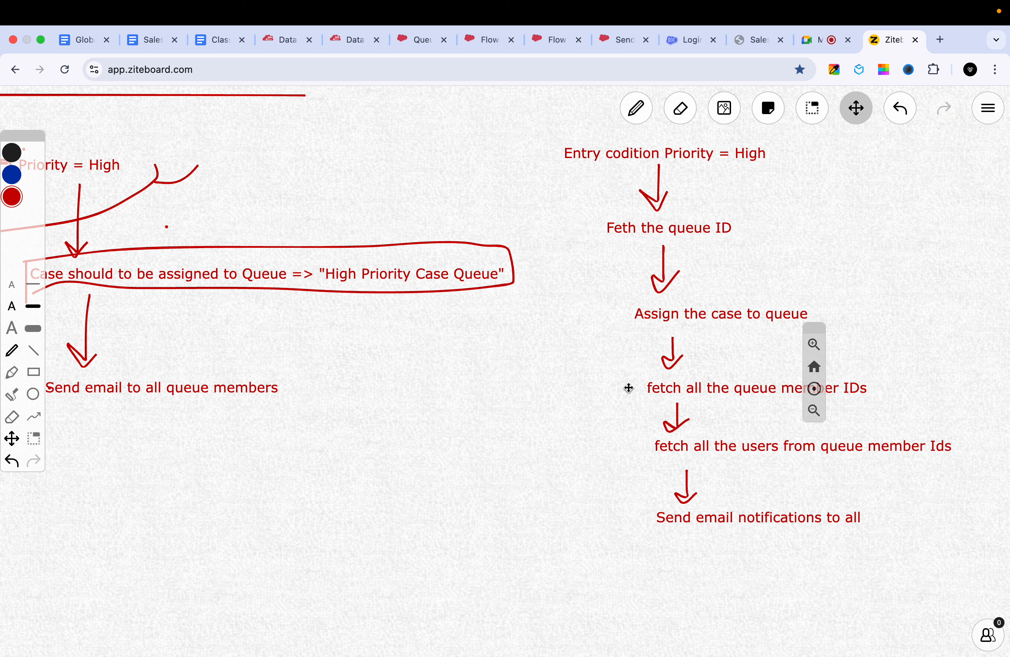
drag(632, 389, 519, 390)
key(p)
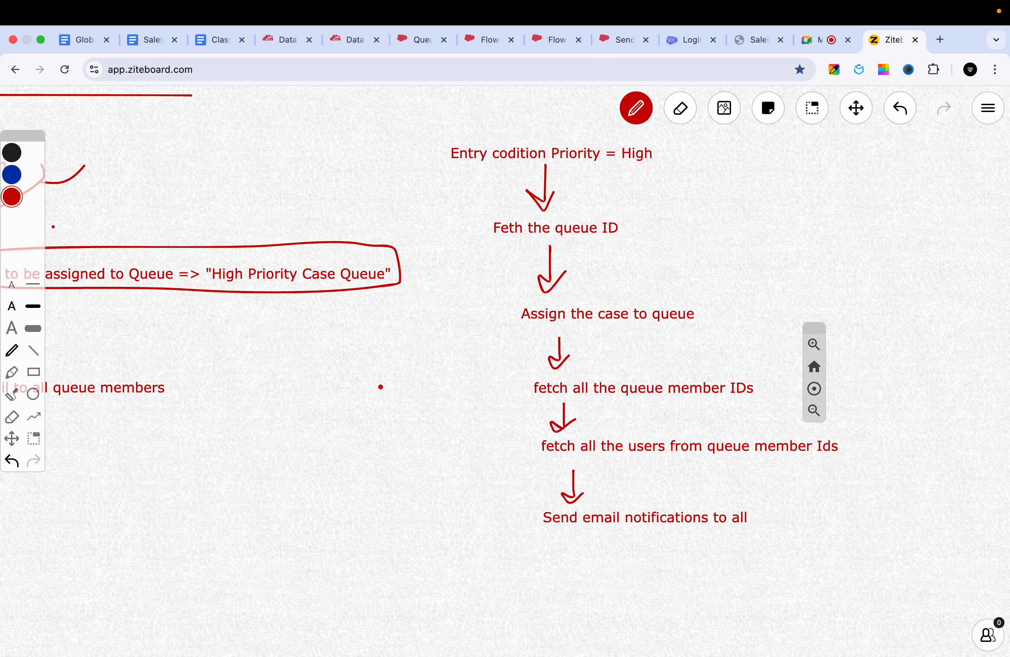
drag(378, 386, 442, 387)
drag(378, 400, 440, 401)
key(super+z)
key(super+z)
- Write the sample ID list "1. 0055.." and "2. 0005fgkjfbgj" beside "fetch all the queue member IDs" and circle it
text(11)
key(BackSpace)
text(. 000)
key(BackSpace)
text(55..)
key(Return)
text(1)
key(BackSpace)
text(2. 0005kj)
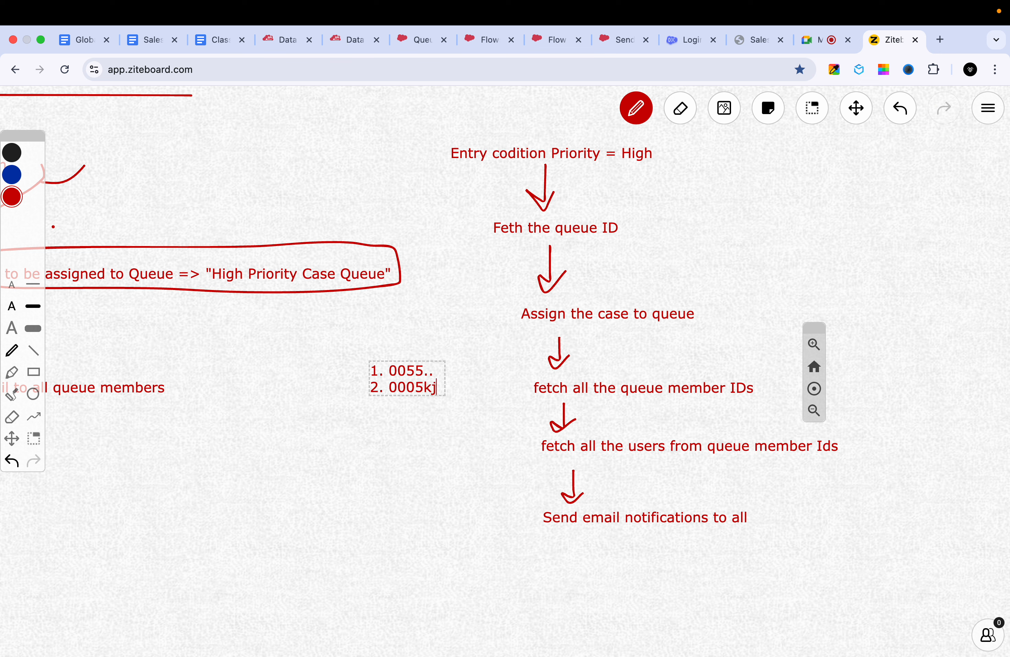
key(BackSpace)
key(BackSpace)
text(fgkjfbgj)
click(393, 435)
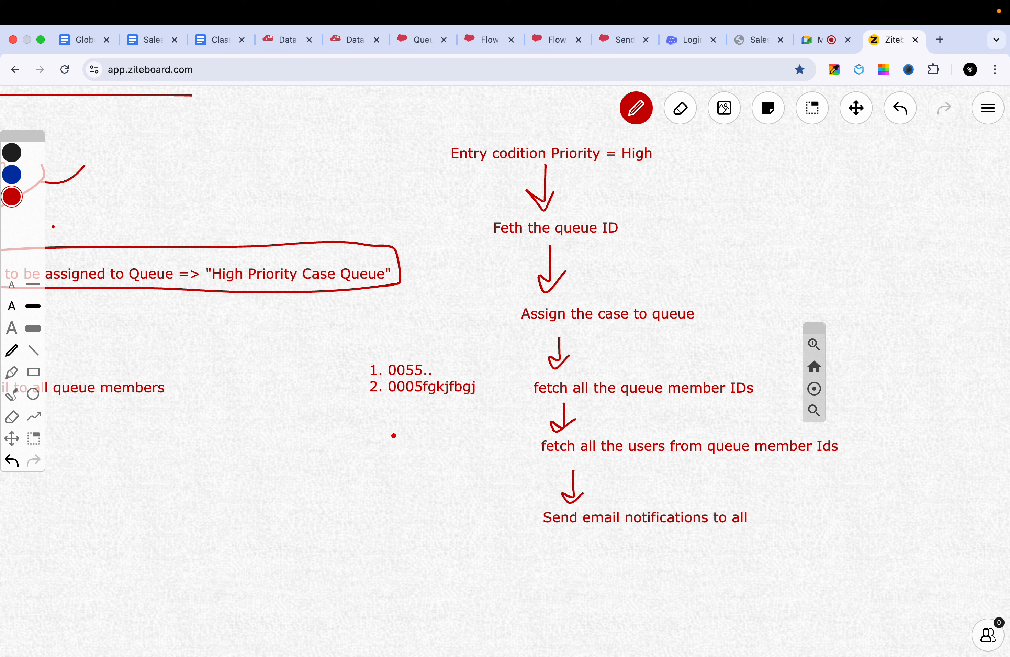
mouse_move(355, 359)
mouse_down()
mouse_move(456, 411)
mouse_move(360, 364)
mouse_up()
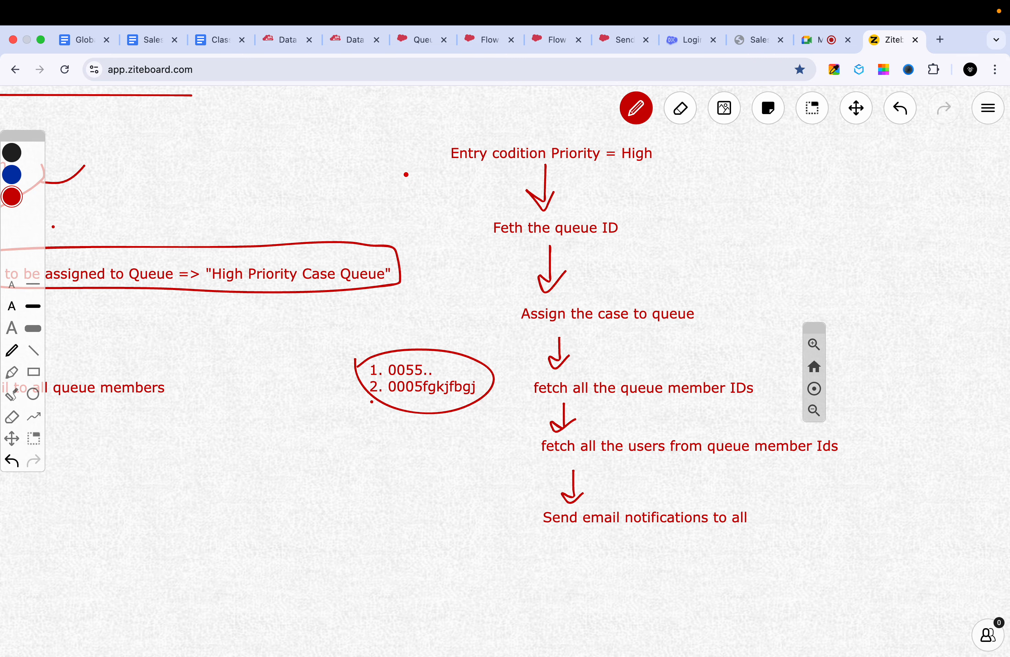
- Return to the case flow in Flow Builder and browse the elements offered for the loop's For Each path
click(420, 40)
click(469, 37)
click(540, 38)
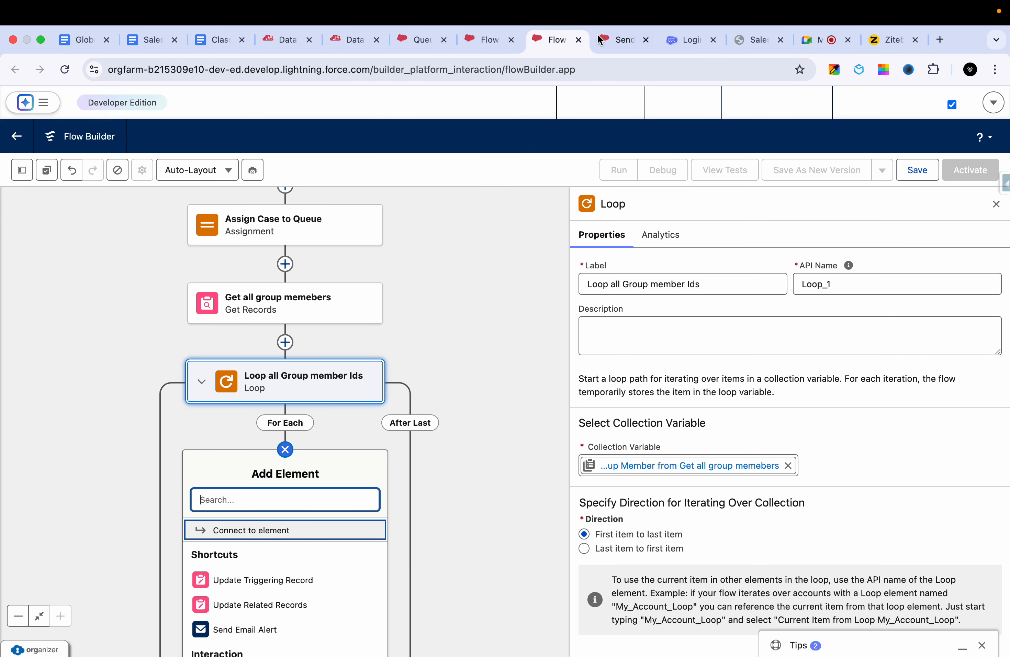
click(463, 489)
click(285, 448)
scroll(266, 548, down, 5)
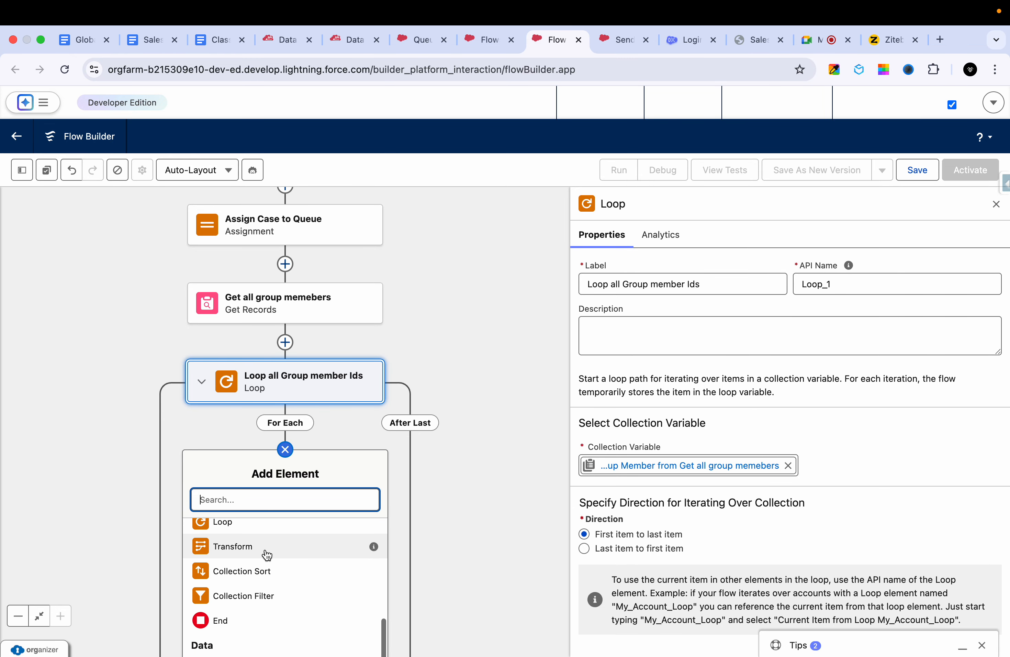
click(21, 170)
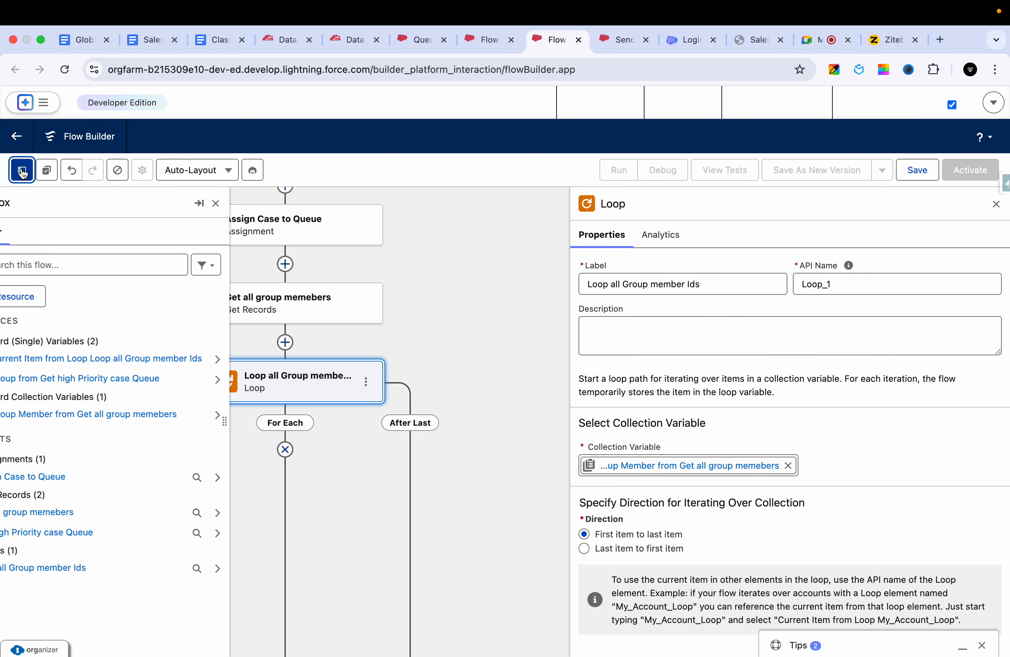
click(42, 298)
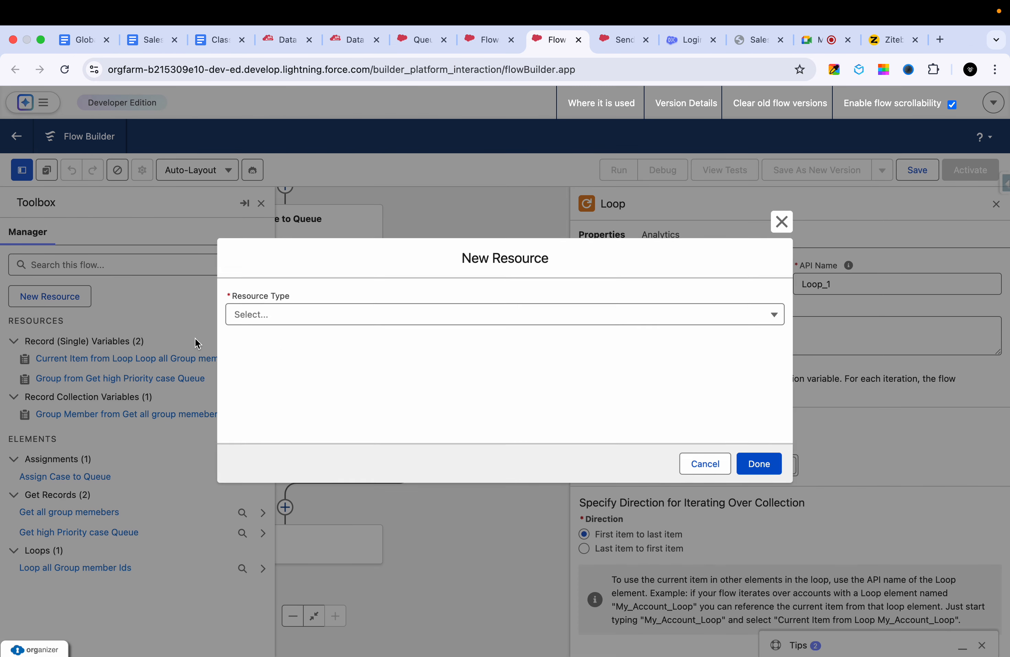
click(303, 320)
click(323, 354)
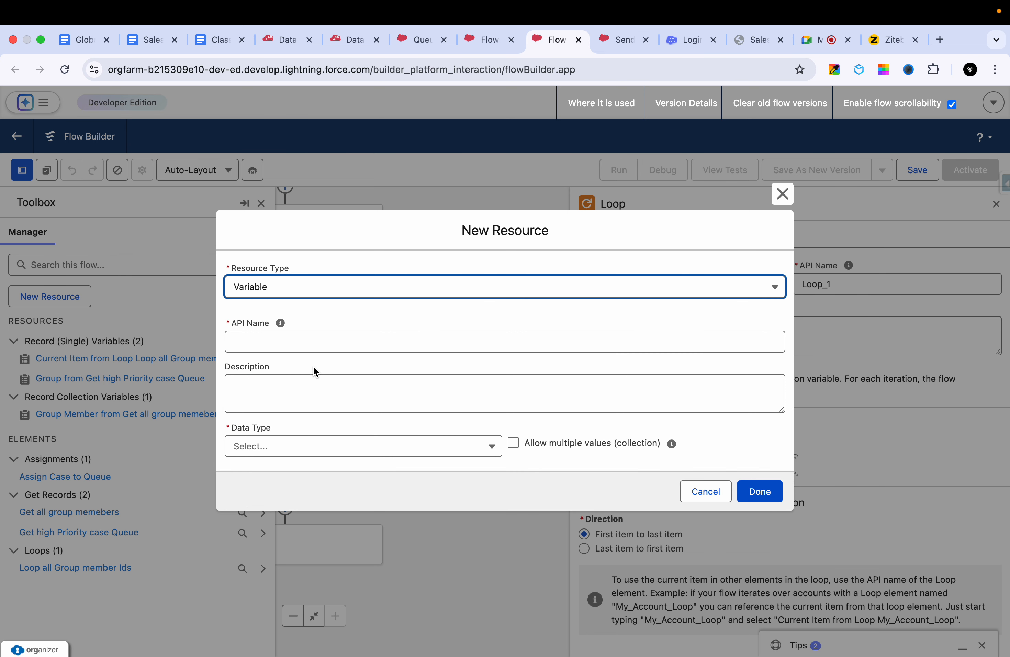
click(333, 350)
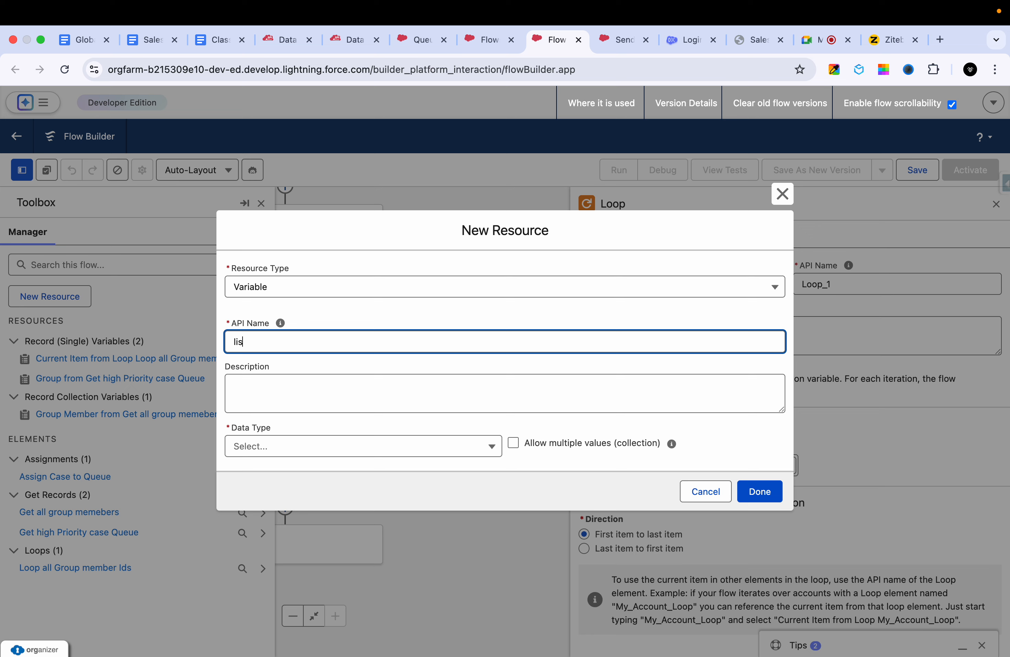
text(listfo g)
key(BackSpace)
key(BackSpace)
text(se)
key(BackSpace)
key(BackSpace)
text(user)
key(BackSpace)
key(BackSpace)
text(er Ids)
click(782, 194)
click(23, 170)
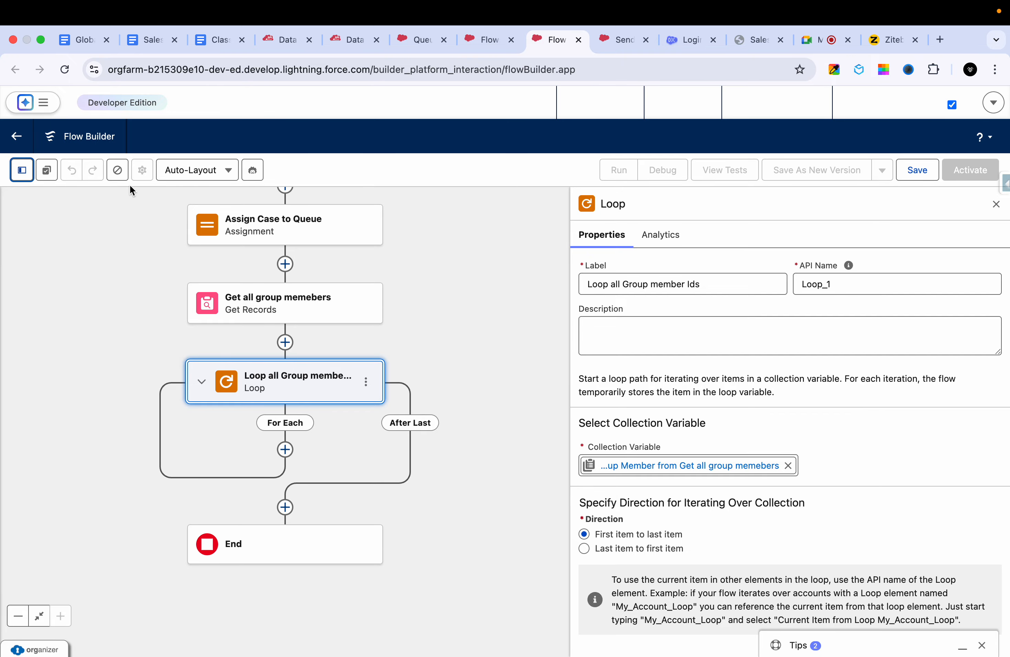
- Start a new flow resource of type Variable with the API name userRecordIDs
click(14, 174)
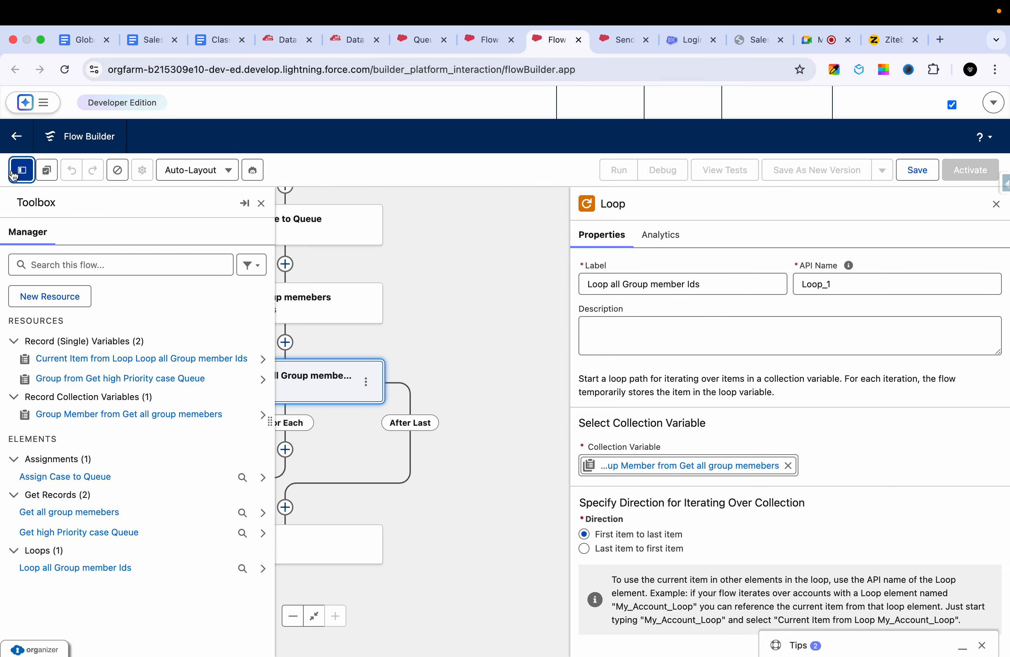
click(50, 297)
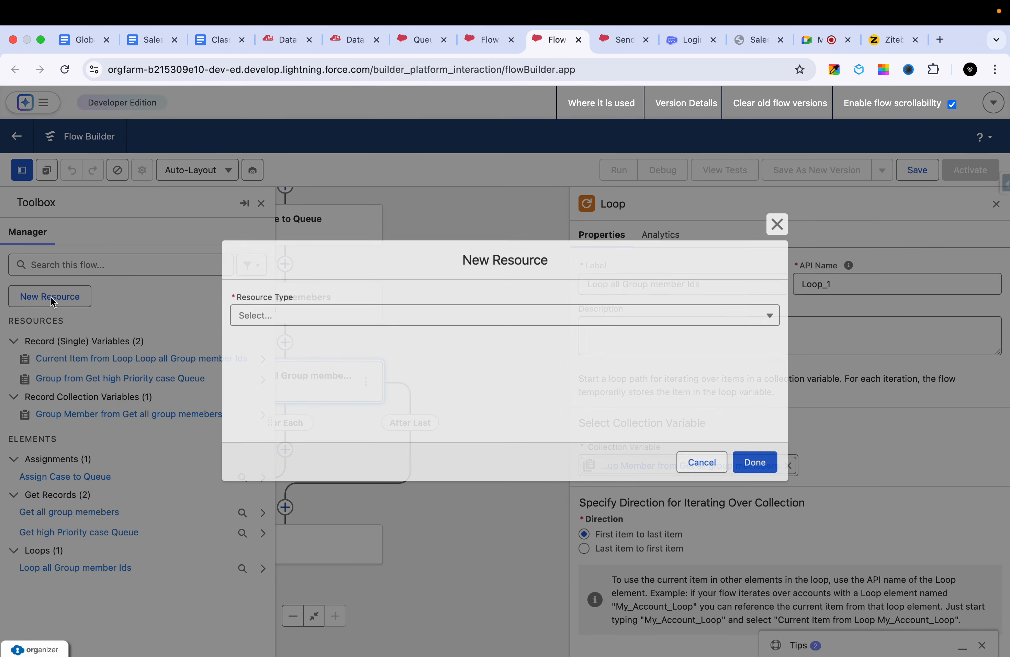
click(261, 324)
click(288, 338)
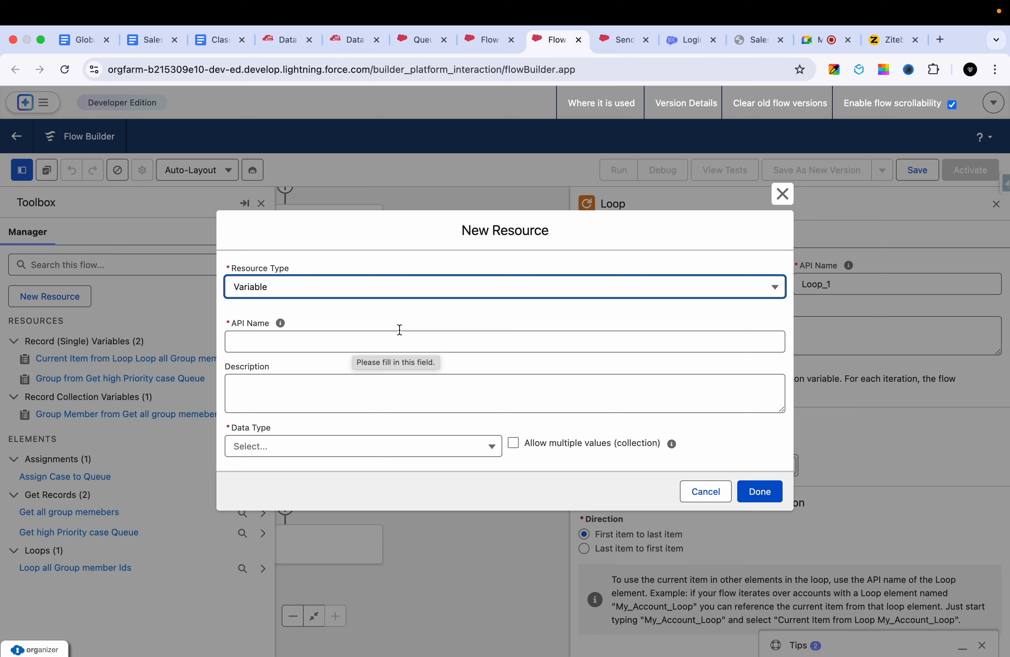
click(379, 339)
text(userR)
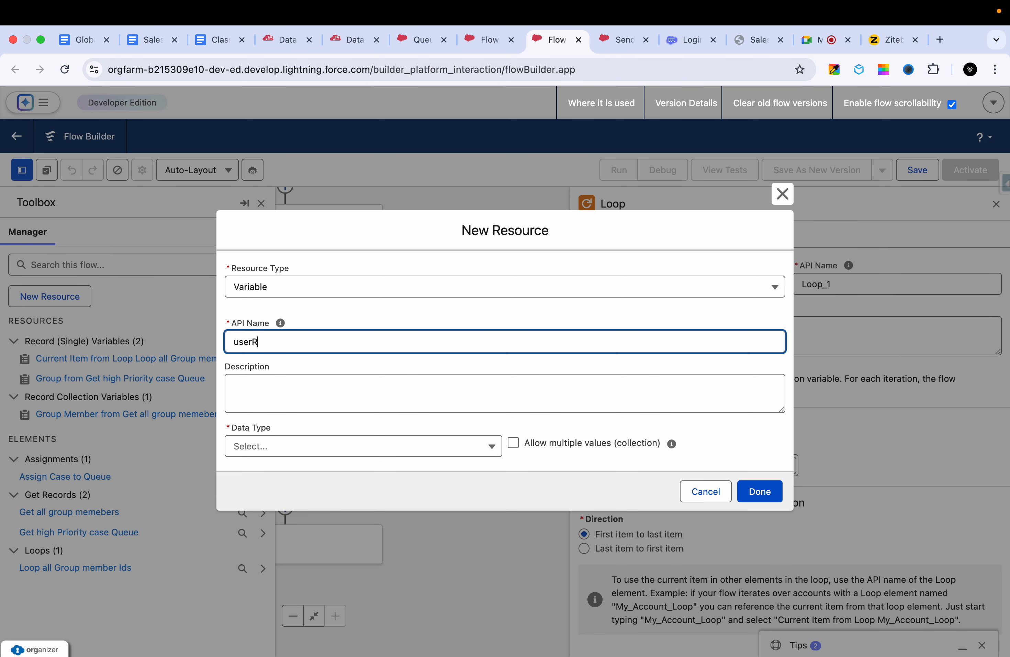
text(ecord IDs)
click(362, 401)
- Make userRecordIDs a Text variable that allows multiple values and save the resource
click(335, 444)
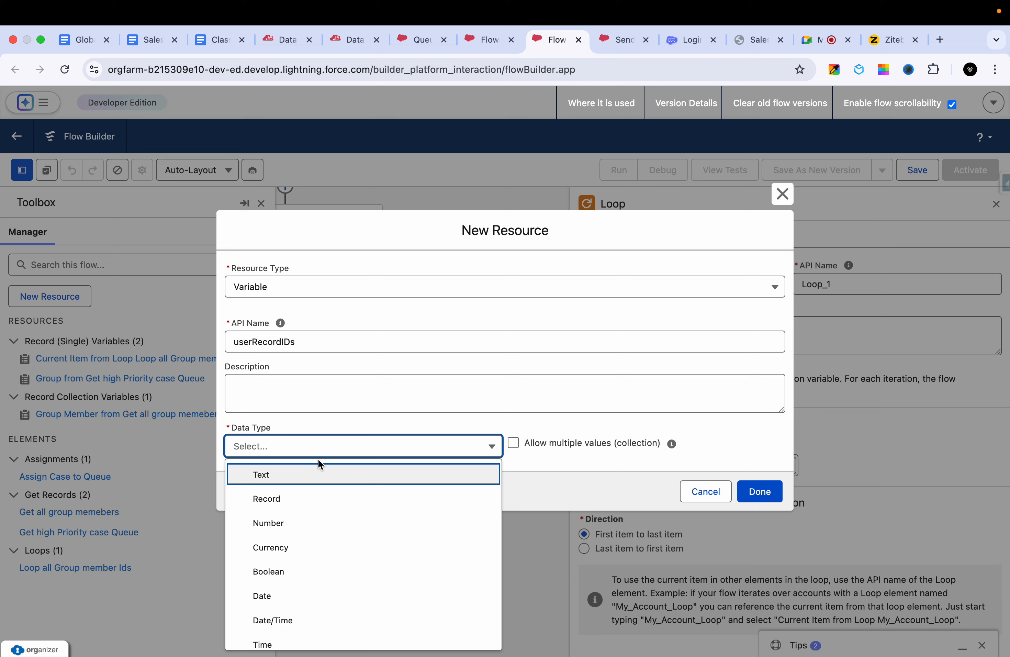
click(304, 474)
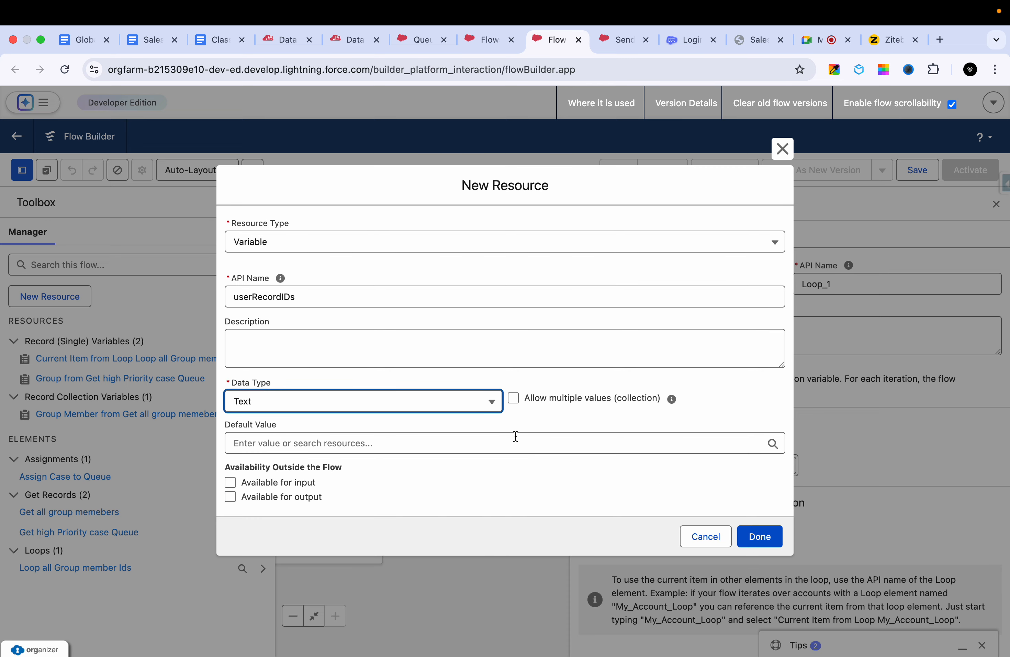
click(513, 402)
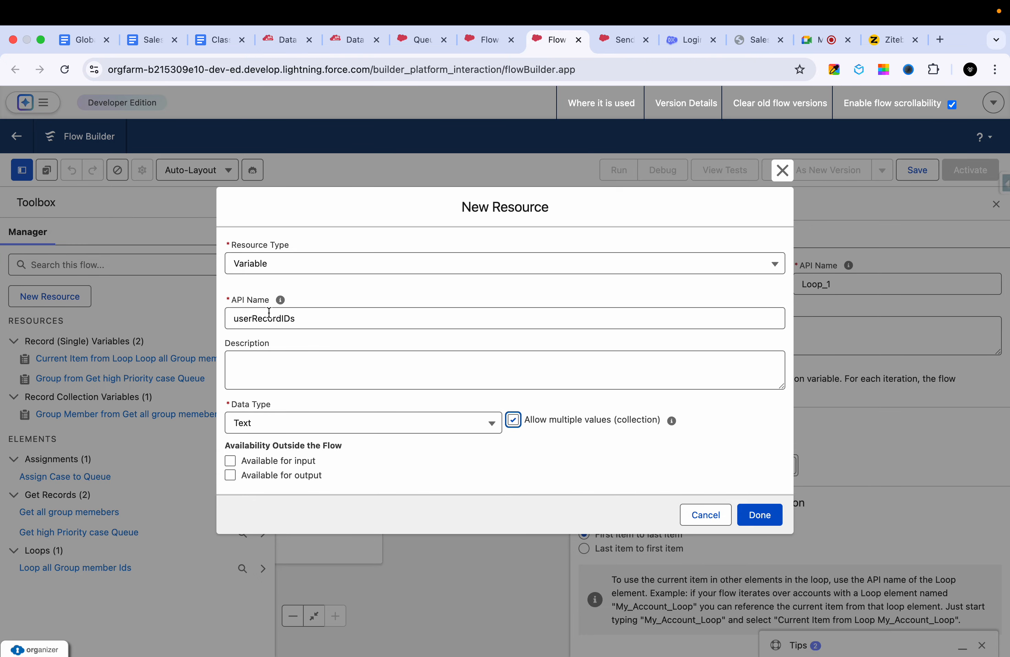
click(758, 514)
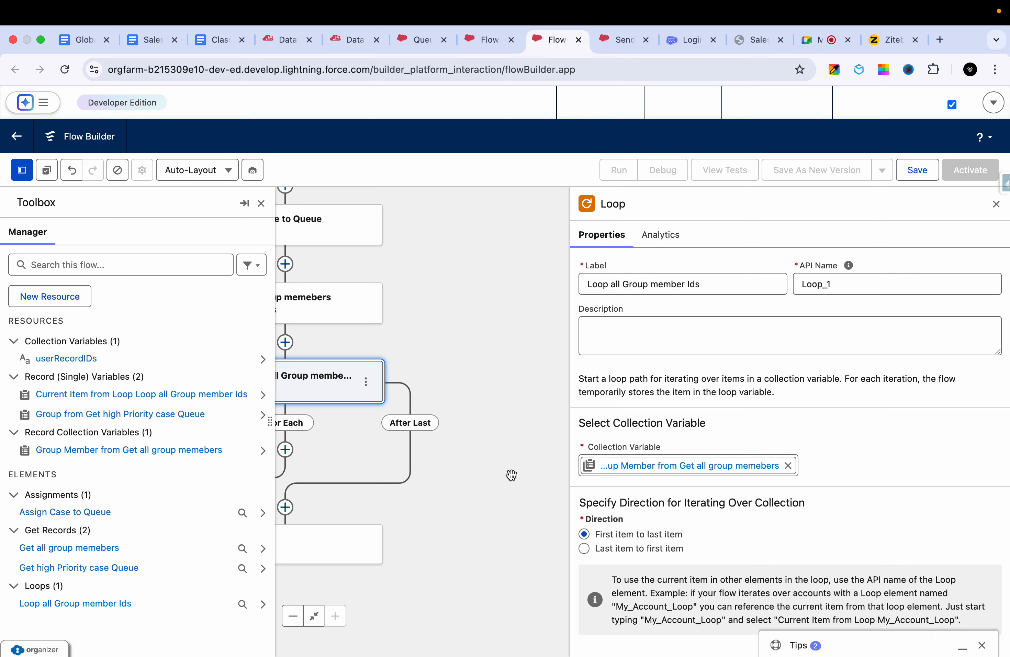
- Add an Assignment element labelled "Assign the user Ids" on the For Each path of the group member loop
drag(431, 307, 529, 288)
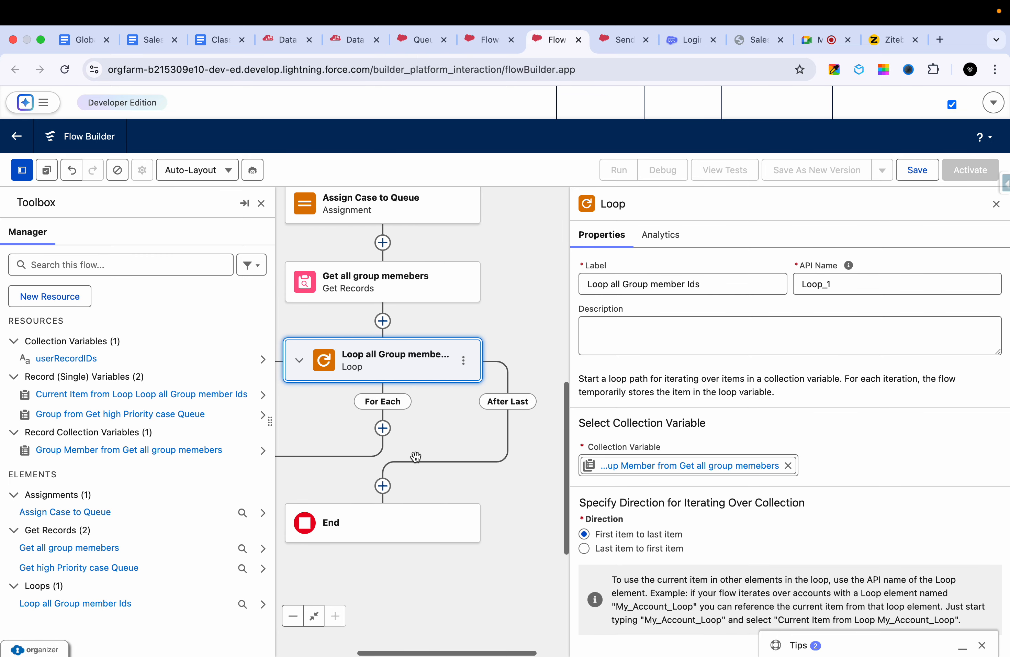
drag(416, 456, 459, 375)
click(426, 346)
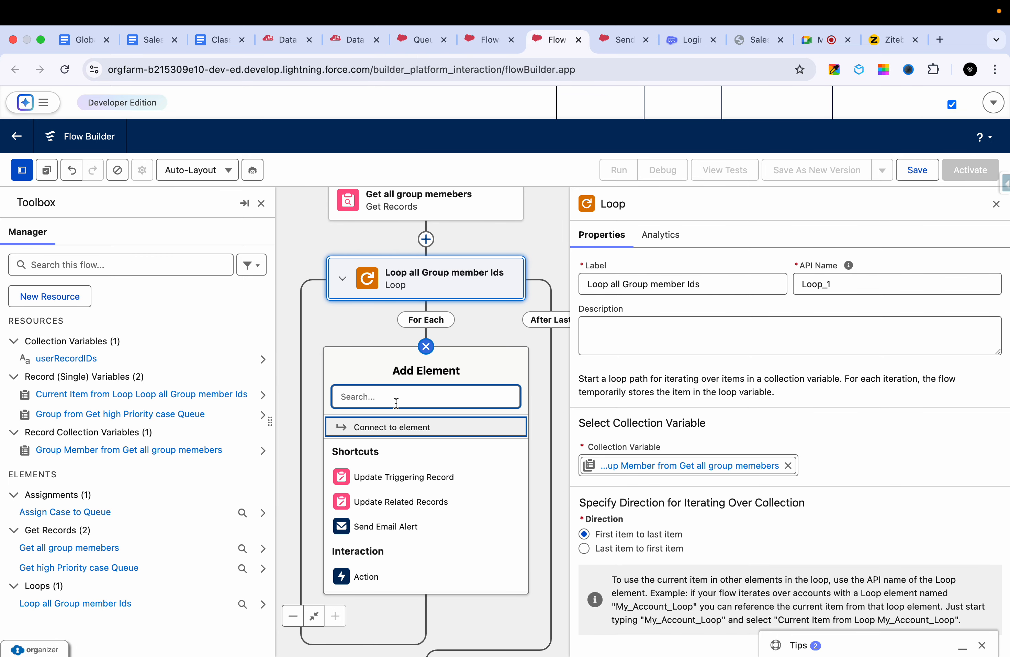
text(ass)
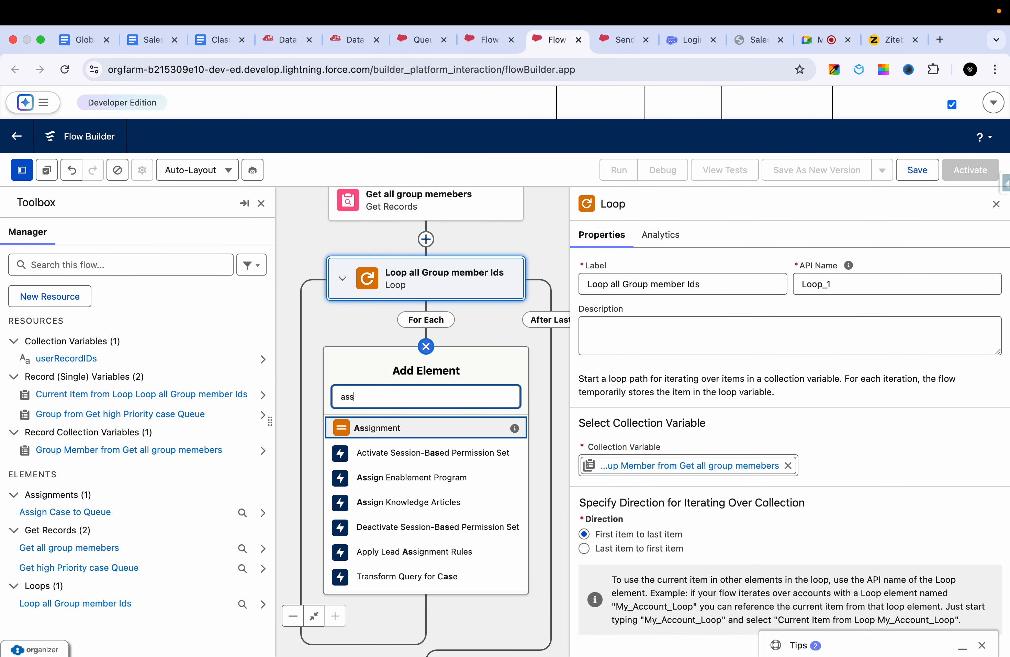
click(365, 428)
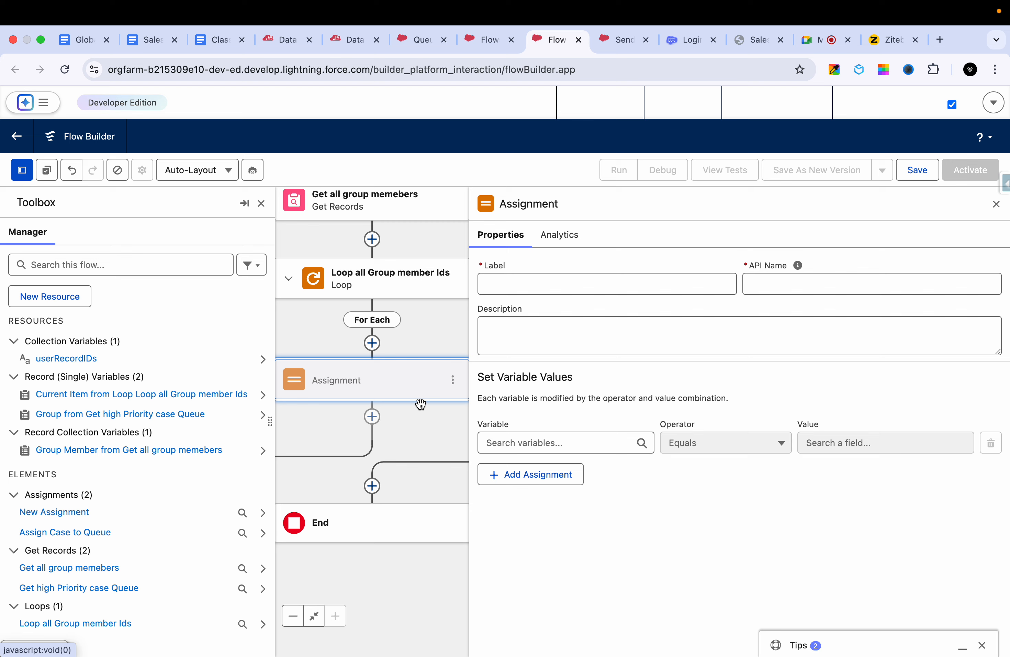
click(538, 283)
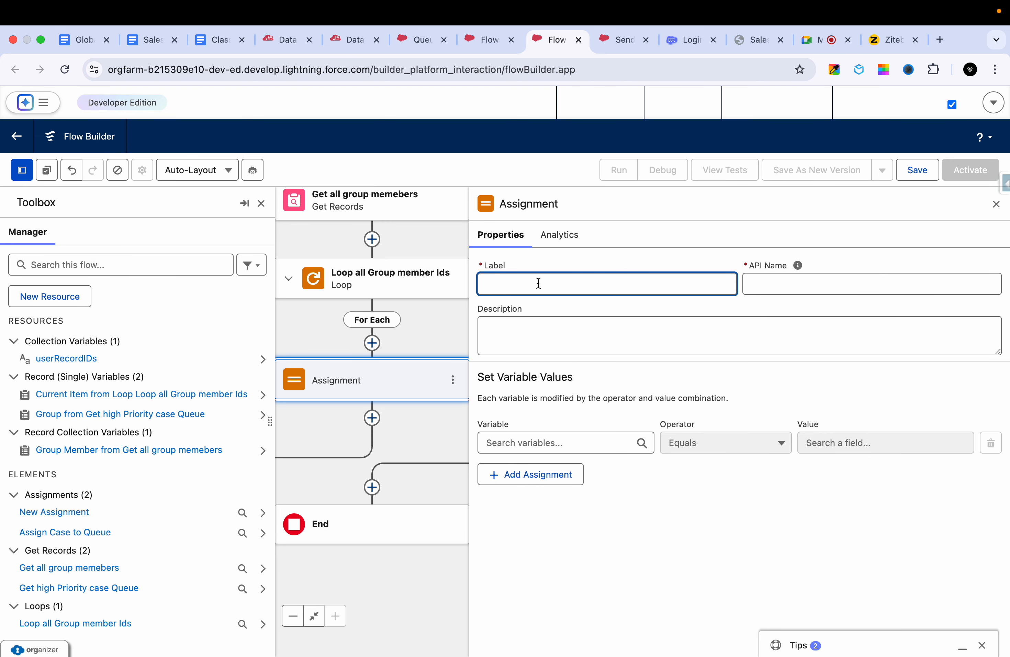
text(Assign the user Ids)
click(608, 327)
- Set the assignment to add the loop's current item User/Group ID to the userRecordIDs collection variable
click(567, 442)
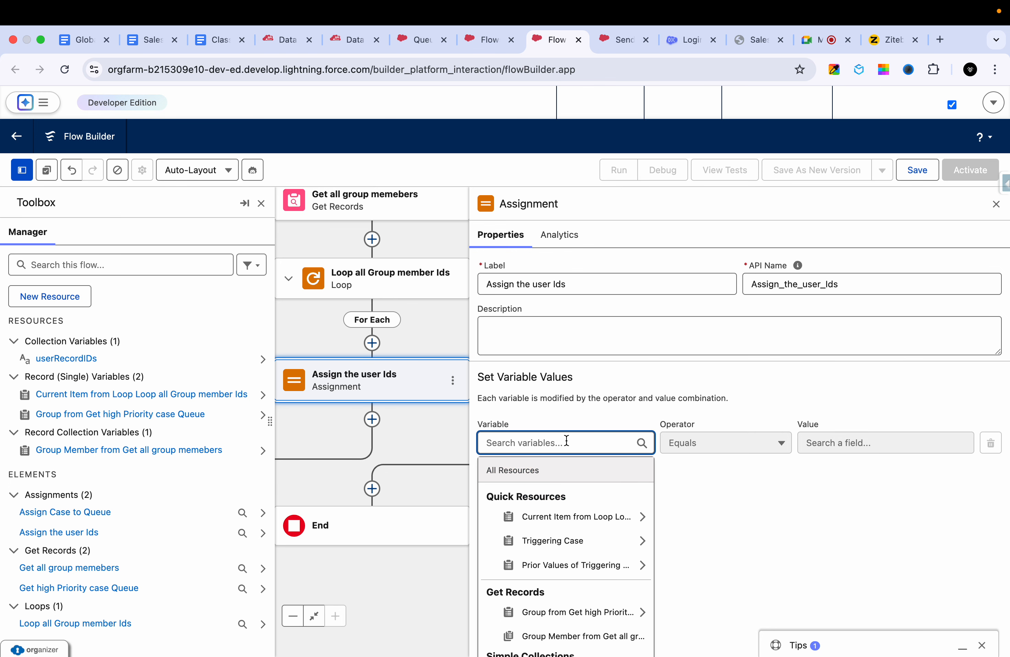
scroll(550, 529, down, 1)
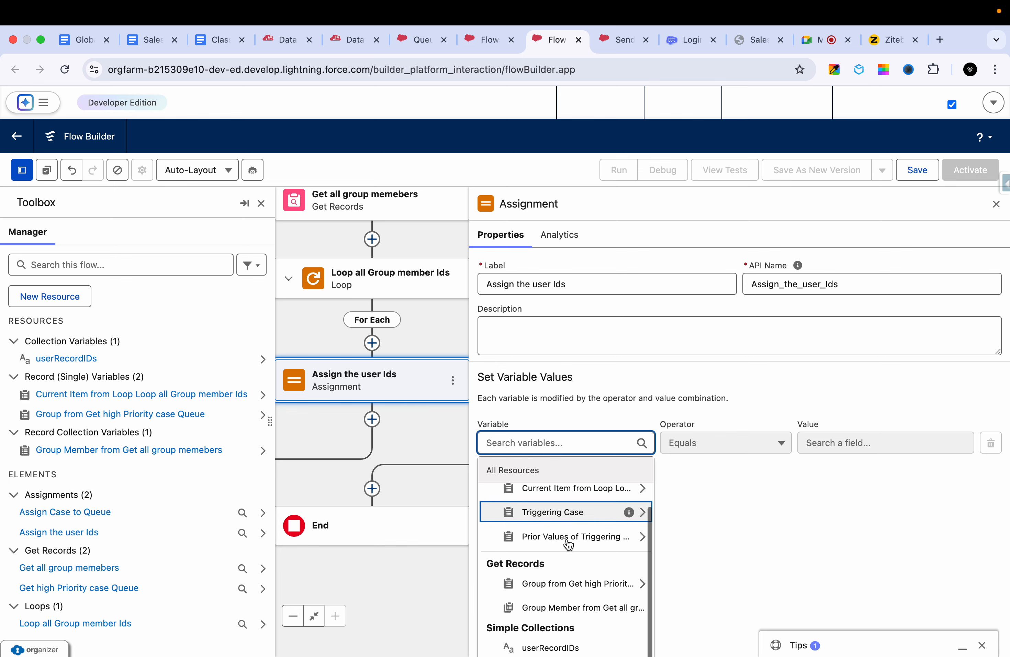
click(551, 650)
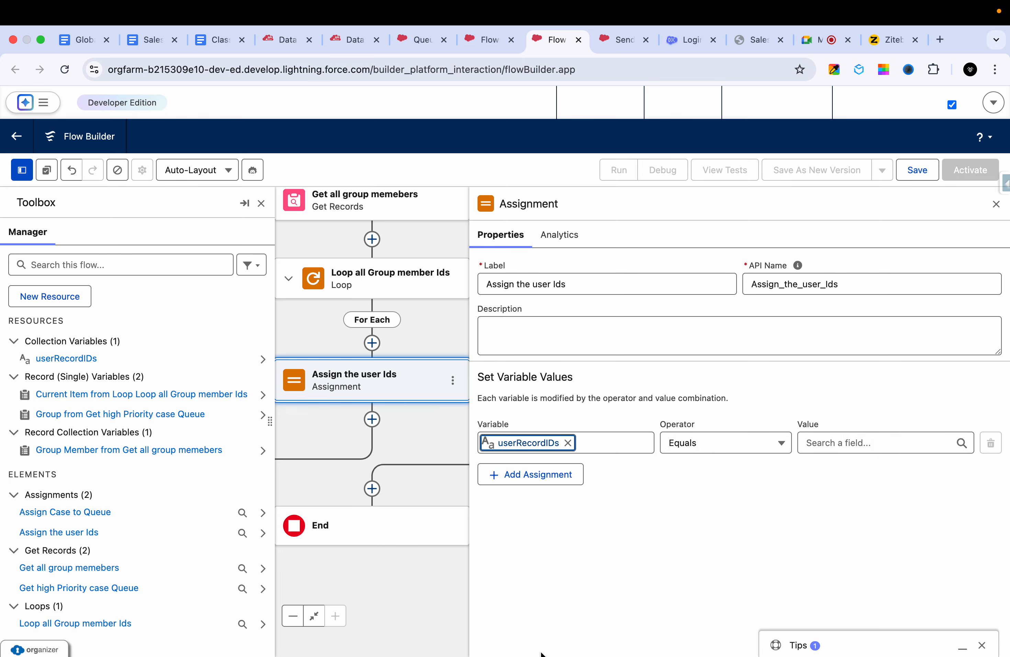
click(714, 450)
click(699, 496)
click(825, 444)
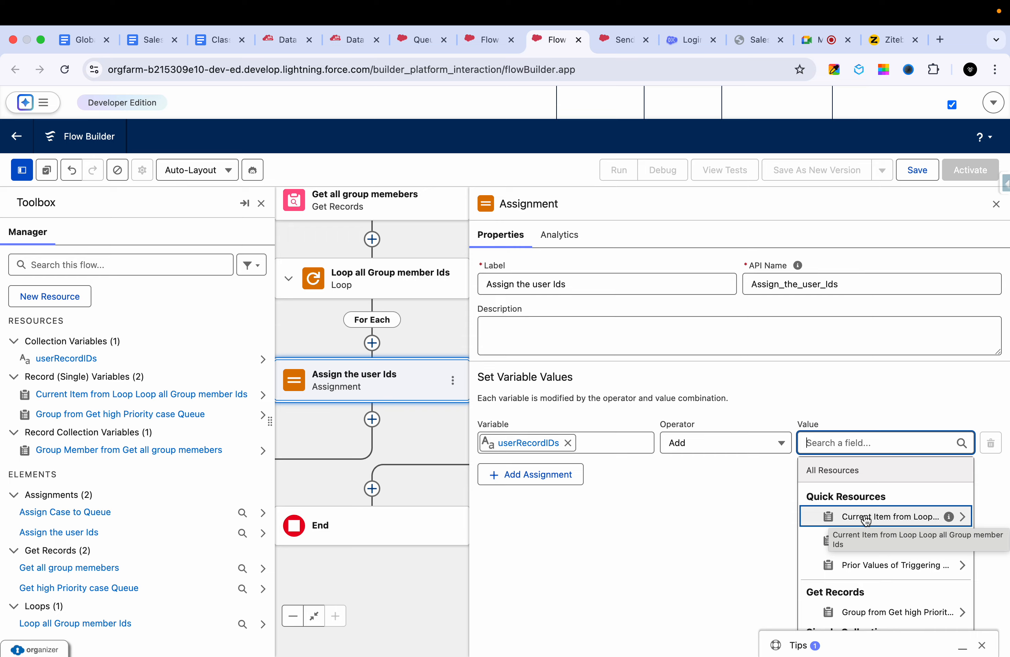
click(890, 523)
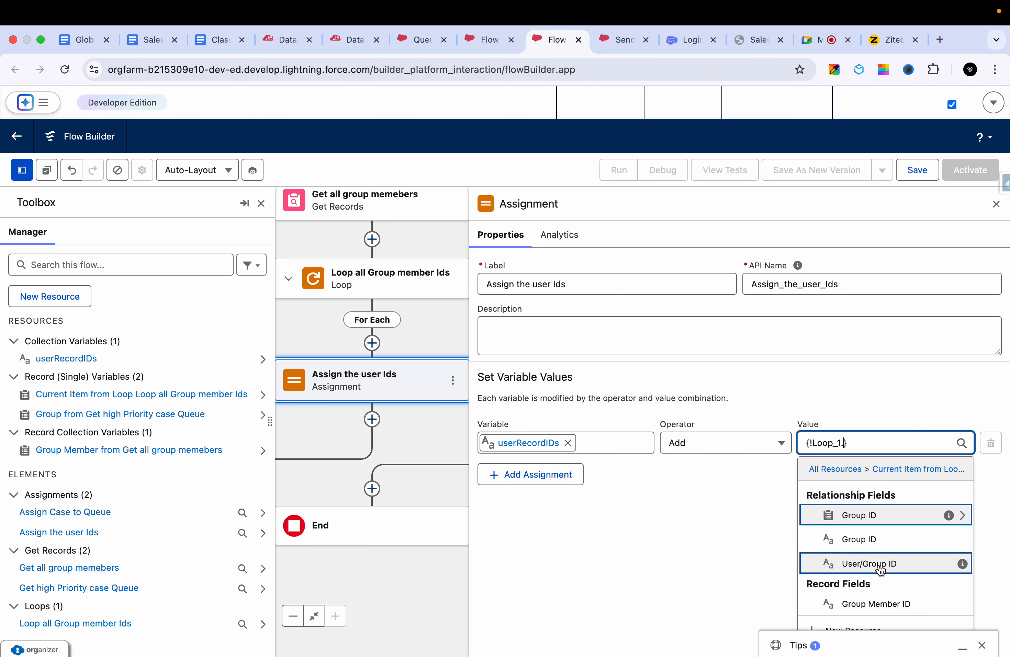
click(929, 564)
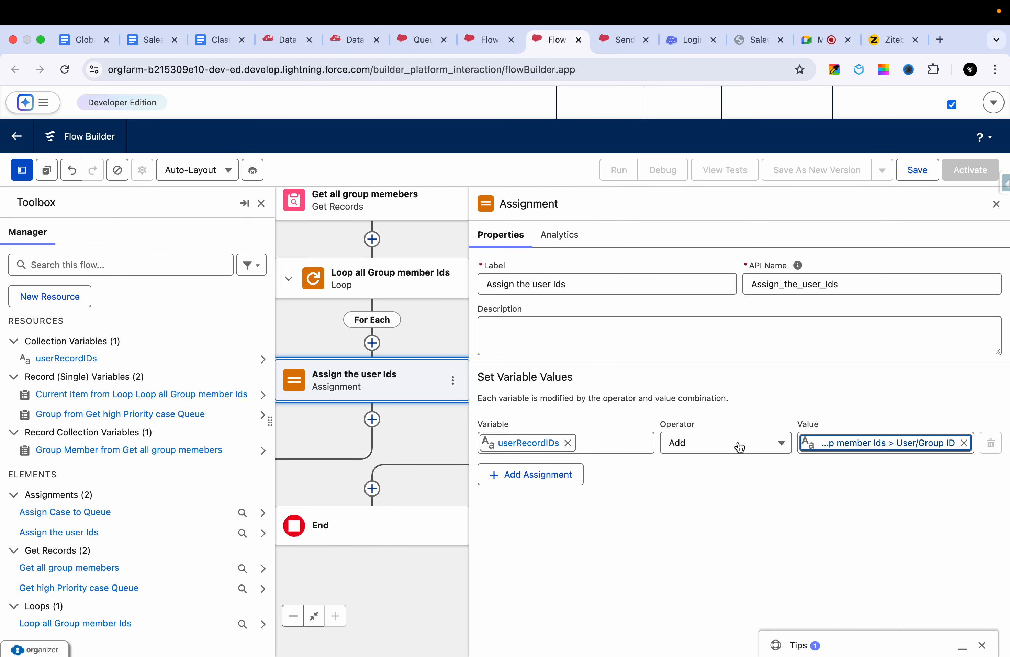
- Switch to the GroupMember query in Data Export to check the UserOrGroupId field and return to the flow
click(354, 42)
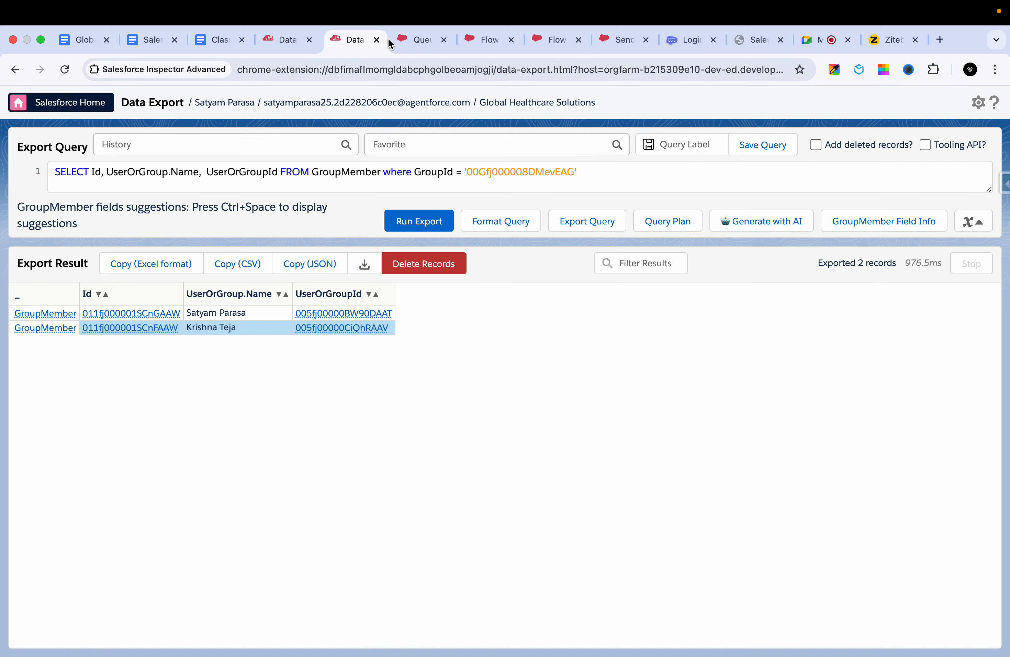
double_click(261, 172)
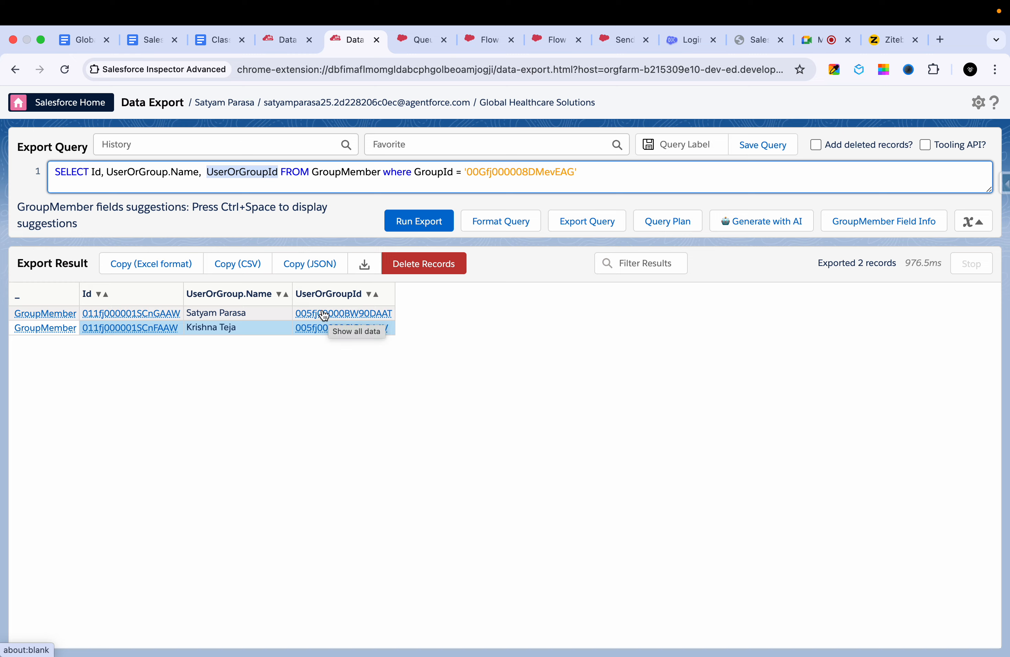
click(488, 41)
click(551, 41)
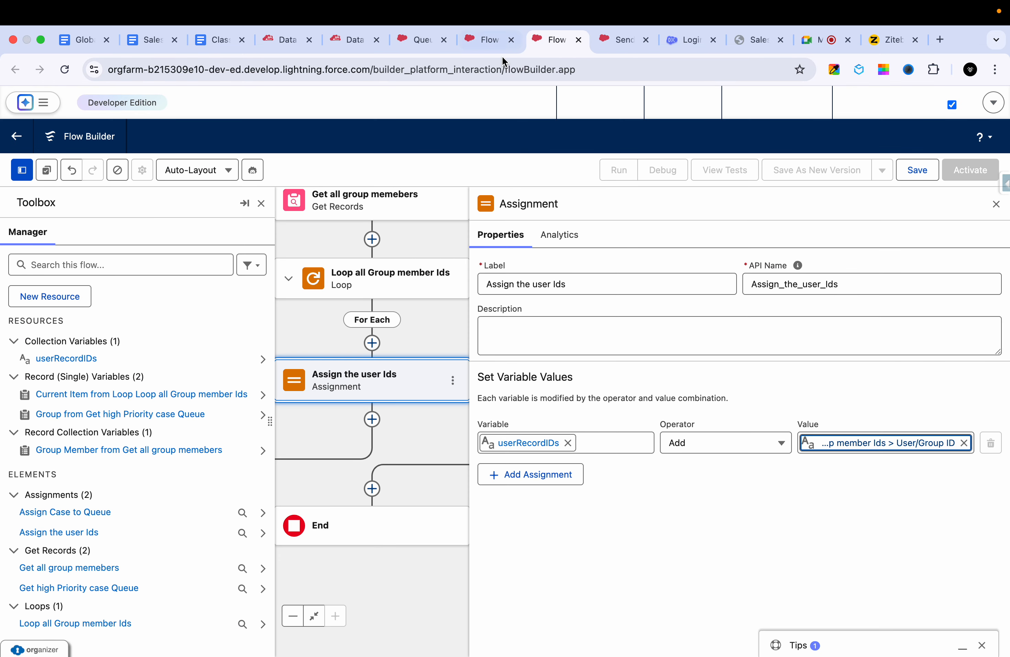
- Close the Assignment settings, reopen "Assign the user Ids" to review its variable row, and close it again
click(757, 544)
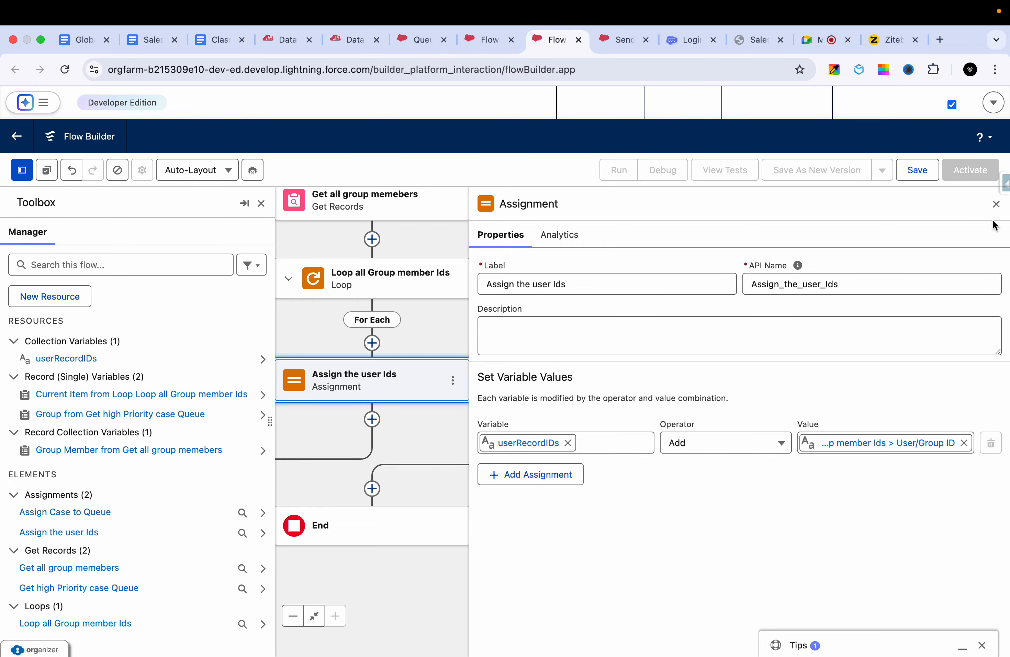
click(996, 204)
drag(655, 431, 768, 389)
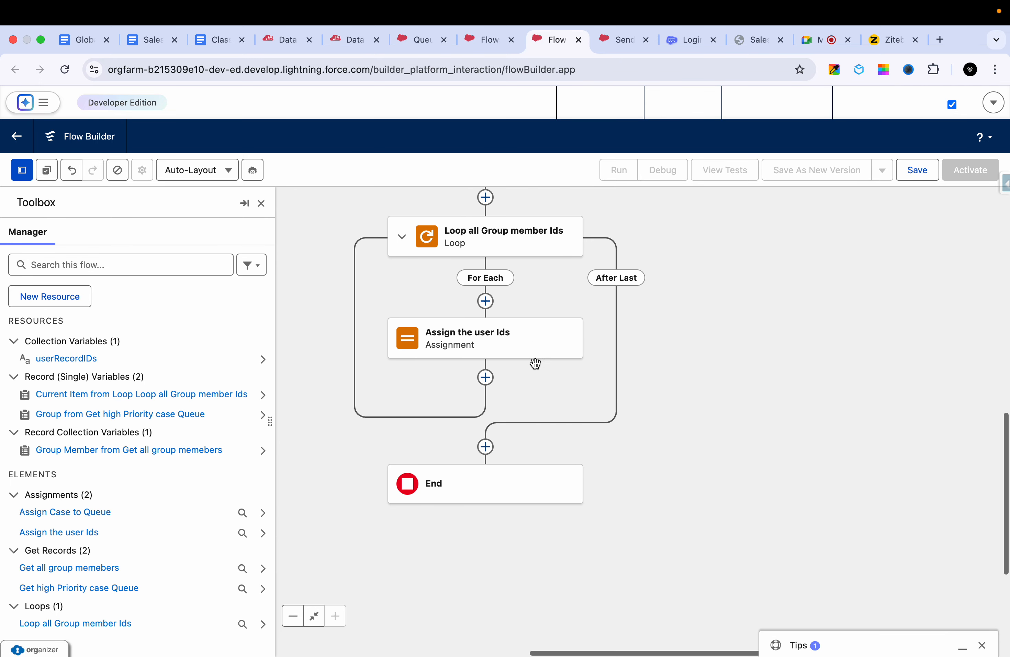
click(449, 343)
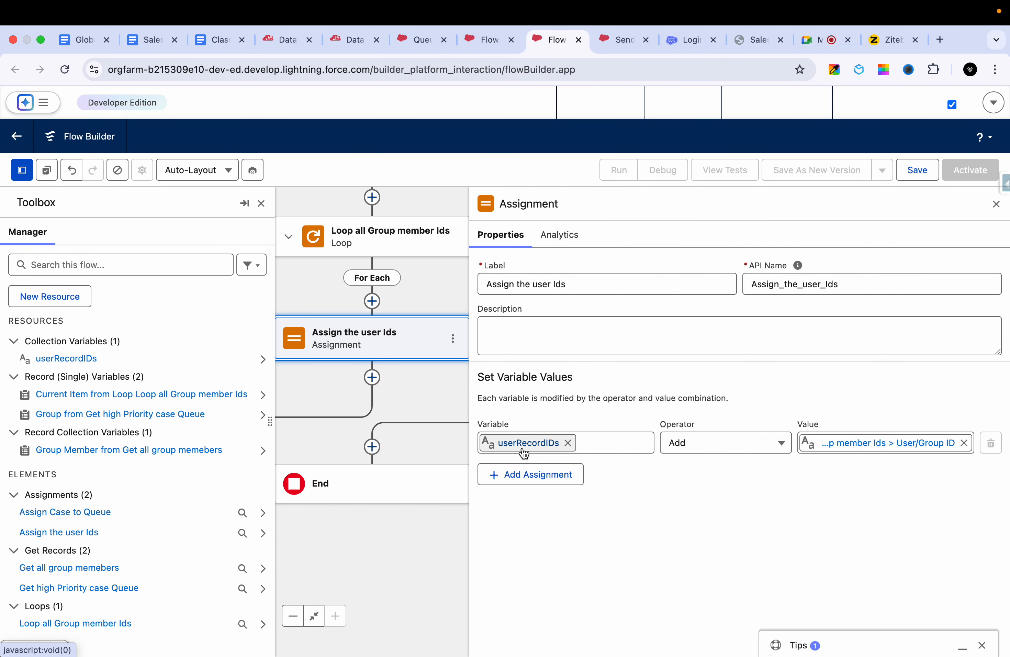
click(996, 203)
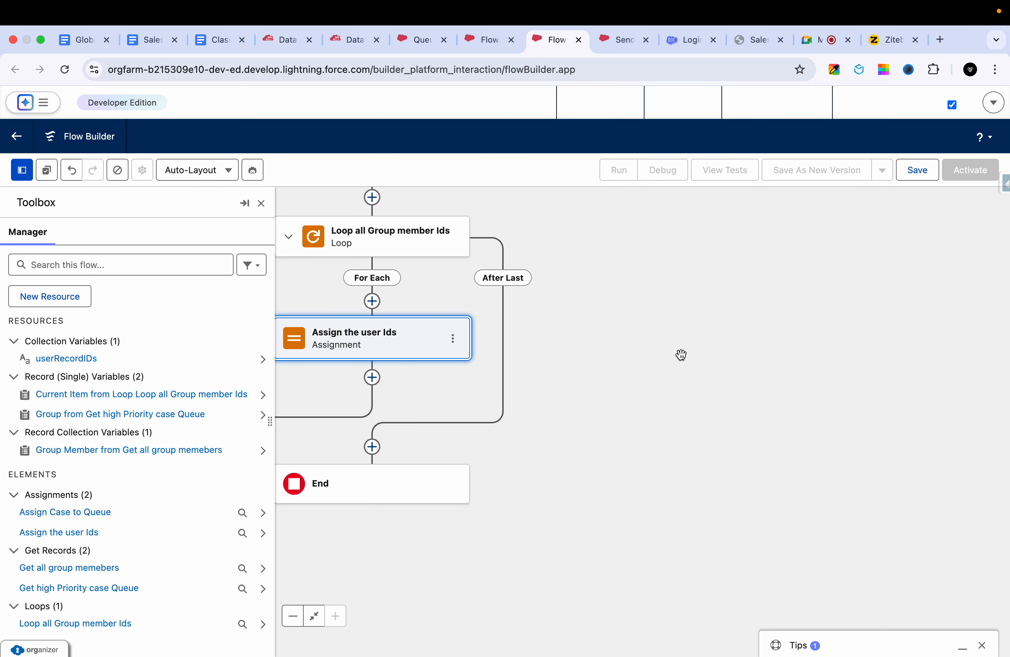
drag(642, 343, 768, 354)
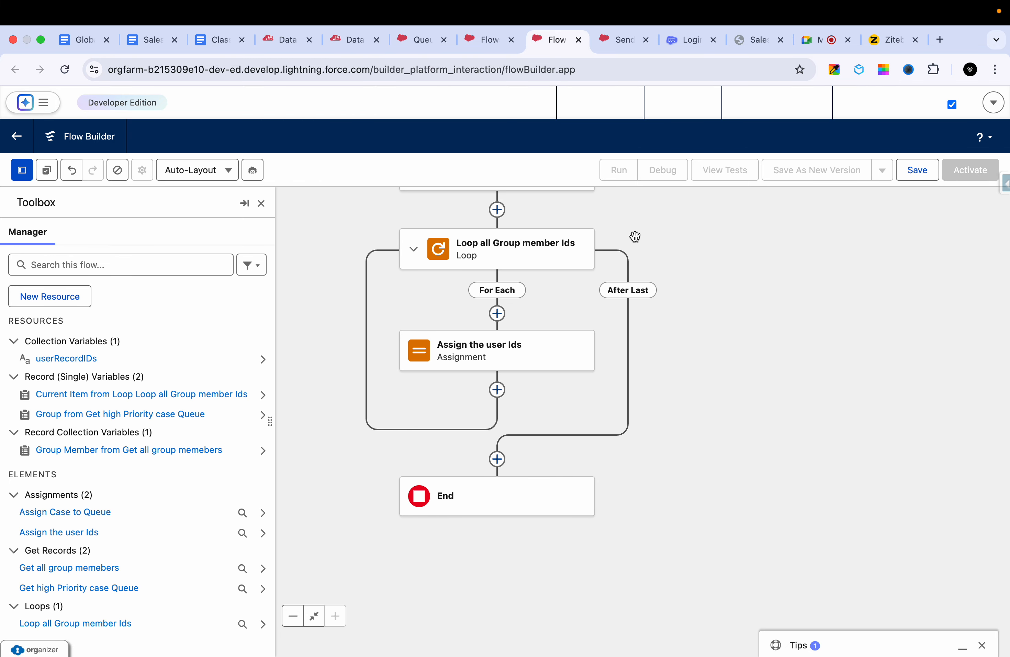
- Duplicate the Data Export page and begin the query "SELECT Id FROM user where" in the copy
click(348, 40)
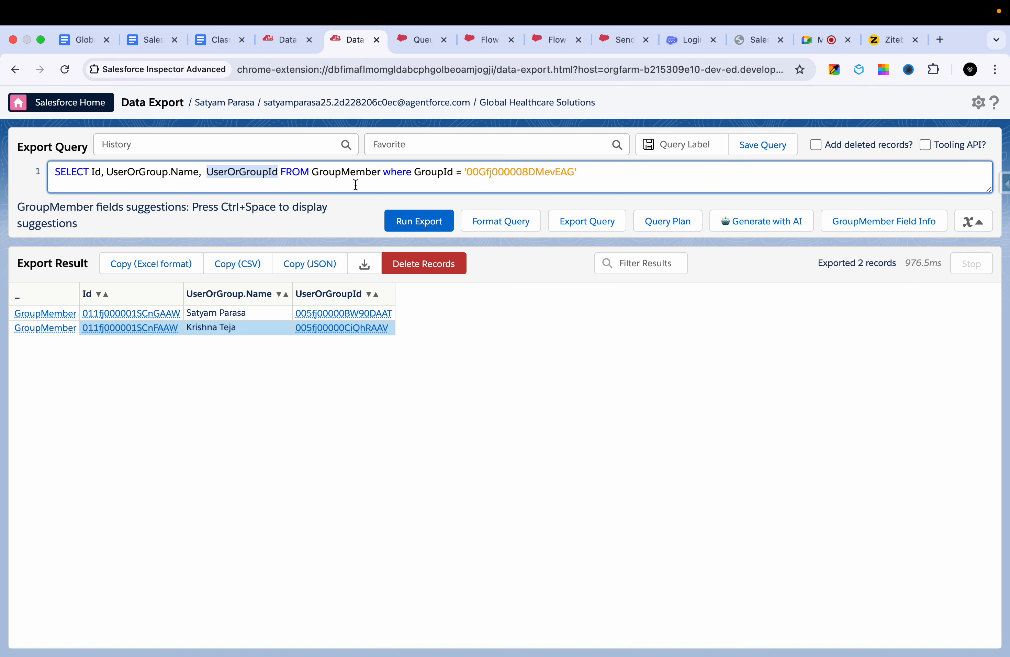
right_click(346, 37)
click(371, 130)
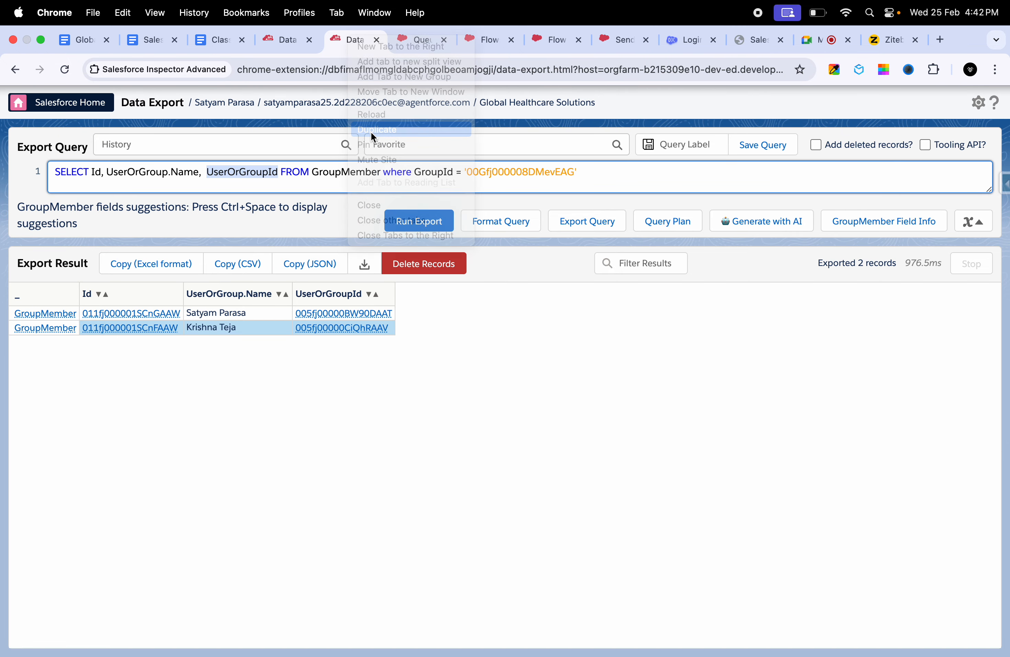
key(BackSpace)
key(BackSpace)
key(BackSpace)
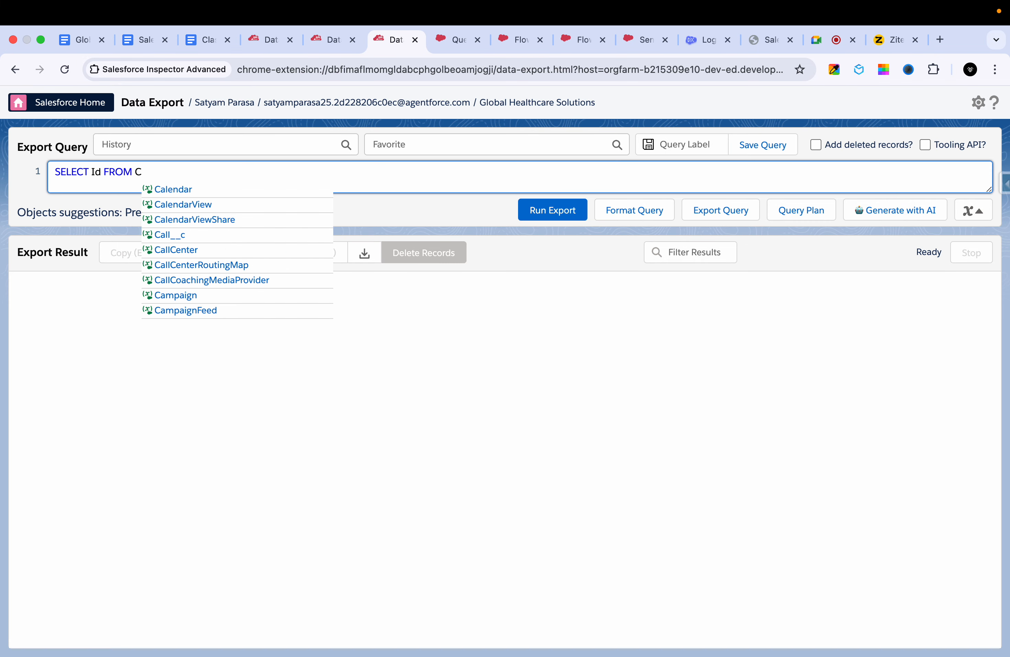
key(BackSpace)
text(user )
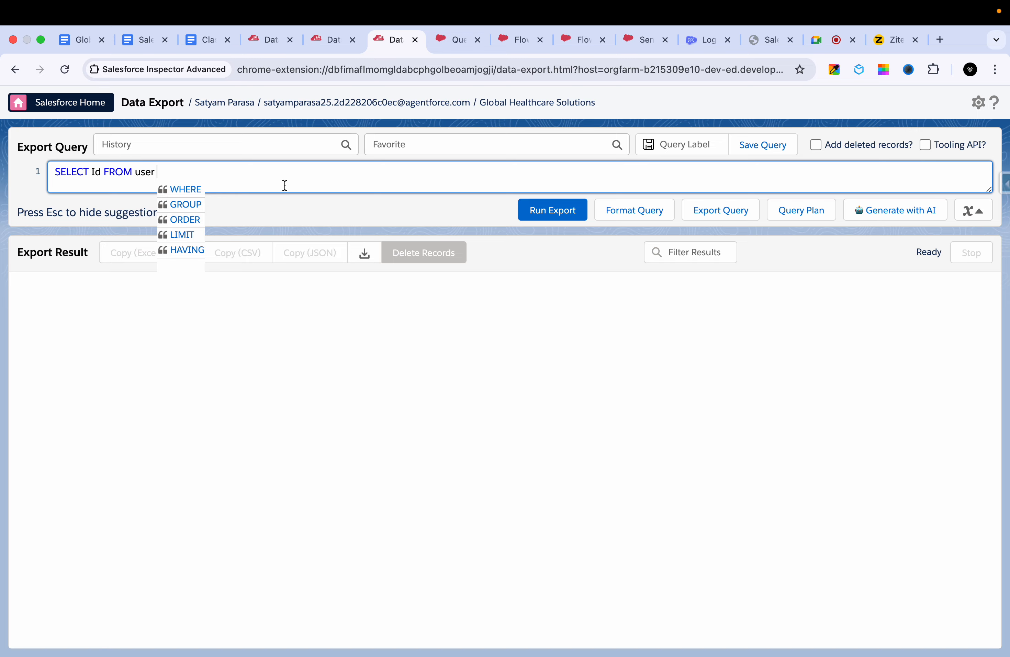
text(where)
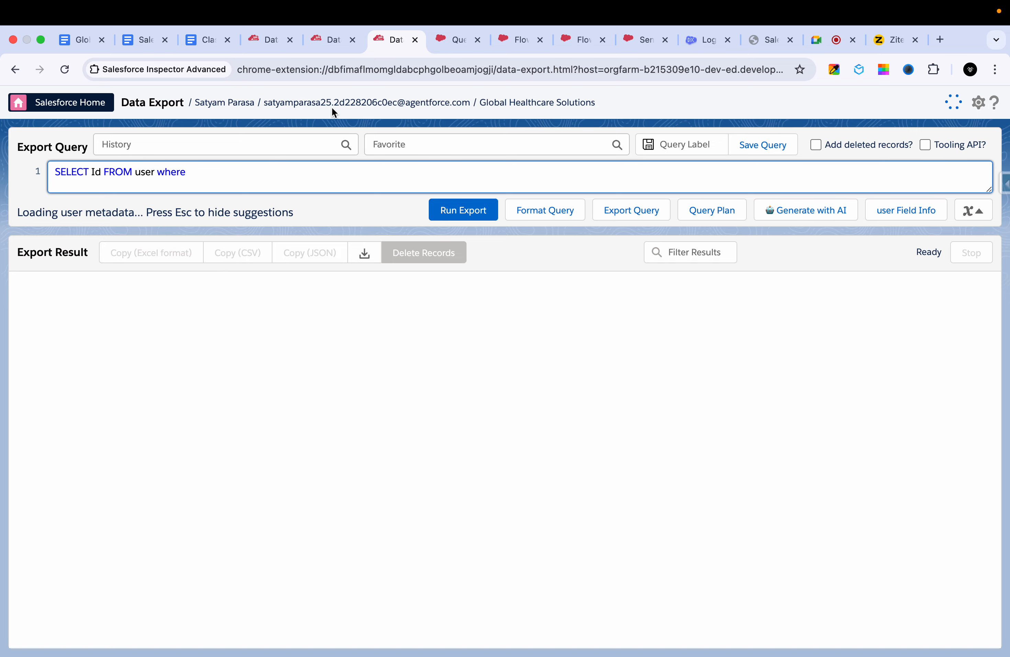
- Add an "id in" filter to the user query containing the first group member's UserOrGroupId copied from the GroupMember results
click(331, 39)
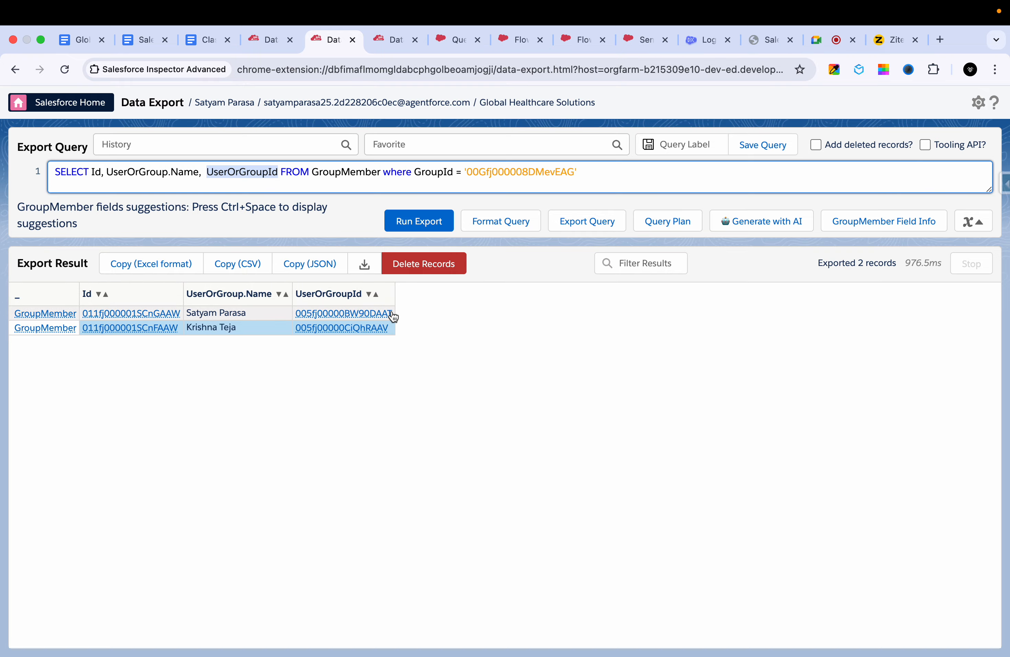
drag(389, 316, 297, 318)
key(super+c)
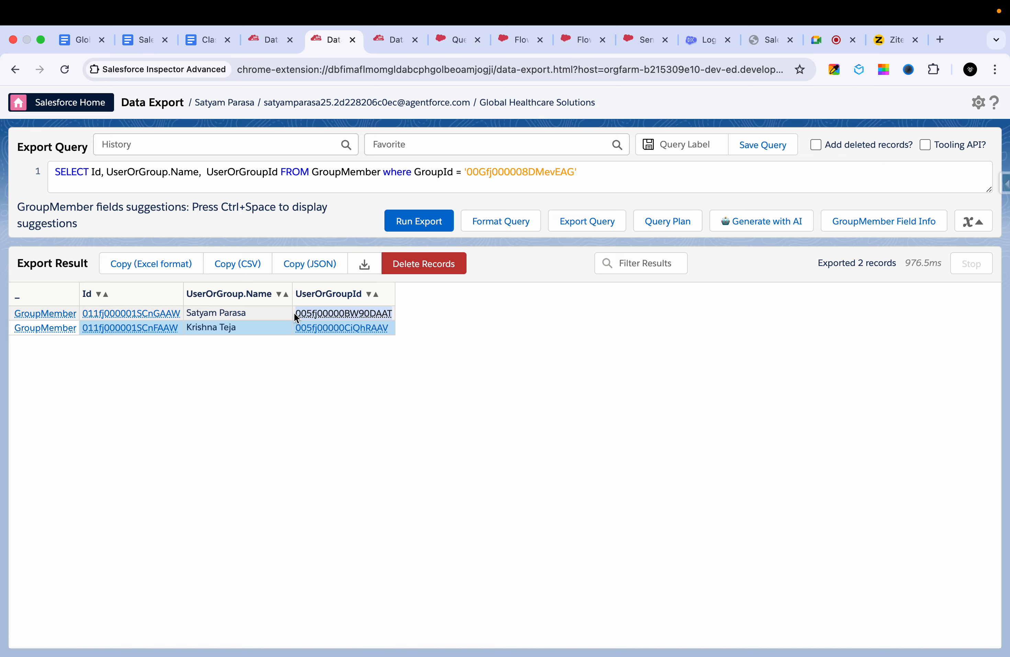
click(383, 37)
text(id in ()
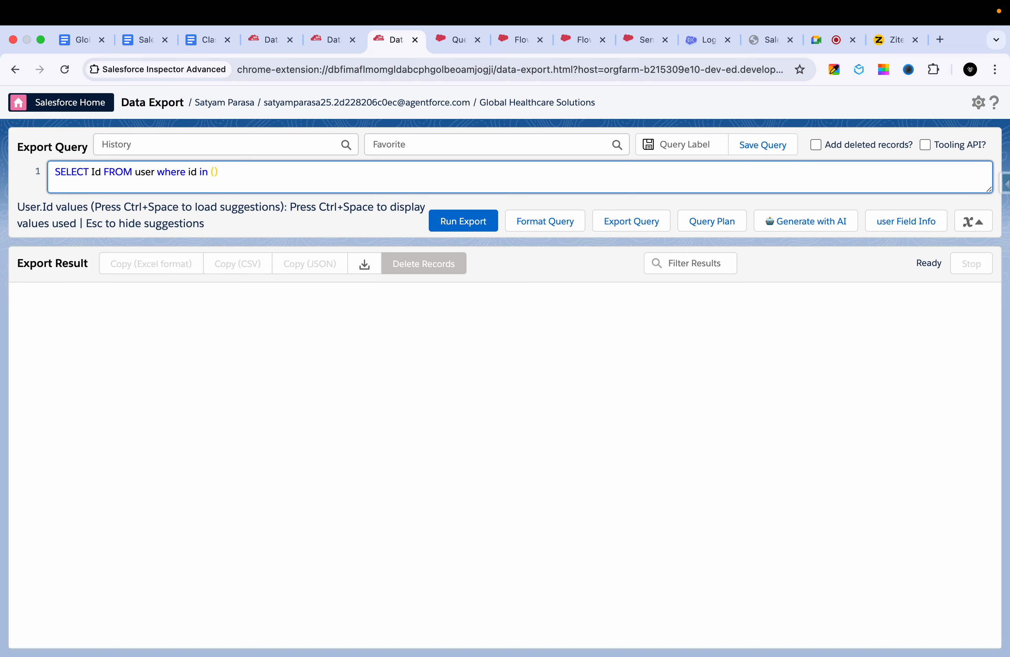
text(')
key(super+v)
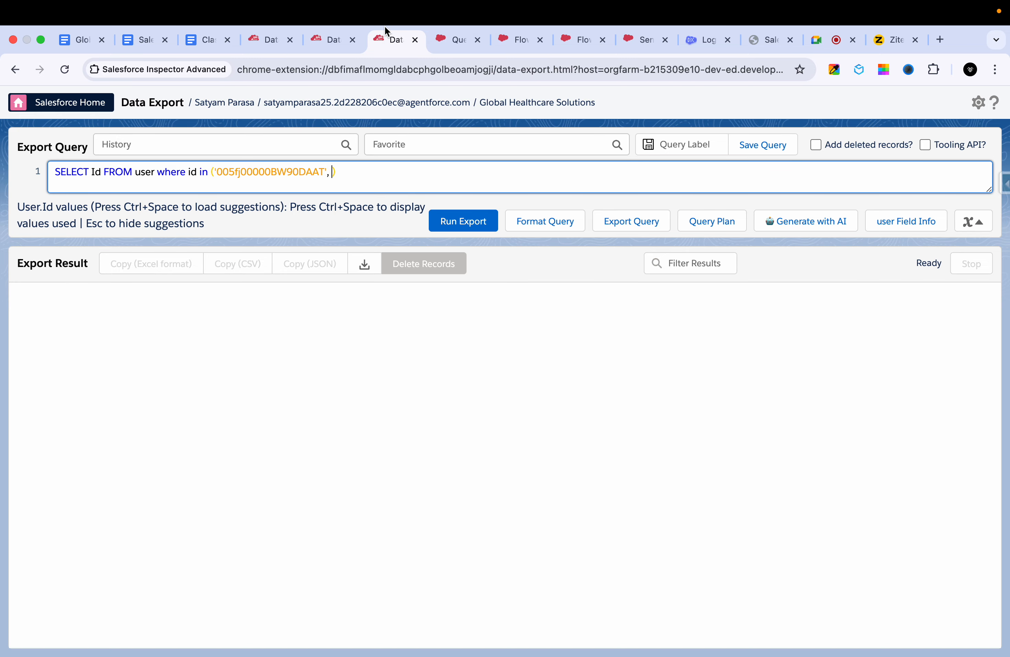
- Add the second group member's UserOrGroupId to the filter list and run the user query
click(328, 40)
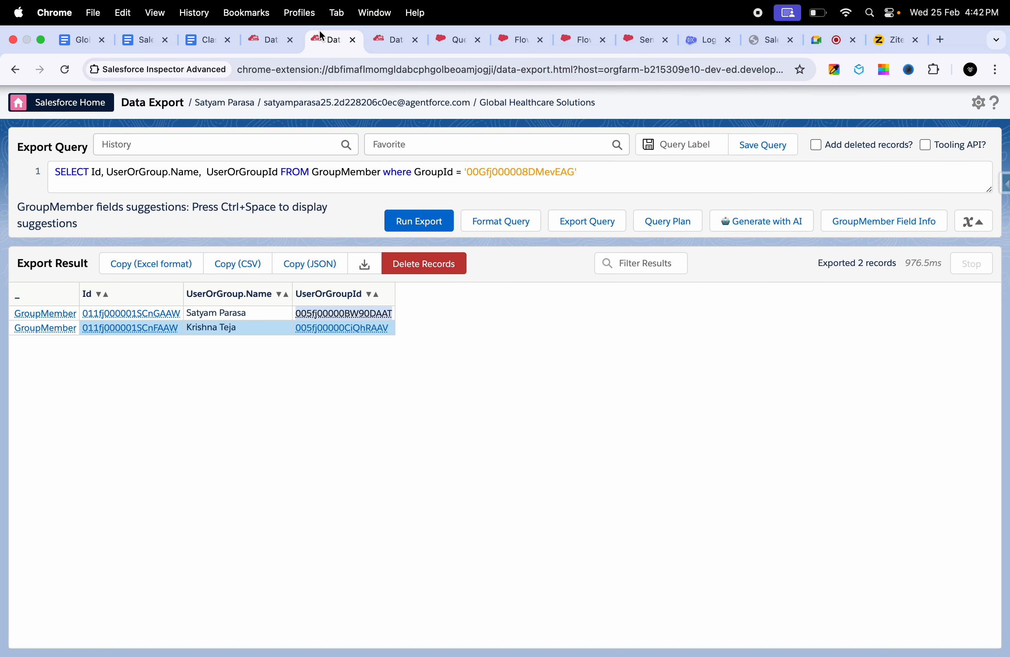
double_click(386, 328)
key(ctrl+c)
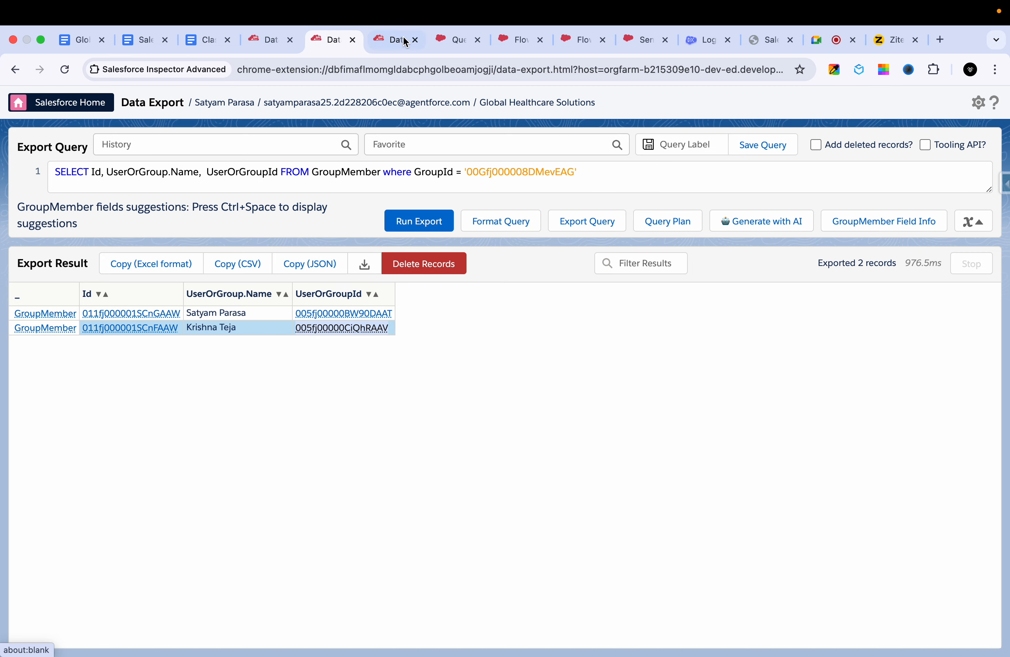
click(403, 40)
text('005fj00000BW90DAAT', '))
key(ctrl+v)
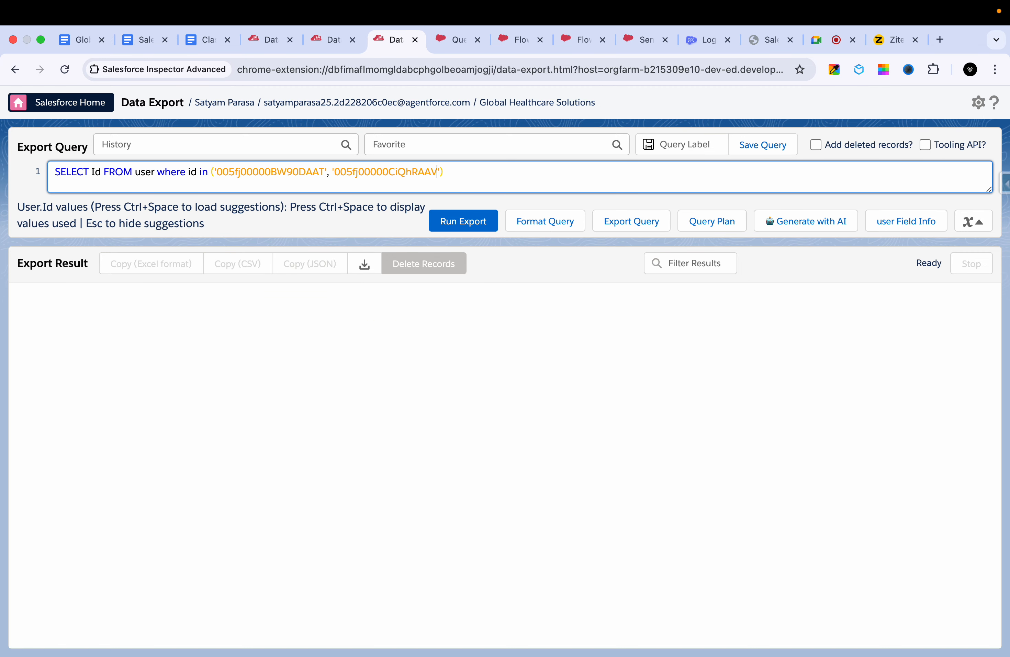
click(446, 222)
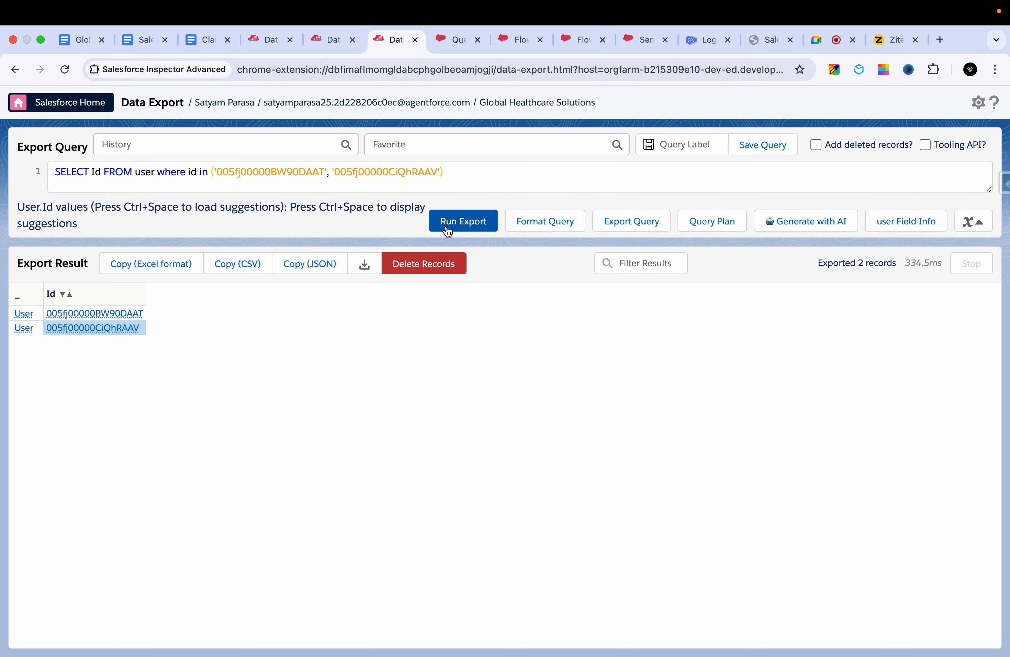
- Add name and Email to the fields selected in the user query and run it
click(104, 172)
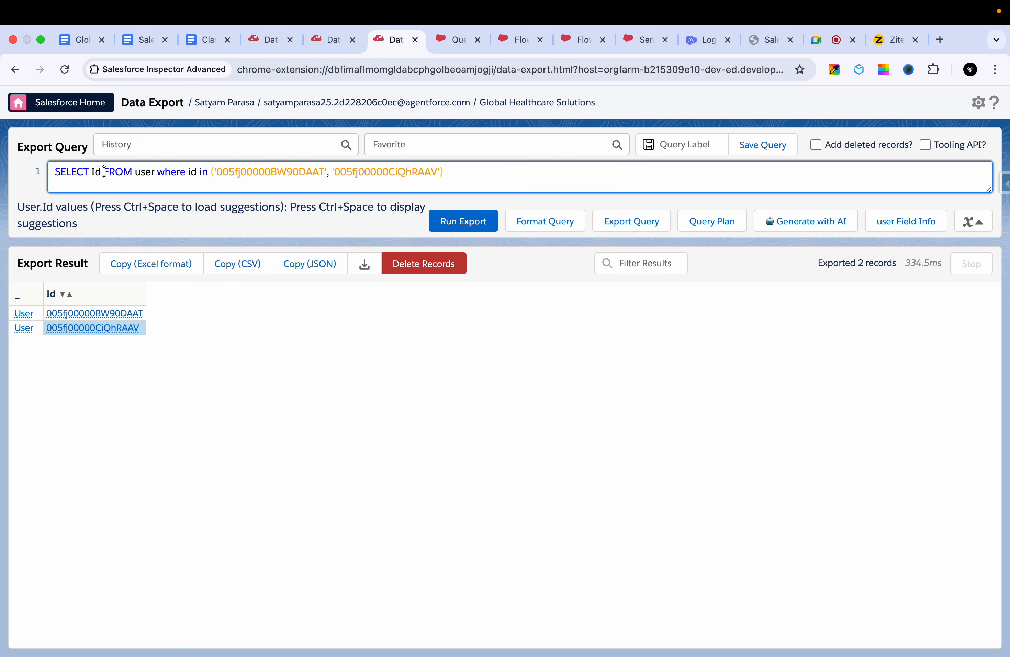
text(, anme)
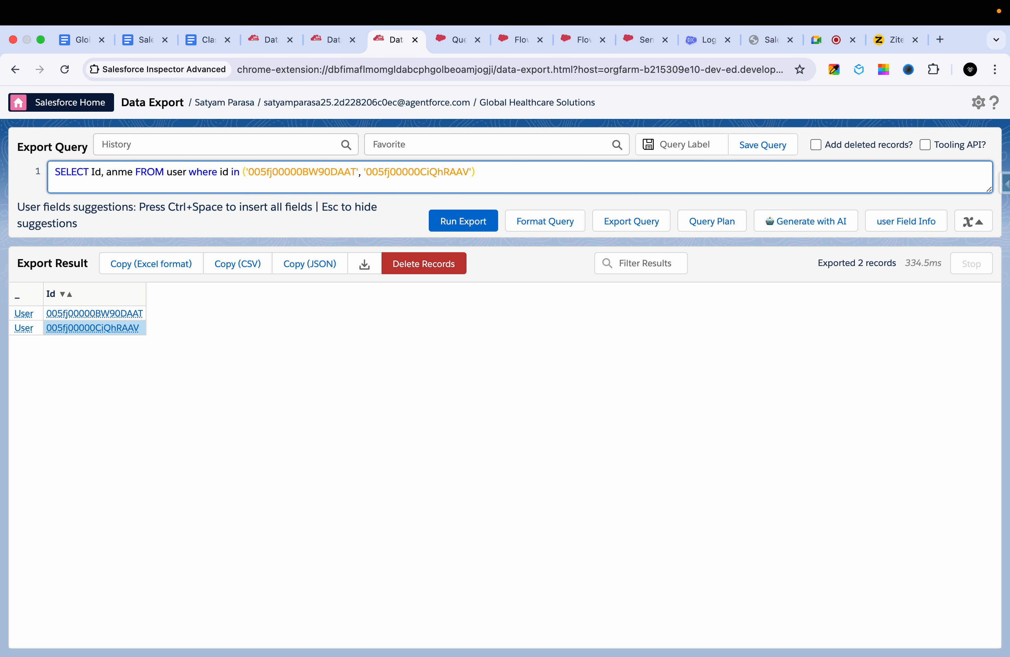
key(BackSpace)
key(BackSpace)
key(BackSpace)
key(BackSpace)
text(name, em)
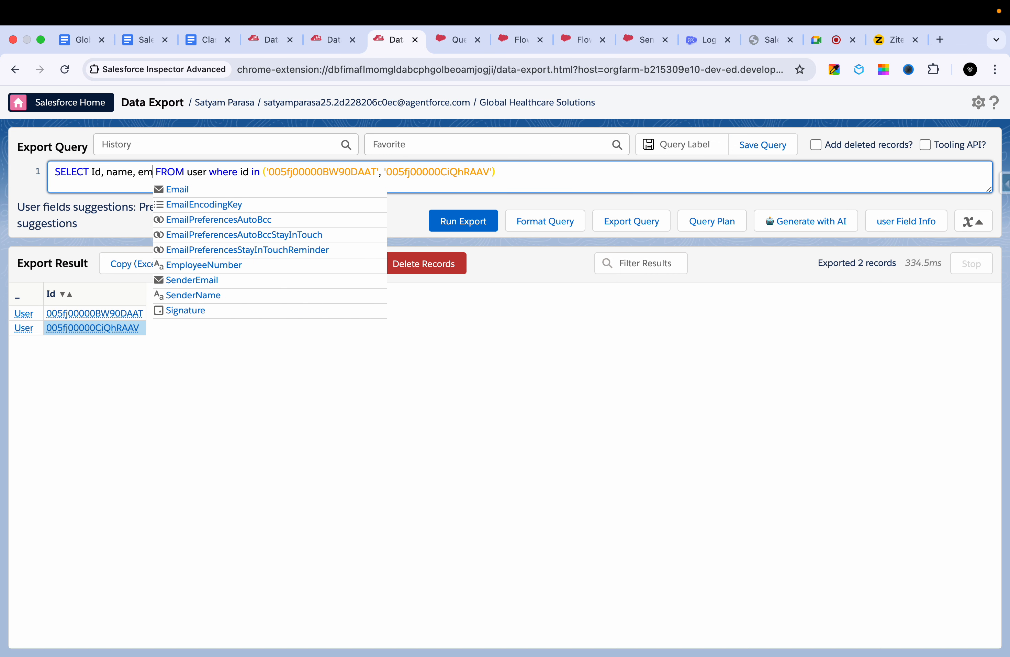
text(ail)
key(Down)
key(Return)
key(Down)
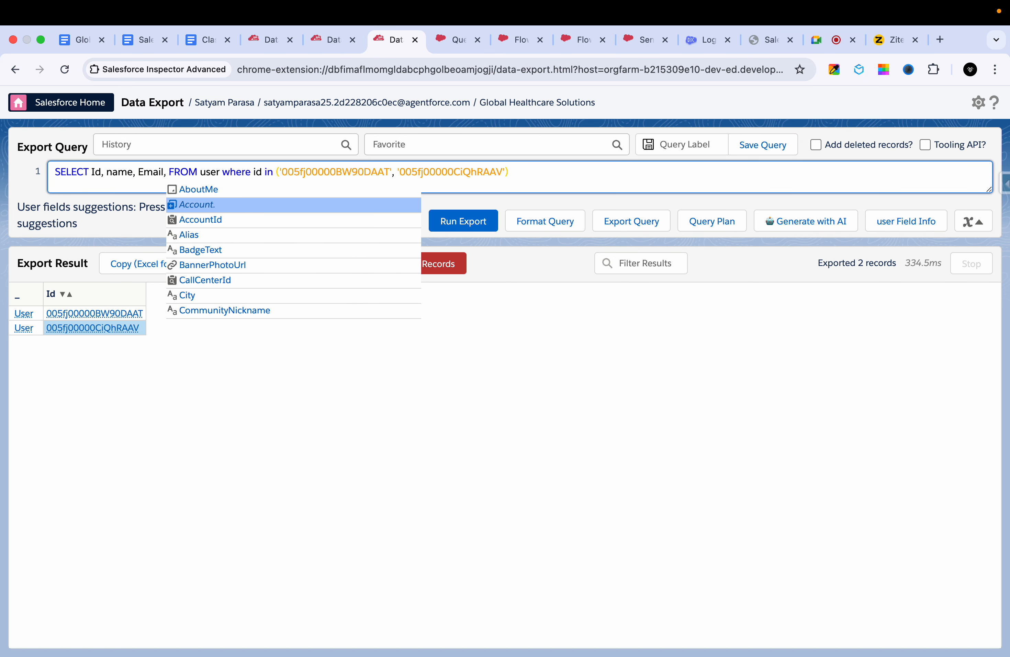
key(BackSpace)
click(490, 221)
click(469, 213)
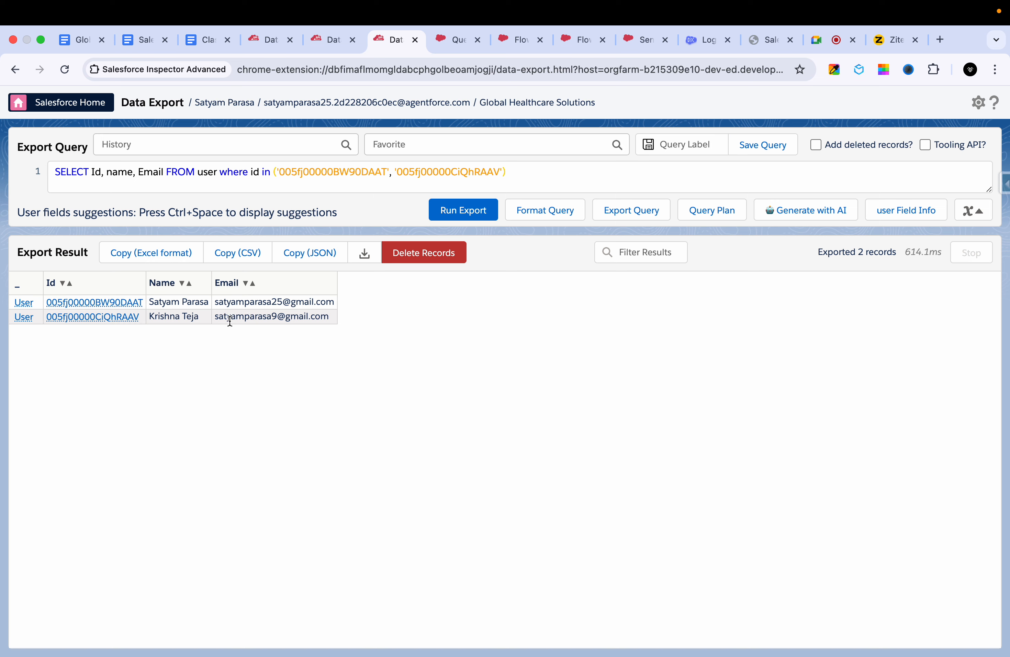
drag(163, 312, 164, 306)
click(168, 309)
click(168, 311)
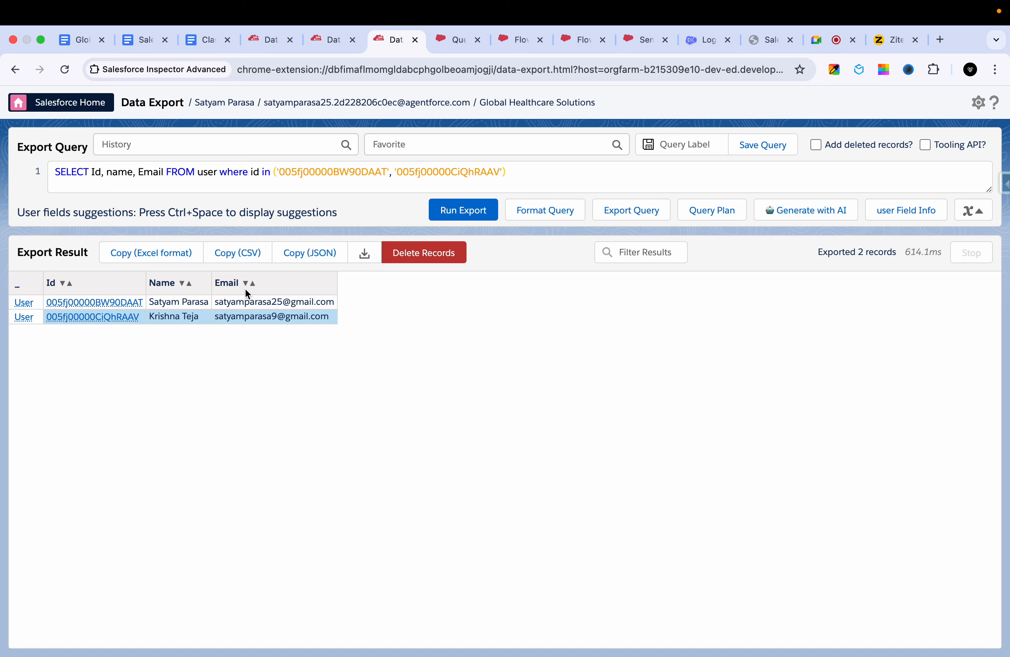
- Remove the id filter from the user query and run it for all users
click(217, 171)
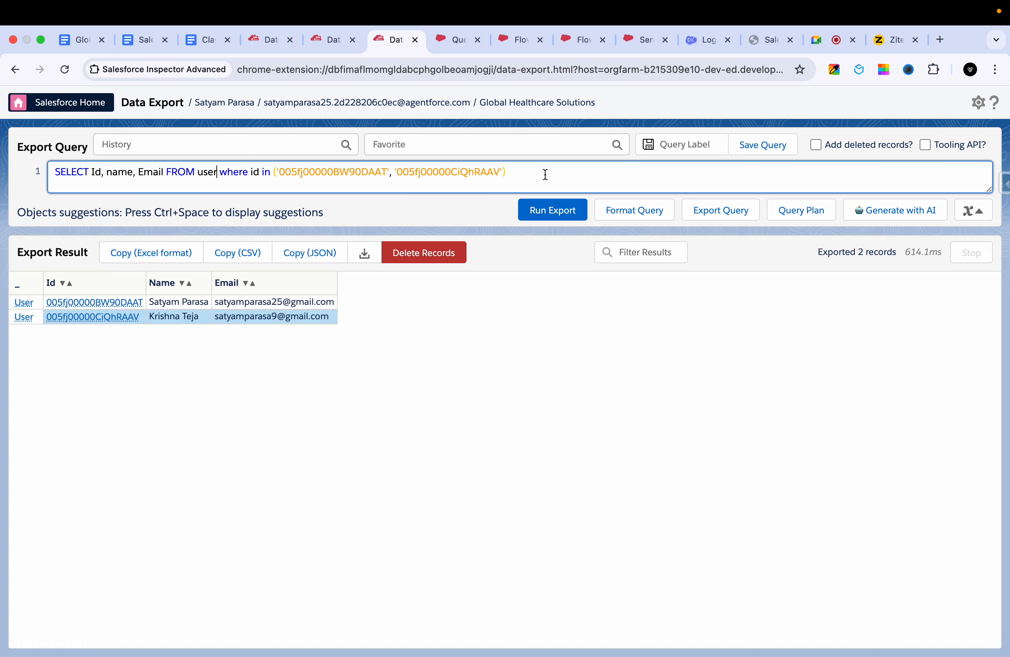
drag(545, 174, 235, 173)
key(cmd+c)
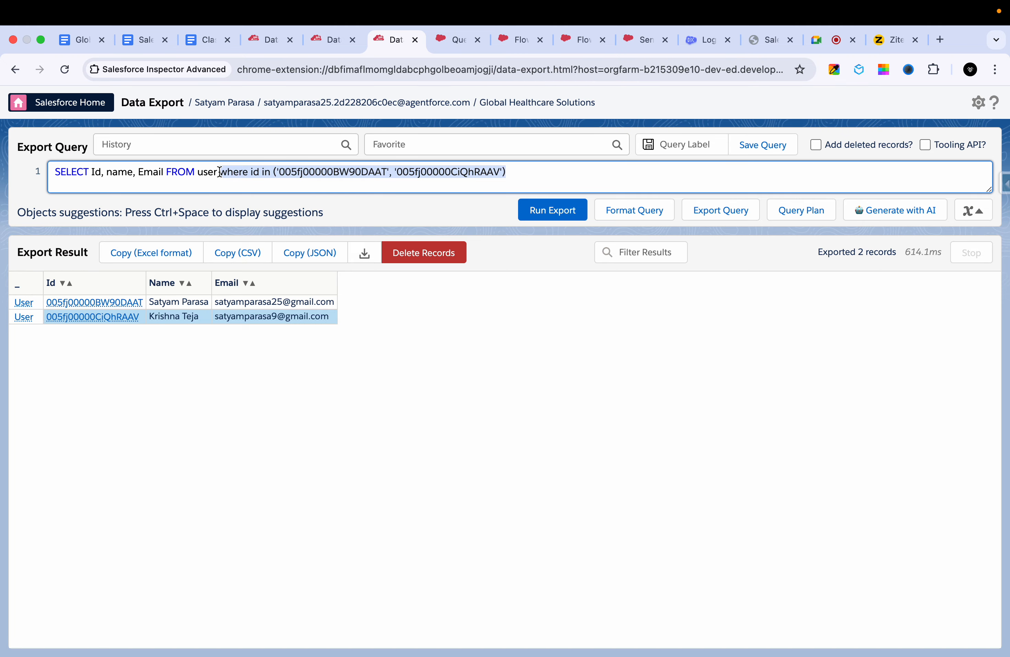
key(BackSpace)
click(548, 215)
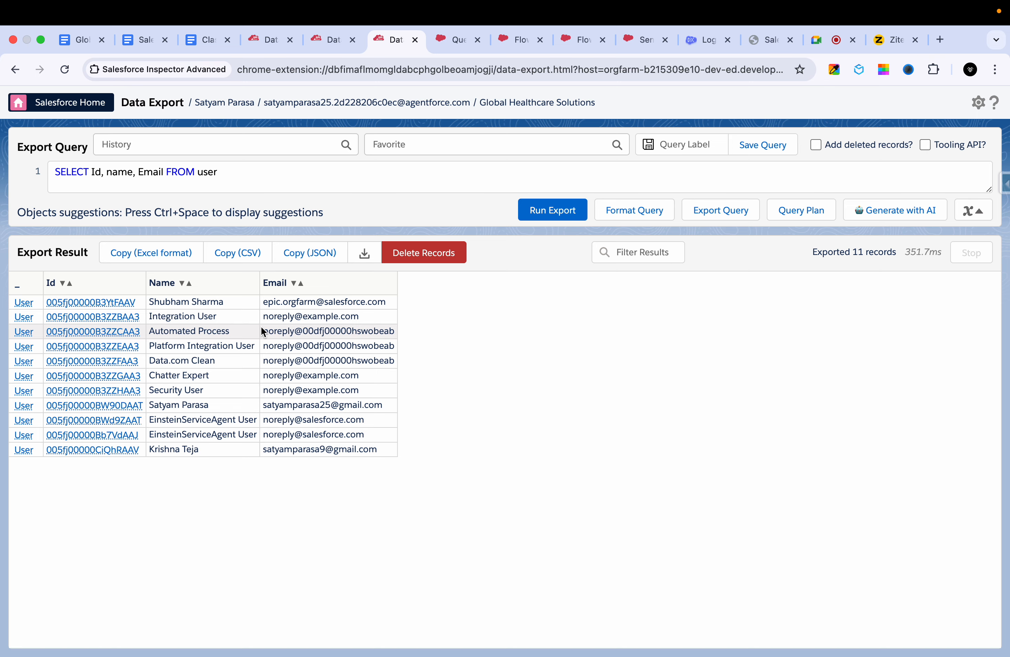
- Restore the two-ID "where id in" filter on the user query and run it again
click(345, 178)
key(cmd+v)
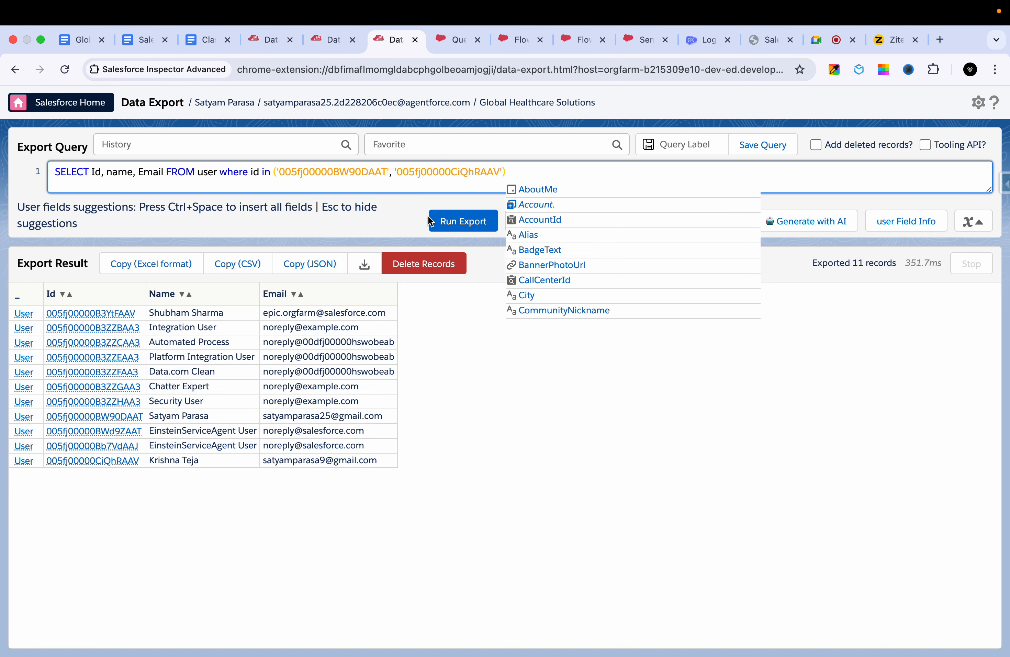
click(468, 217)
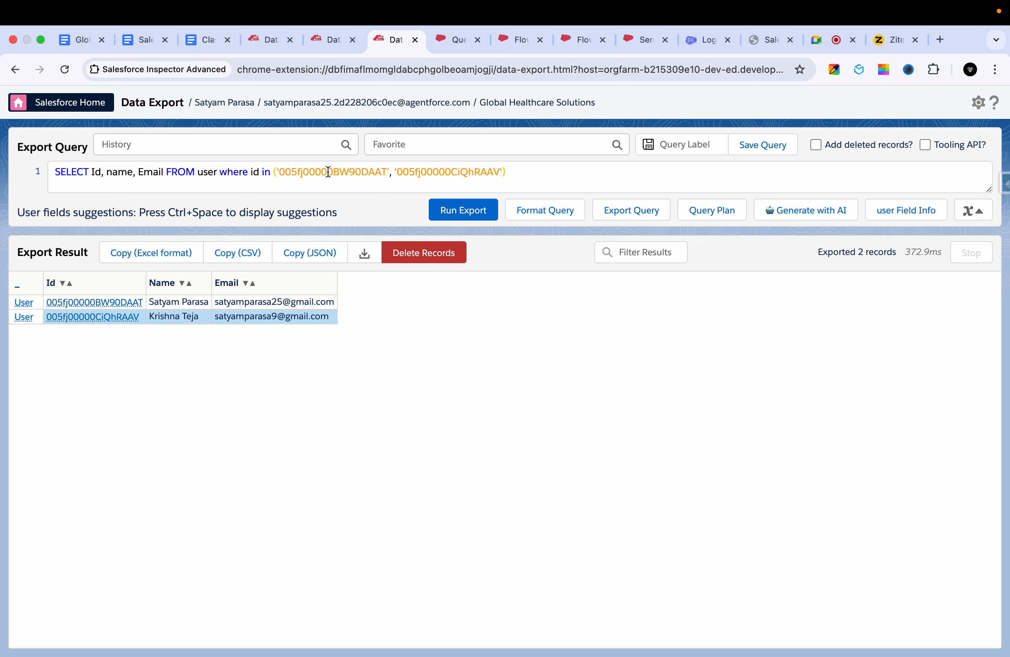
- Compare the ID list in the user query's filter with the group member loop in the flow
double_click(321, 172)
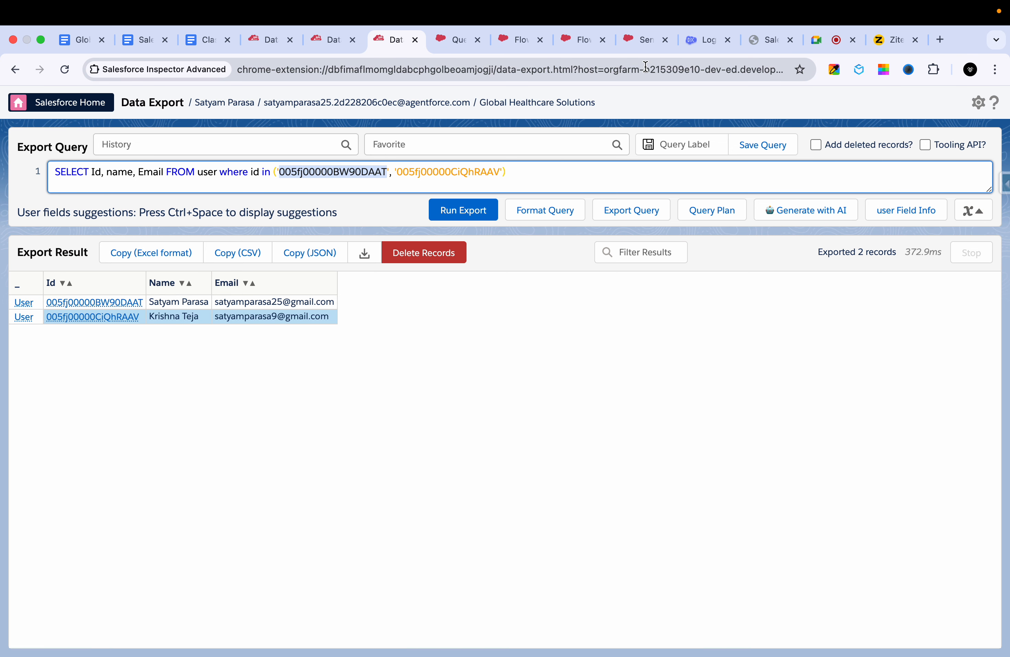
click(572, 44)
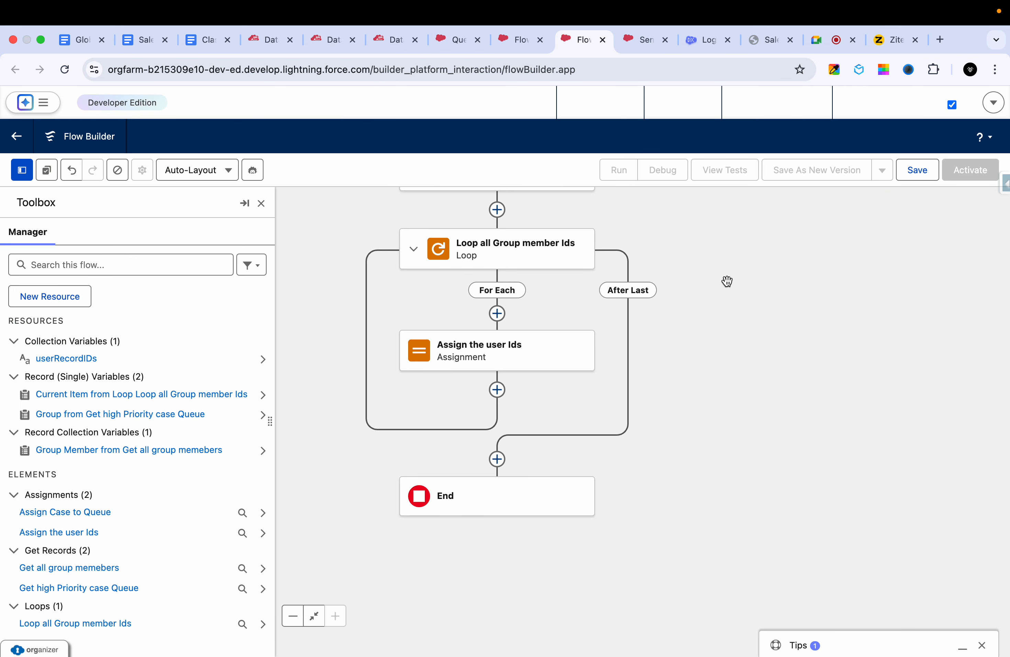
drag(725, 282, 726, 470)
drag(707, 358, 695, 318)
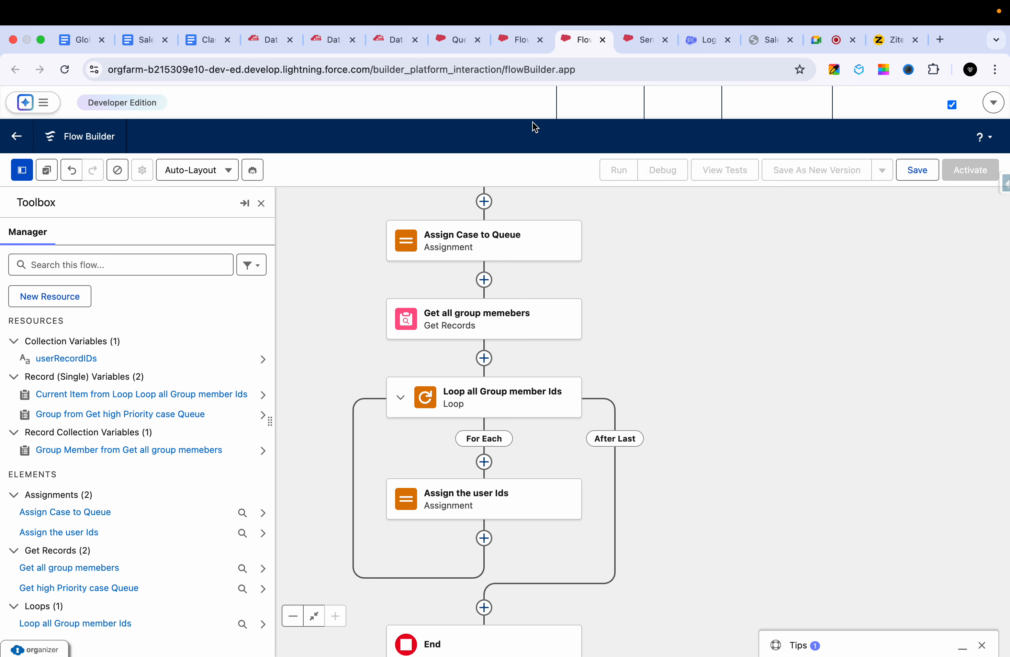
click(260, 42)
click(343, 43)
click(392, 43)
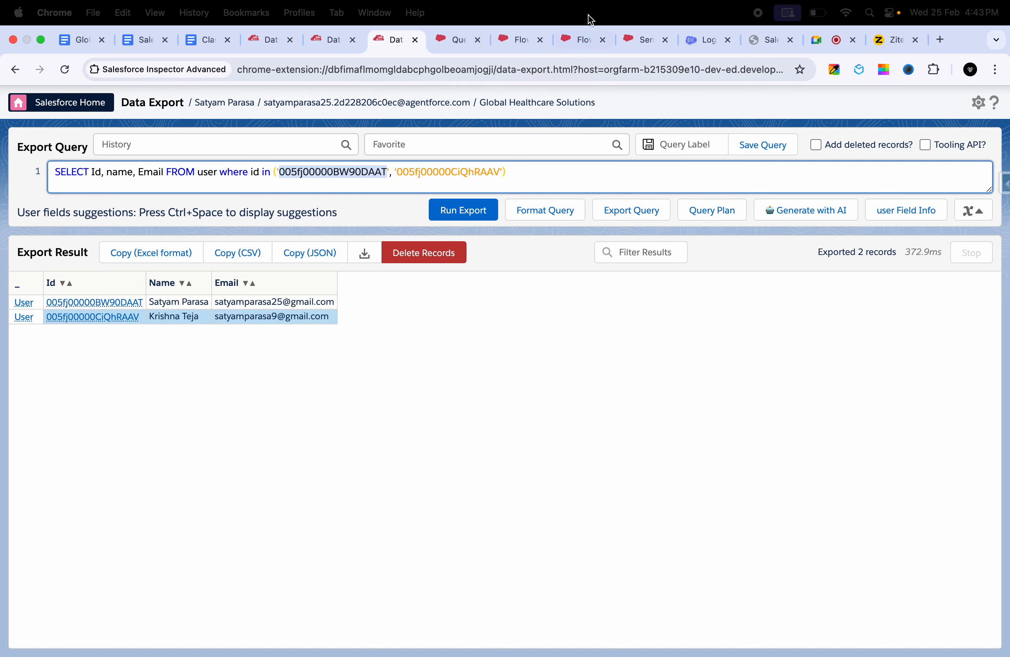
click(591, 167)
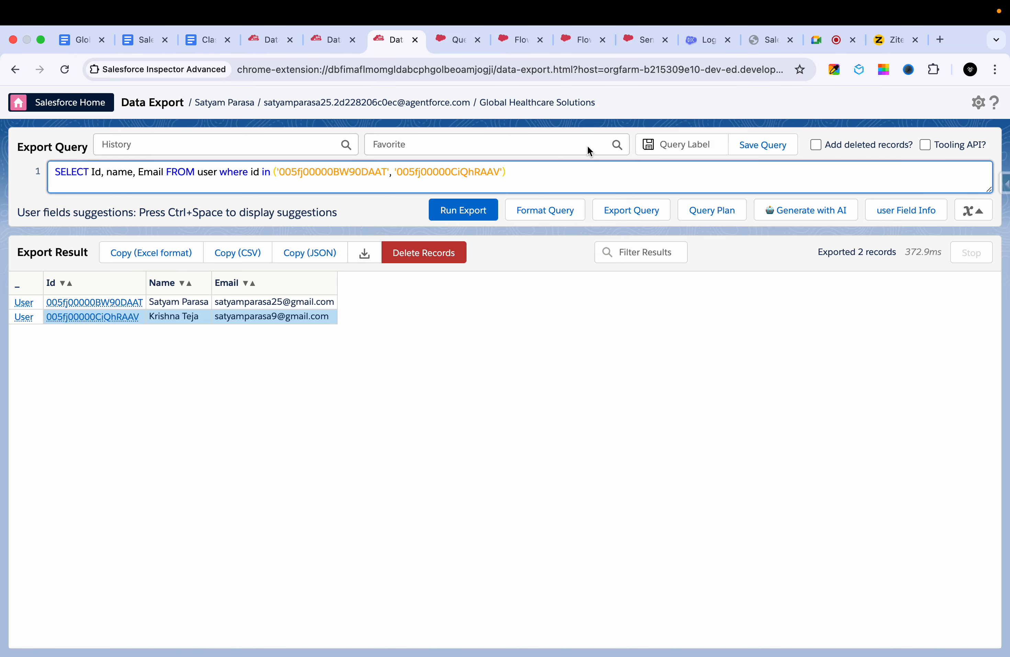
- Add a Get Records element after the group member loop in Flow Builder and label it "Fetch User Records"
click(516, 43)
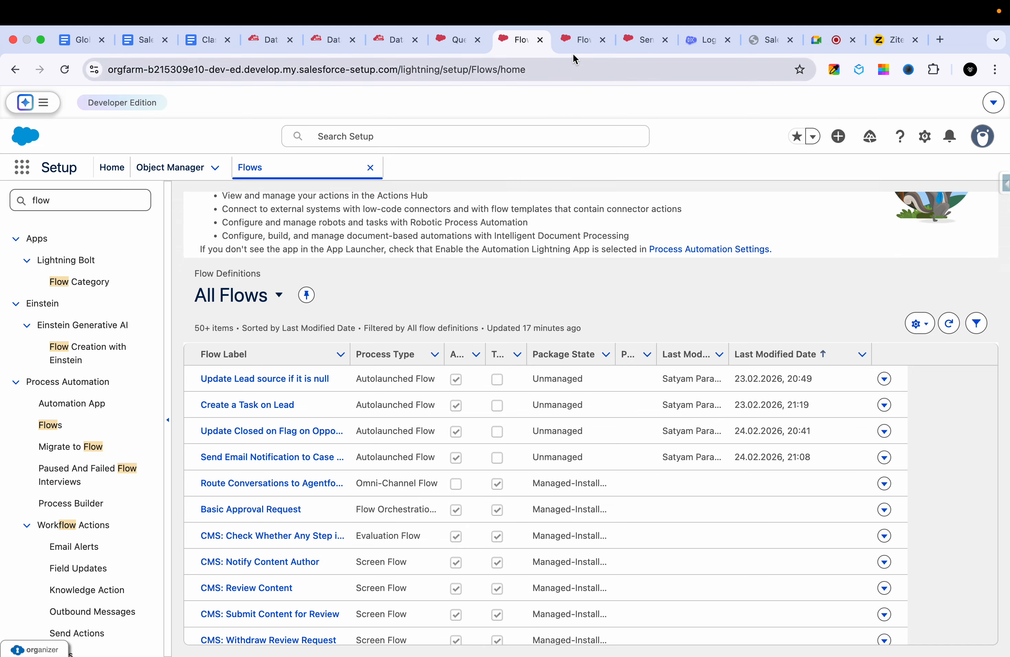
click(574, 43)
scroll(690, 310, down, 3)
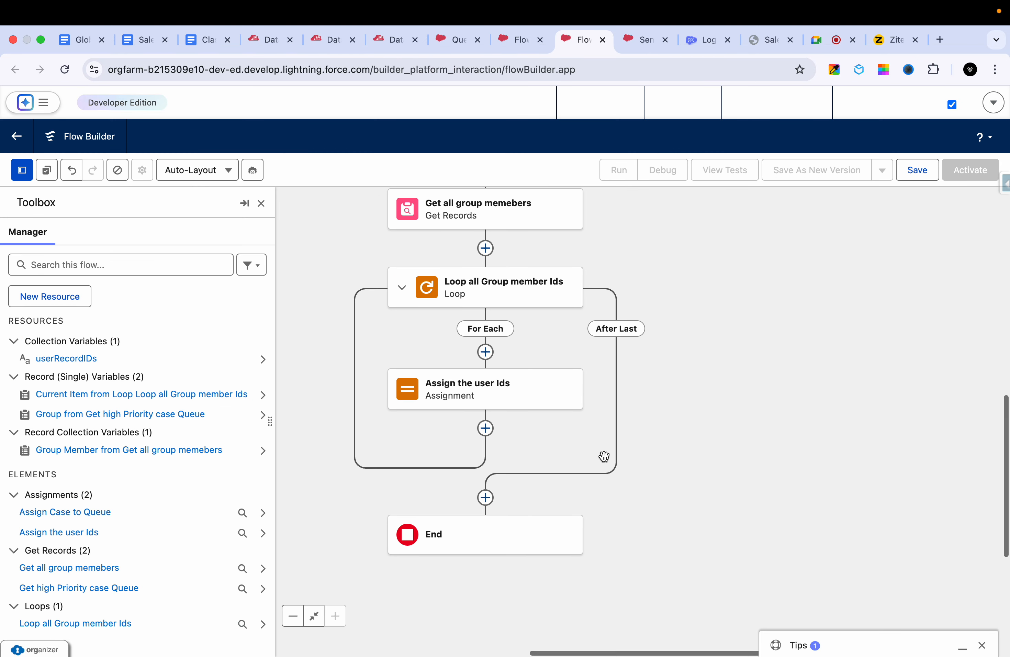
click(485, 498)
text(get)
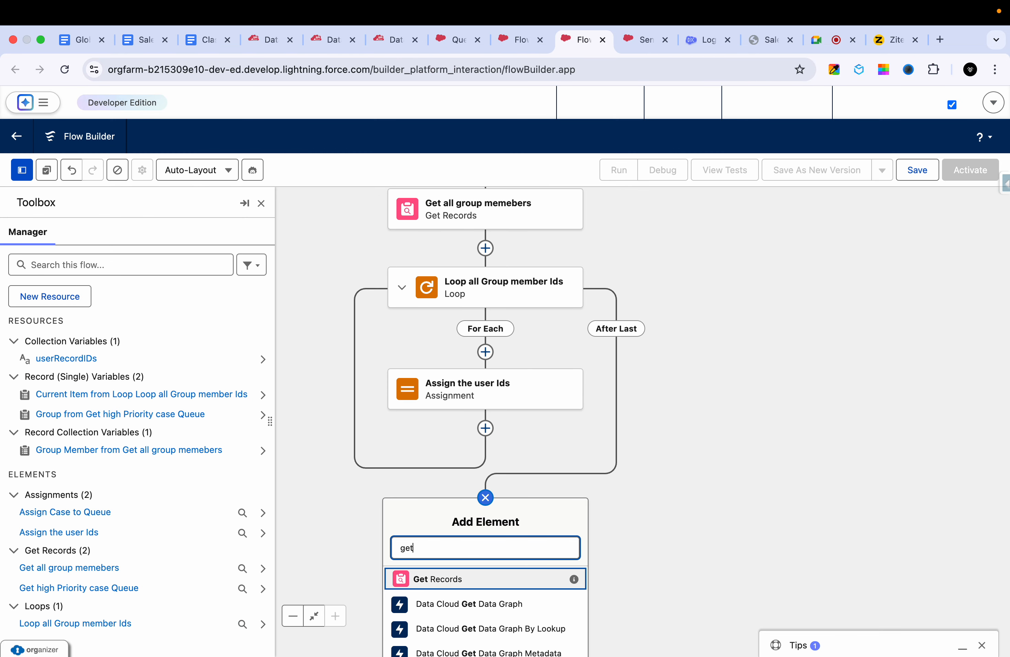
click(448, 590)
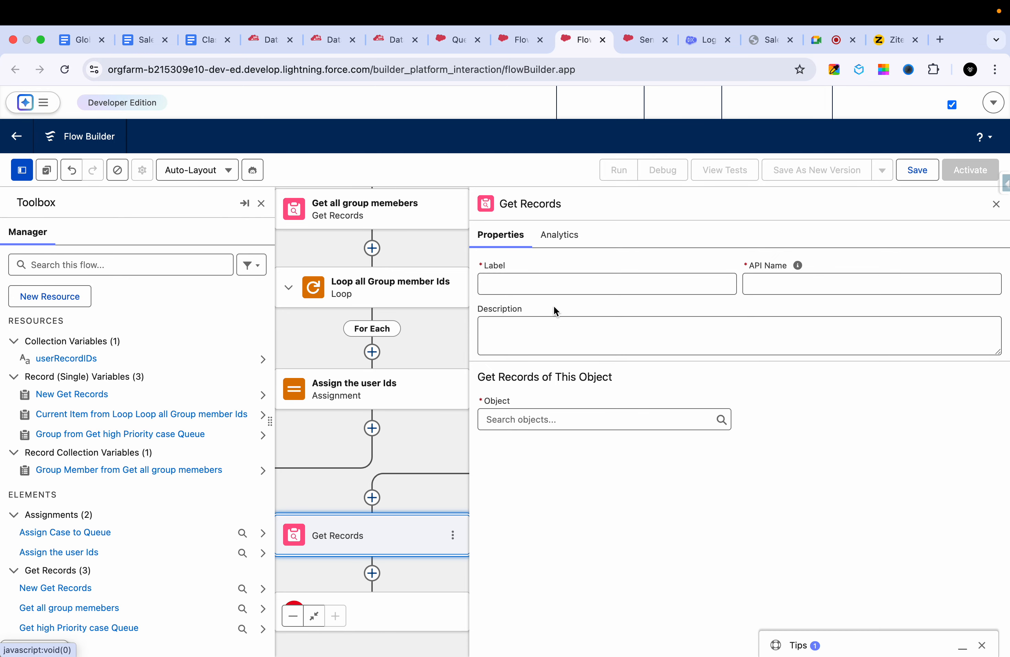
click(528, 278)
text(User Records)
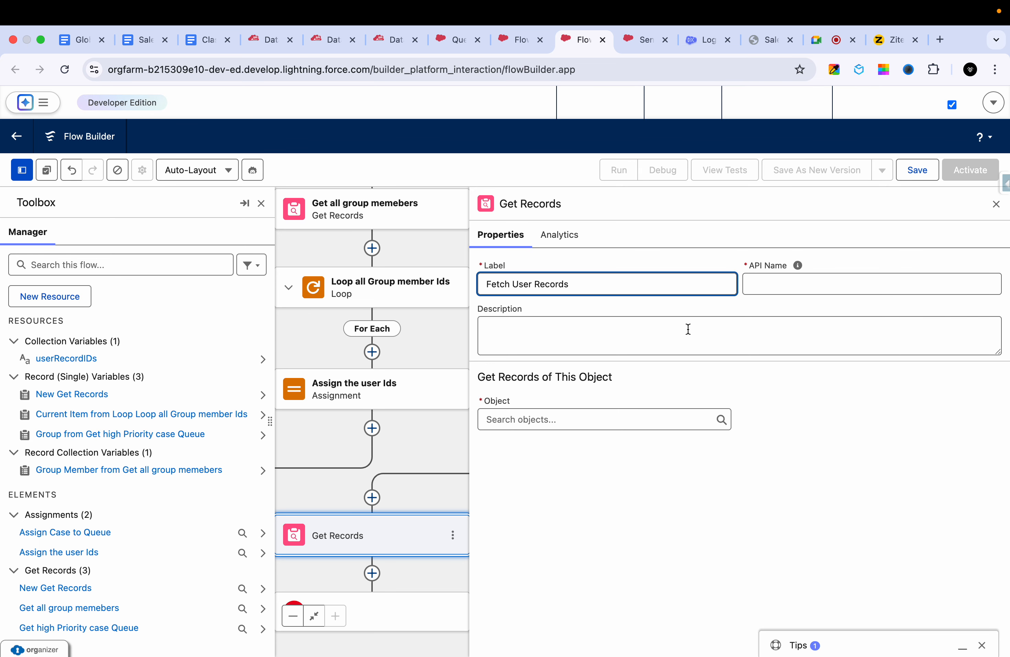
click(689, 329)
- Set the object of the Fetch User Records element to User
click(606, 433)
click(593, 420)
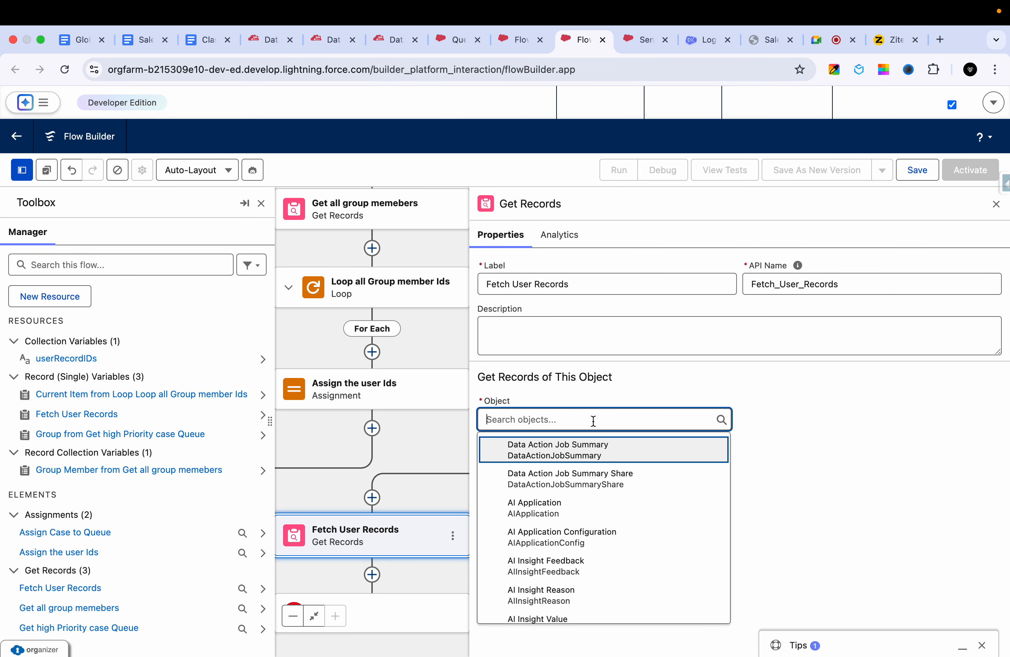
text(user)
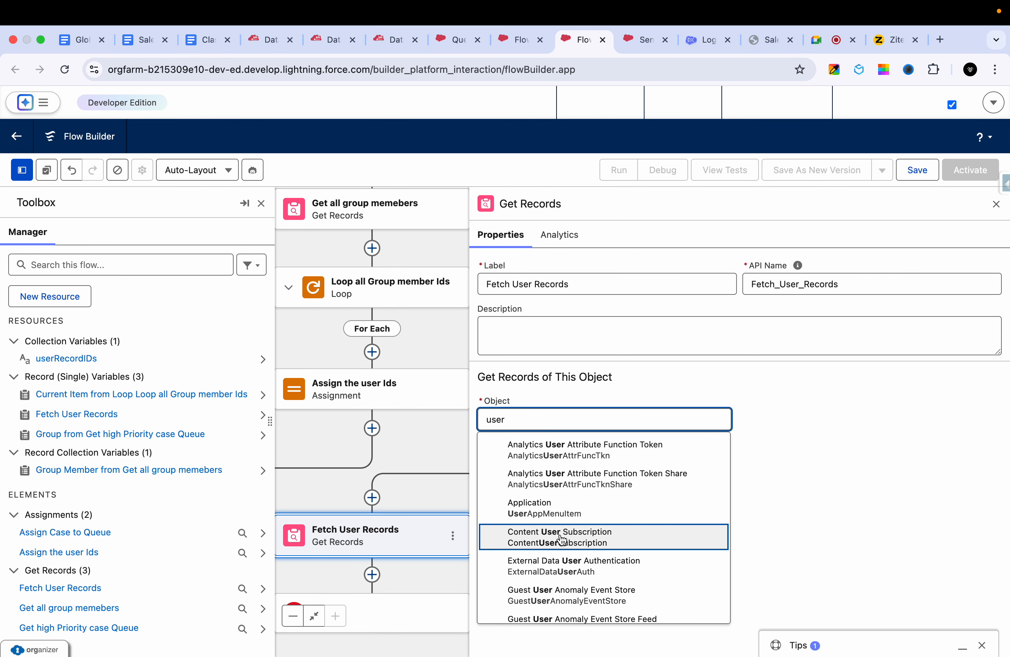
scroll(562, 540, down, 20)
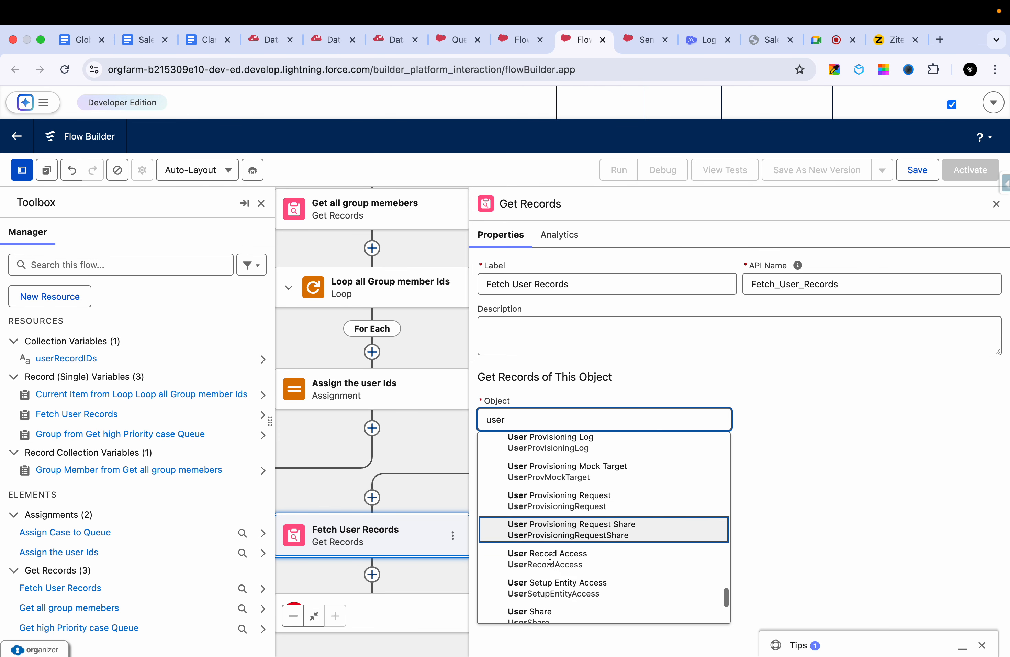
scroll(550, 559, down, 5)
scroll(551, 563, up, 10)
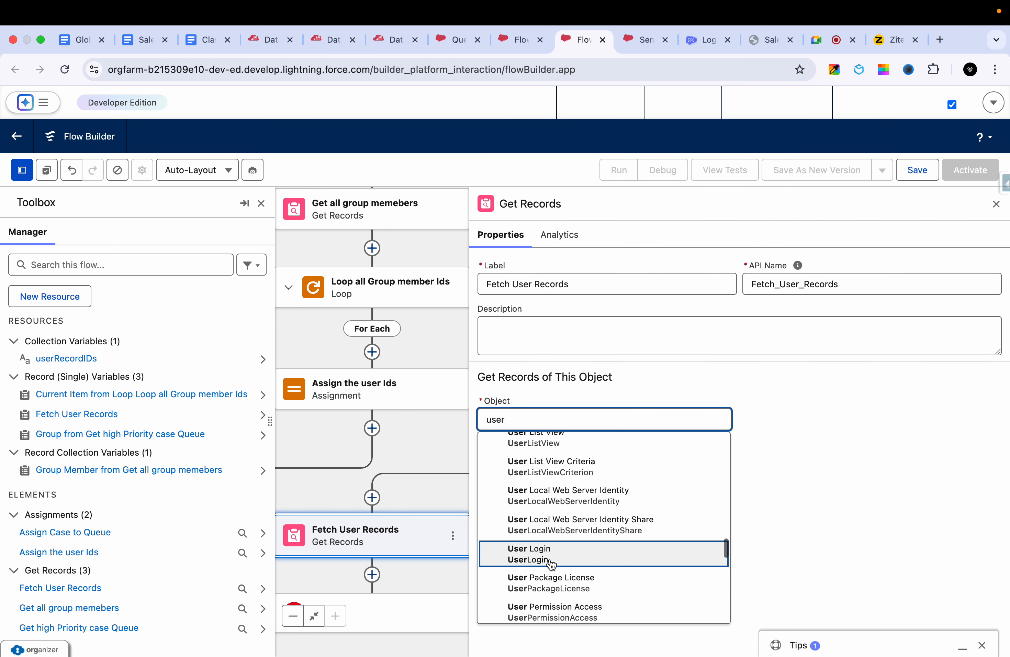
scroll(551, 564, up, 10)
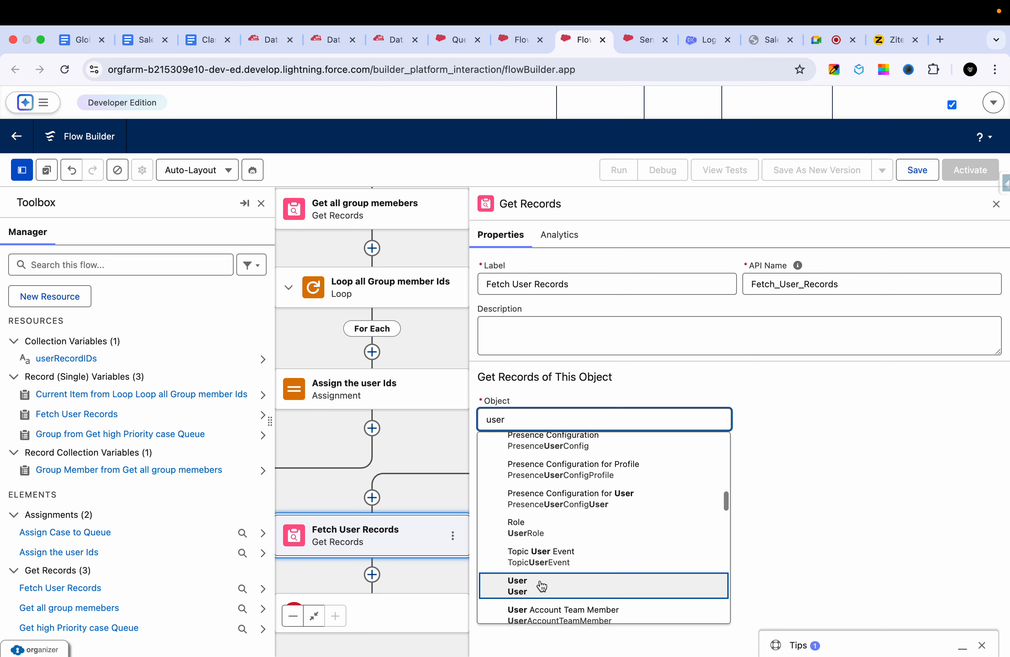
click(542, 586)
drag(785, 443, 861, 318)
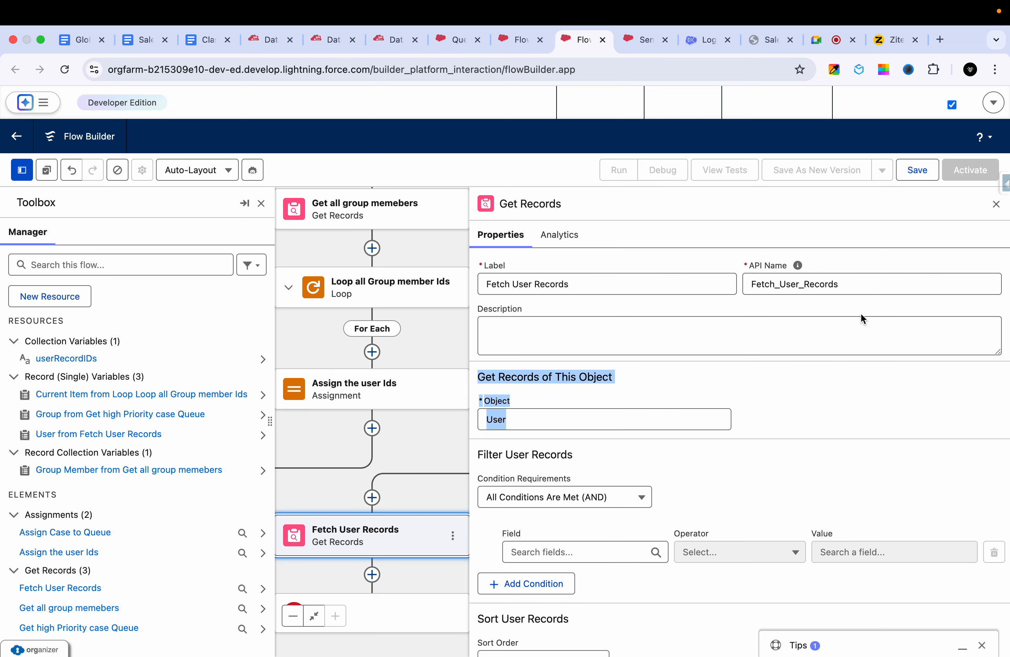
- Review the IDs in the Data Export user query's filter and return to the Fetch User Records settings in Flow Builder
click(394, 39)
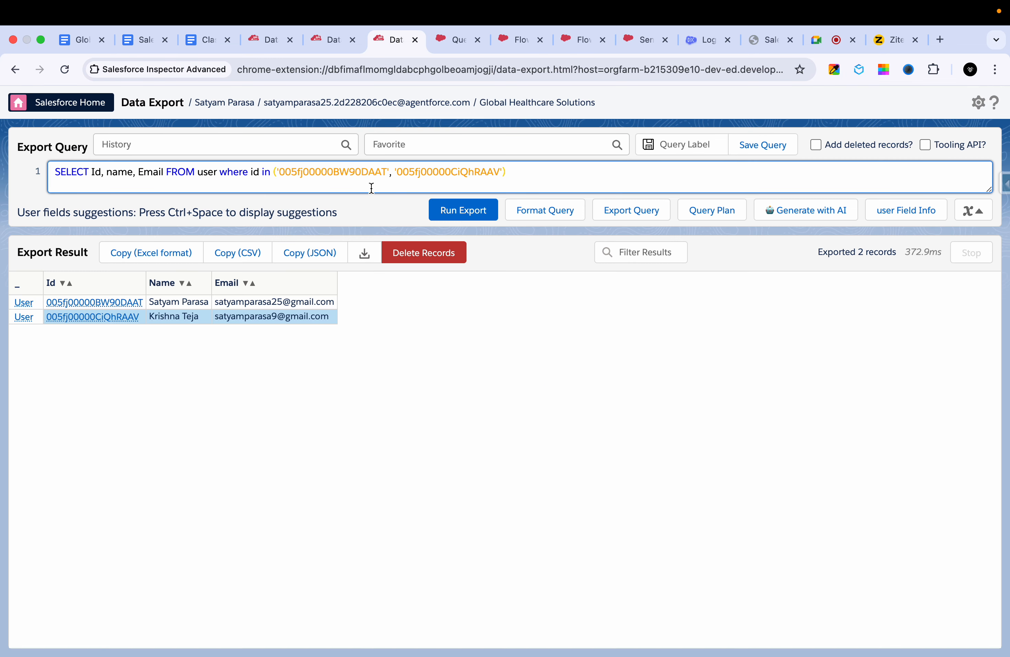
double_click(303, 171)
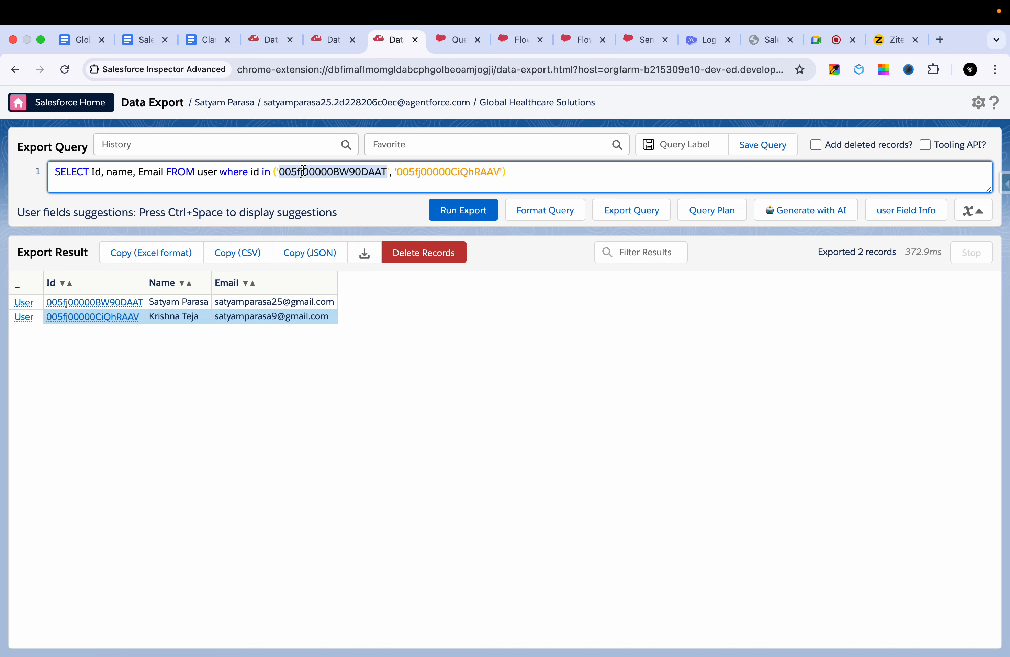
click(470, 170)
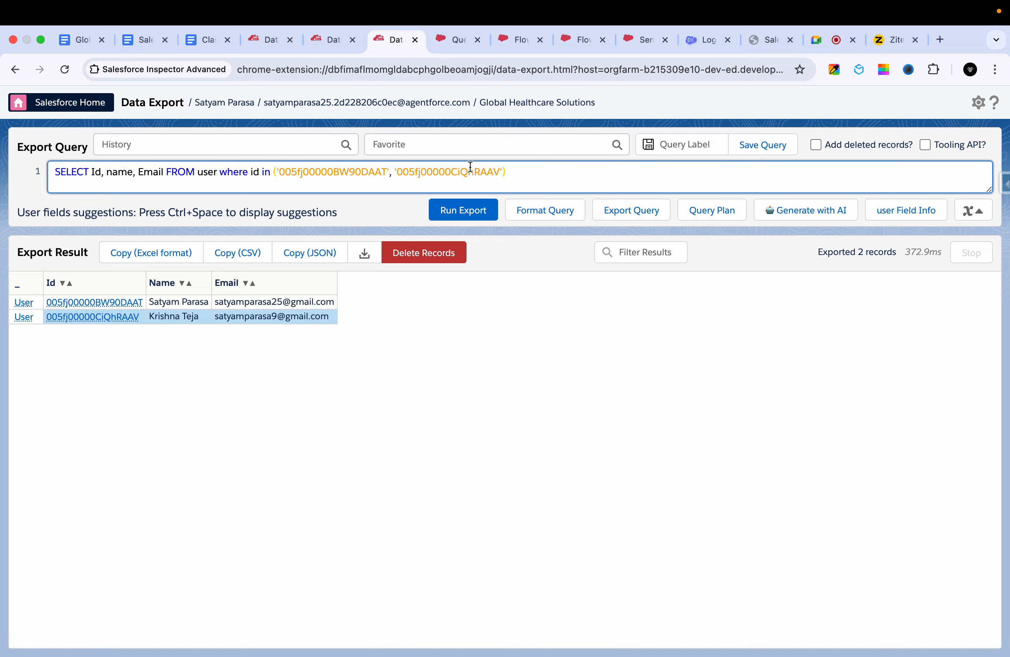
click(455, 32)
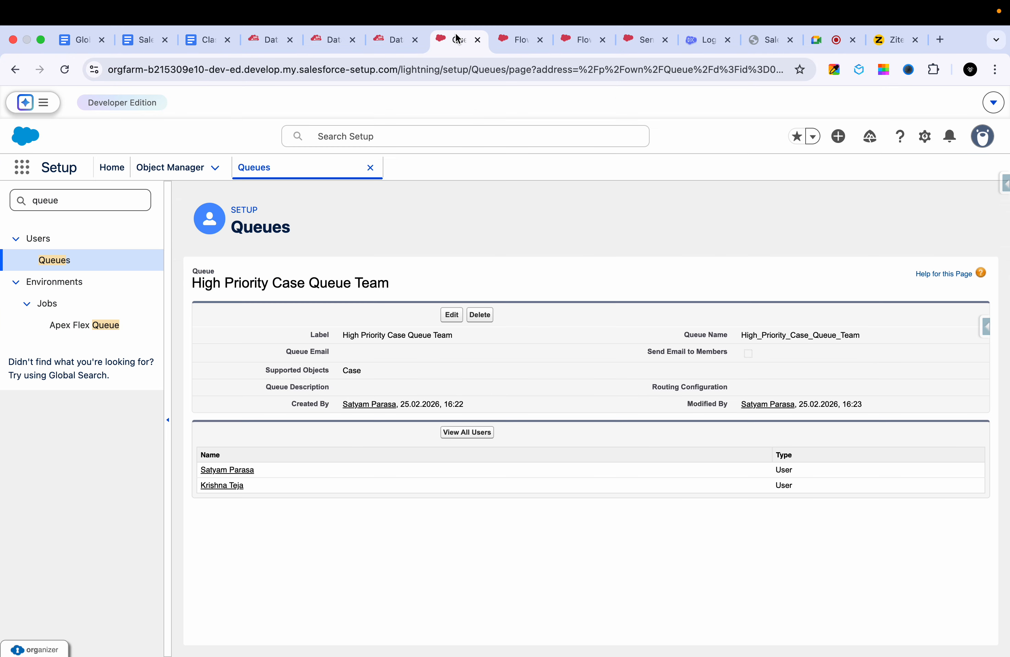
click(521, 34)
click(579, 30)
click(838, 429)
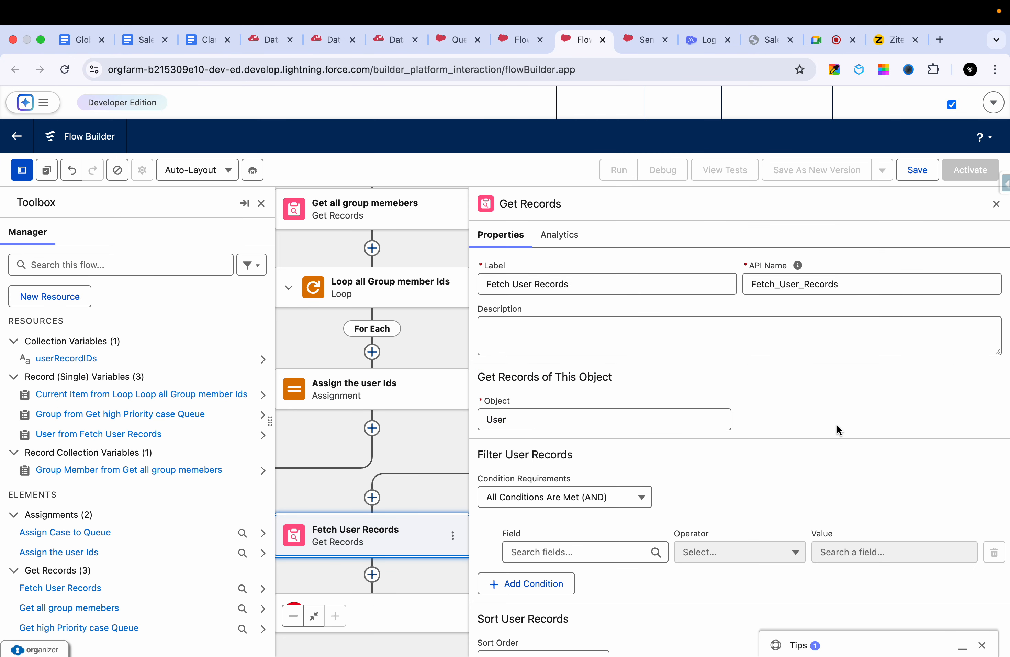
- Search the filter fields of the Fetch User Records element for "user" and look through the matches for the record ID field
scroll(866, 461, down, 2)
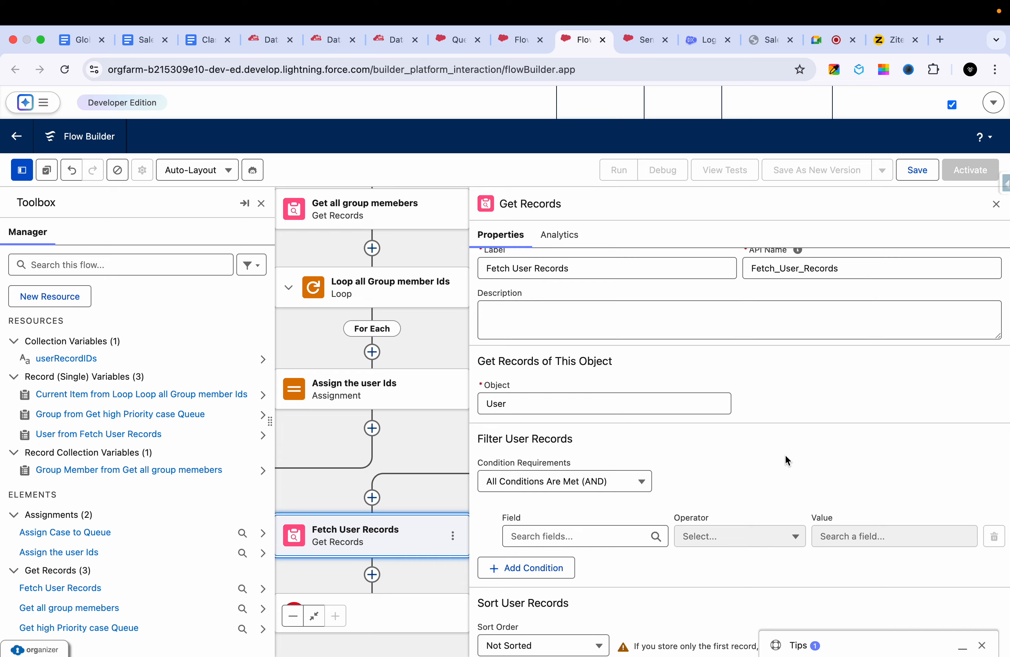
scroll(777, 439, down, 3)
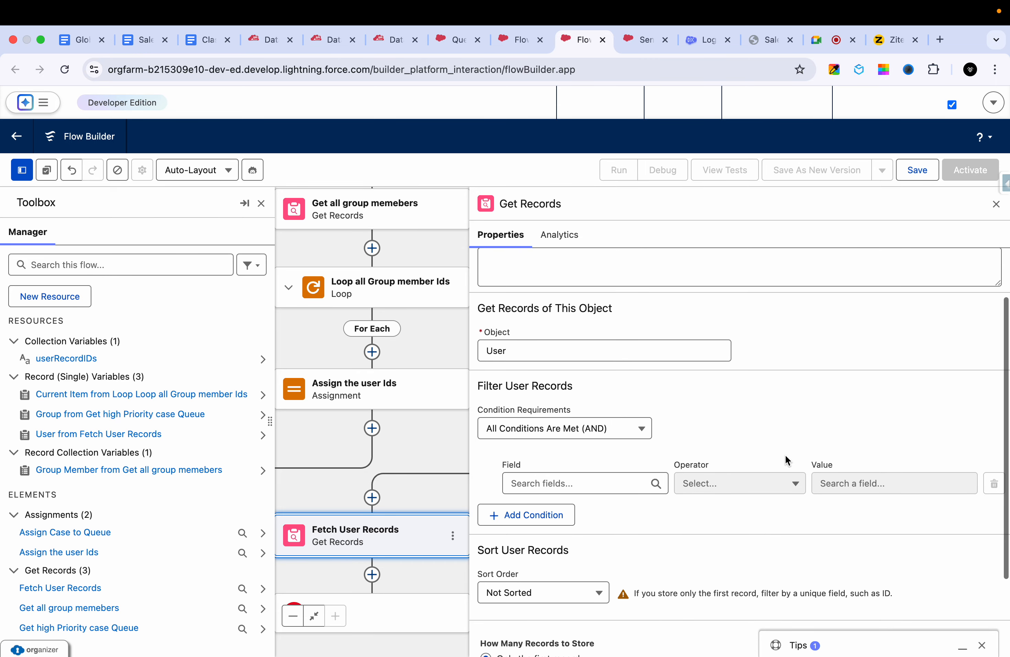
click(551, 455)
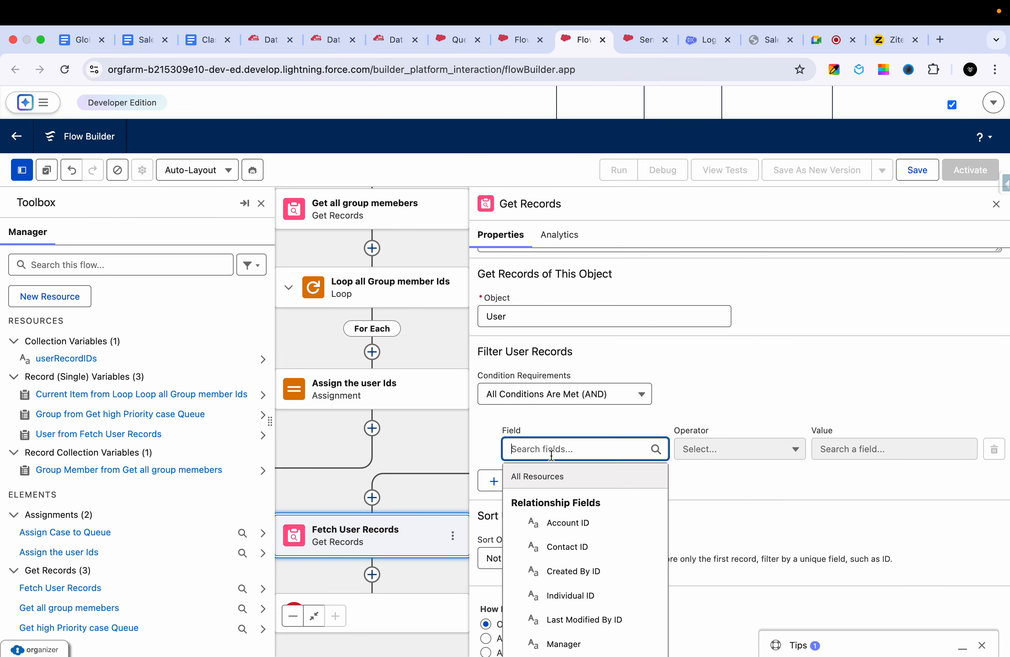
text(user)
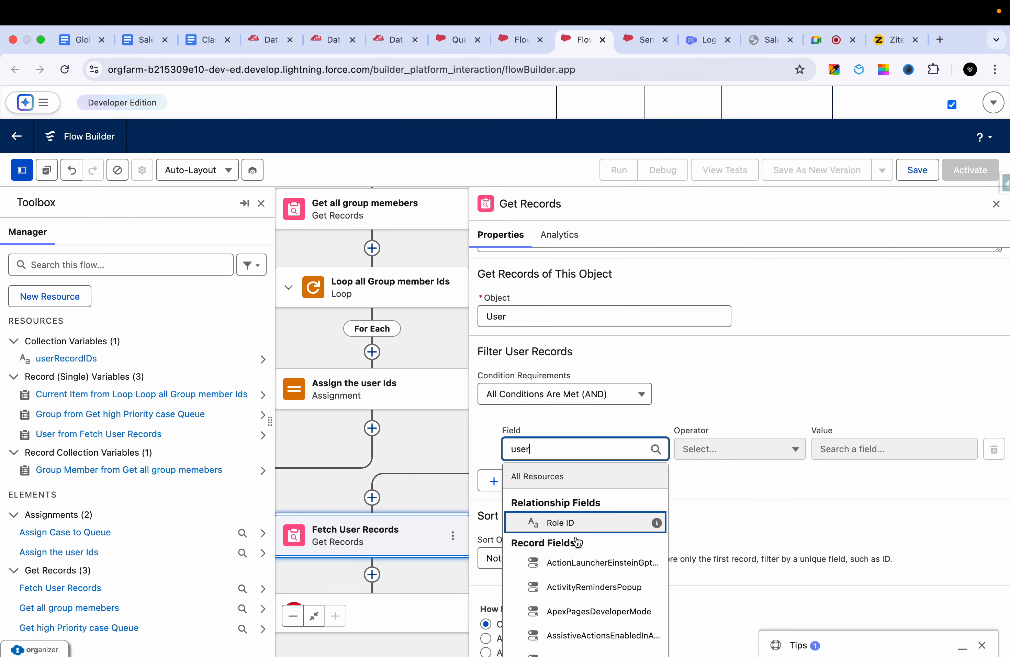
scroll(576, 546, down, 5)
scroll(561, 624, down, 10)
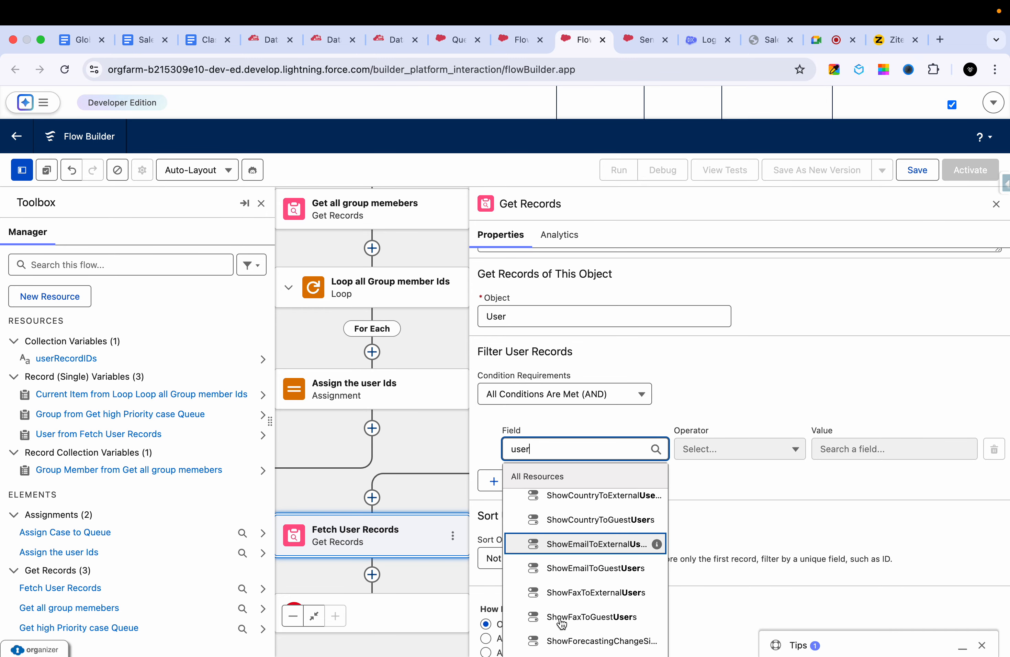
scroll(578, 507, up, 10)
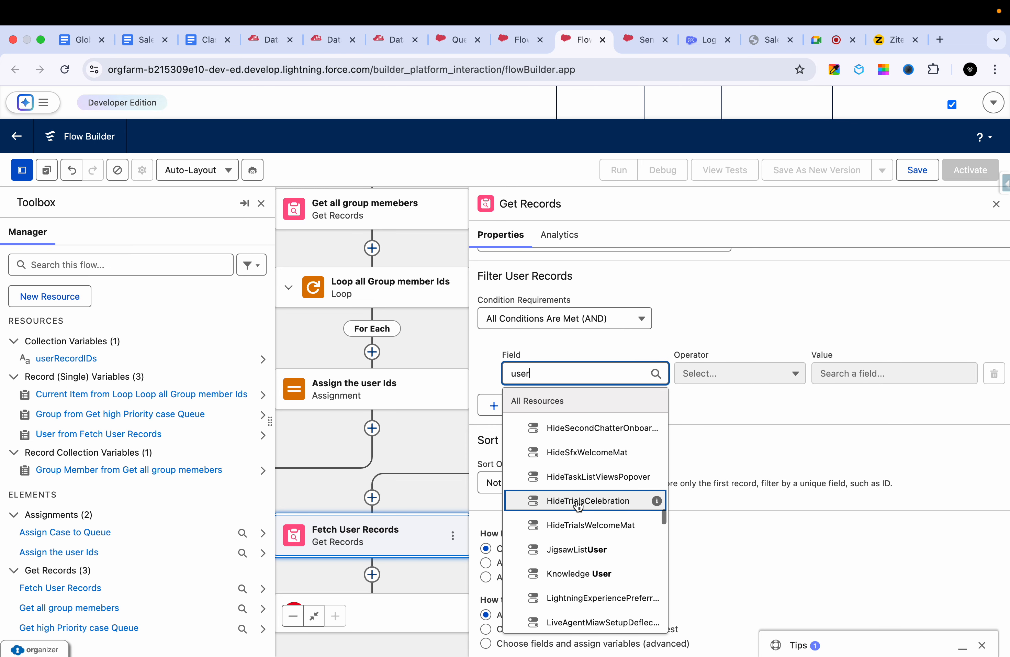
scroll(578, 505, up, 15)
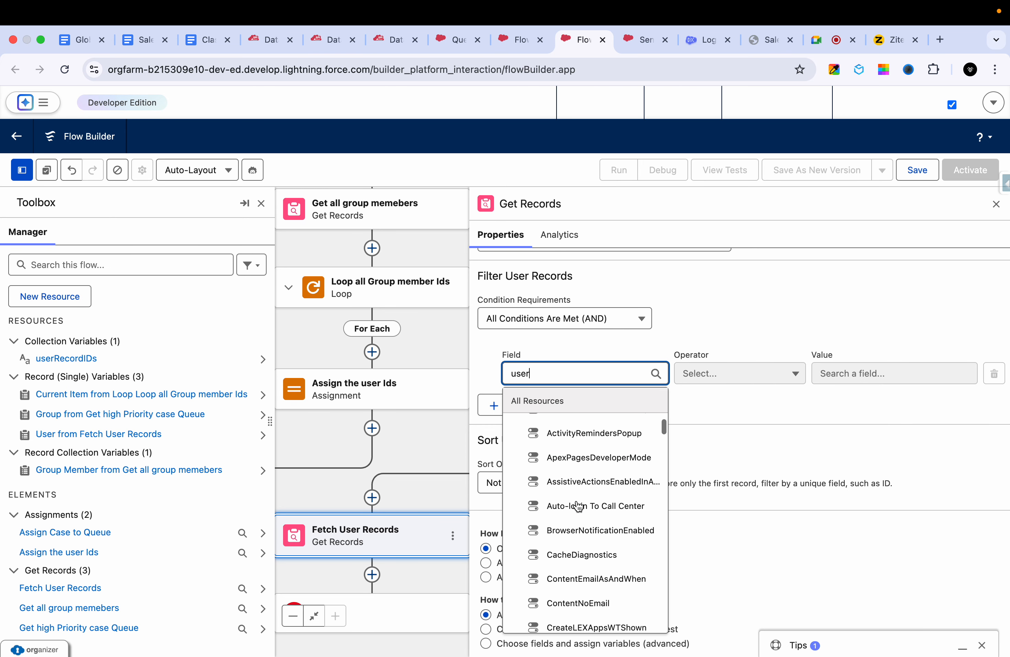
scroll(574, 498, down, 3)
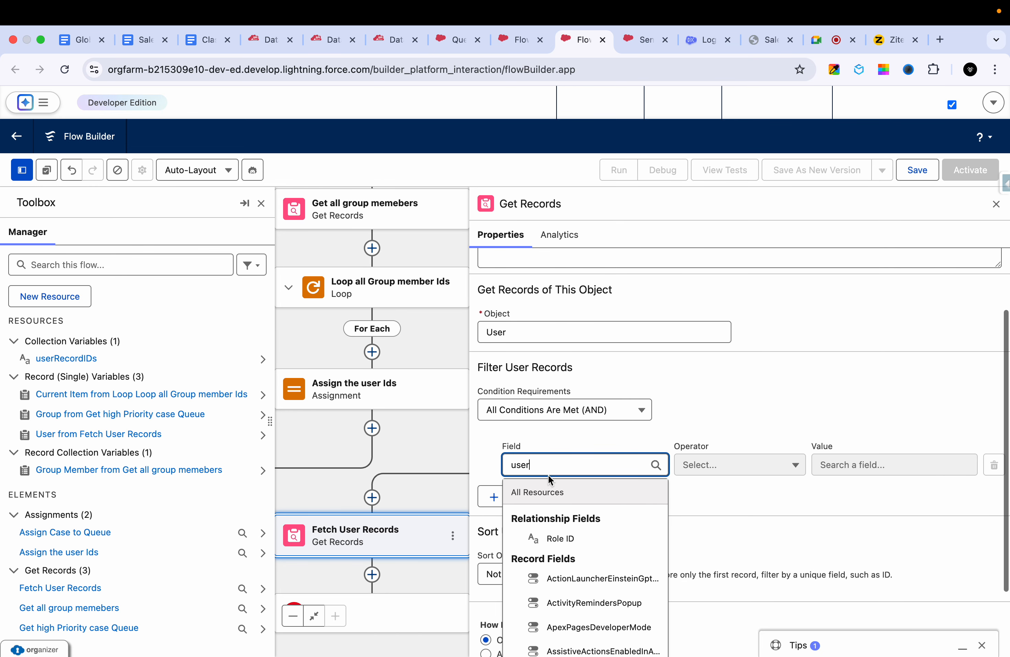
- Search the filter fields for "ID" instead and look through the matches for the user's own ID field
double_click(547, 464)
text(ID)
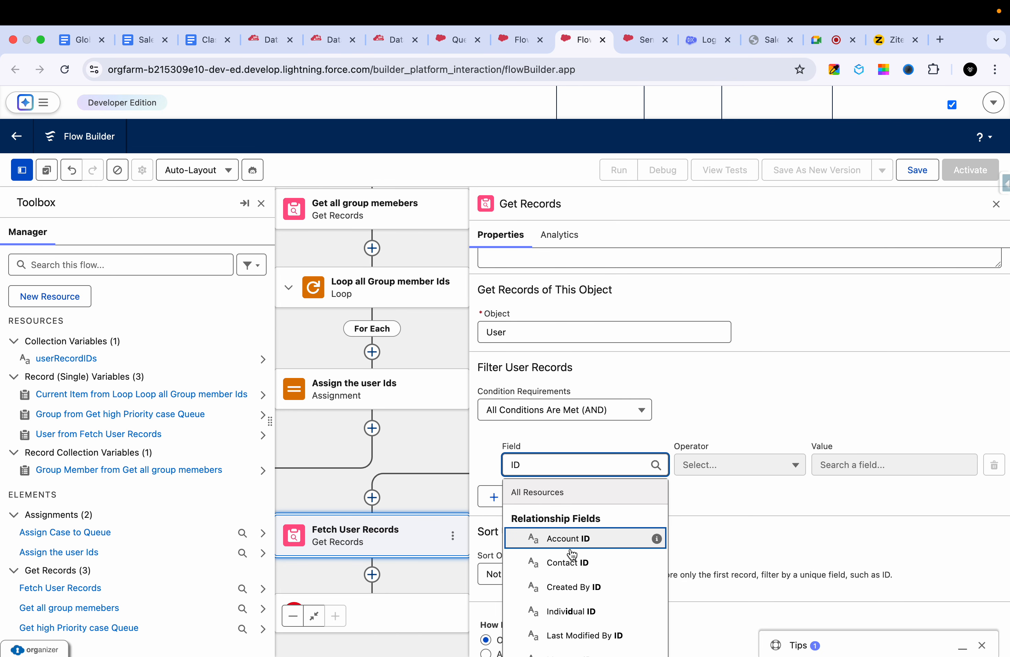
scroll(571, 551, down, 3)
scroll(572, 554, up, 2)
scroll(571, 554, down, 8)
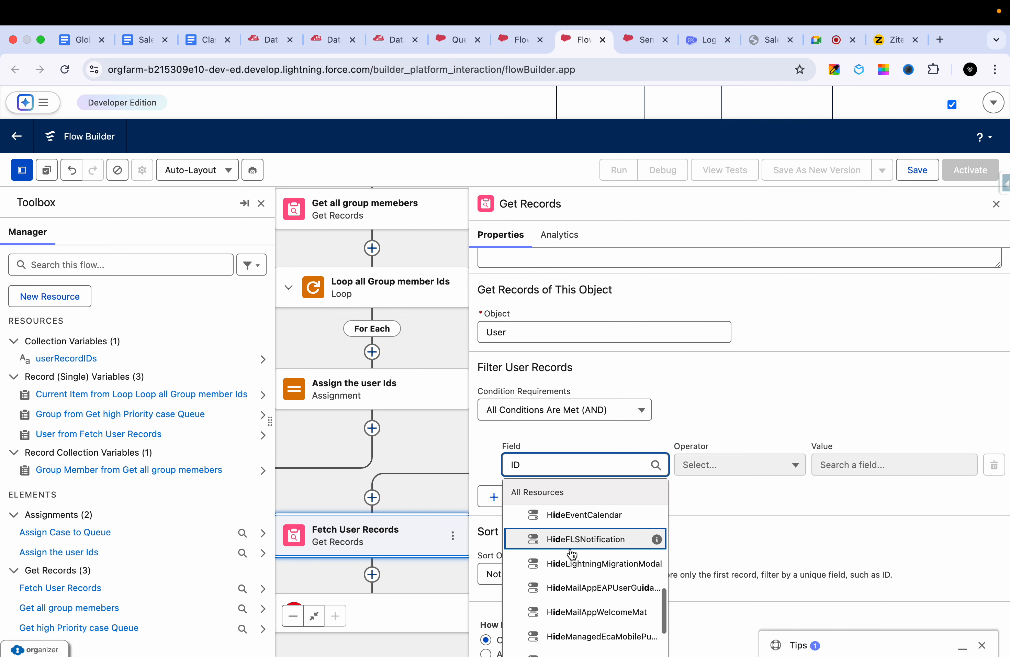
scroll(571, 554, up, 9)
scroll(572, 554, down, 3)
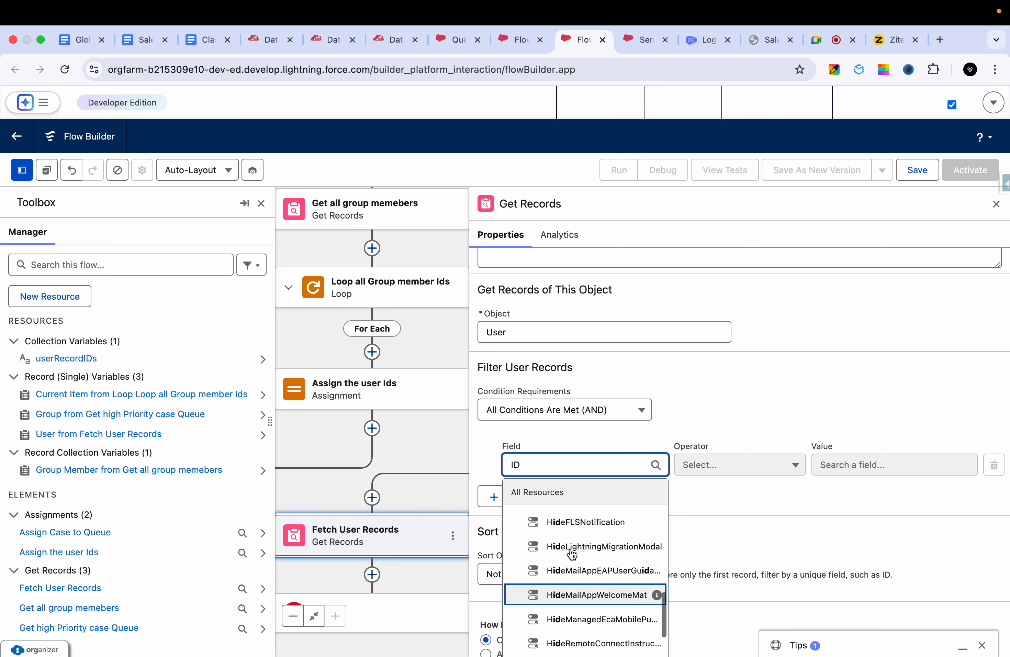
scroll(571, 555, up, 5)
scroll(572, 553, up, 2)
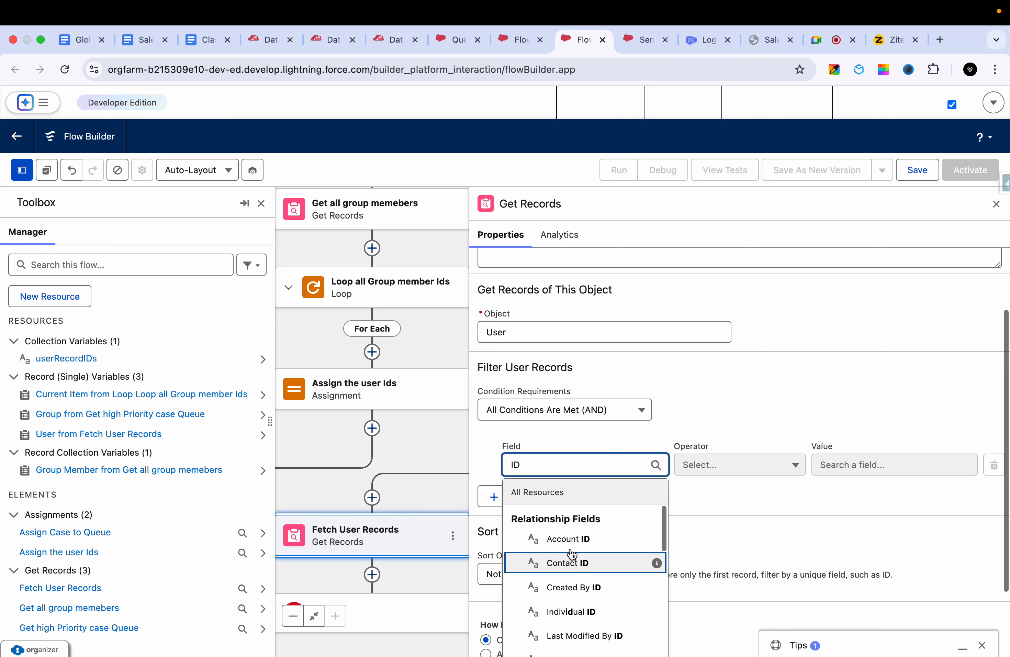
scroll(572, 554, down, 5)
scroll(572, 554, down, 10)
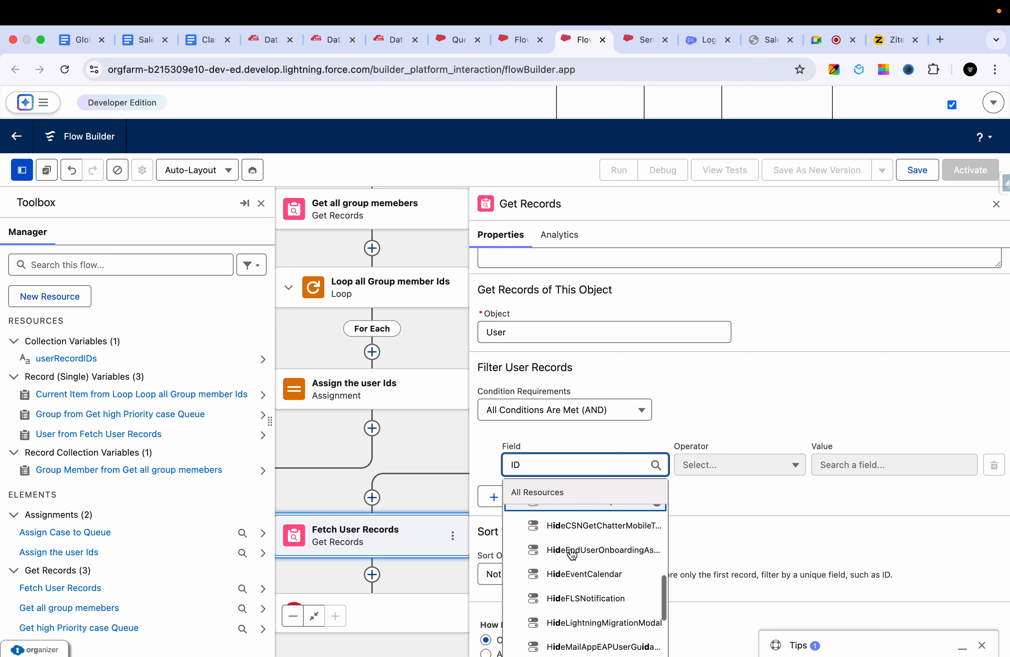
scroll(572, 554, down, 10)
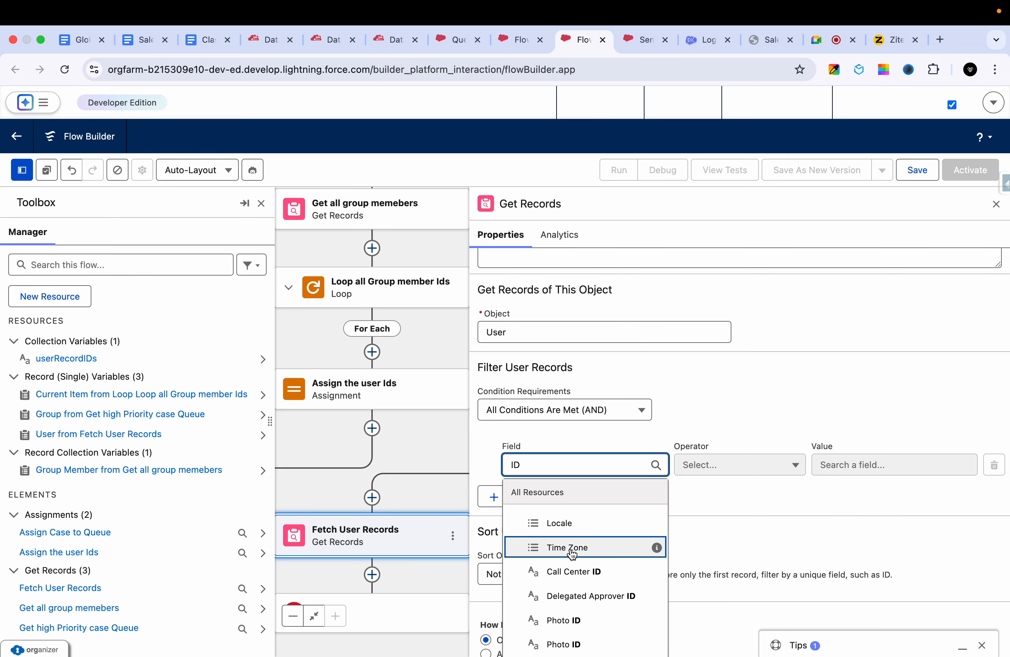
scroll(572, 554, up, 8)
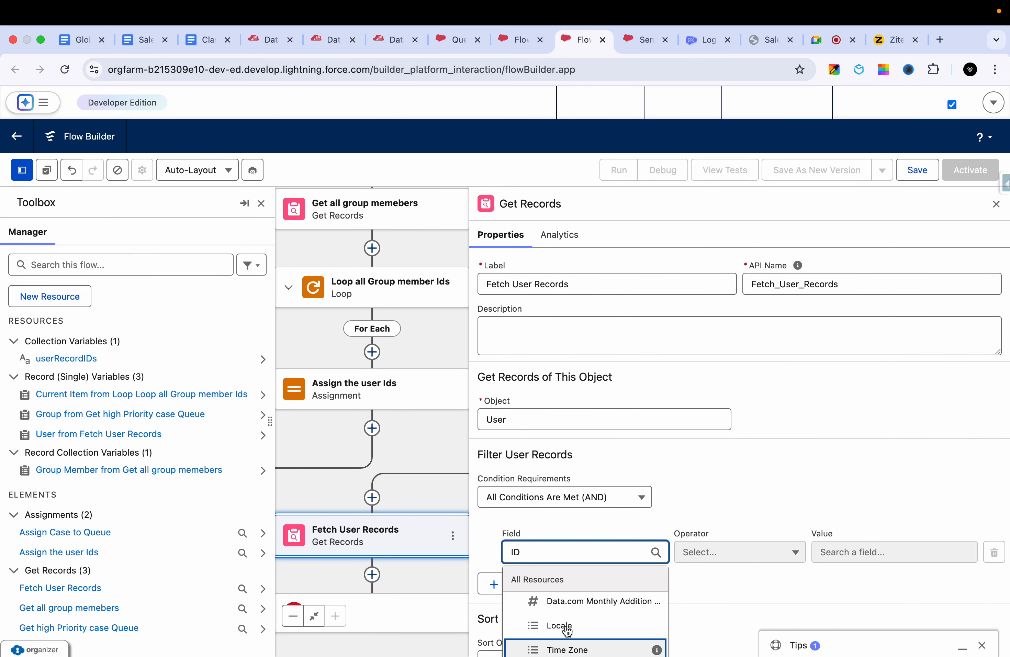
scroll(567, 630, up, 2)
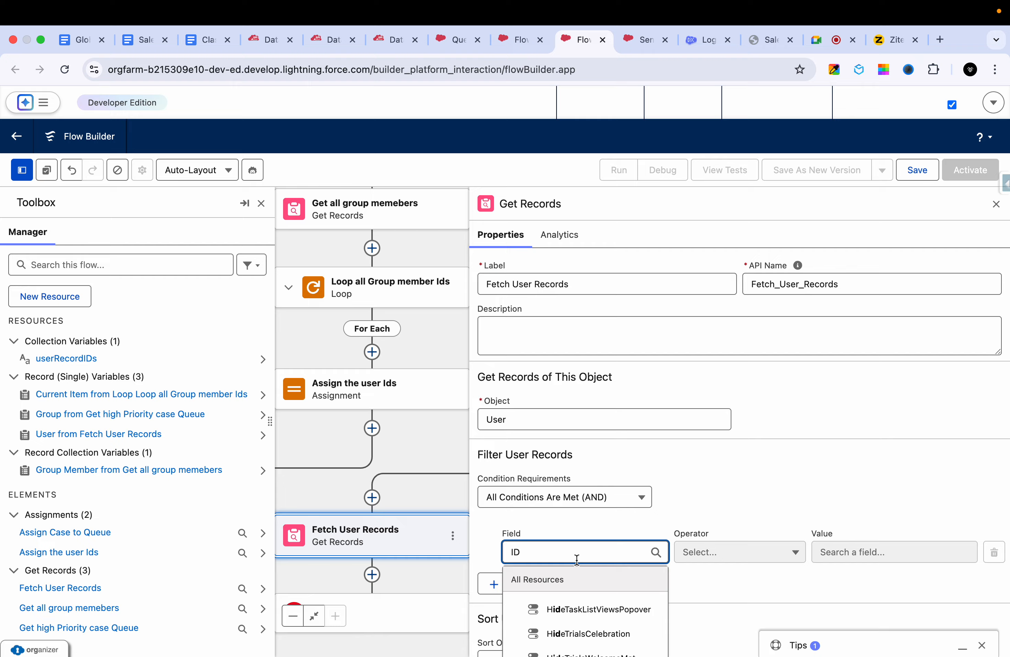
- Set the filter condition of Fetch User Records to the User ID field with the In operator
double_click(565, 558)
text(user )
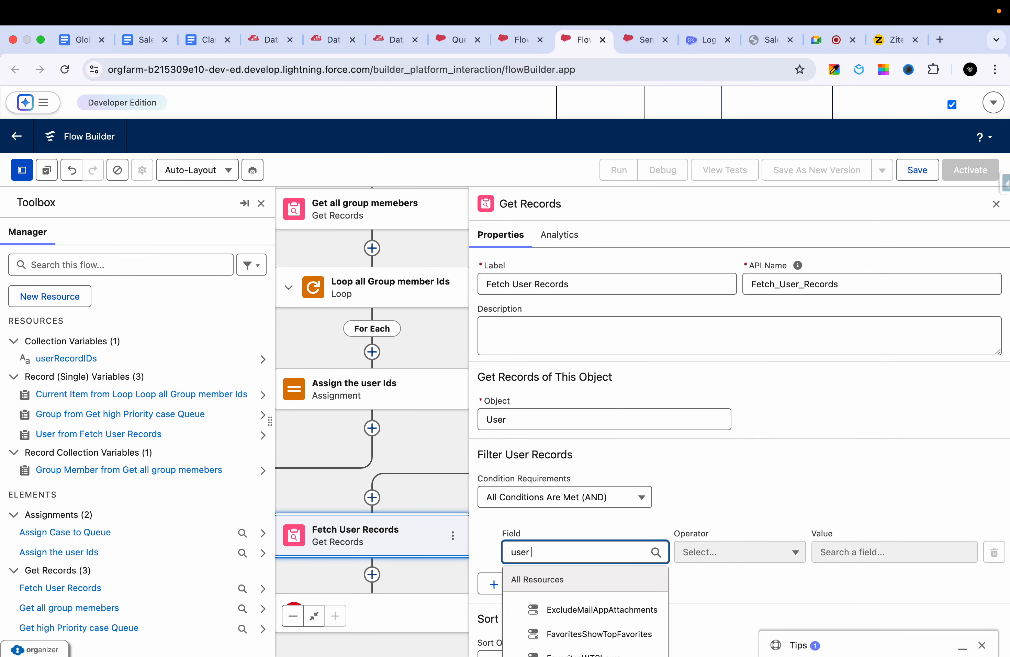
text(id)
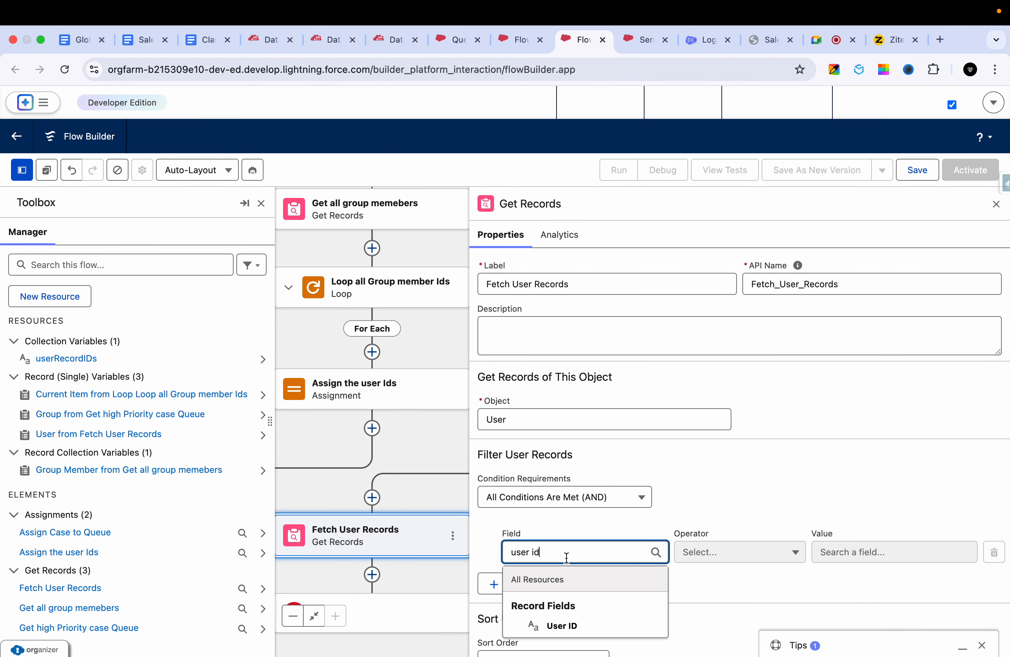
click(586, 627)
click(733, 552)
click(718, 509)
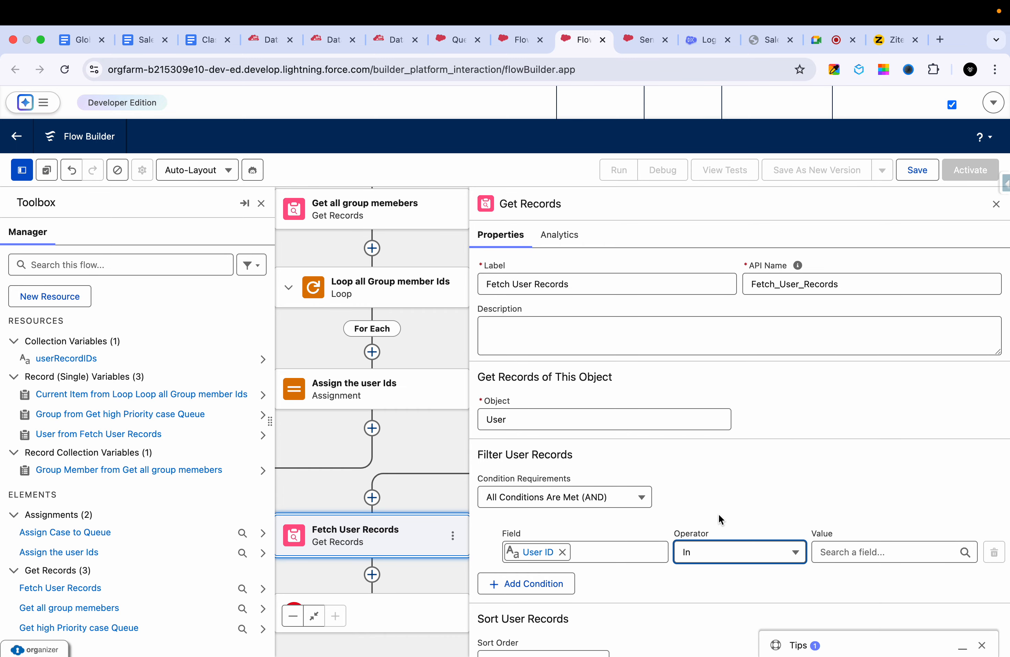
- Examine the ID list after "in" in the Data Export user query, and return to the filter condition in Flow Builder
scroll(768, 500, down, 2)
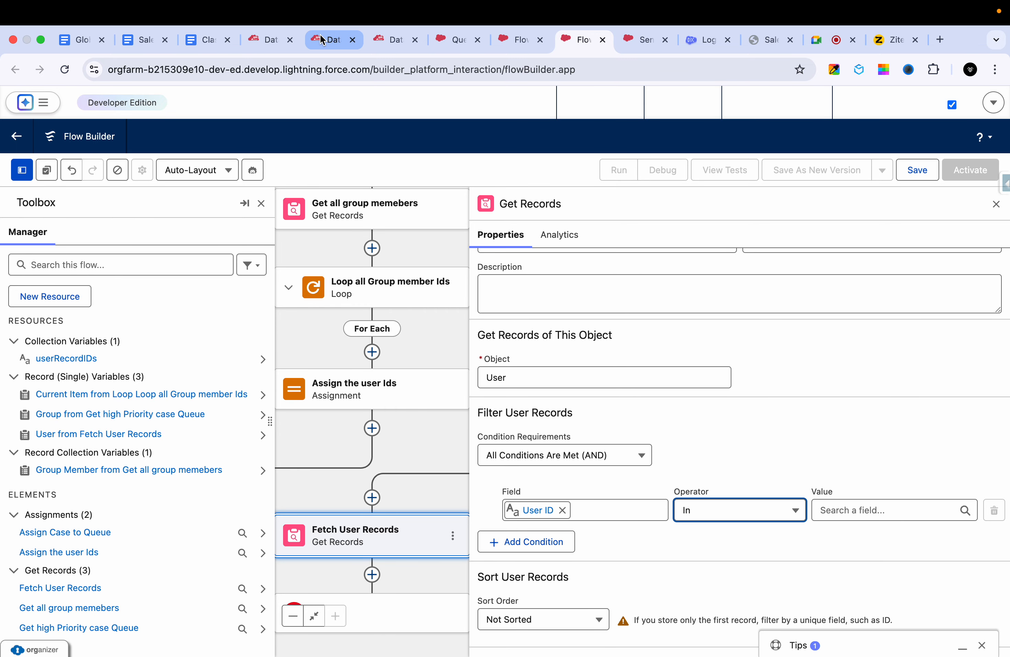
click(331, 40)
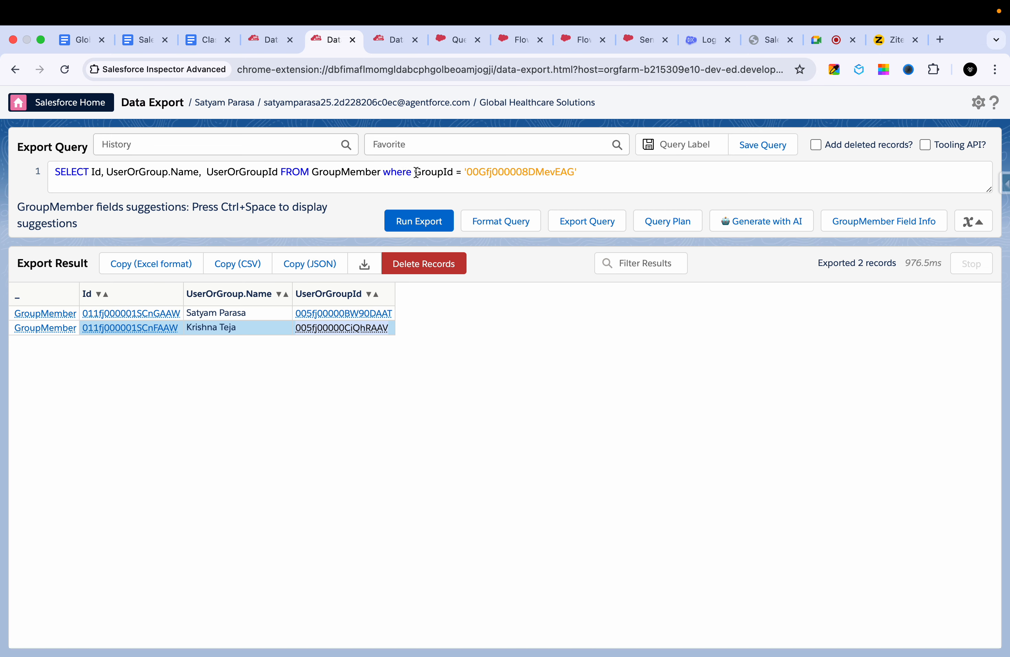
click(374, 43)
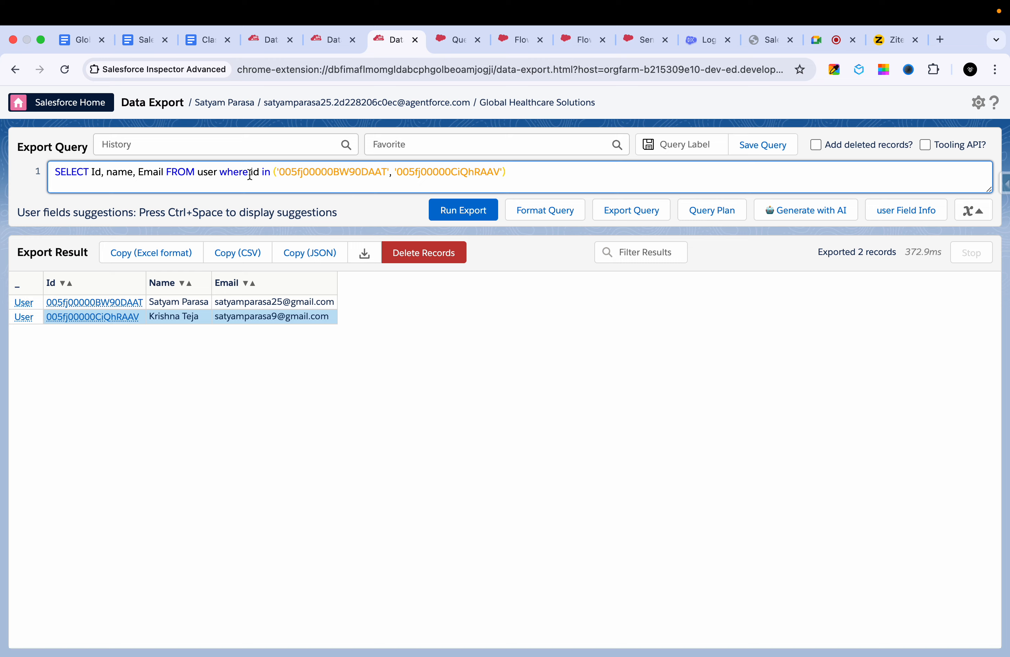
drag(273, 170, 537, 174)
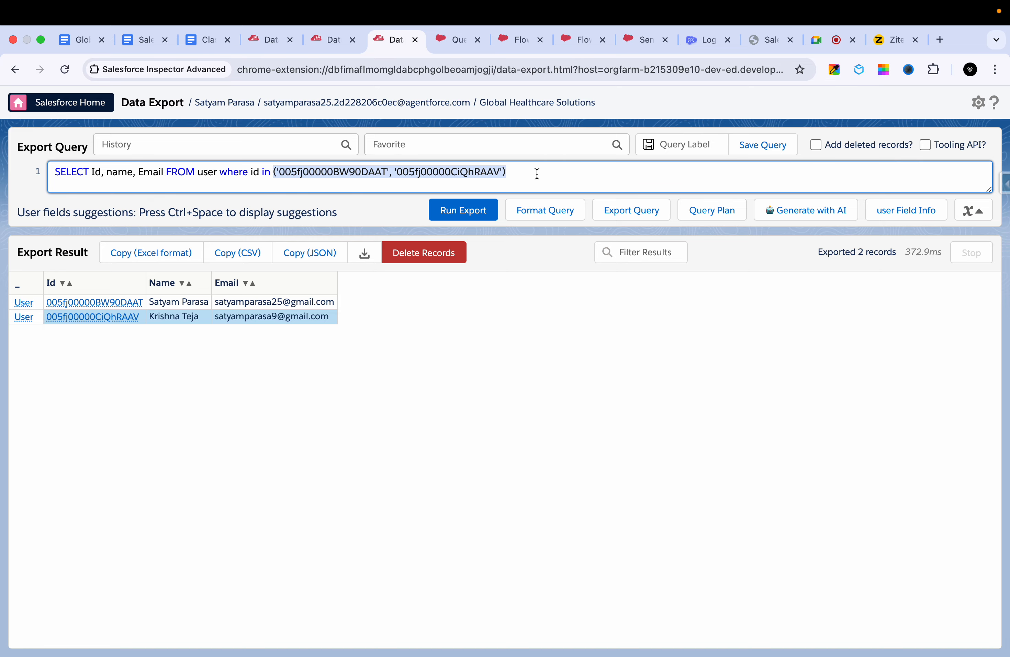
click(537, 174)
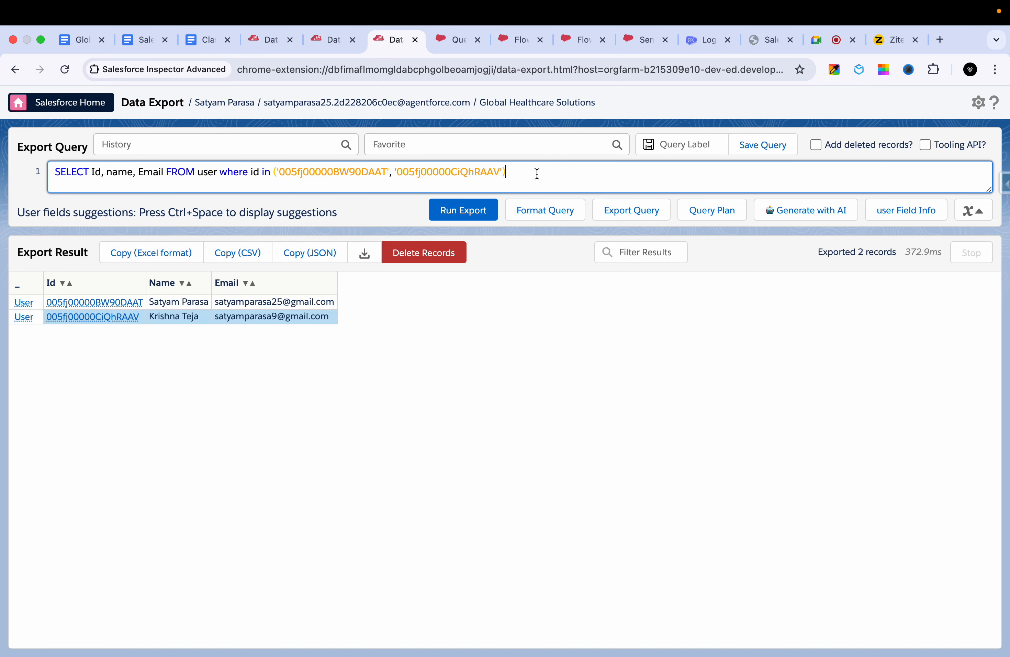
drag(537, 174, 271, 175)
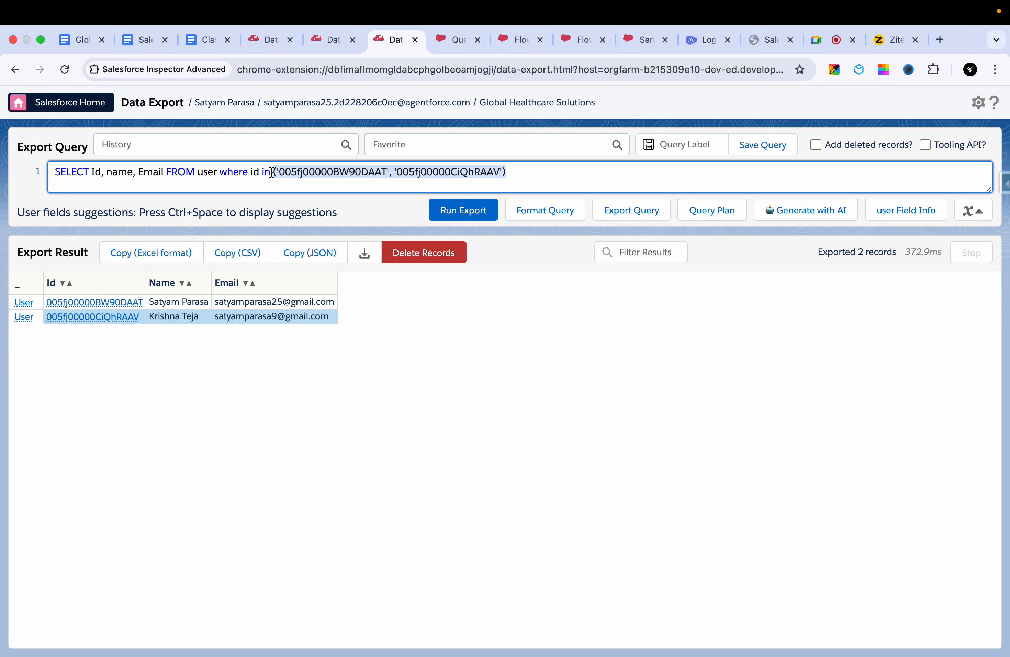
click(450, 43)
click(526, 42)
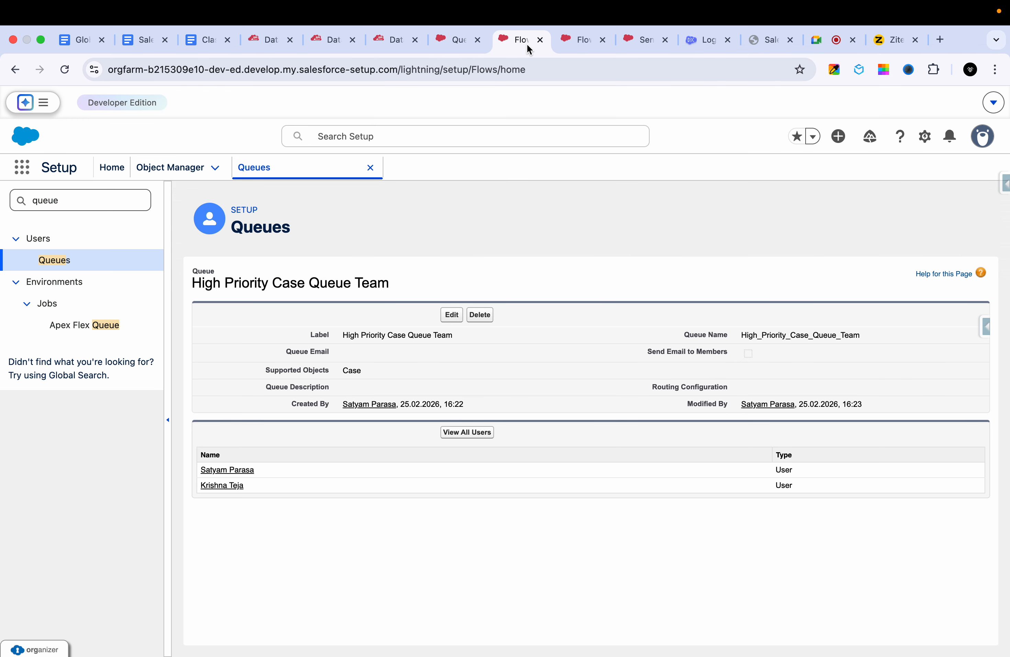
click(568, 41)
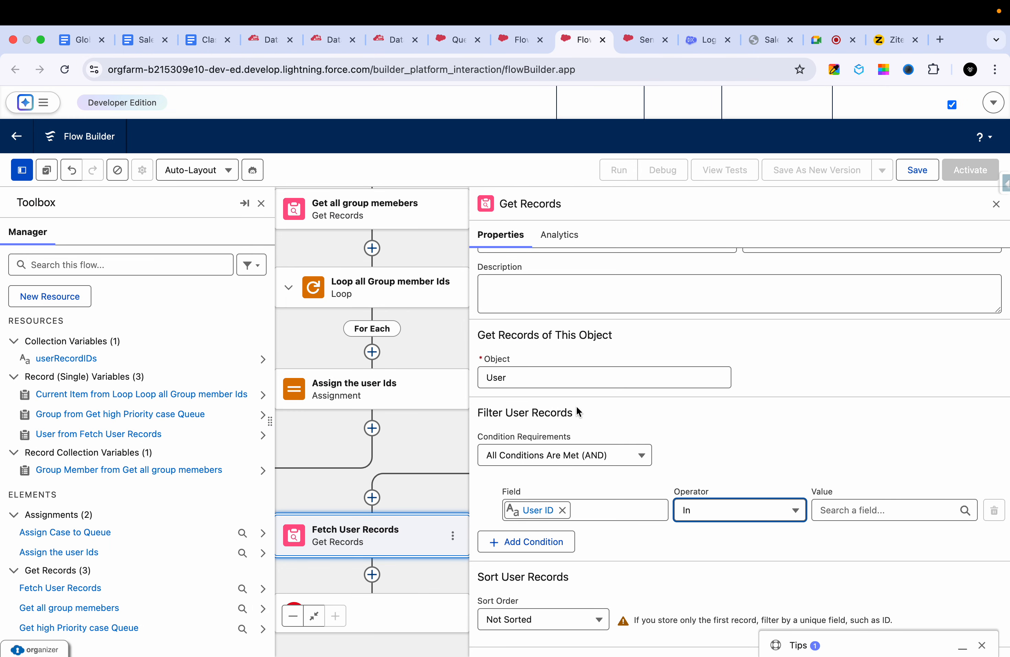
- Set the User ID condition's value to userRecordIDs, store all records, and close the Fetch User Records settings
click(859, 514)
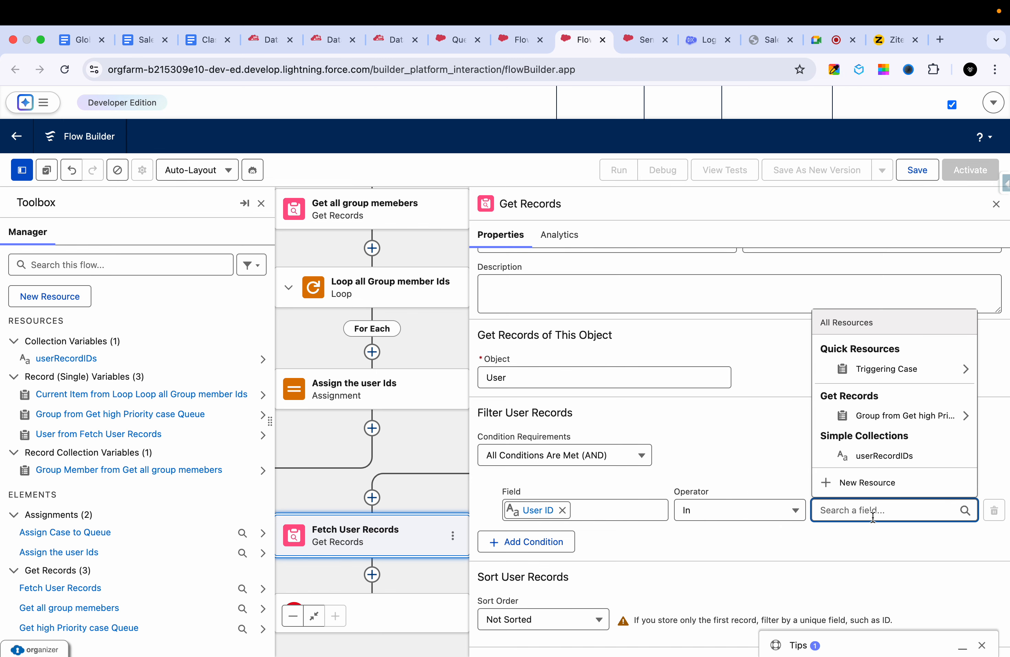
click(880, 456)
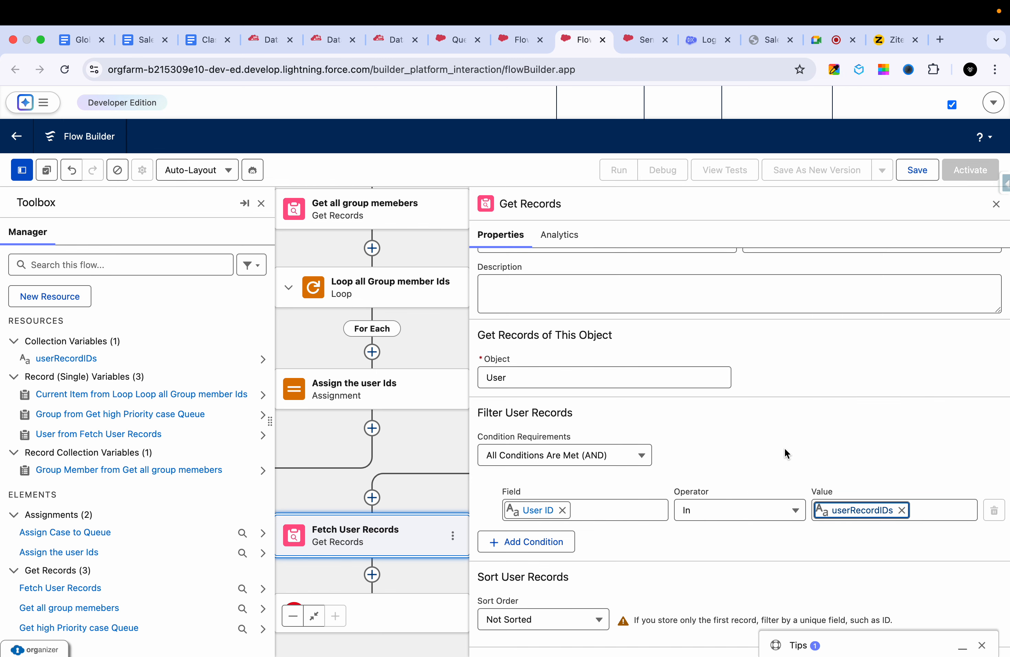
scroll(784, 447, down, 3)
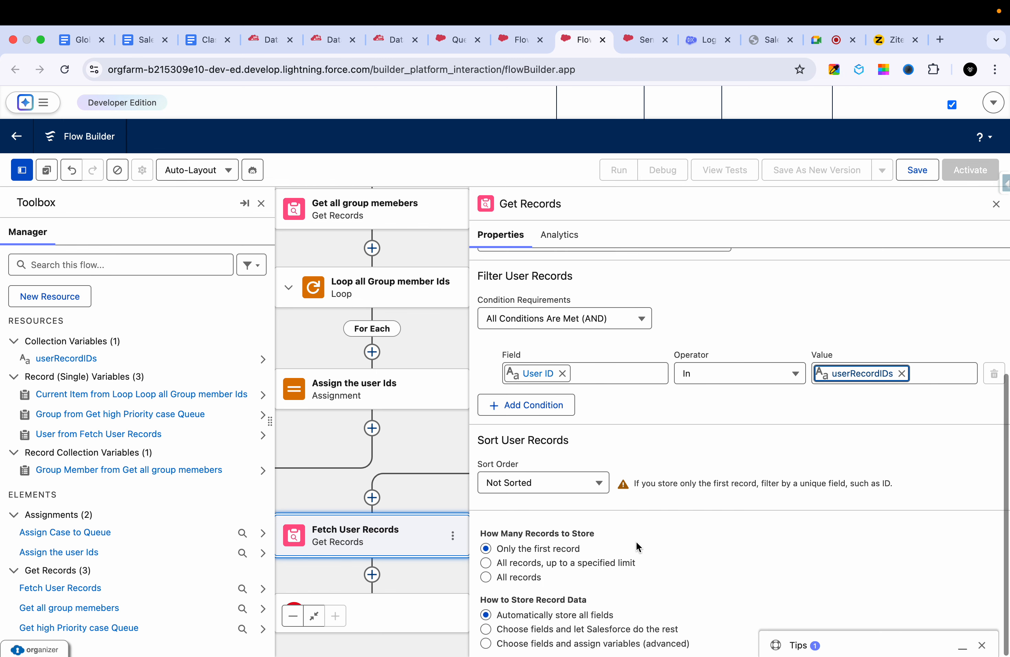
click(518, 577)
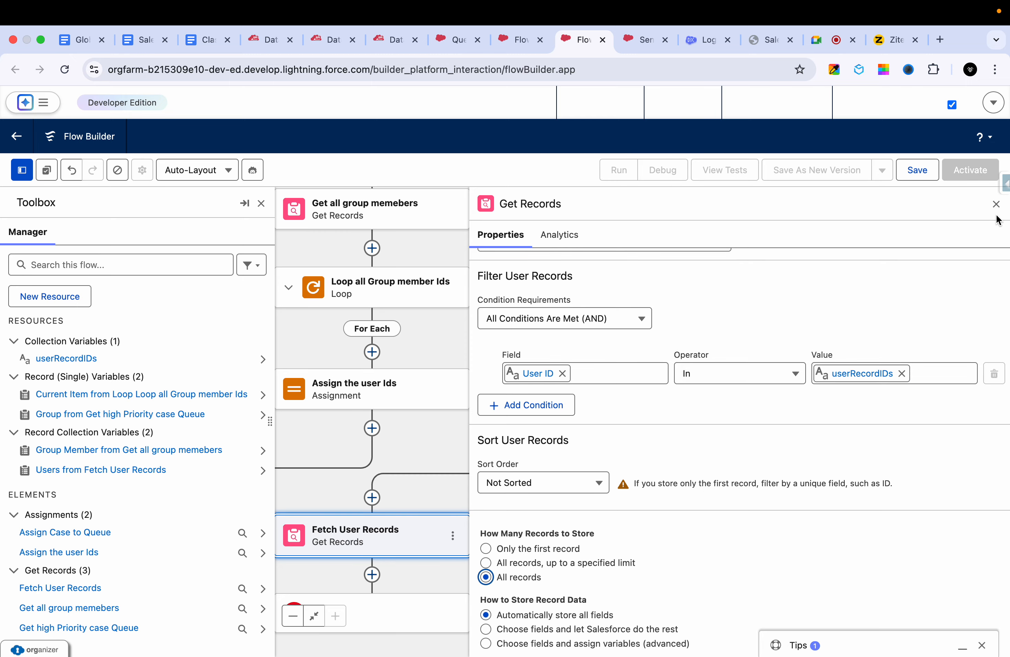
click(996, 204)
- Add a Loop element after Fetch User Records and begin its label with "Get ema"
drag(815, 353, 888, 257)
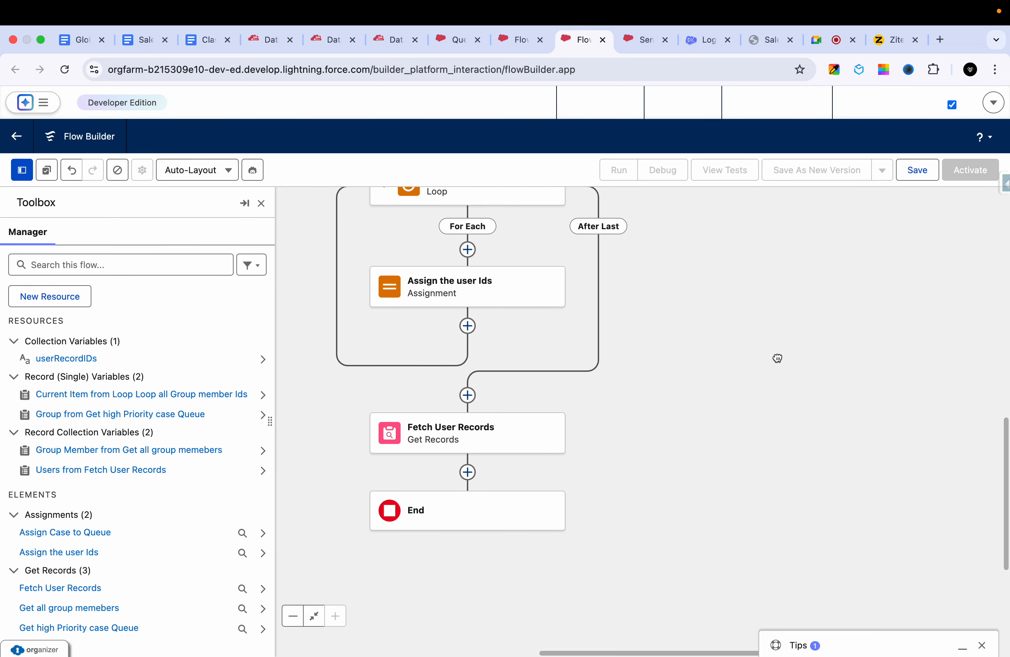
scroll(777, 358, down, 3)
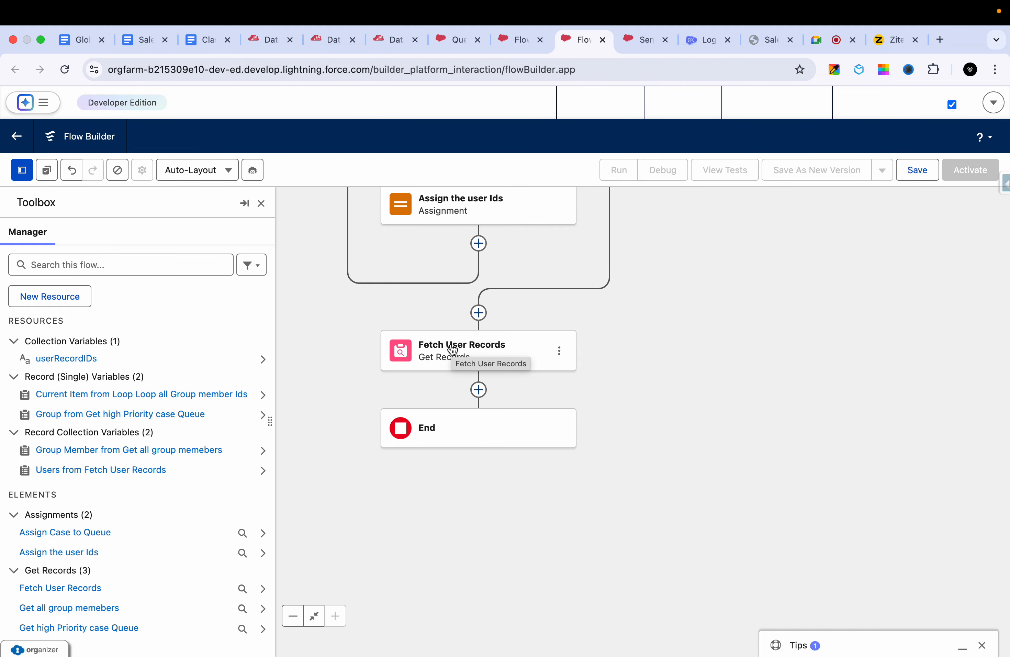
click(479, 390)
text(loop)
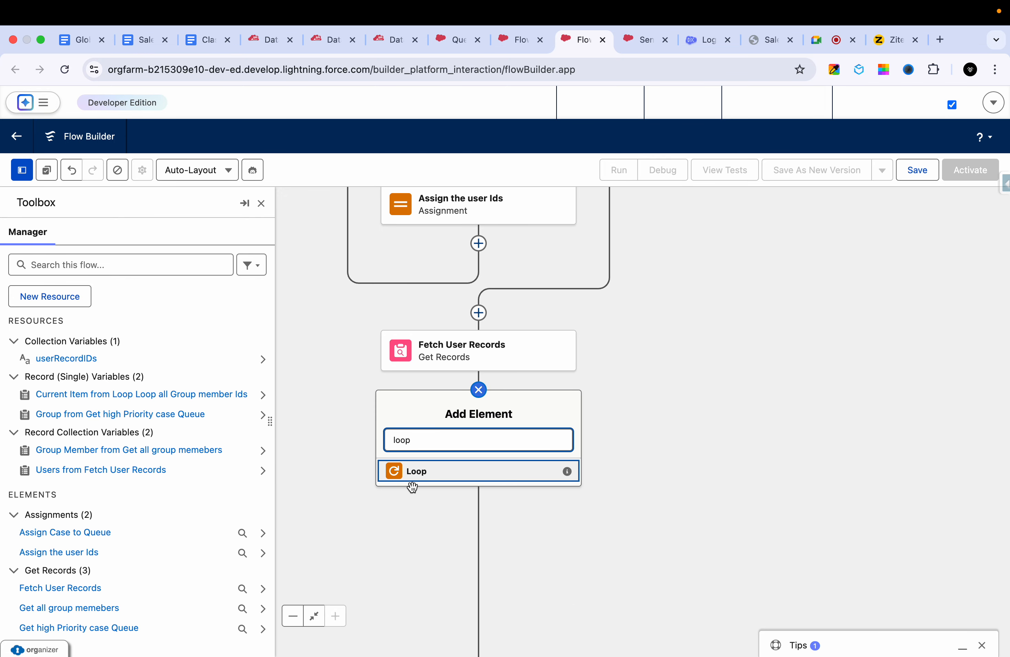
click(425, 472)
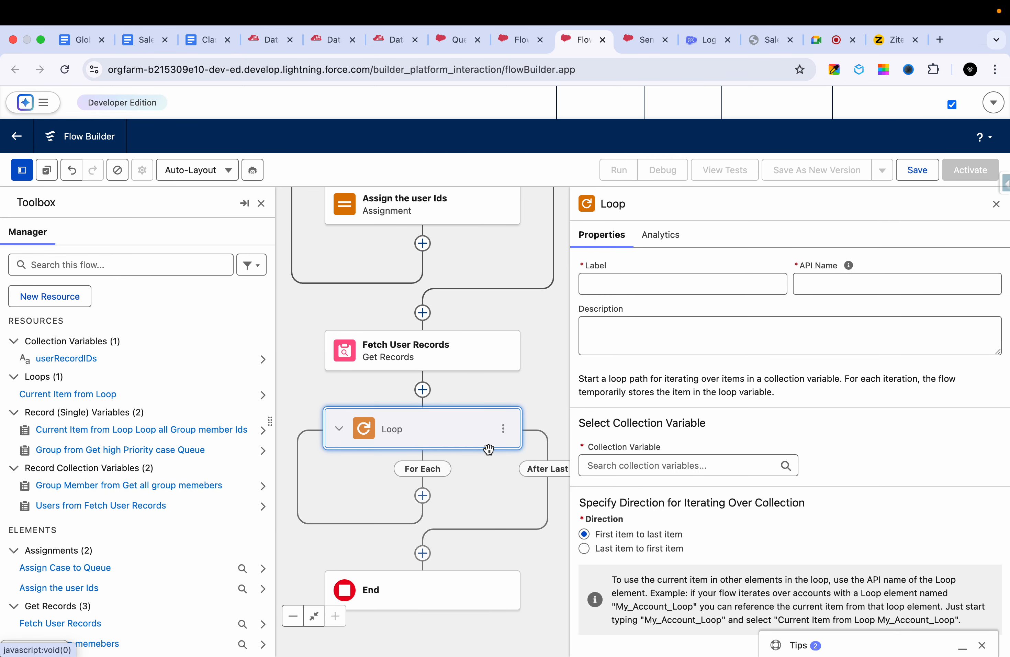
click(633, 281)
triple_click(639, 273)
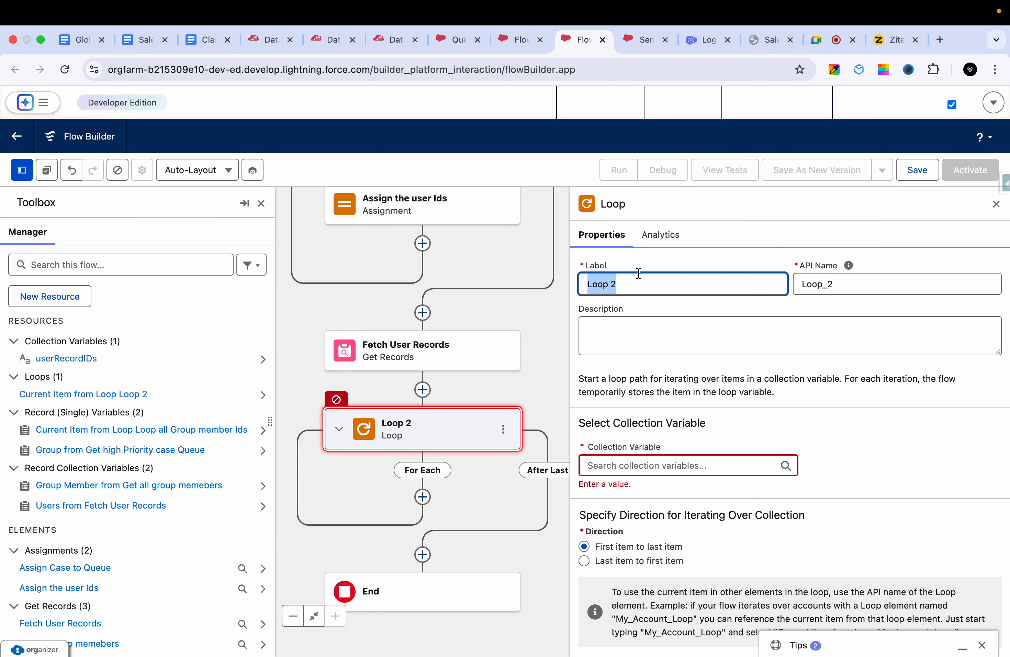
text(Get emails from User)
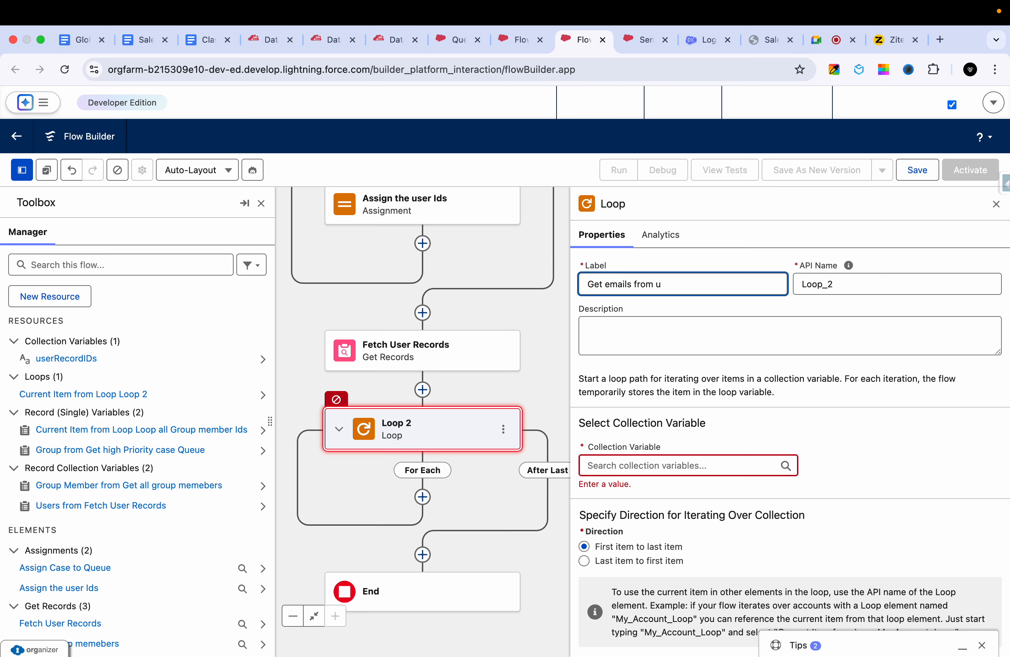
- Label the loop "Get emails from User" with API name Get_emails_from_User, and iterate over Users from Fetch User Records
triple_click(853, 282)
key(BackSpace)
triple_click(709, 277)
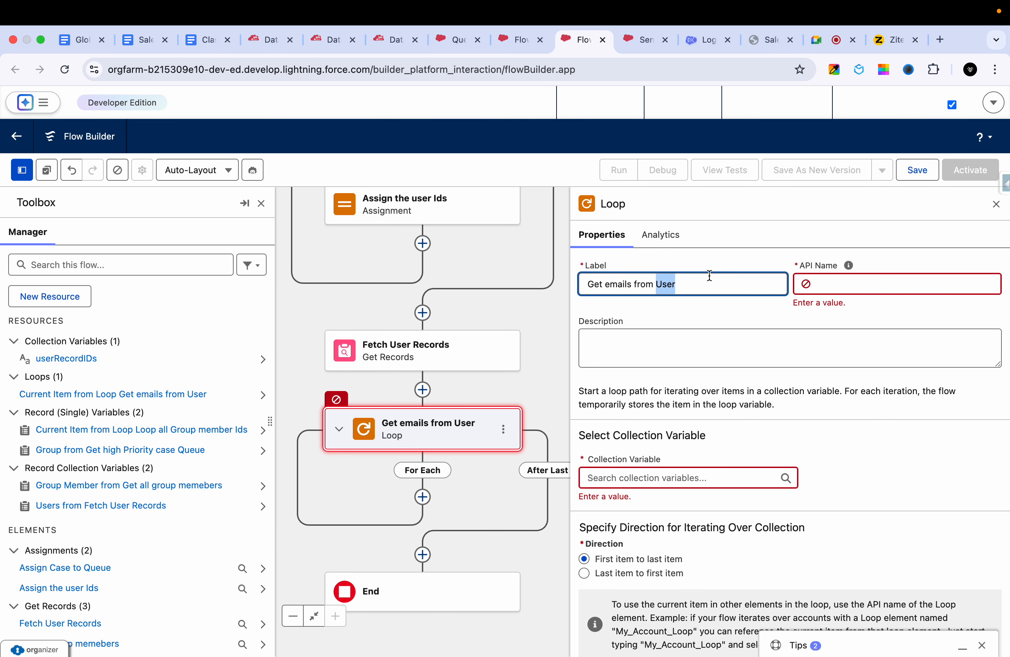
click(674, 360)
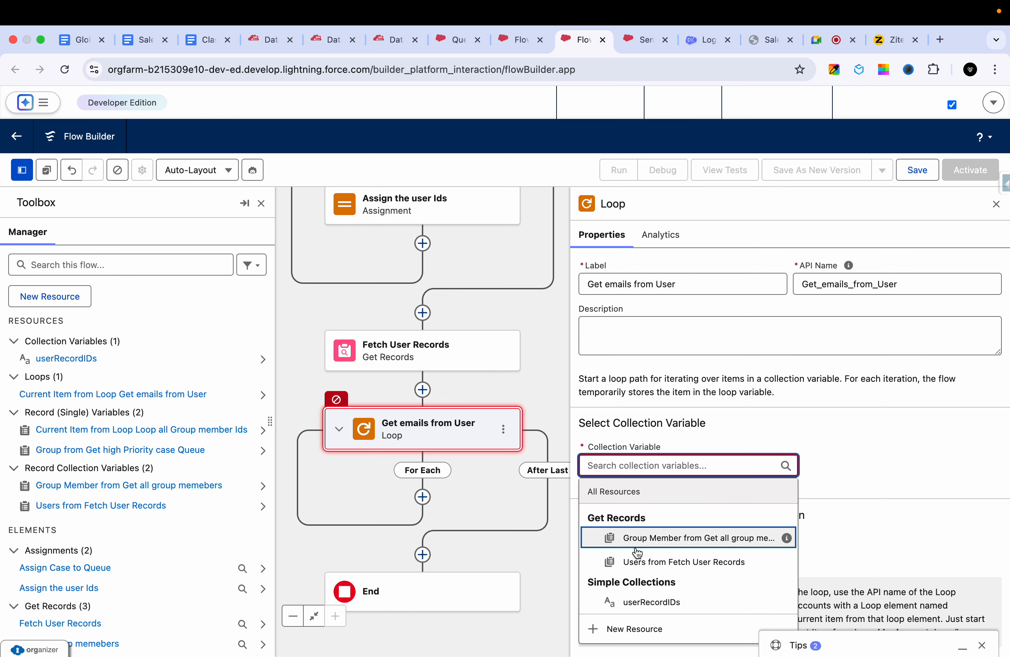
click(661, 562)
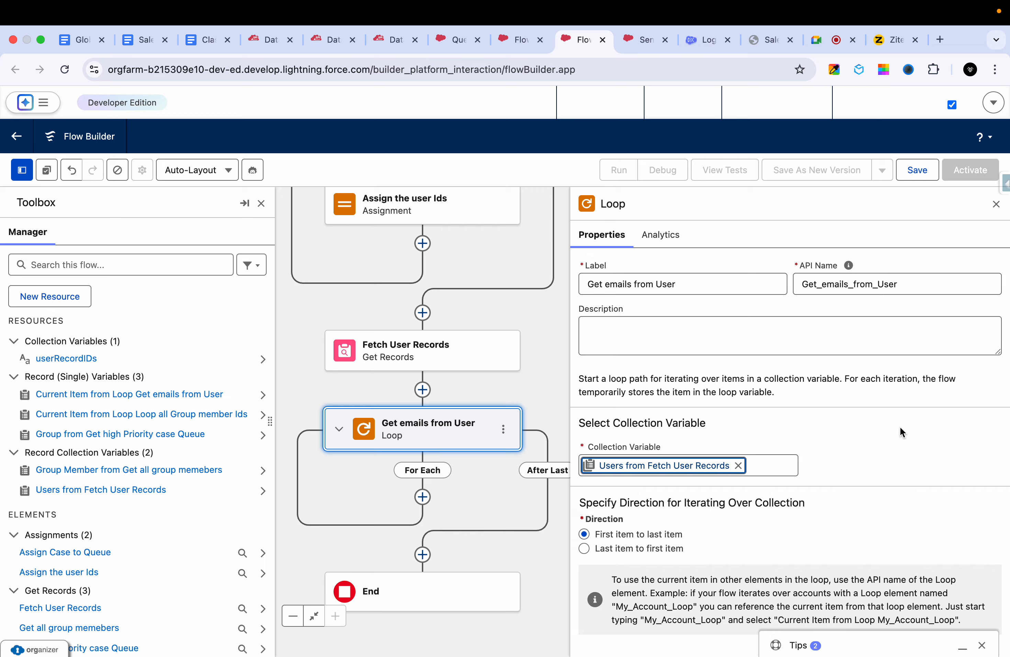
click(996, 204)
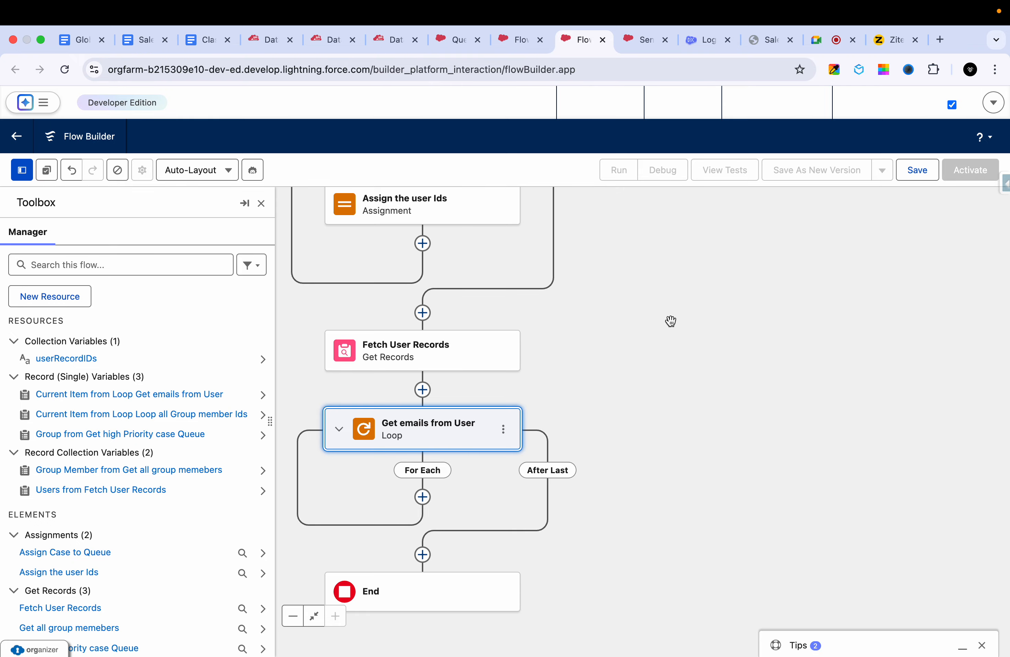
- Create a text variable resource named EmailList that allows multiple values
drag(670, 321, 740, 268)
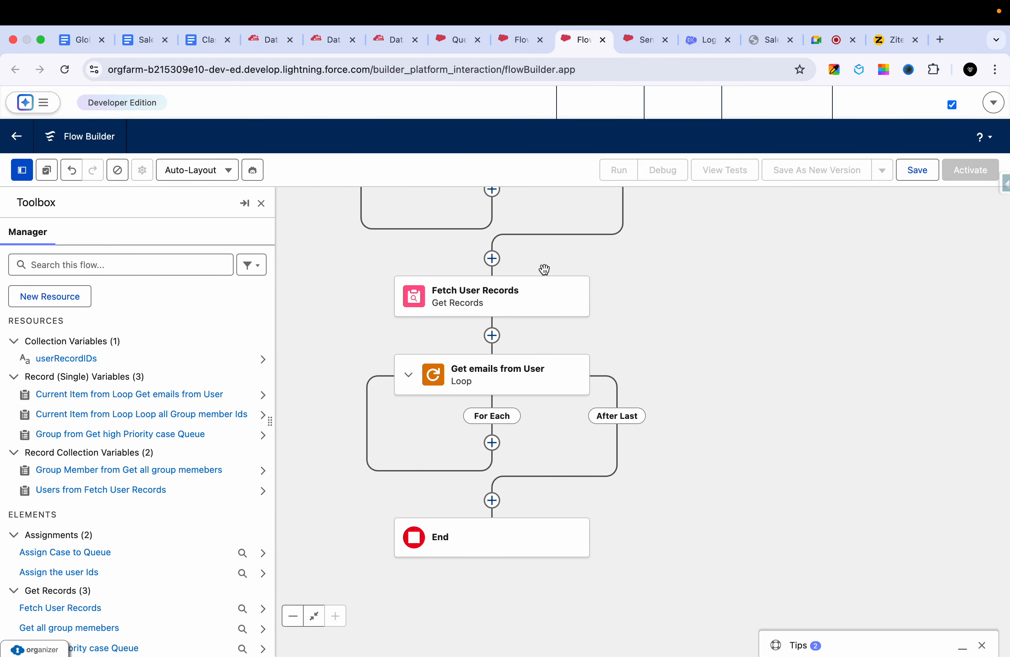
click(66, 302)
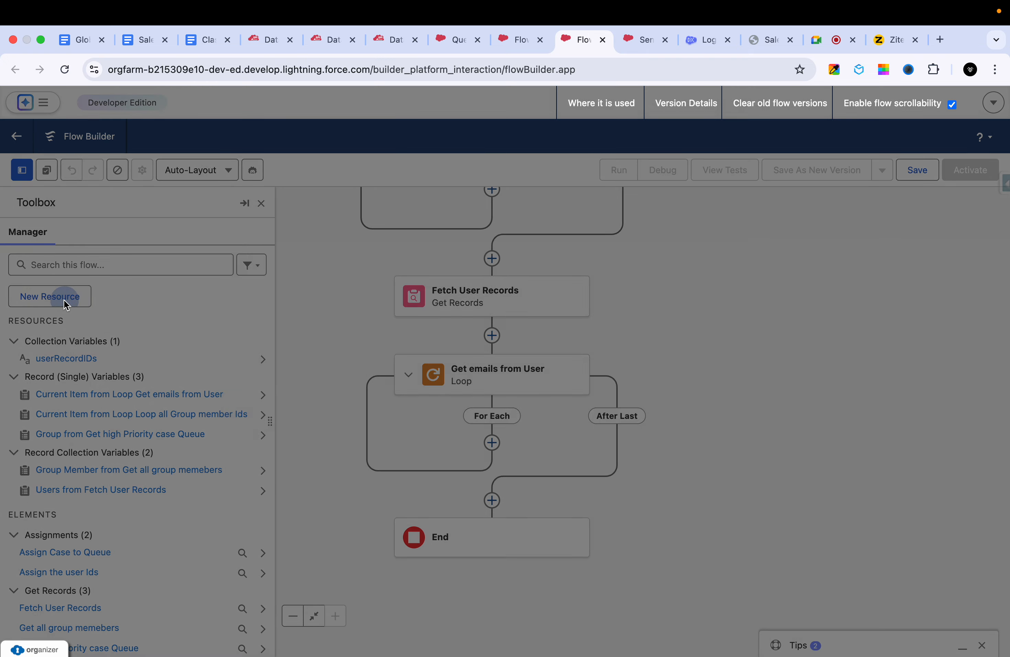
click(319, 316)
click(307, 343)
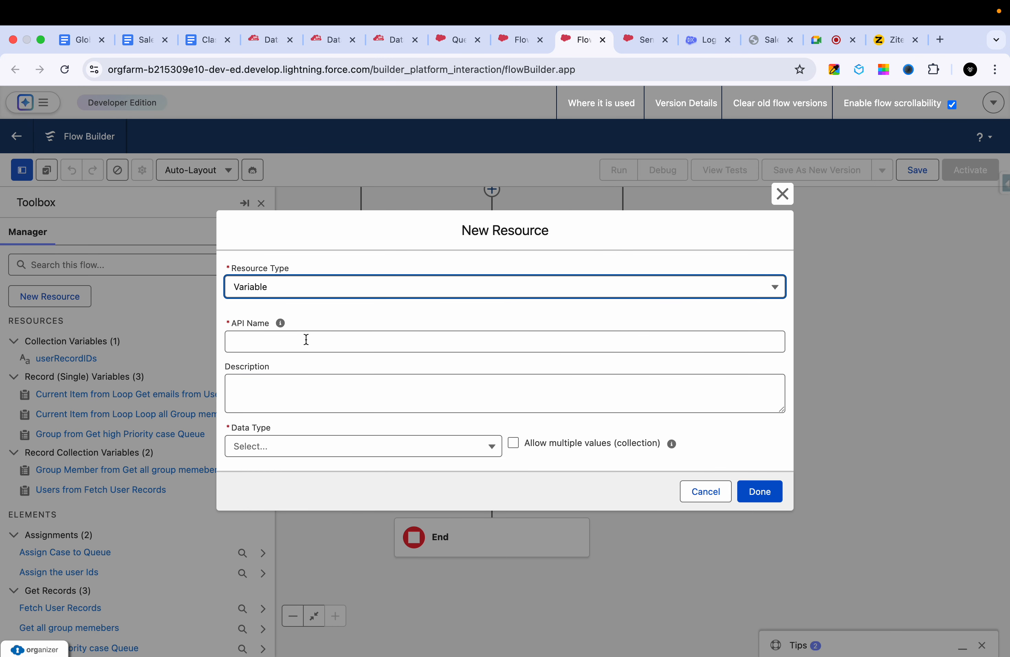
click(291, 340)
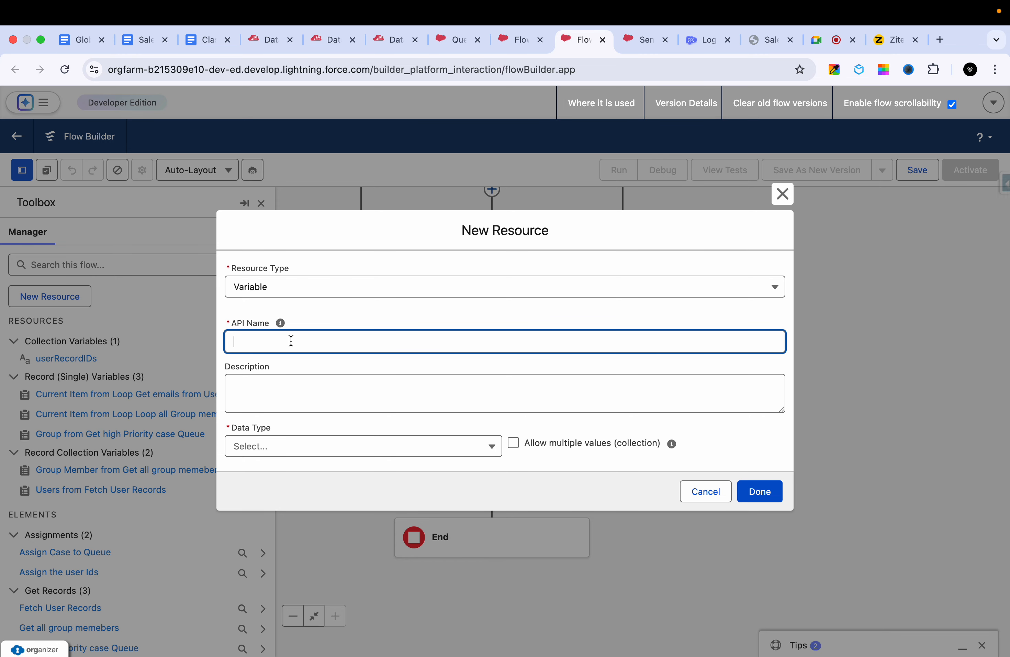
text(EmailList)
click(284, 389)
click(289, 446)
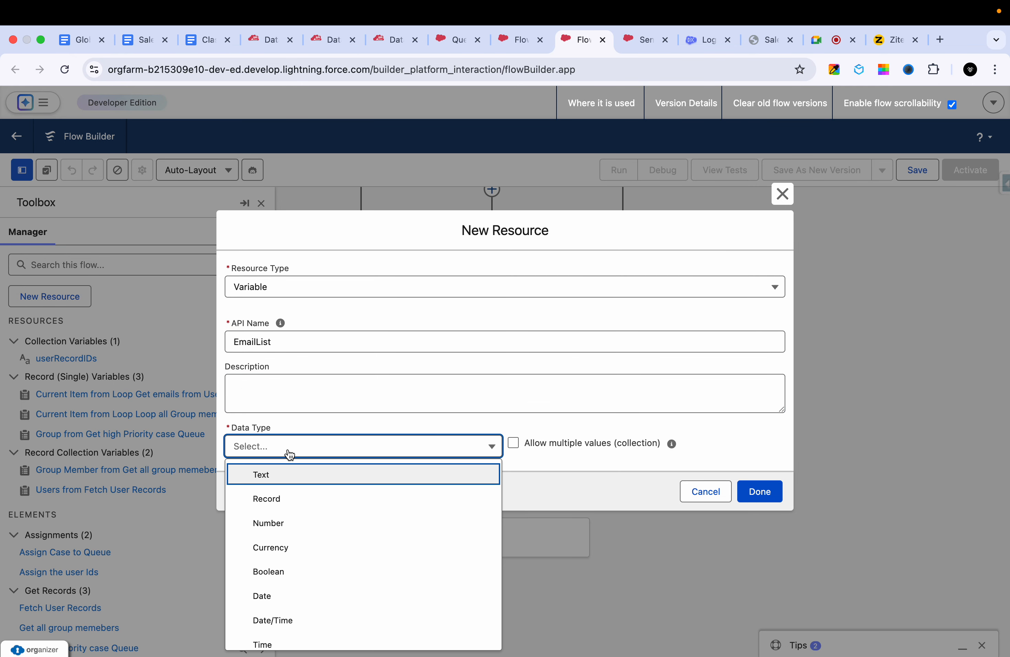
click(264, 474)
click(530, 400)
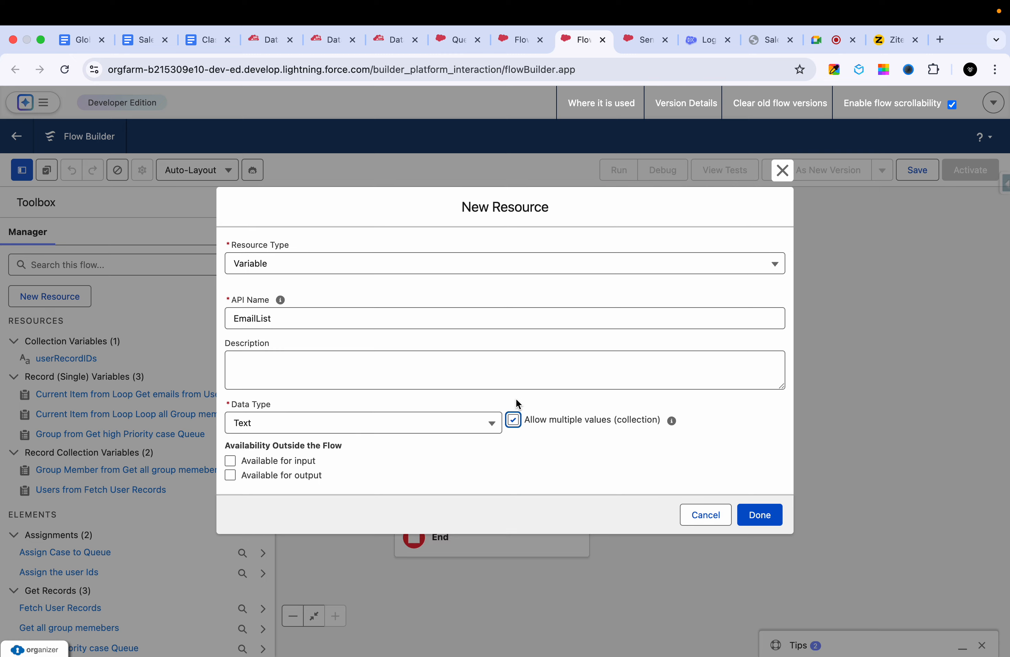
click(759, 515)
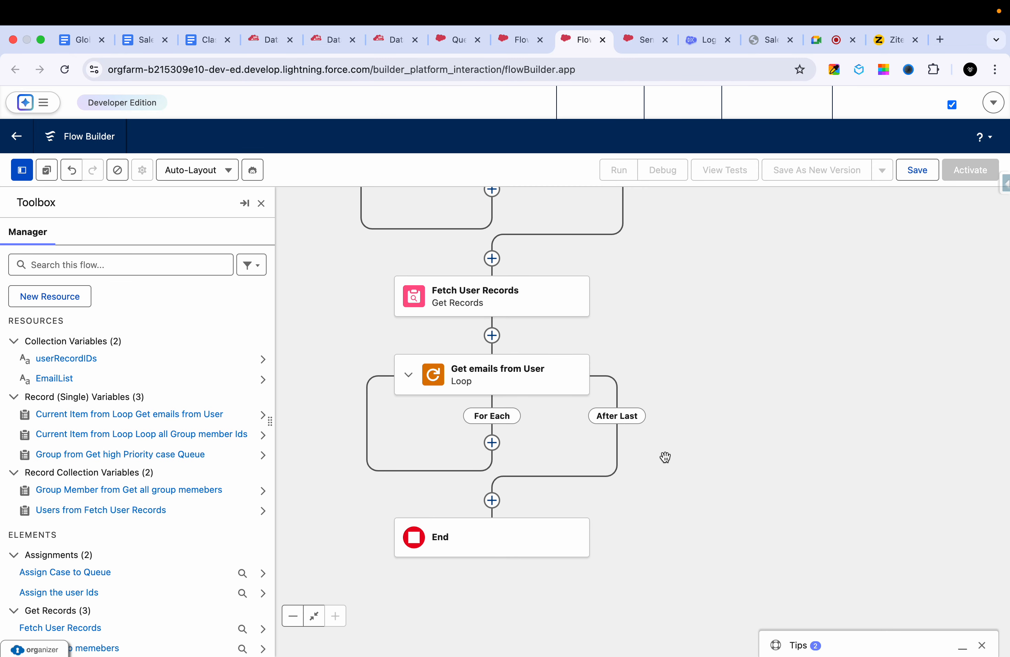
- Add an Assignment element on the For Each path of the Get emails from User loop and label it "Email assignment"
click(492, 443)
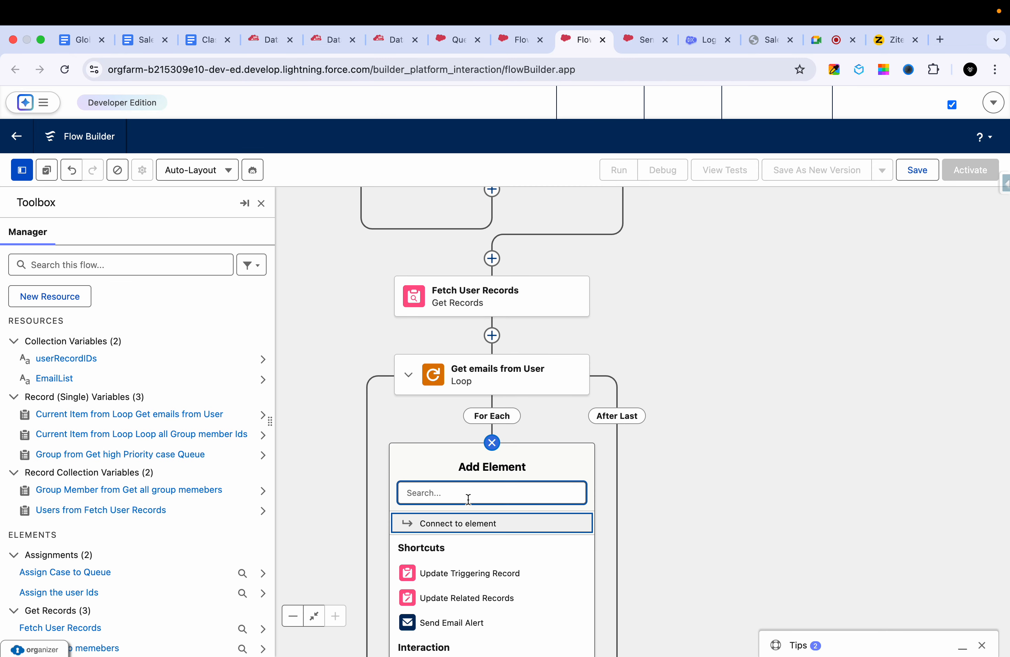
text(assi)
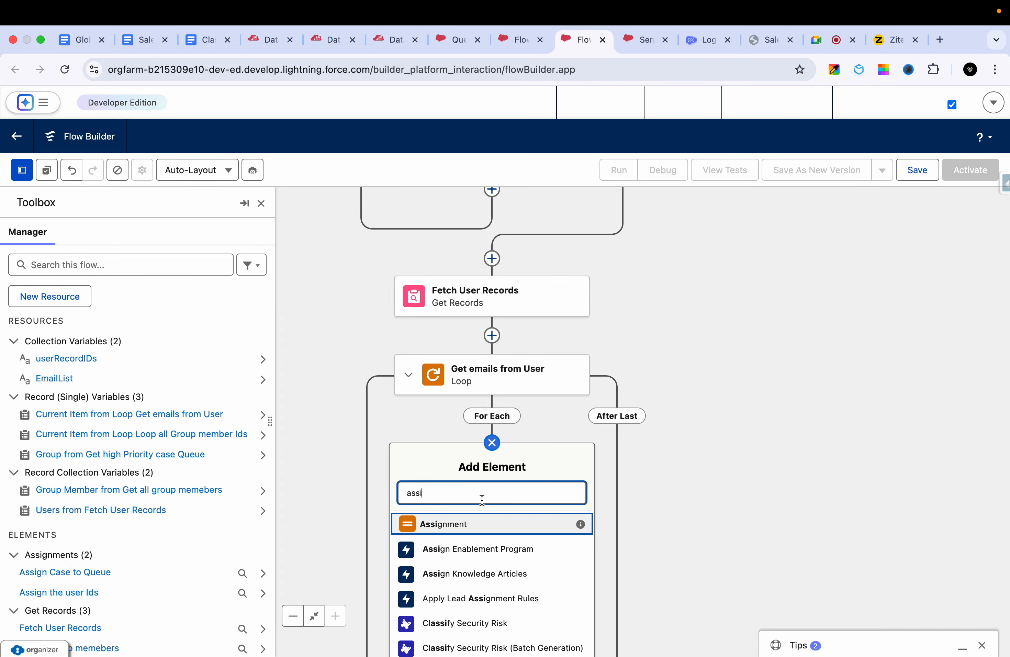
click(443, 523)
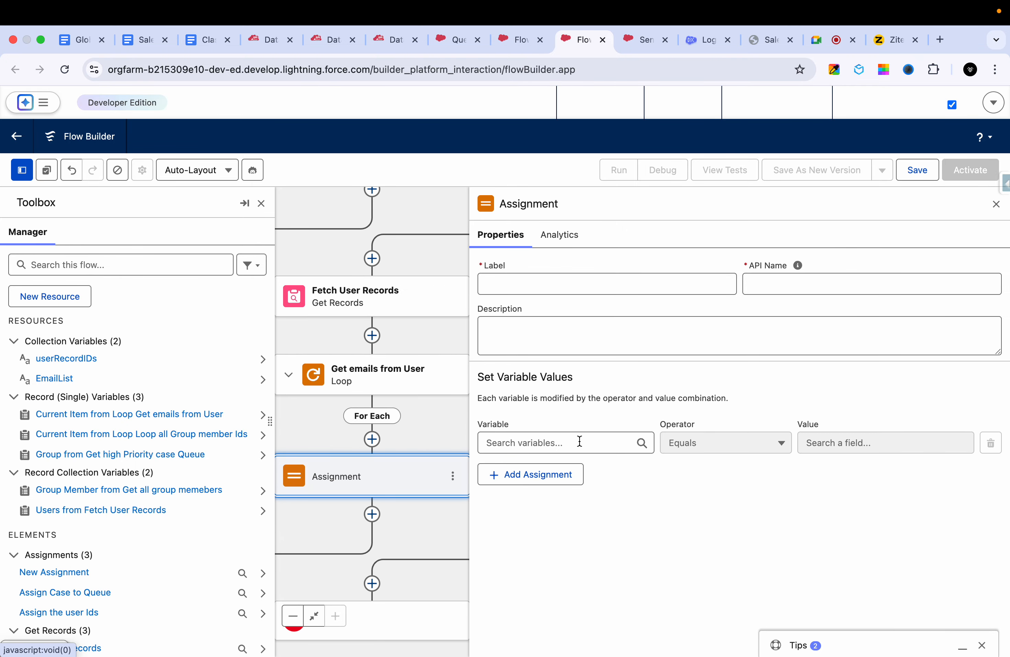
click(533, 292)
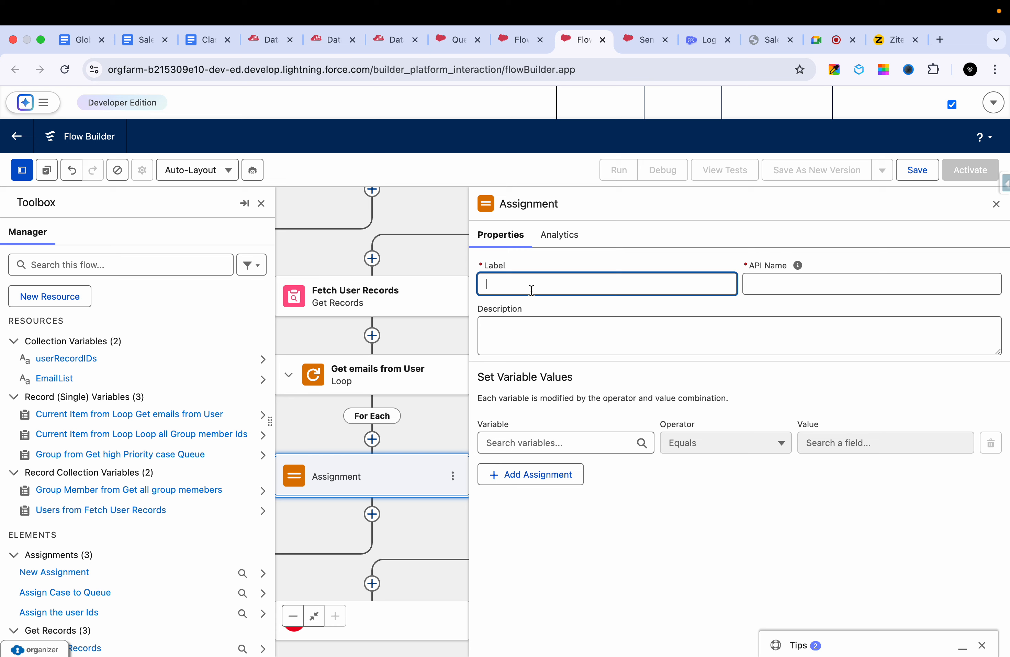
text(Email assignment)
click(551, 347)
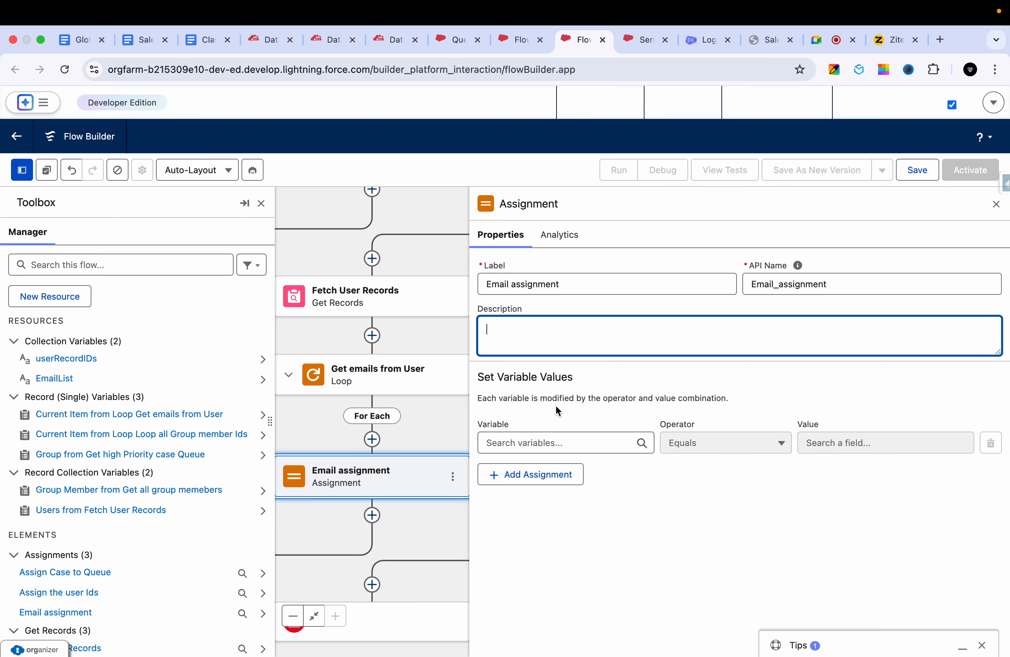
- Set the Email assignment's variable to EmailList with the Add operator
click(541, 439)
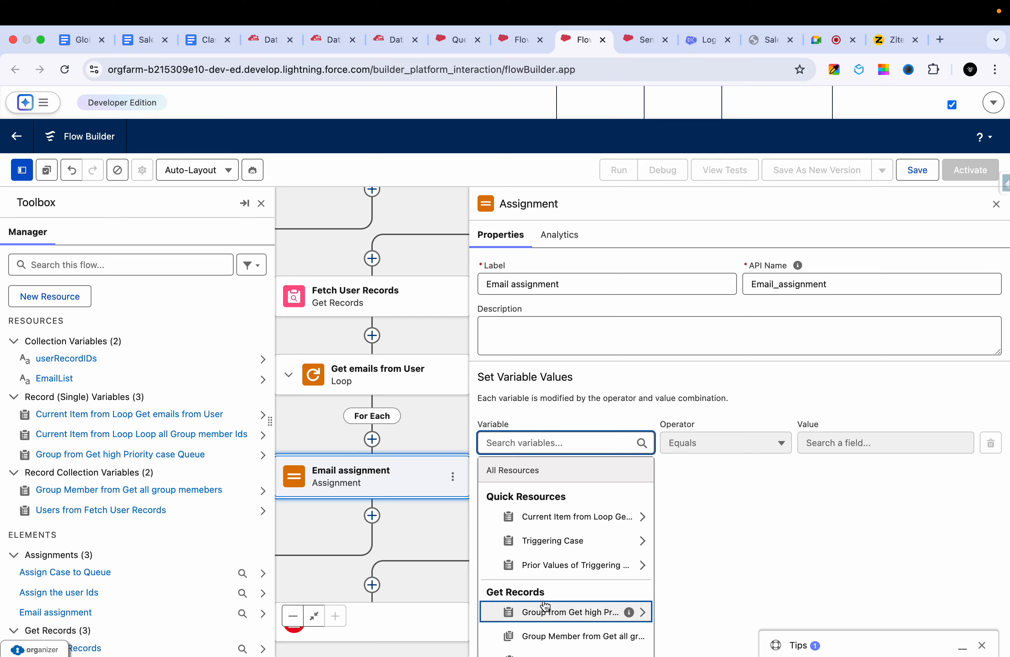
scroll(542, 591, down, 3)
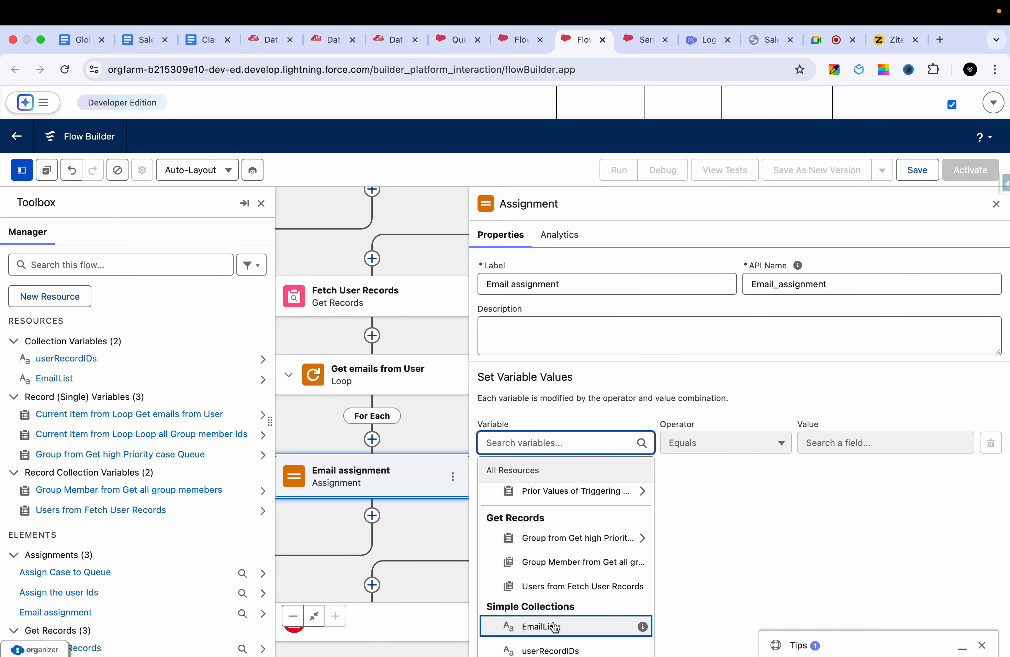
click(546, 625)
click(700, 445)
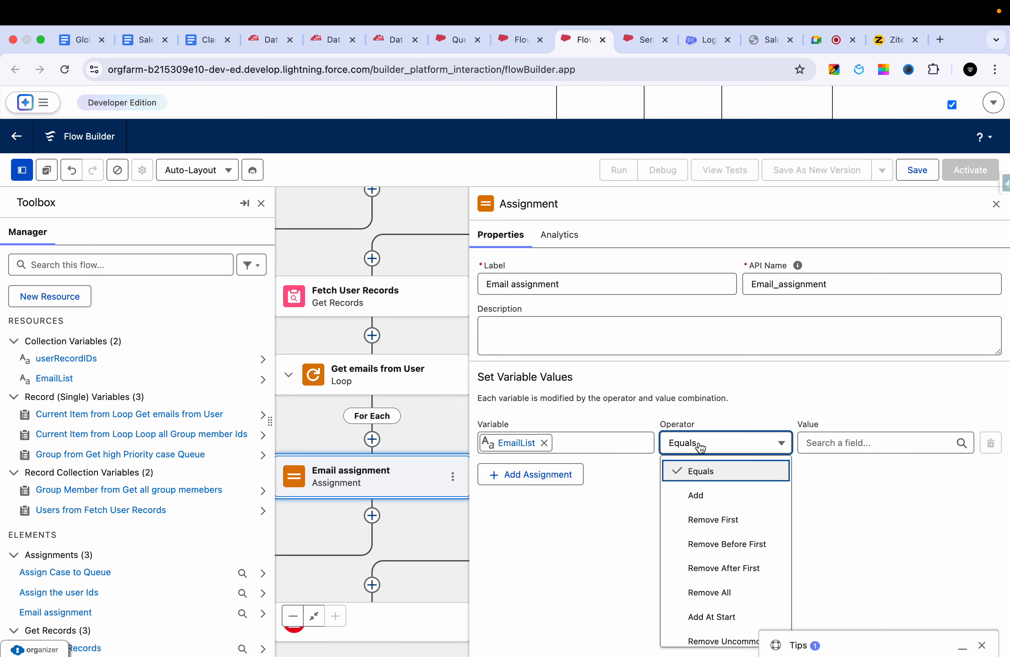
click(699, 491)
- Set the value added to EmailList to the current item from Loop Get emails from User, and close the assignment
click(827, 439)
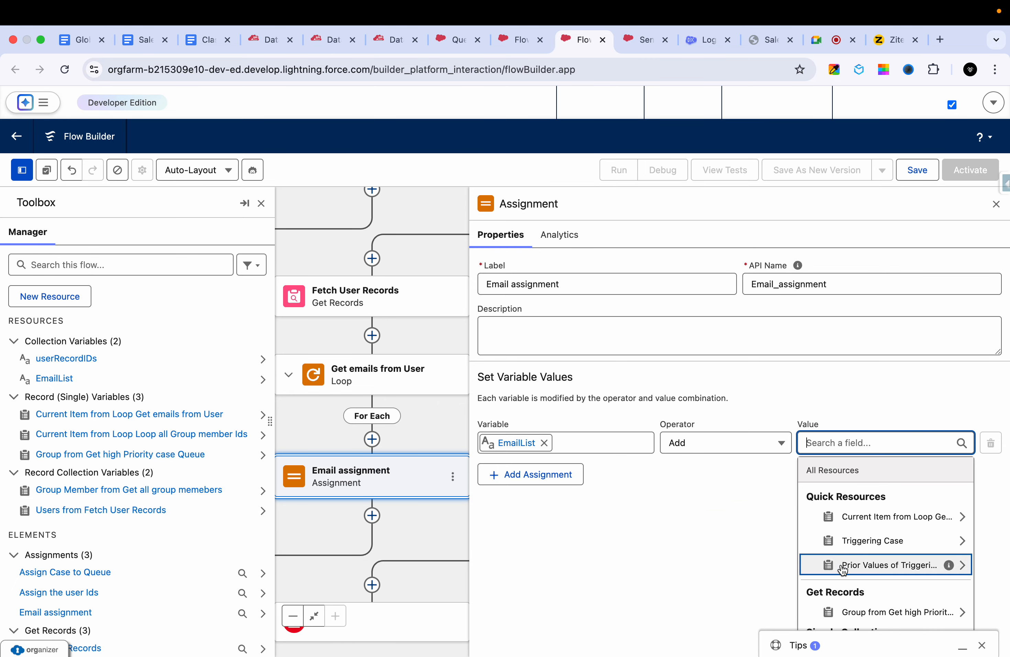
scroll(834, 523, down, 3)
scroll(843, 570, down, 2)
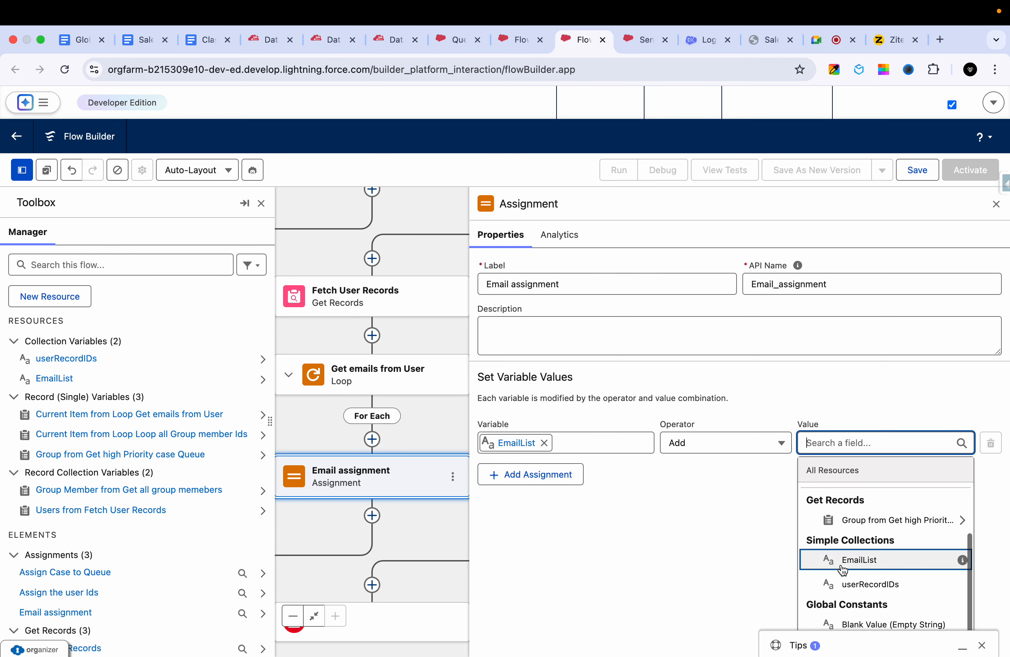
scroll(863, 533, up, 3)
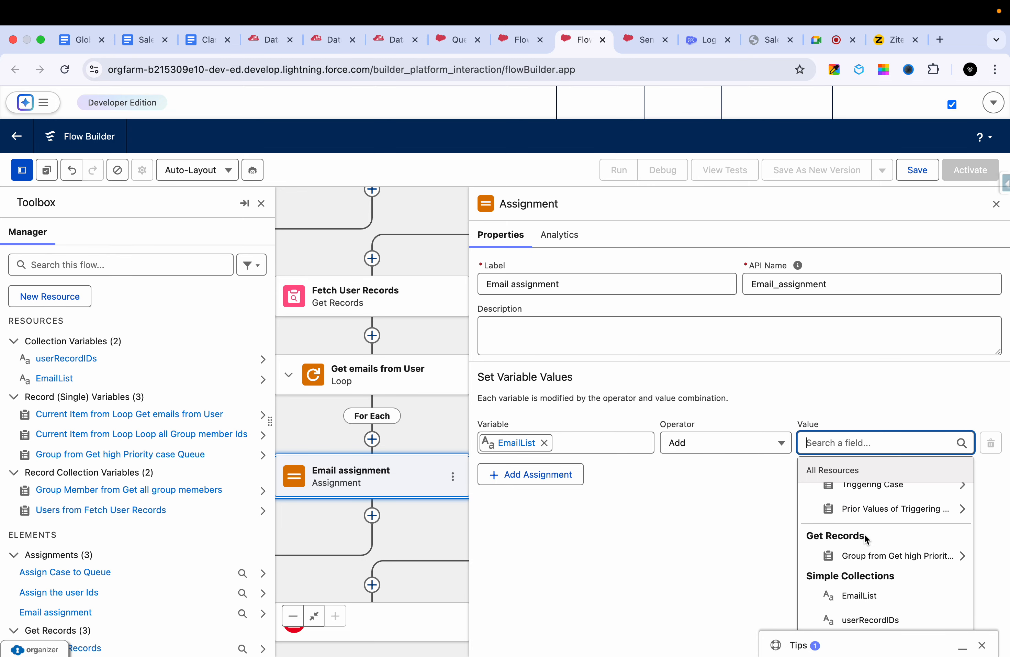
scroll(863, 534, up, 1)
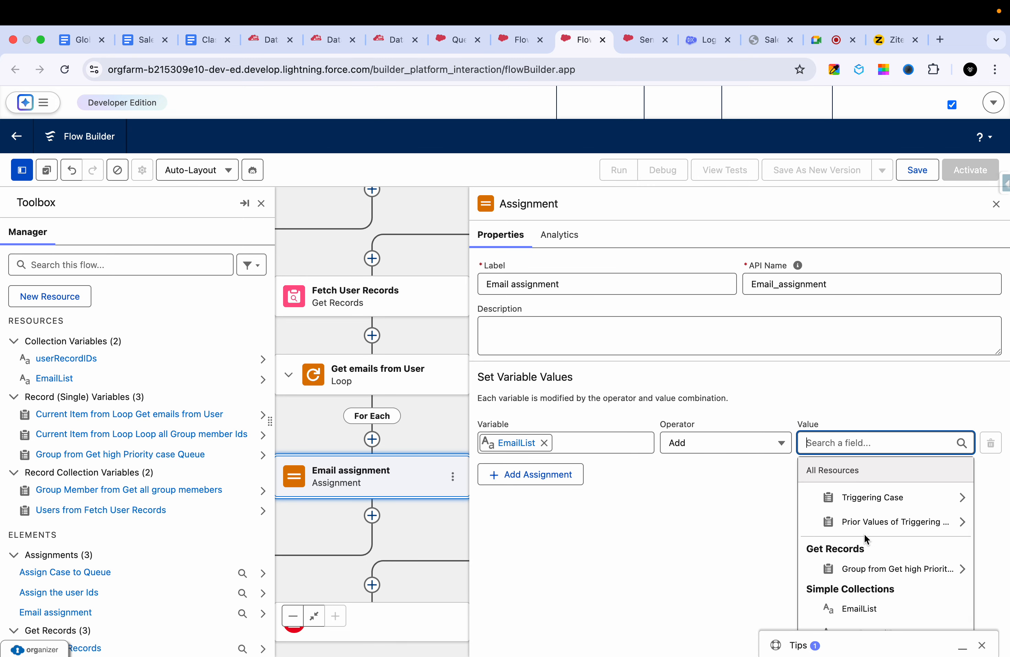
scroll(864, 533, down, 3)
scroll(864, 533, down, 8)
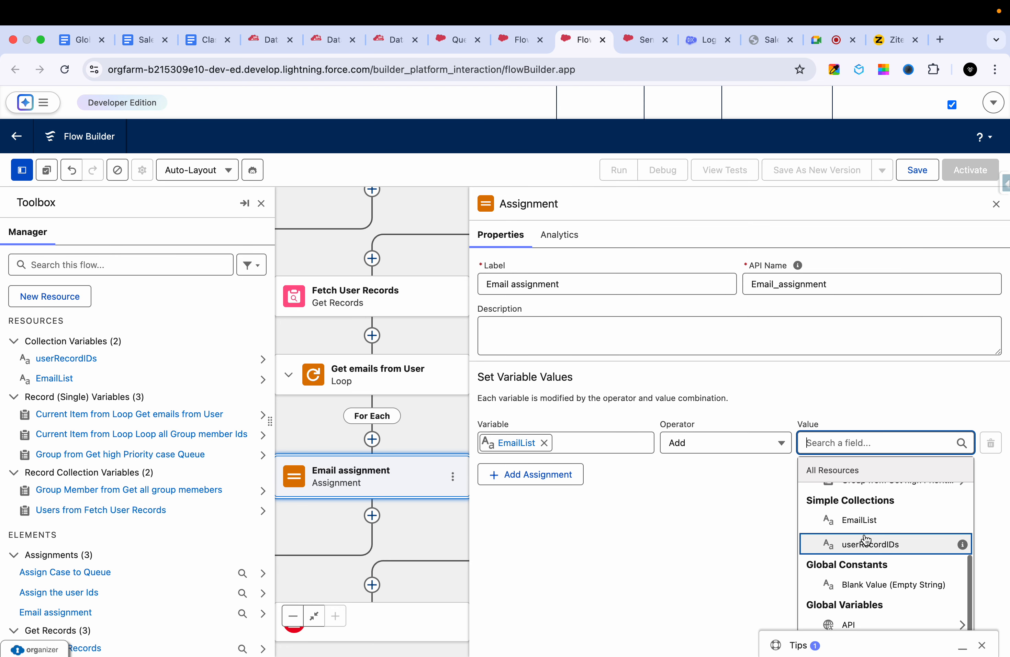
scroll(866, 540, down, 1)
scroll(866, 540, up, 5)
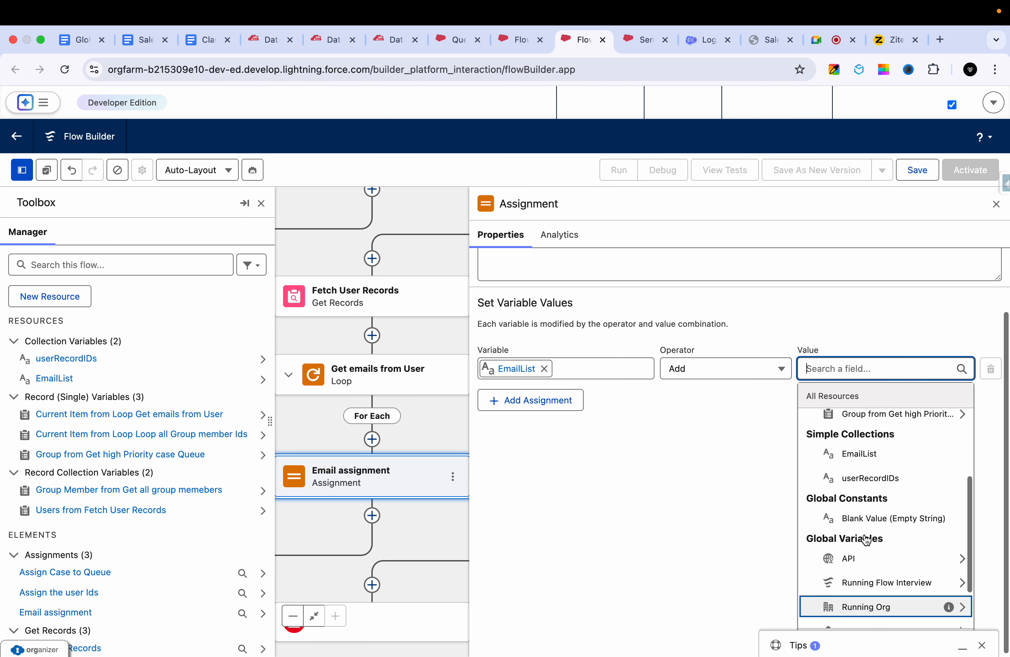
scroll(865, 540, up, 5)
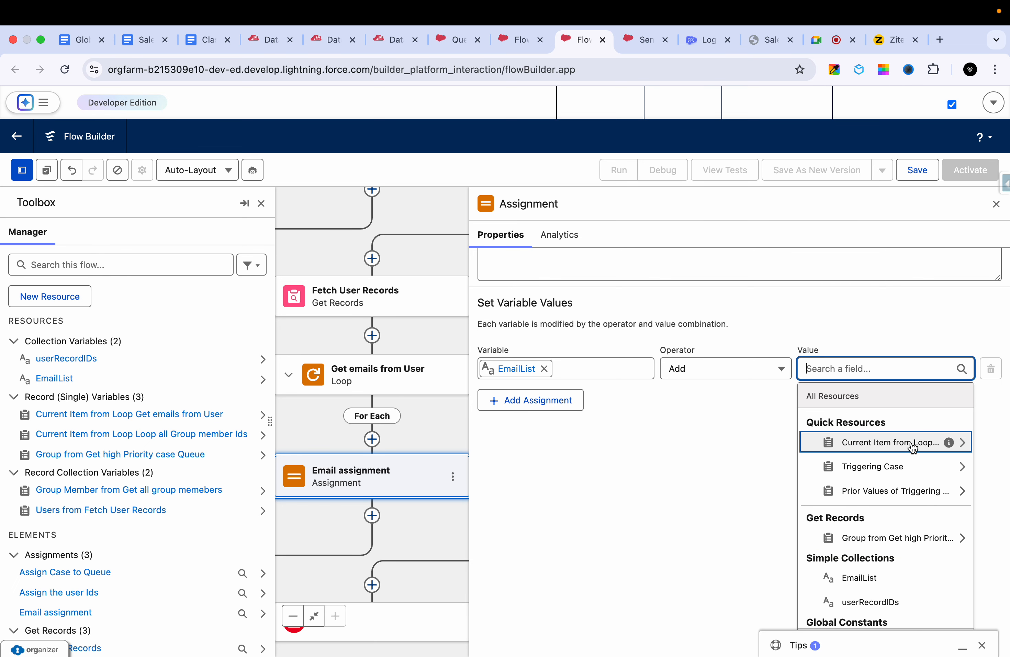
mouse_move(948, 445)
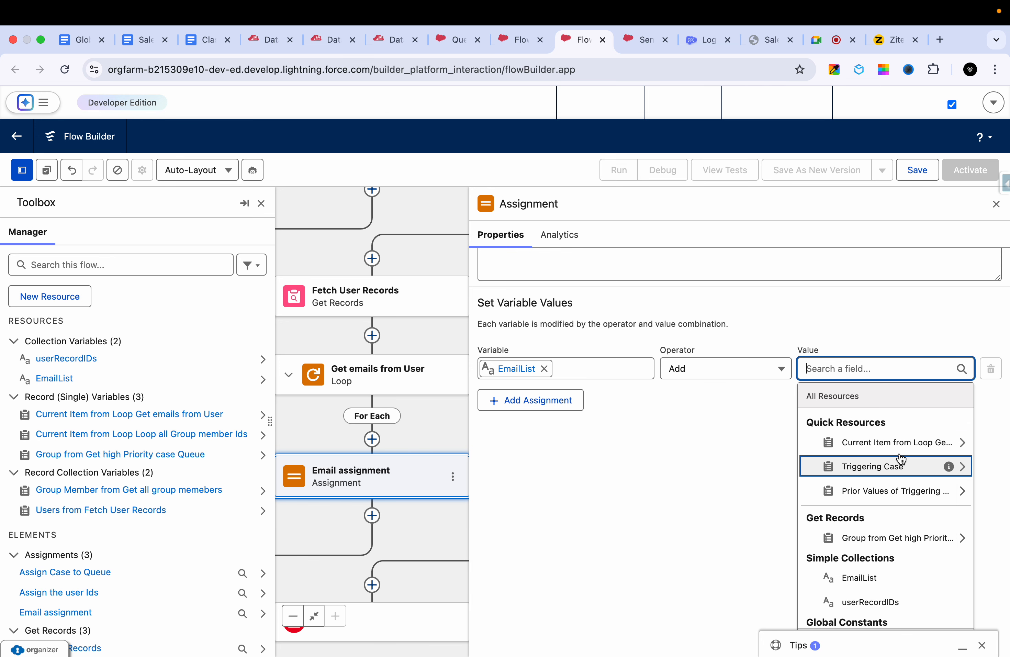
click(884, 444)
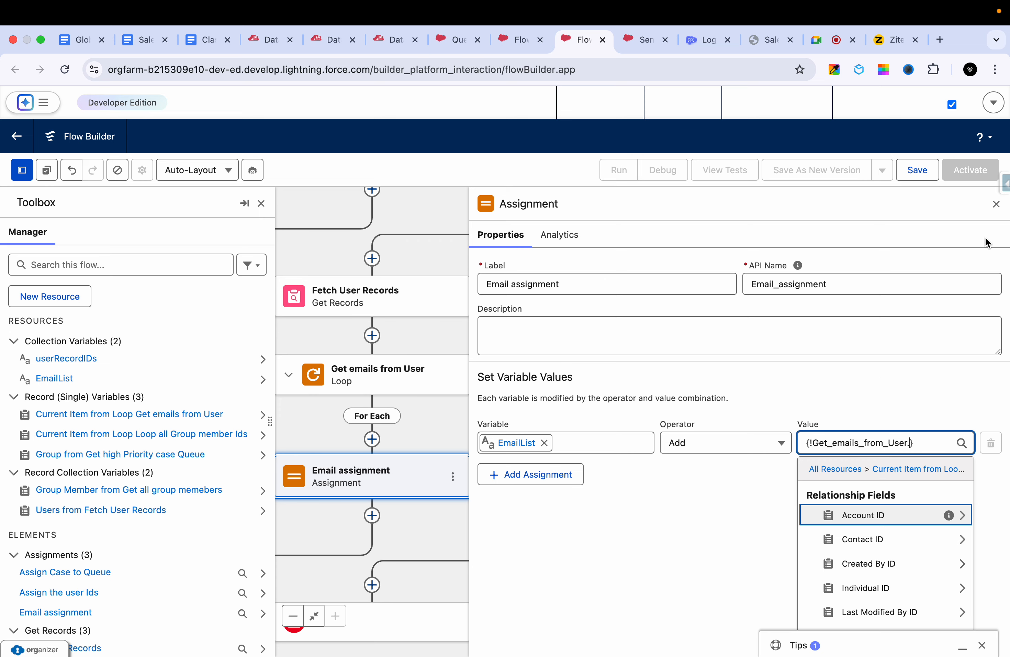
click(996, 204)
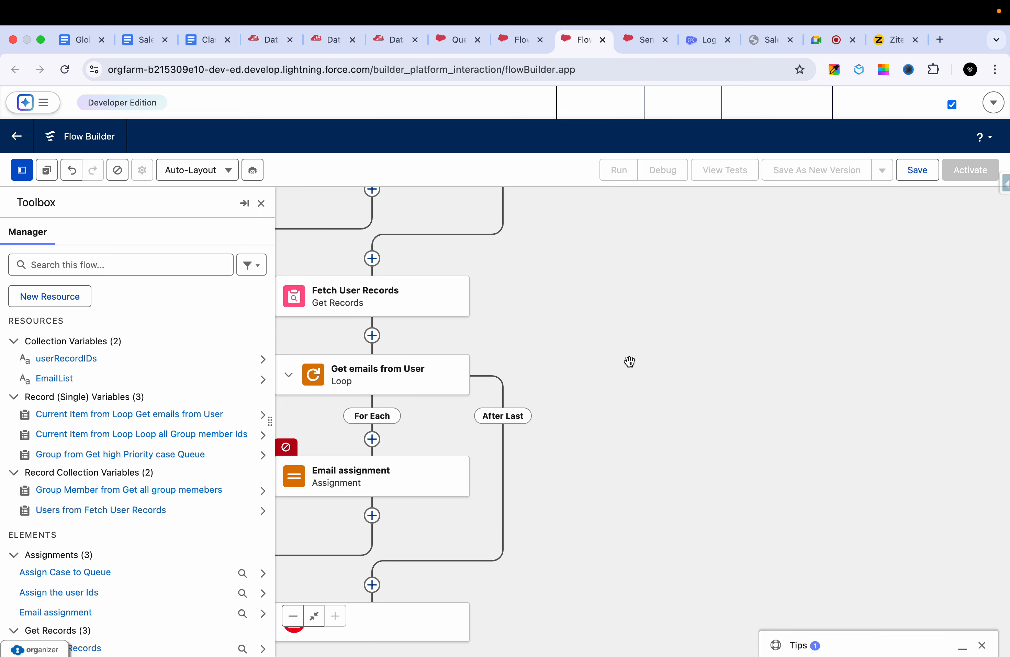
- Reopen Email assignment, set its value to the Email field of the Get emails from User loop's current item, and close it
click(366, 492)
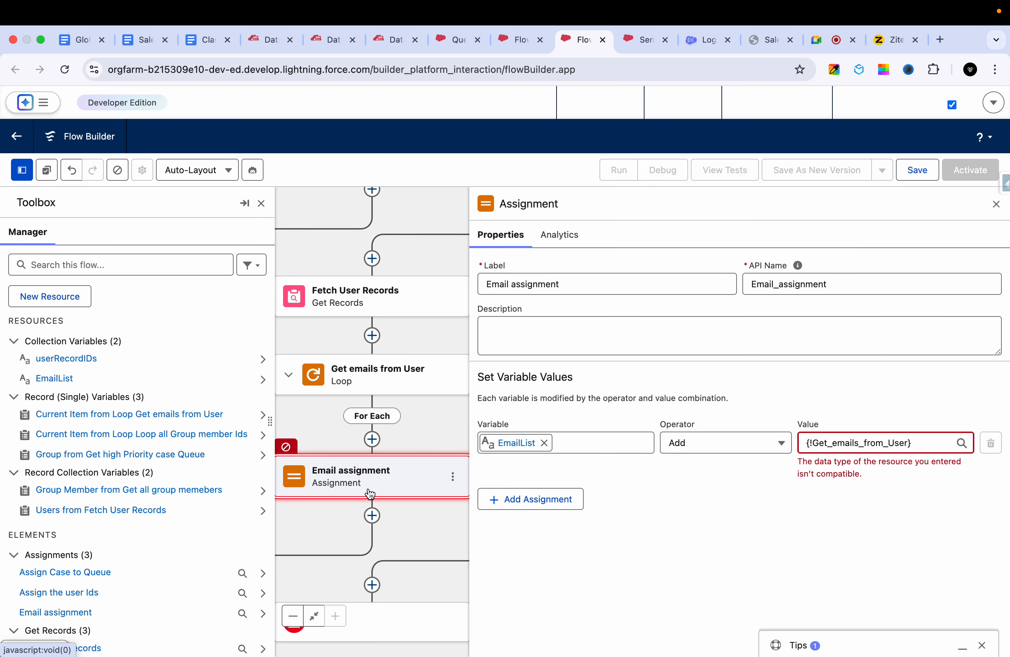
click(899, 444)
text(.)
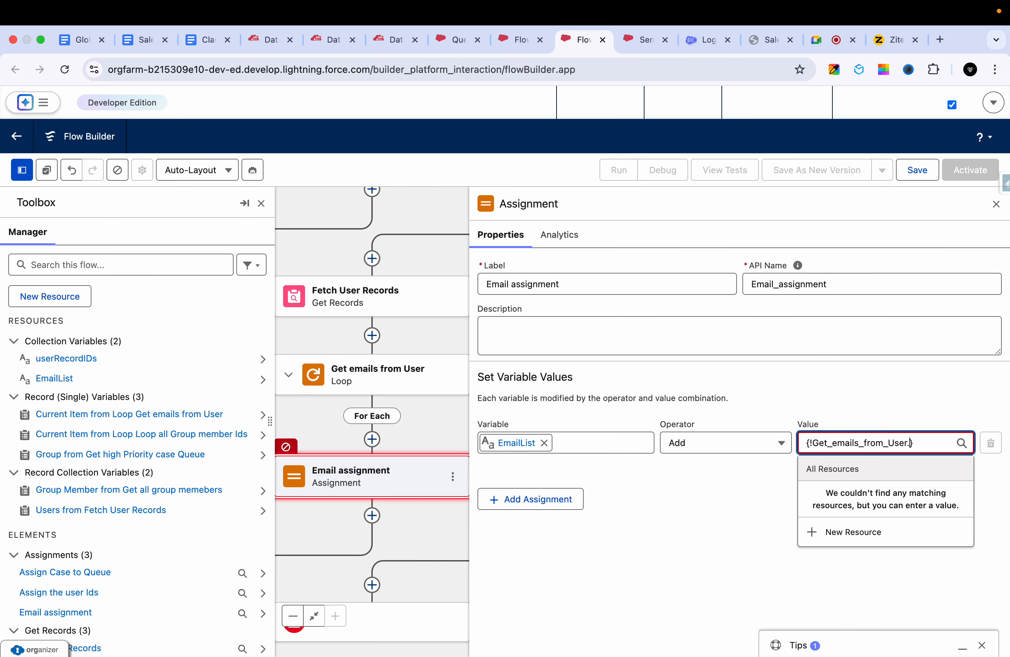
text(ema)
key(BackSpace)
key(BackSpace)
key(BackSpace)
key(BackSpace)
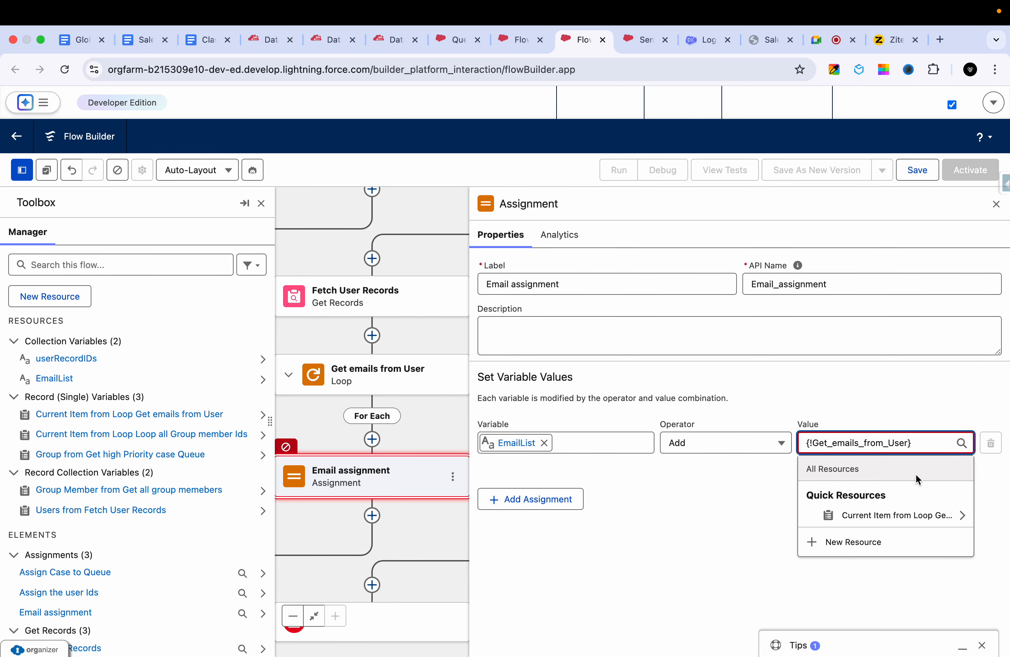
click(934, 515)
text(ema)
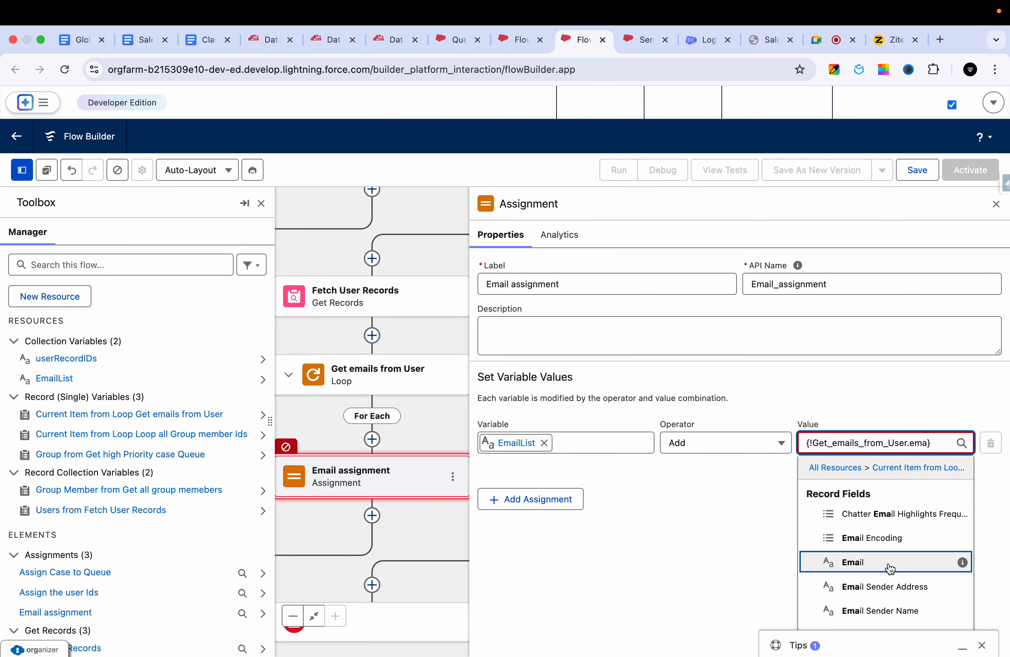
click(889, 563)
click(996, 203)
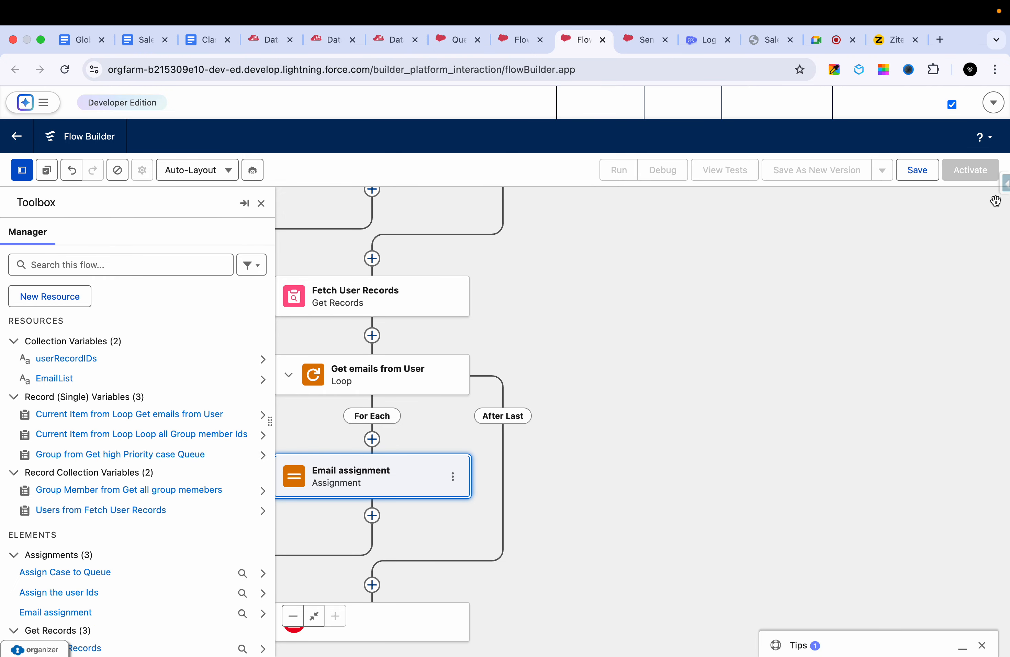
drag(703, 304, 837, 305)
drag(756, 361, 728, 320)
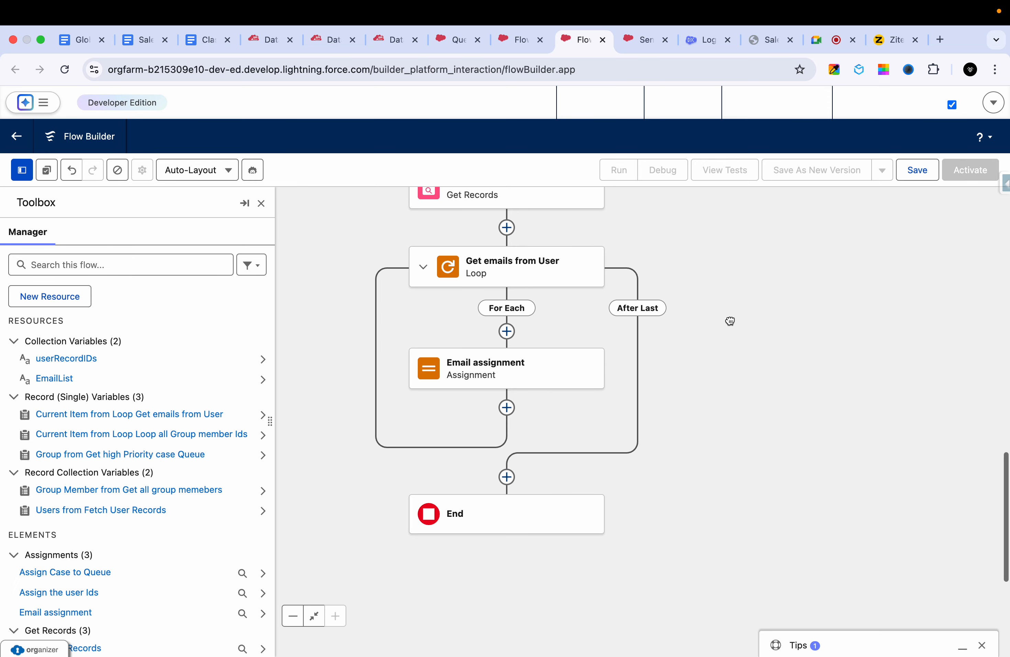
- Switch to the Ziteboard whiteboard, circle "Send email notifications to all", and return to the flow in Flow Builder
click(887, 30)
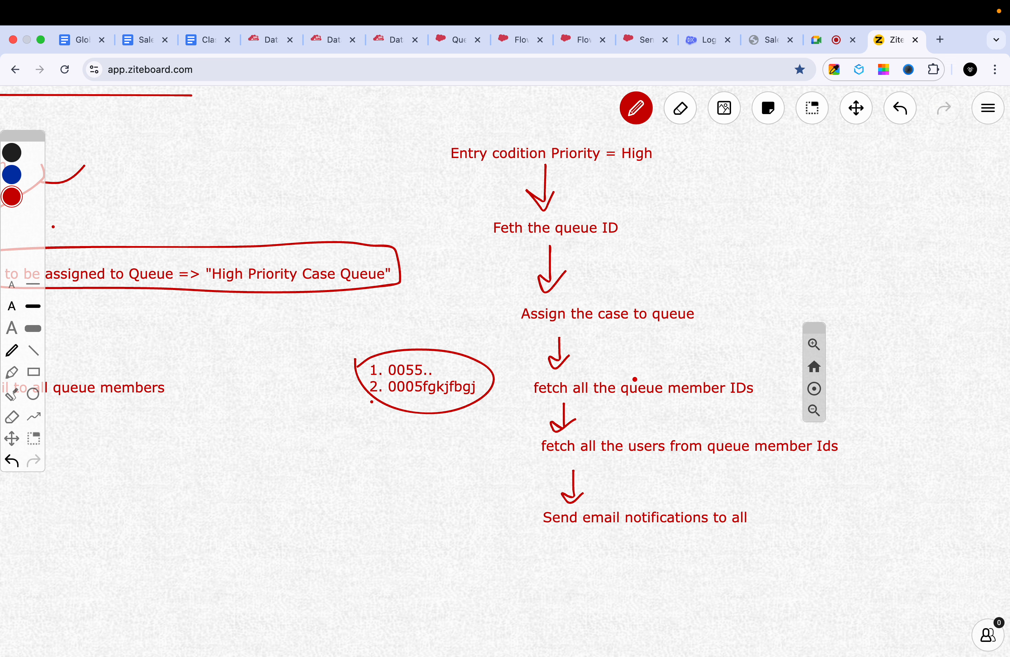
mouse_move(519, 510)
mouse_down()
mouse_move(606, 561)
mouse_move(599, 500)
mouse_move(532, 528)
mouse_up()
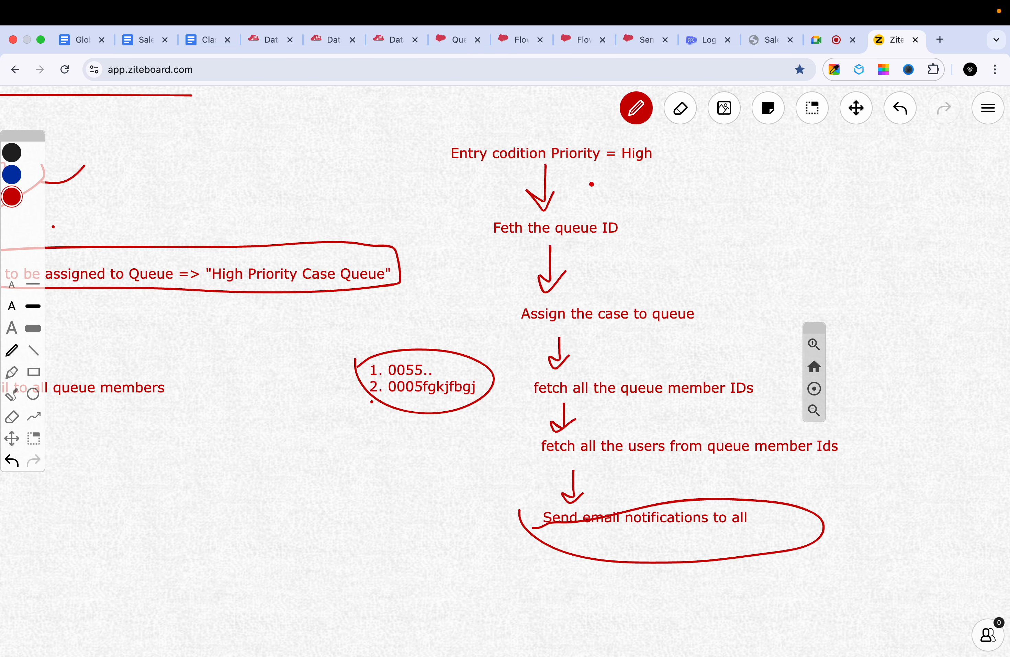
click(460, 37)
click(512, 38)
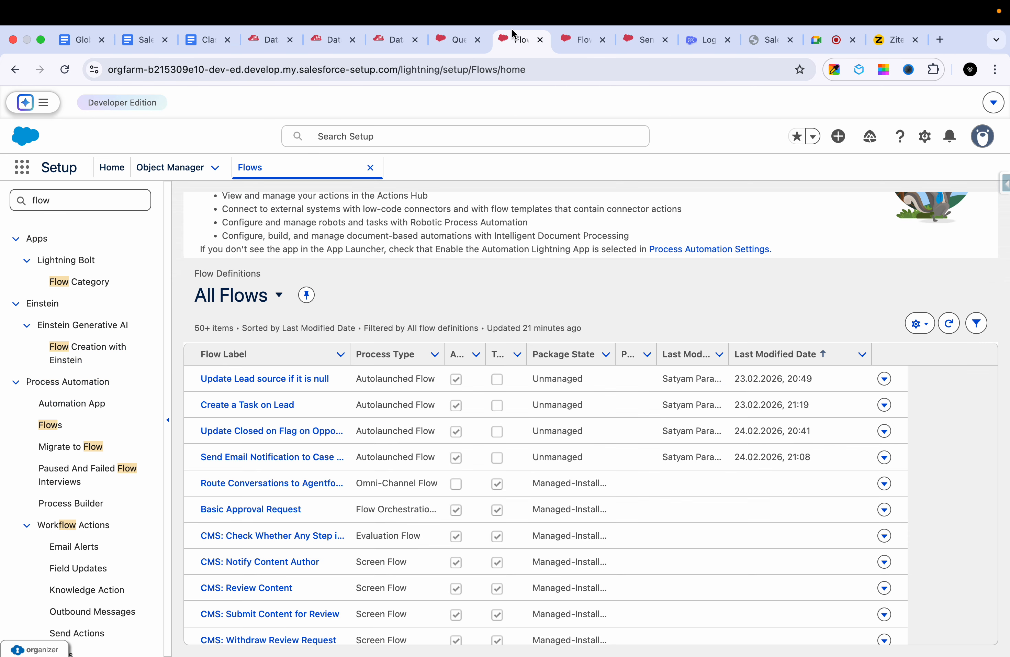
click(562, 38)
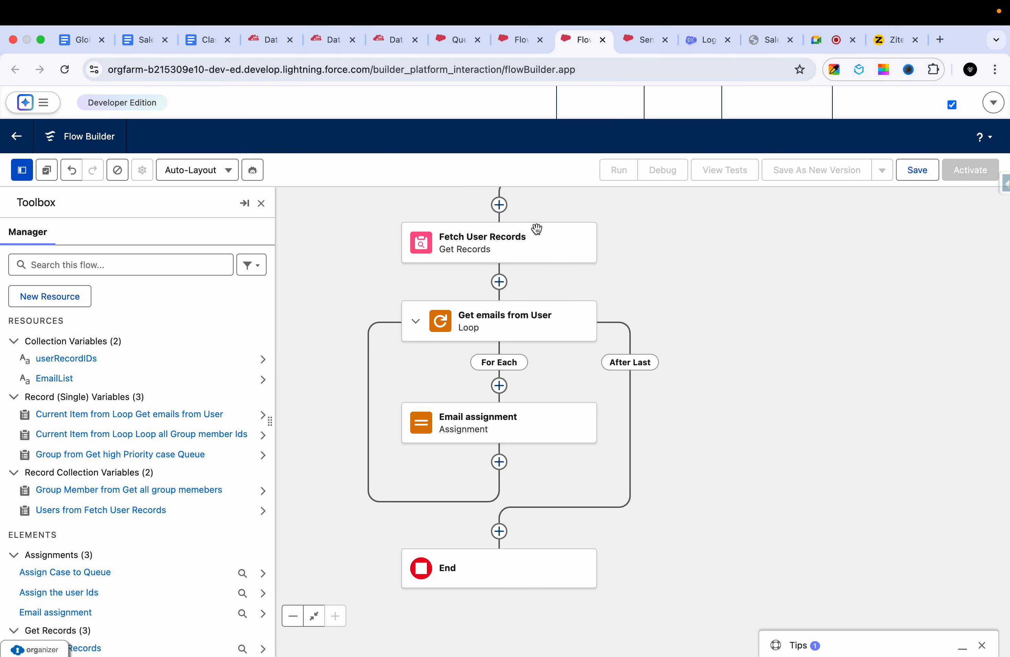
- Add a Send Email action after the Get emails from User loop, on its After Last path
click(499, 531)
scroll(559, 554, down, 5)
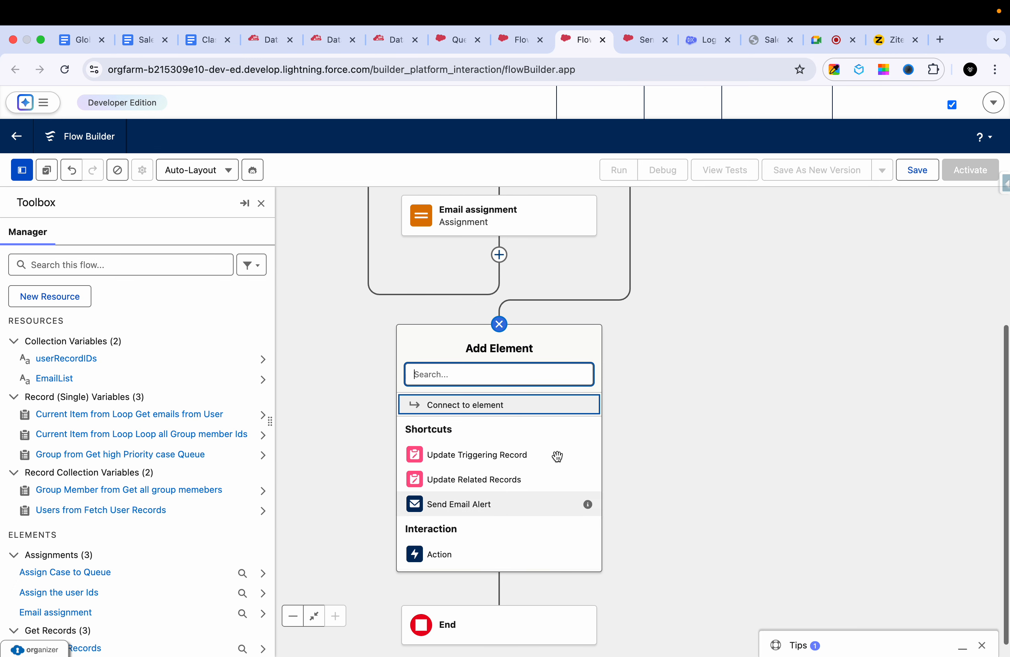
click(450, 564)
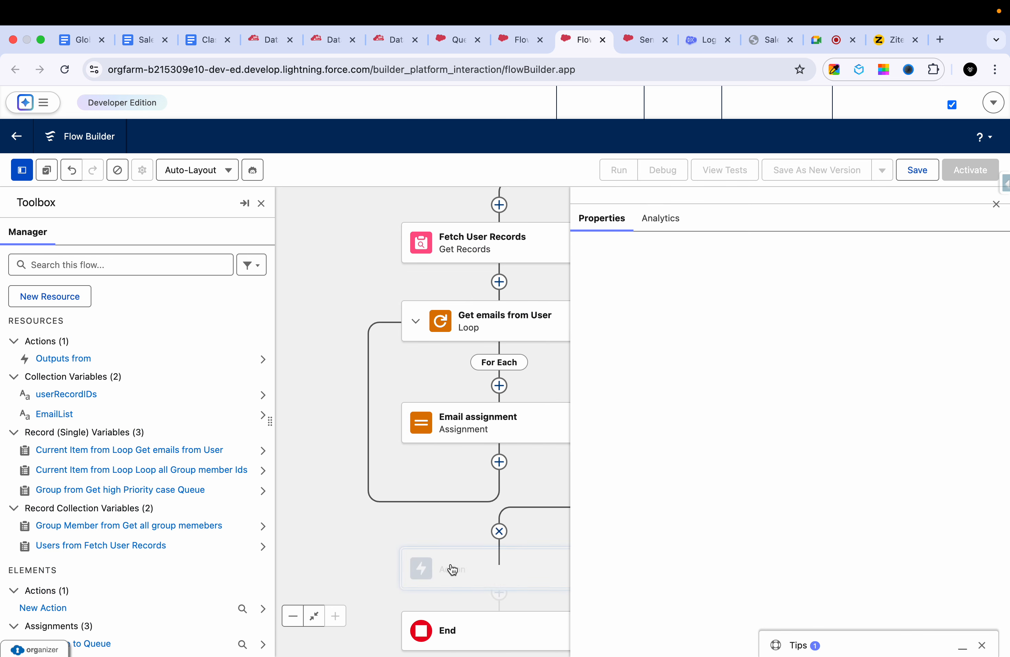
click(775, 304)
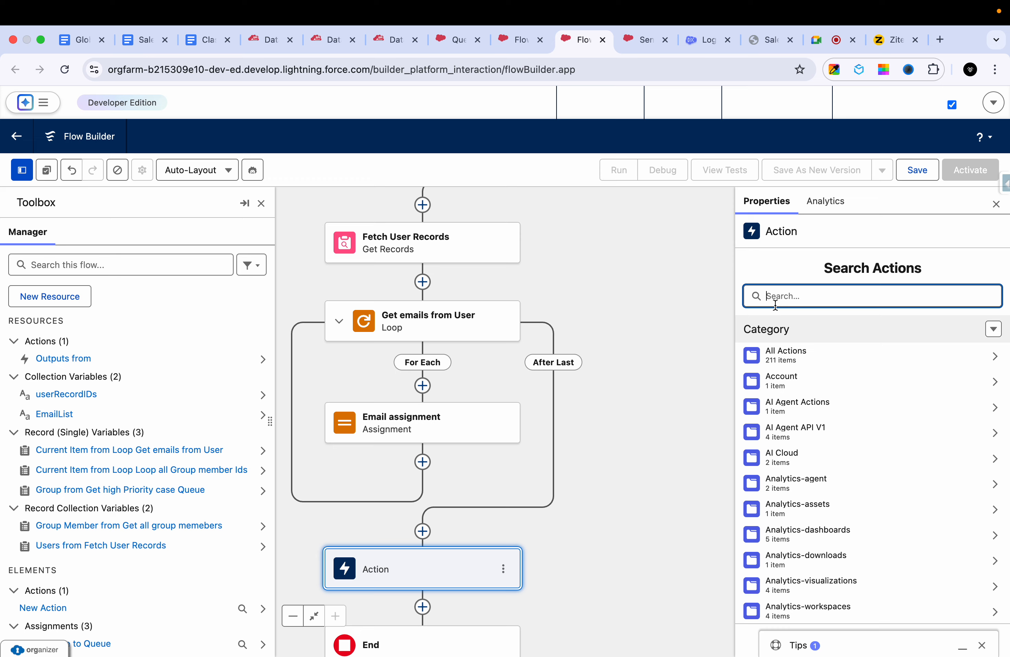
text(send em)
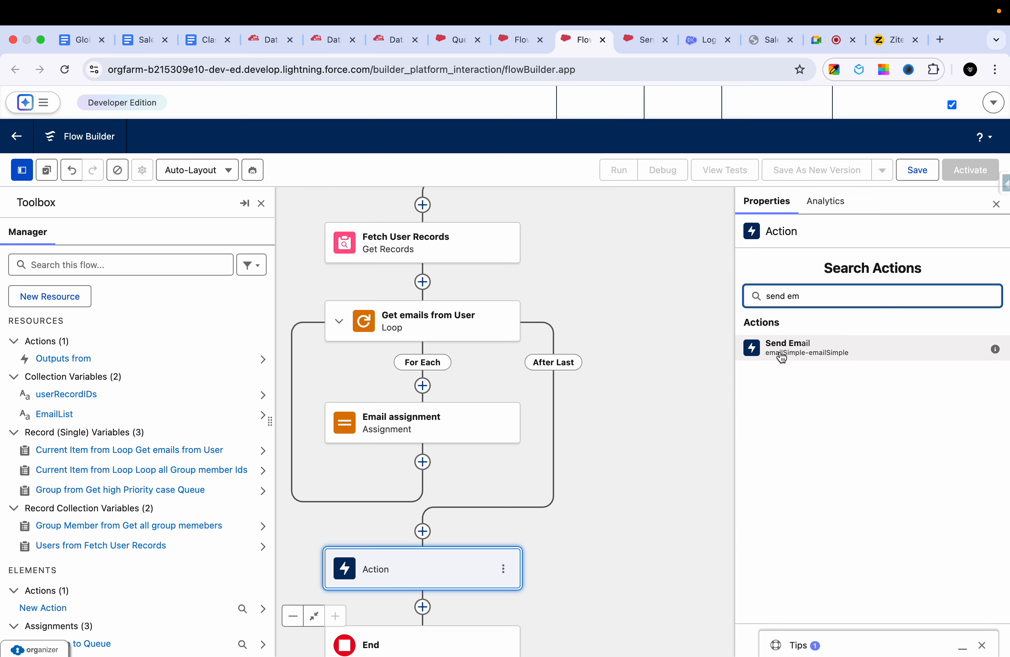
click(777, 353)
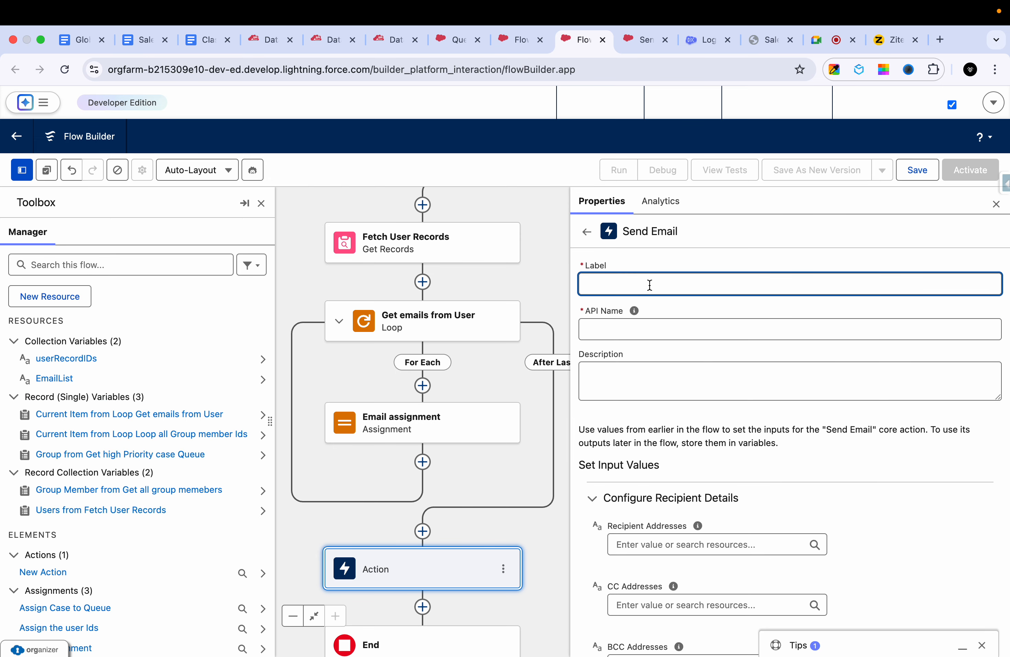
- Label the Send Email action "Send email to queue members" and let its API name fill in
text(Send  email to  caqueue member)
click(691, 329)
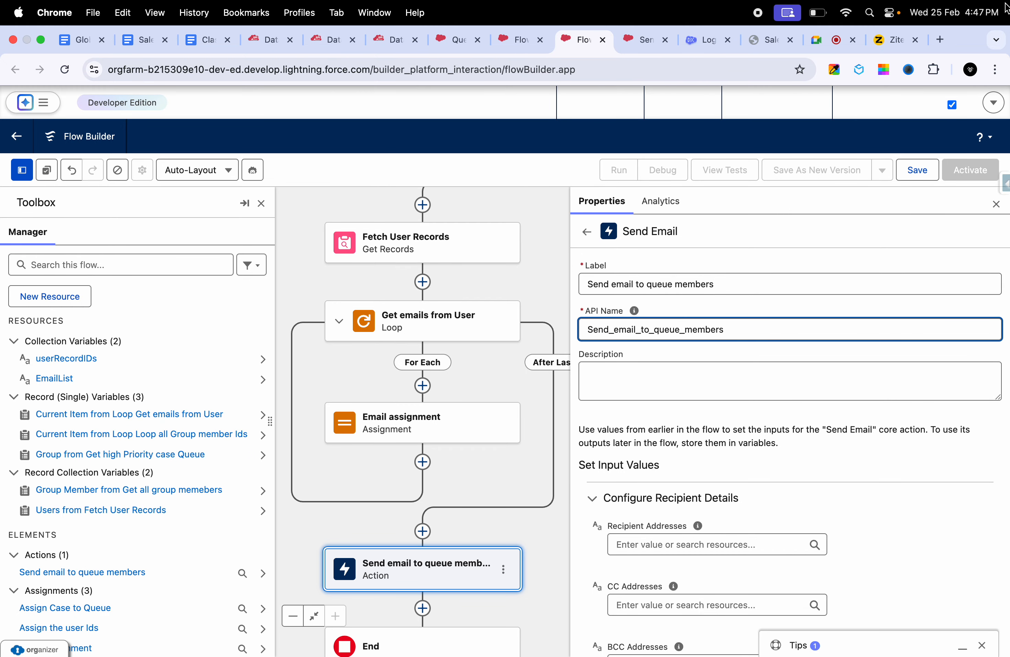
- Set the Send Email action's Recipient Addresses to the EmailList collection variable
scroll(690, 419, down, 4)
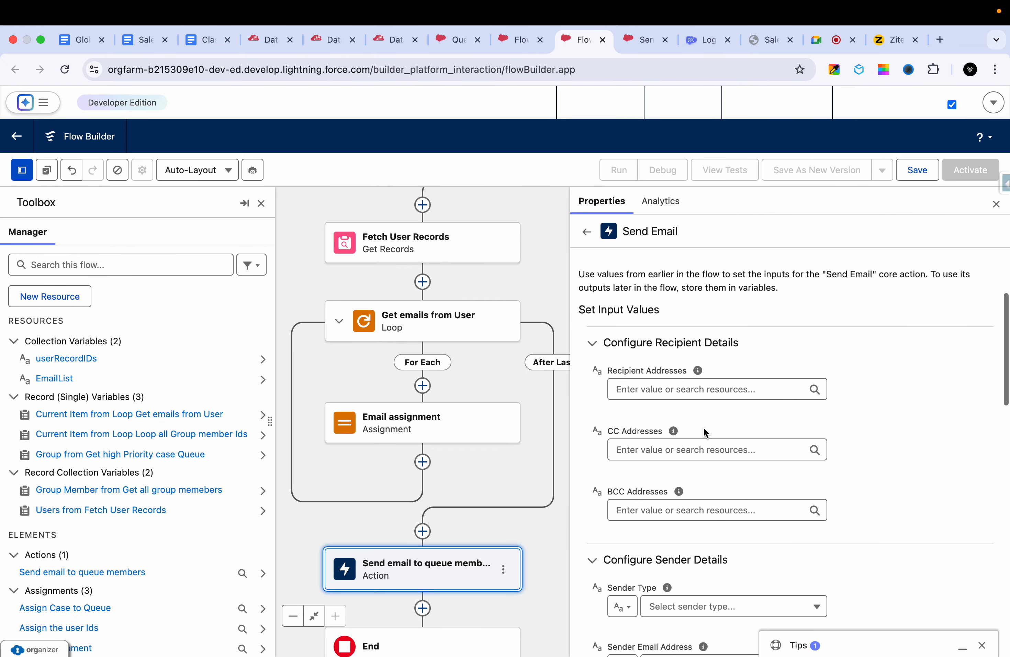
click(715, 396)
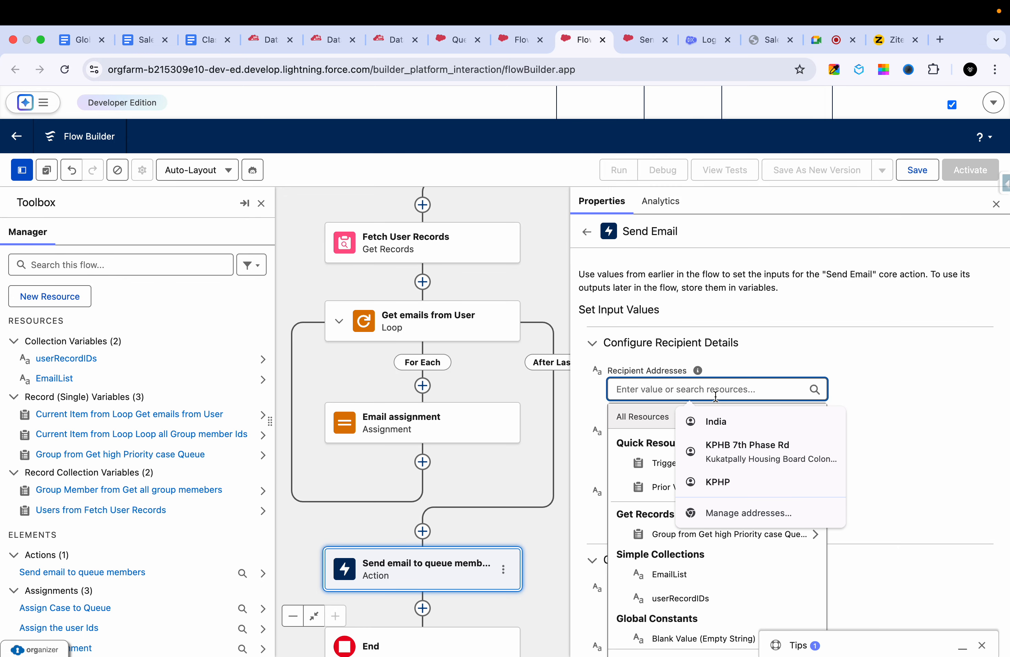
click(864, 367)
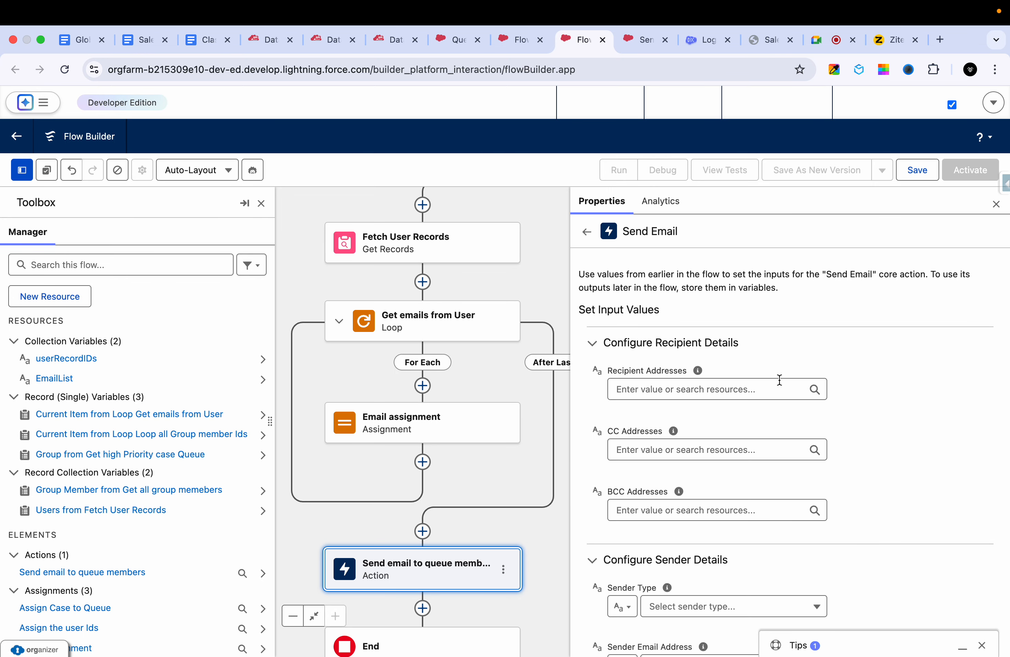
mouse_move(698, 371)
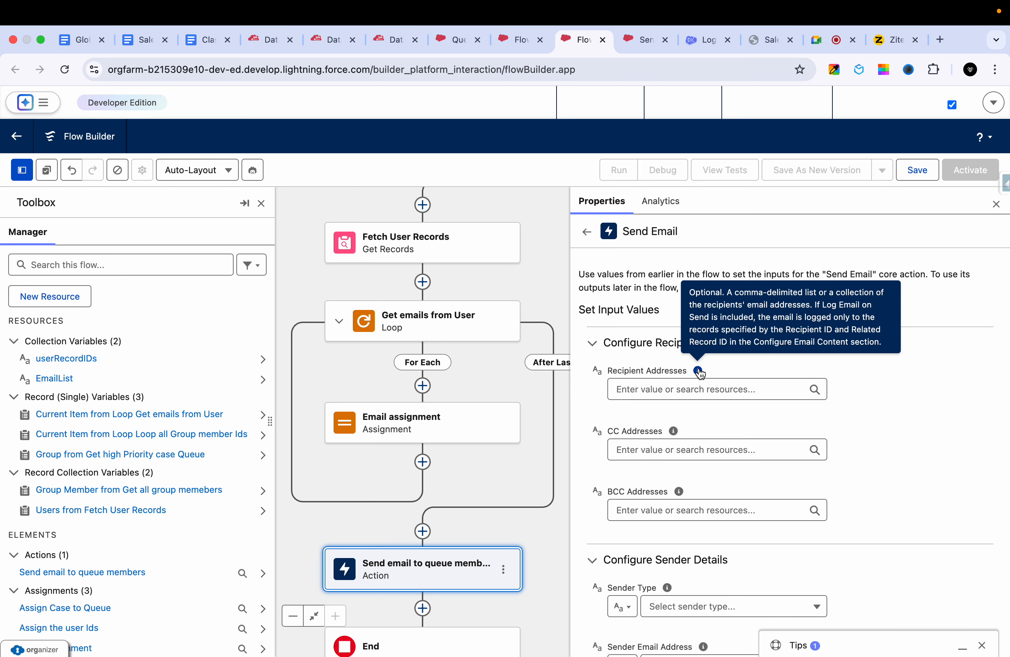
click(692, 395)
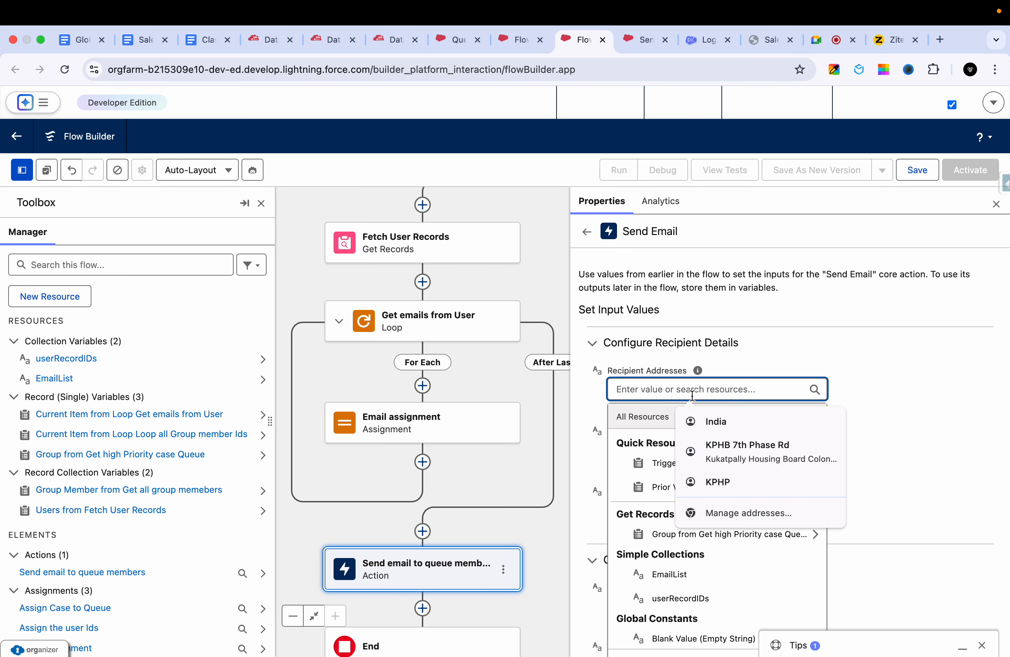
click(920, 434)
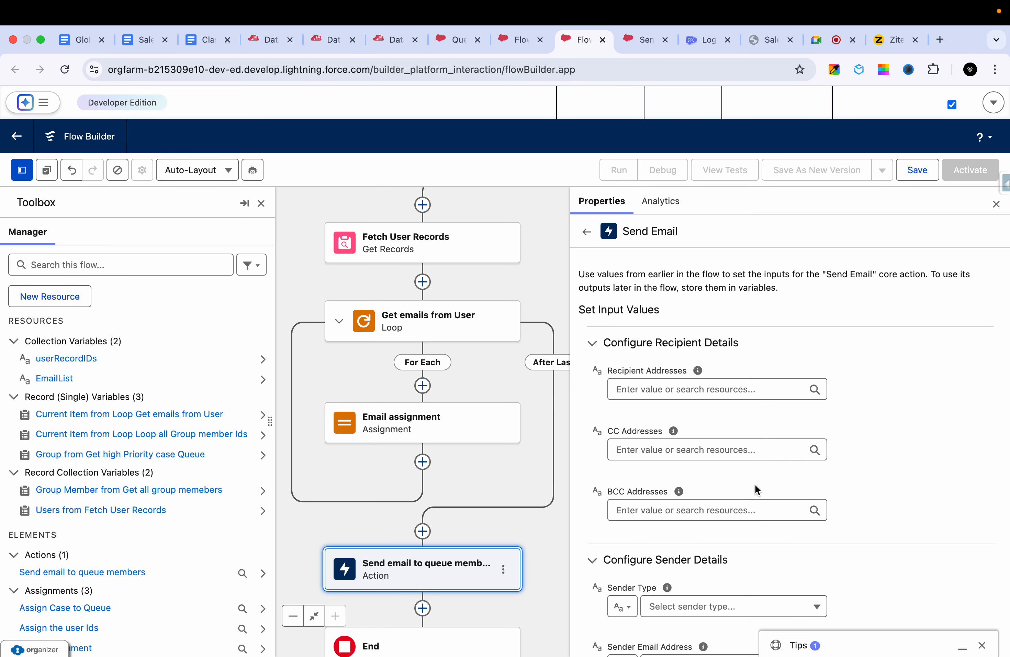
click(770, 389)
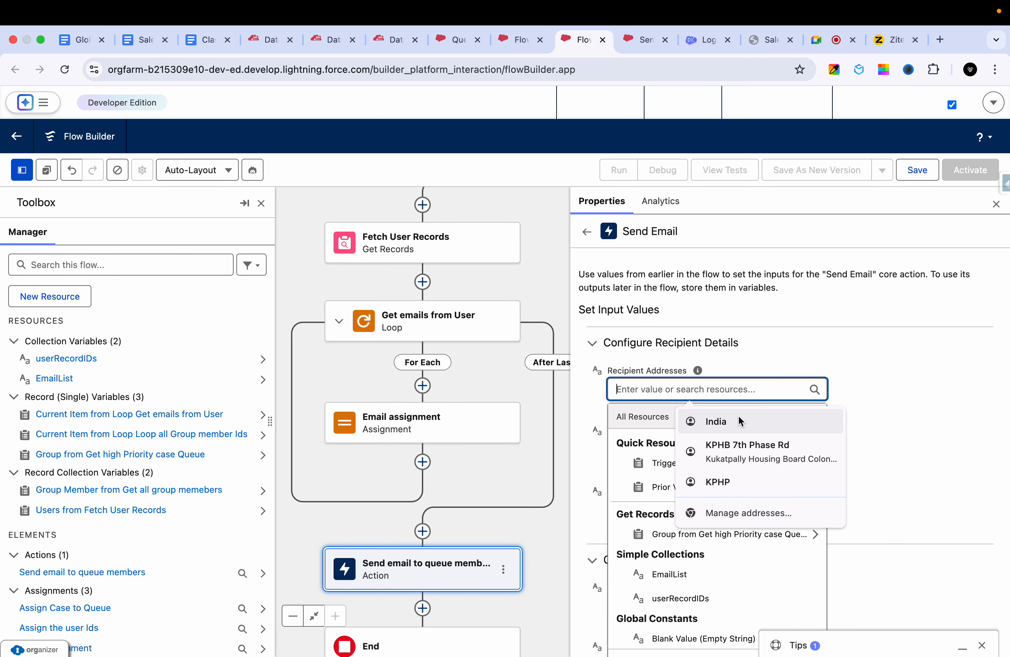
click(686, 579)
click(851, 422)
scroll(850, 423, down, 5)
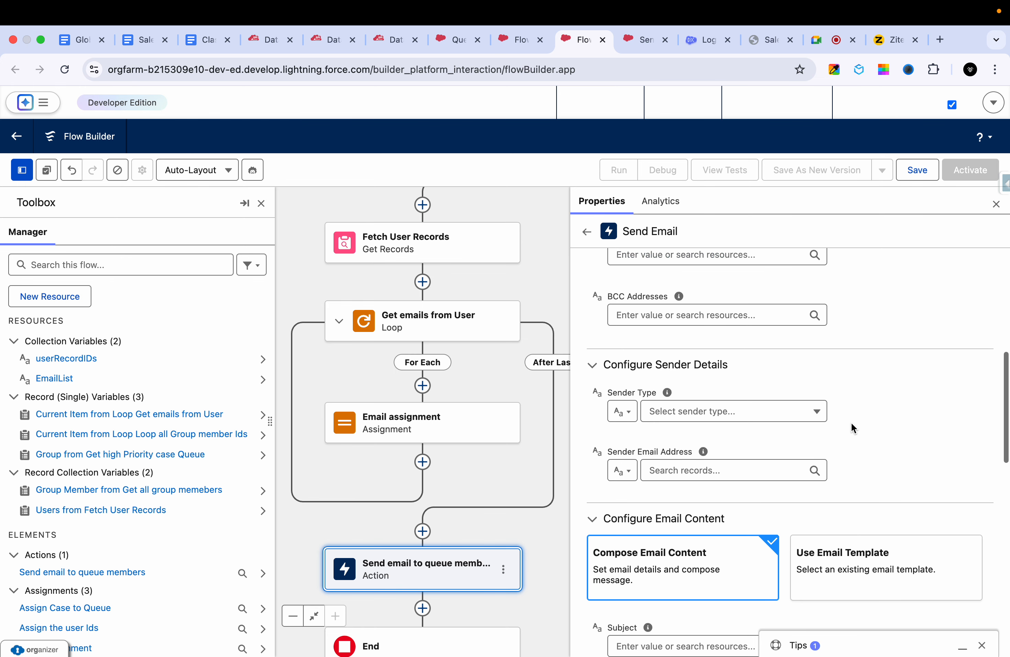
scroll(848, 416, up, 3)
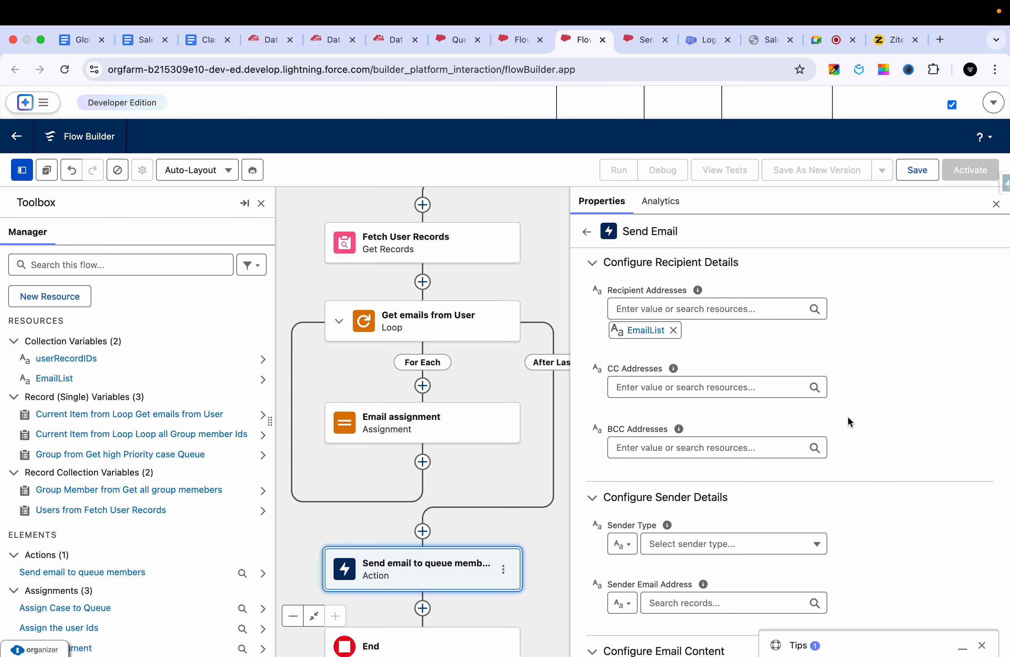
- Set the Send Email action's Sender Type to CurrentUser
scroll(847, 416, down, 4)
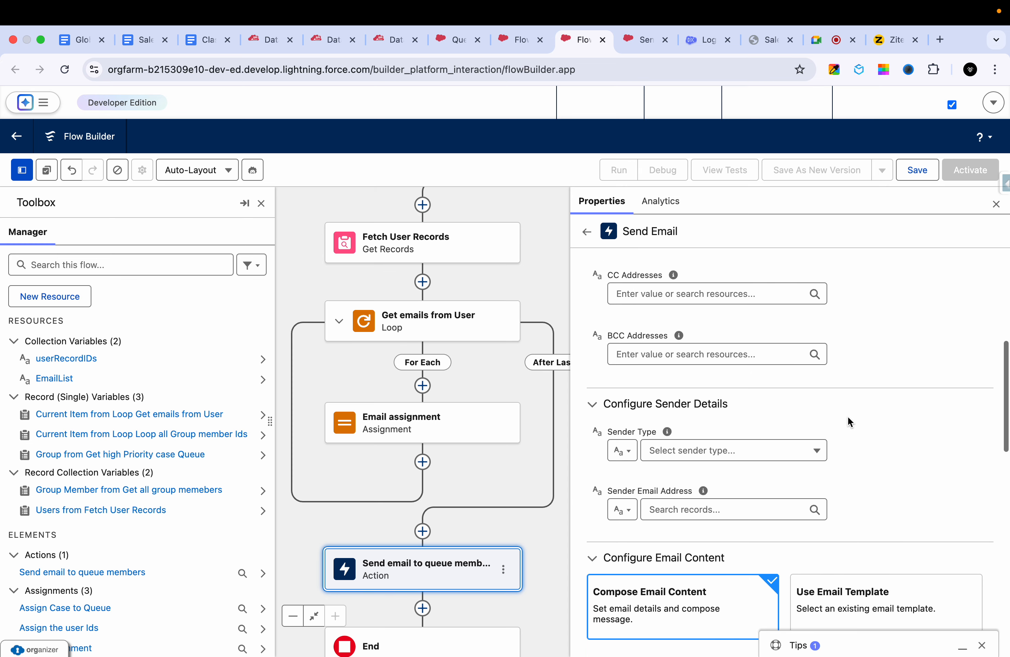
click(736, 374)
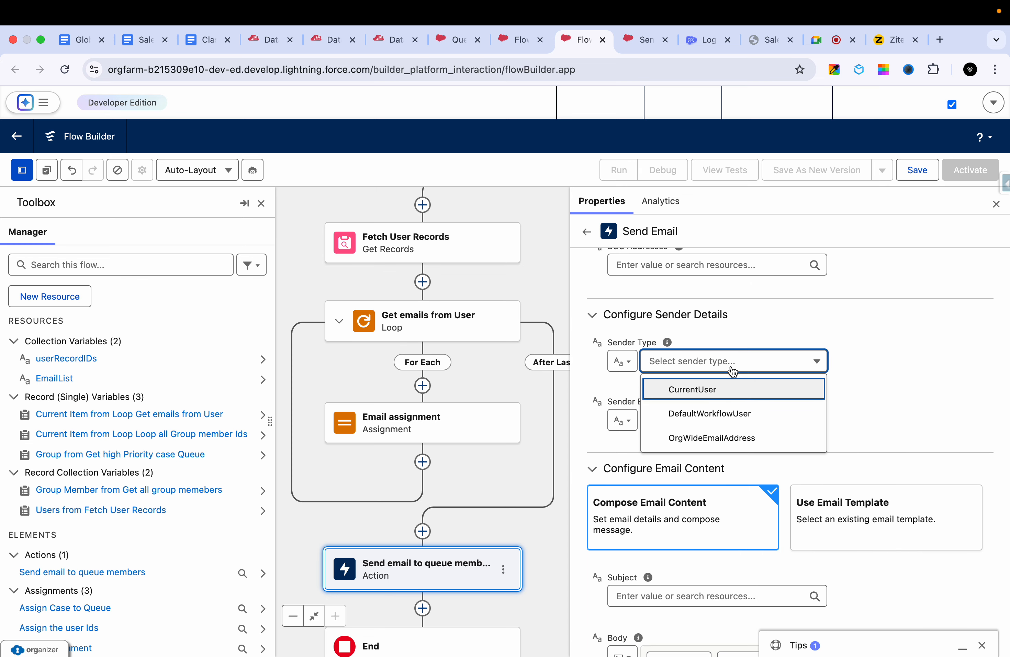
click(712, 388)
scroll(864, 386, down, 1)
scroll(864, 383, down, 2)
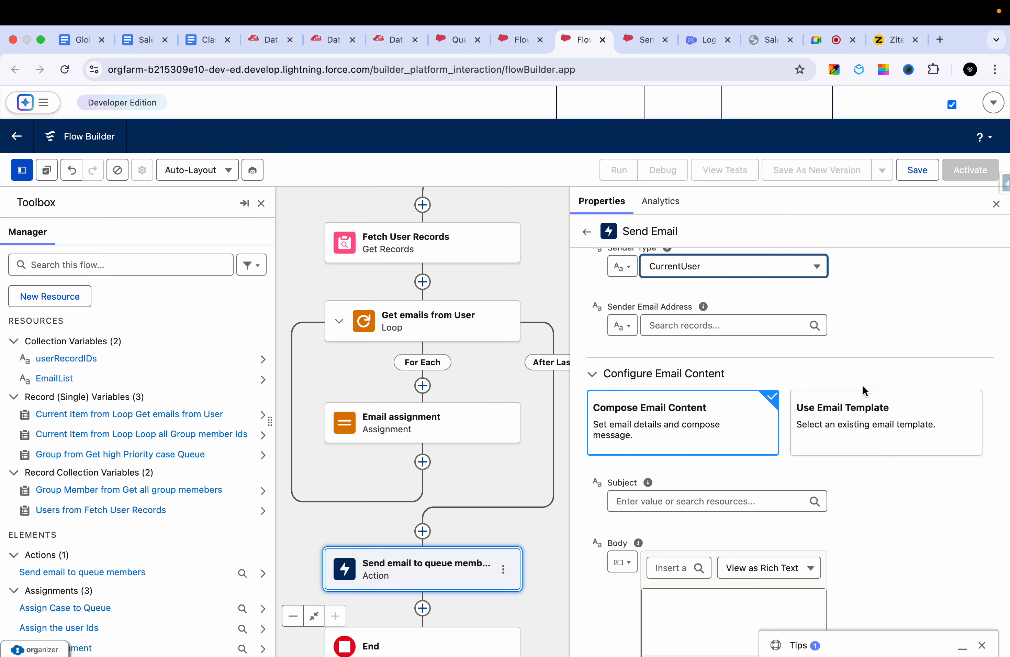
- Start a new resource of type Text Template from the email's Subject field
scroll(862, 385, down, 4)
click(734, 337)
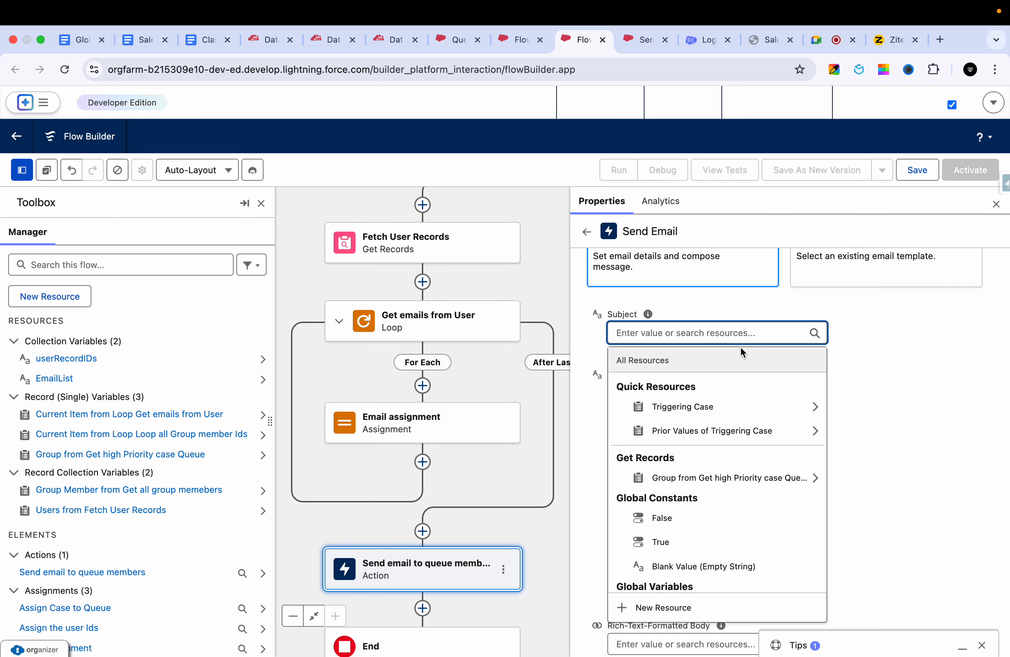
click(890, 409)
click(710, 363)
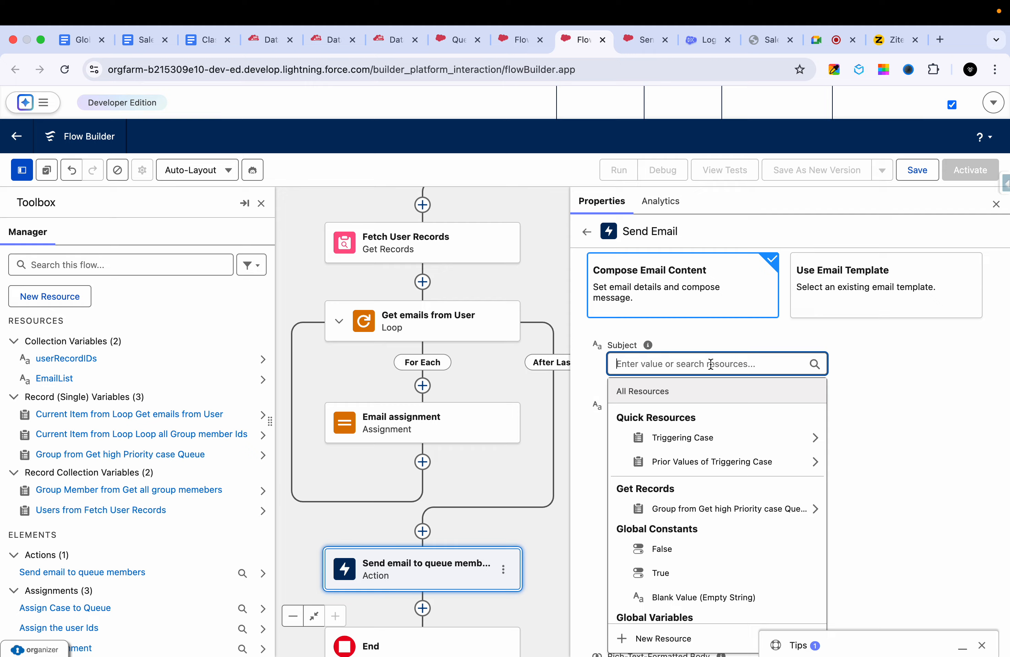
text(High)
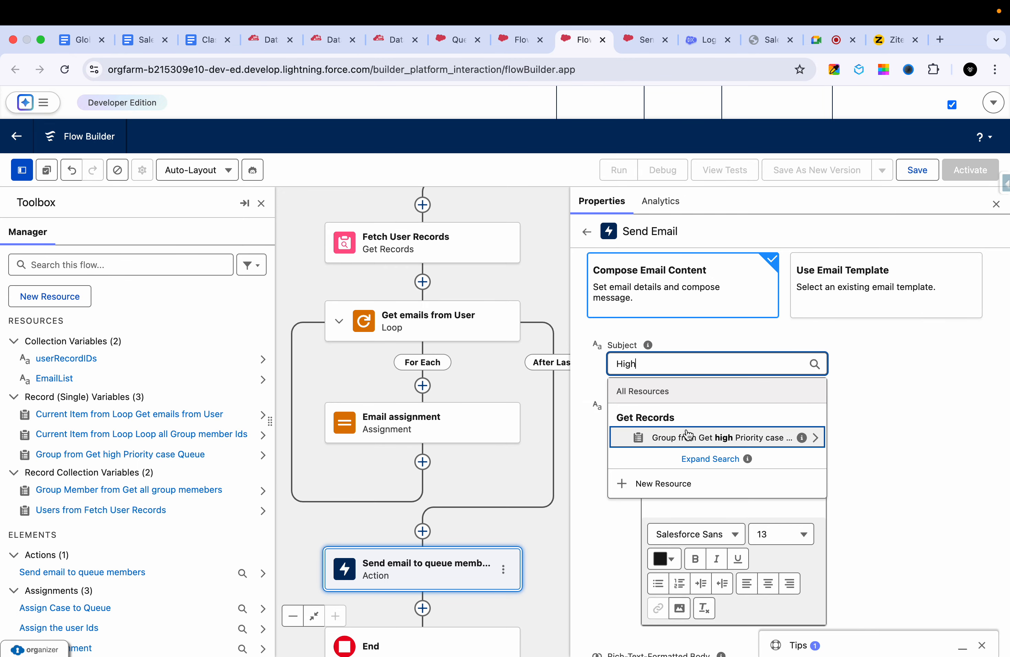
click(664, 484)
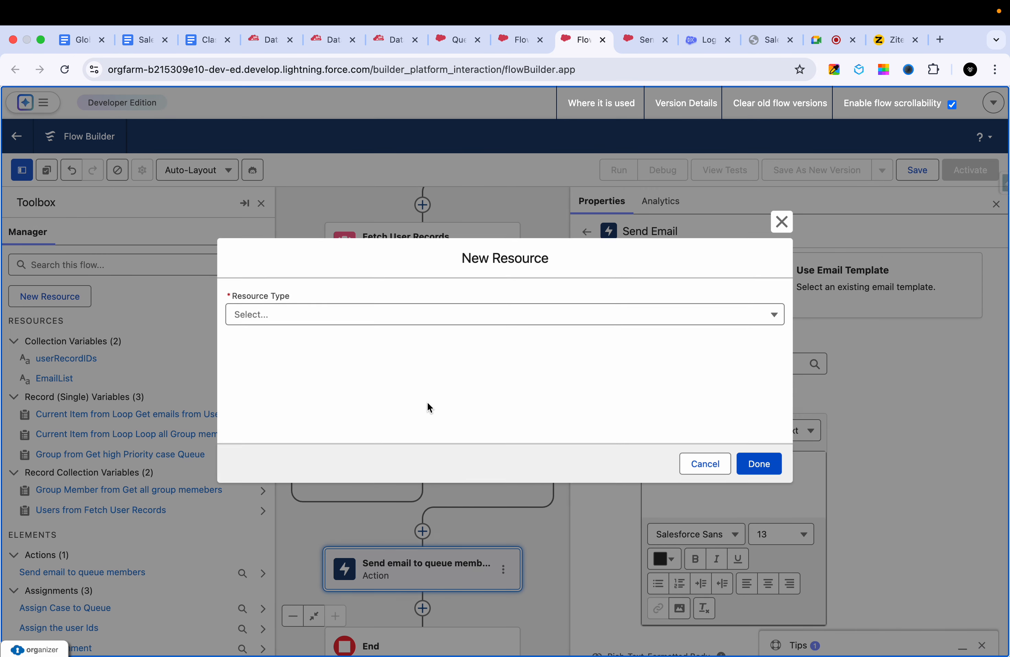
click(289, 314)
click(279, 427)
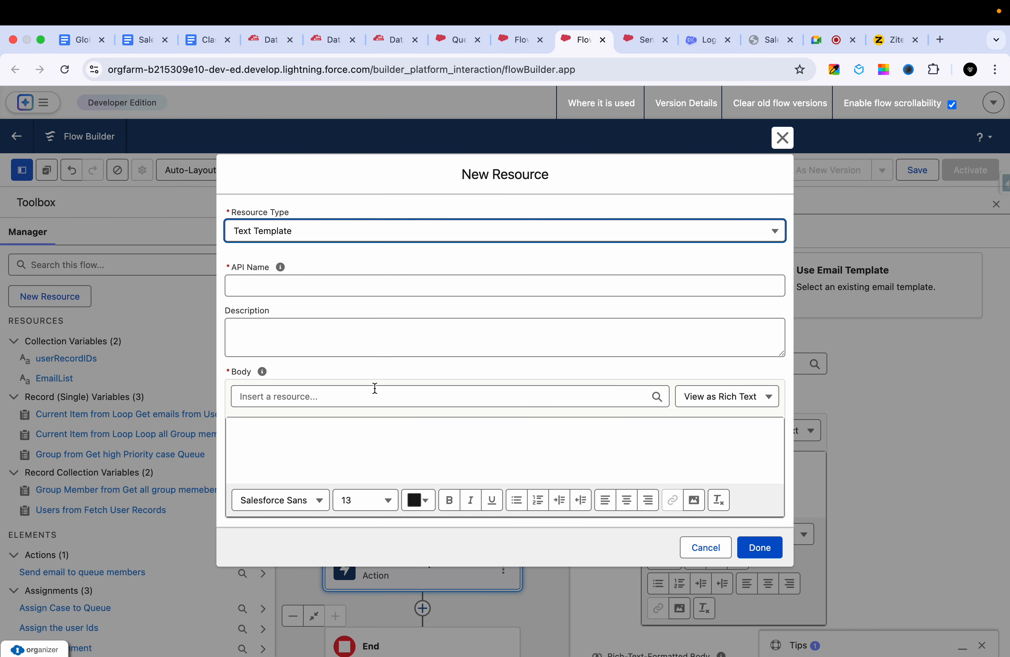
- Set the text template's API name to EmailSubject
click(304, 280)
text(S)
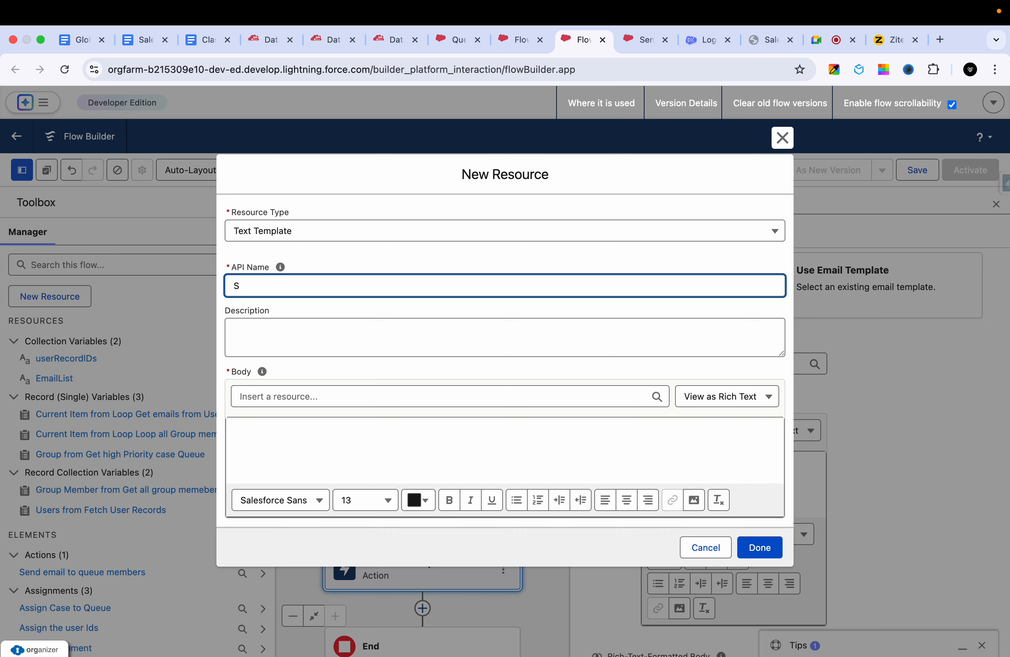
text(UEmail Subject)
click(335, 352)
- Enter "High Priority case" as the text template's body and finish creating the resource as the email subject
click(313, 422)
text(H)
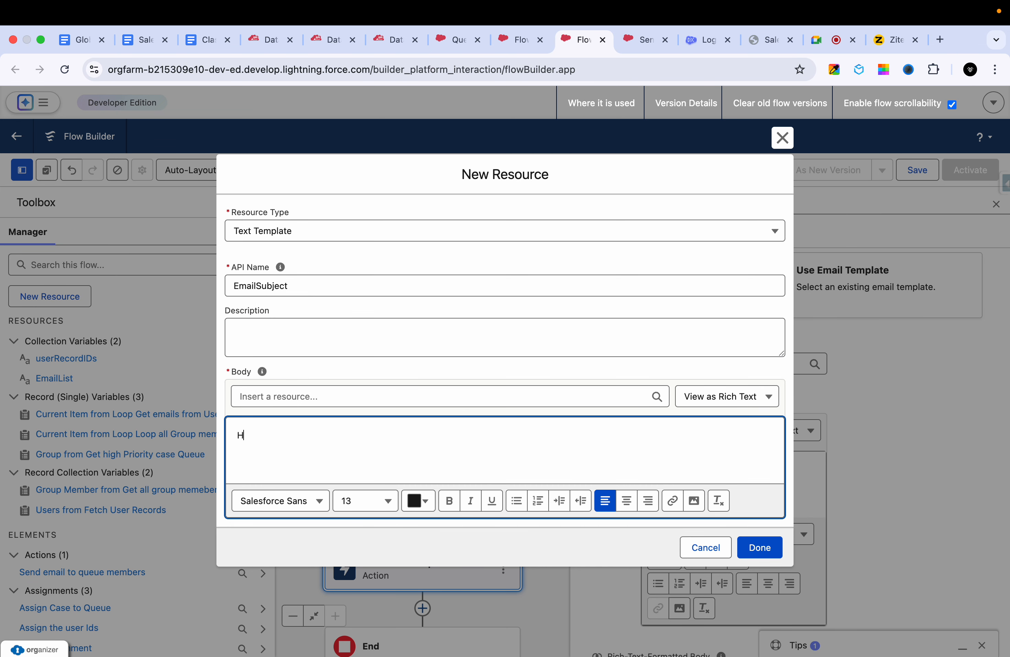
text(igh cas)
key(BackSpace)
key(BackSpace)
key(BackSpace)
text(Priority case)
click(760, 551)
- Write the email body "This case priority is changed to HIgh . Please check asap."
click(759, 469)
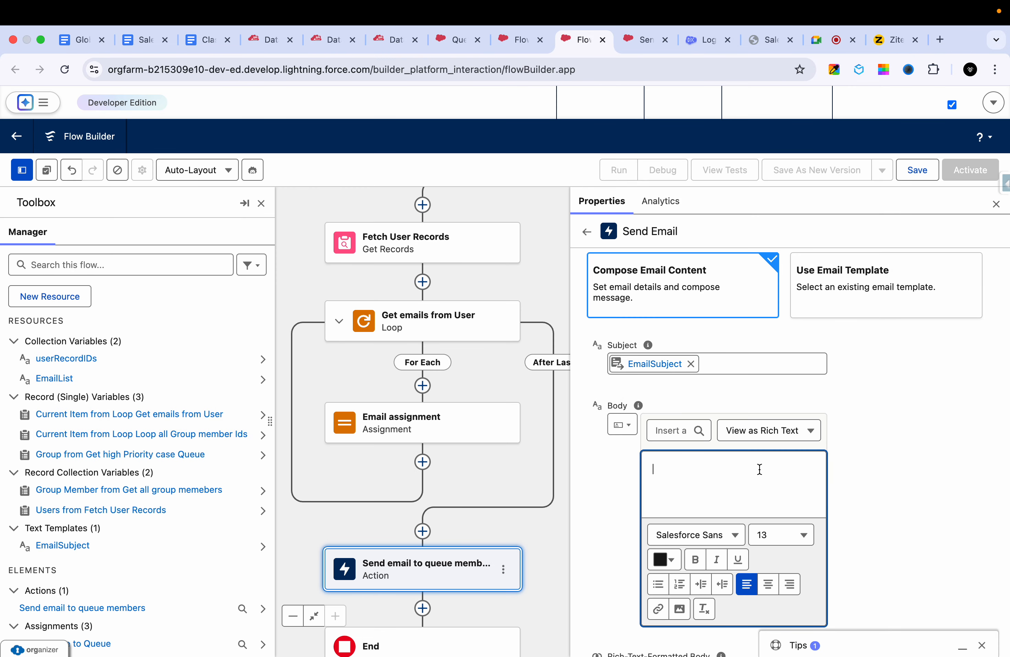
text(THis ase)
key(BackSpace)
key(BackSpace)
key(BackSpace)
text(case priority is changed to HI)
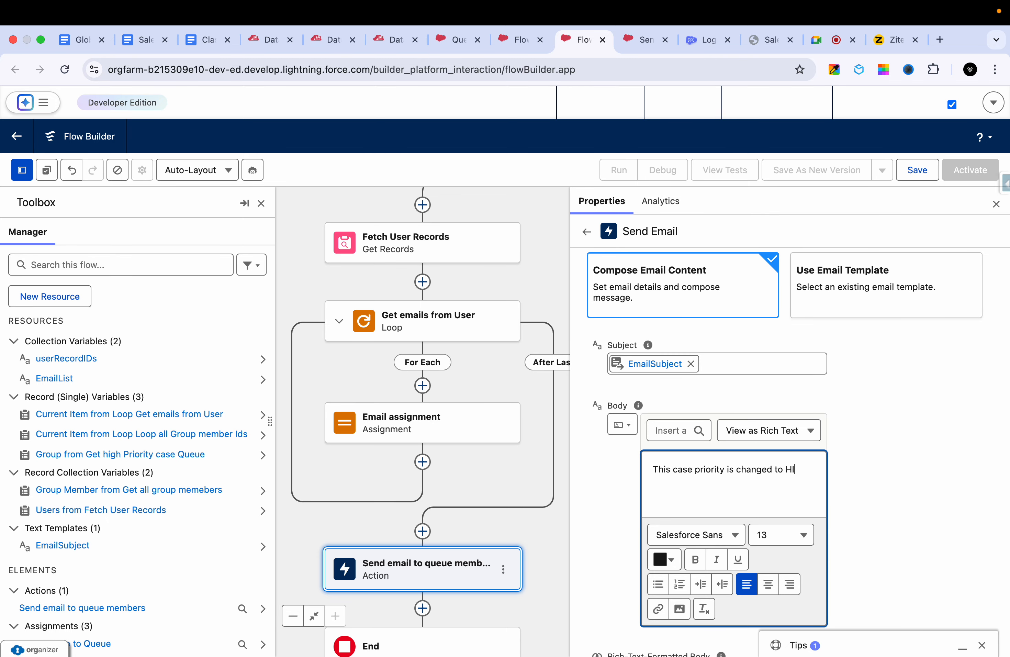
text(gh . Please check asap.)
- Save the flow with the label "Send email when case priority is high"
scroll(977, 470, down, 10)
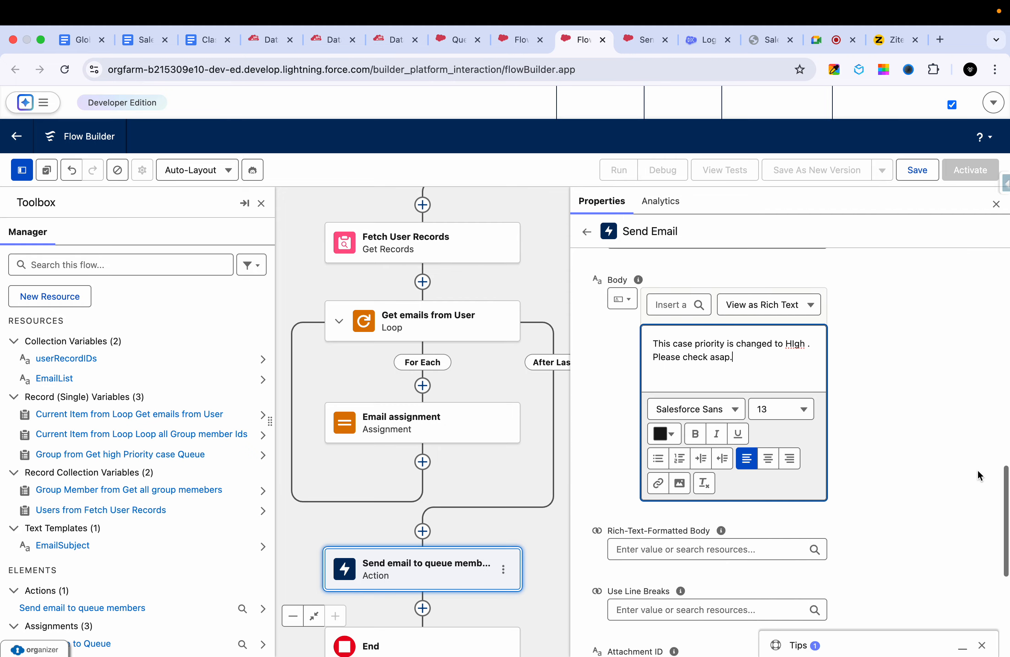
scroll(940, 361, up, 20)
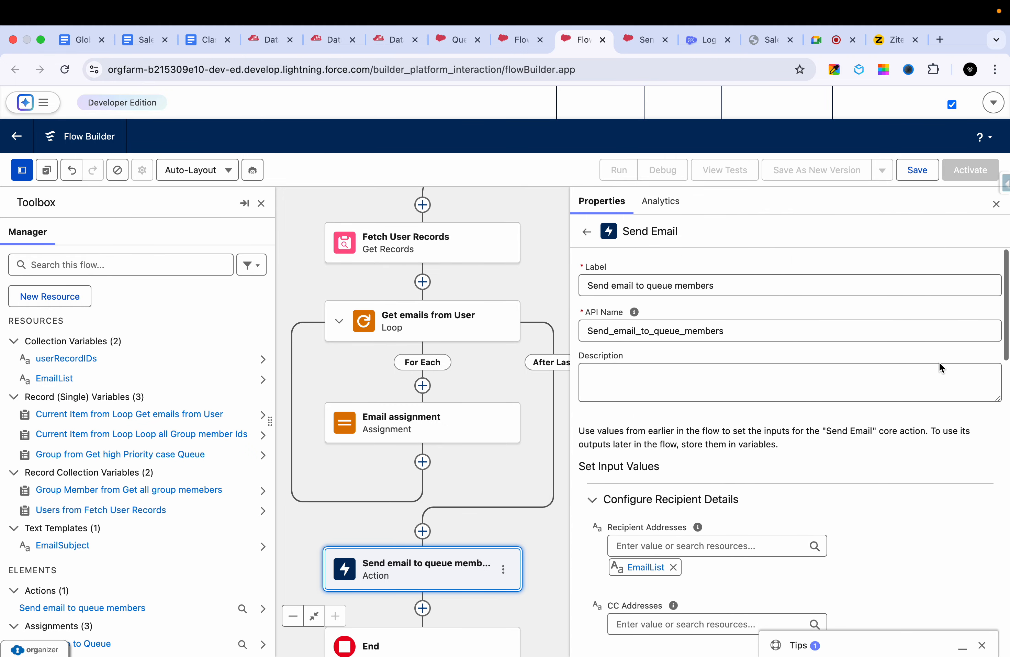
scroll(939, 361, down, 18)
click(921, 171)
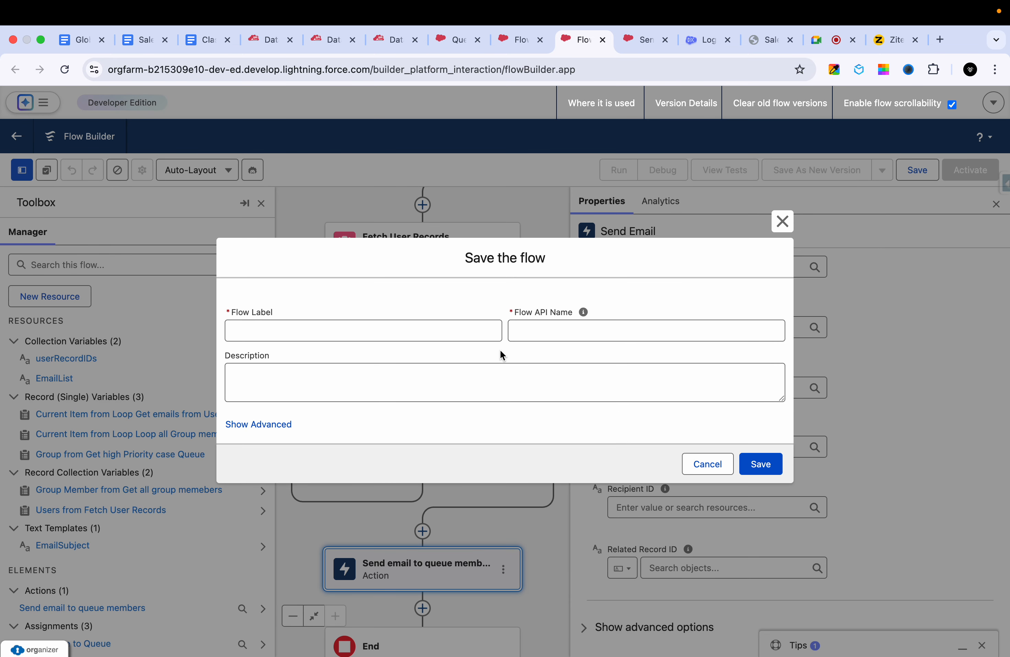
click(443, 320)
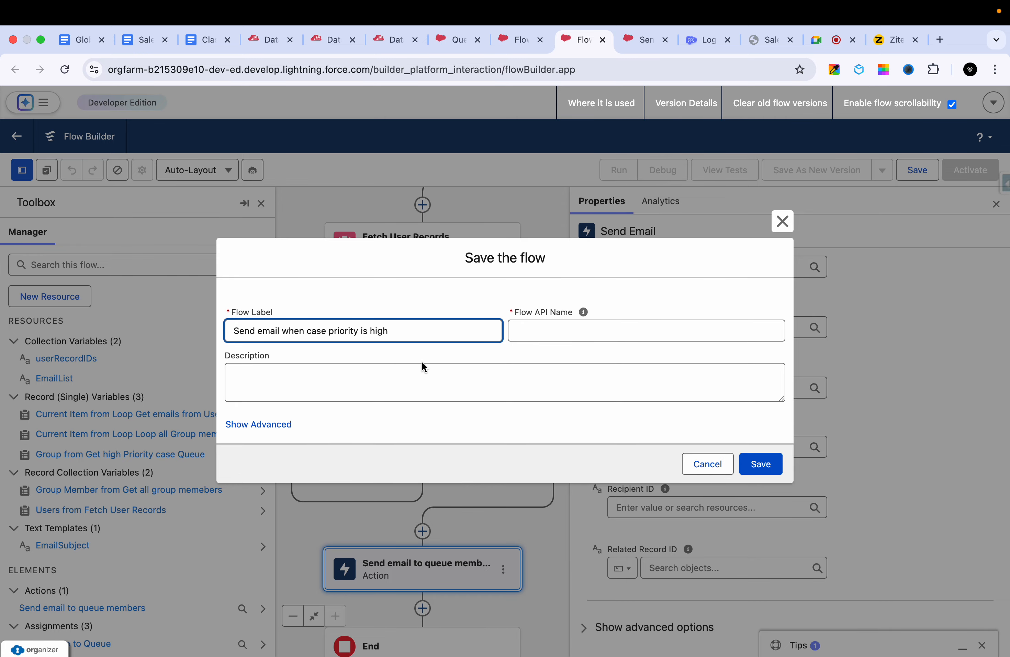
click(415, 383)
click(761, 465)
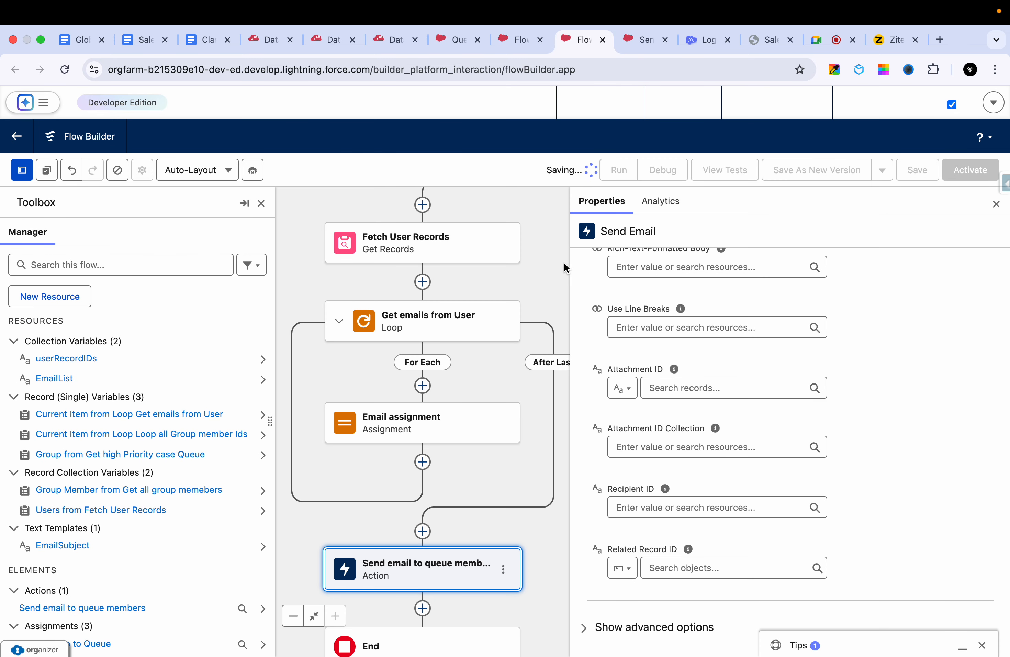
- Set up a debug run as if the record is updated, with the electrical wiring installation guidance case as triggering record
click(663, 171)
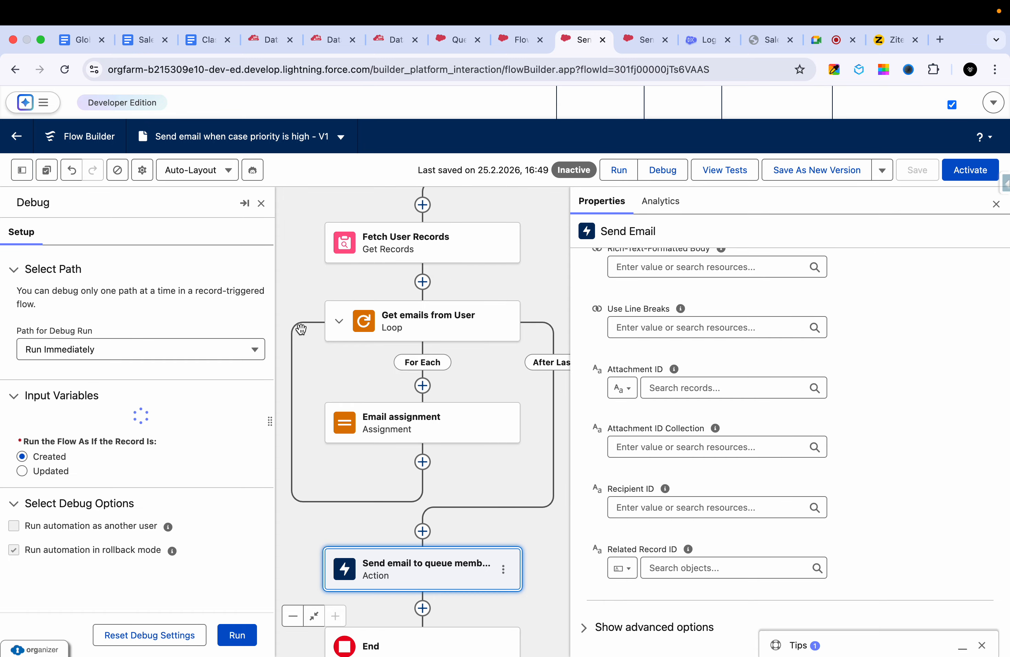
scroll(159, 366, down, 3)
click(53, 405)
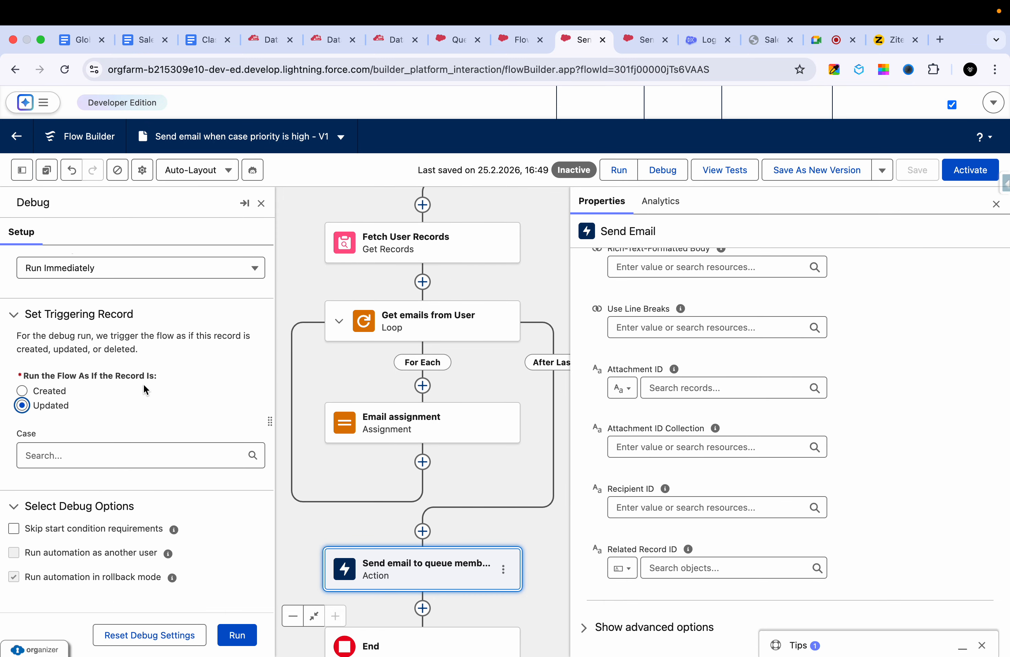
click(83, 460)
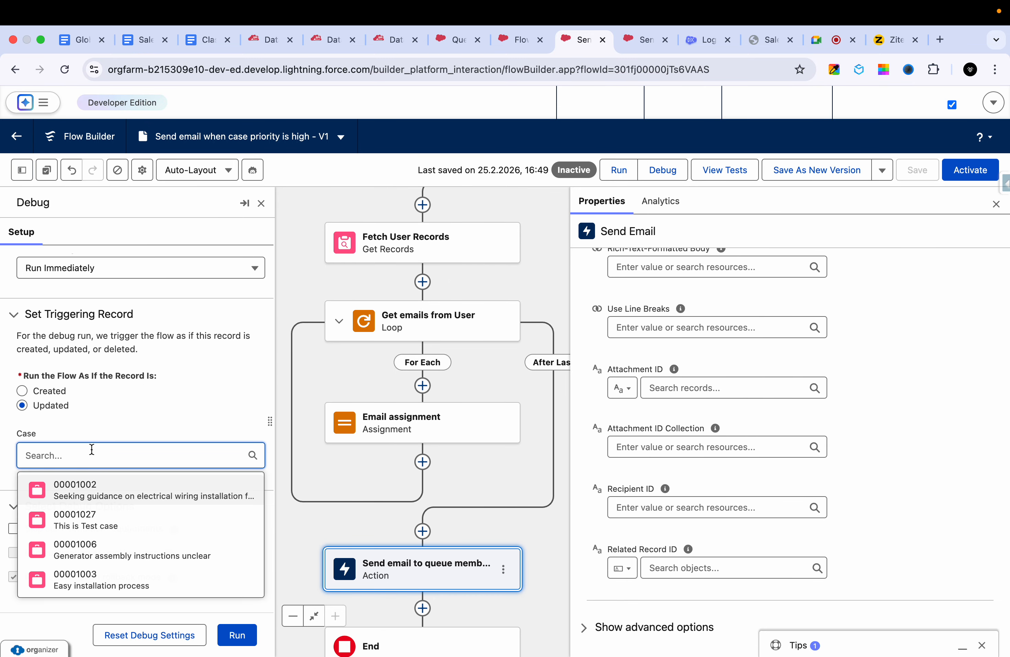
click(86, 489)
scroll(144, 390, down, 2)
click(107, 477)
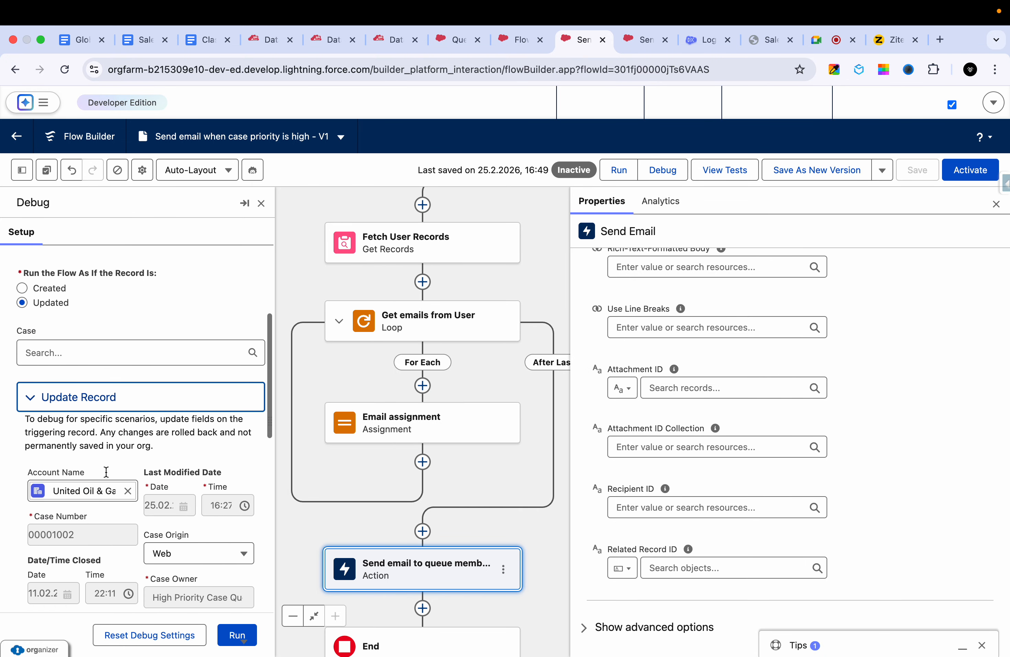
- Run the debug with the triggering case's priority set to Medium and check the flow path on the canvas
scroll(122, 444, down, 6)
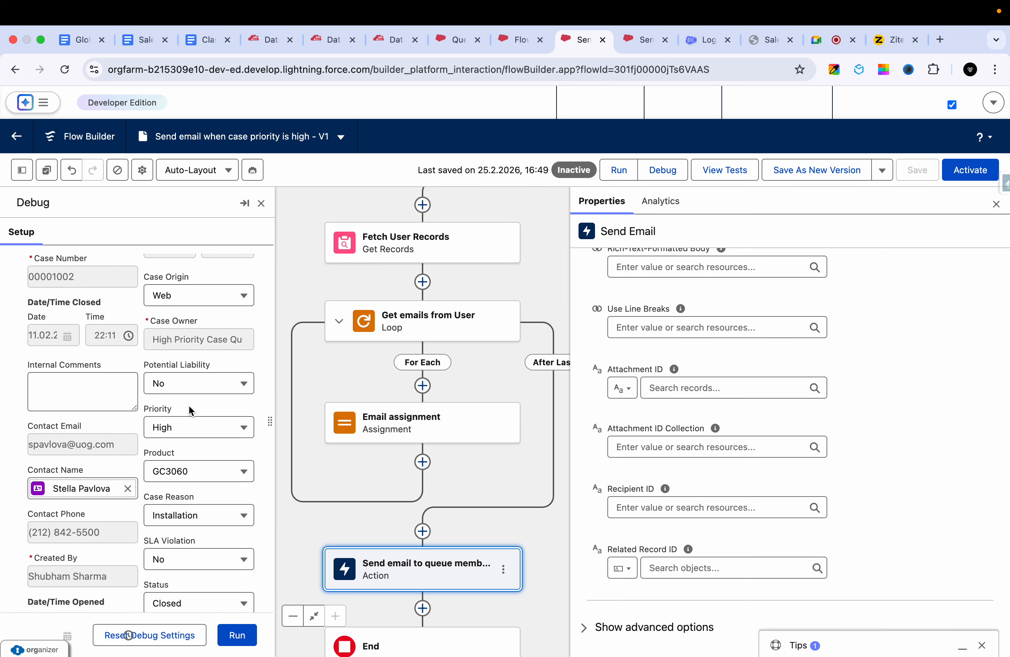
click(174, 437)
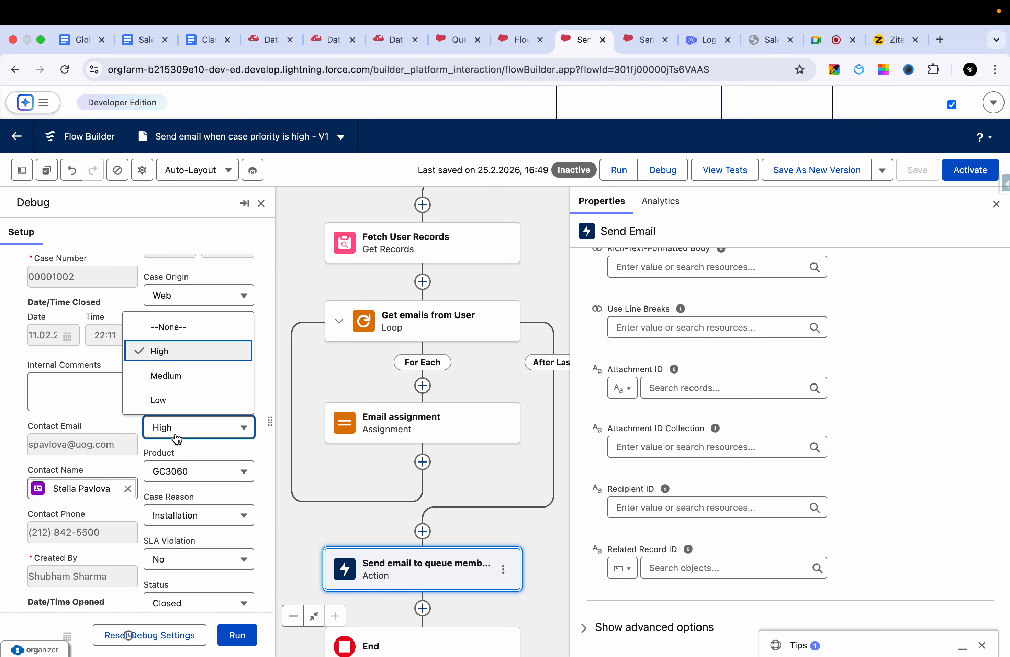
click(182, 383)
scroll(156, 447, down, 5)
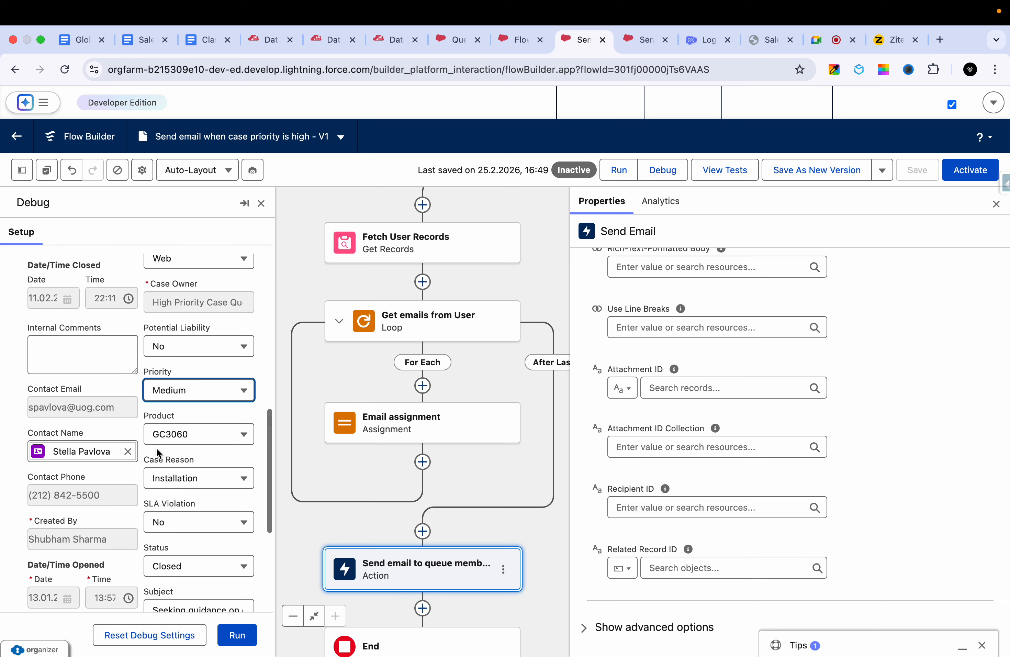
click(235, 634)
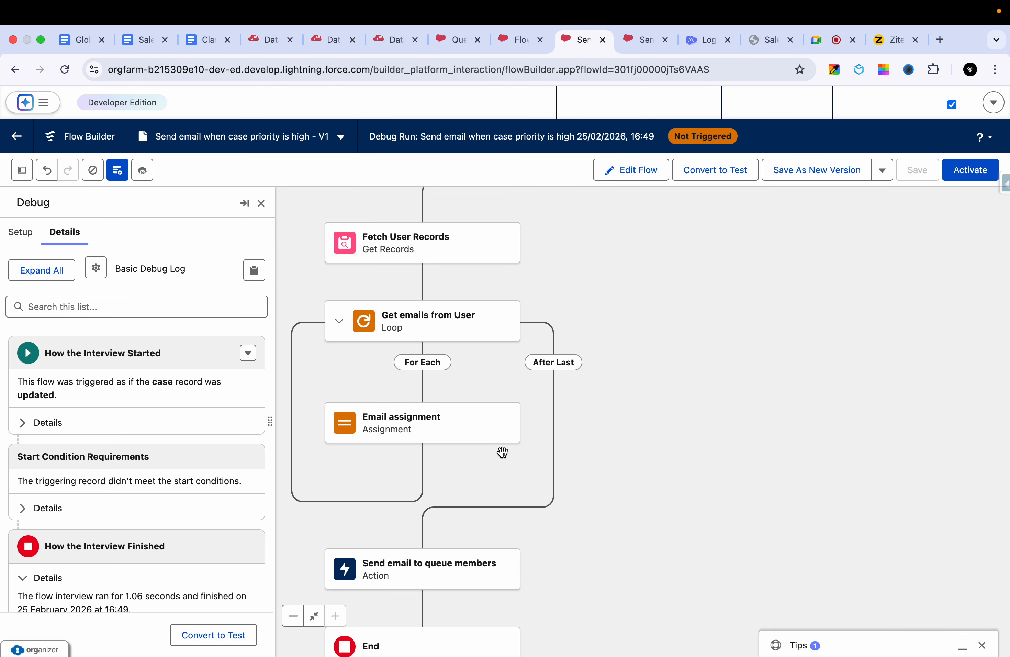
drag(627, 324, 747, 426)
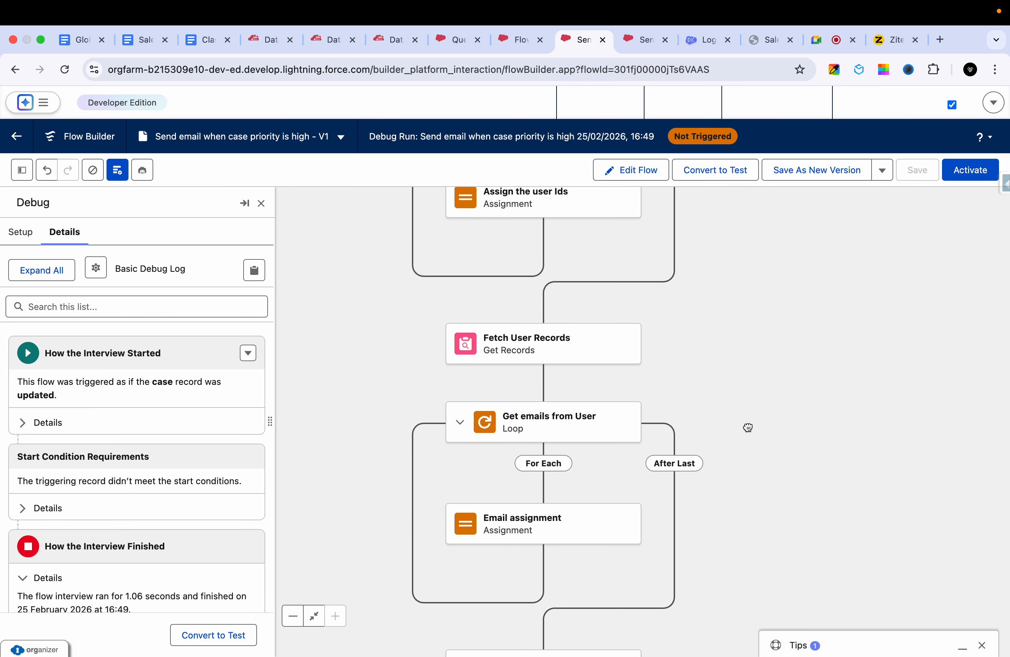
drag(757, 279, 772, 520)
scroll(773, 521, up, 6)
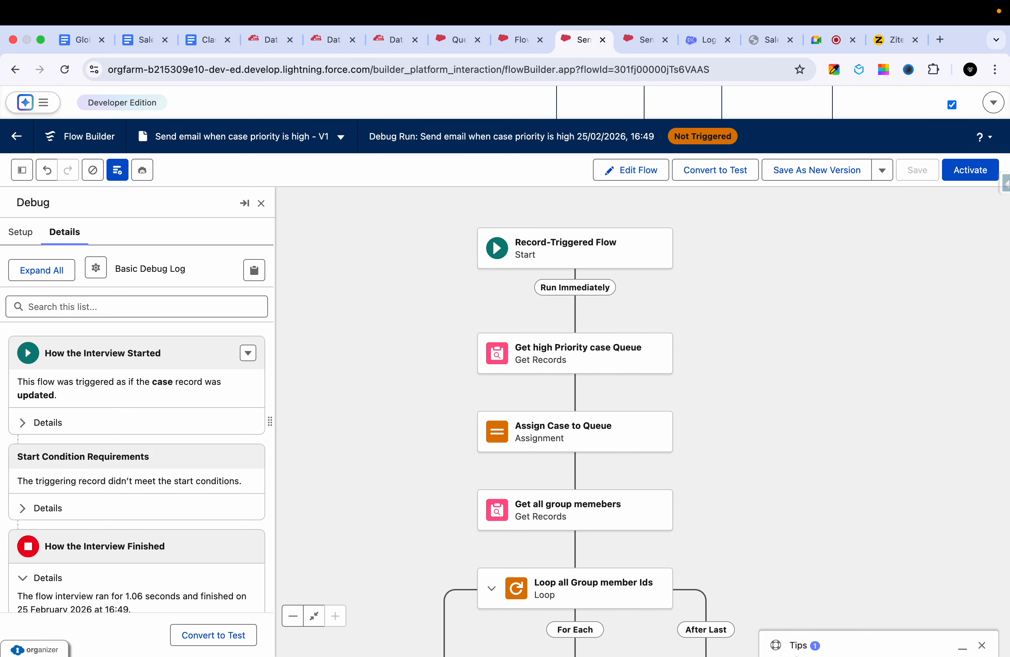
scroll(774, 523, down, 3)
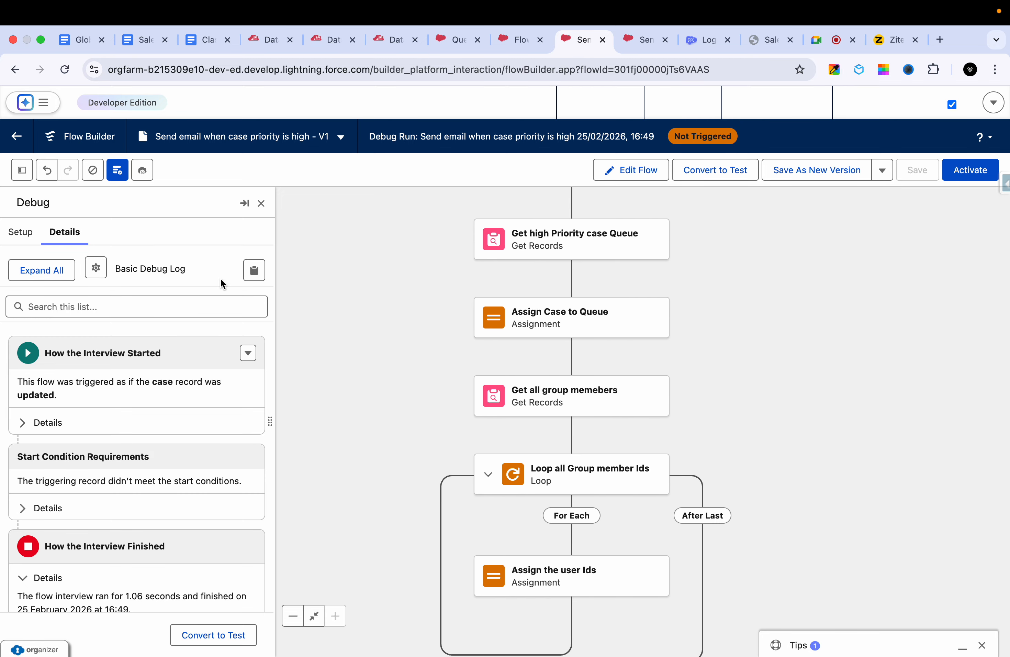
- Return to editing the flow and rerun the debug with the triggering case's priority set to High
click(628, 170)
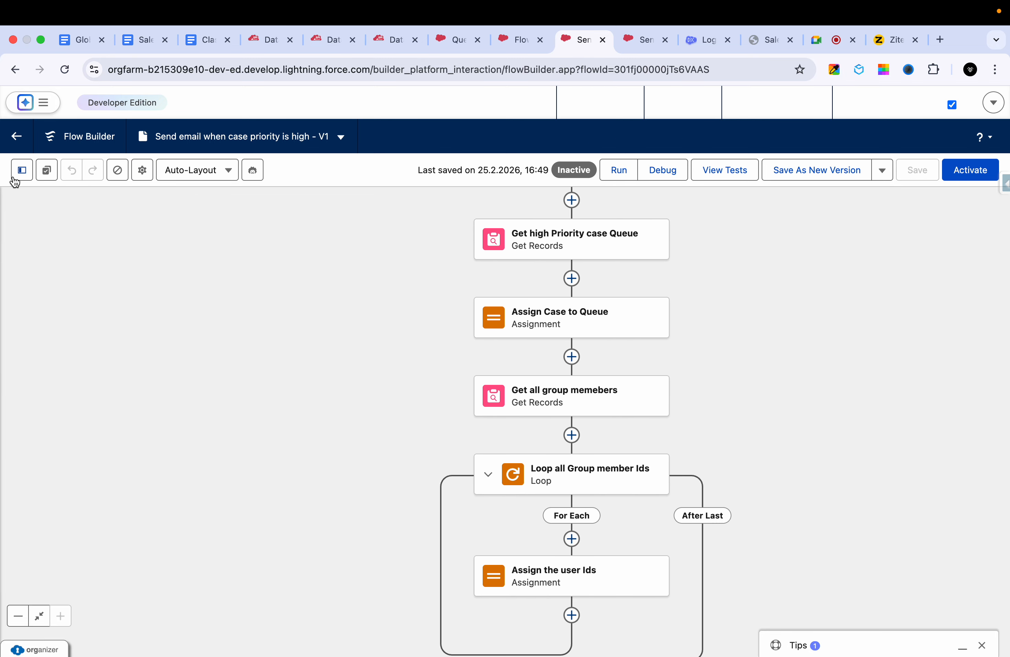
click(21, 171)
click(661, 170)
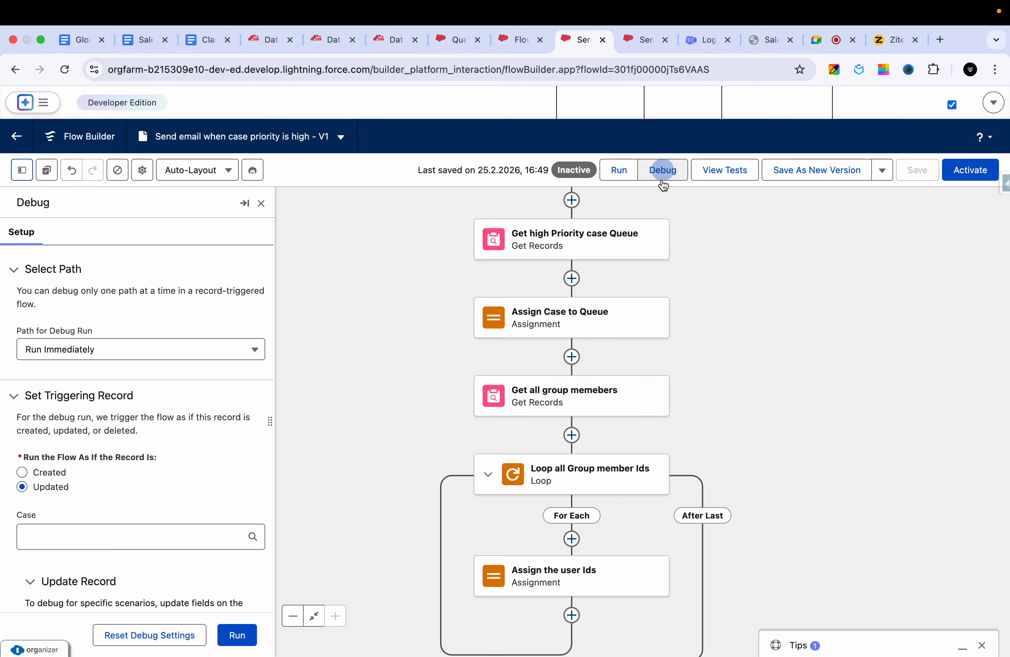
scroll(150, 513, down, 10)
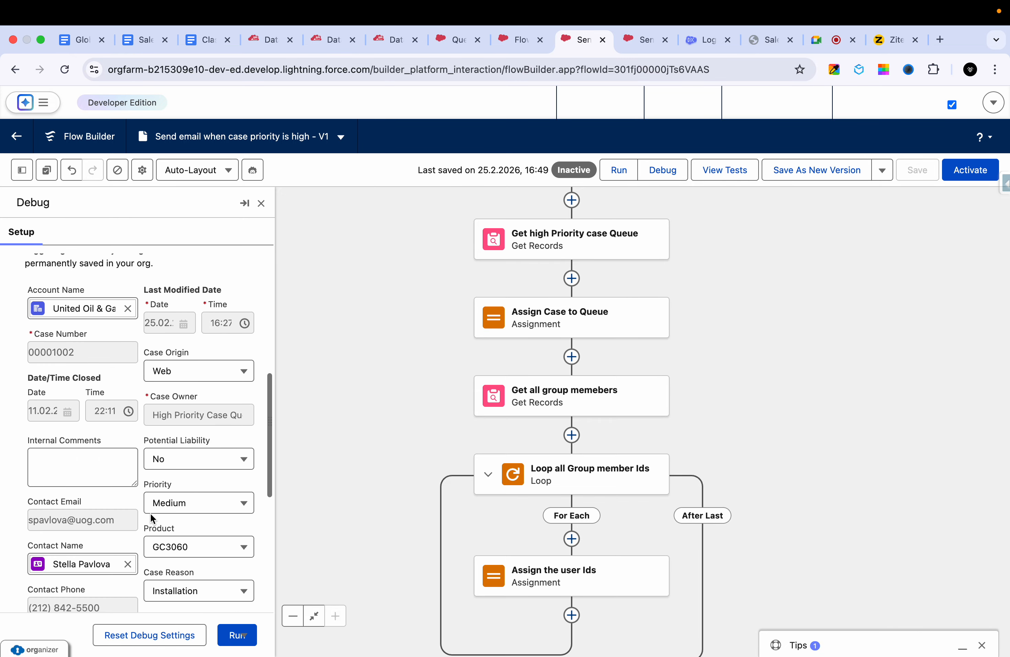
click(173, 496)
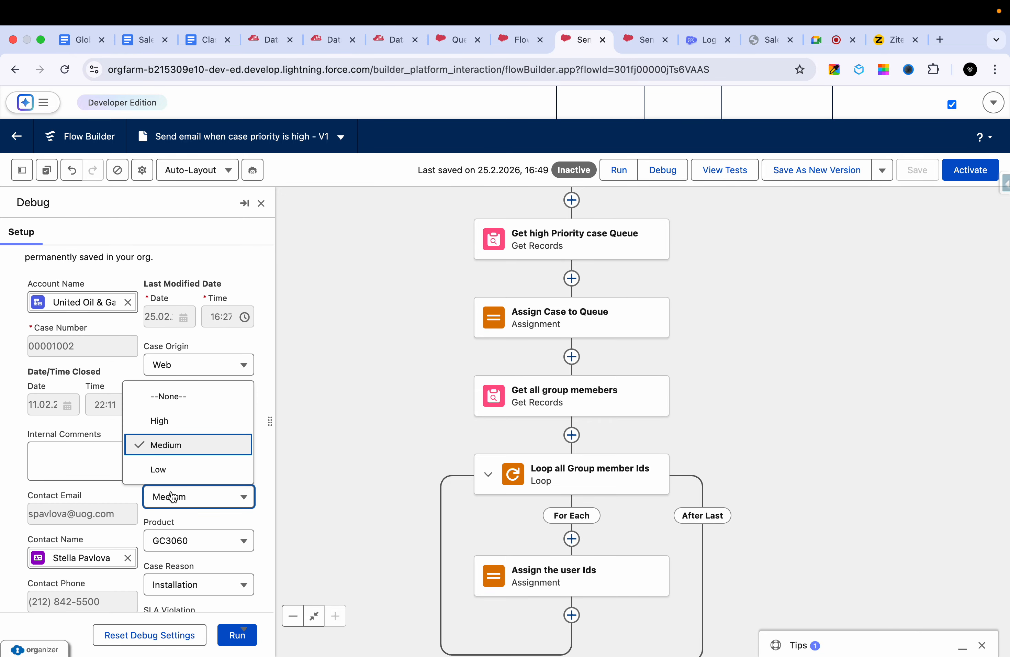
click(169, 420)
scroll(145, 469, down, 10)
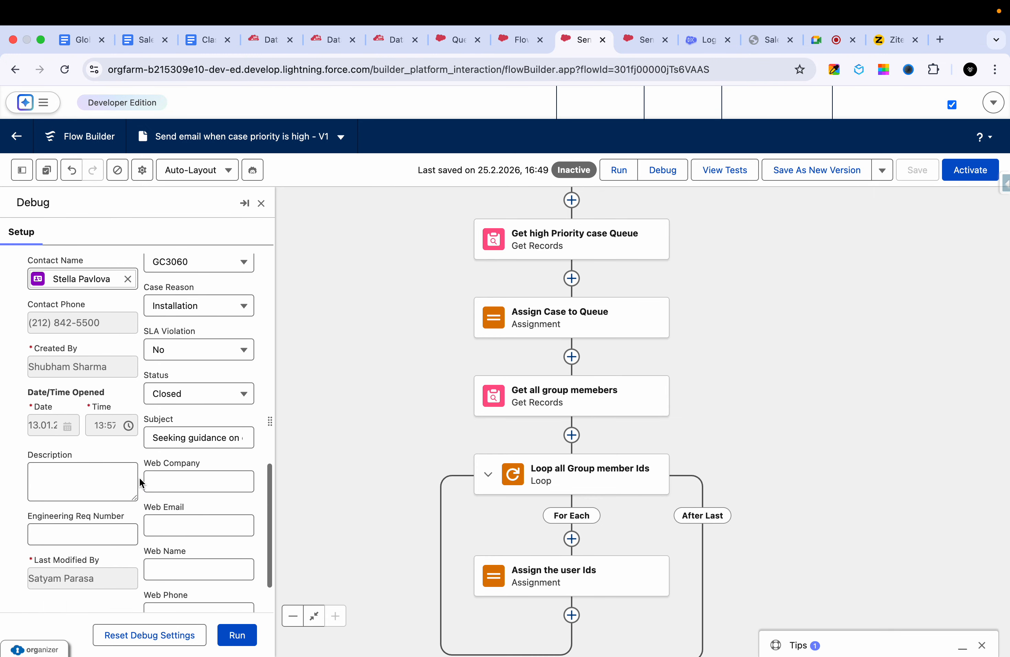
click(230, 627)
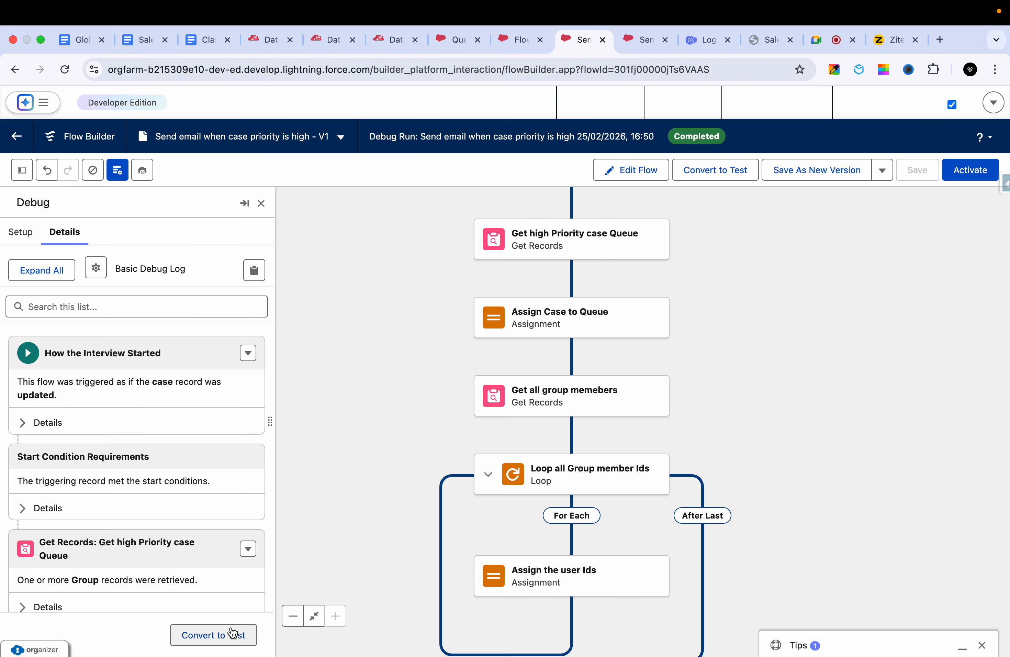
- Trace the executed path of the debug run on the canvas from Start to End
scroll(399, 413, up, 5)
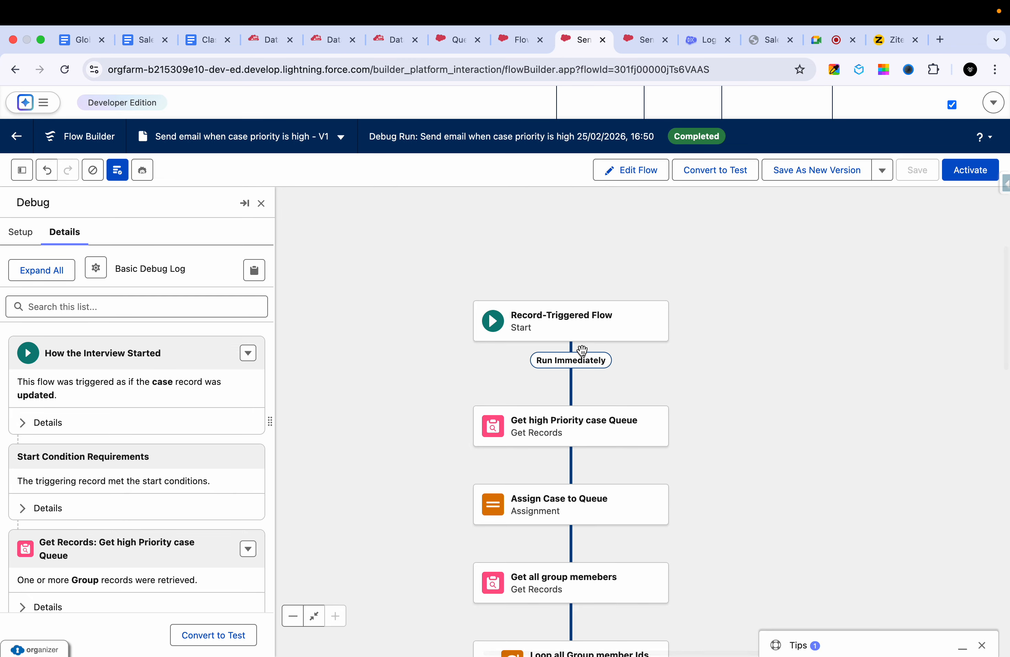
scroll(733, 431, down, 4)
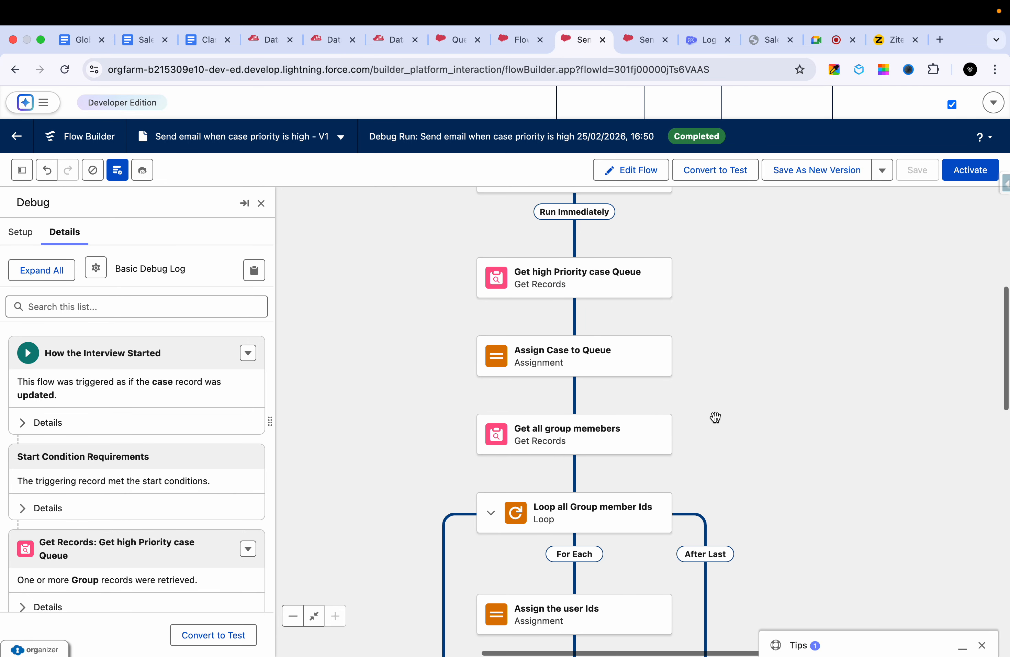
scroll(721, 323, down, 2)
scroll(767, 307, down, 3)
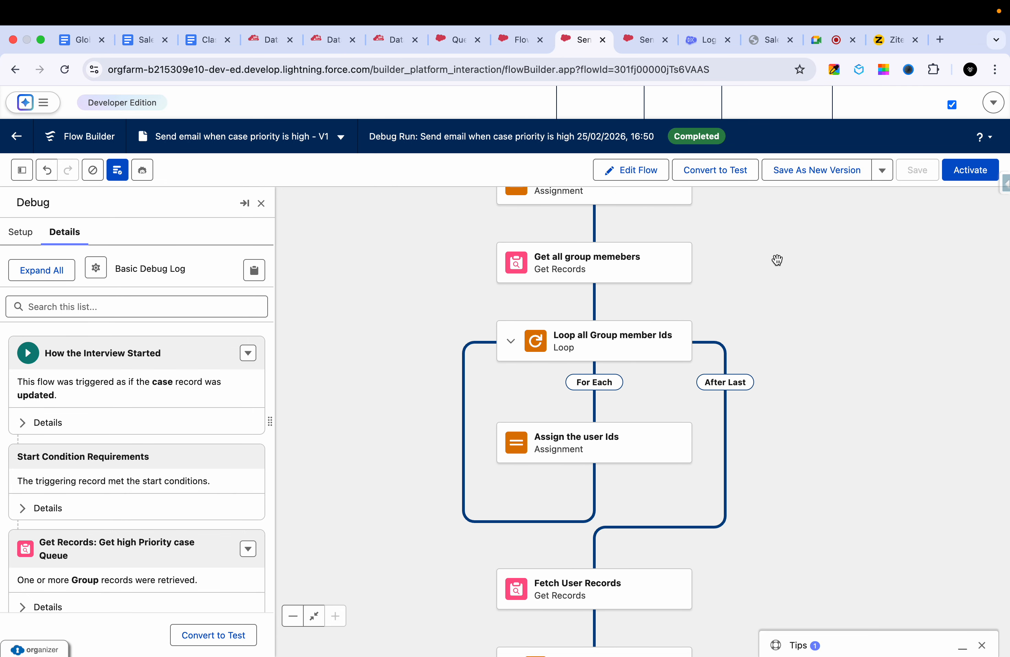
scroll(766, 334, down, 5)
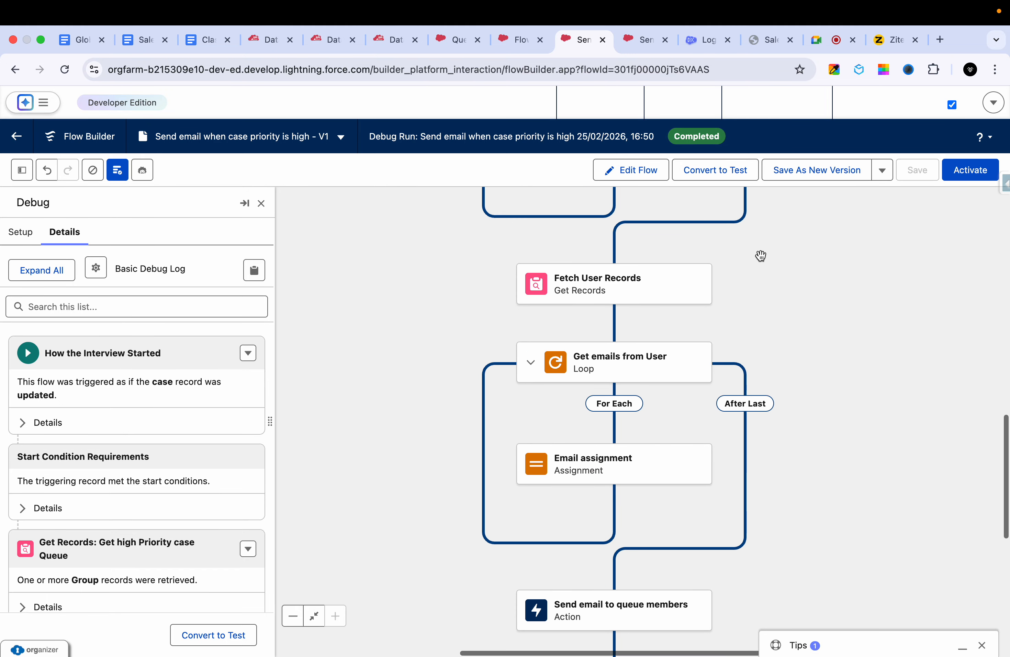
scroll(776, 384, down, 3)
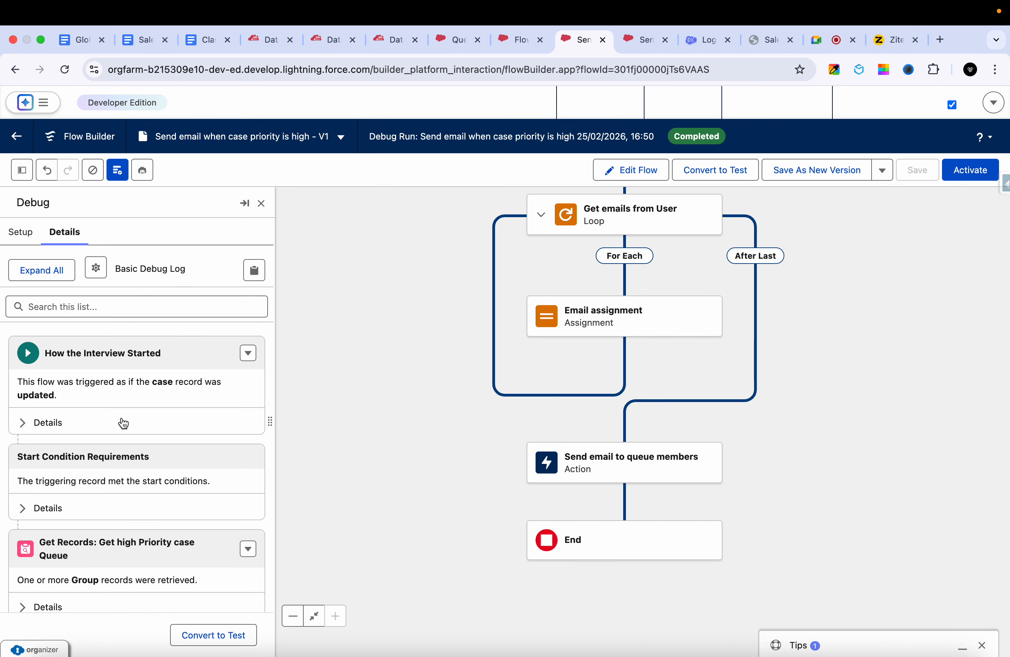
- Examine the debug details for the interview start, start condition requirements and Get high Priority case Queue, comparing them with the canvas
click(28, 427)
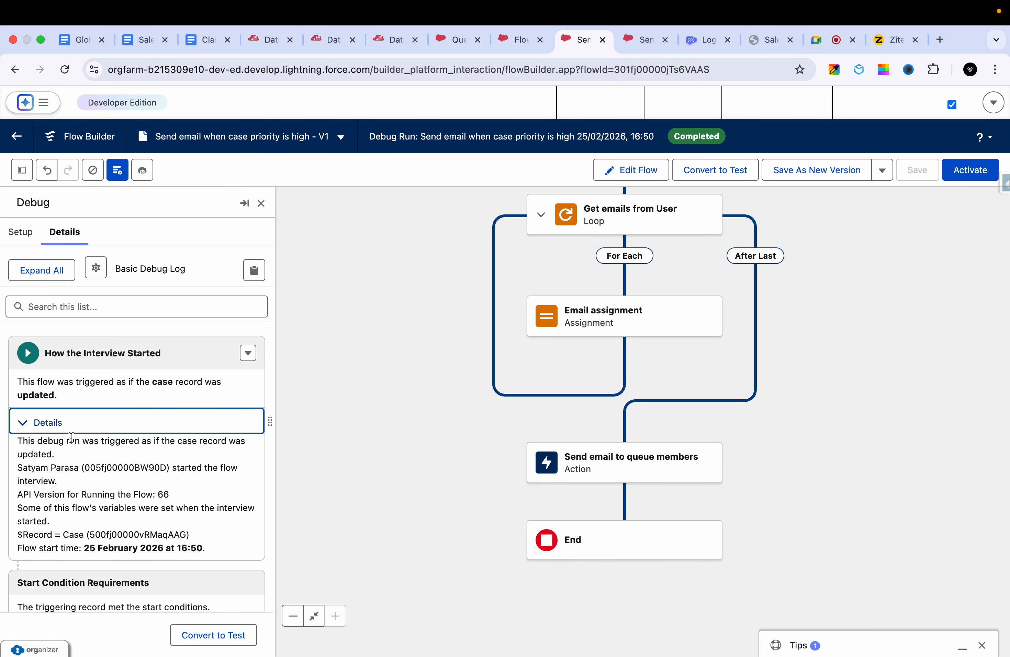
scroll(66, 472, down, 4)
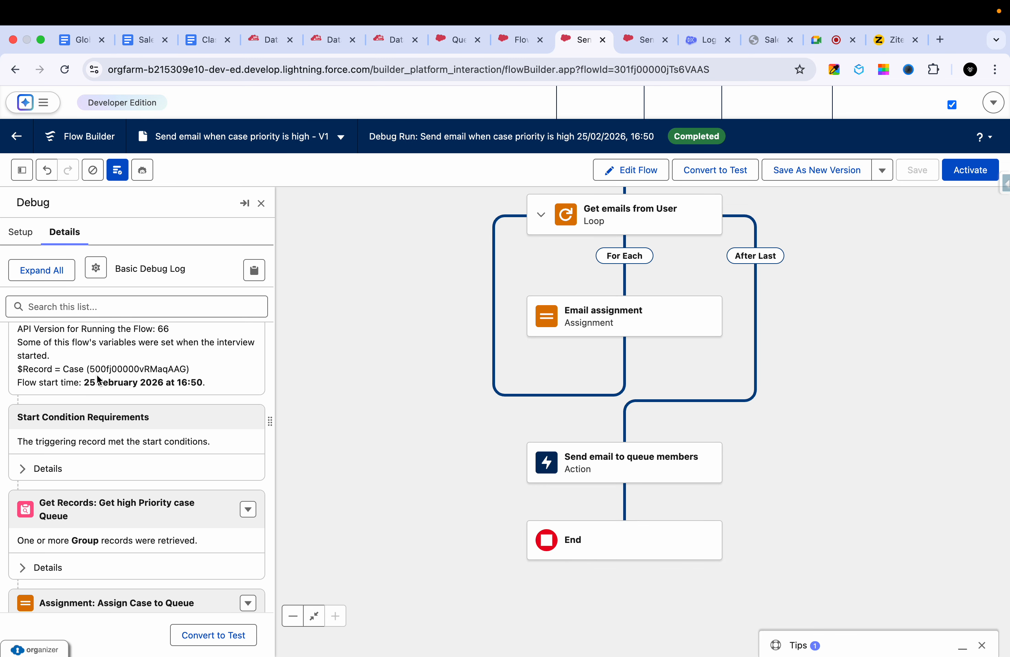
click(37, 468)
scroll(107, 478, down, 2)
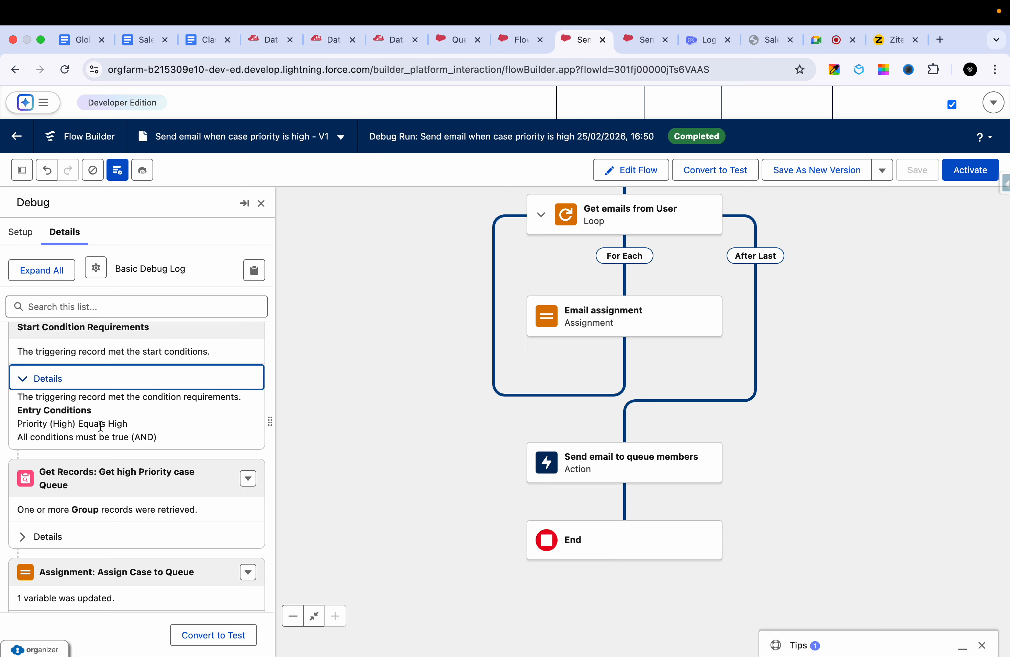
scroll(107, 428, down, 2)
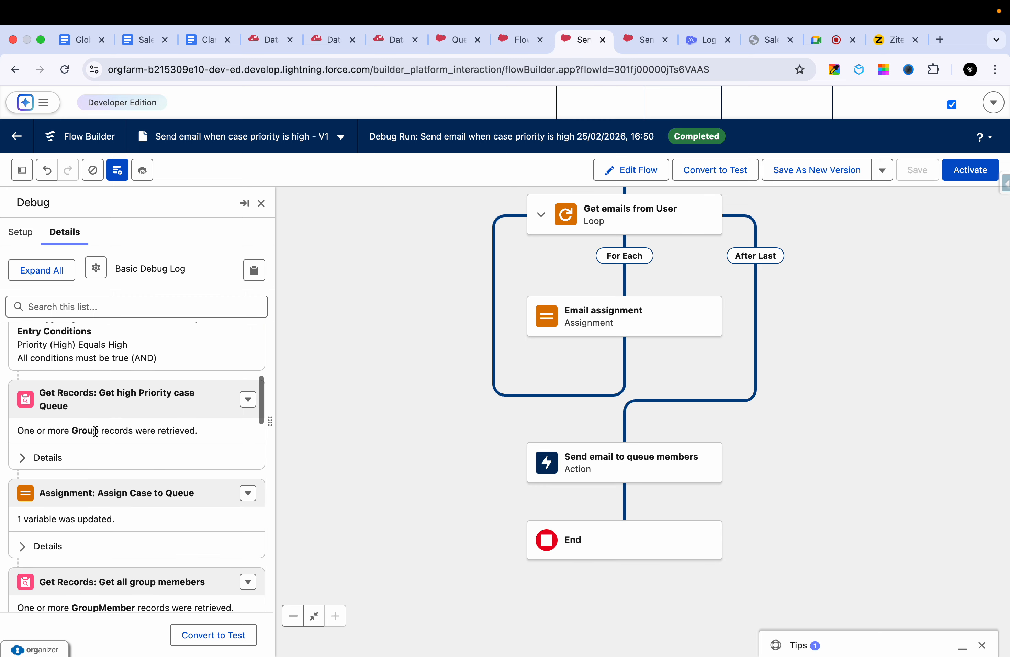
click(52, 458)
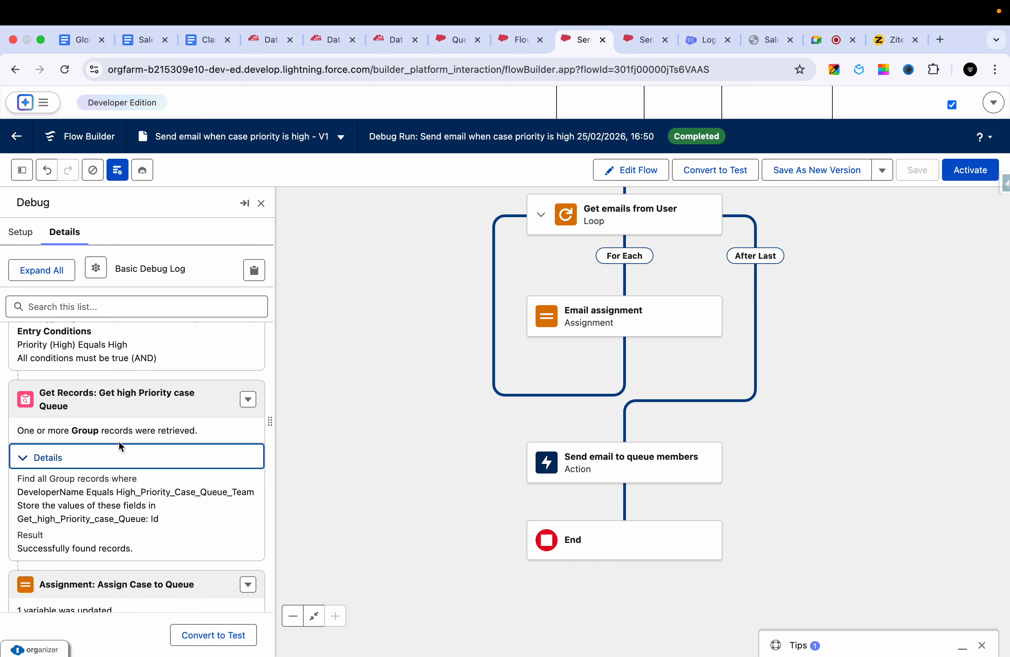
scroll(172, 435, down, 1)
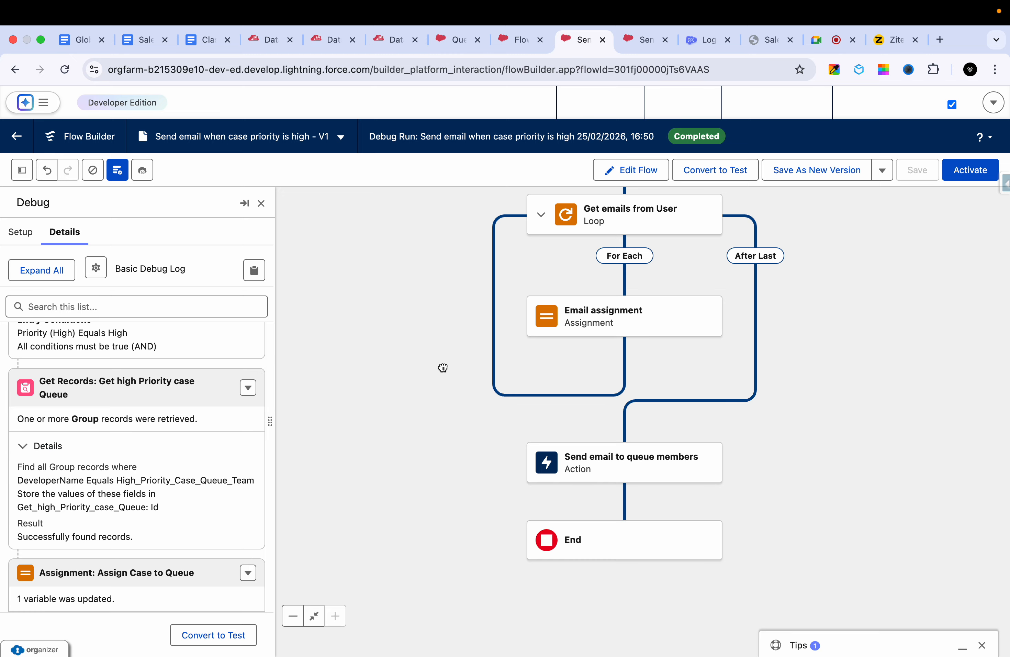
scroll(443, 367, up, 10)
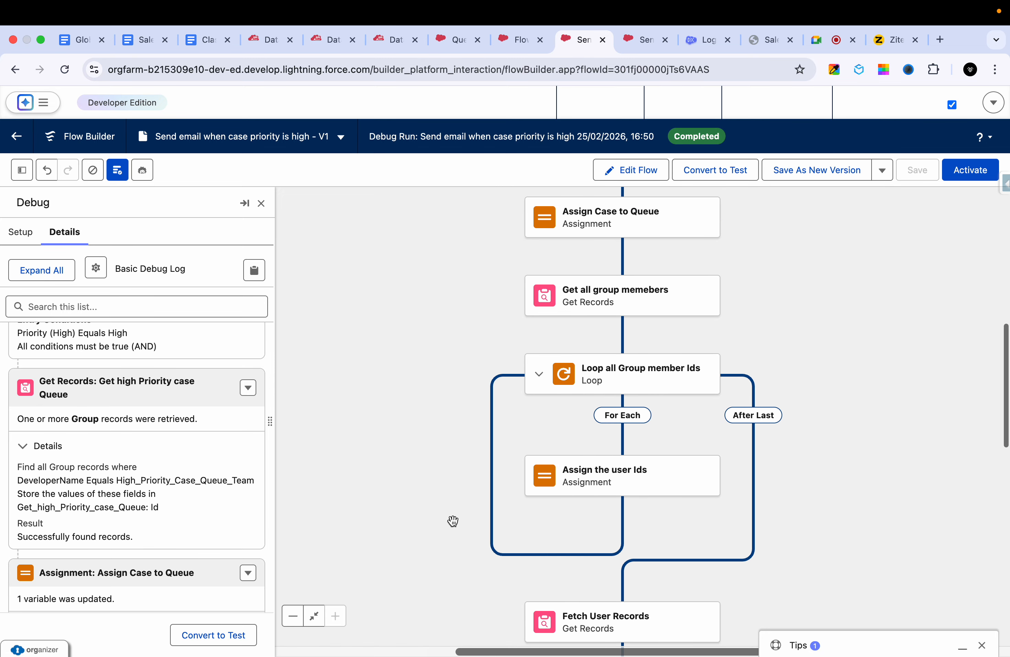
scroll(453, 520, up, 7)
scroll(500, 494, down, 4)
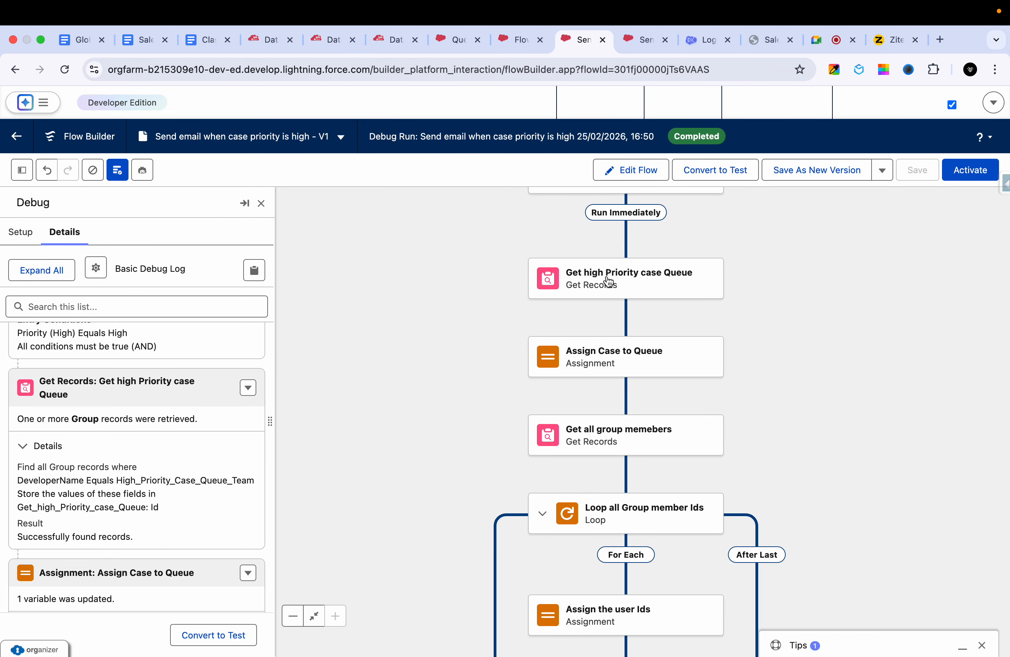
- Examine the debug details of the Assign Case to Queue assignment and the Get all group memebers lookup
scroll(135, 462, down, 2)
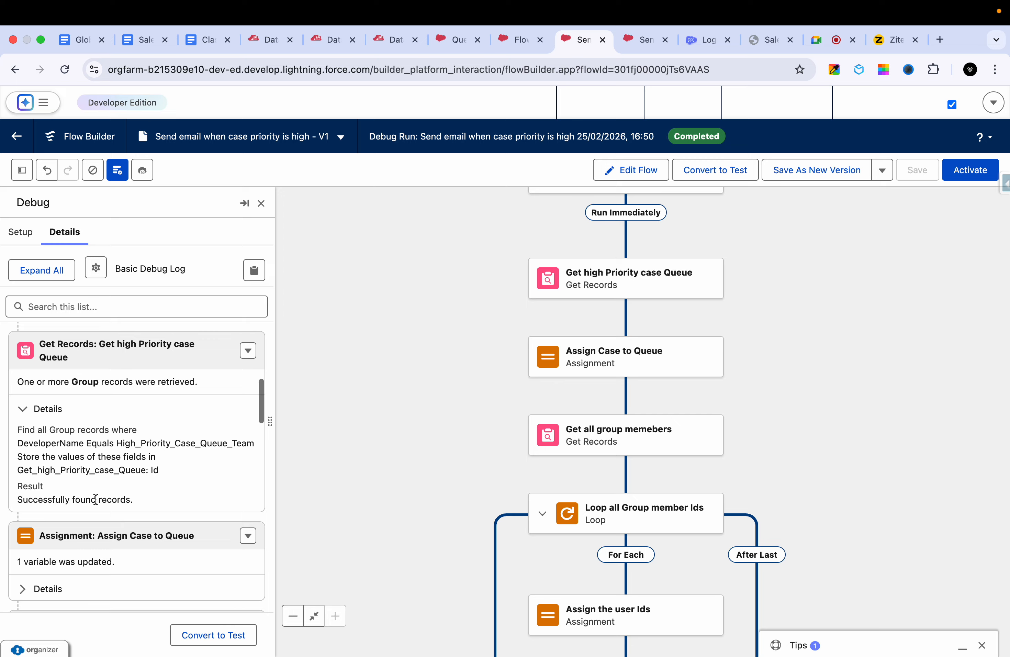
scroll(96, 499, down, 3)
click(63, 523)
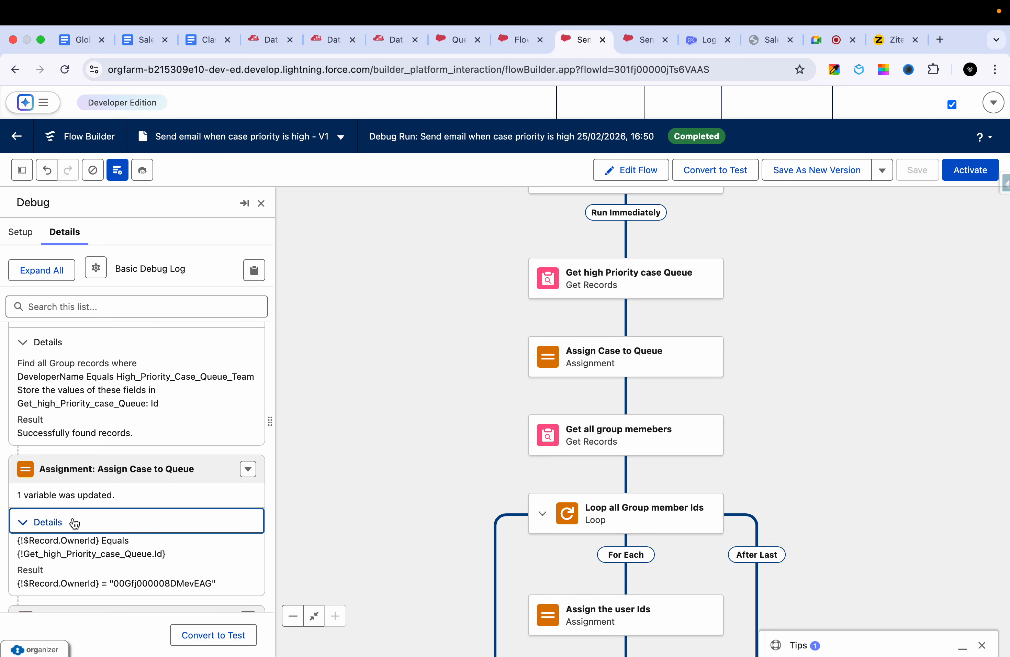
scroll(98, 508, down, 6)
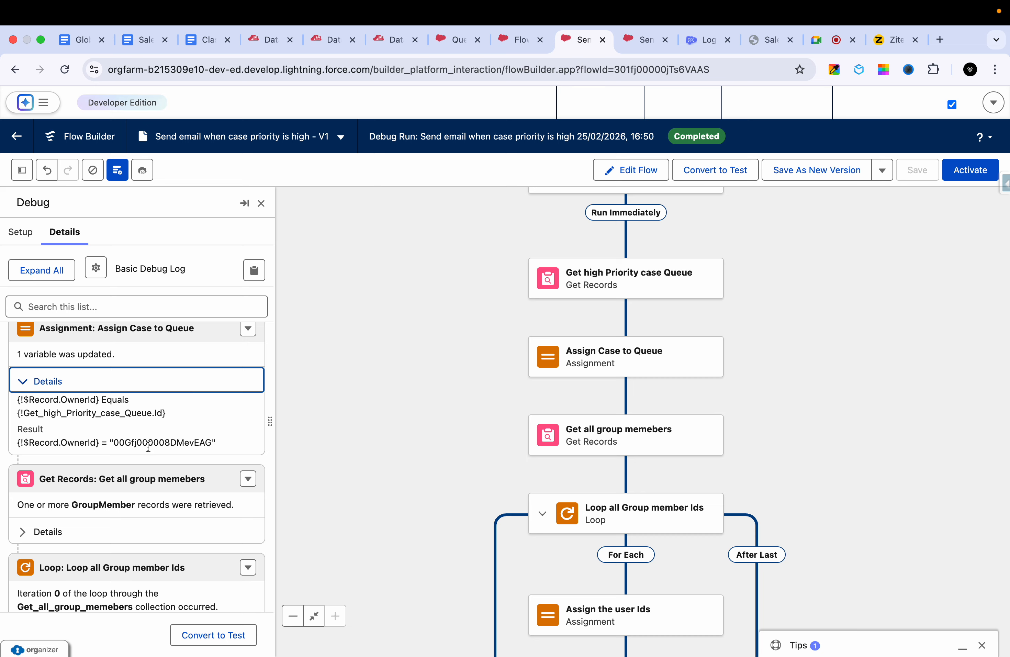
scroll(143, 440, down, 2)
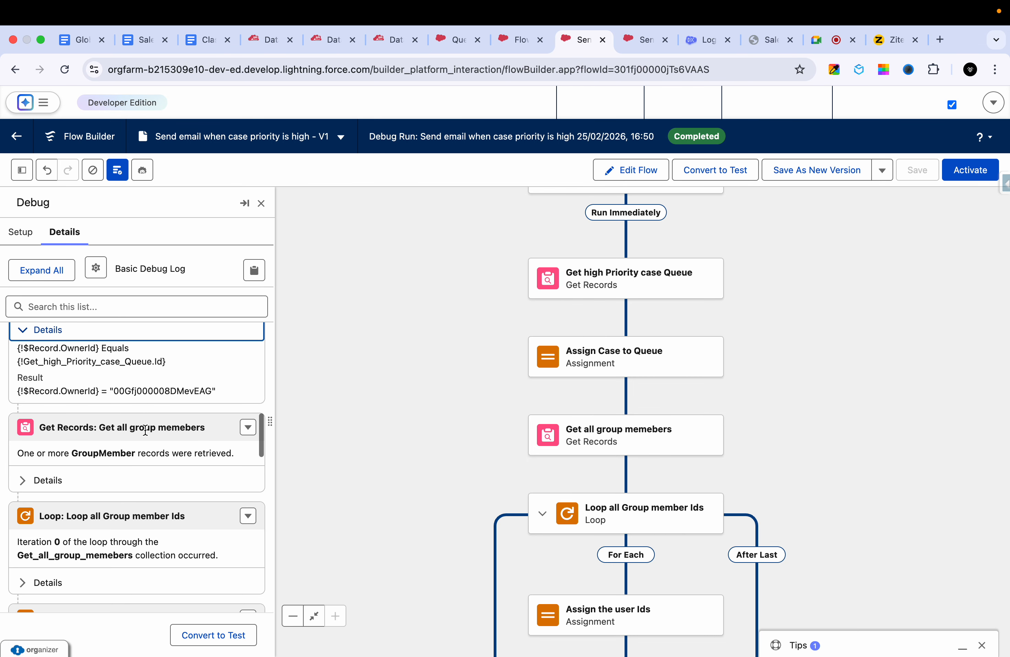
scroll(148, 405, down, 4)
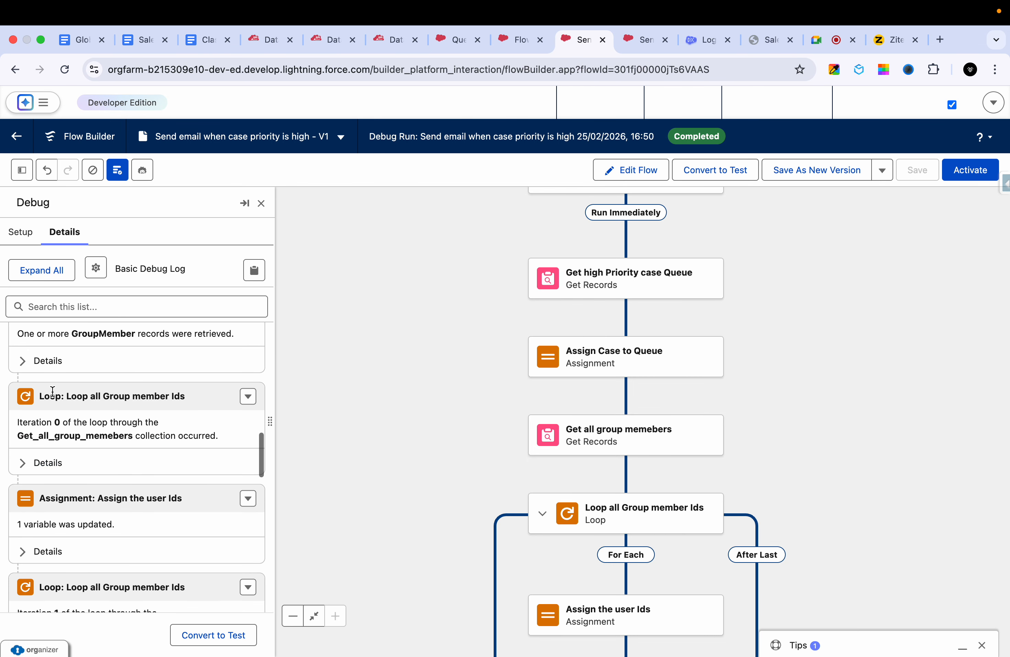
click(43, 361)
scroll(76, 407, up, 1)
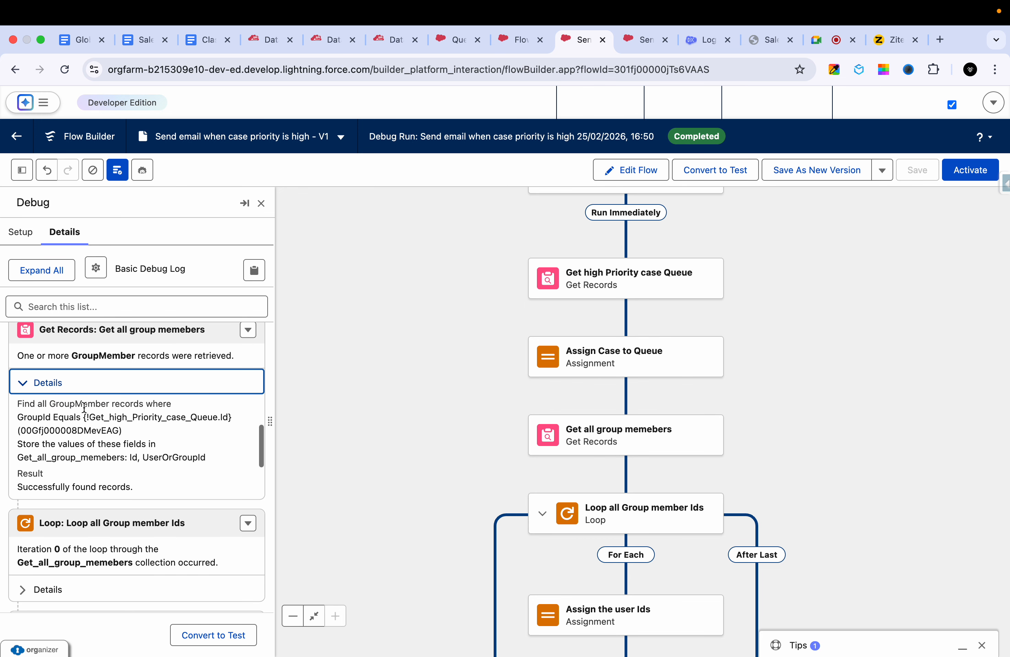
scroll(117, 442, down, 2)
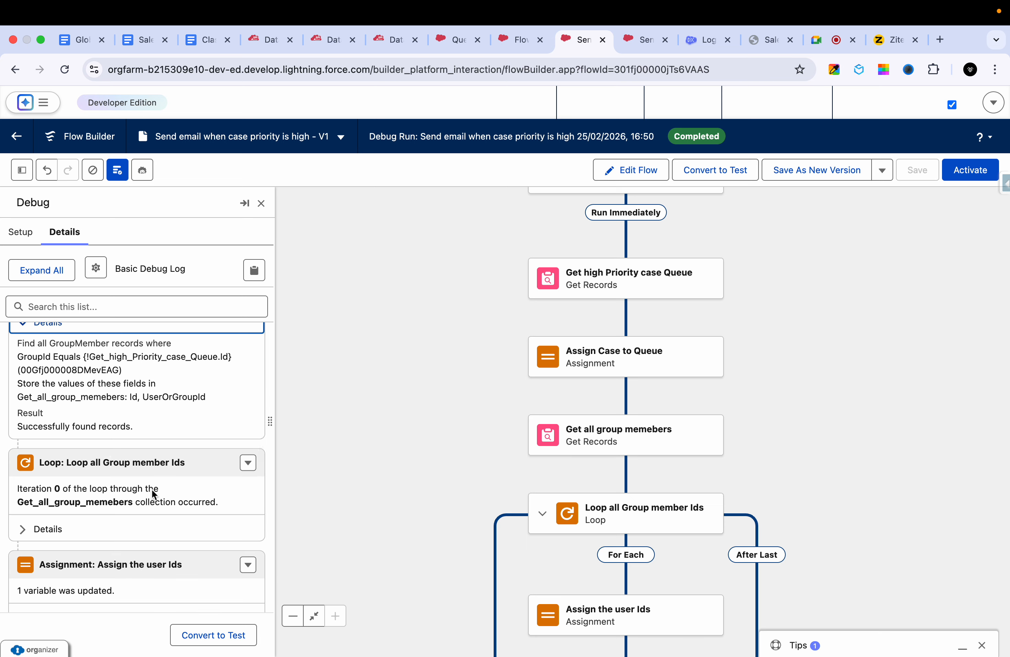
- Examine the debug details of the Loop all Group member Ids iterations and both Assign the user Ids assignments, comparing them with the canvas
scroll(152, 489, down, 2)
click(90, 482)
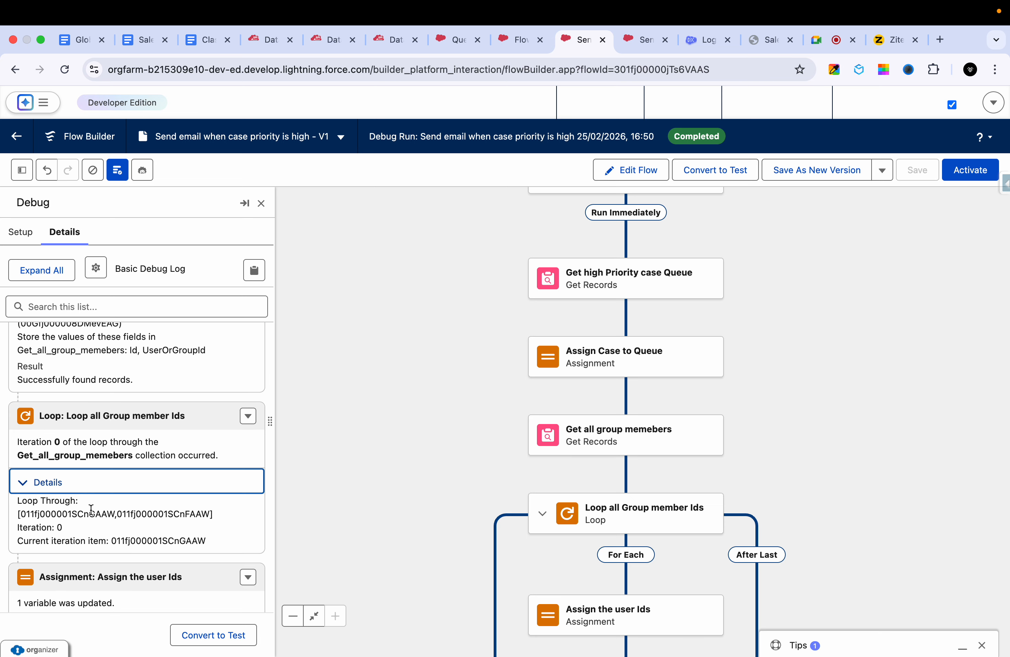
scroll(90, 509, down, 2)
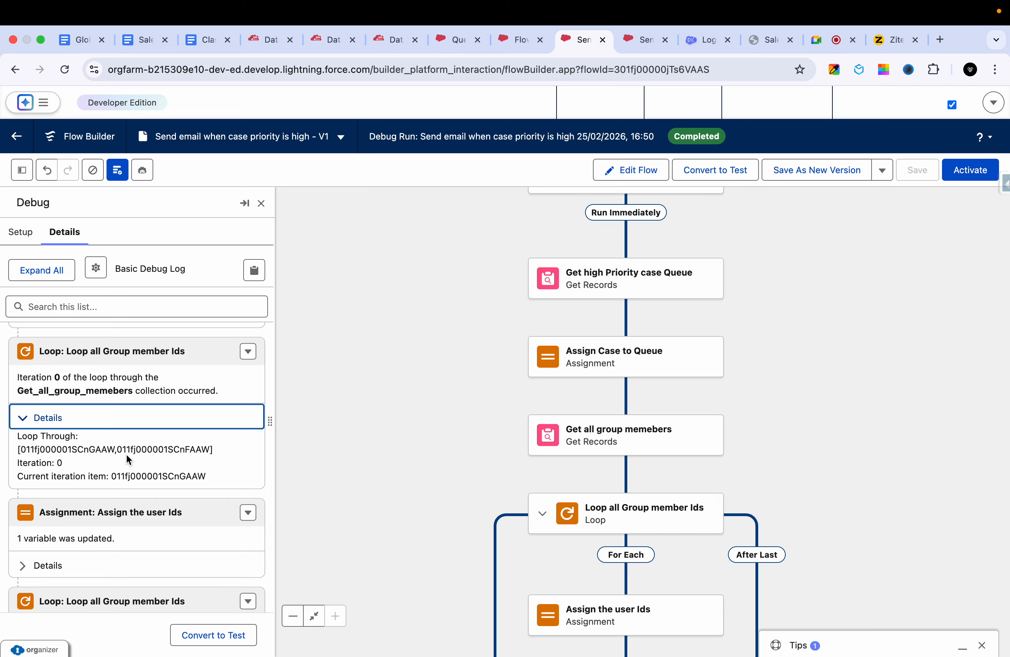
drag(220, 446, 20, 451)
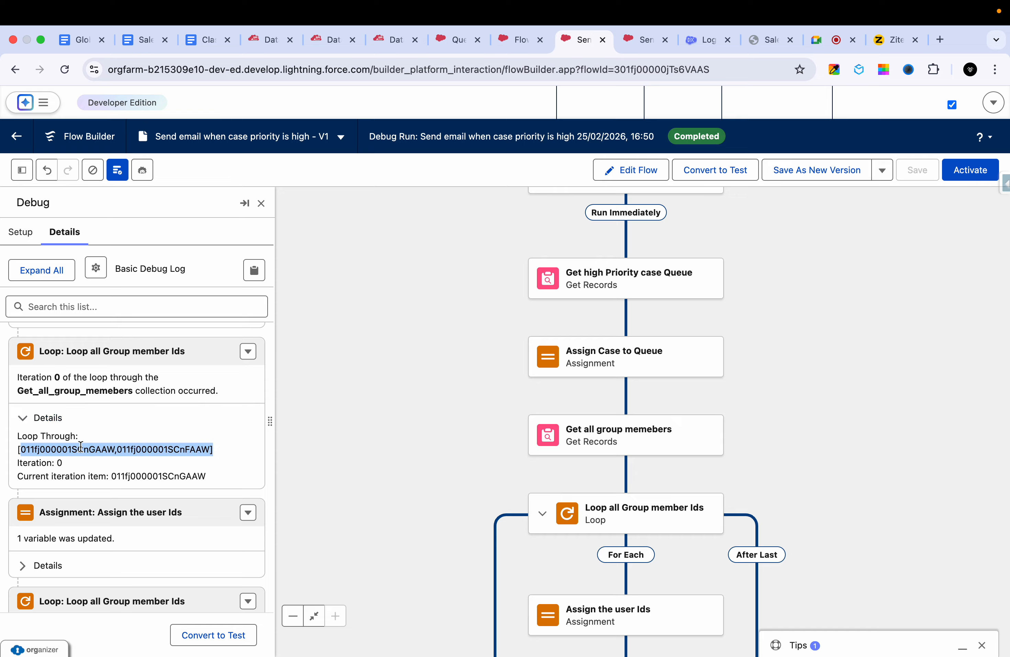
scroll(91, 455, down, 2)
click(69, 514)
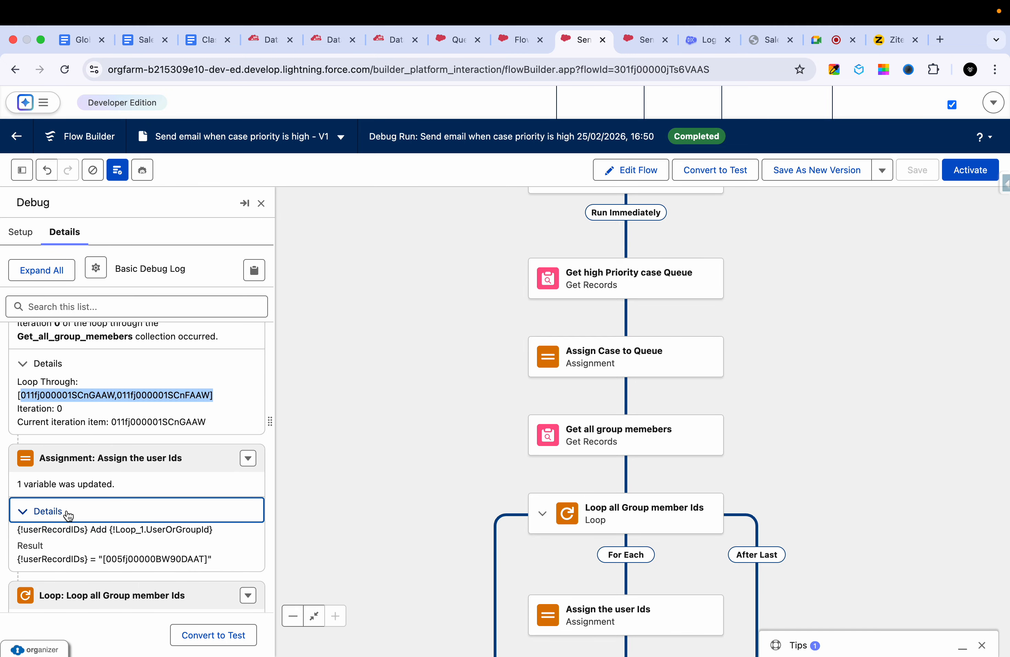
scroll(68, 515, down, 2)
scroll(511, 500, down, 3)
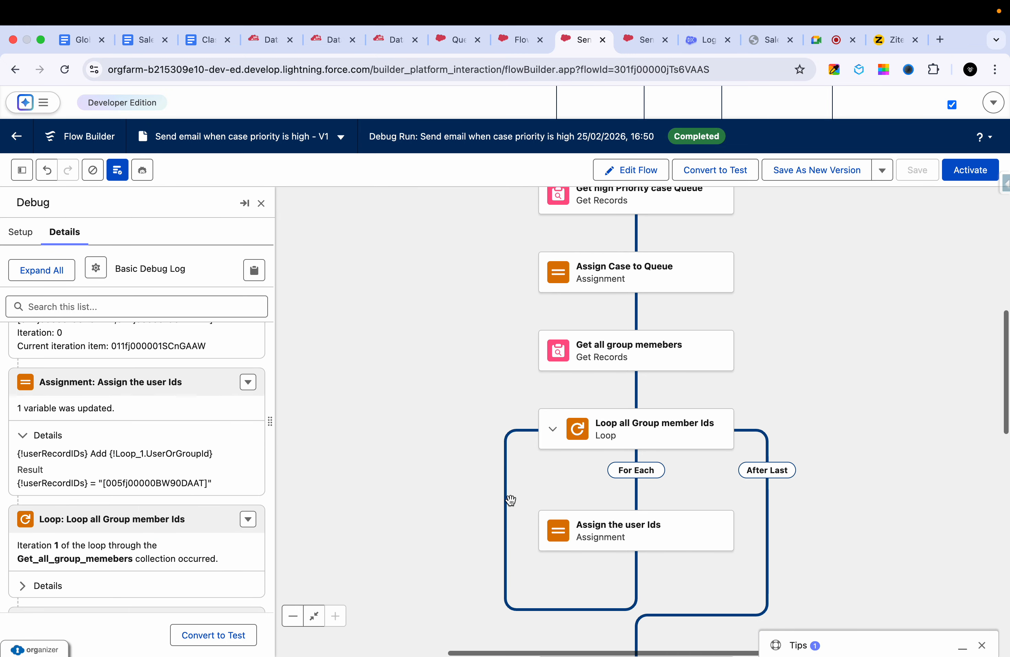
scroll(510, 500, down, 2)
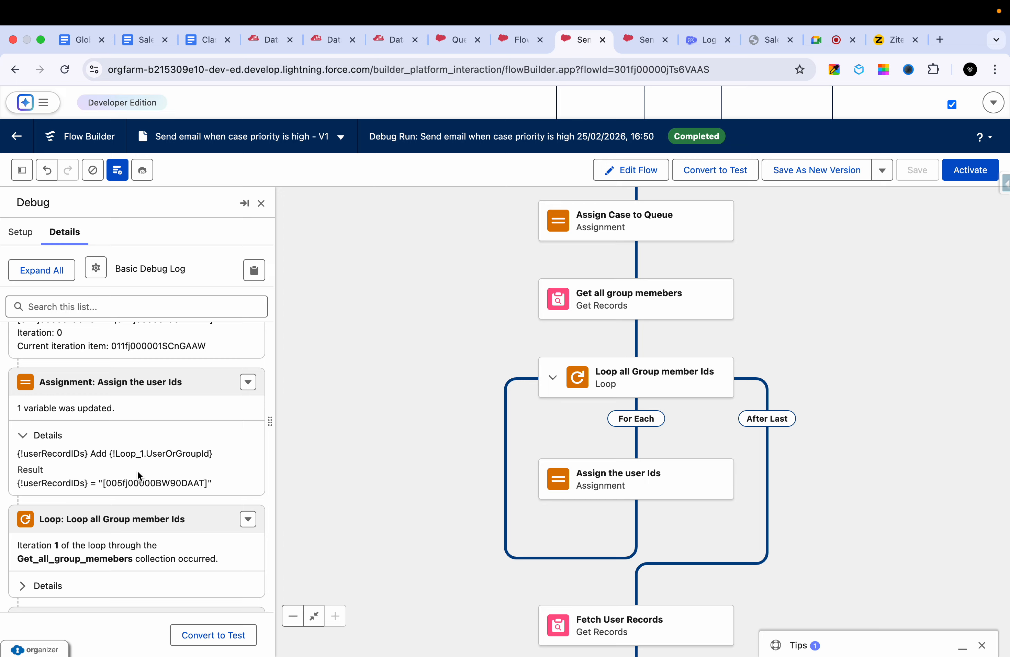
double_click(57, 479)
scroll(86, 448, down, 5)
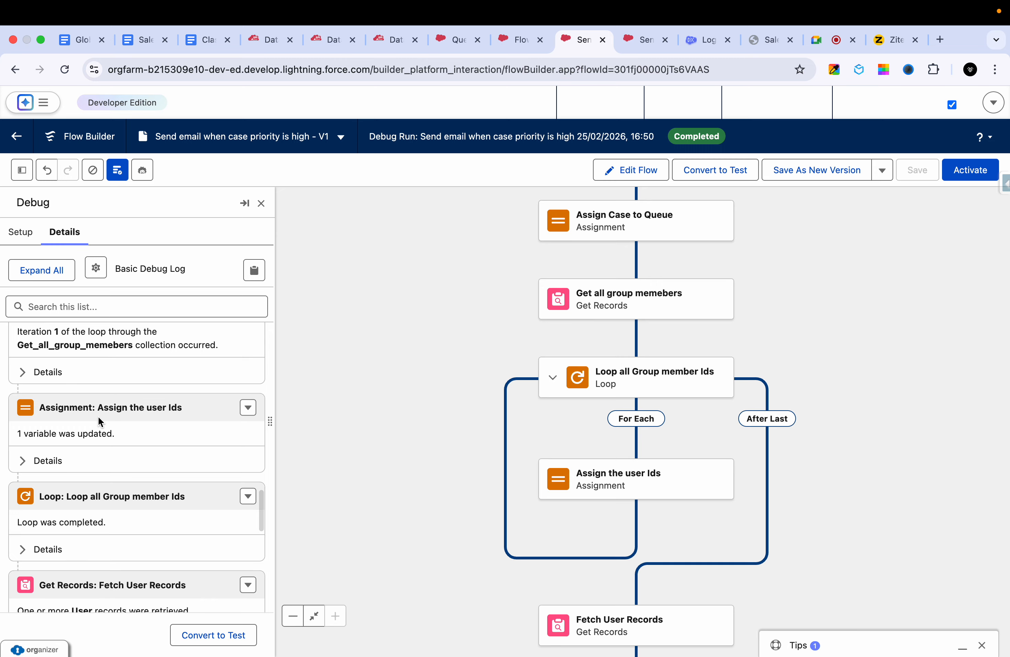
click(57, 461)
scroll(117, 447, down, 5)
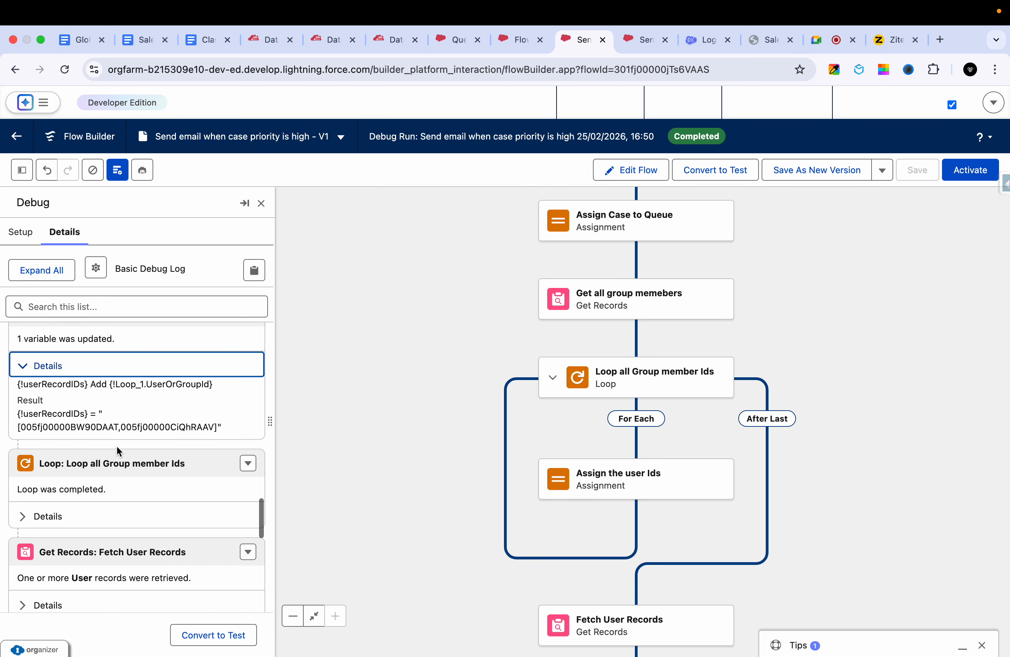
- Examine the debug details of the Fetch User Records lookup and the first Email assignment in the Get emails from User loop
click(45, 461)
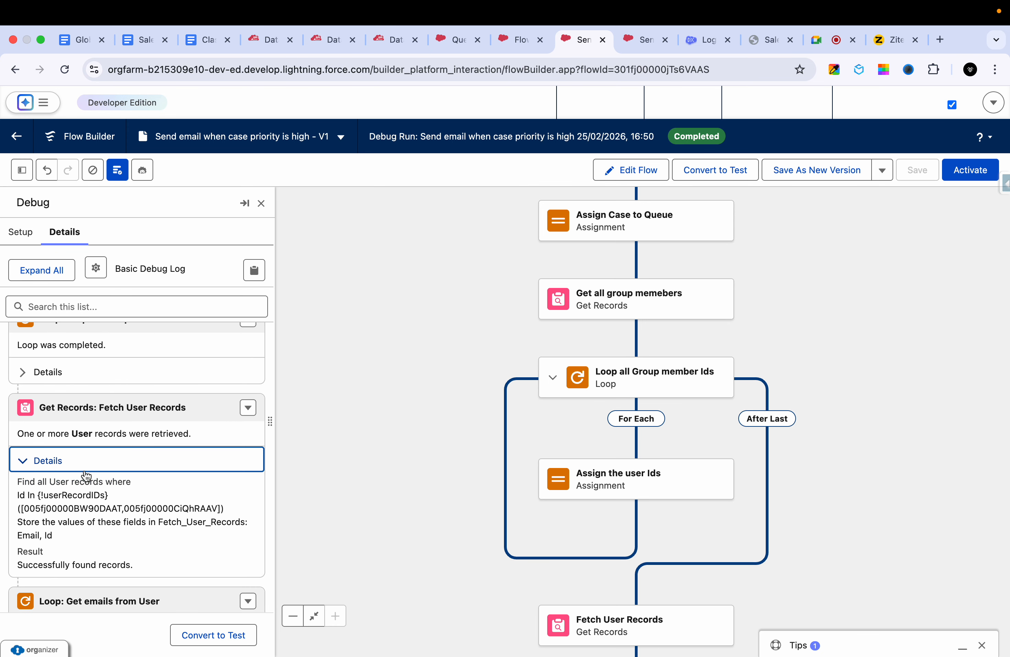
scroll(90, 476, down, 2)
scroll(104, 478, down, 4)
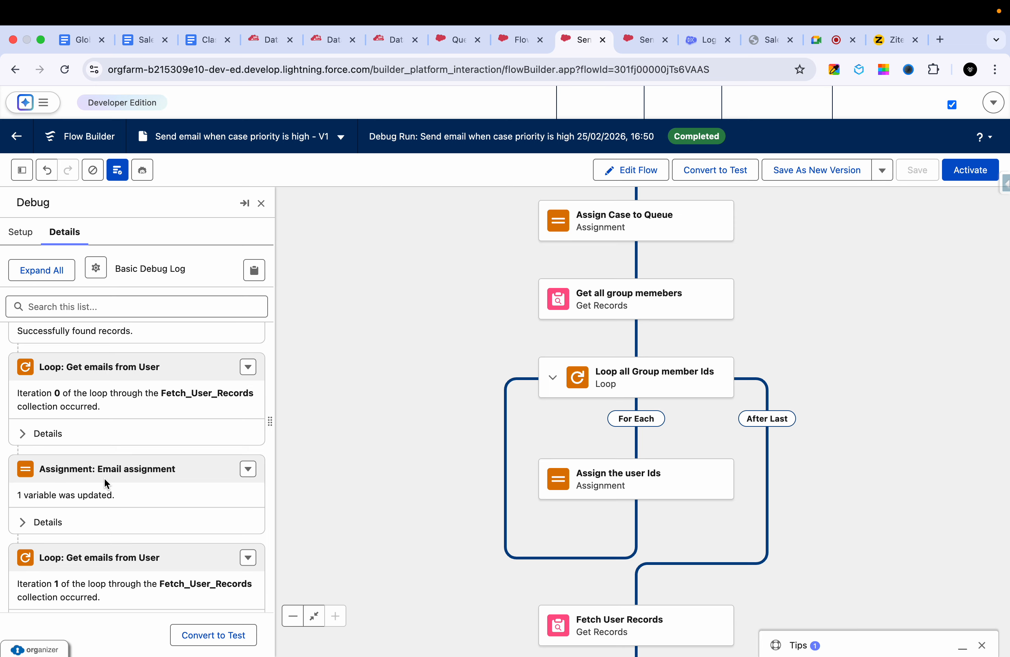
click(65, 520)
scroll(96, 512, down, 2)
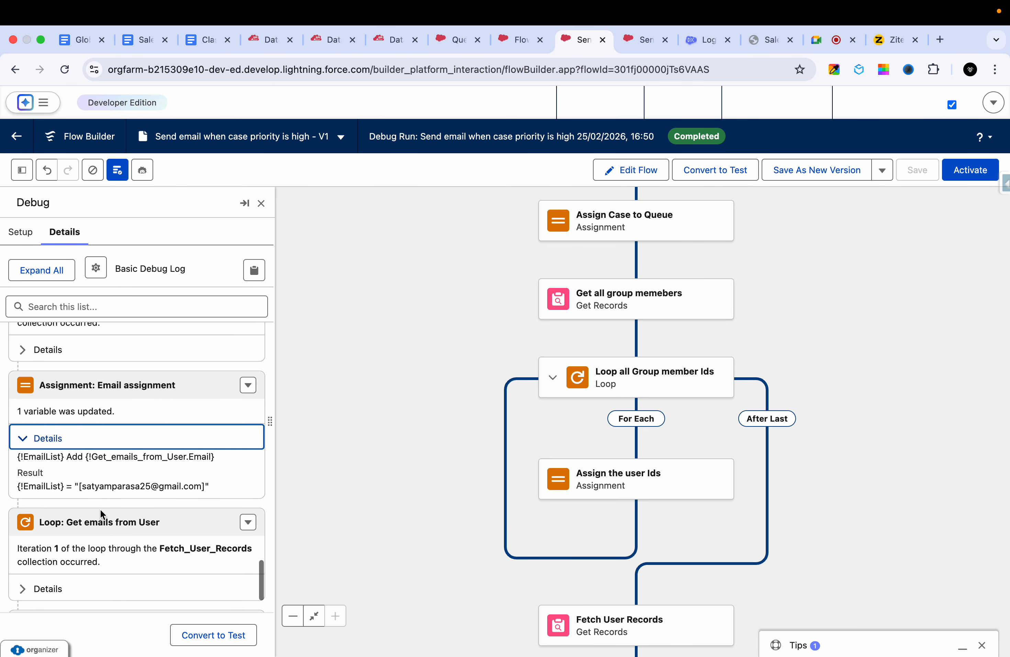
scroll(114, 500, down, 1)
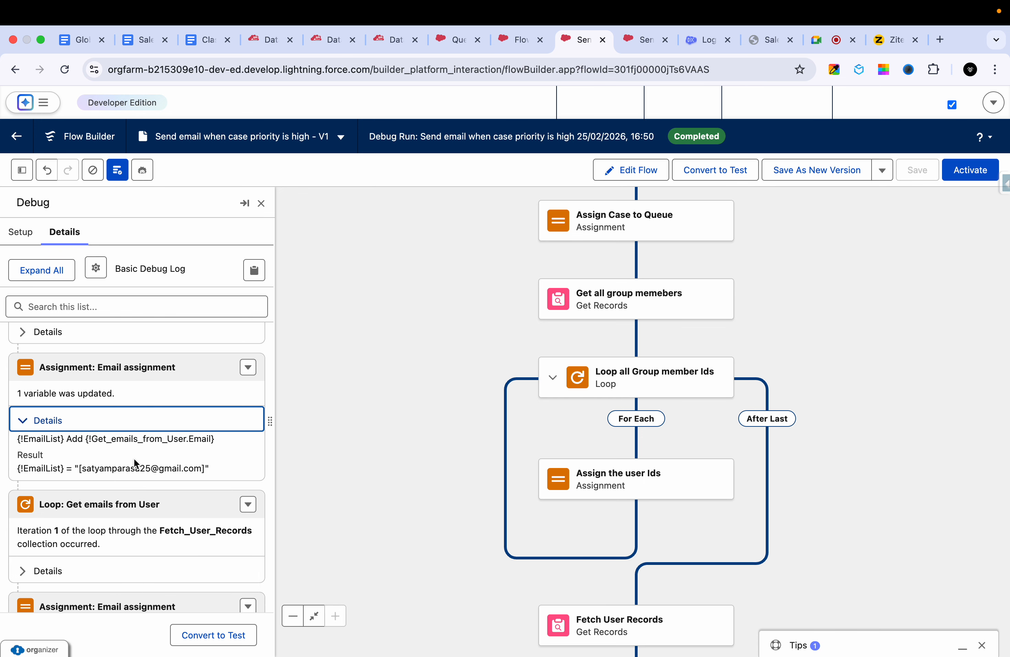
scroll(134, 458, down, 3)
scroll(133, 457, down, 6)
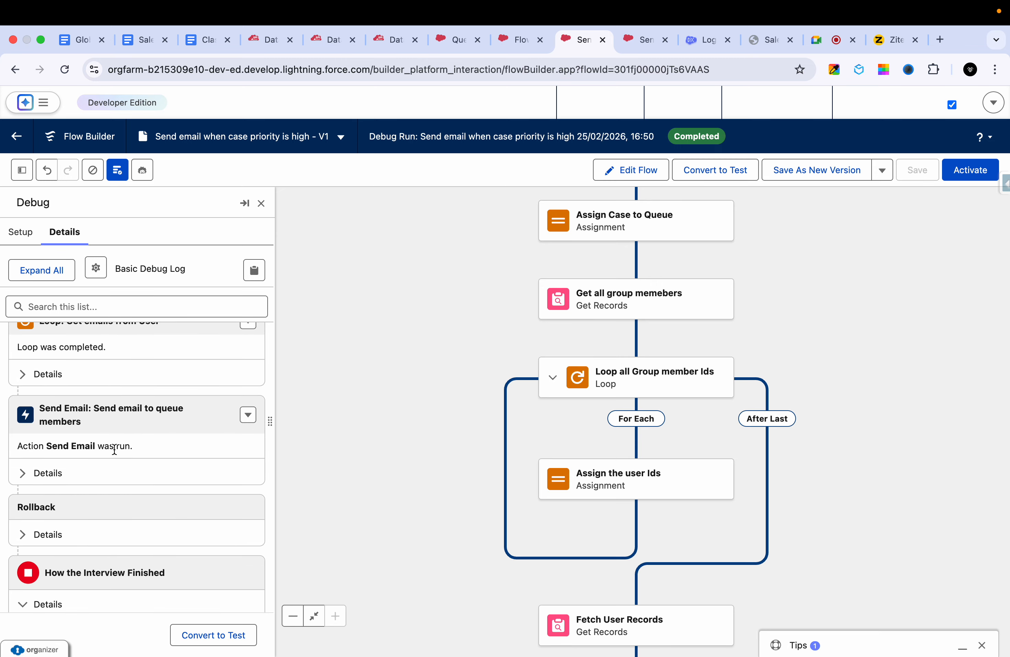
- Review the recipients, subject and body in the debug details of Send email to queue members, and activate the flow
click(85, 480)
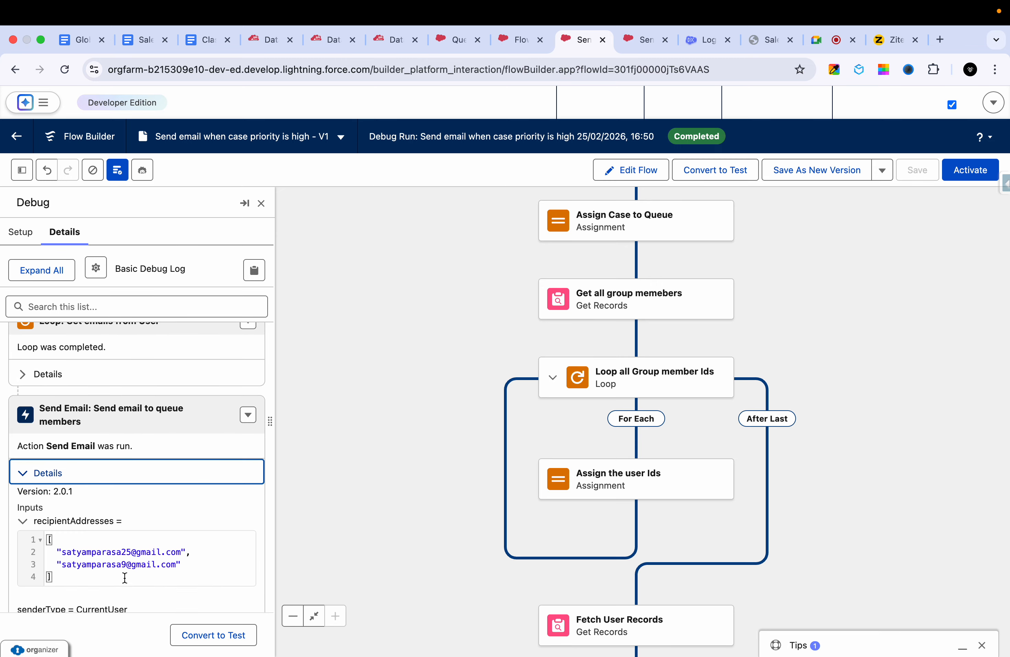
scroll(111, 555, down, 1)
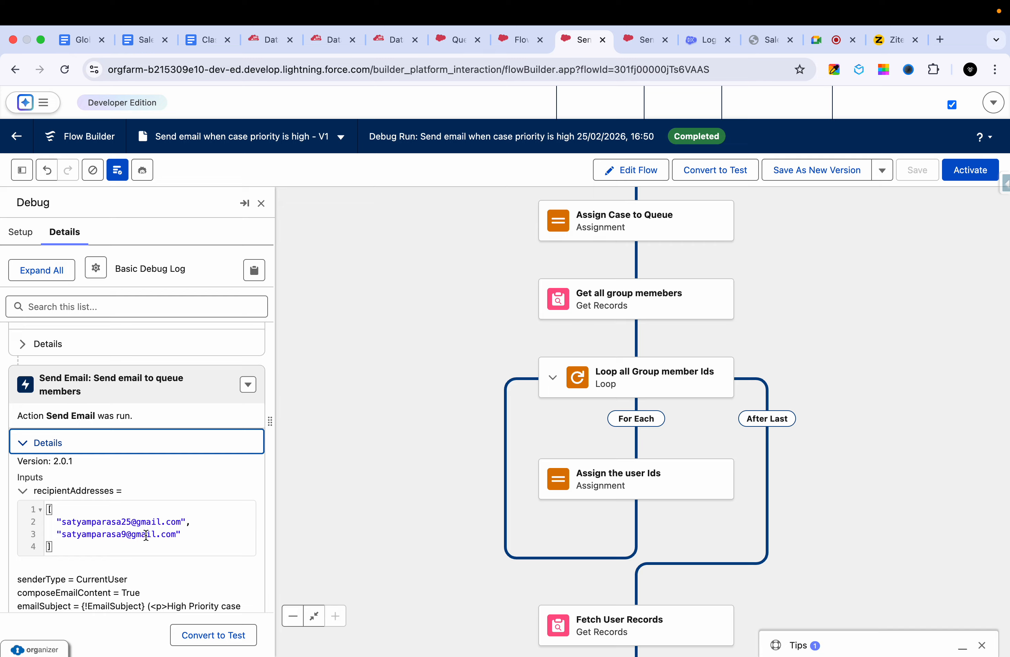
scroll(157, 546, down, 3)
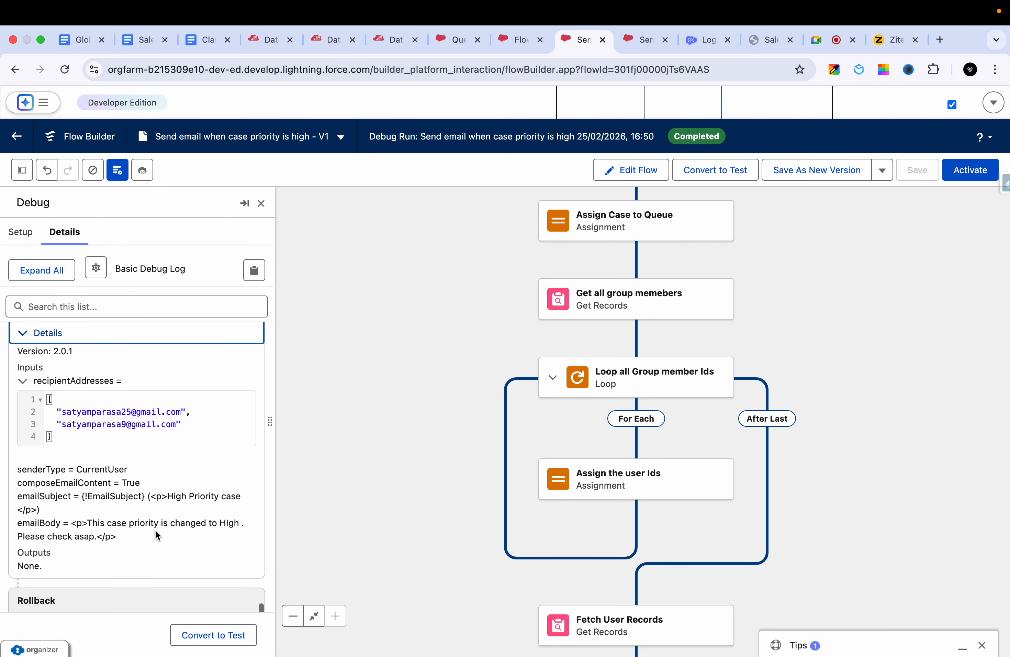
scroll(140, 499, up, 10)
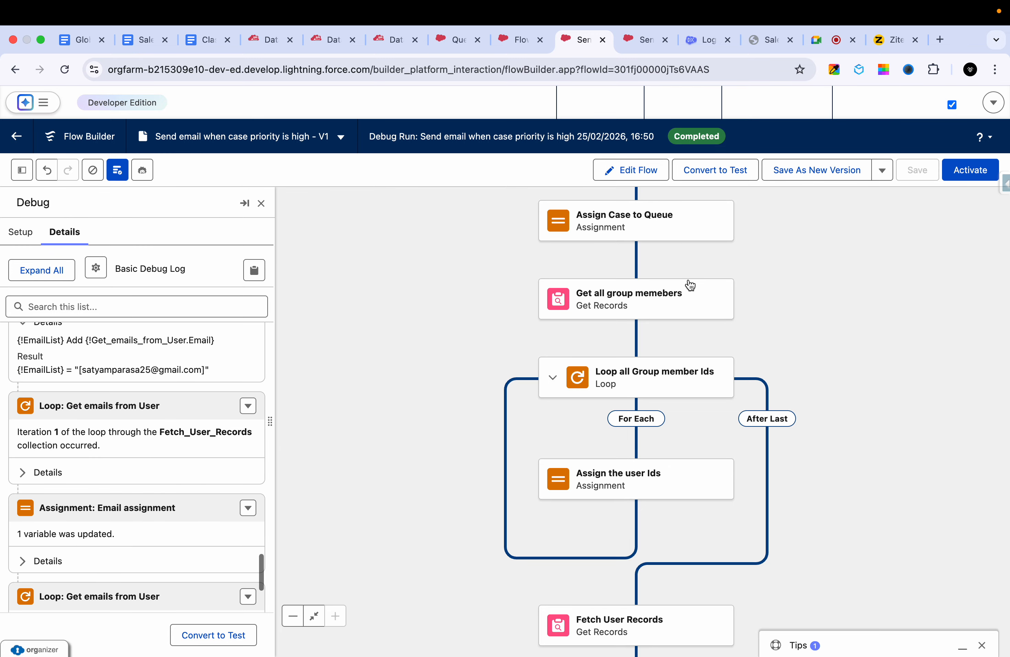
click(979, 167)
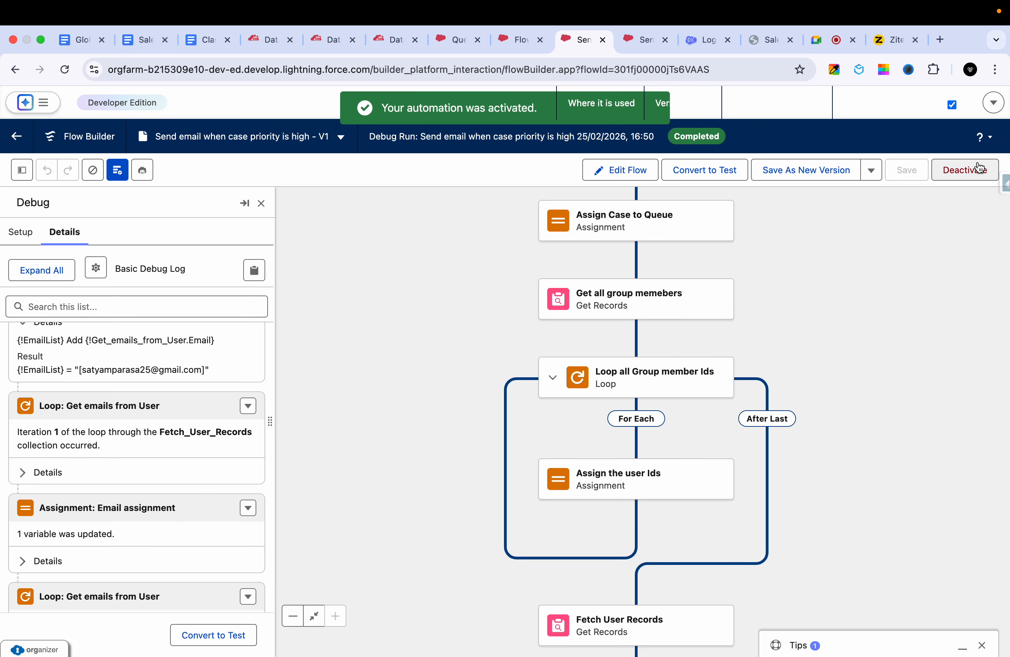
click(471, 40)
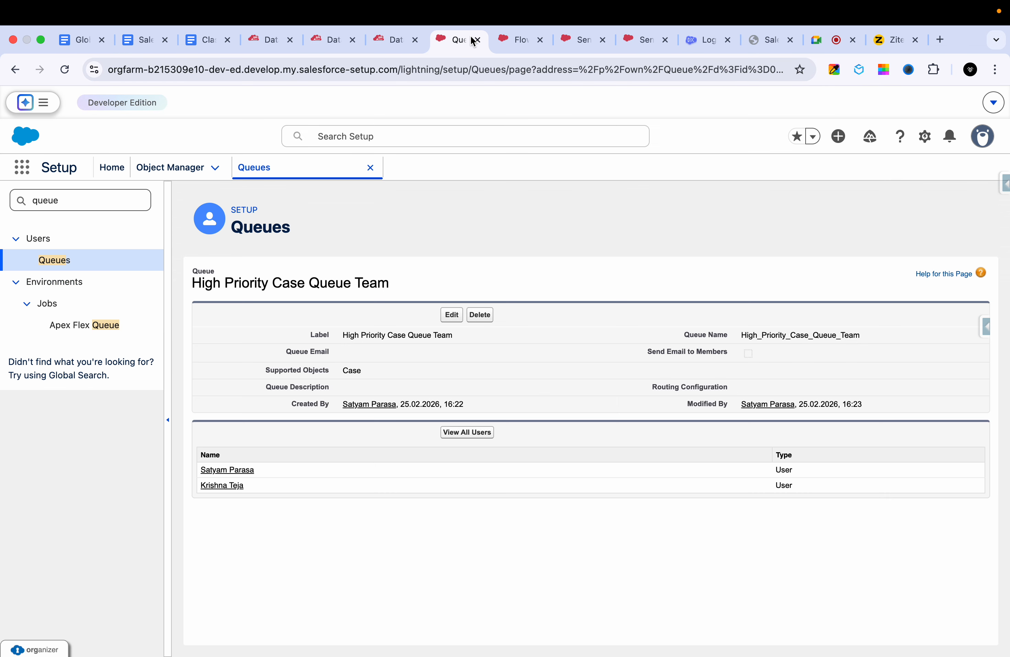
click(396, 40)
click(265, 39)
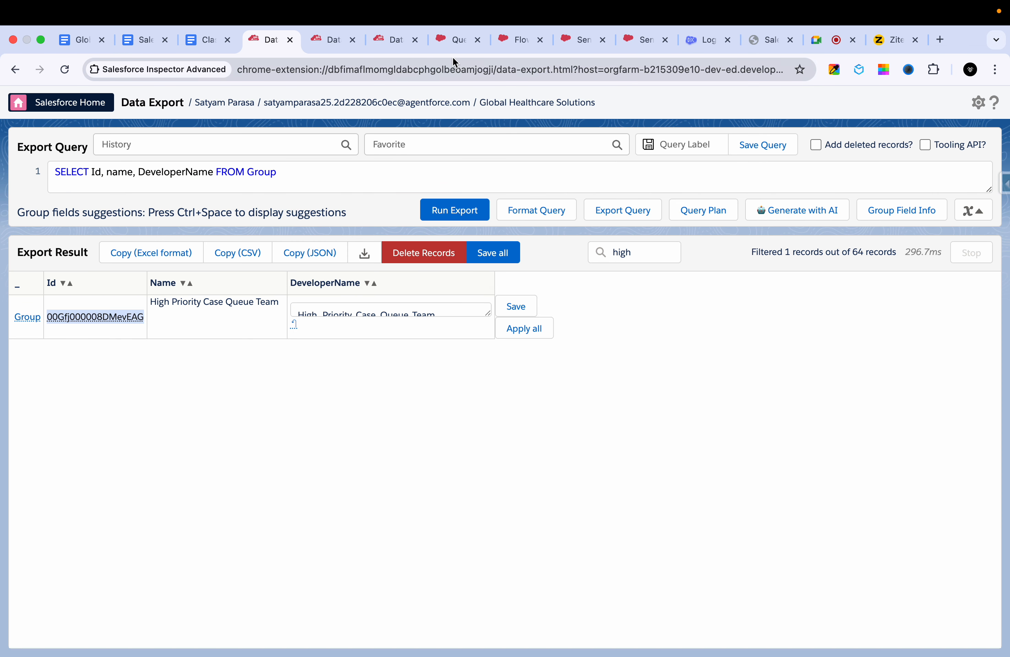
click(455, 43)
click(516, 40)
click(580, 40)
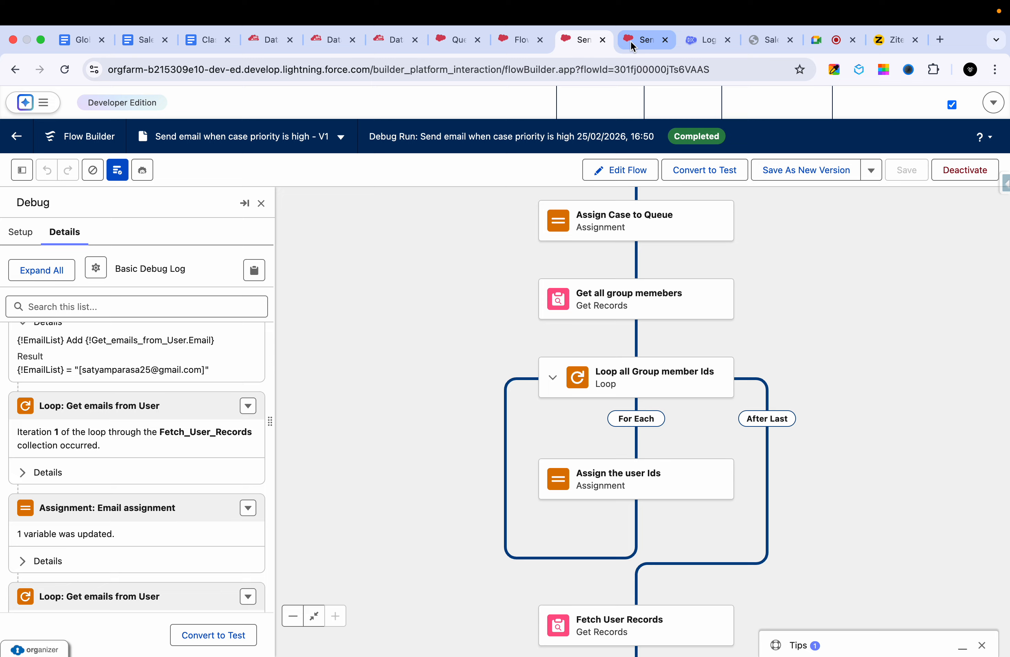
click(631, 40)
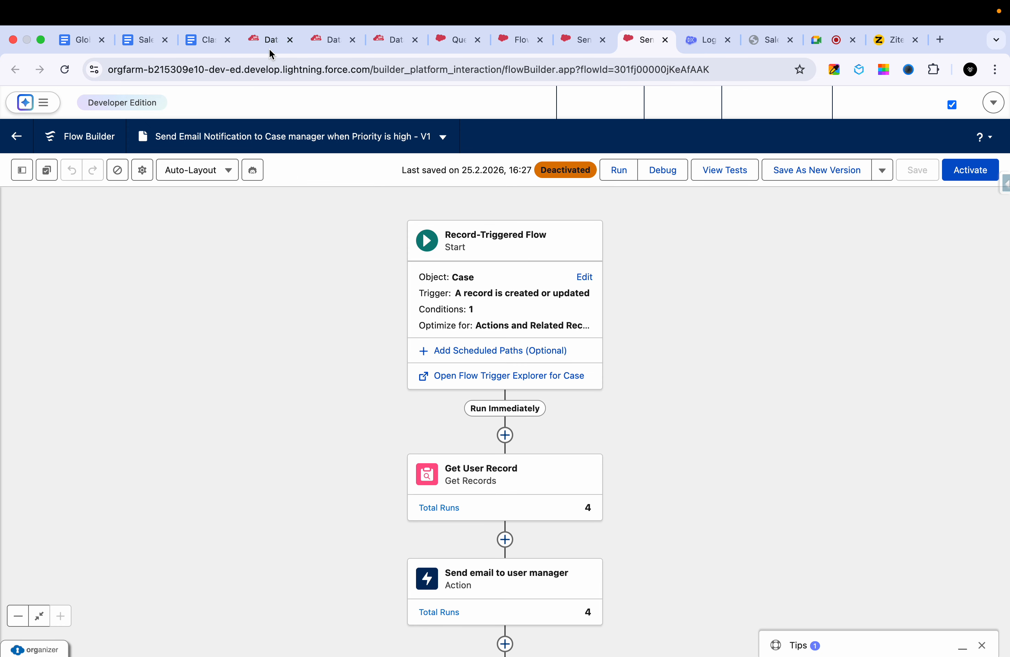
click(266, 40)
click(332, 40)
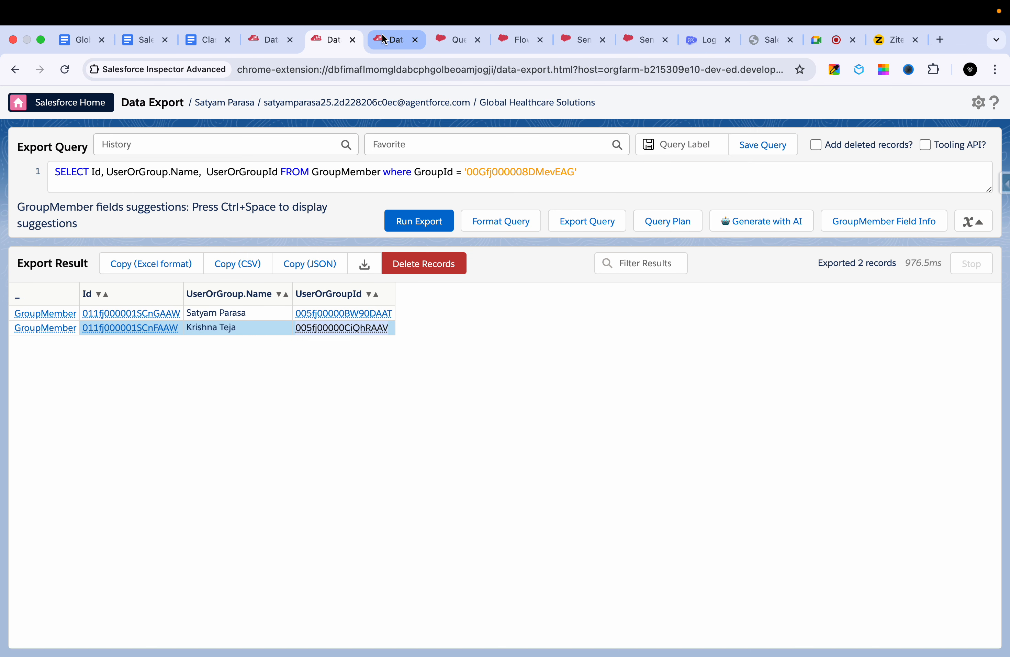
click(396, 40)
click(459, 39)
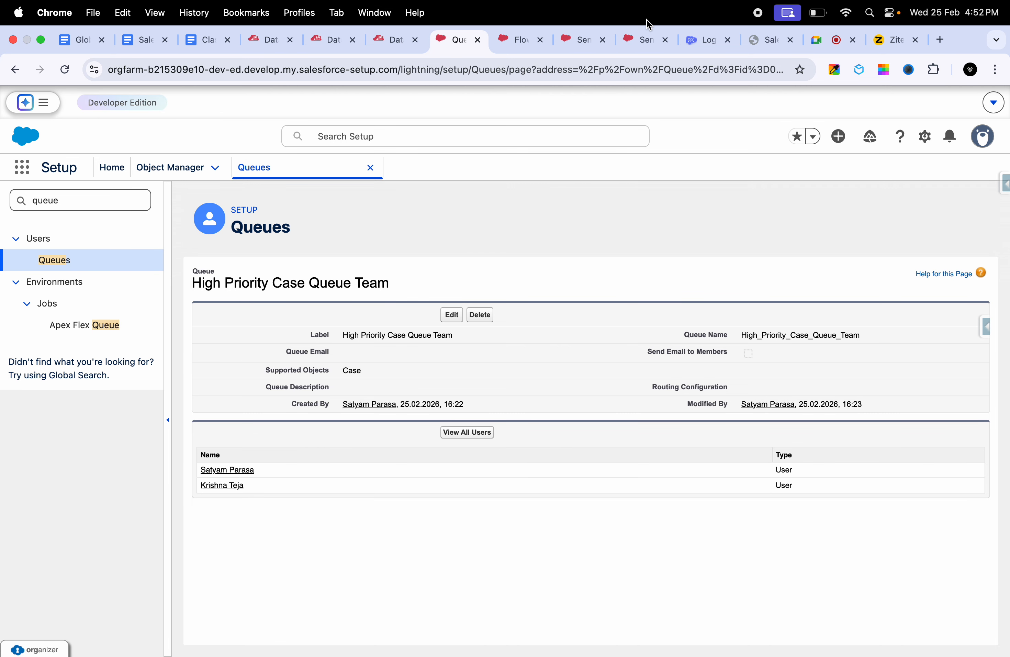
click(269, 40)
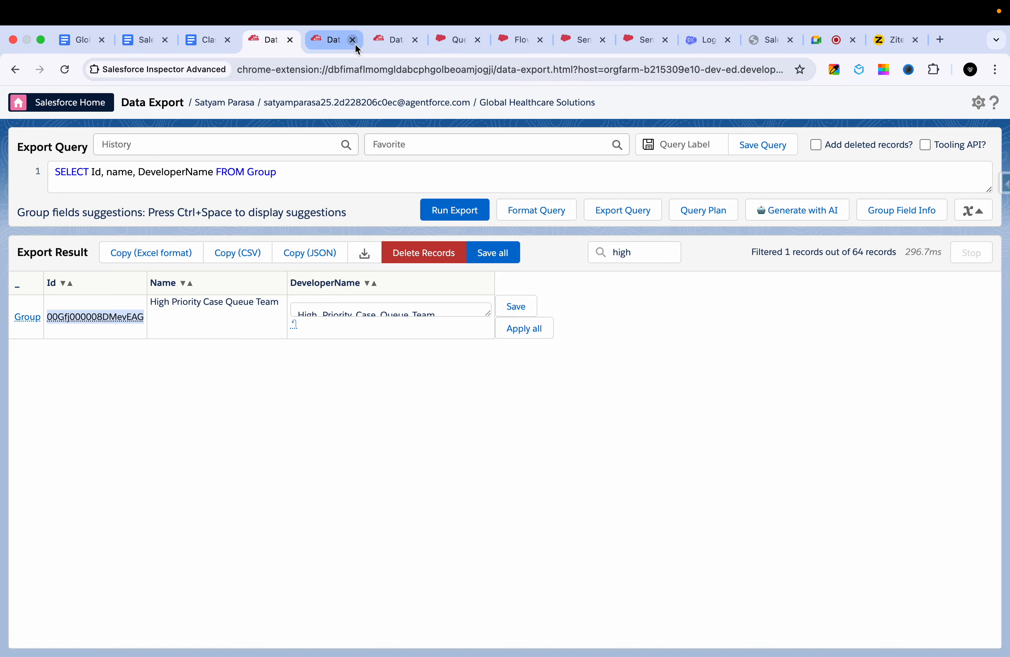
click(409, 42)
- Open the bookmarked Dev Org | Agenforce in a new browser tab
click(936, 43)
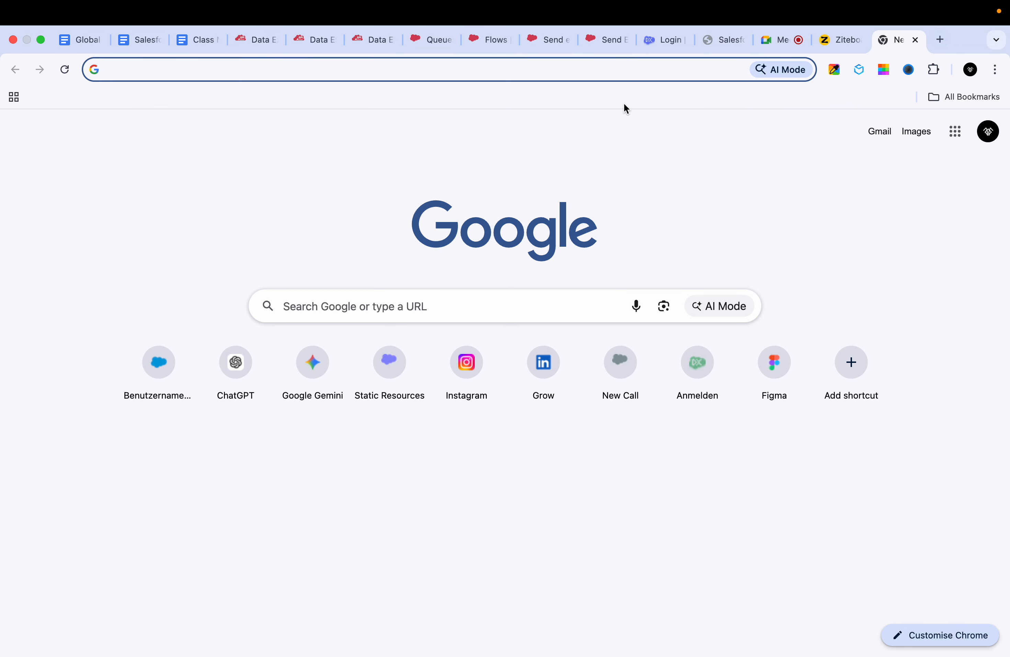
click(986, 97)
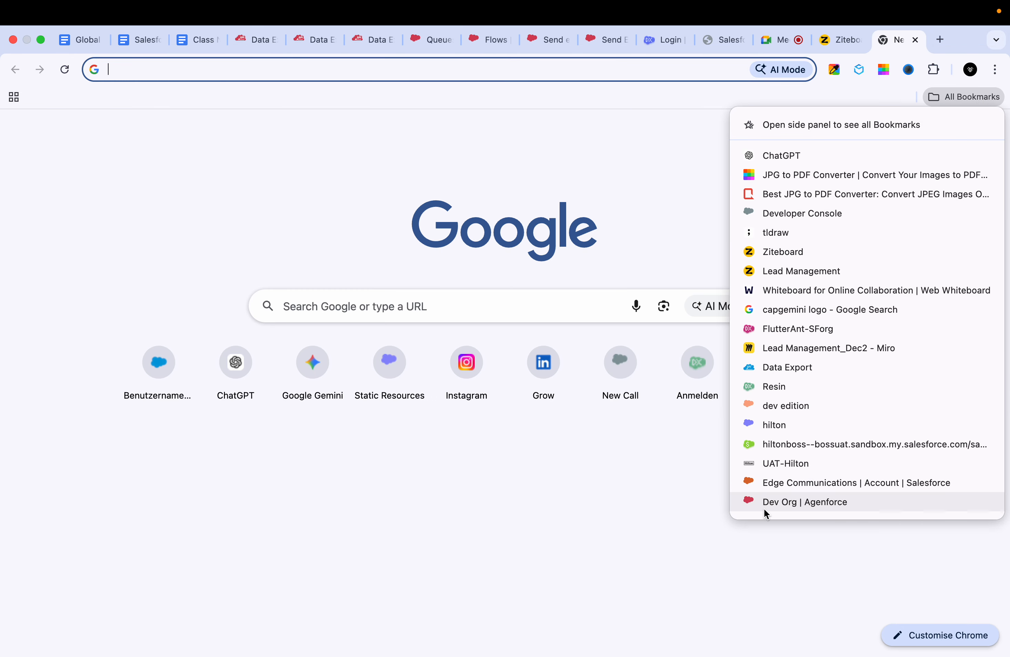
click(772, 503)
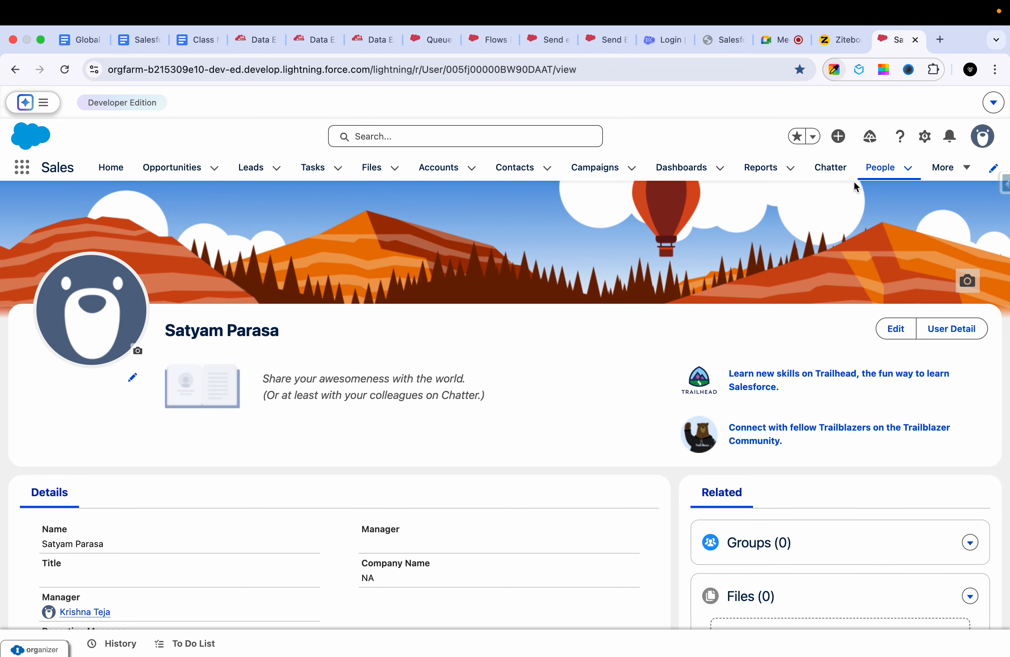
- Open the Cases list and switch it to the All Open Cases view
click(942, 170)
click(923, 241)
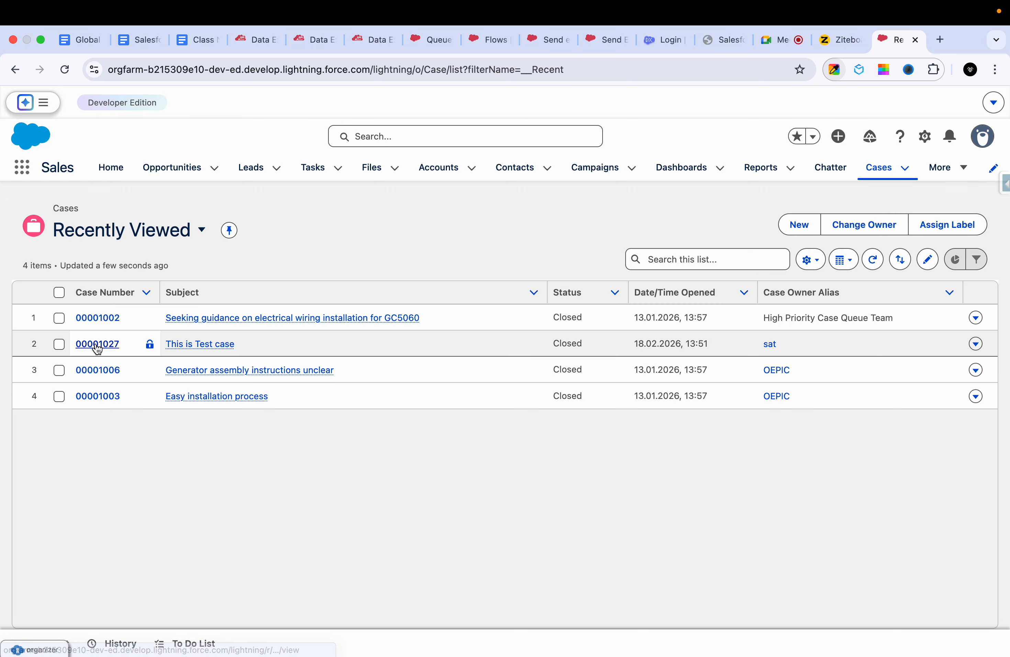
click(126, 239)
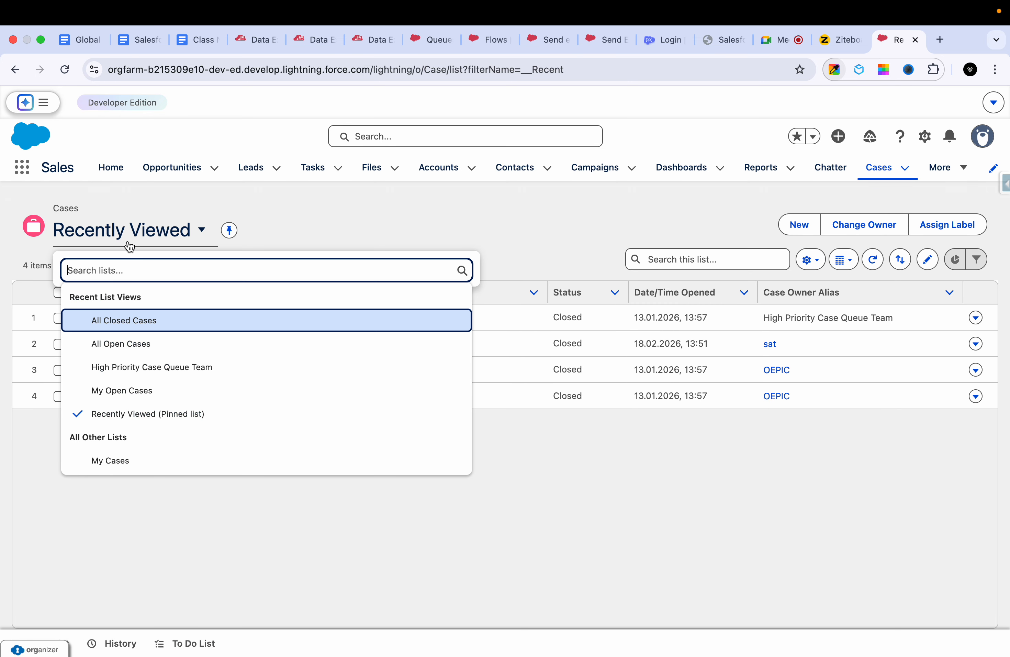
click(124, 342)
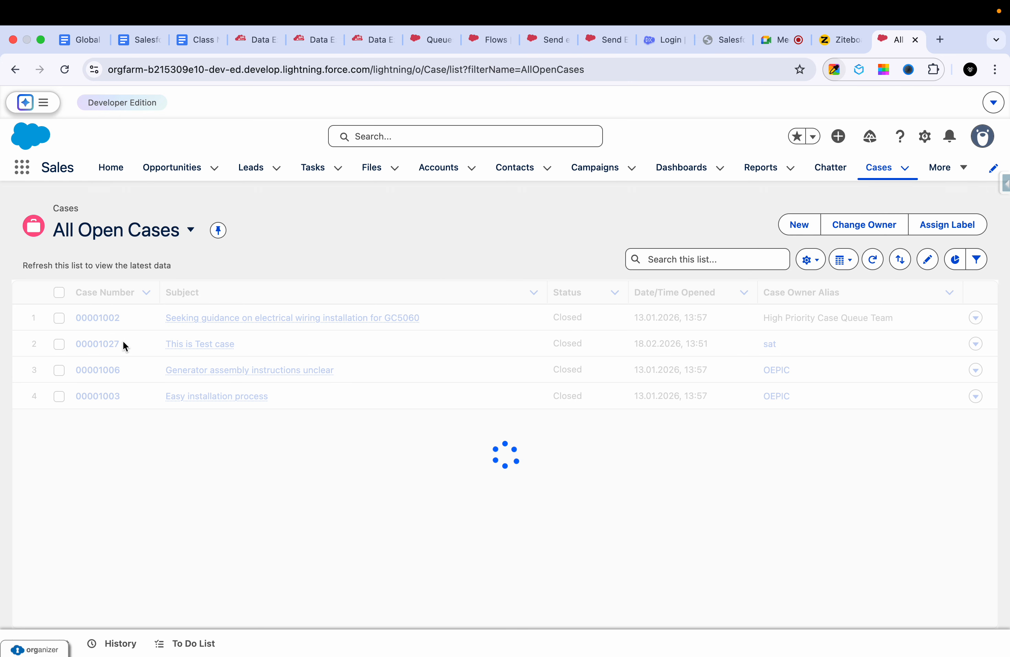
click(152, 244)
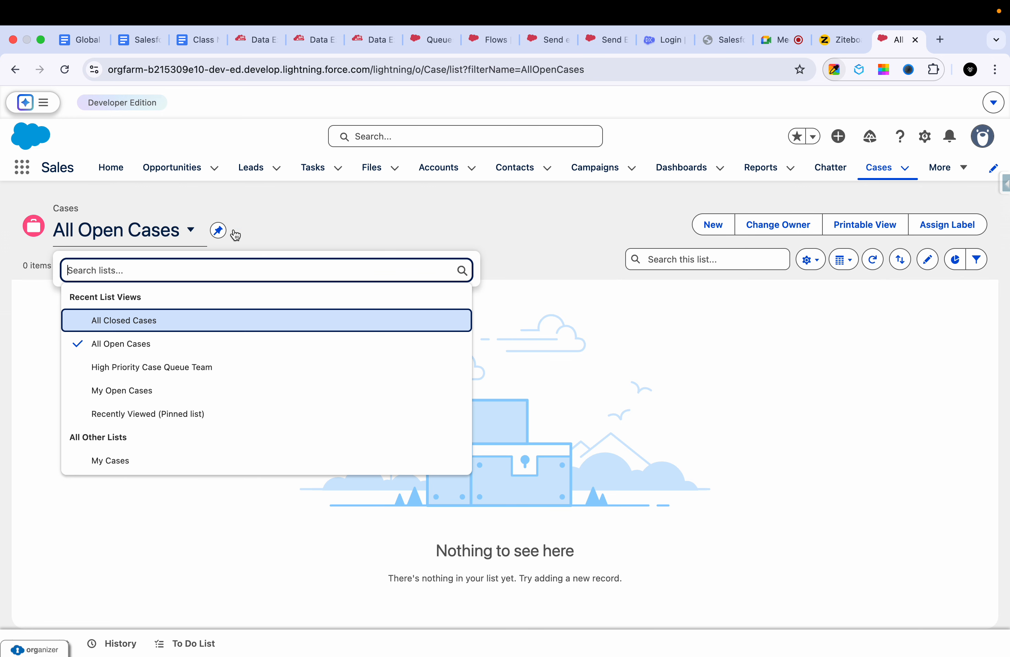
- Start a new case and enter "Test case" as its subject
click(717, 224)
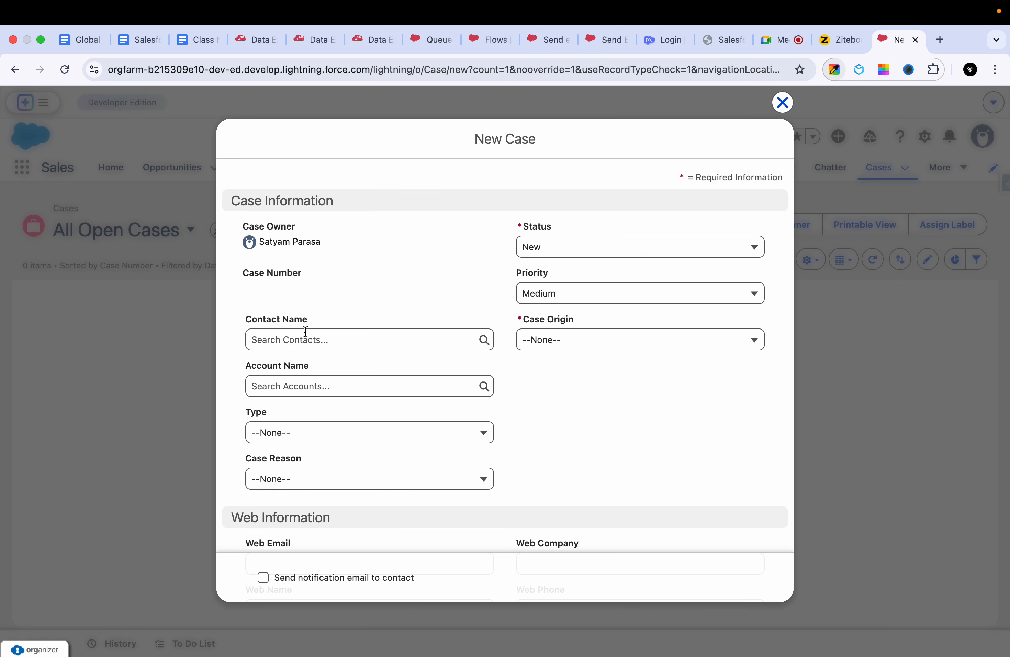
click(305, 335)
click(552, 252)
click(385, 304)
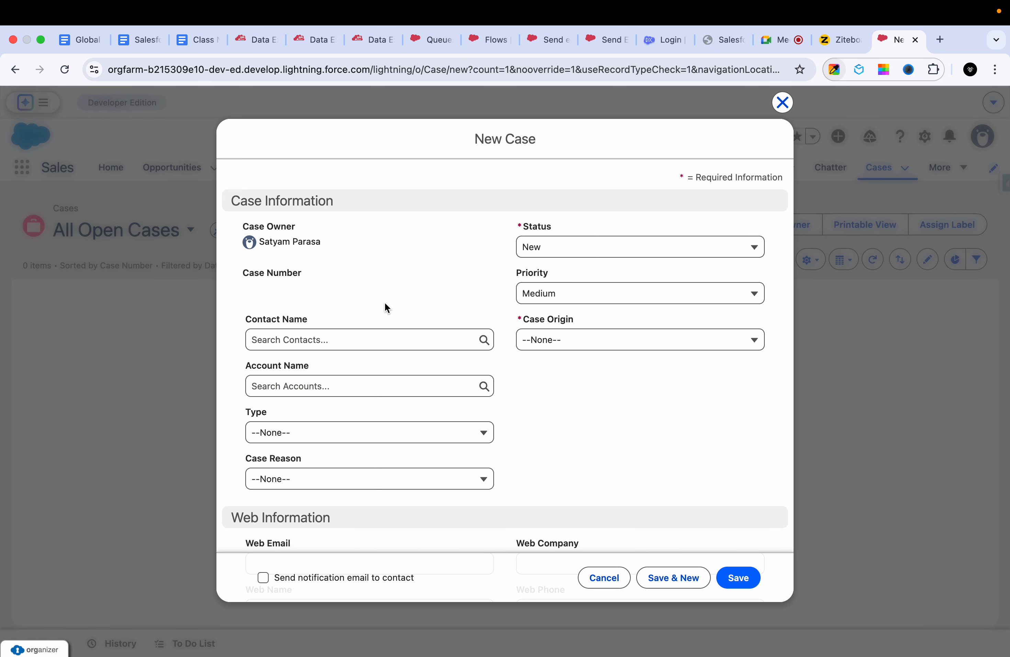
scroll(384, 303, down, 5)
scroll(384, 303, down, 5)
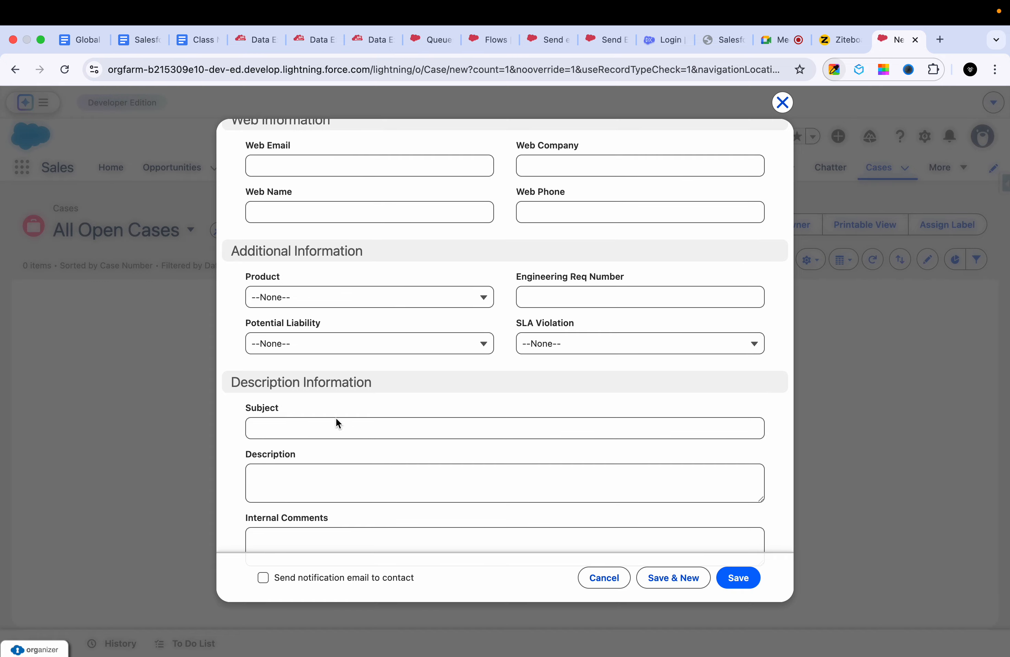
click(336, 427)
text(Test cas)
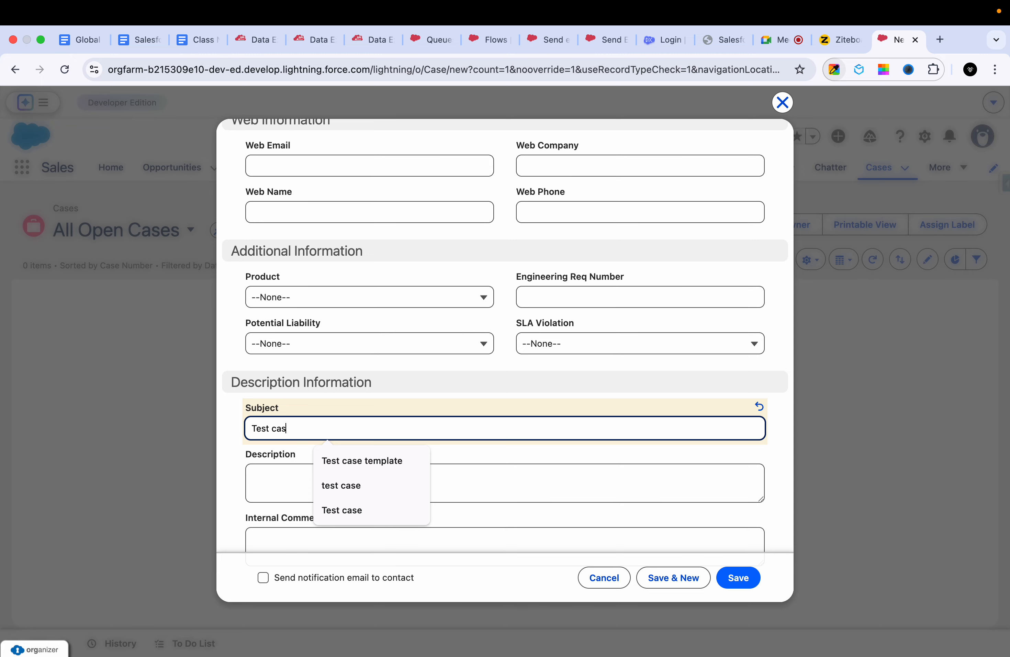
text(e)
click(563, 394)
- Set the new case's Case Origin to Phone, keep status New and priority Medium, and save the case
scroll(564, 394, up, 10)
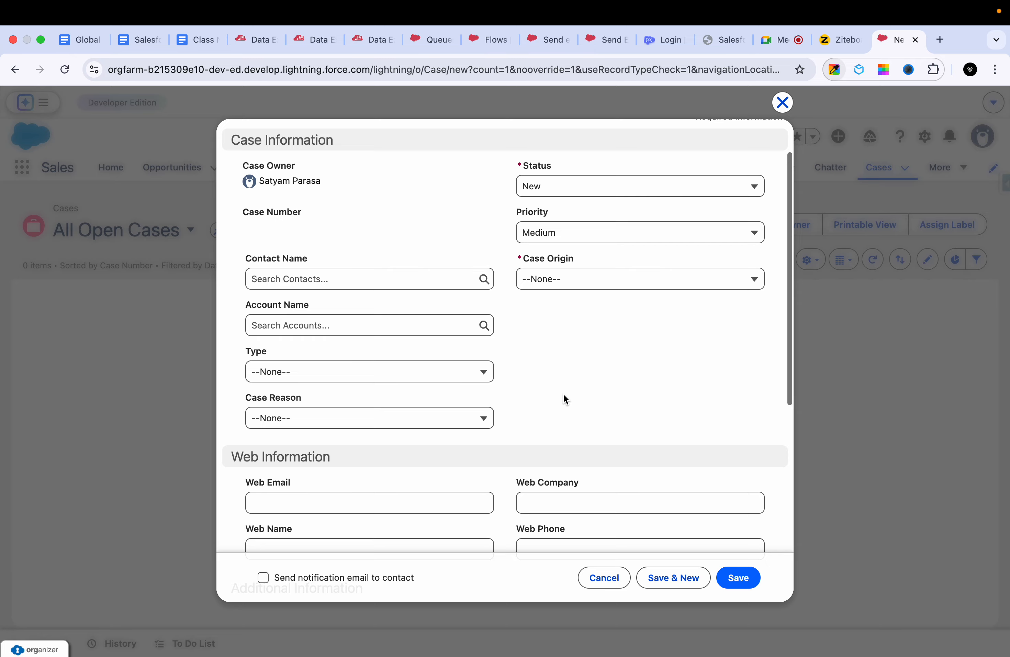
click(574, 282)
click(564, 328)
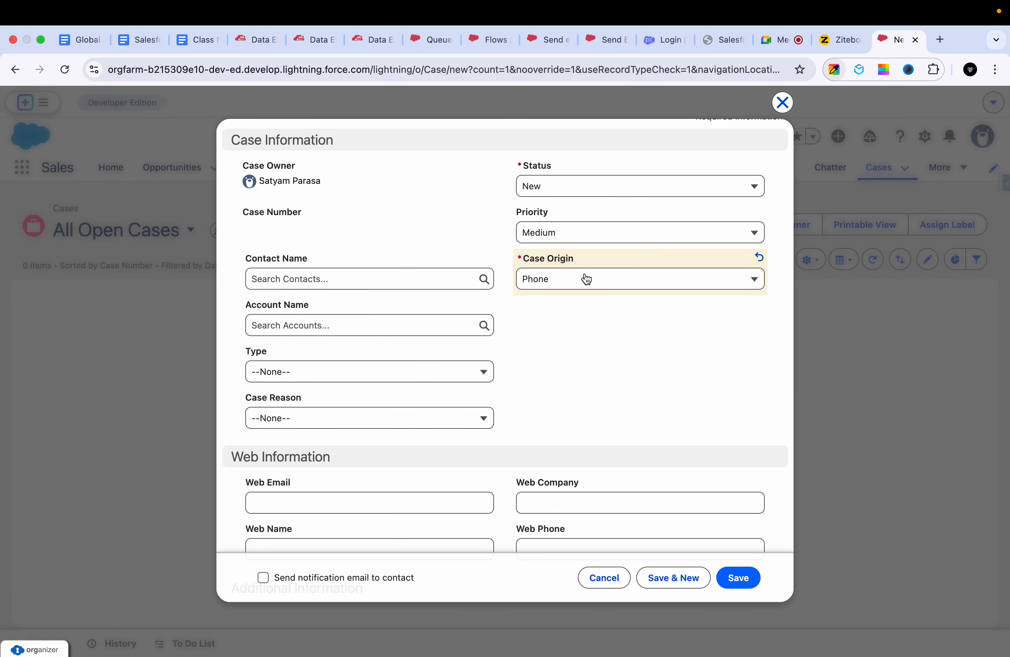
scroll(599, 237, up, 2)
click(581, 236)
click(401, 251)
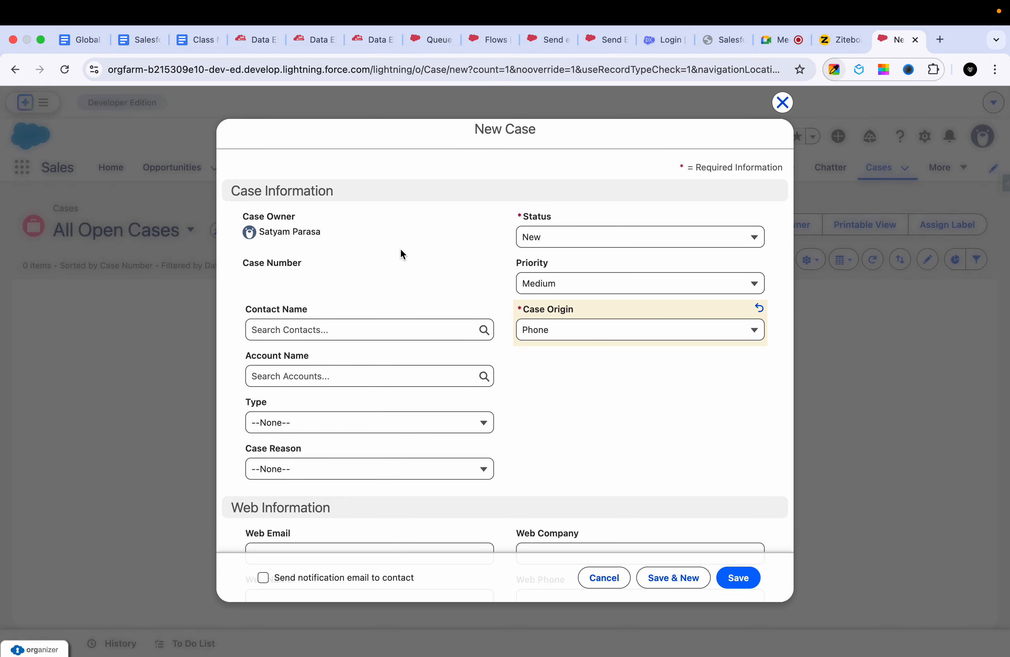
click(733, 577)
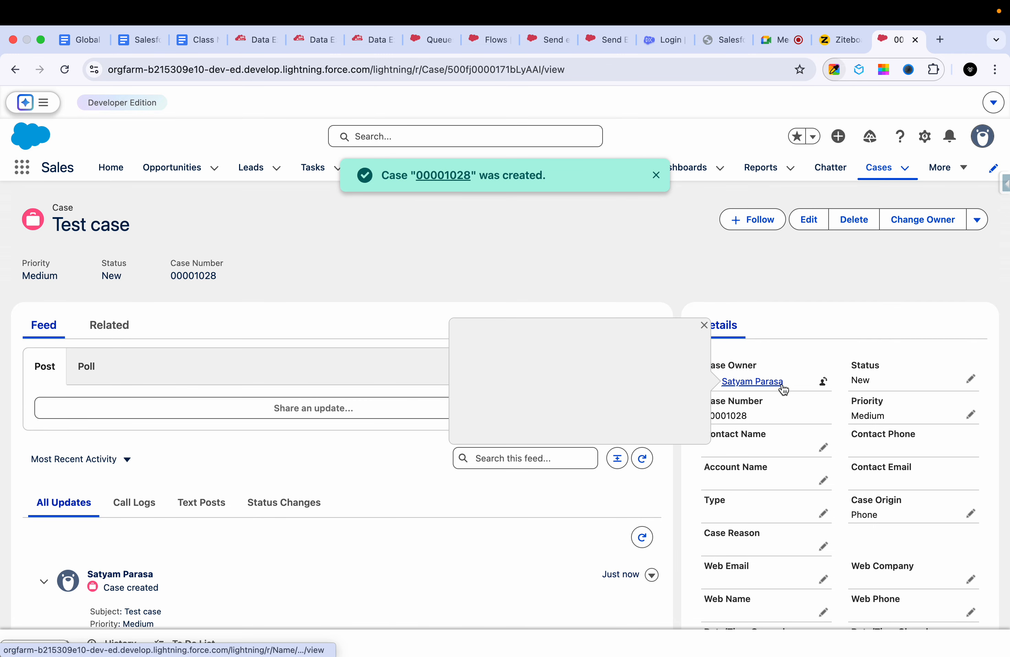
- Change the Test case's priority to High, save the change and reload the case record page
scroll(781, 388, down, 3)
click(973, 311)
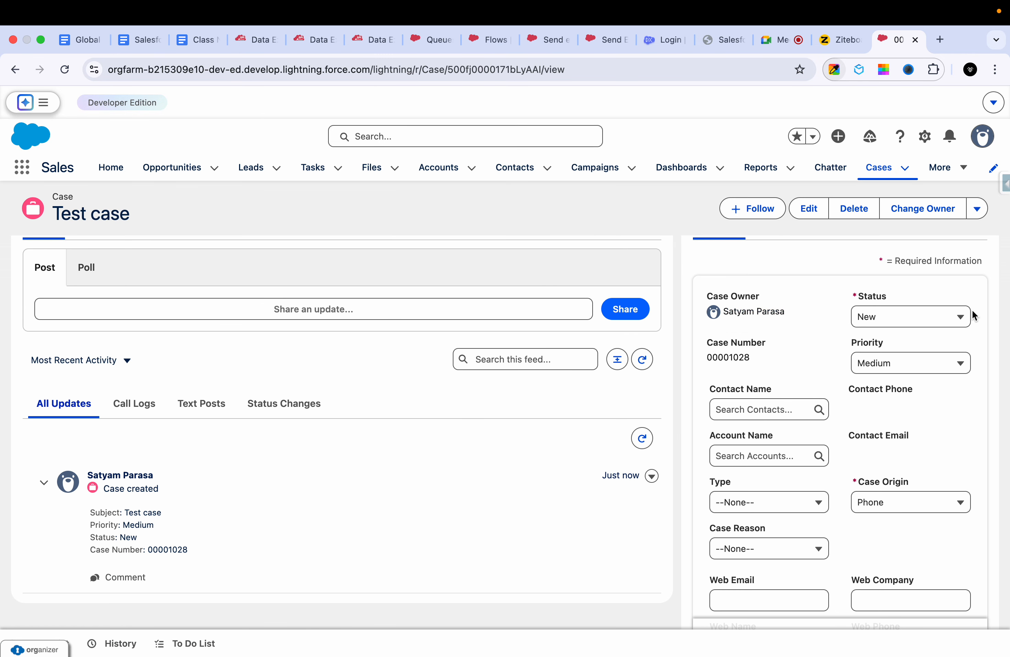
click(906, 369)
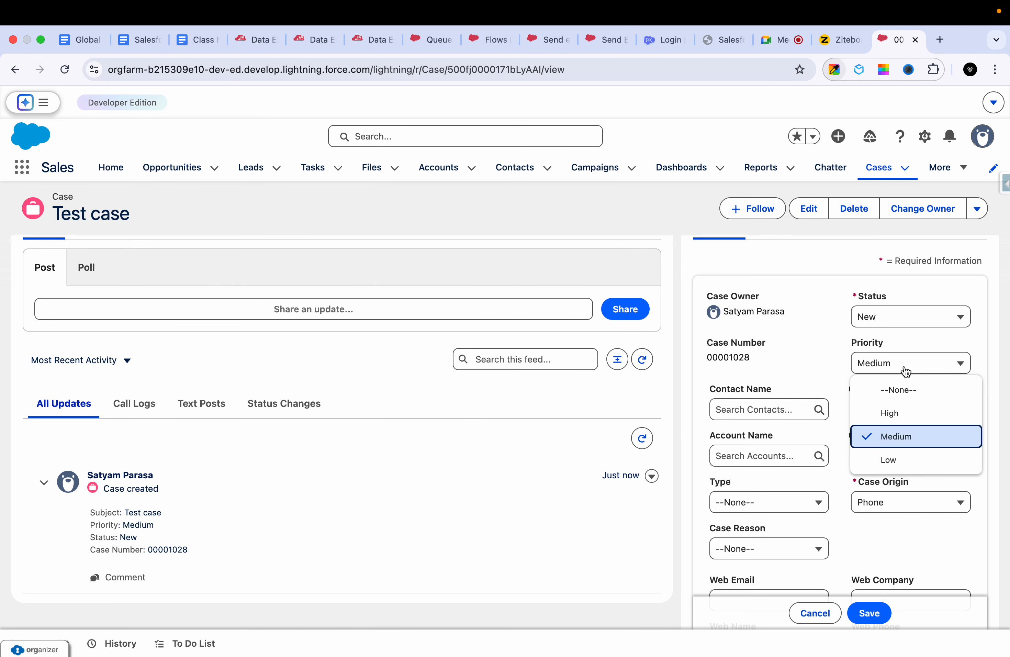
click(893, 413)
click(869, 614)
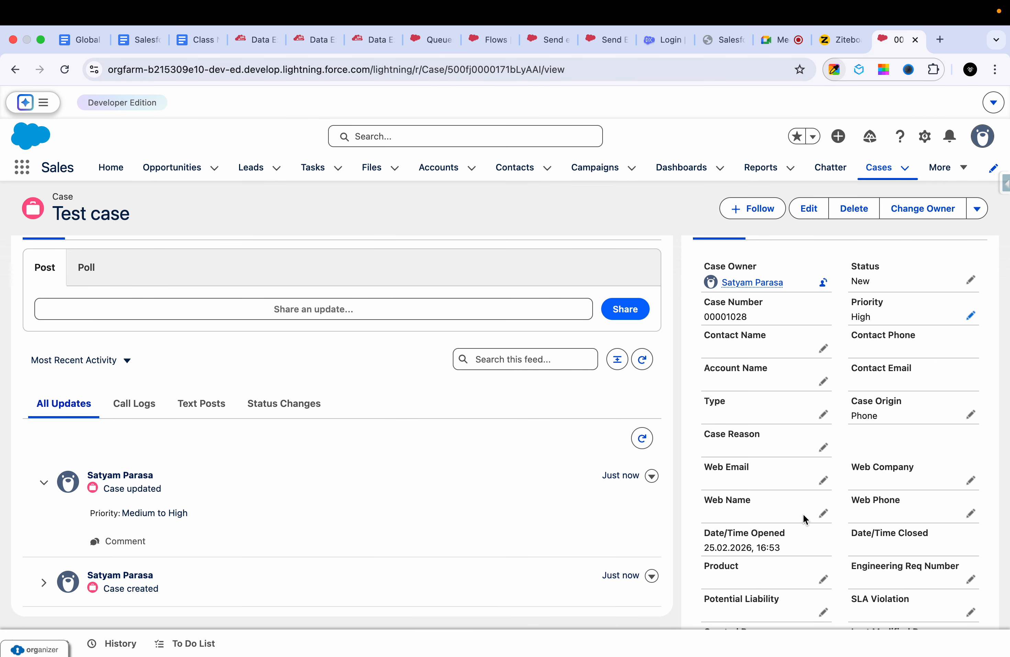
scroll(803, 519, up, 3)
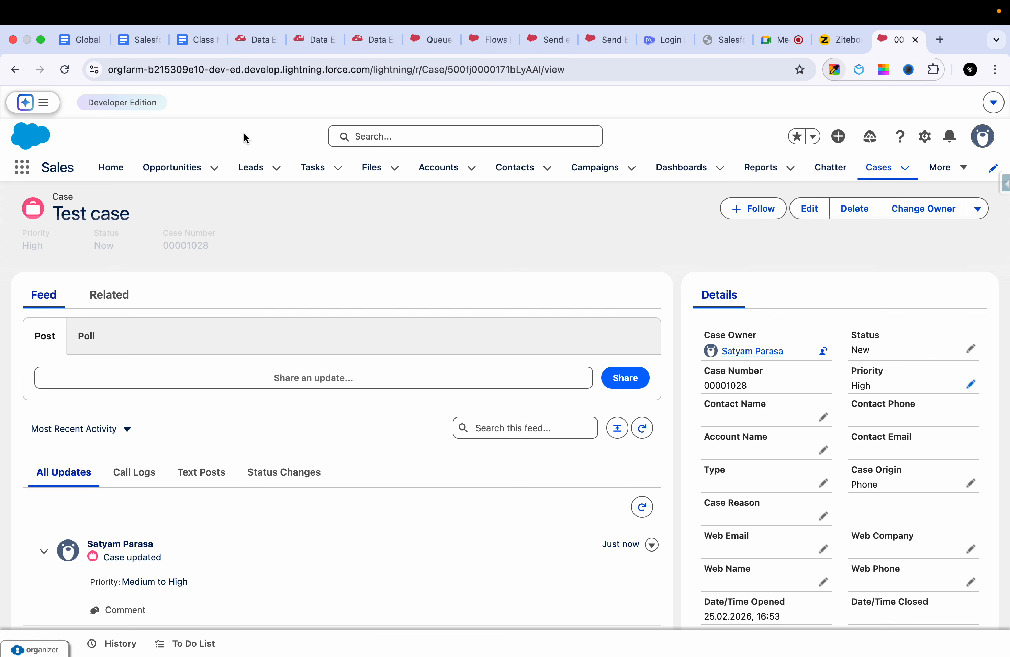
click(65, 71)
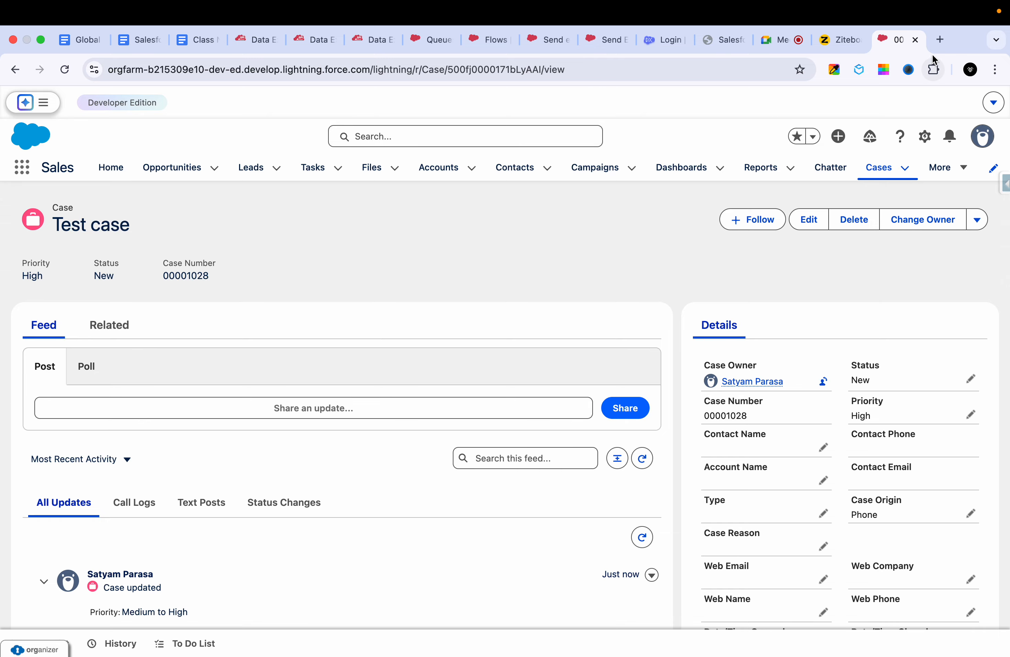
- Open a new browser tab with the Google account list, and check the Send Email recipient addresses in the flow's debug details
click(938, 41)
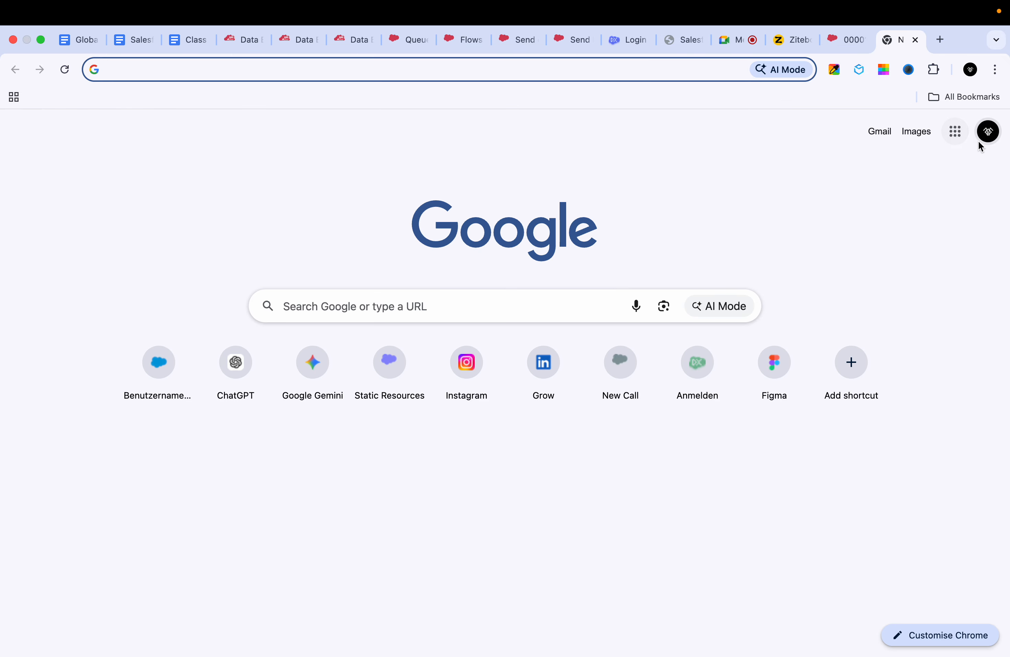
click(986, 136)
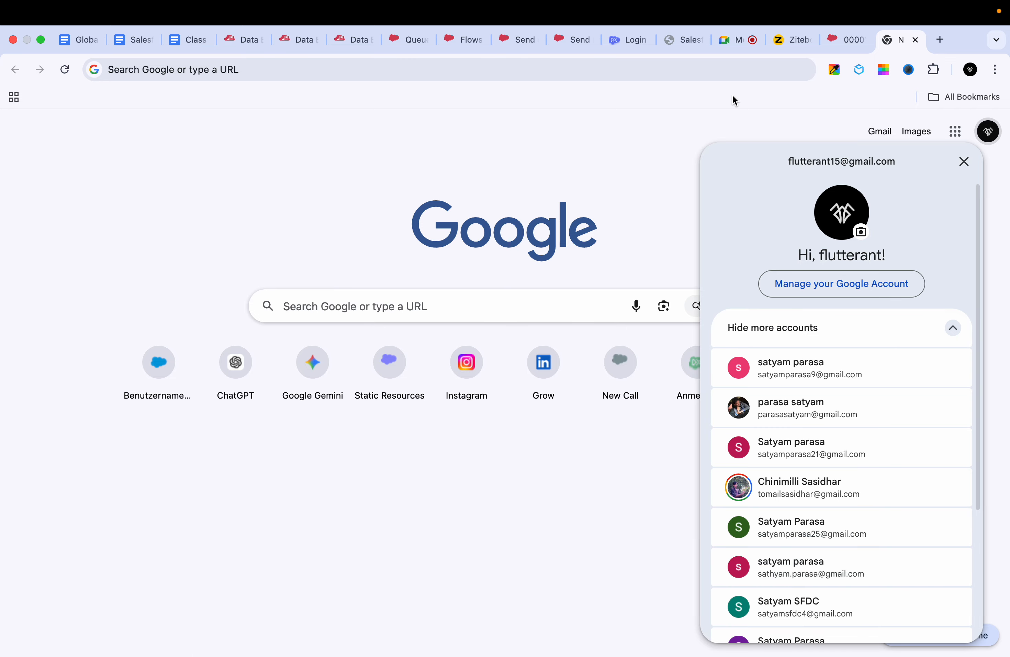
click(567, 43)
click(513, 35)
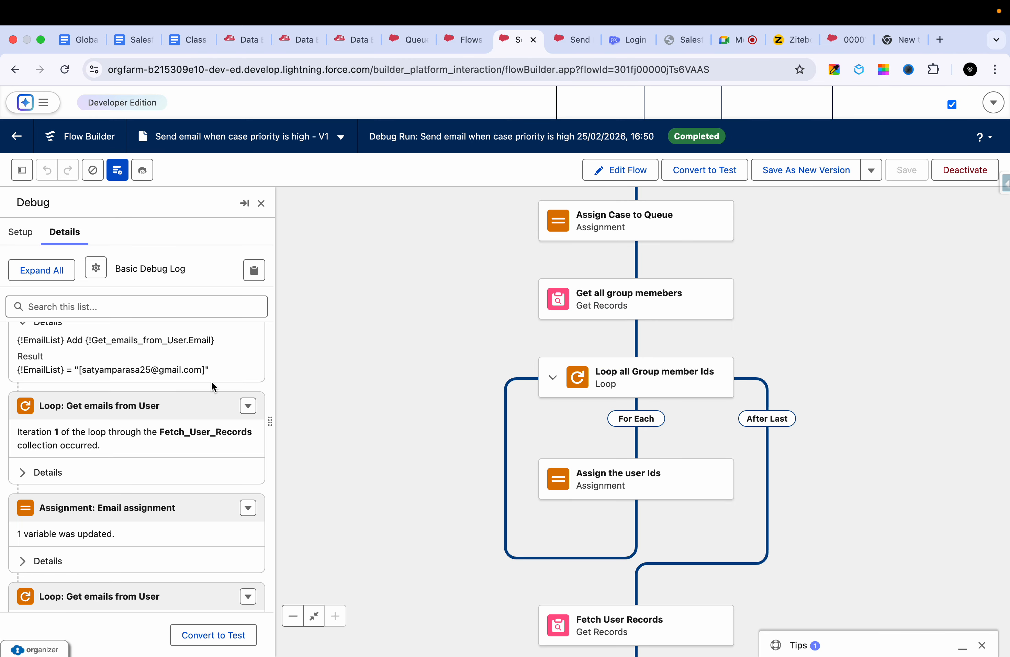
scroll(140, 524, down, 5)
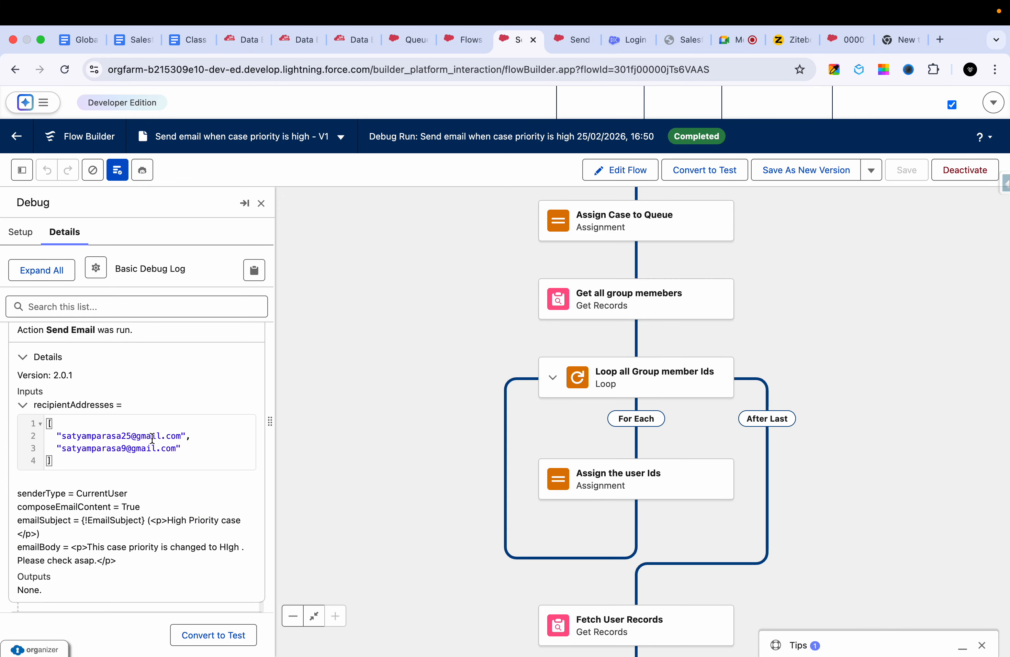
- Return to the new browser tab, switch to the second email recipient's Google account and open its Gmail inbox
click(894, 42)
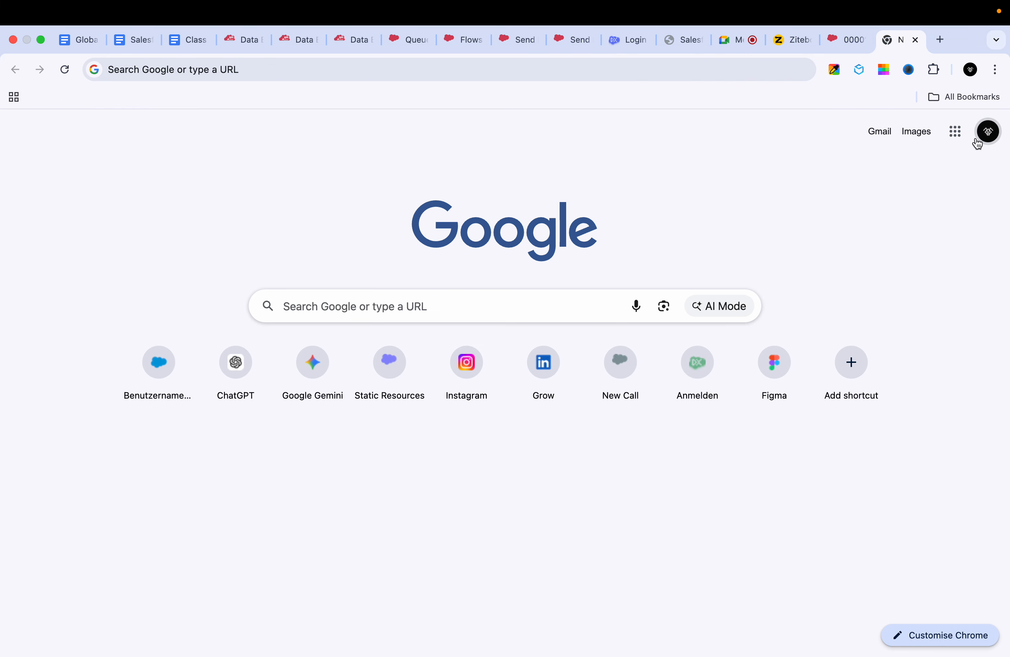
click(986, 132)
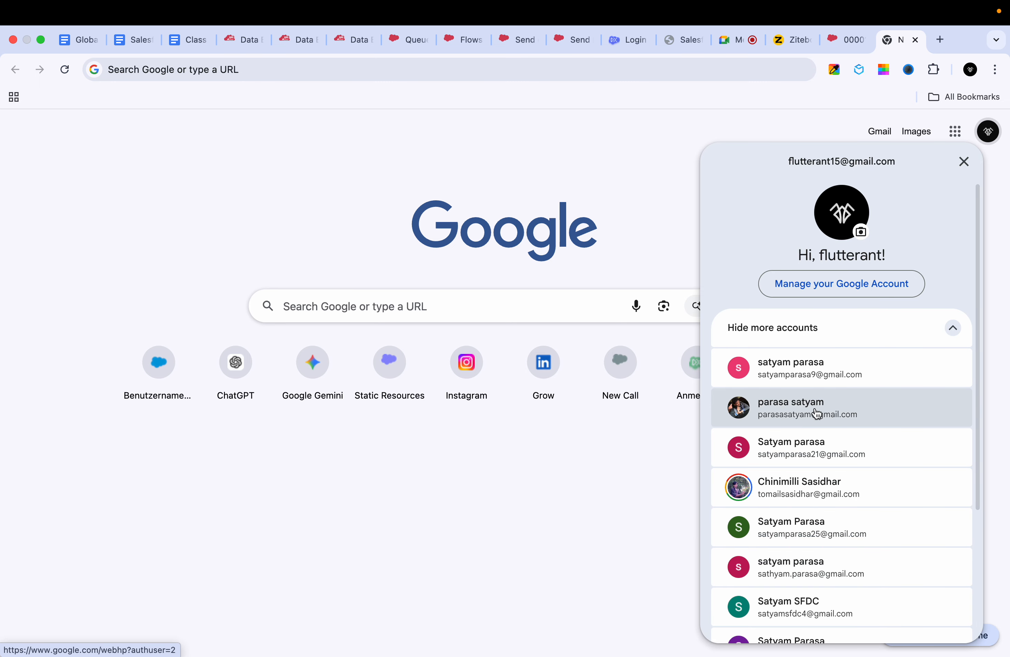
click(809, 378)
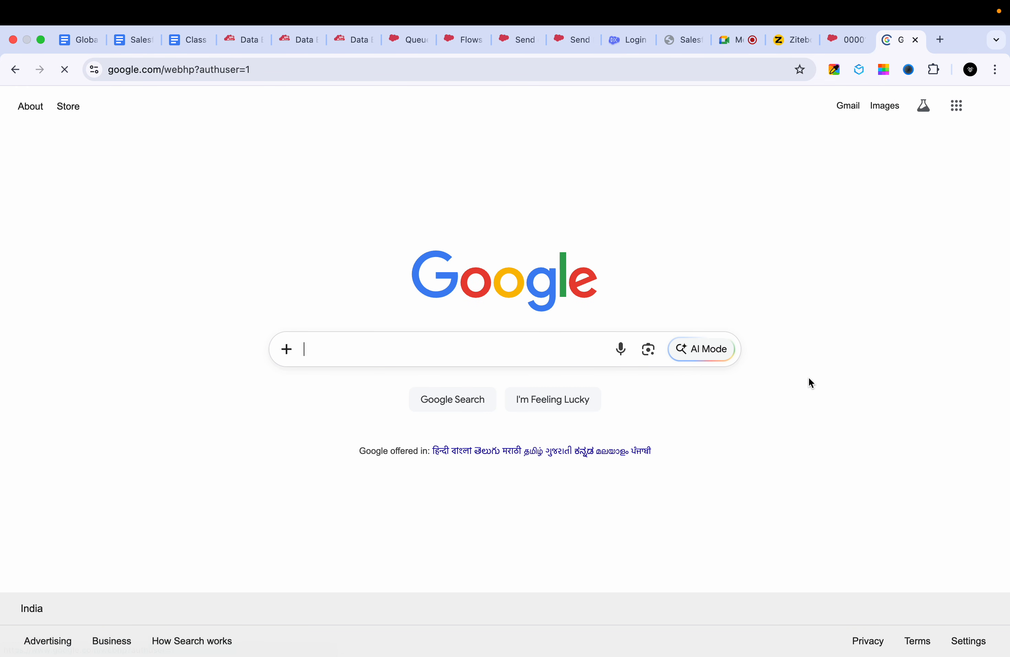
click(849, 108)
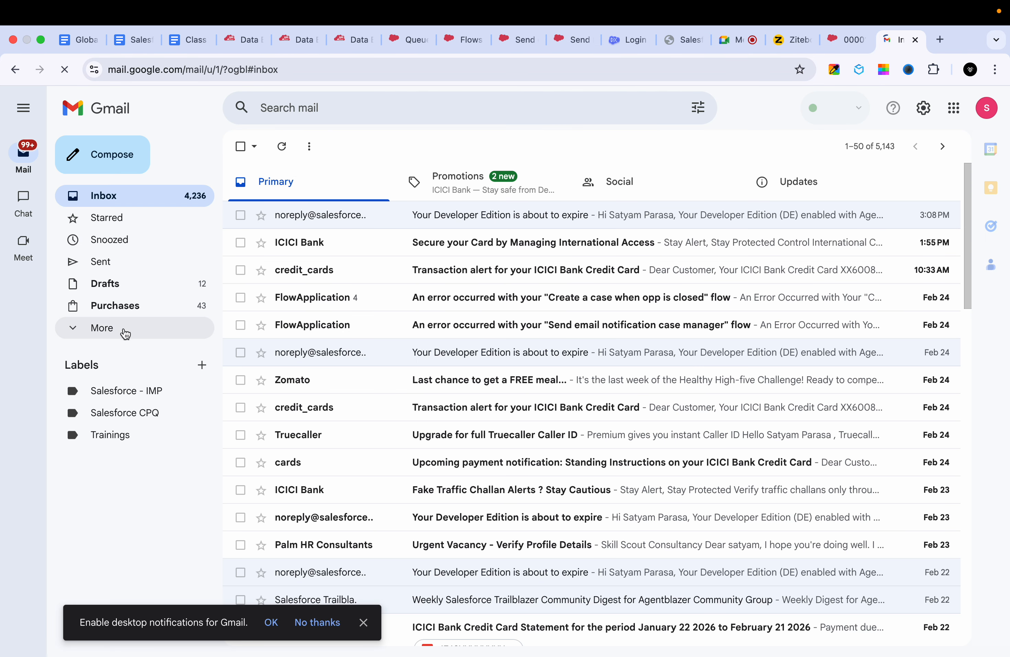
- Open the High Priority case email in the Gmail Spam folder
click(123, 329)
click(111, 415)
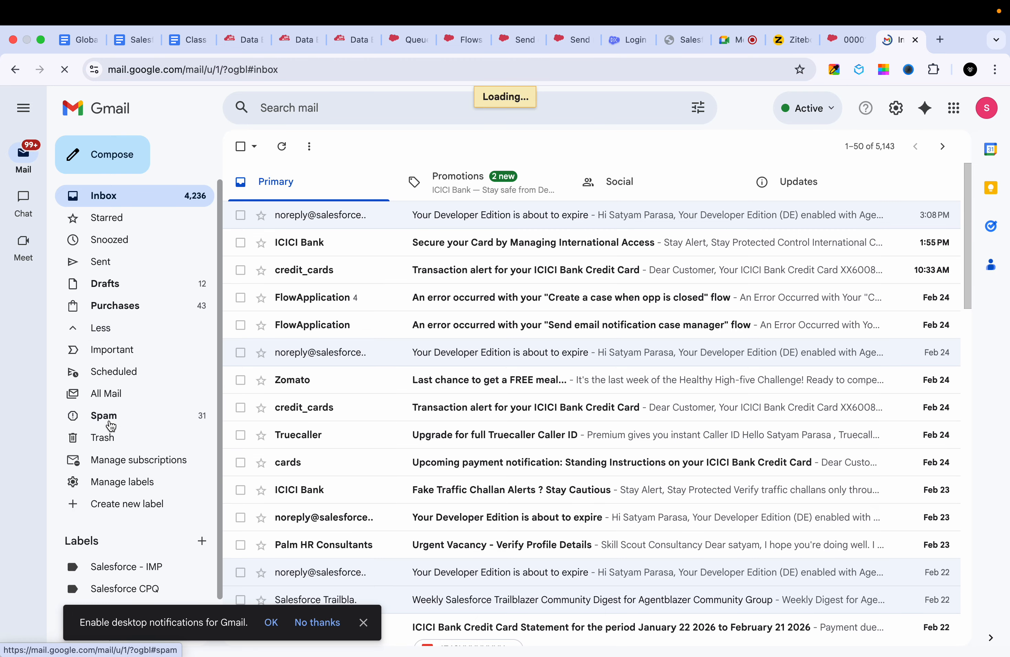
click(464, 263)
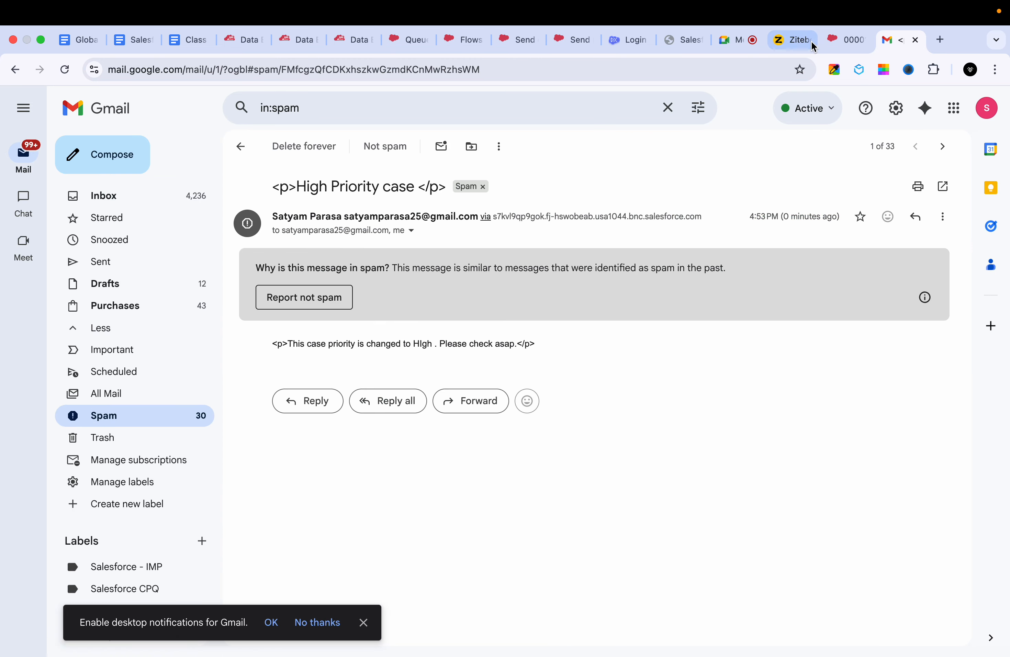
- Return to the "Send email when case priority is high" flow in Flow Builder and deactivate it
click(837, 39)
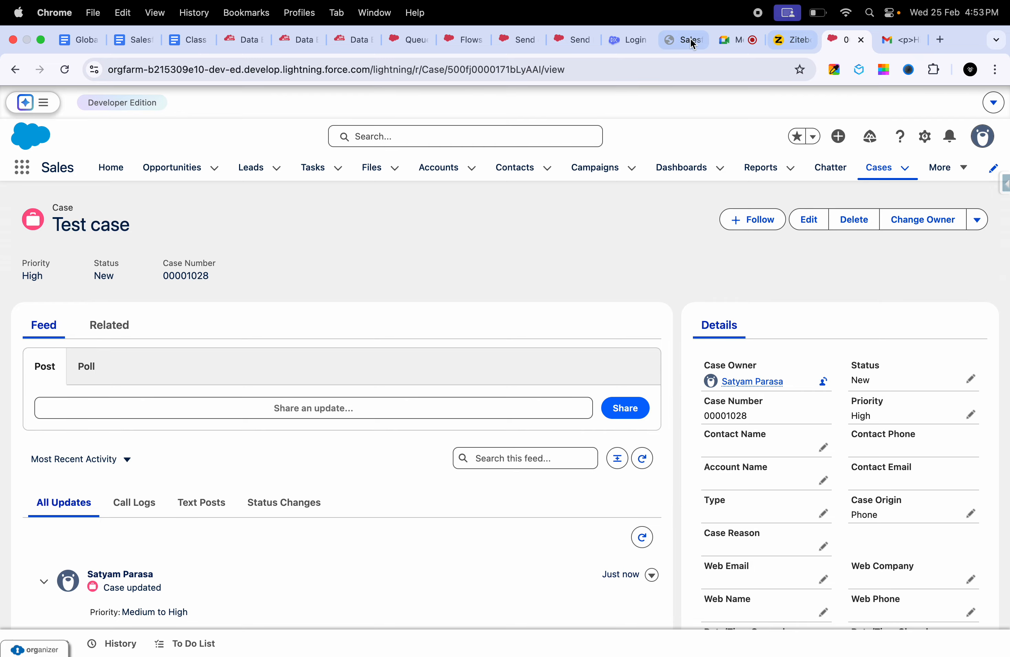
click(570, 34)
click(531, 34)
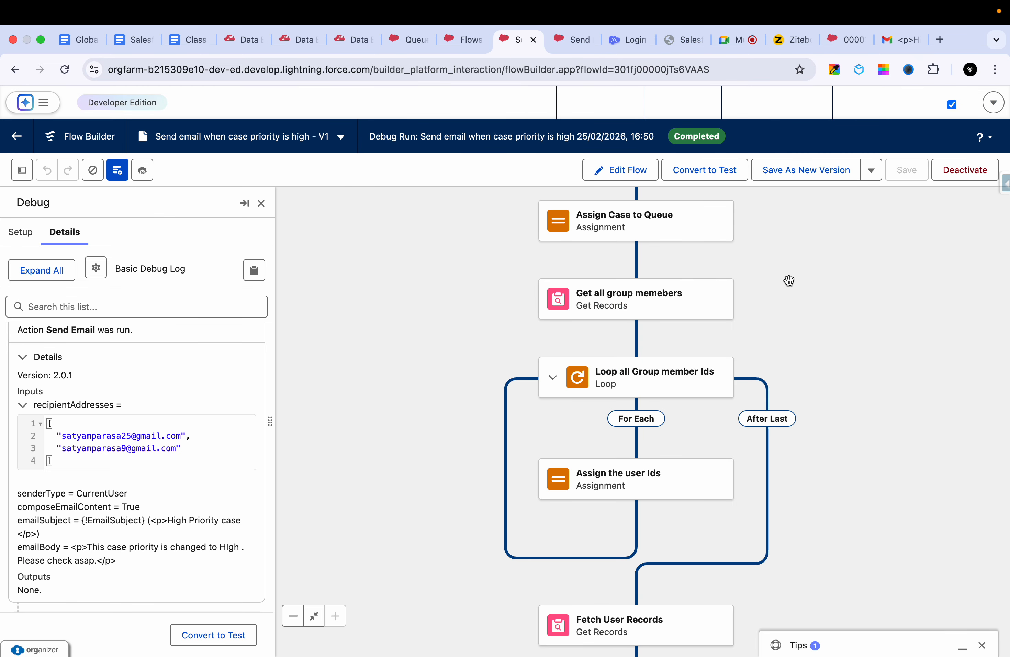
drag(788, 280, 706, 320)
click(955, 176)
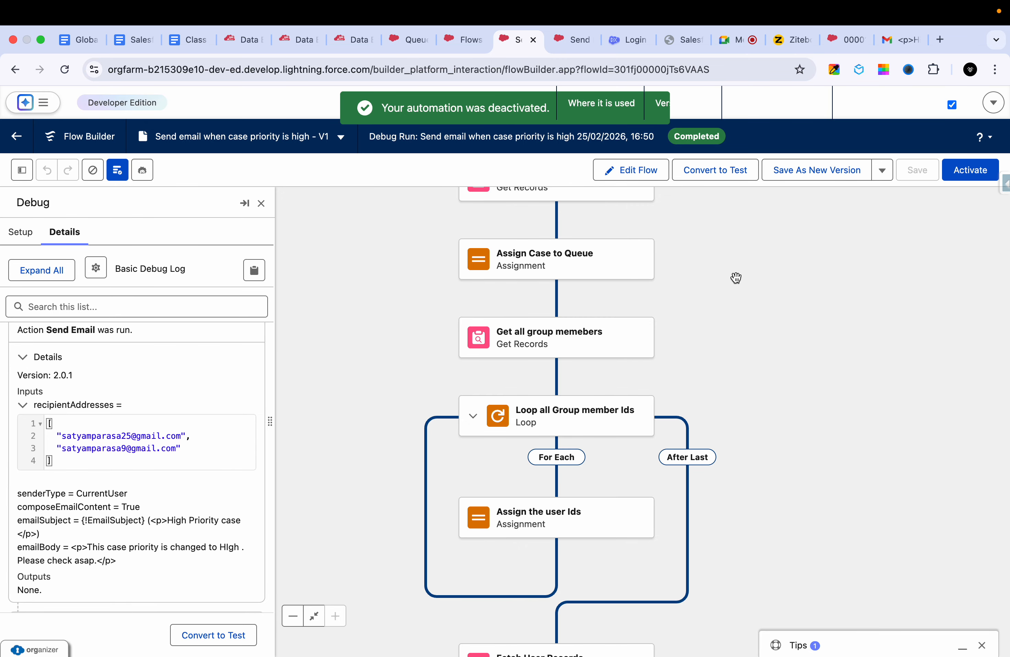
- Review the flow canvas from the Record-Triggered Flow start element down to the Get emails from User loop
drag(708, 257, 704, 354)
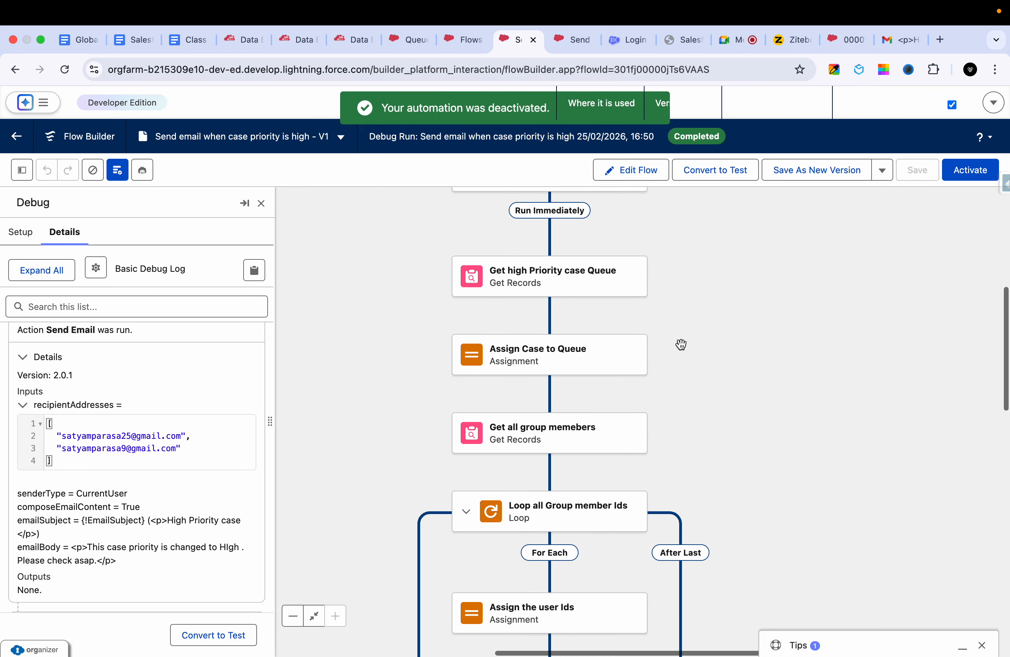
scroll(688, 435, up, 3)
scroll(681, 442, down, 5)
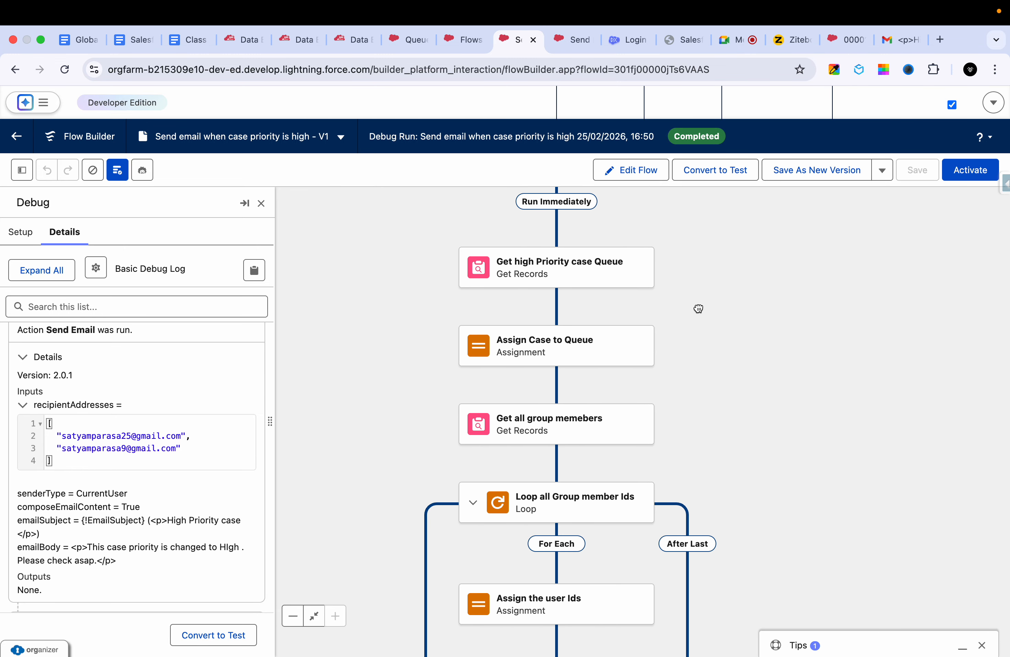
scroll(717, 255, down, 3)
scroll(728, 271, down, 2)
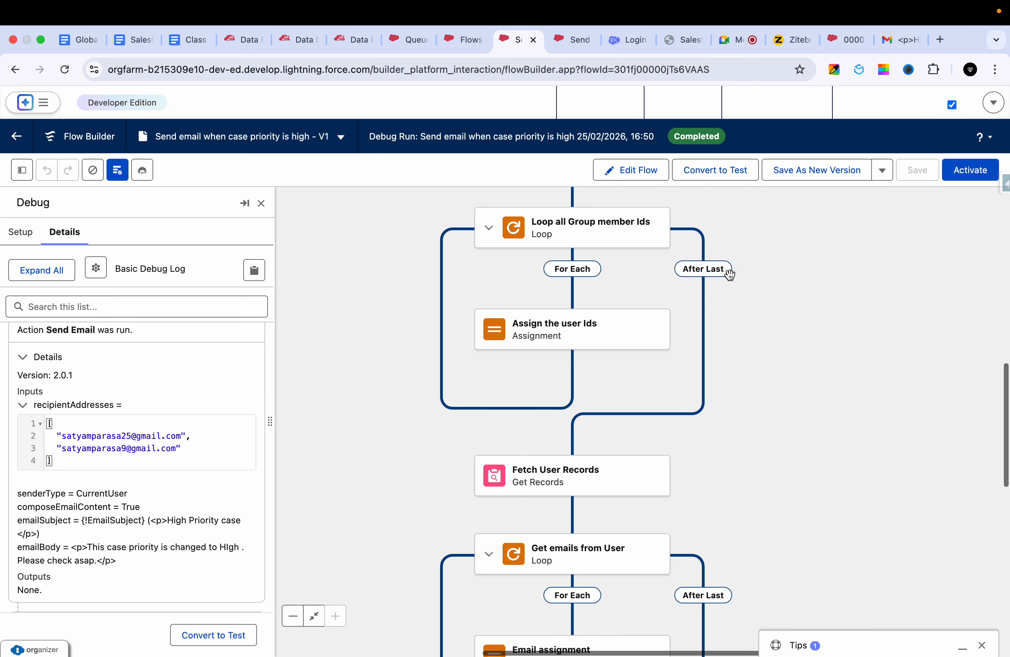
scroll(736, 418, up, 8)
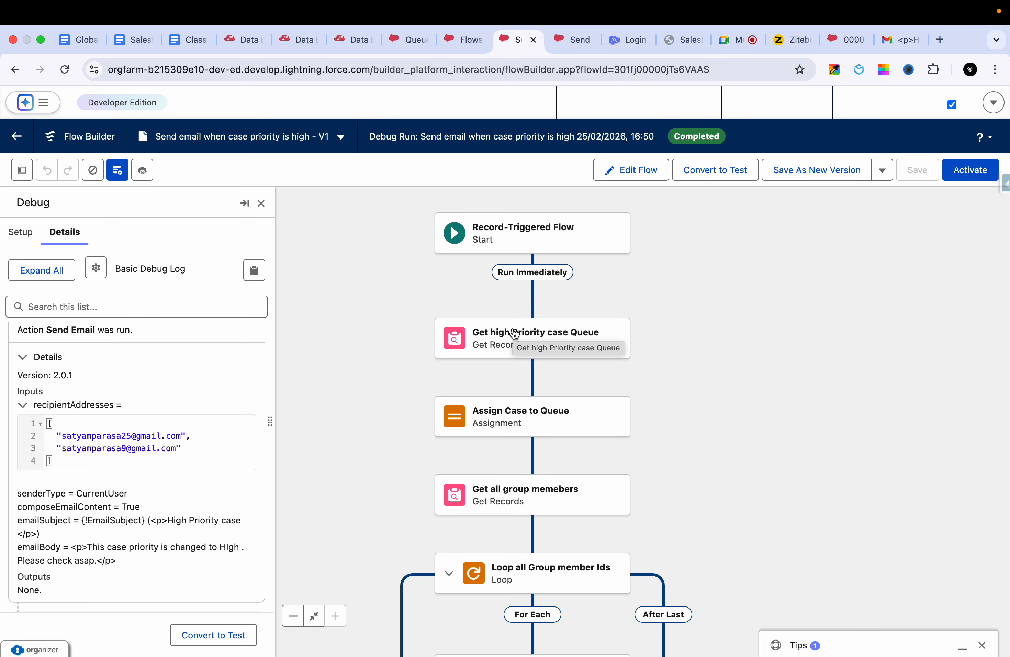
scroll(680, 436, down, 5)
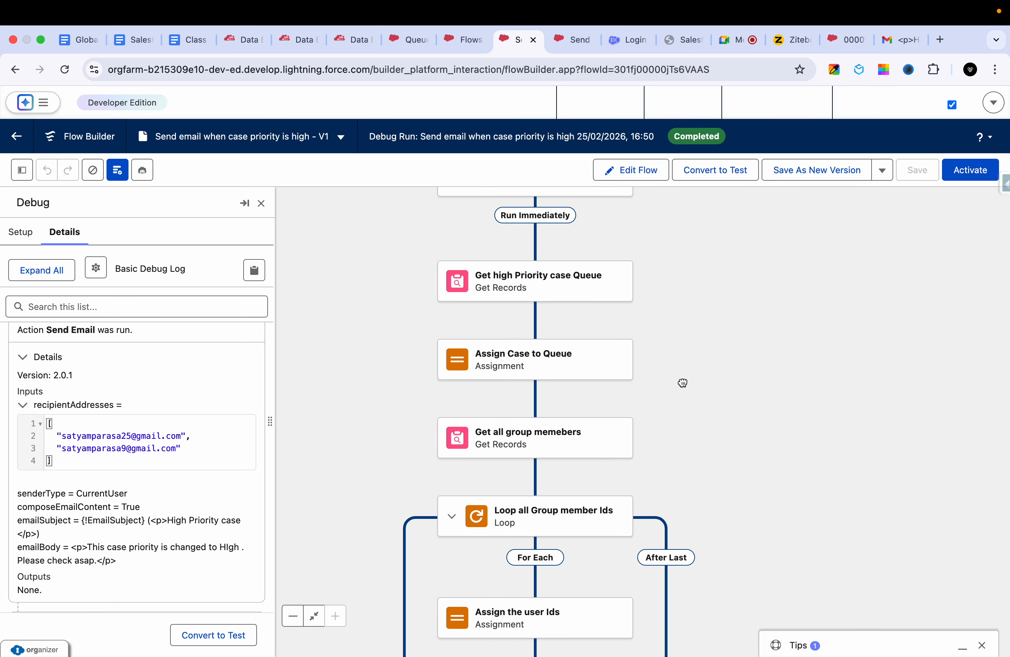
- Check the Test case record's owner and the details of the High Priority Case Queue Team queue
drag(752, 443, 751, 368)
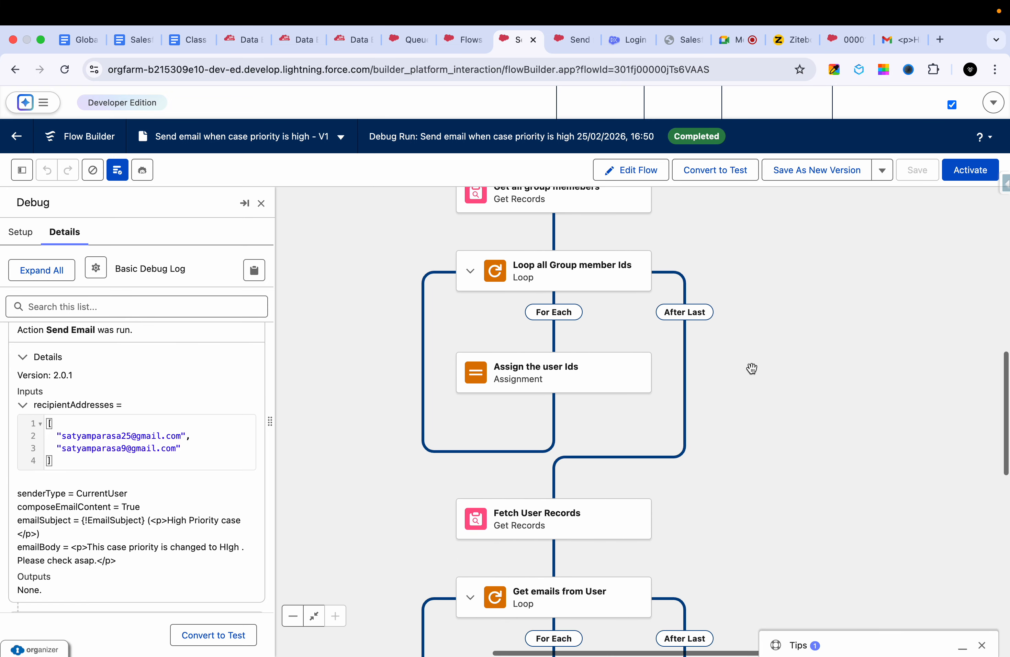
click(846, 40)
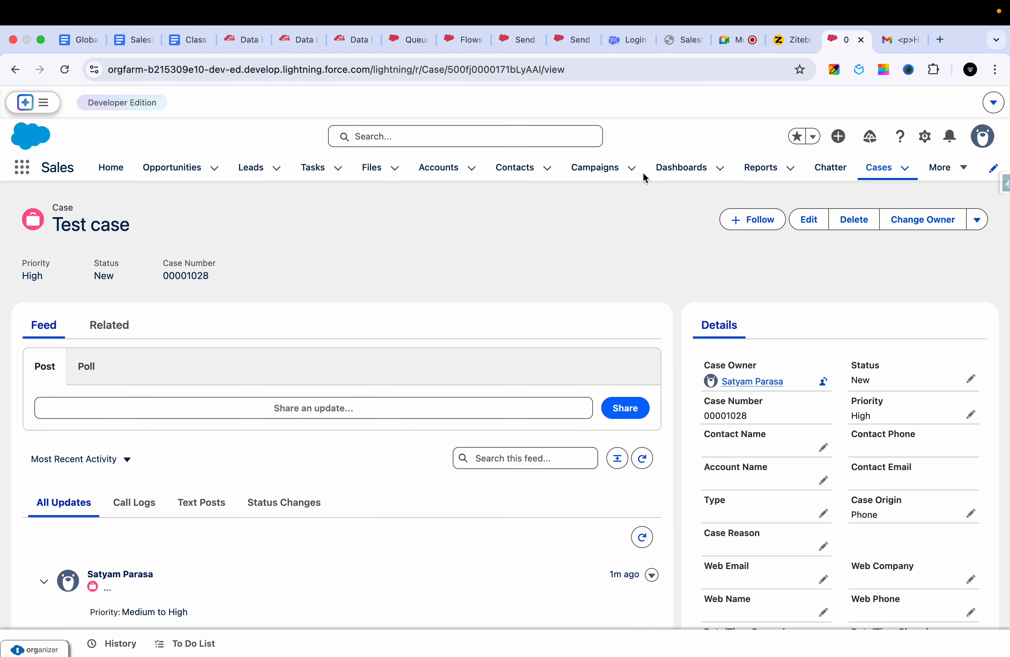
click(591, 37)
click(455, 39)
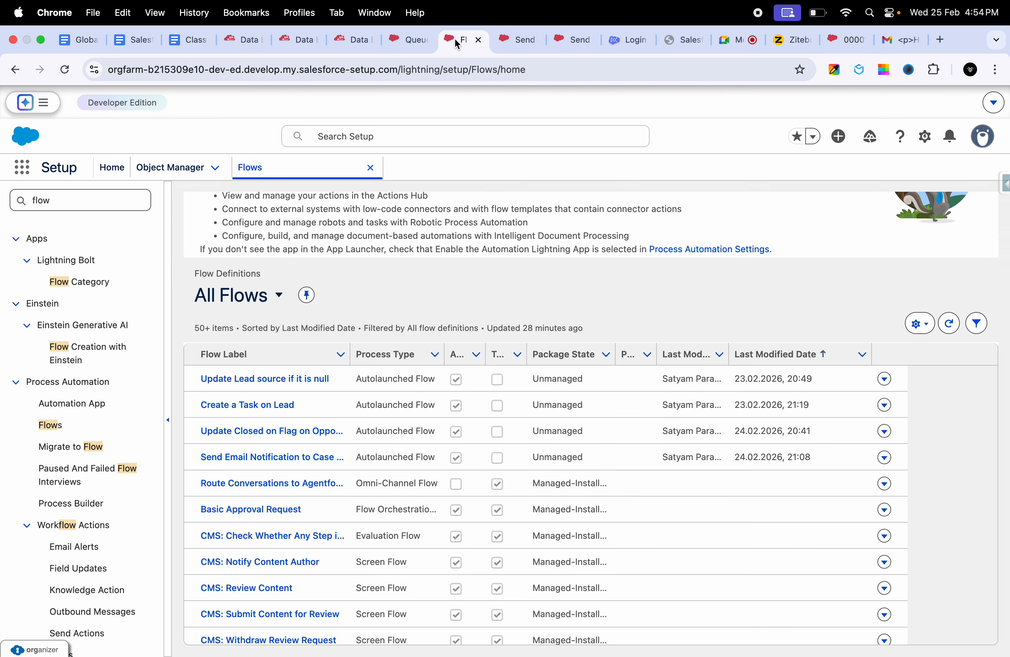
click(366, 40)
click(408, 39)
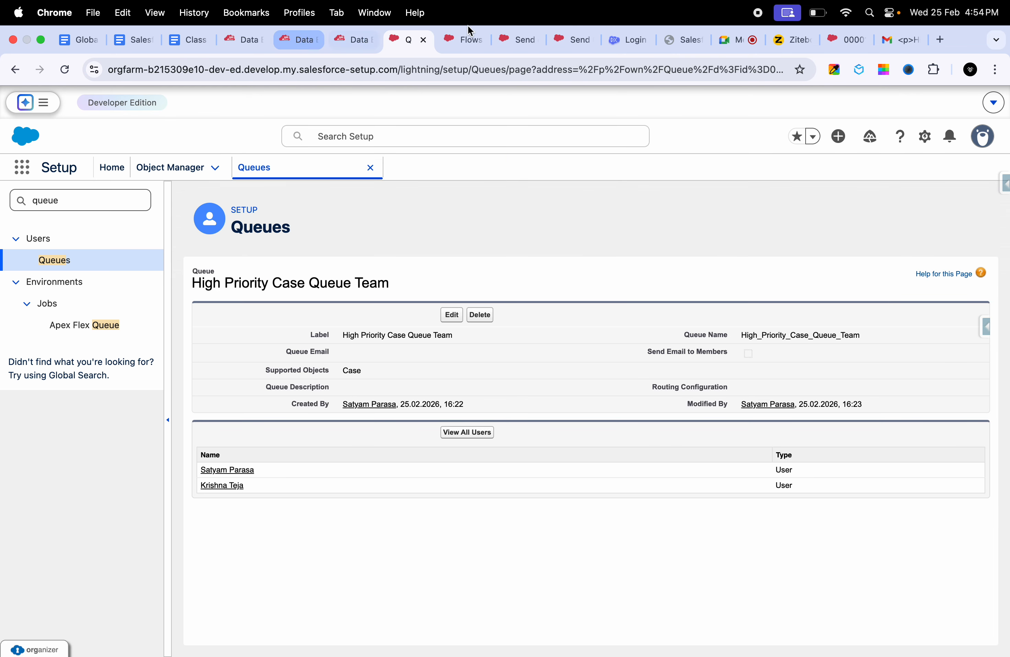
- Look over the "Send Email Notification to Case manager when Priority is high" flow, and return to the "Send email when case priority is high" flow
click(564, 43)
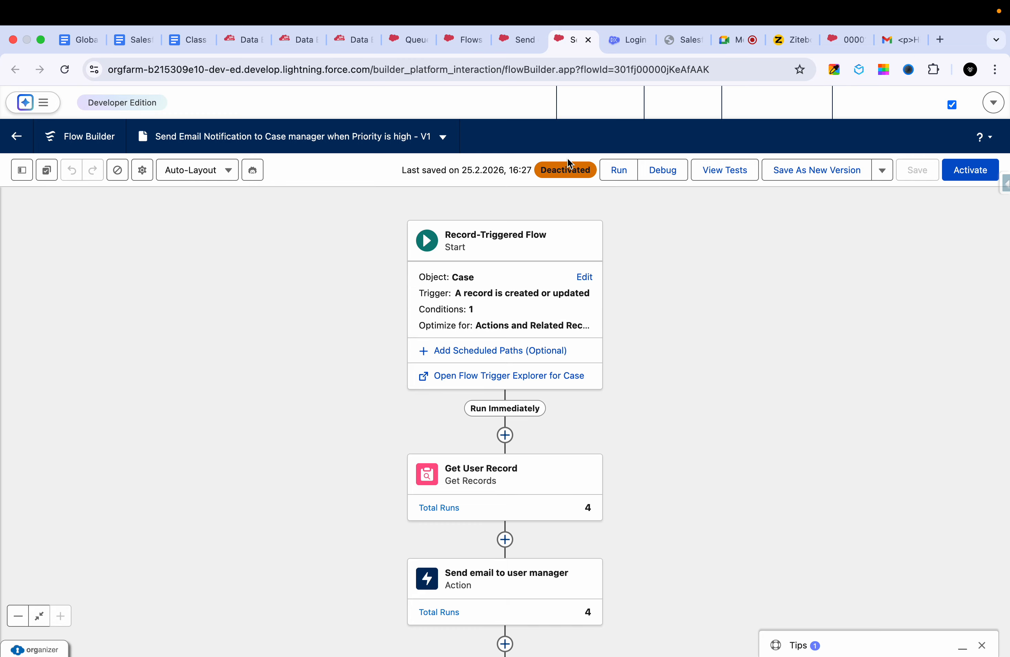
scroll(618, 429, down, 6)
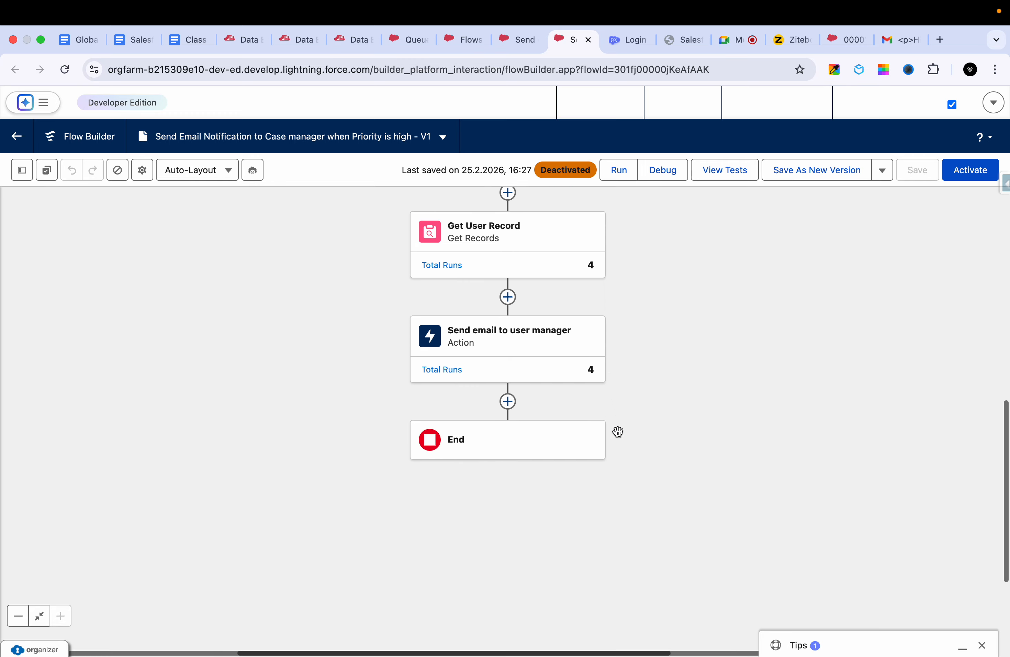
click(517, 38)
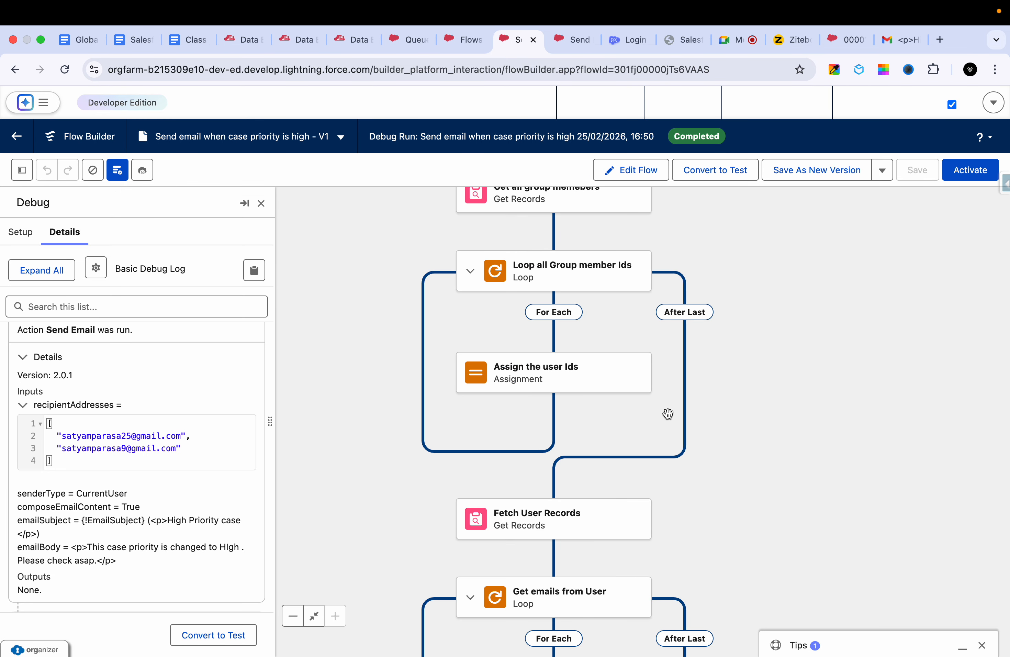
- Examine the variable, operator and value set in the Assign Case to Queue assignment, and close its properties
scroll(668, 413, up, 5)
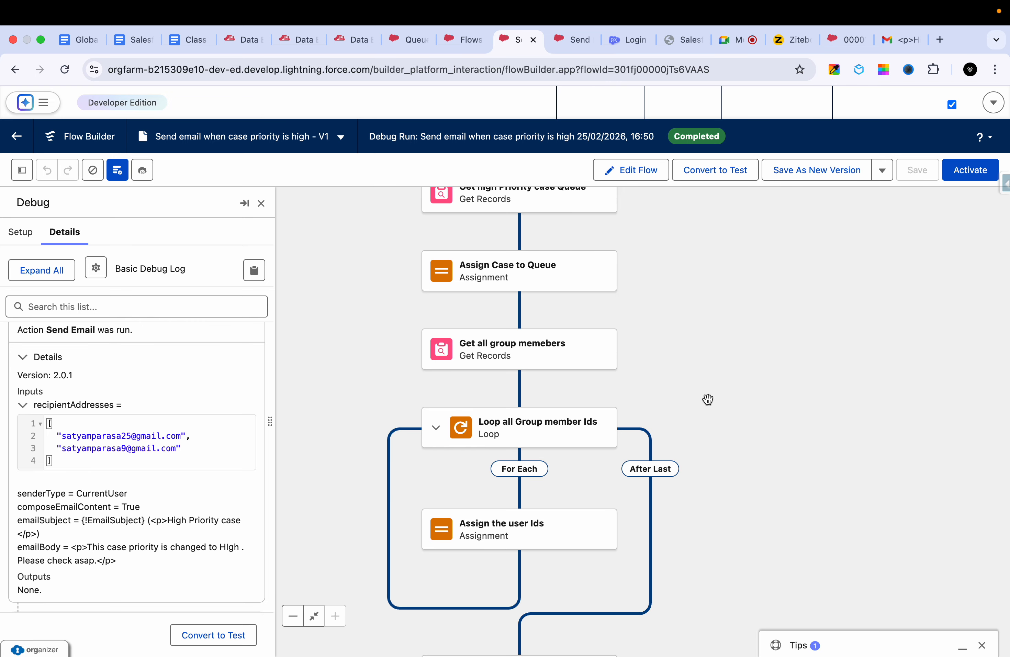
scroll(708, 399, up, 2)
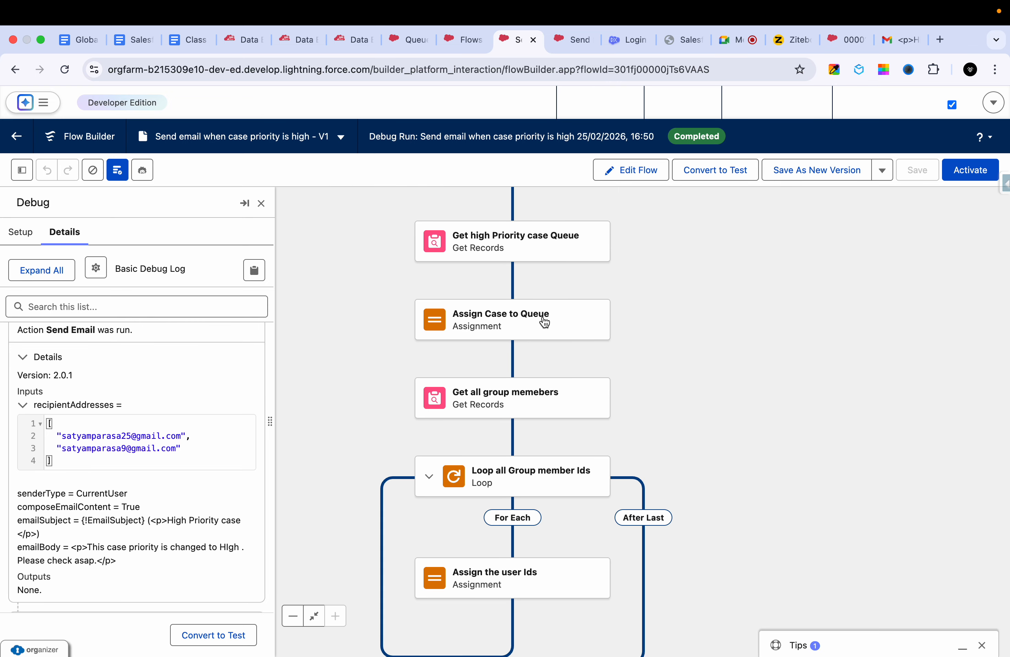
scroll(545, 322, up, 1)
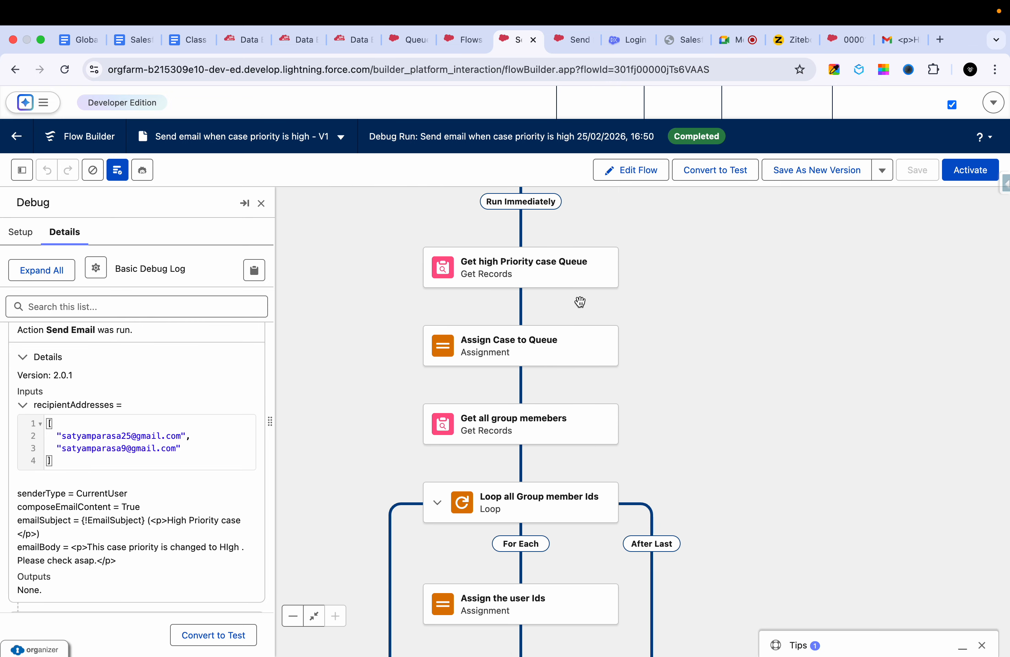
click(533, 344)
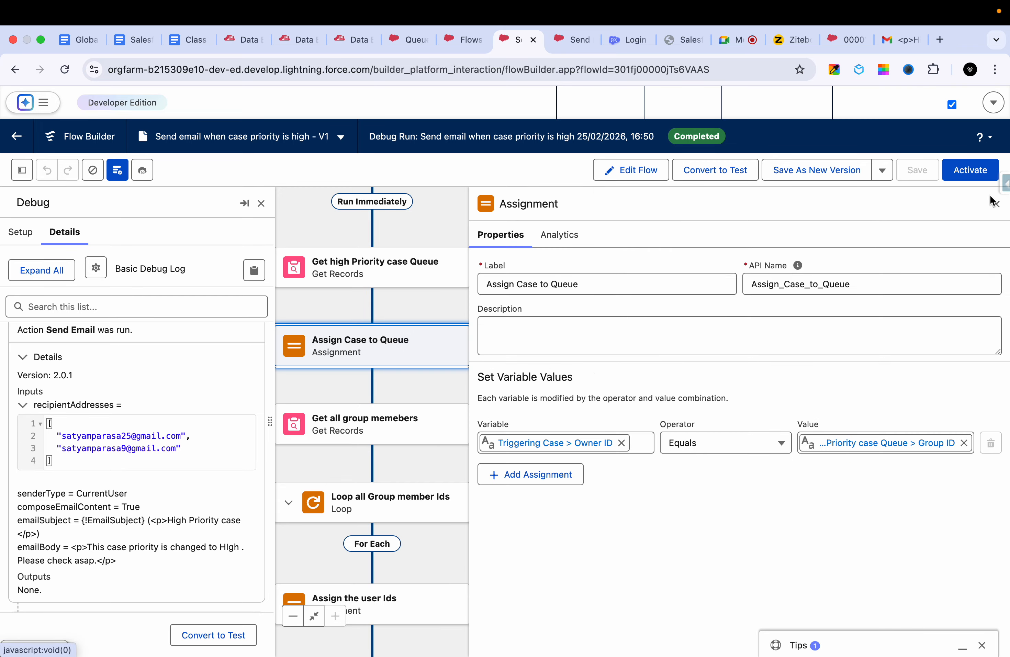
click(996, 205)
click(629, 333)
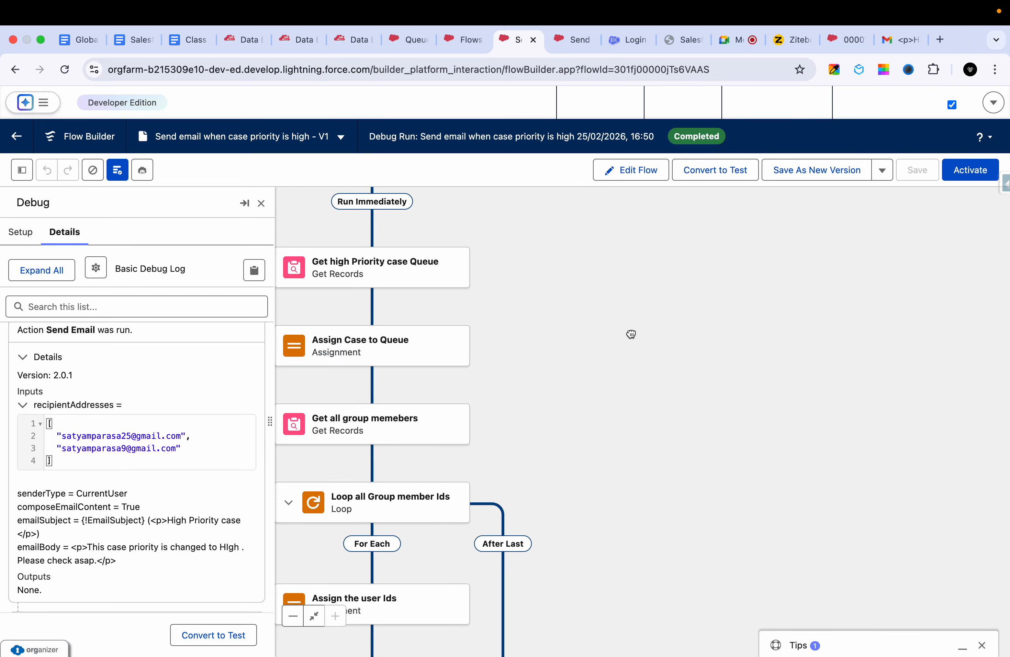
- Switch the flow from the debug run view to editing and locate the elements around Assign Case to Queue
click(653, 174)
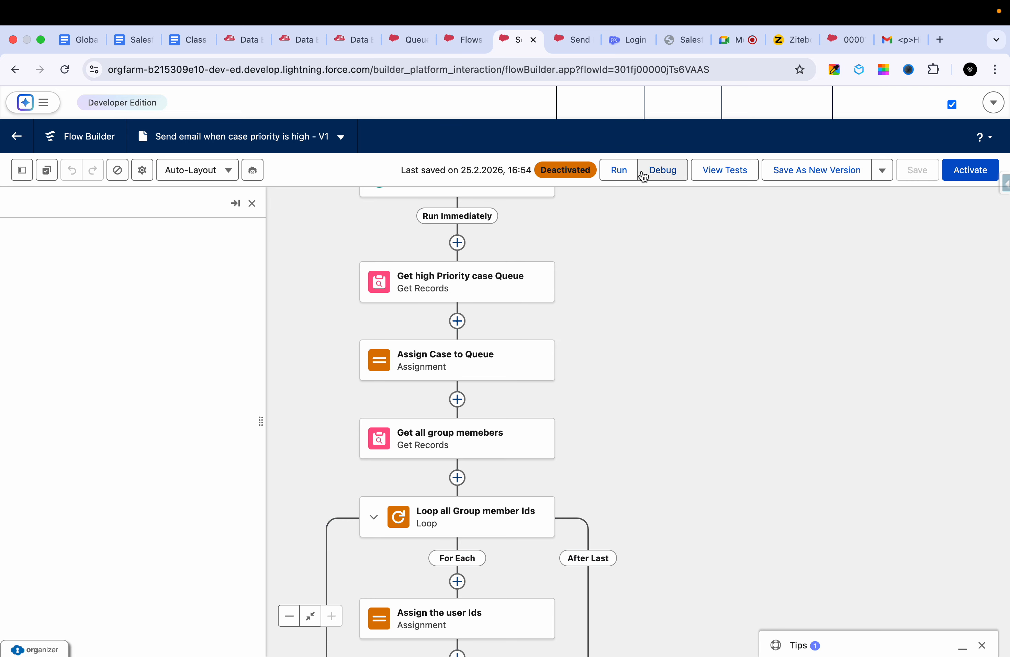
scroll(551, 364, down, 3)
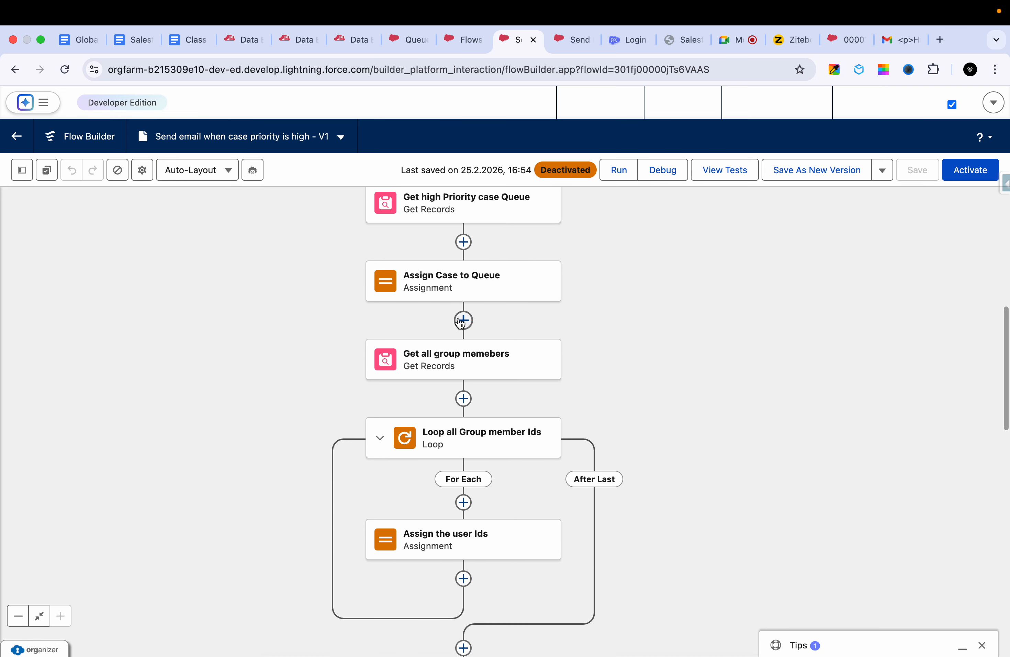
scroll(479, 293, up, 4)
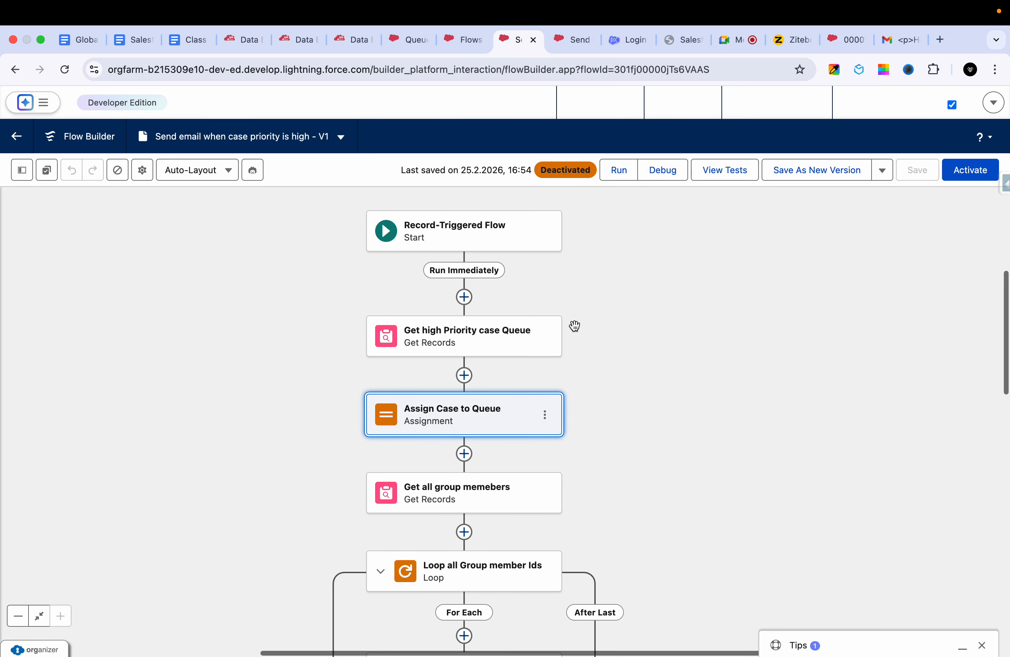
drag(593, 399, 591, 297)
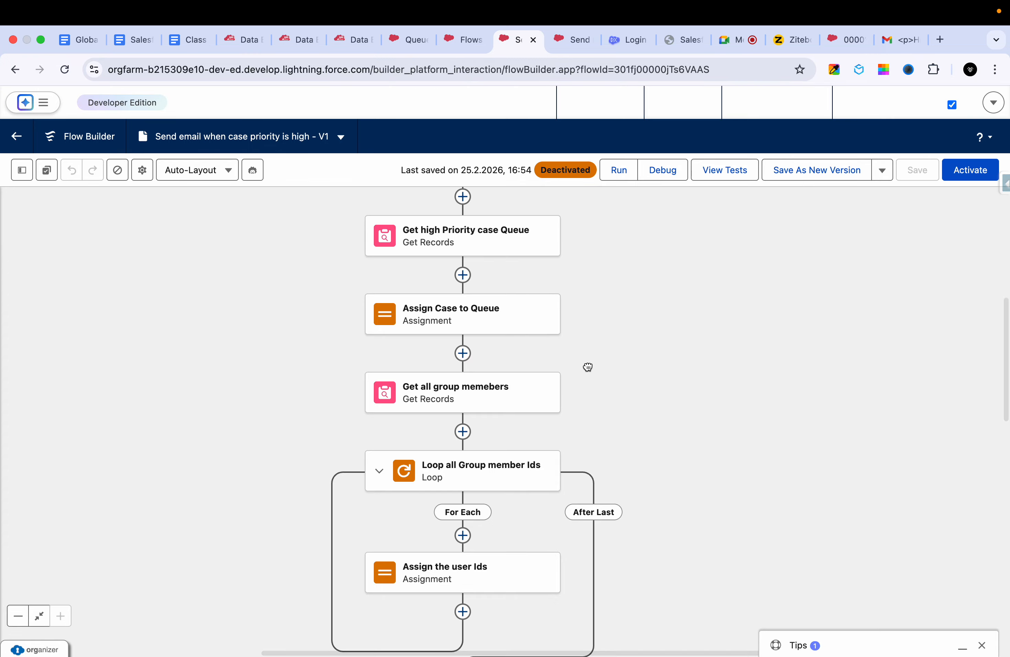
drag(586, 365, 587, 320)
scroll(462, 384, up, 3)
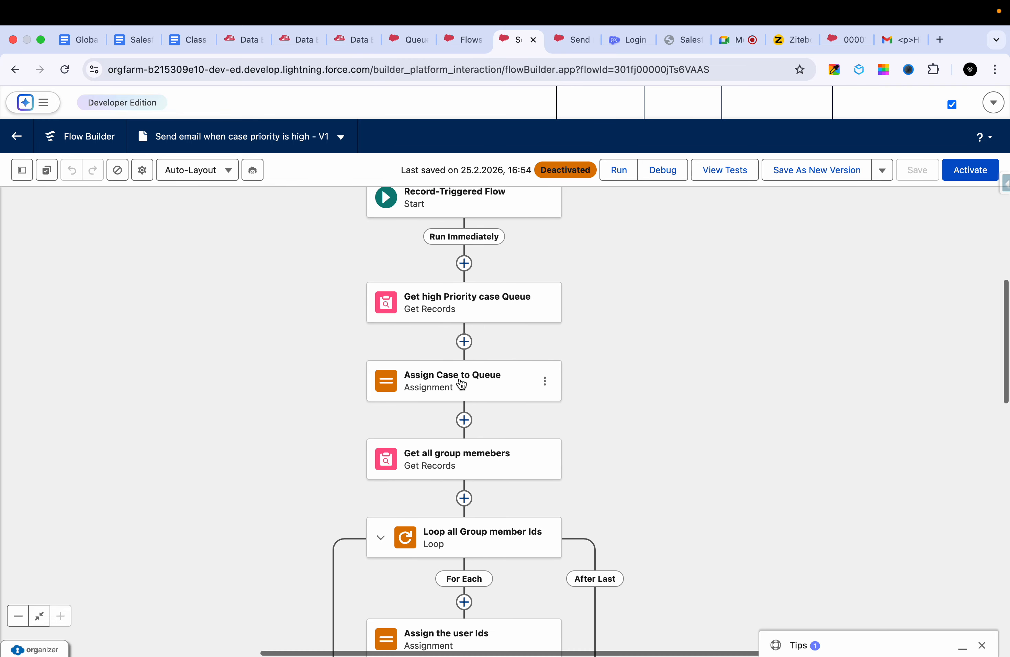
- Add an Update Triggering Record element between Get high Priority case Queue and Assign Case to Queue, labelled "Update case ownership"
click(464, 341)
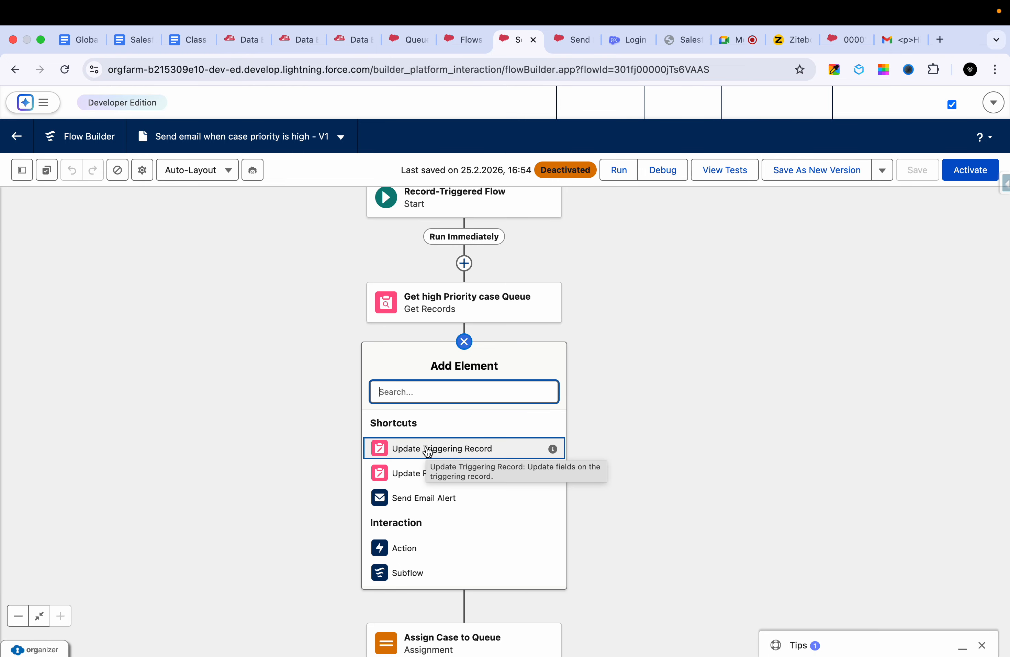
text(update)
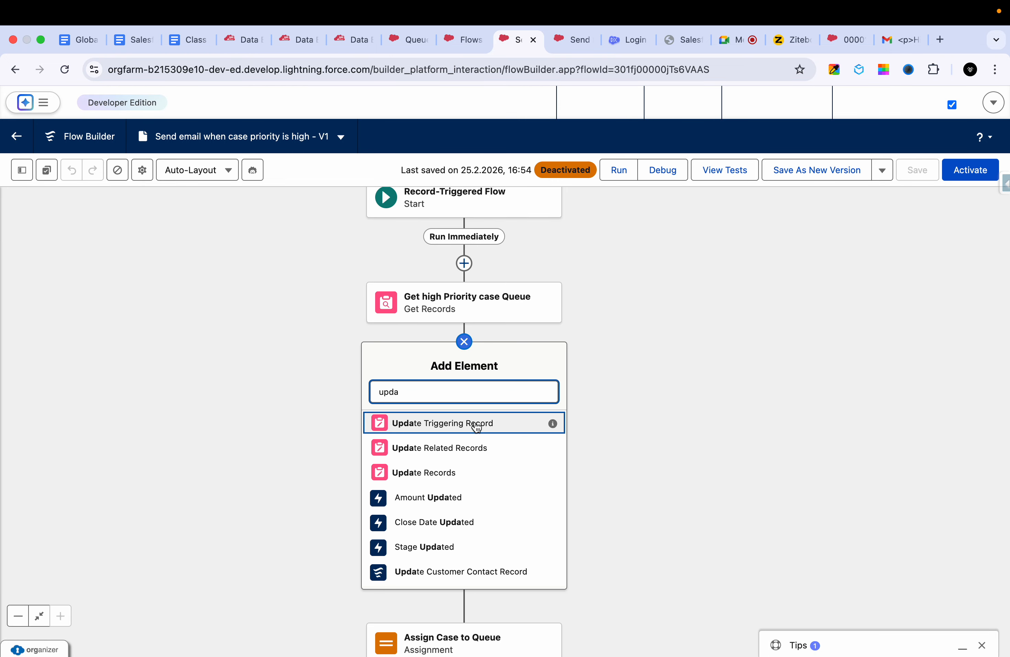
click(426, 422)
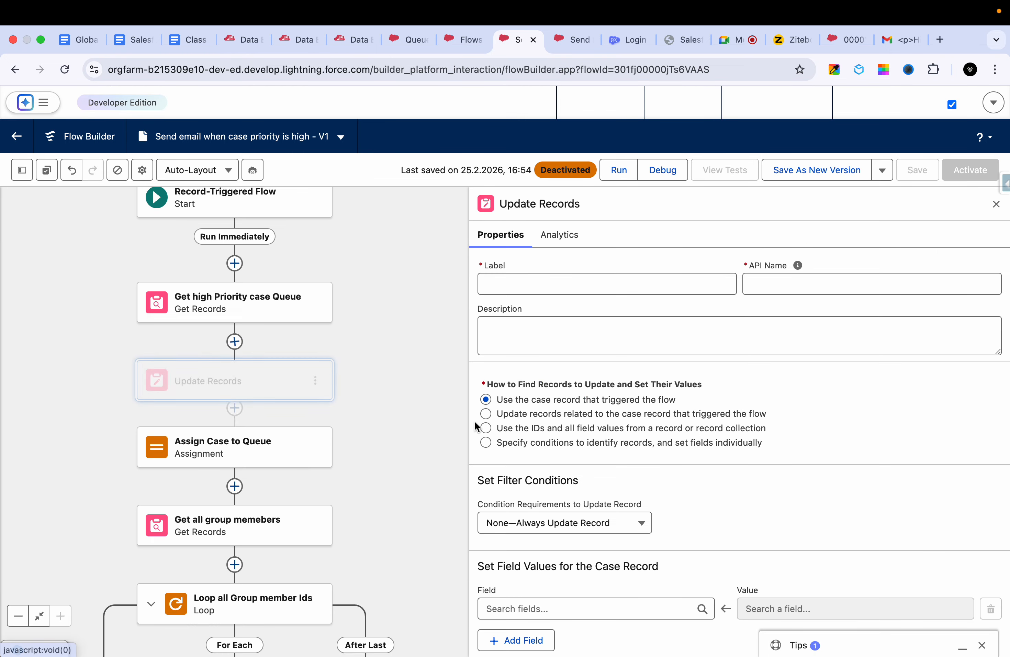
click(526, 284)
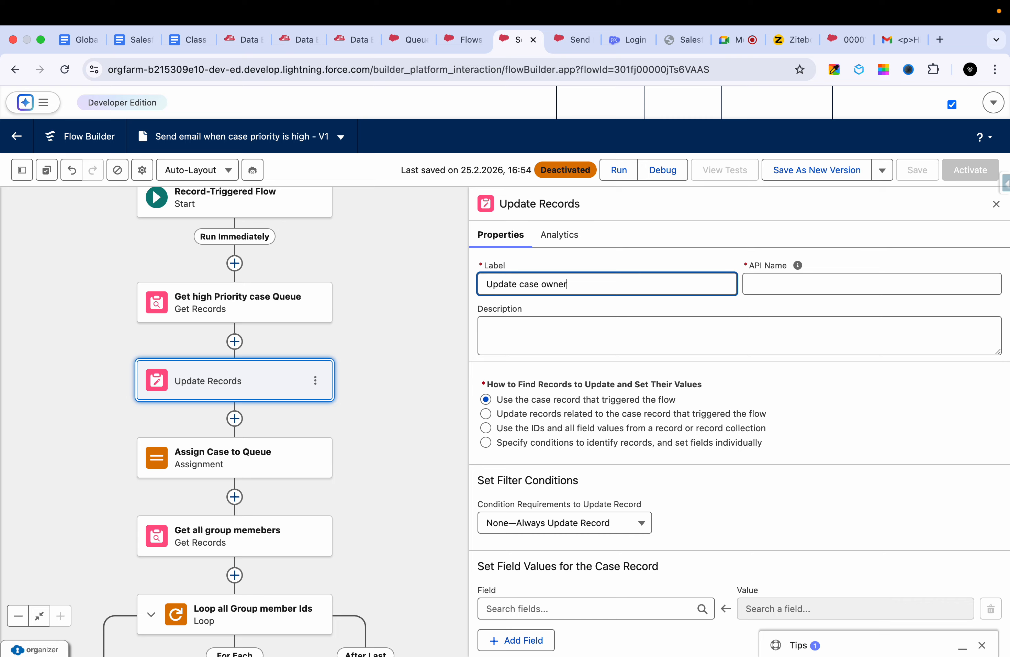
click(598, 323)
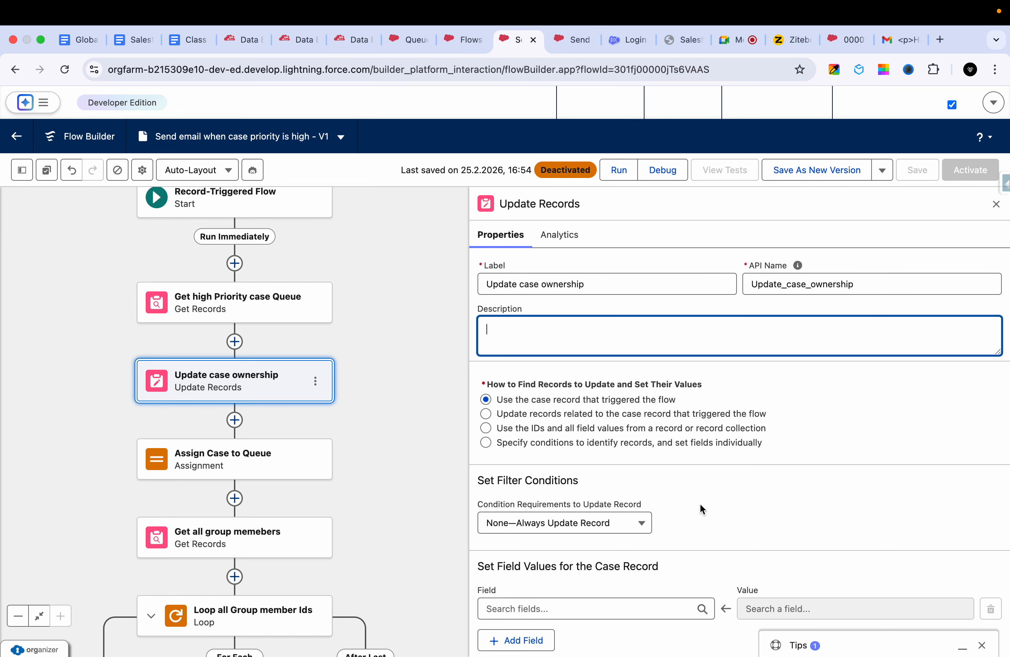
- Choose Owner ID as the case record field that the Update case ownership element sets
drag(700, 503, 701, 415)
click(871, 420)
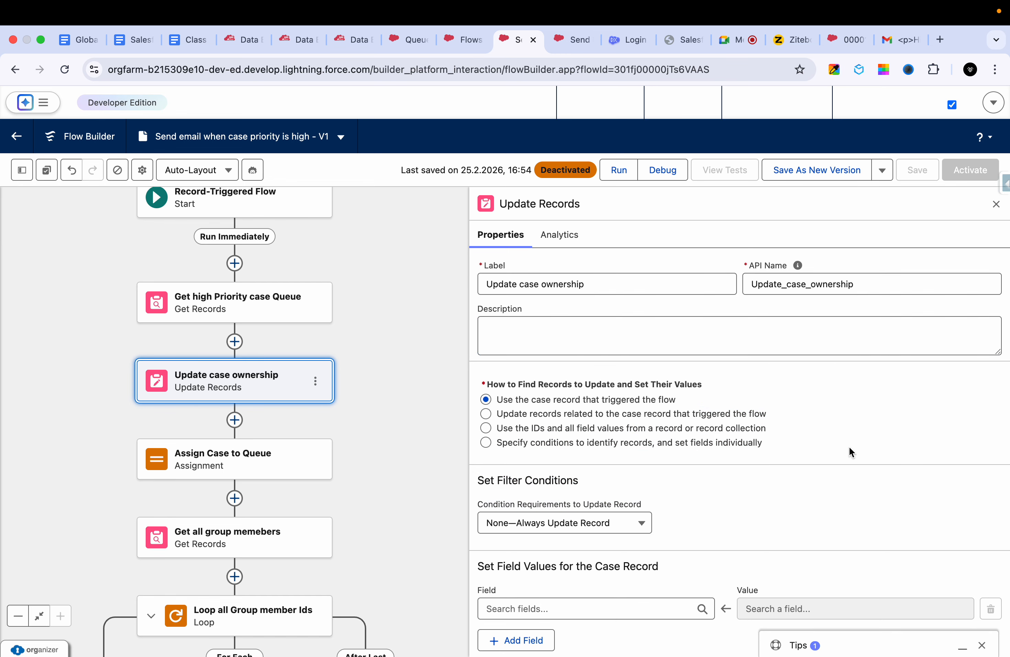
drag(849, 447, 861, 396)
click(824, 508)
scroll(823, 508, down, 1)
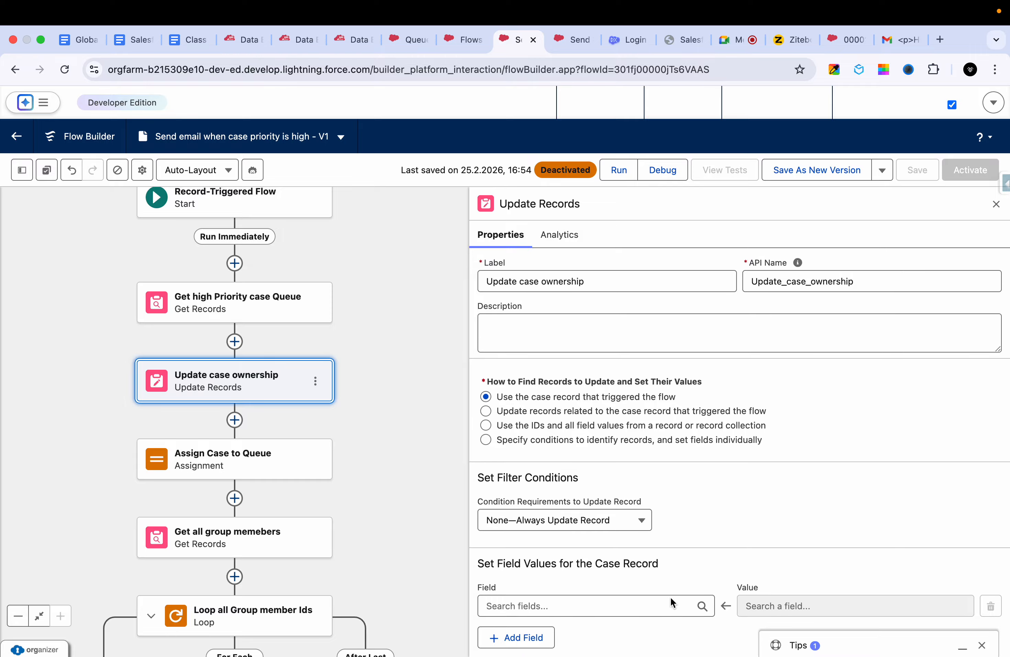
click(631, 604)
scroll(611, 540, down, 4)
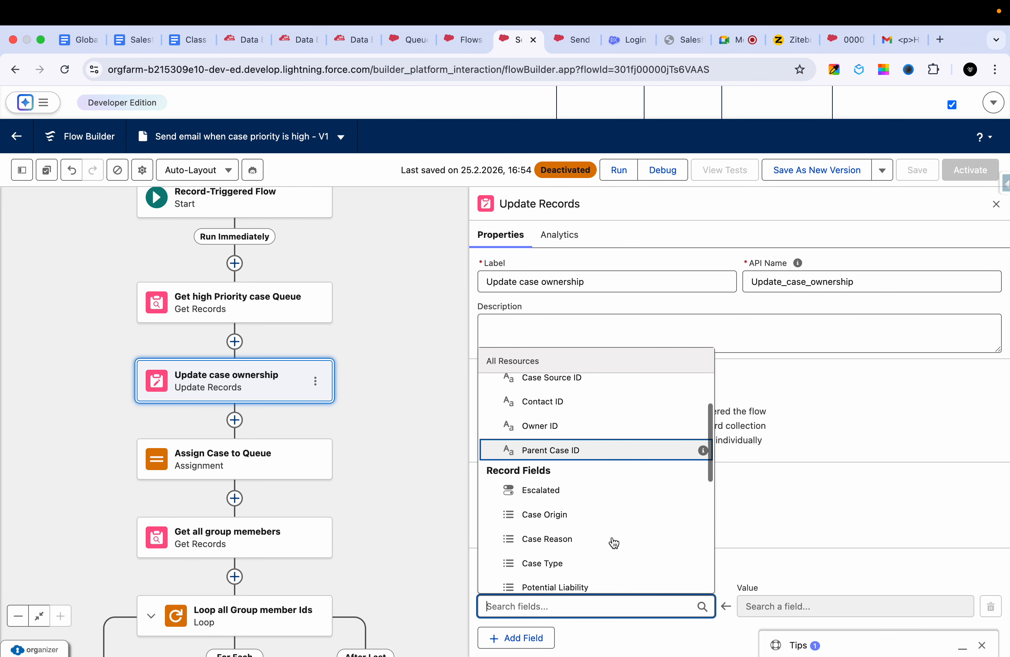
scroll(611, 541, up, 1)
click(833, 500)
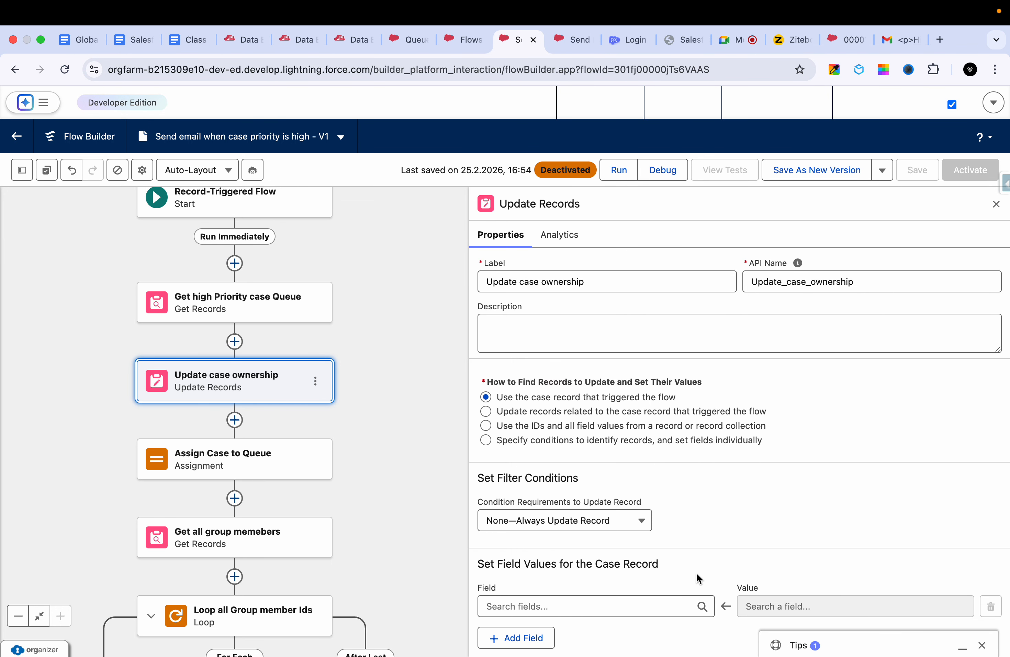
click(633, 613)
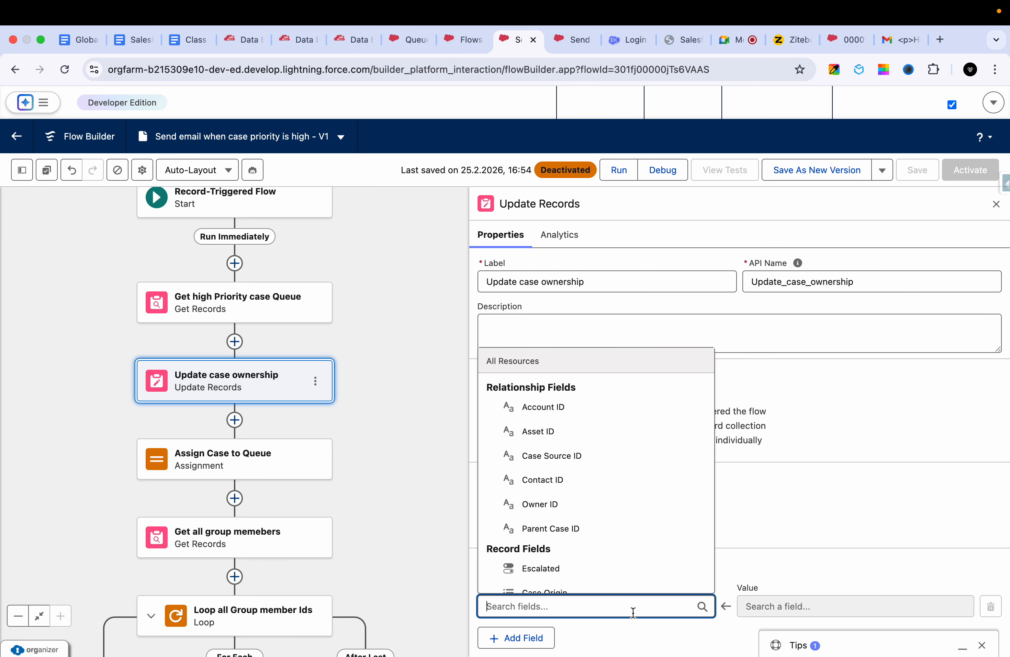
text(on)
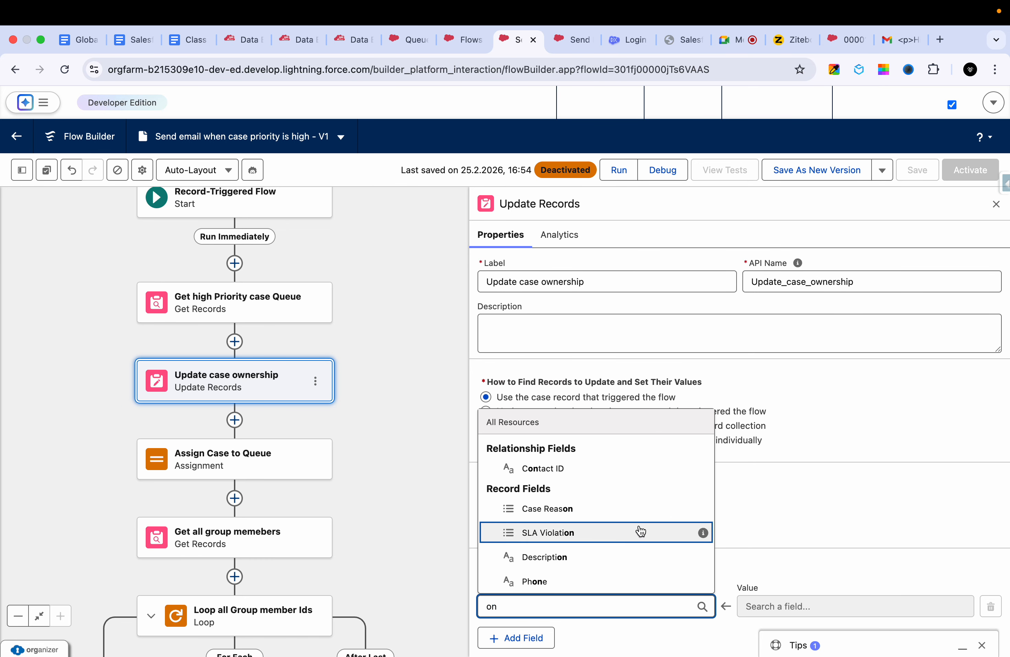
key(BackSpace)
text(wne)
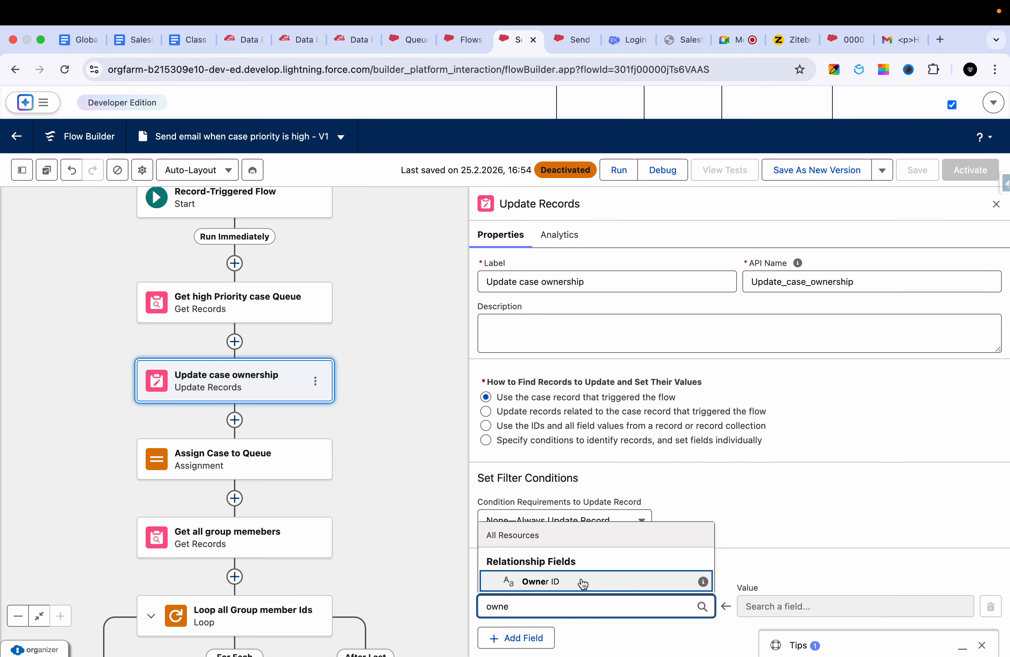
click(540, 581)
- Set the Owner ID value to the Group ID of the Group from Get high Priority case Queue
click(765, 610)
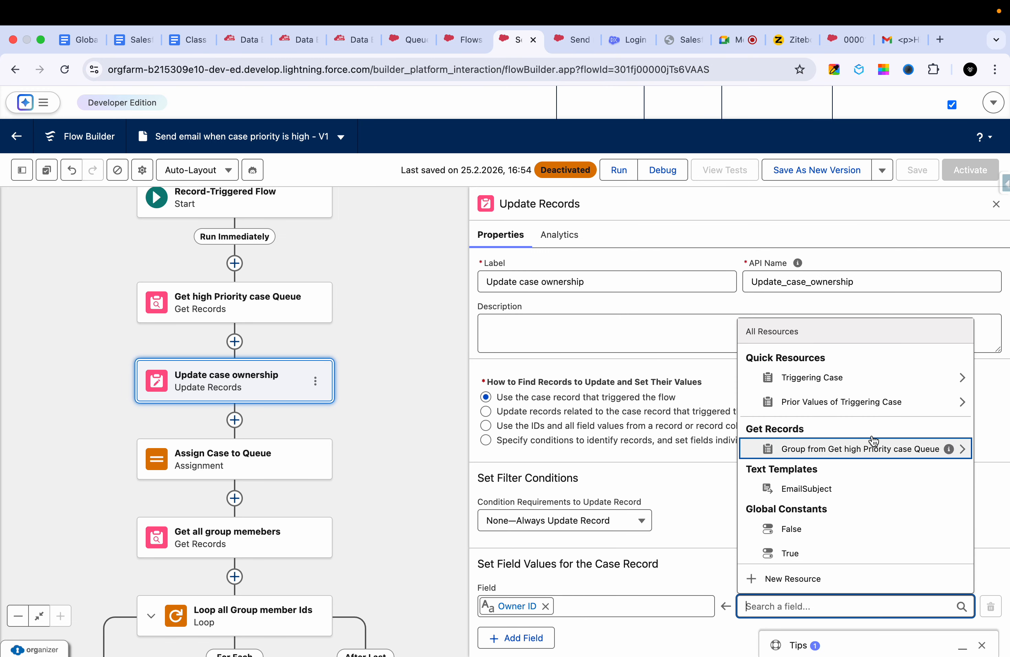
click(859, 455)
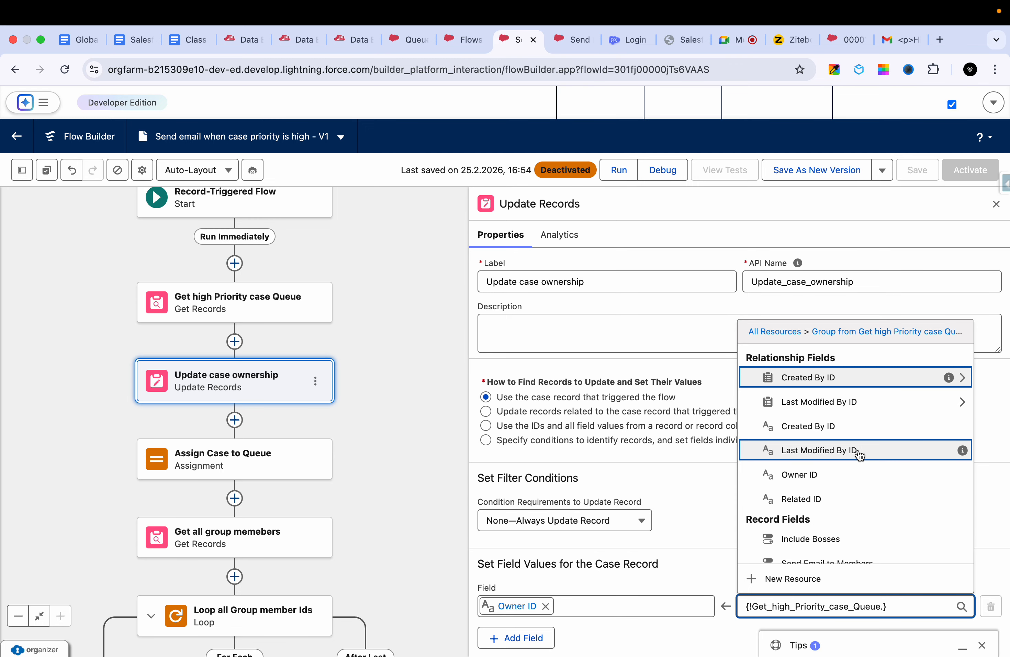
text(grou)
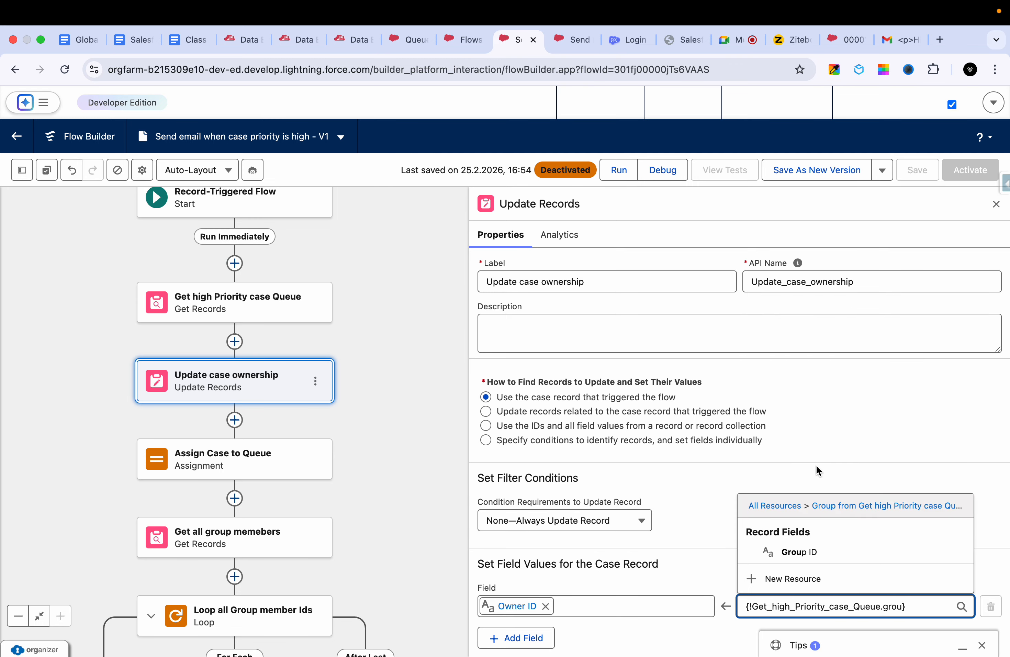
click(797, 551)
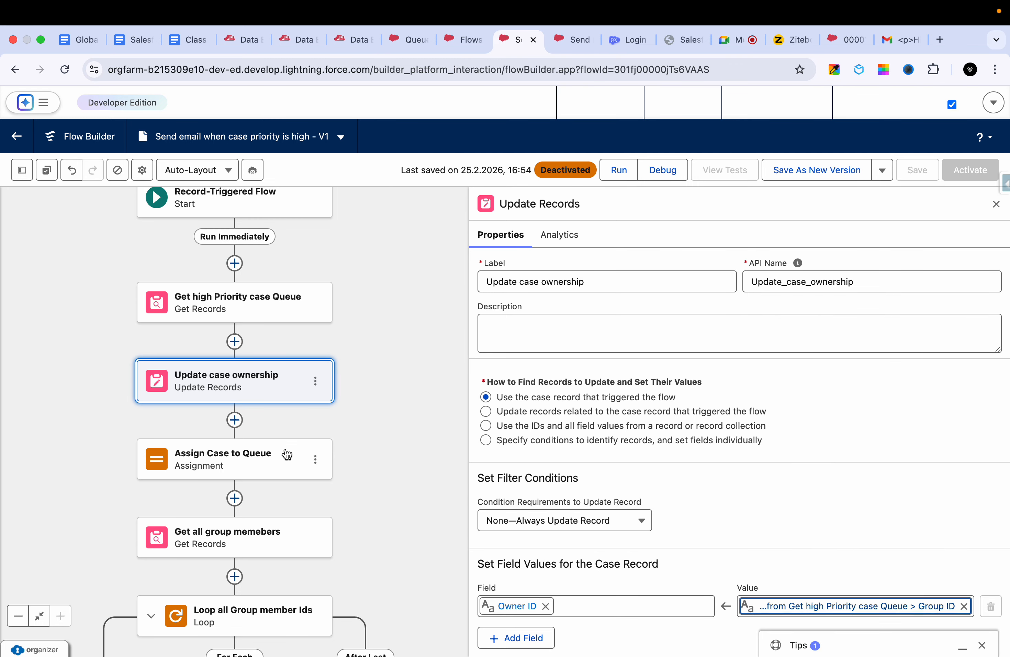
- Delete the Assign Case to Queue element from the flow
click(320, 461)
click(336, 538)
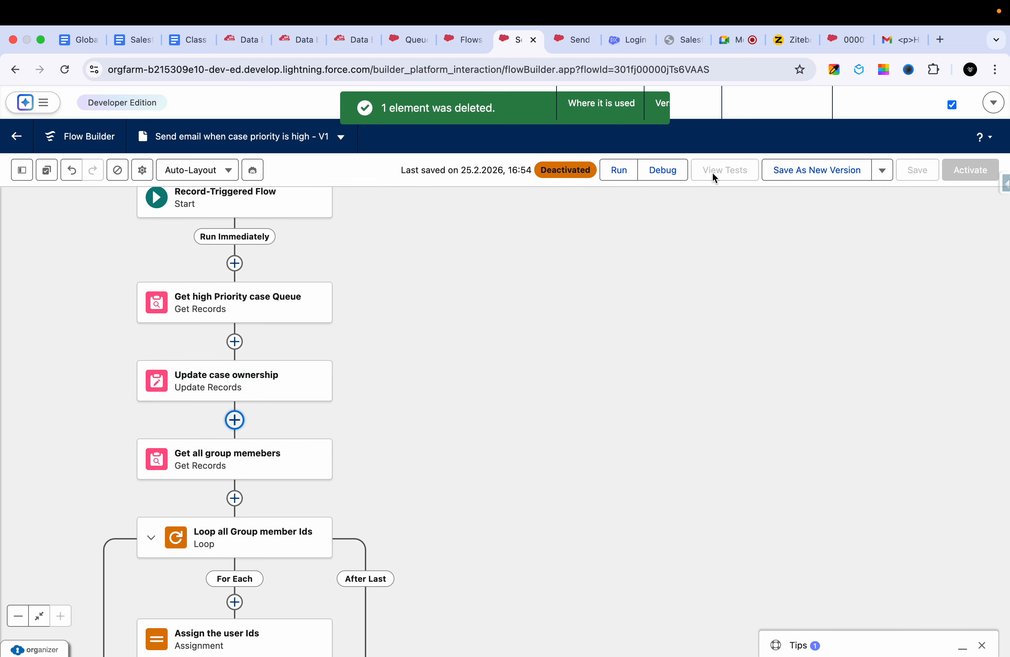
- Save the flow "Send email when case priority is high" as a new version and activate that version
click(804, 171)
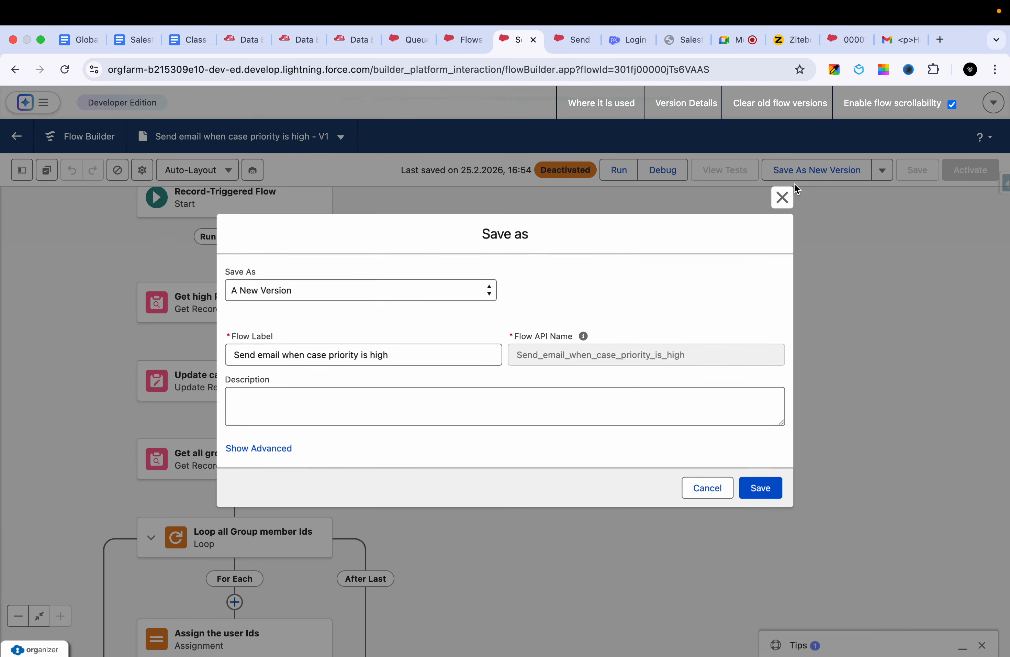
click(760, 489)
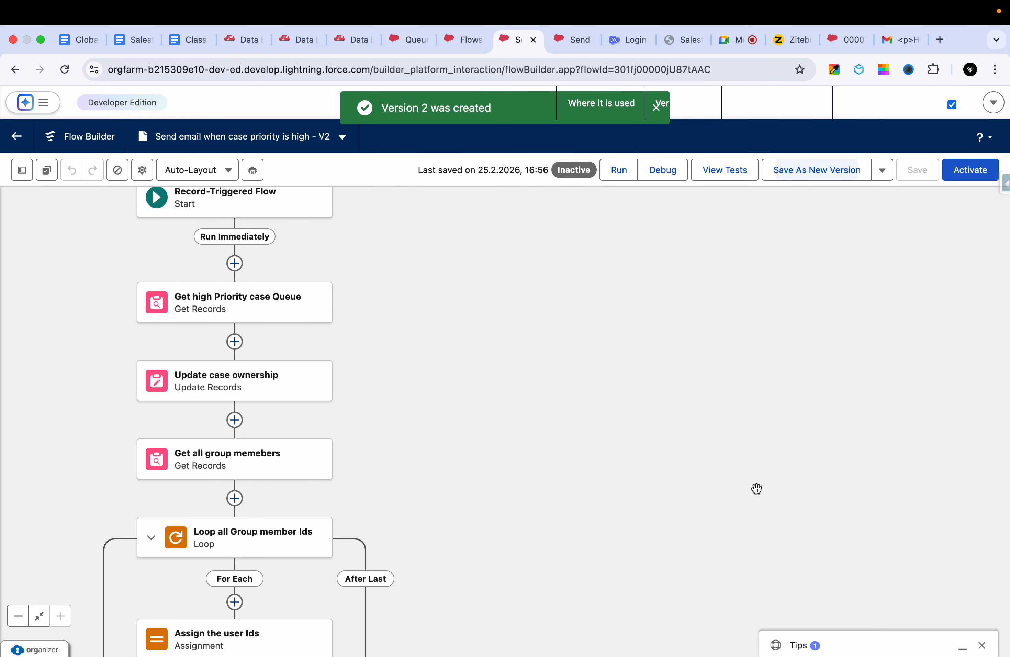
click(975, 180)
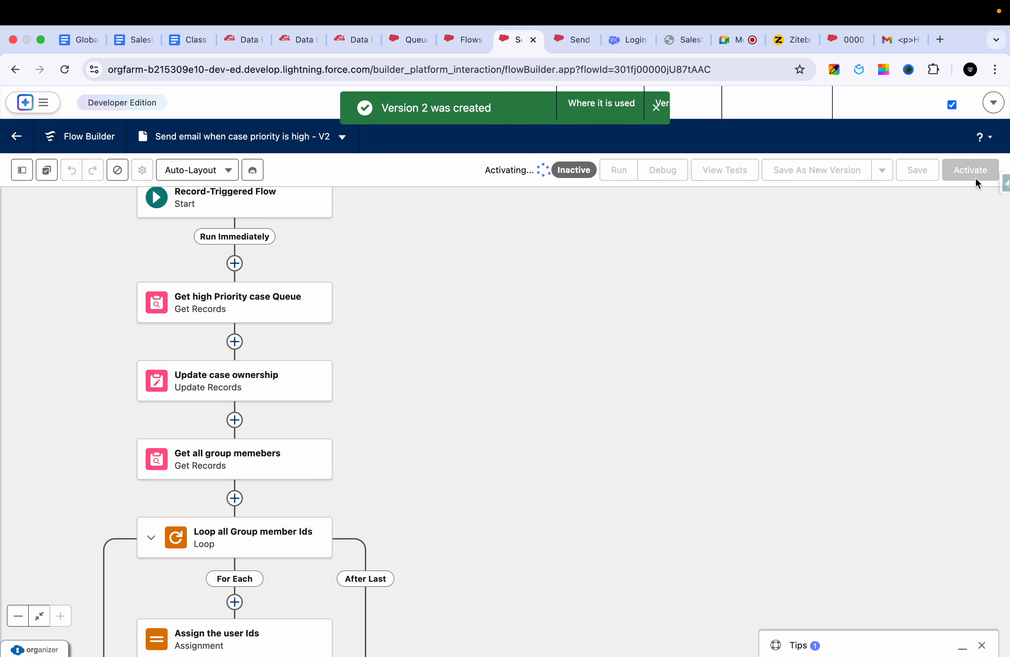
- Open the Test case record's details for editing and save them with priority High to trigger the flow
click(846, 39)
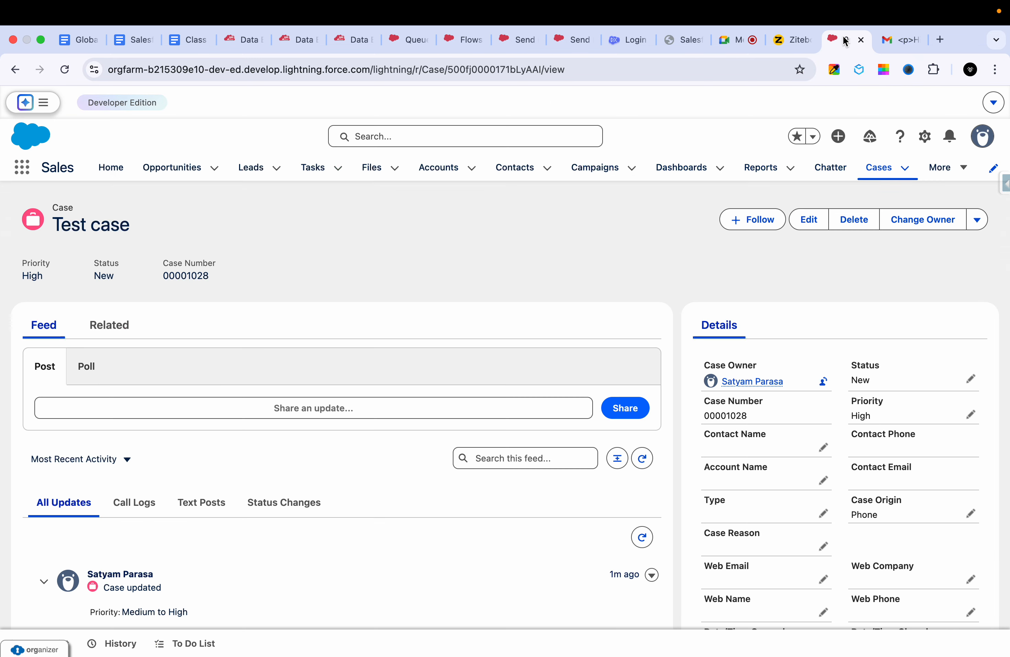
click(970, 379)
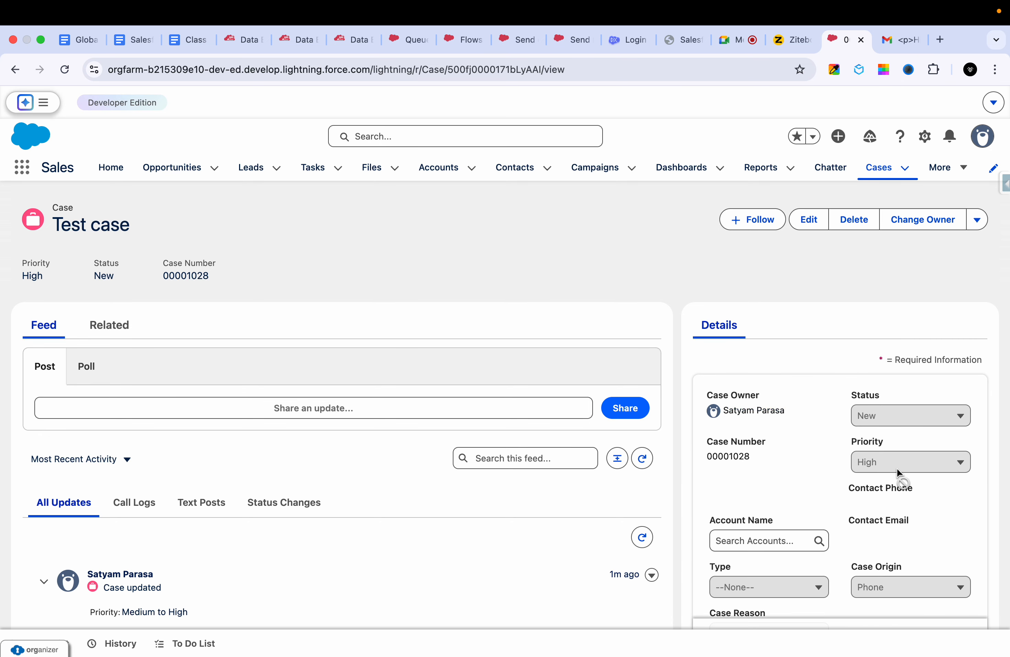
click(870, 613)
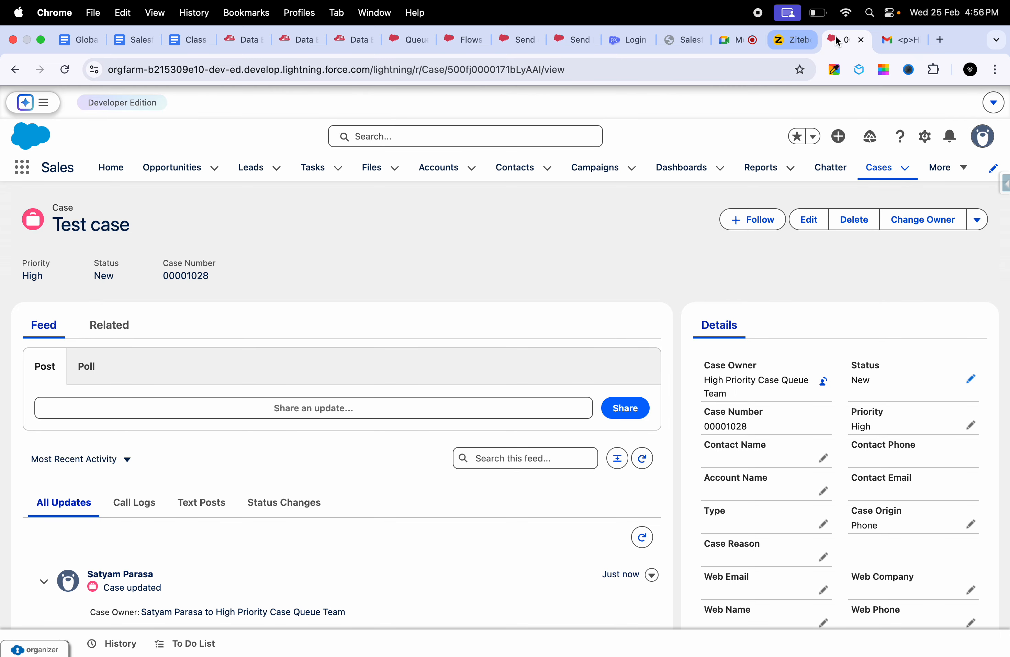
- Check the High Priority case email in Gmail, and review the flow's elements from Update case ownership to Fetch User Records
click(900, 39)
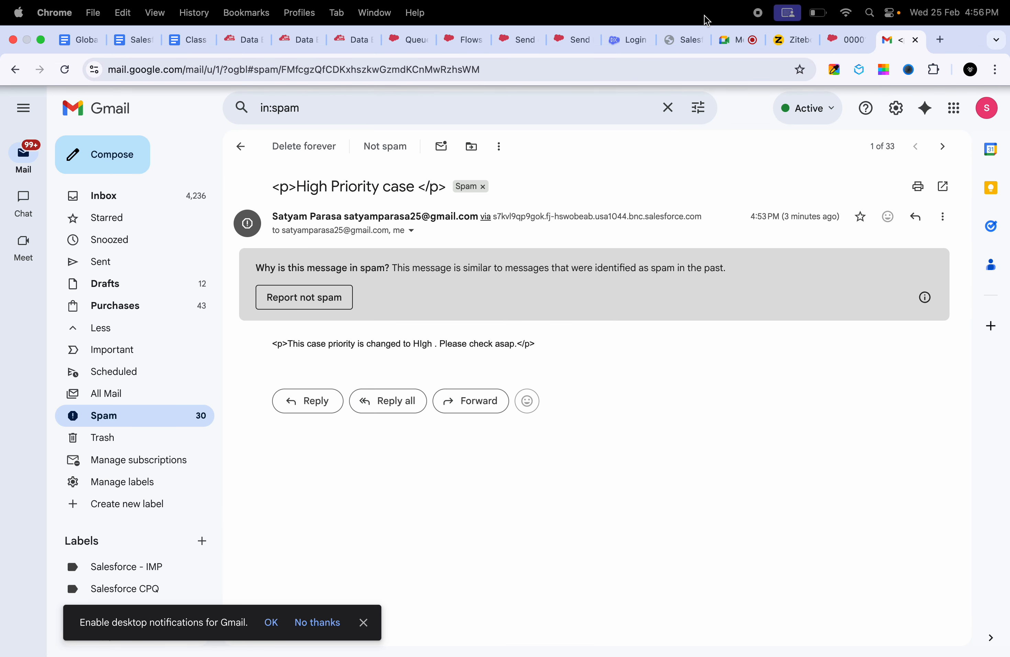
click(580, 30)
click(507, 42)
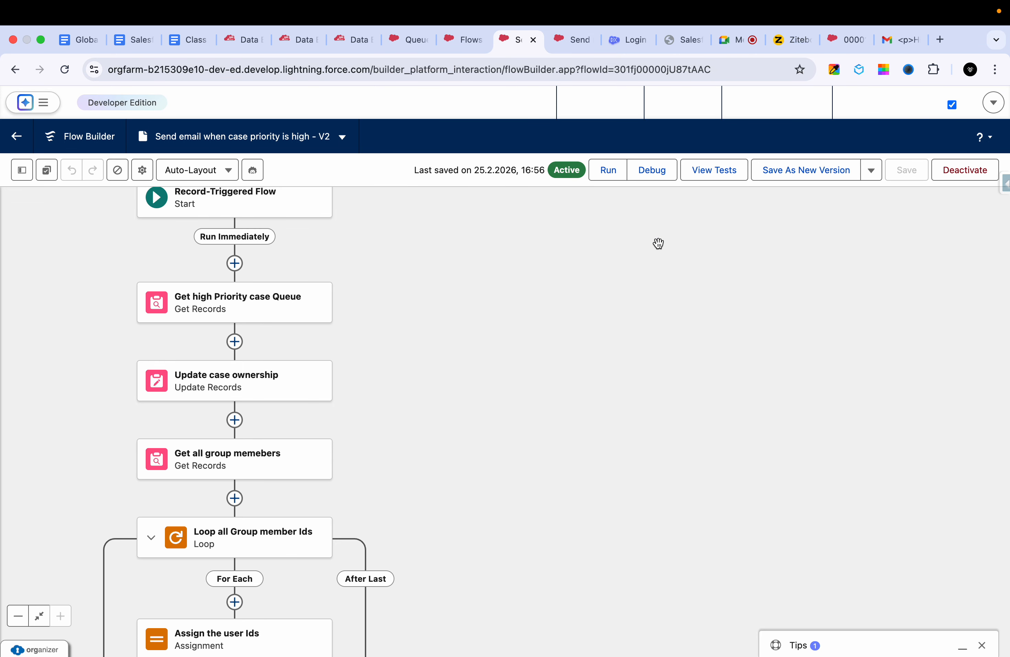
scroll(603, 355, down, 1)
drag(603, 354, 664, 206)
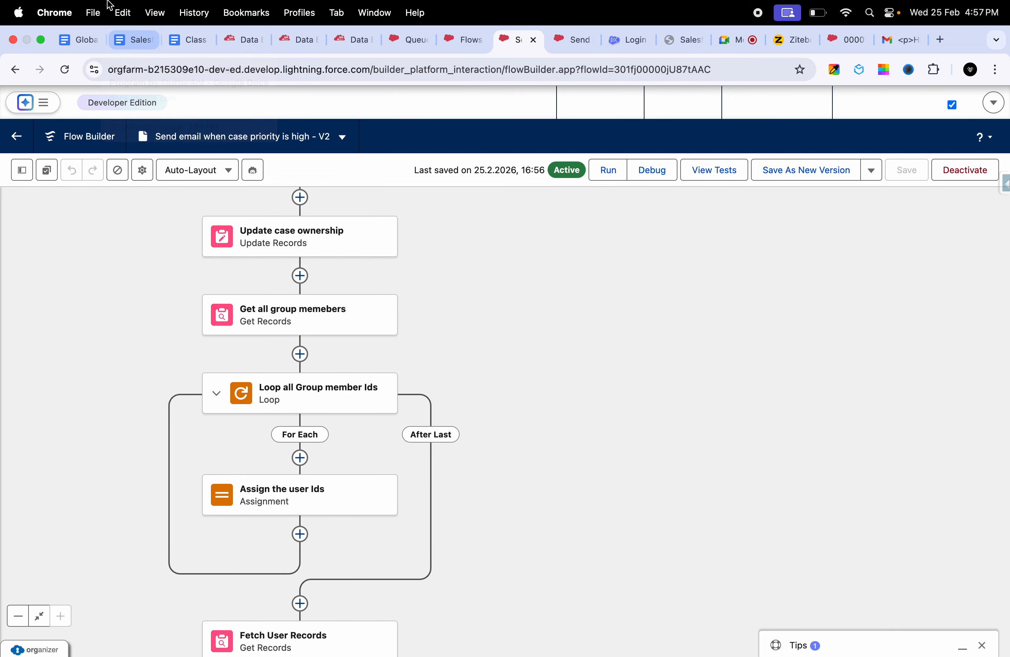
- Open the Day-18 notes on Screen Flows in the Class Notes Daily document
click(125, 41)
click(73, 40)
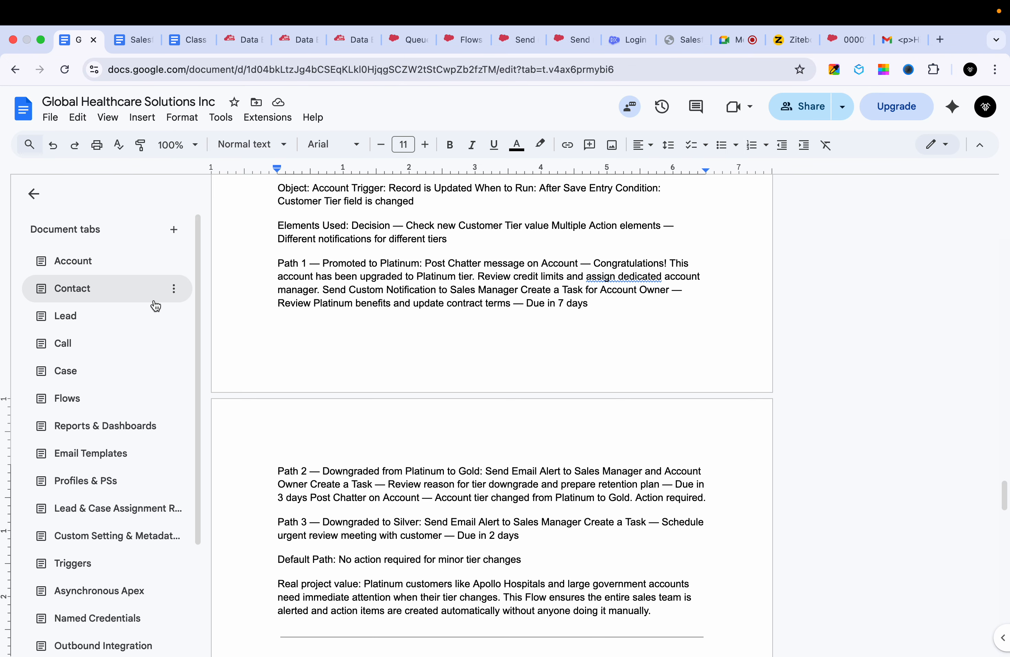
scroll(153, 469, down, 5)
click(187, 39)
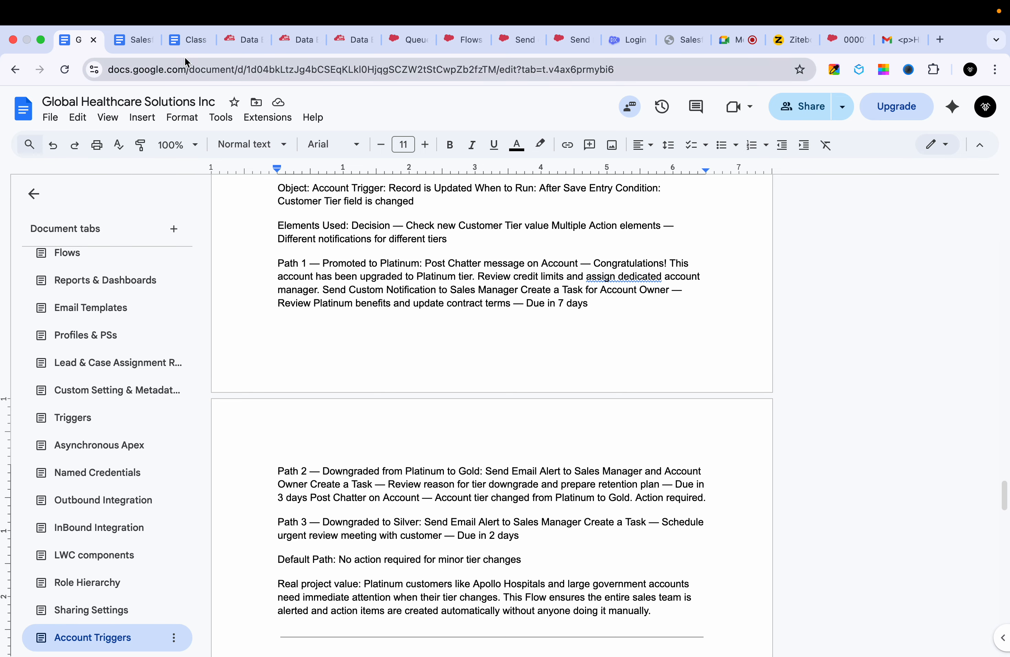
scroll(329, 404, up, 5)
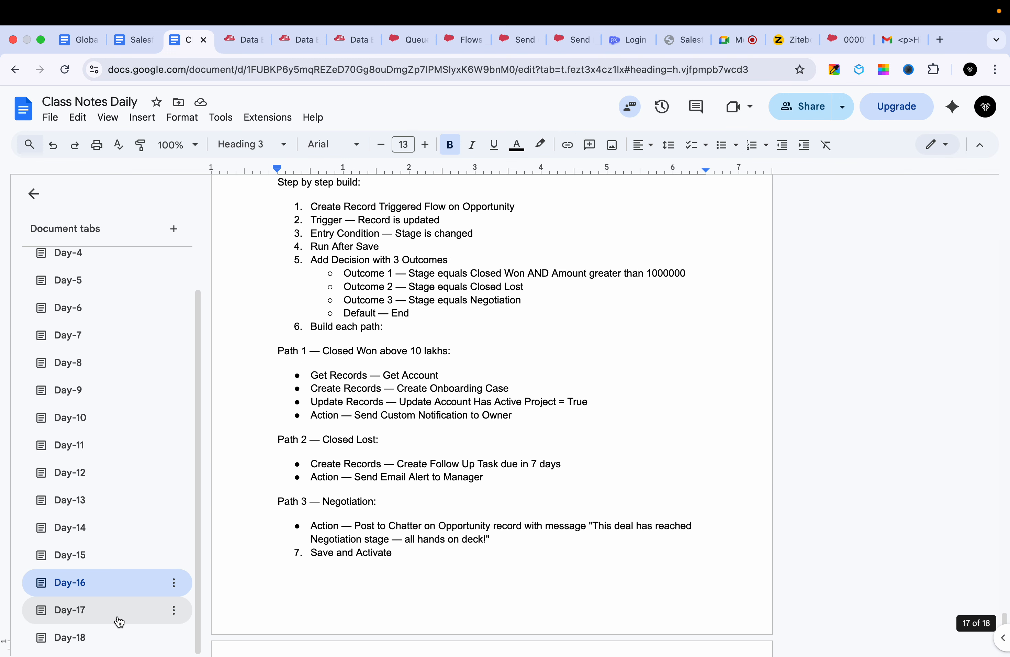
click(112, 610)
click(104, 637)
scroll(322, 460, up, 2)
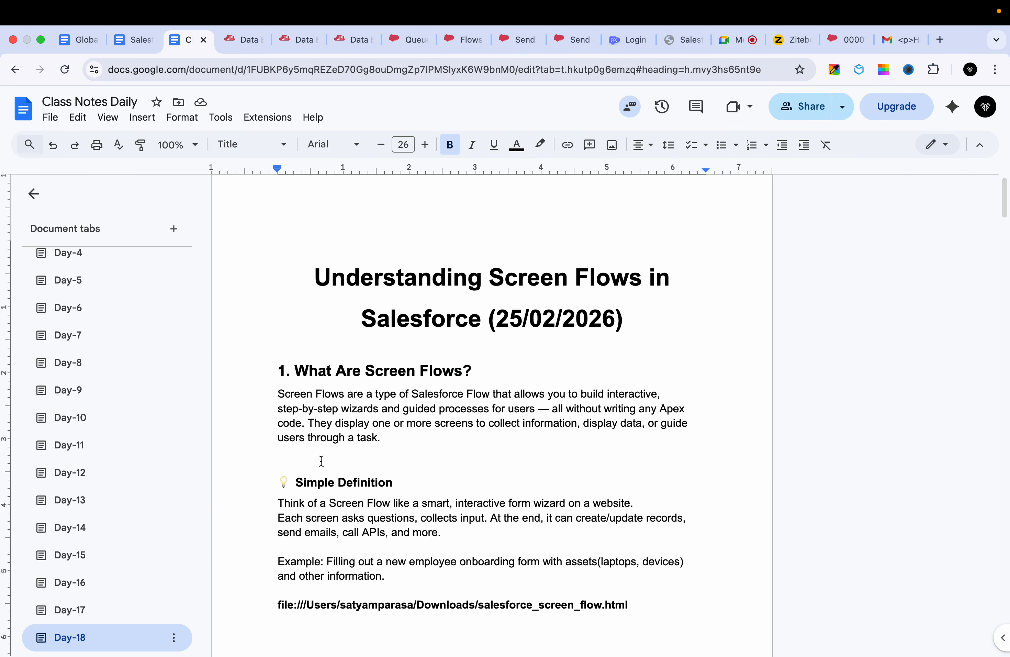
- Read the screen flow introduction and Simple Definition in the Day-18 notes, and glance at the learning program's Admin Concepts outline
scroll(322, 460, down, 3)
scroll(321, 465, up, 3)
click(415, 387)
scroll(415, 387, down, 4)
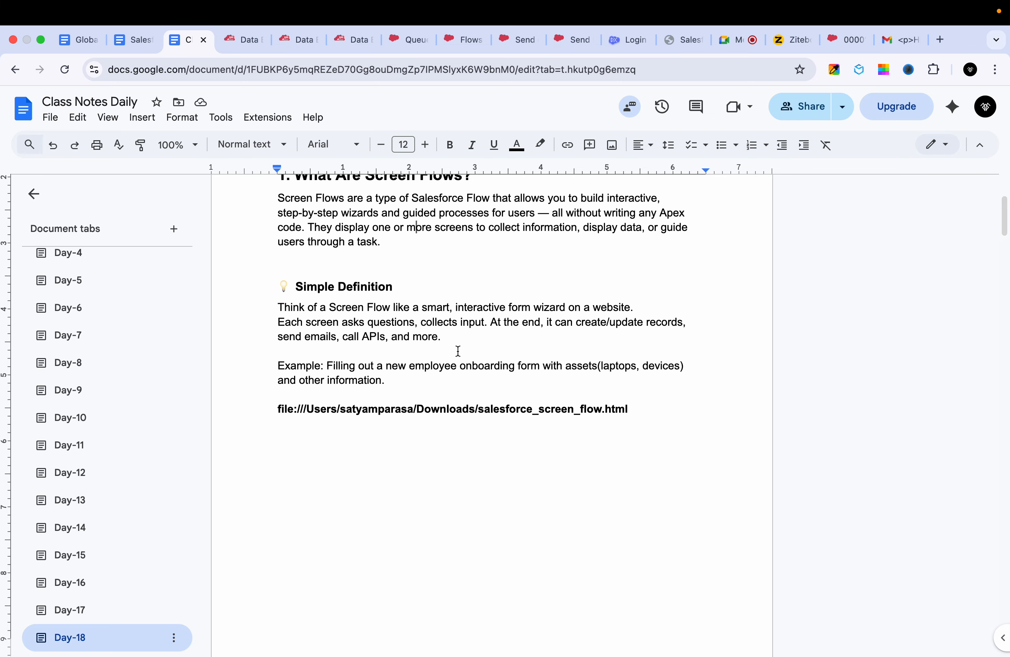
scroll(458, 350, up, 1)
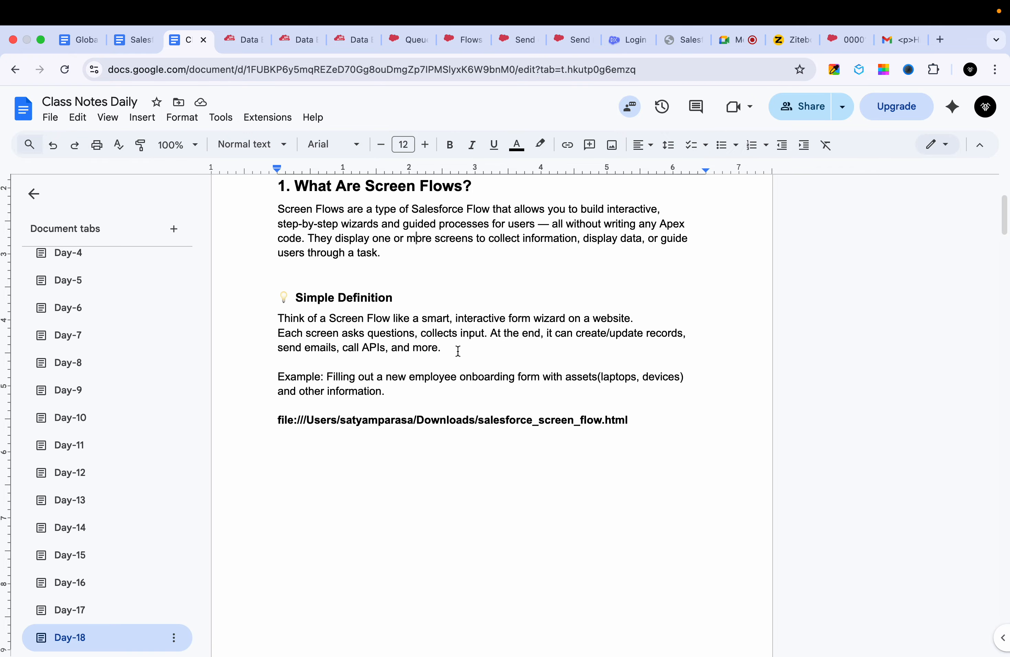
click(398, 39)
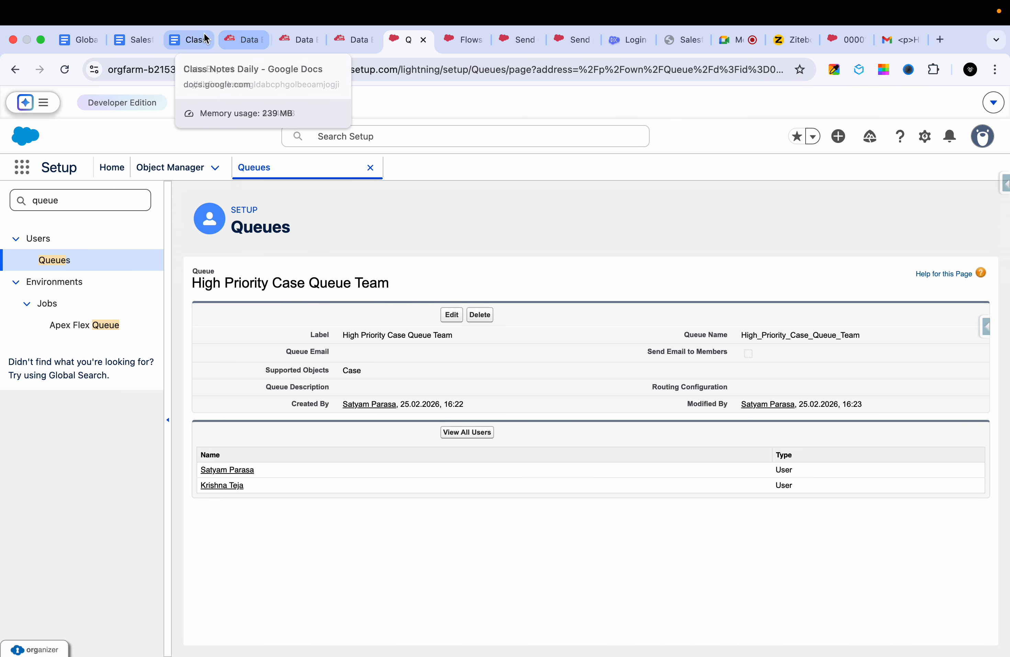
click(134, 46)
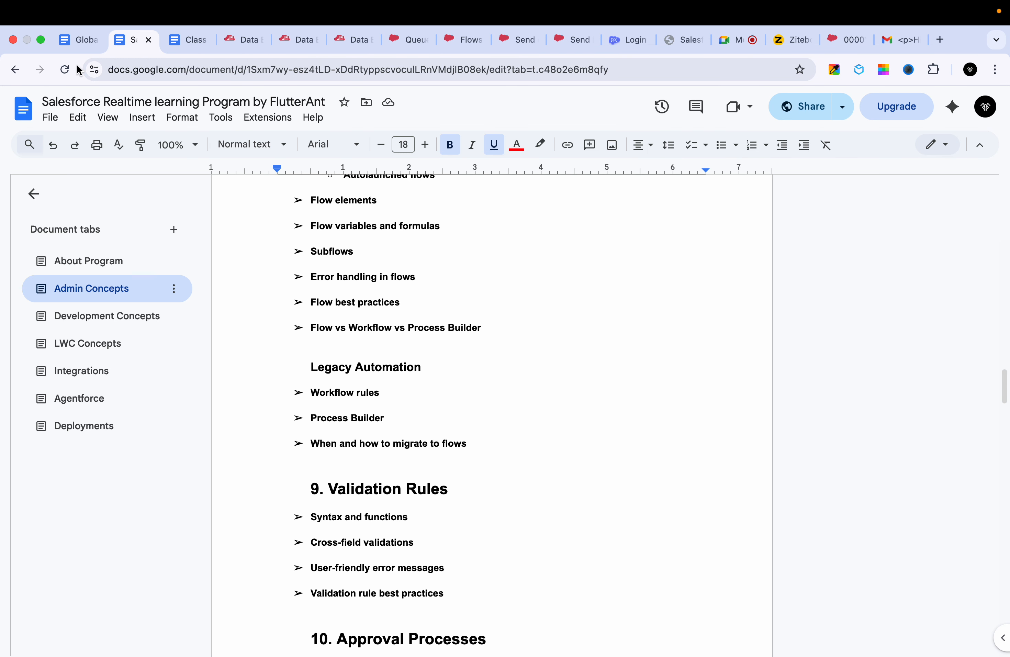
click(187, 44)
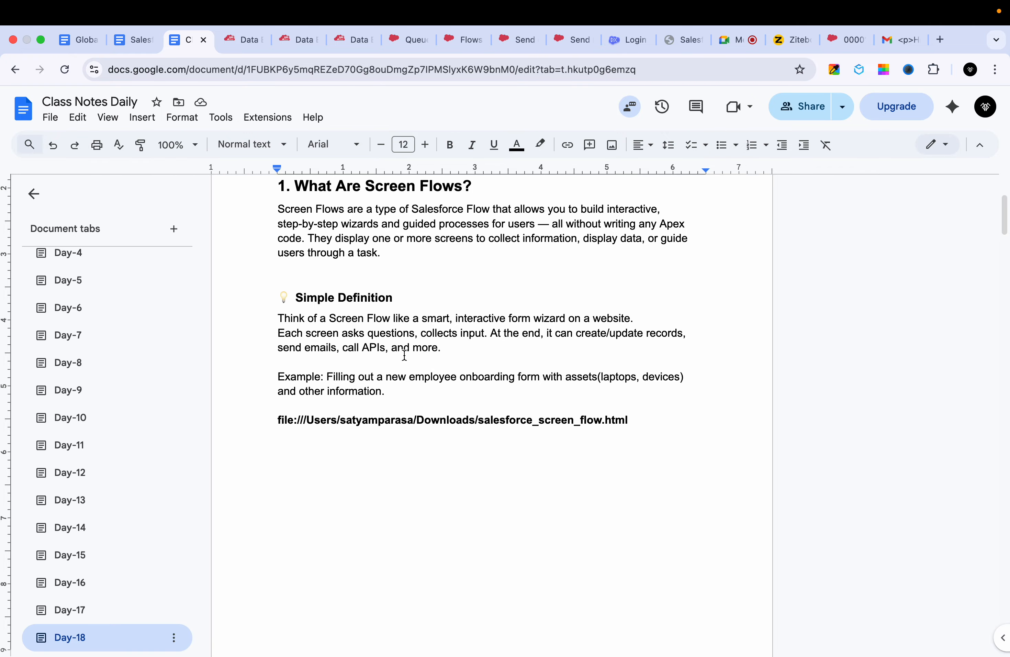
- Find the salesforce_screen_flow.html path in the Day-18 notes and examine that file's Review & Confirm screen
scroll(404, 353, down, 5)
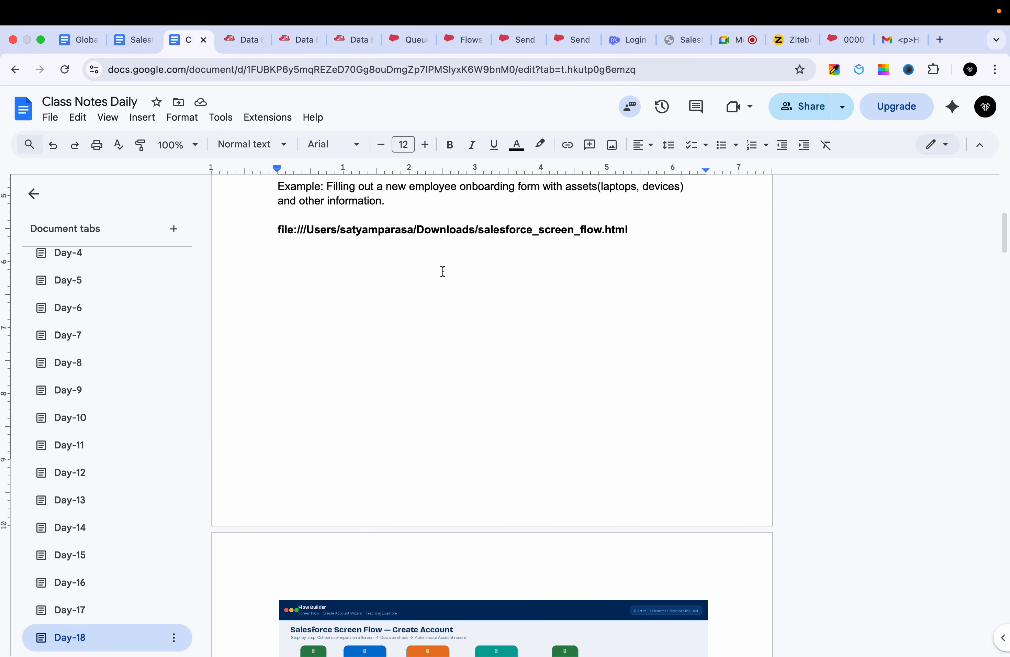
triple_click(417, 231)
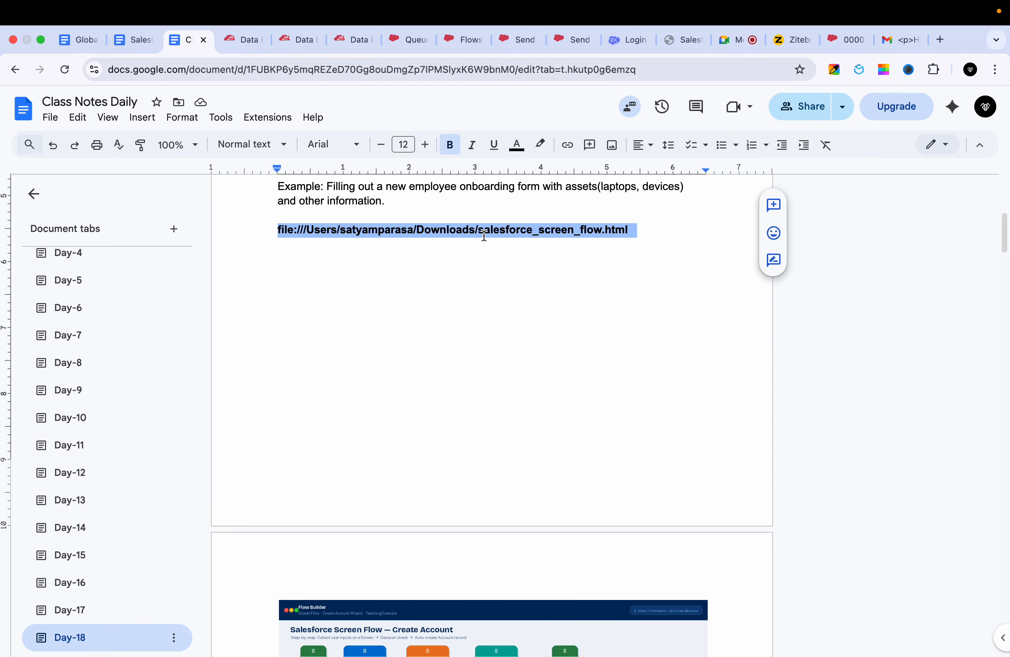
click(678, 40)
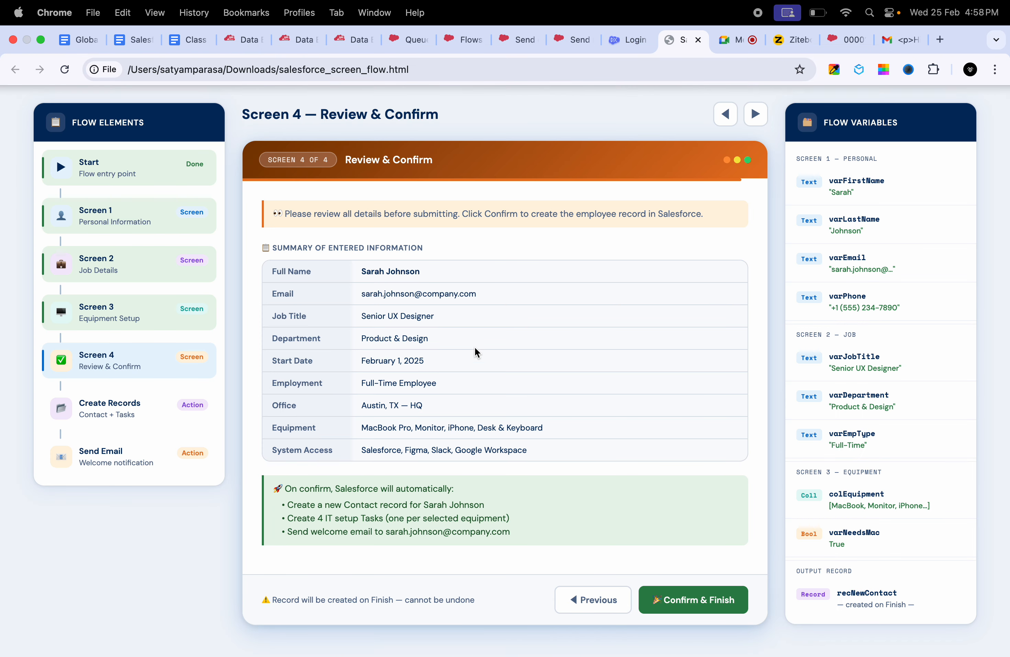
scroll(471, 357, down, 6)
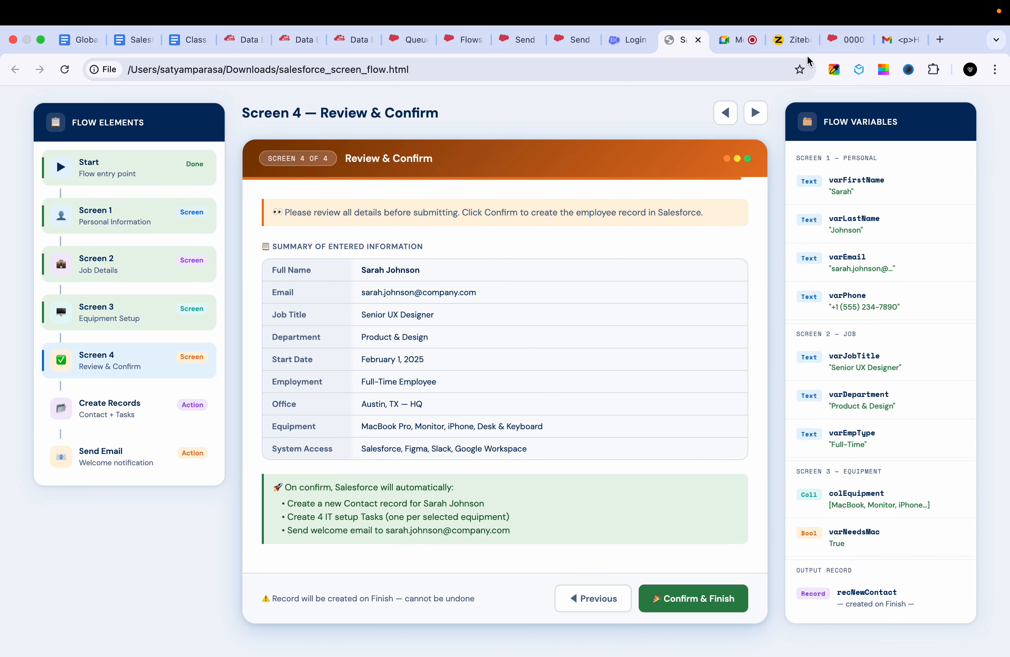
- Switch to Ziteboard and draw three red boxes side by side in the empty area below the queue flow outline
click(791, 40)
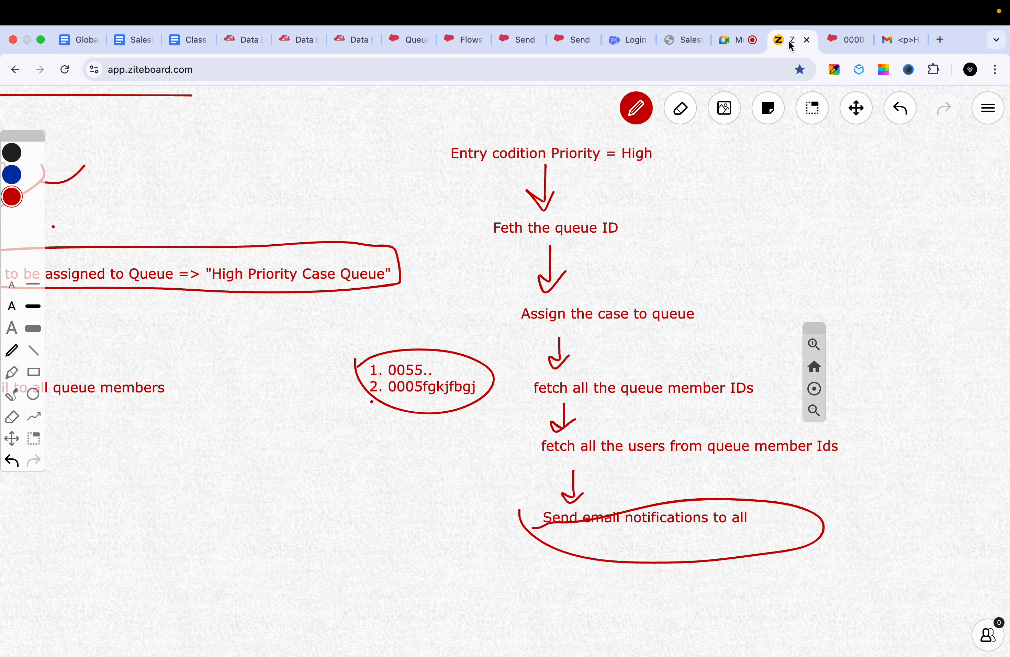
click(856, 111)
drag(613, 353, 627, 132)
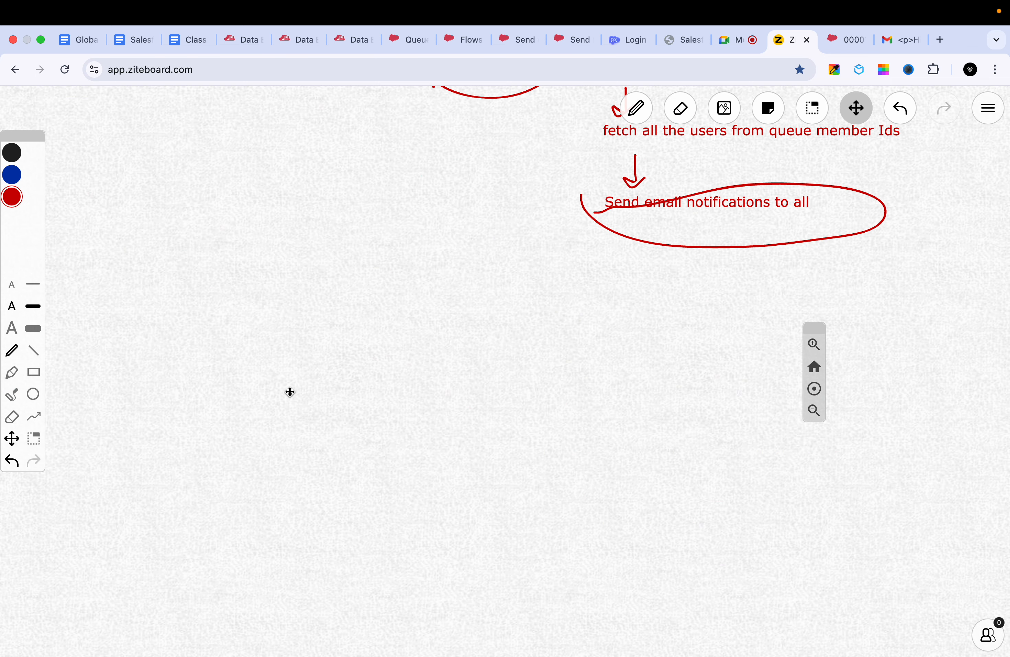
key(p)
drag(172, 292, 173, 396)
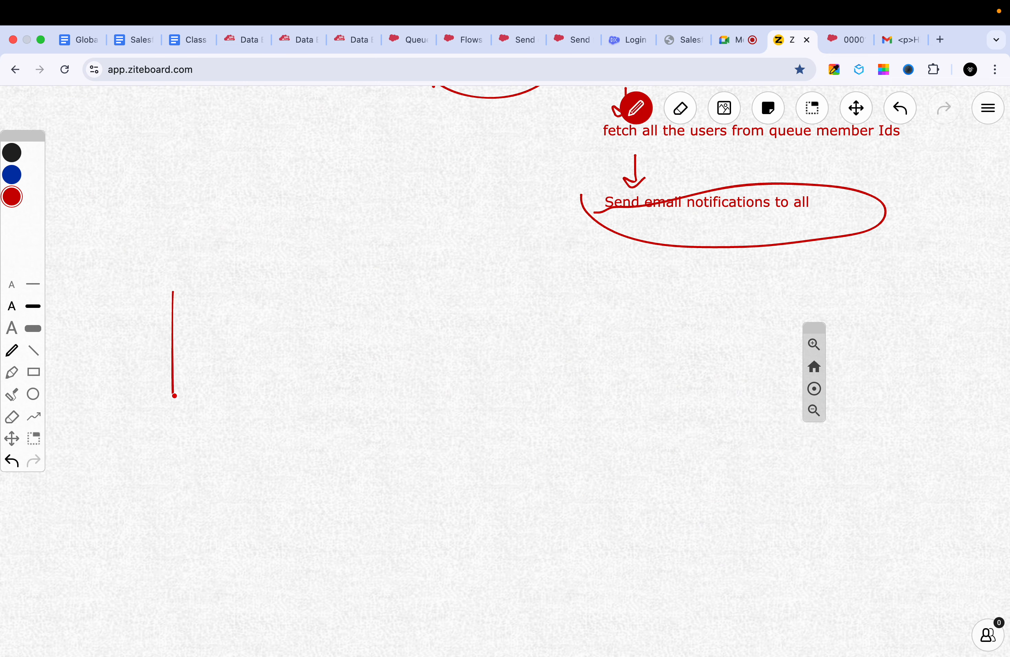
mouse_move(172, 292)
mouse_down()
mouse_move(261, 282)
mouse_move(285, 387)
mouse_move(173, 394)
mouse_up()
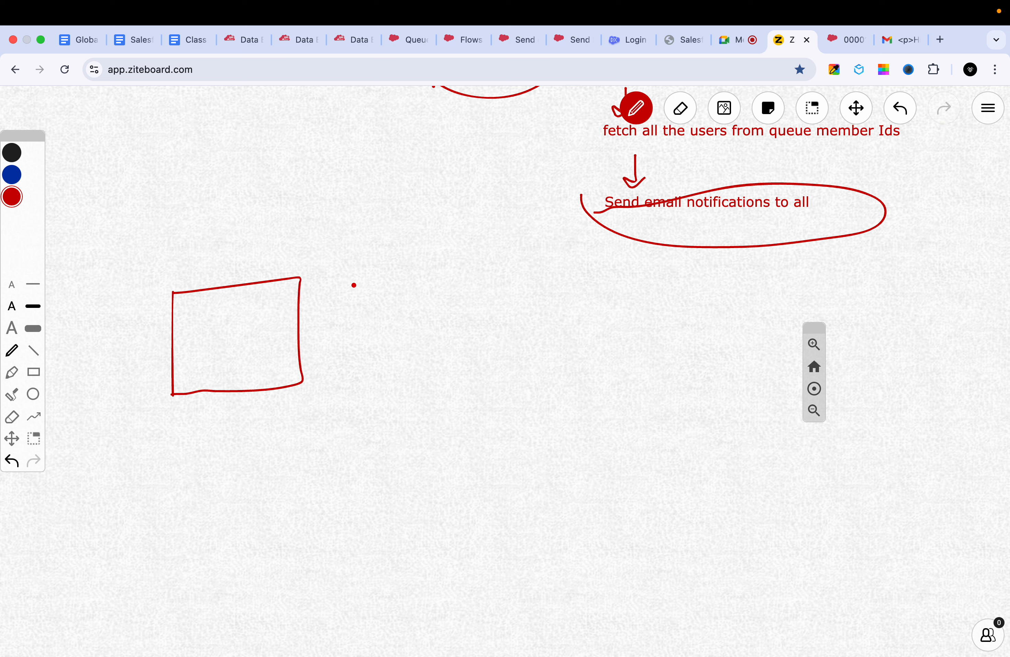
drag(353, 272, 353, 363)
mouse_move(357, 275)
mouse_down()
mouse_move(448, 364)
mouse_move(357, 359)
mouse_up()
mouse_move(533, 268)
mouse_down()
mouse_move(533, 284)
mouse_move(522, 253)
mouse_move(641, 345)
mouse_move(544, 340)
mouse_up()
- Draw short red horizontal lines inside each of the three boxes to represent screen fields
drag(196, 320, 248, 320)
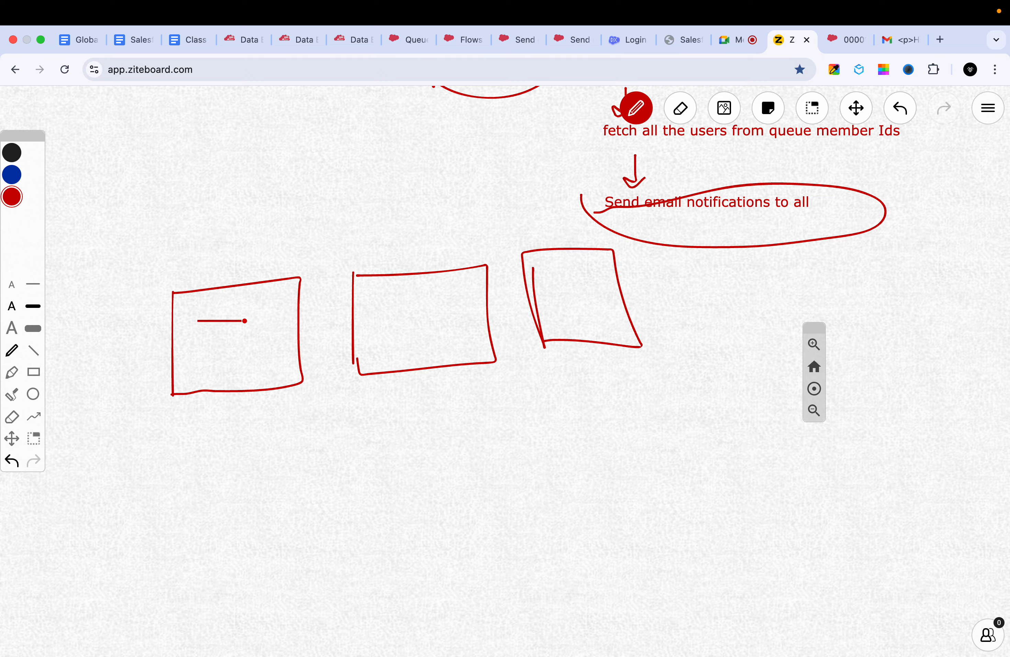
drag(198, 354, 244, 354)
mouse_move(364, 296)
mouse_down()
mouse_move(421, 296)
mouse_move(442, 332)
mouse_up()
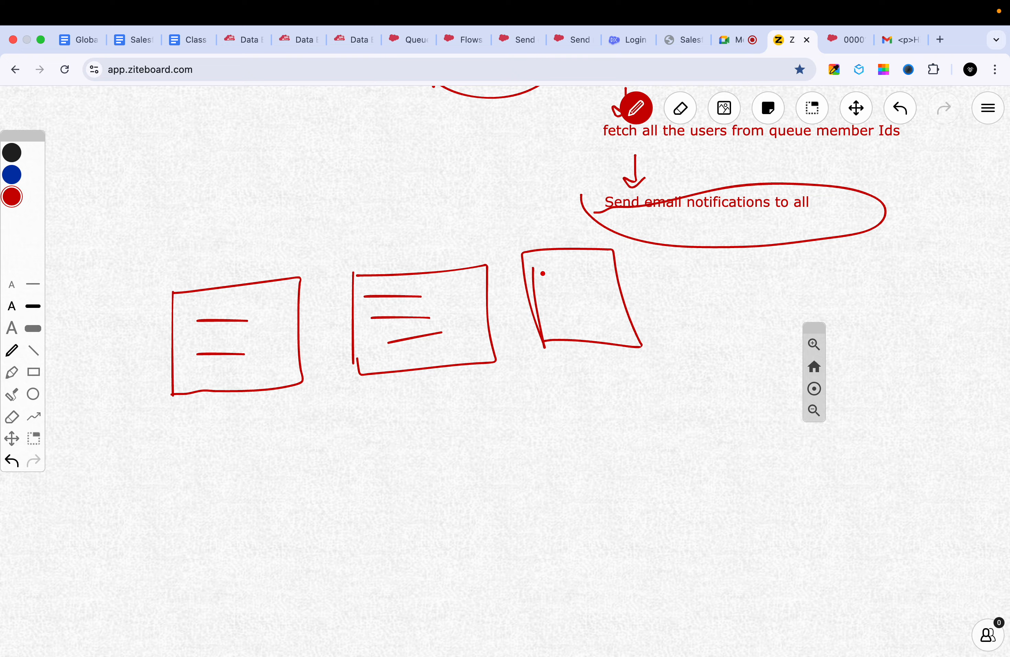
drag(541, 273, 591, 273)
drag(550, 302, 600, 290)
drag(568, 328, 615, 318)
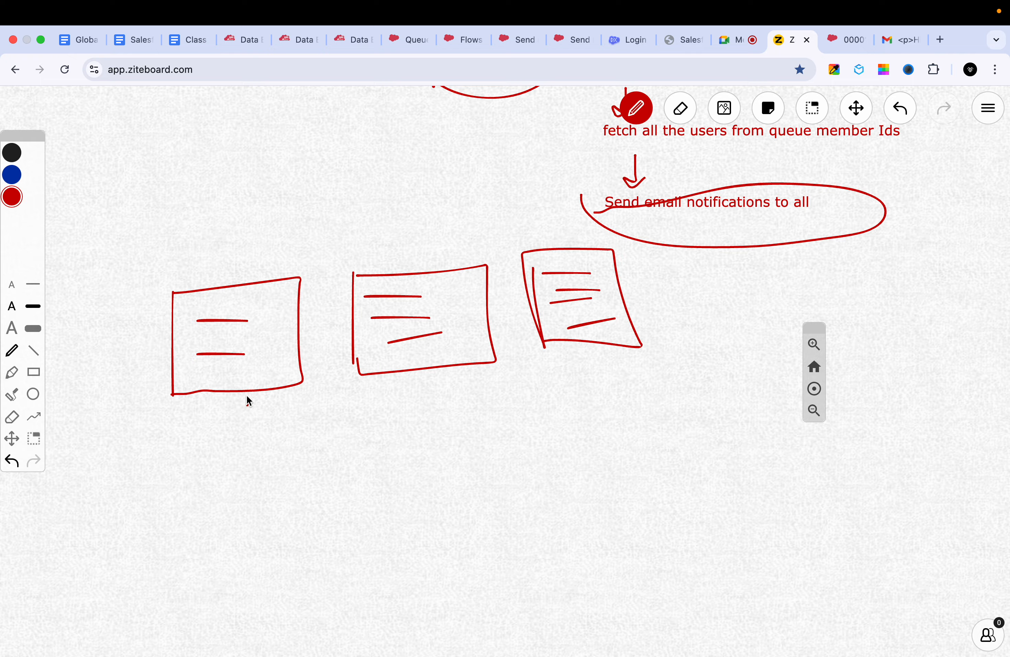
- Connect the three boxes with red curved lines and continue the chain to a small box and a fourth screen box
drag(247, 397, 383, 407)
drag(392, 381, 599, 348)
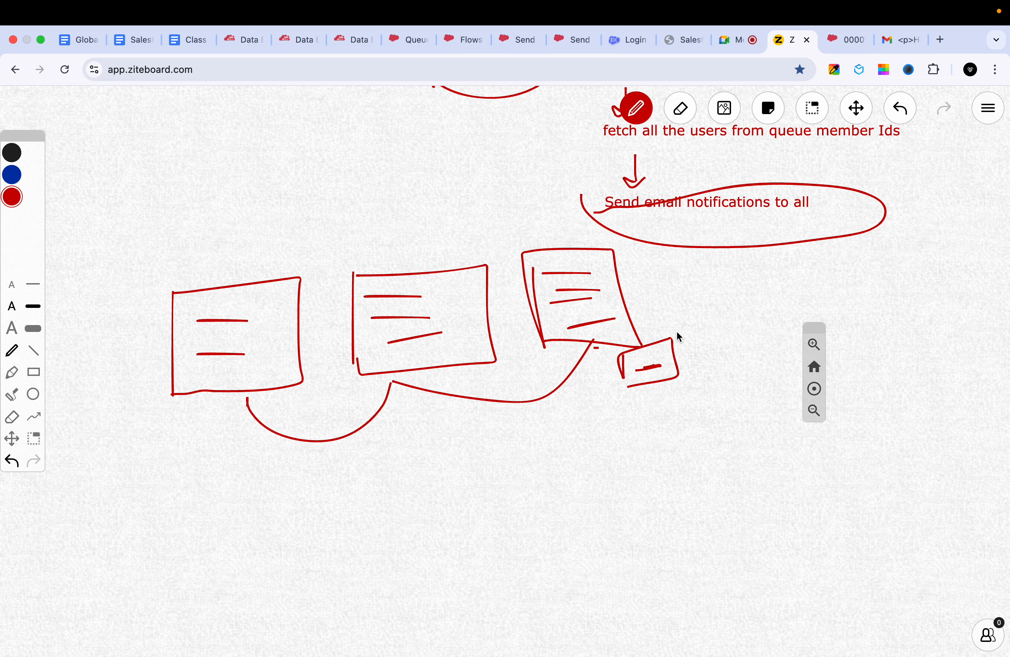
mouse_move(671, 337)
mouse_down()
mouse_move(702, 295)
mouse_move(766, 252)
mouse_move(702, 351)
mouse_move(699, 327)
mouse_up()
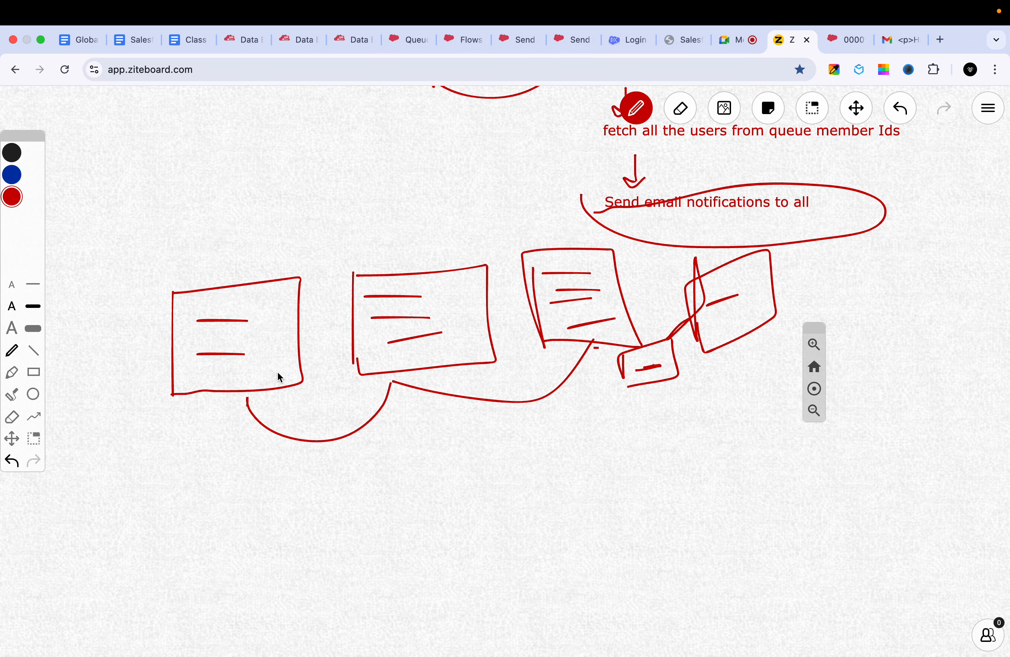
- Switch to salesforce_screen_flow.html and walk through its four screens from Personal Information to Review & Confirm, finishing the demo onboarding
click(680, 39)
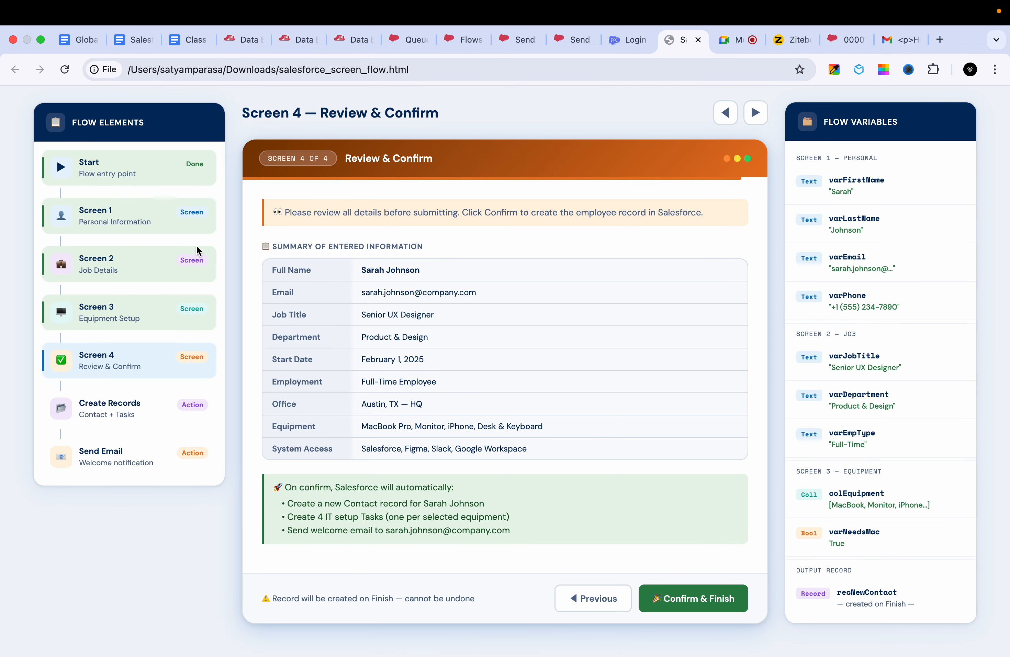
click(109, 167)
click(127, 219)
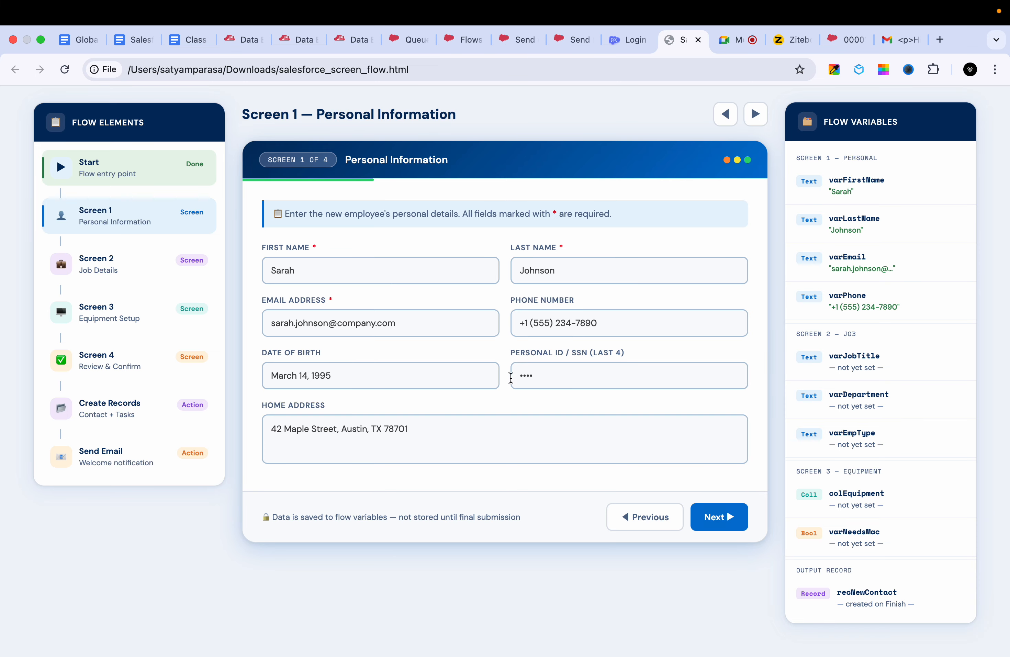
click(715, 515)
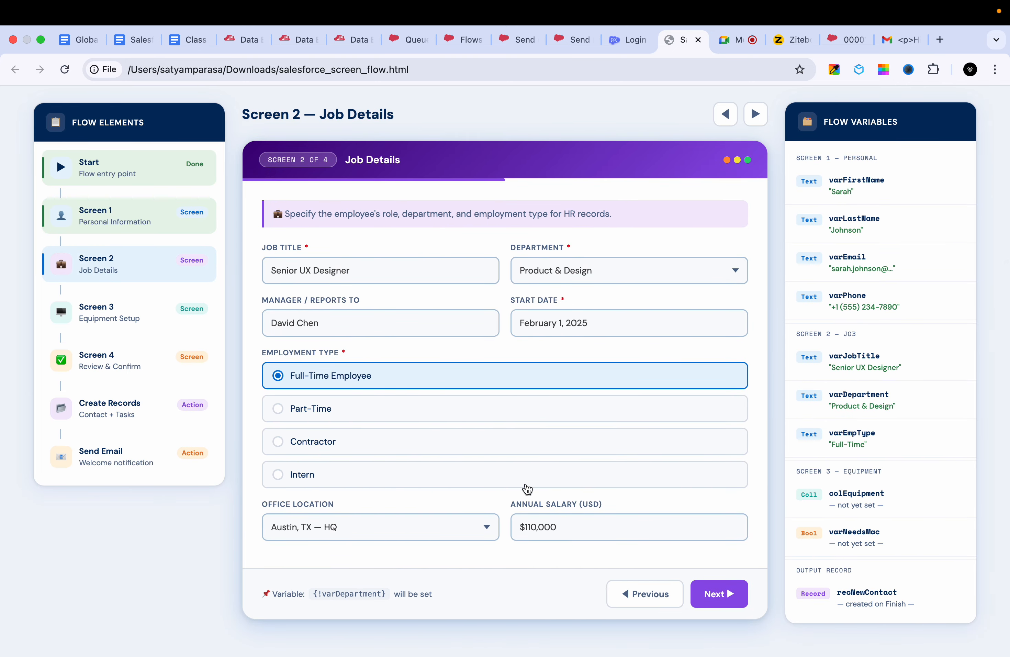
click(725, 603)
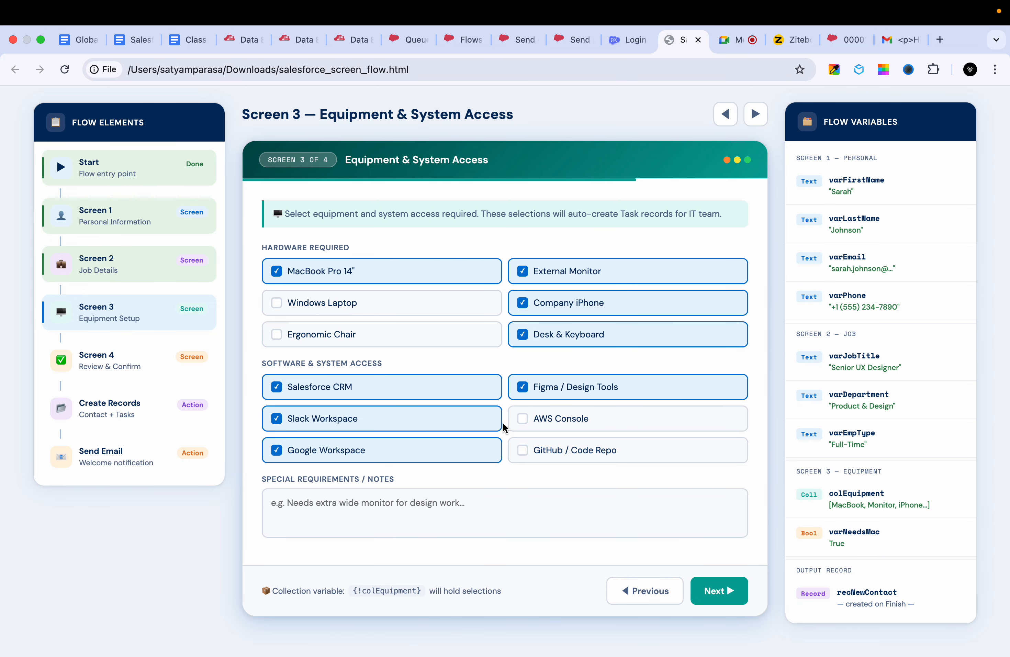
click(719, 602)
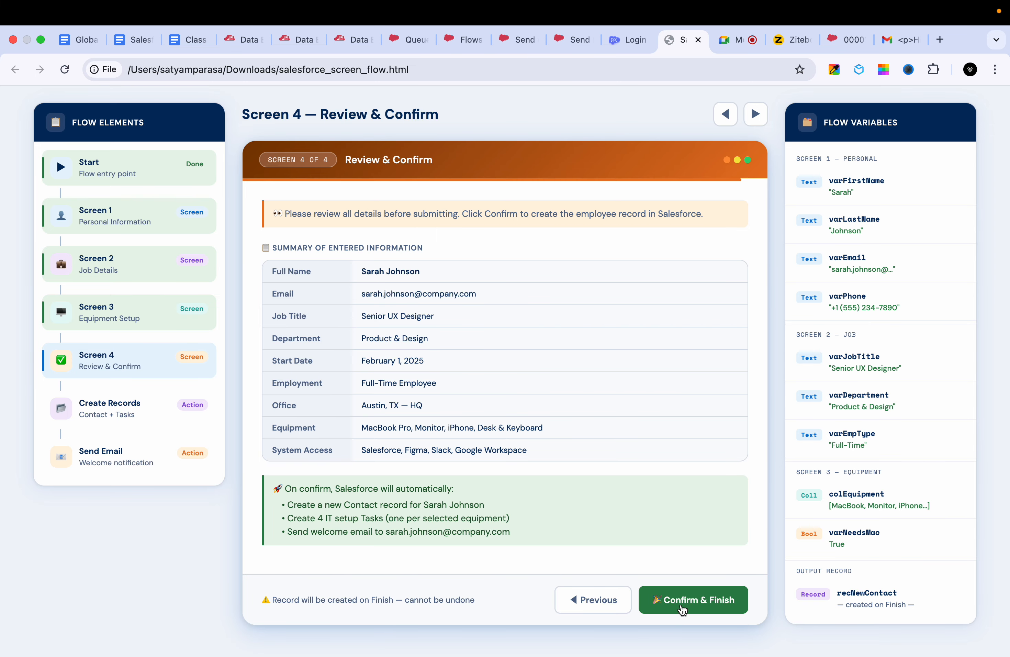
click(681, 608)
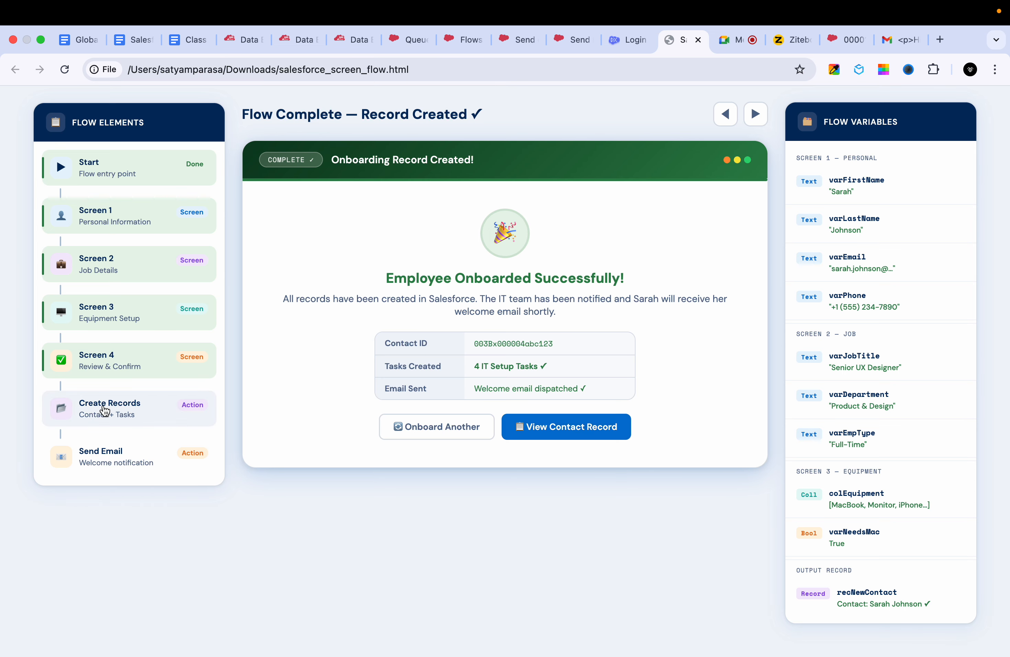
- View the demo's Create Records element, return to Screen 4, and go back screen by screen to Personal Information
click(105, 412)
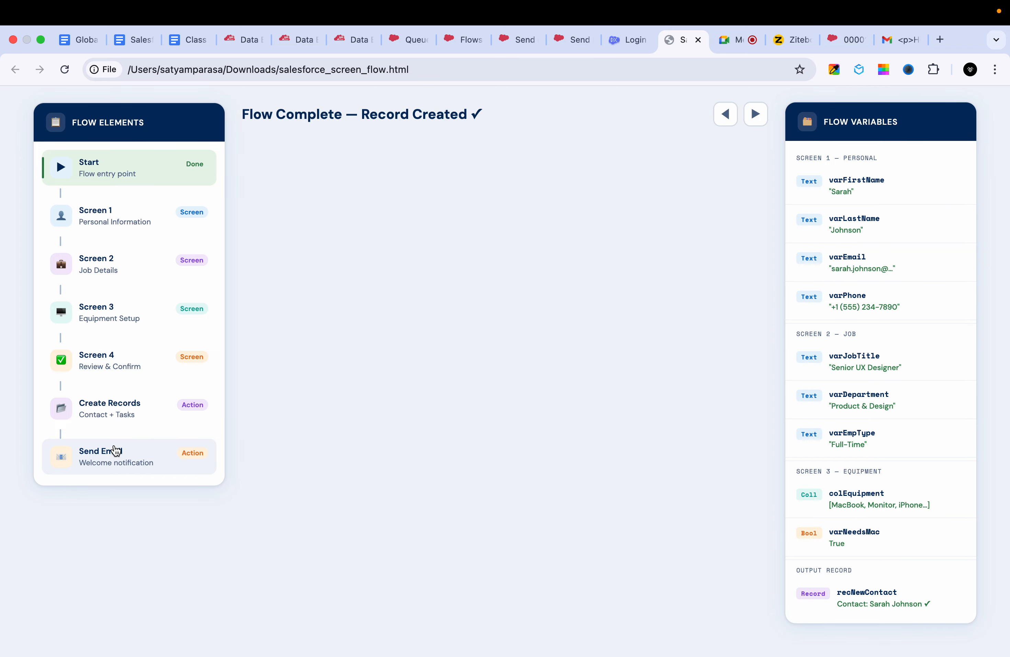
click(121, 357)
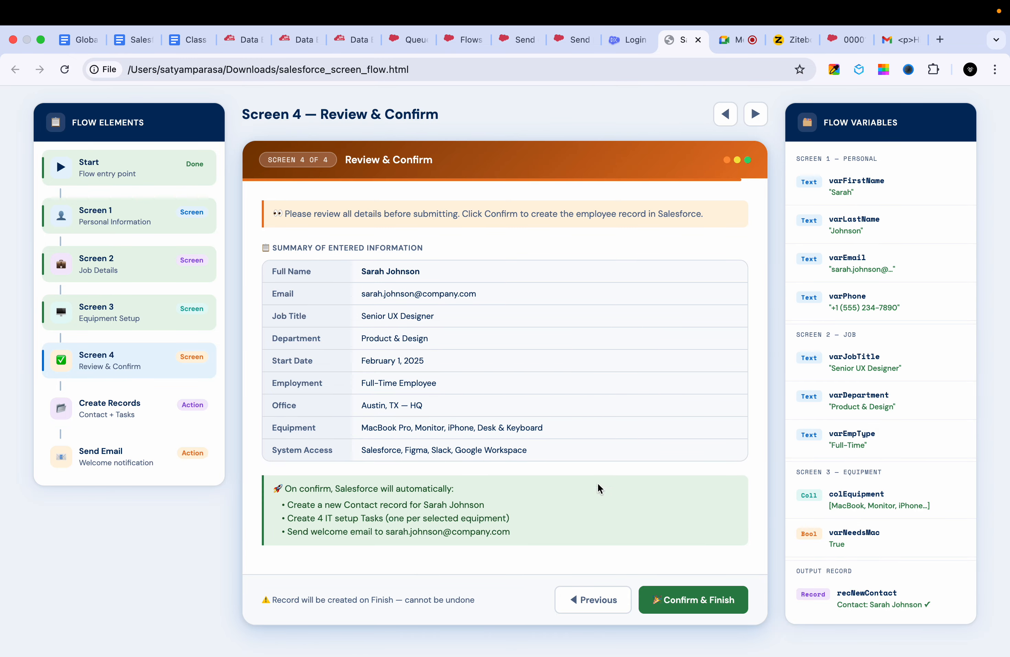
click(589, 604)
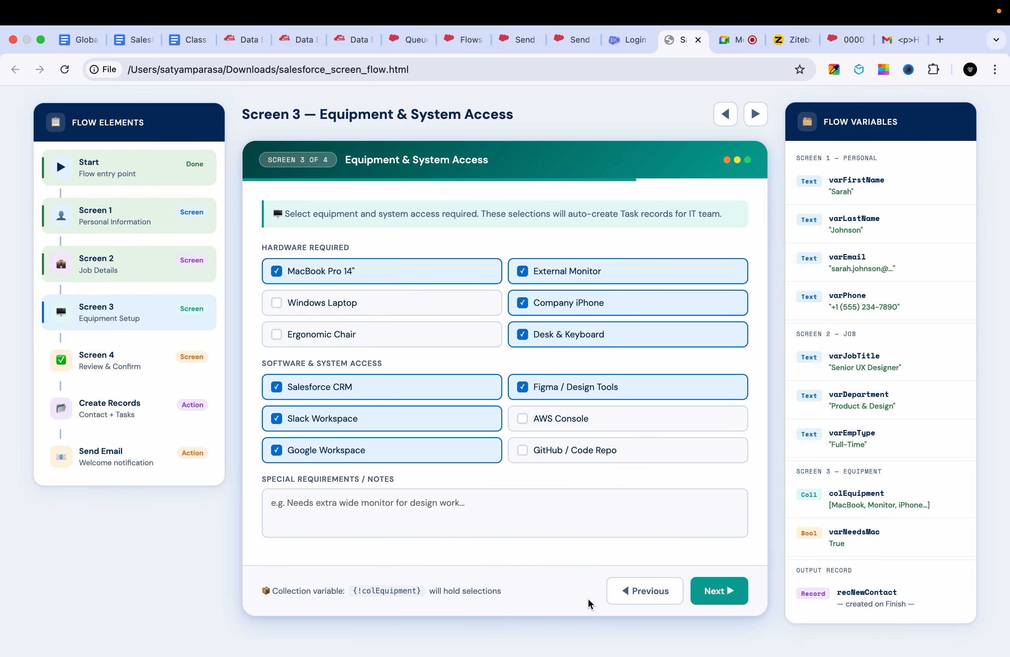
click(632, 592)
click(630, 592)
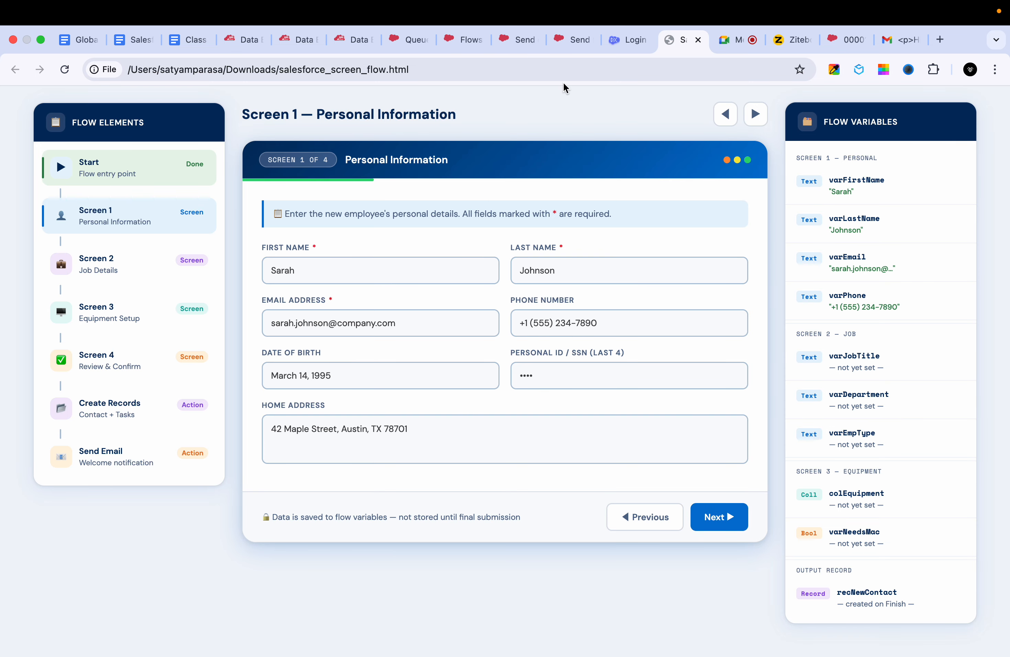
- Switch to Salesforce Setup's Flows page, create a new Screen Flow, and open the element choices between Start and End
click(576, 39)
click(462, 48)
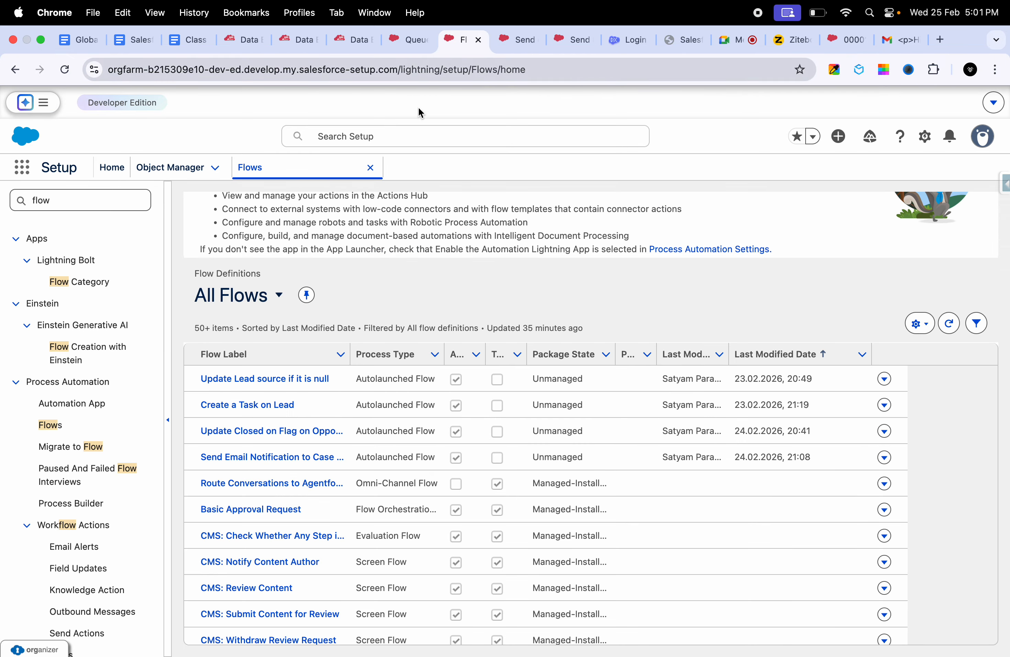
scroll(634, 425, up, 5)
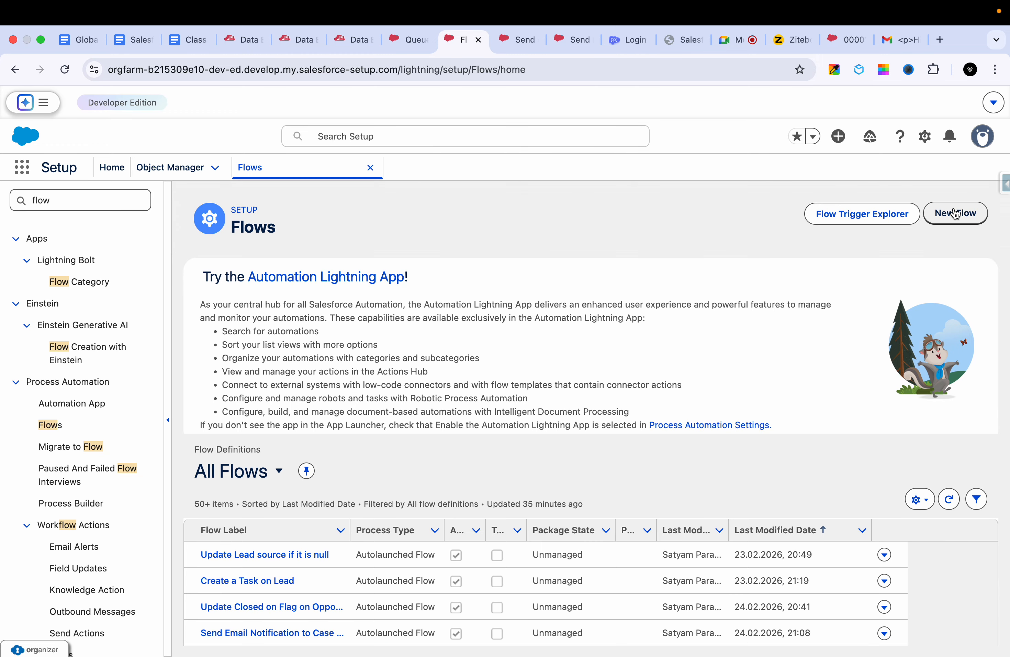
click(954, 214)
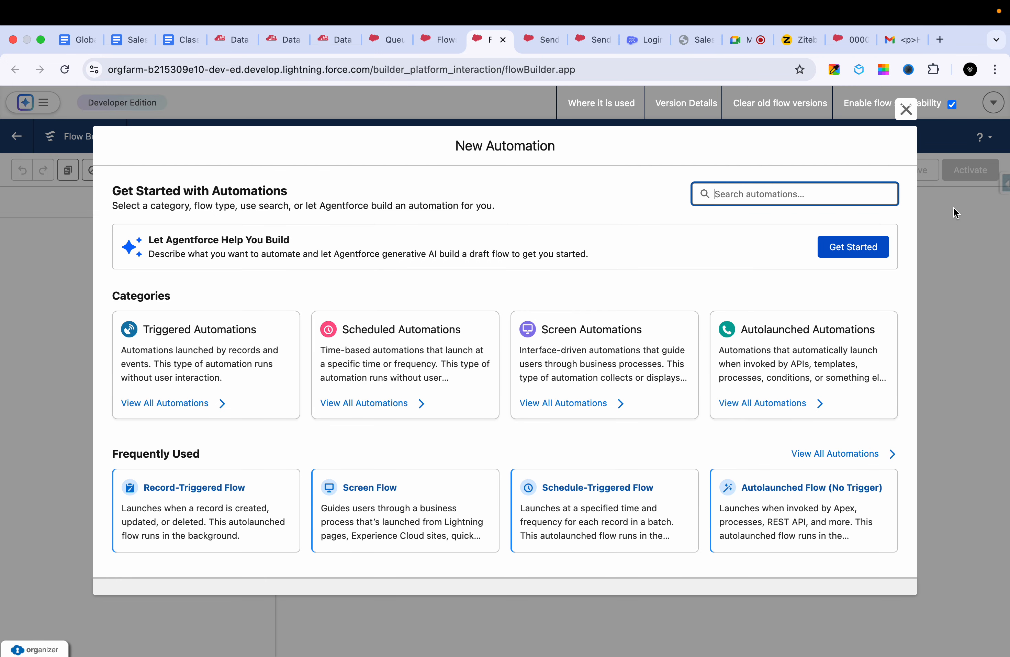
click(407, 491)
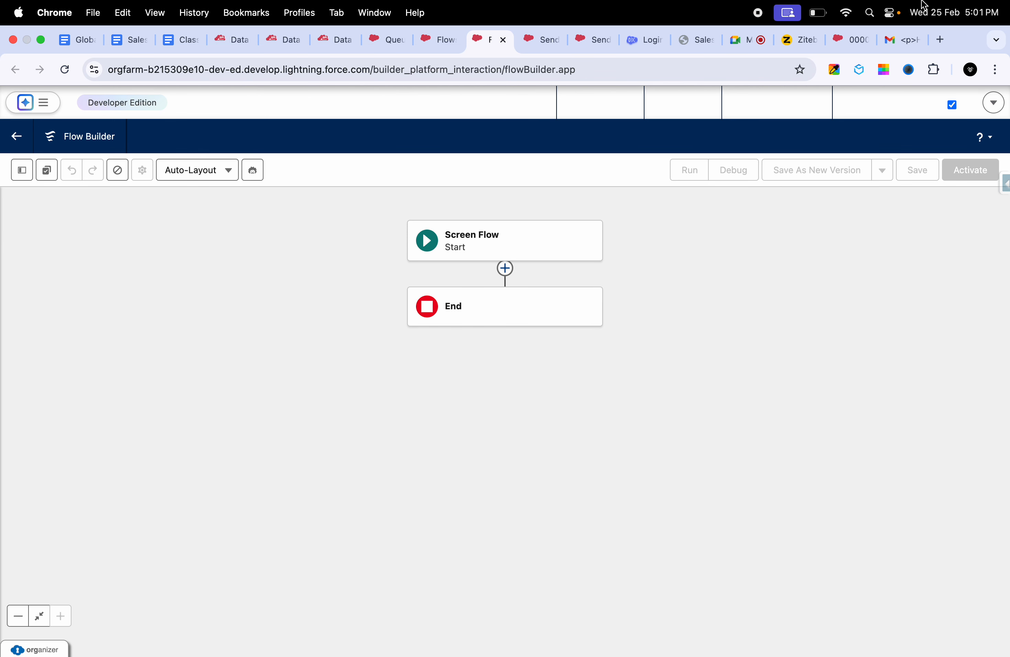
click(508, 251)
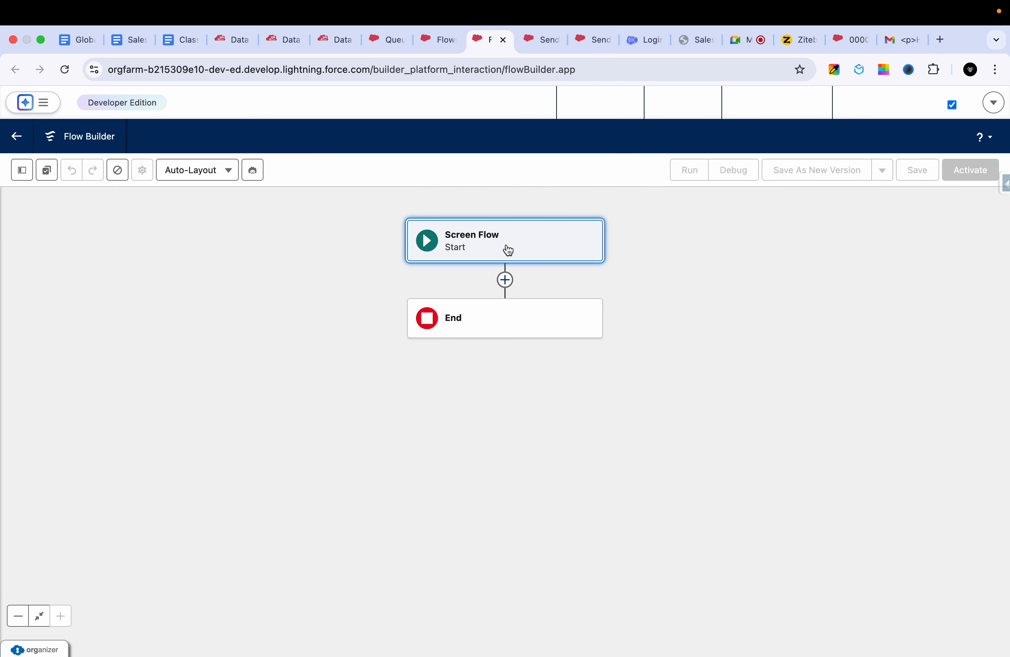
click(505, 281)
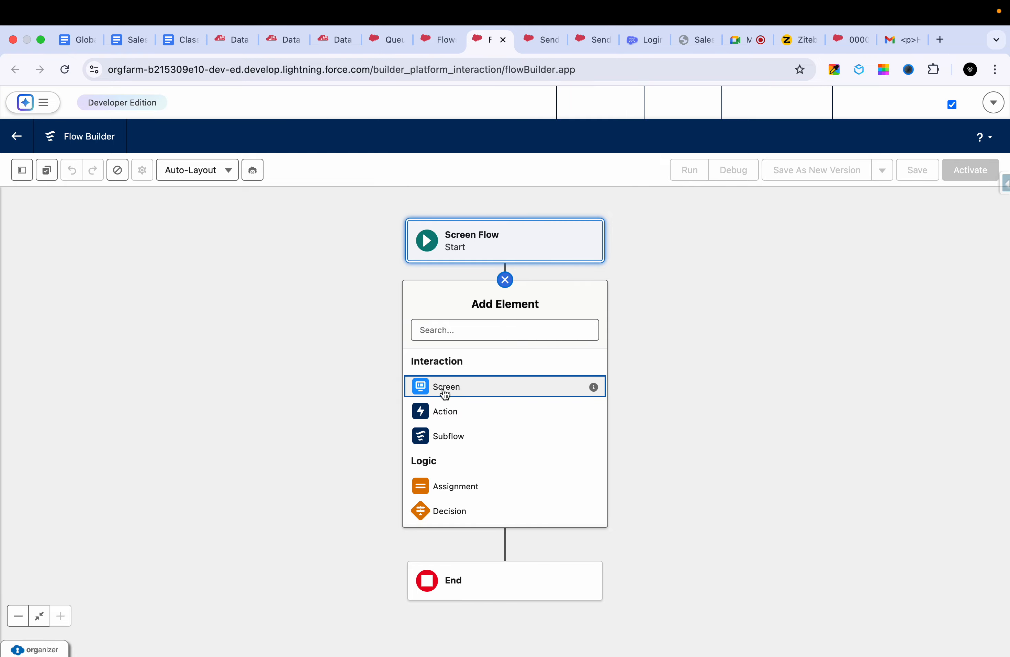
- Switch to Ziteboard and draw one larger red box in the empty area below the connected screen boxes
click(797, 40)
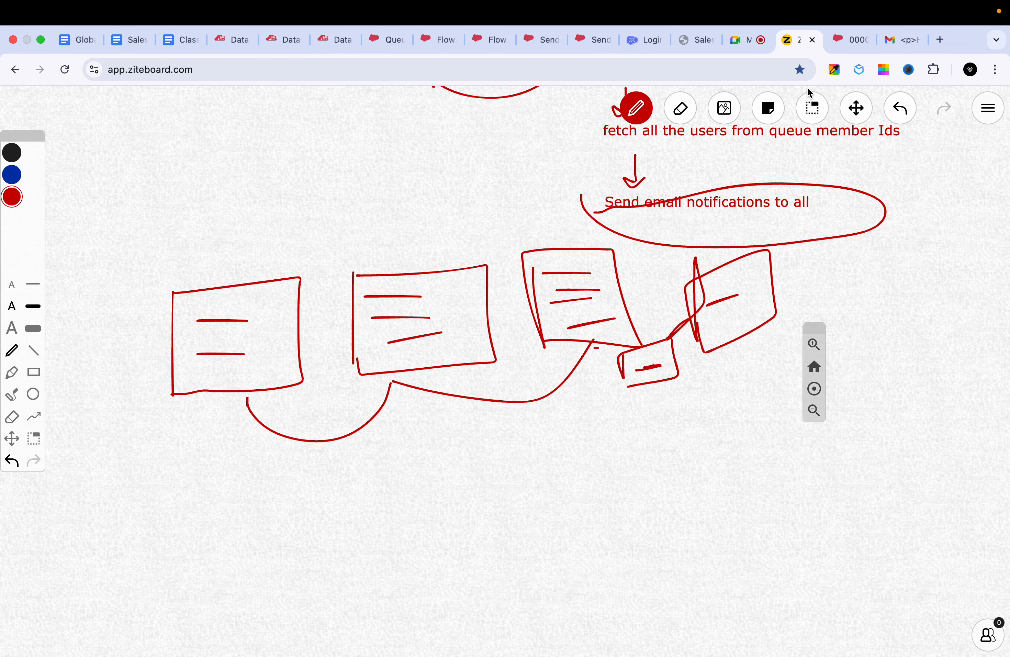
click(857, 108)
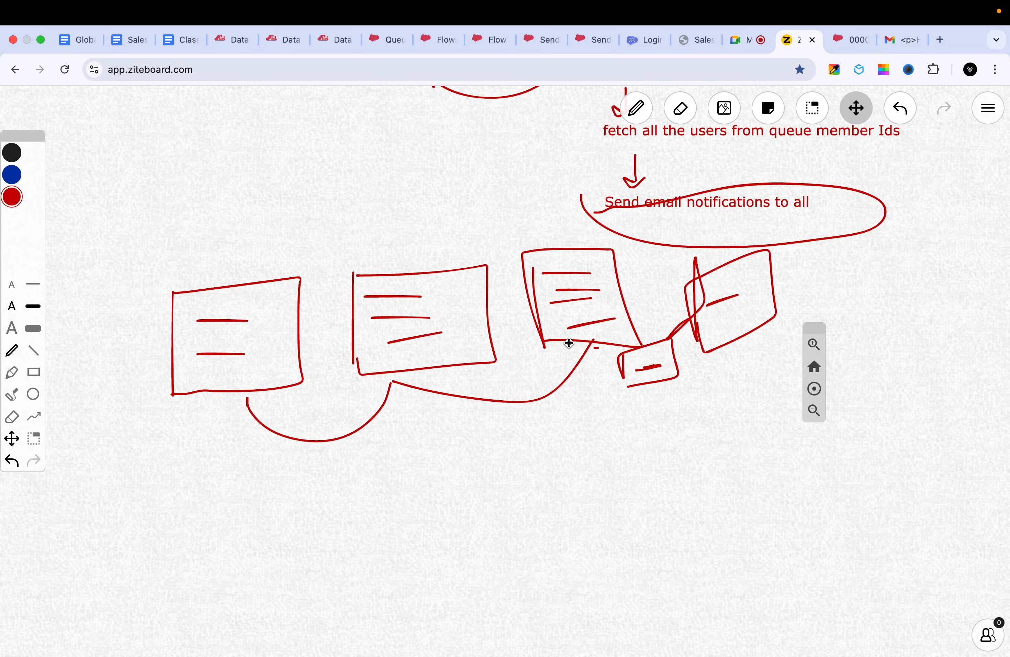
drag(568, 343, 572, 128)
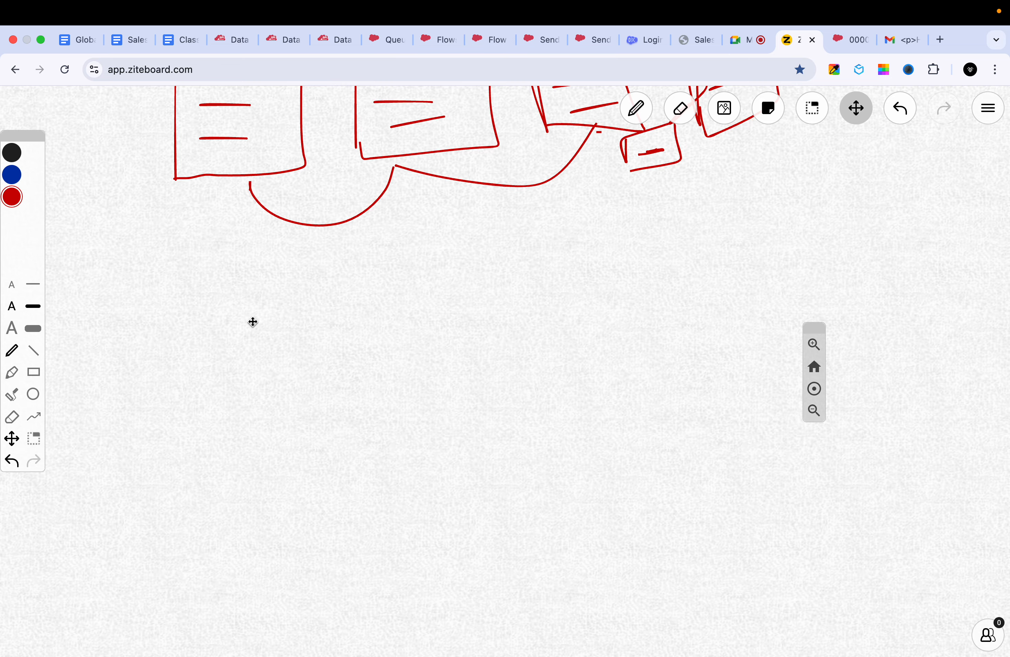
mouse_move(253, 316)
mouse_down()
mouse_move(254, 374)
mouse_move(253, 309)
mouse_move(266, 323)
mouse_move(268, 268)
mouse_move(278, 324)
mouse_move(286, 261)
mouse_move(442, 375)
mouse_move(442, 386)
mouse_up()
key(p)
drag(280, 385, 441, 388)
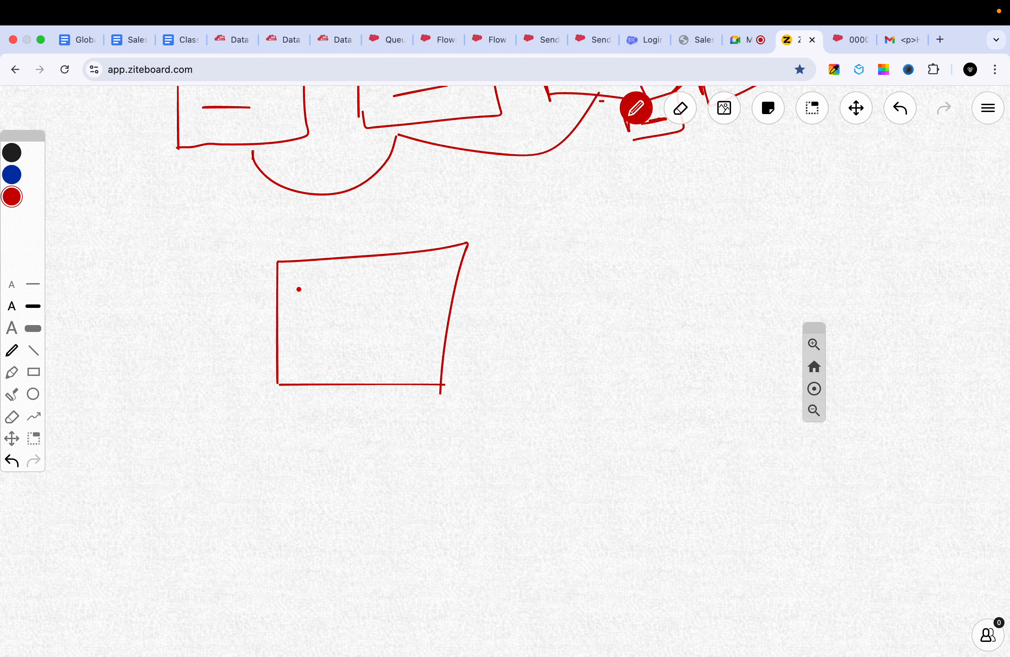
- Add the text labels "First Name" and "Last Name" side by side along the upper edge inside the new box
drag(298, 289, 331, 289)
key(super+z)
drag(301, 287, 300, 288)
double_click(300, 287)
text(First Name)
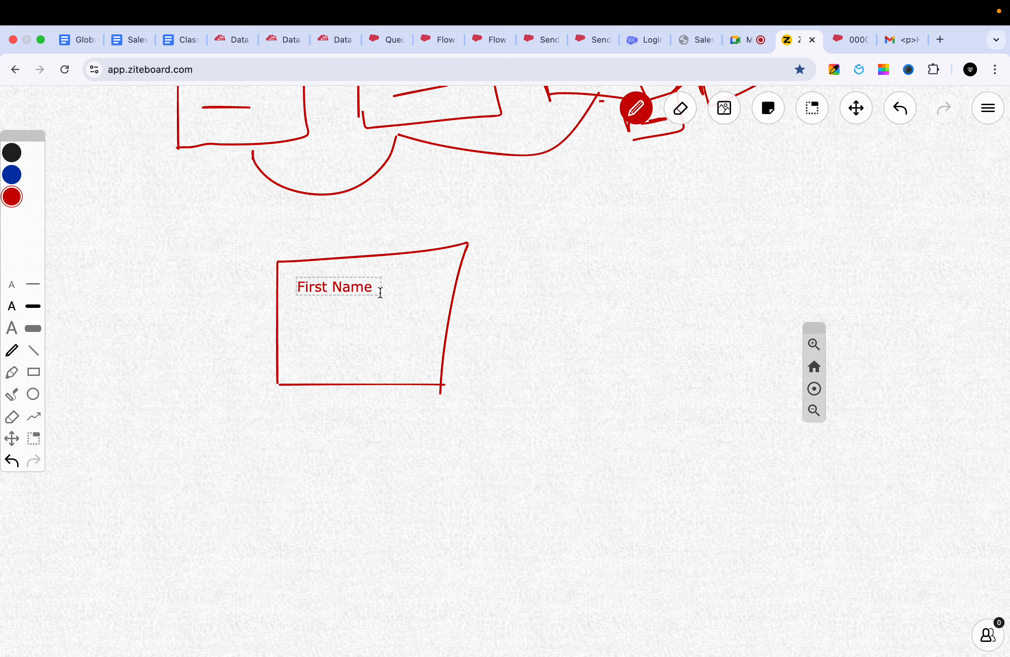
click(389, 287)
double_click(390, 287)
text(Last Name)
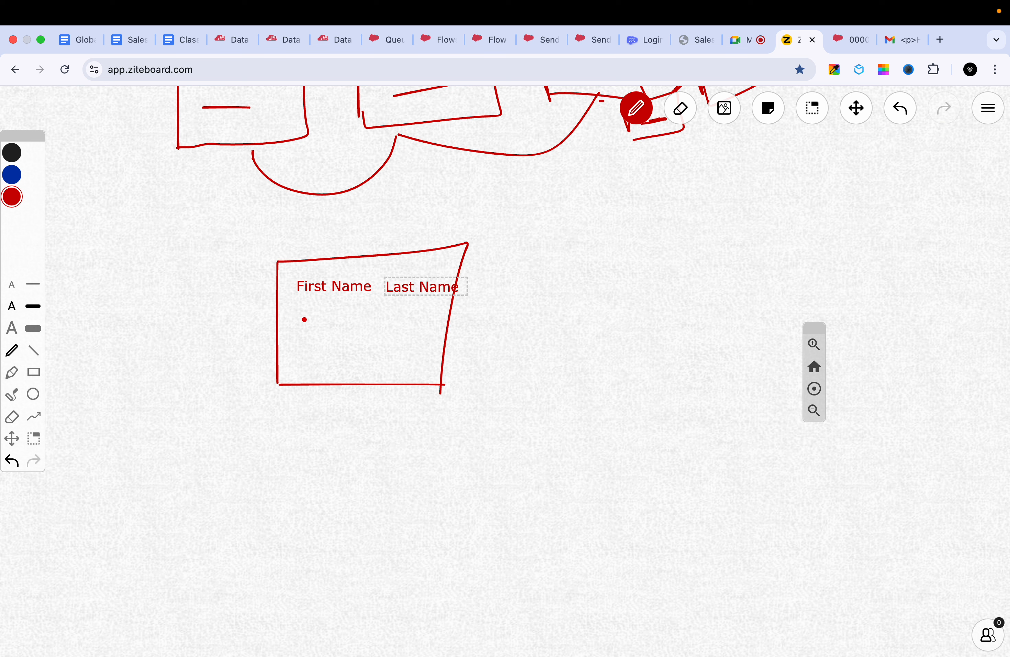
- Add the text labels "Phone" and "email" below the name labels in the box, and undo the last stray mark
click(382, 316)
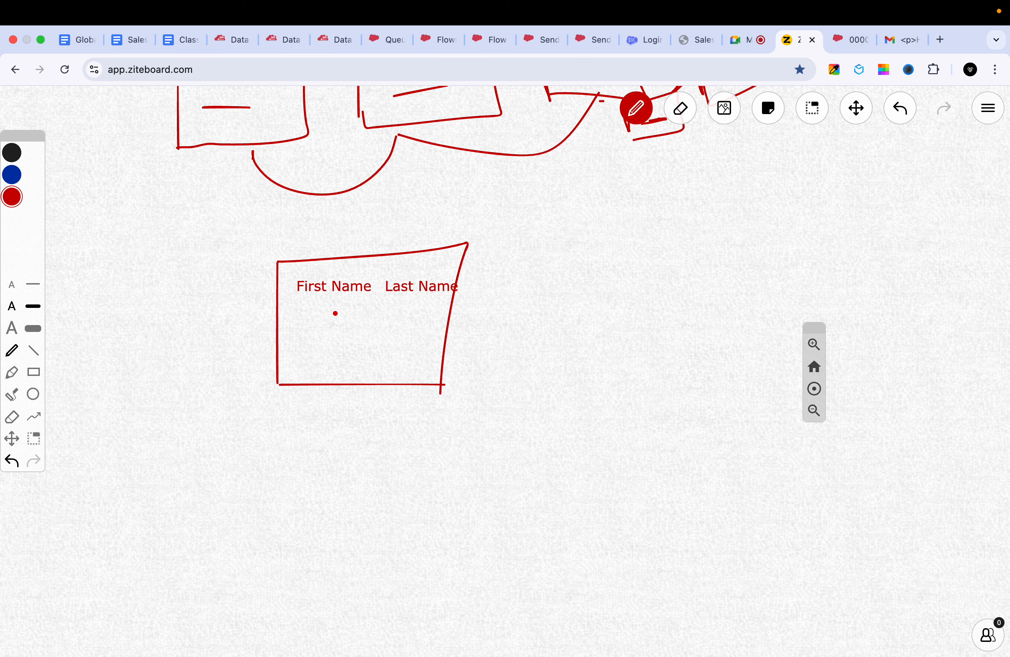
double_click(315, 318)
text(Phone)
click(304, 345)
double_click(304, 344)
text(email)
click(319, 372)
click(304, 368)
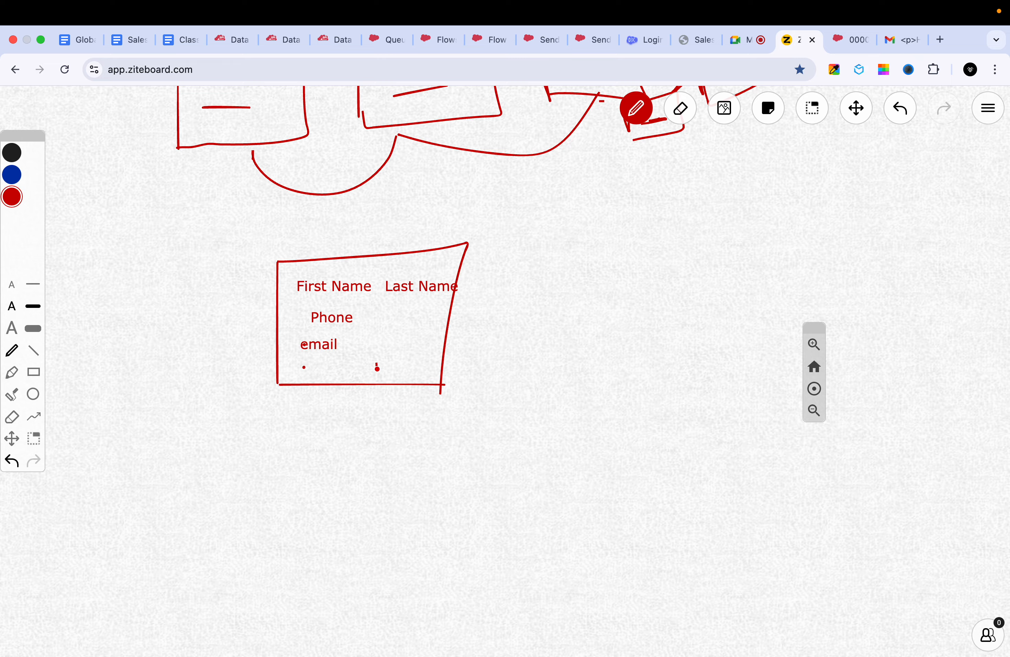
mouse_move(378, 368)
mouse_down()
mouse_move(397, 340)
mouse_move(391, 381)
mouse_up()
key(super+z)
- Switch to the new screen flow in Flow Builder, add a Screen element after Start, and browse its input components
click(439, 39)
click(478, 40)
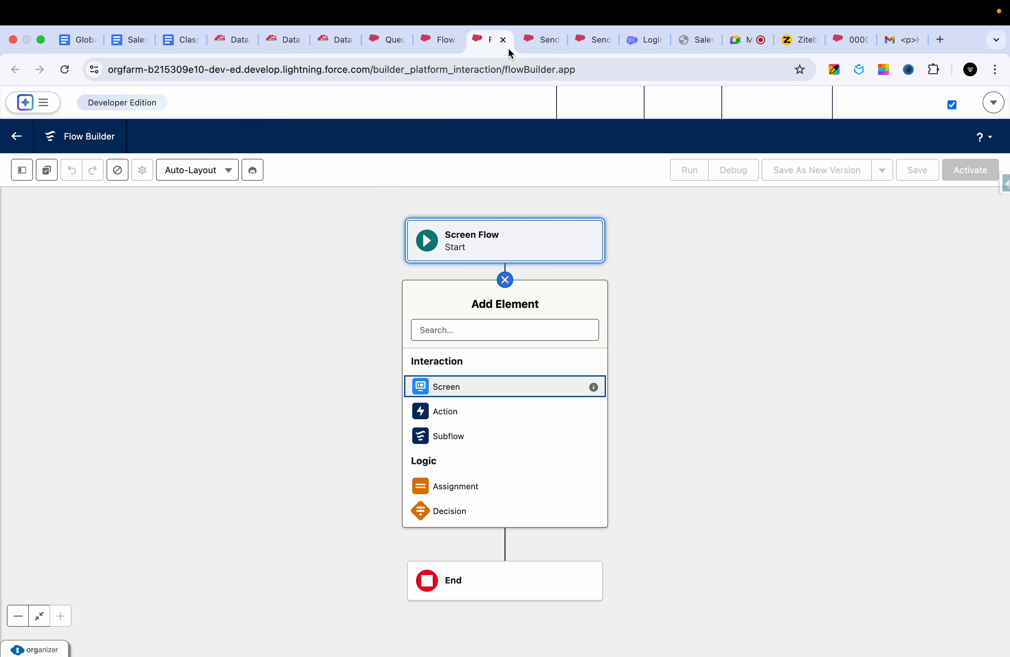
click(468, 388)
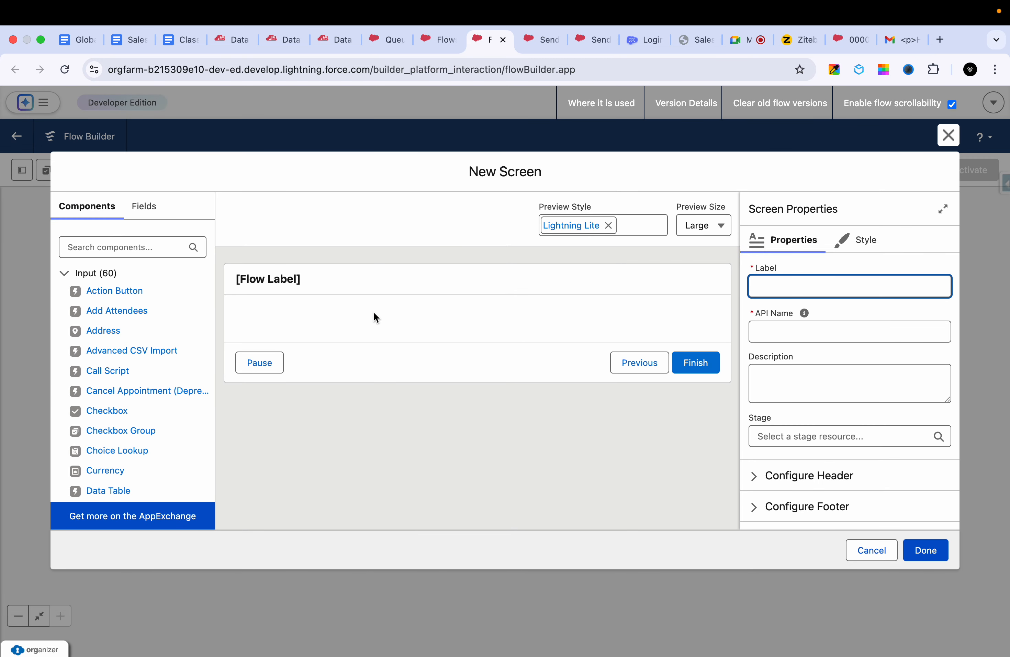
scroll(136, 431, down, 5)
scroll(124, 434, up, 5)
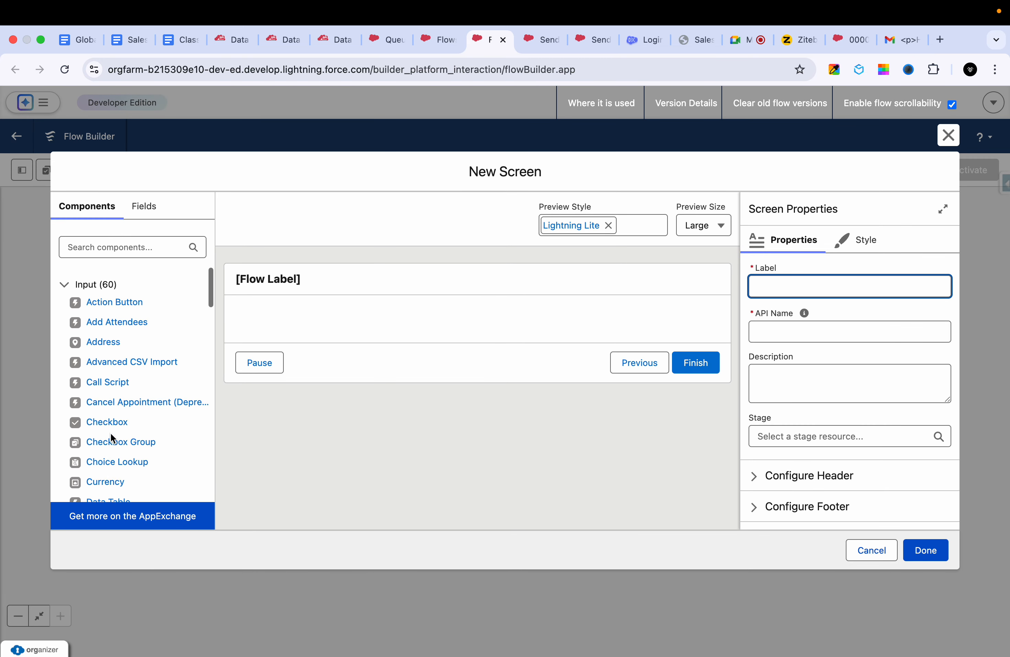
scroll(111, 433, down, 5)
scroll(140, 426, up, 5)
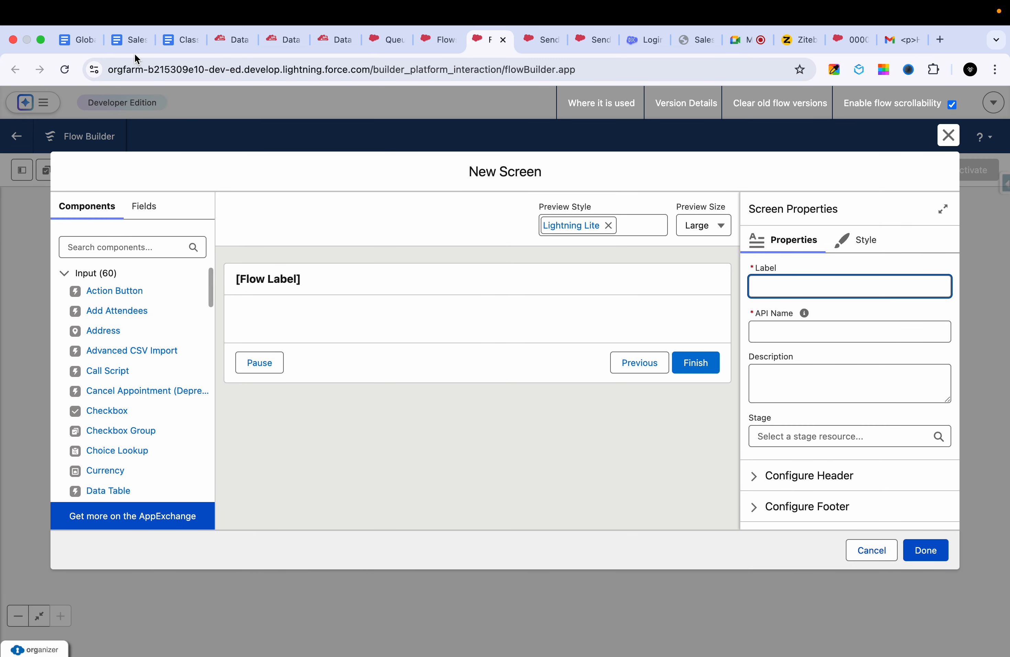
- Switch to the Day-18 class notes and read the Flow Types Comparison and Flow Builder Elements tables
click(179, 39)
scroll(302, 388, down, 3)
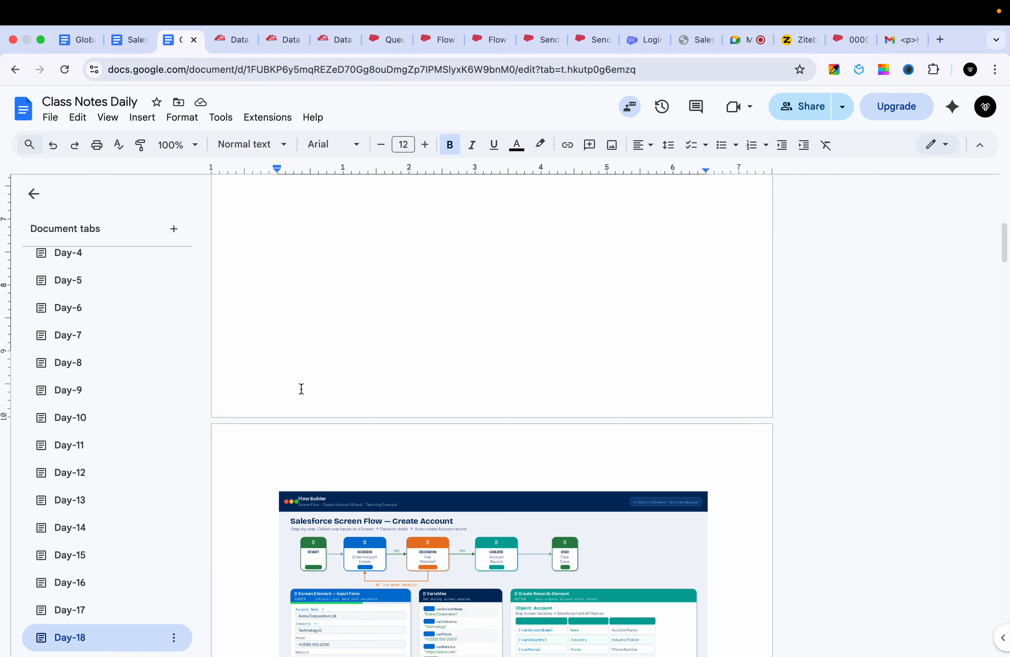
scroll(301, 389, down, 10)
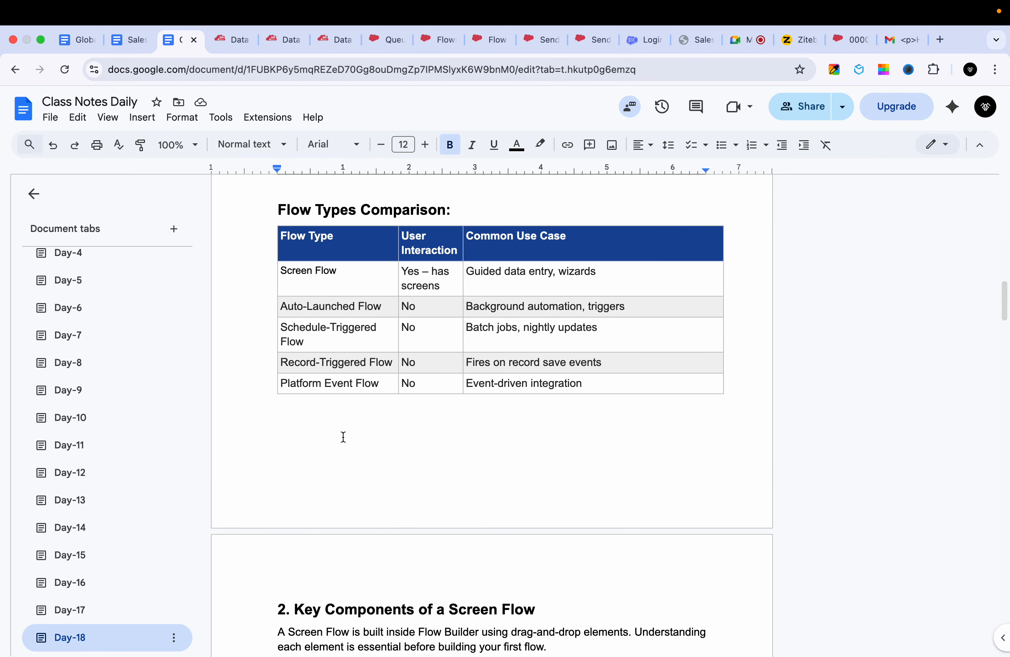
scroll(344, 436, down, 10)
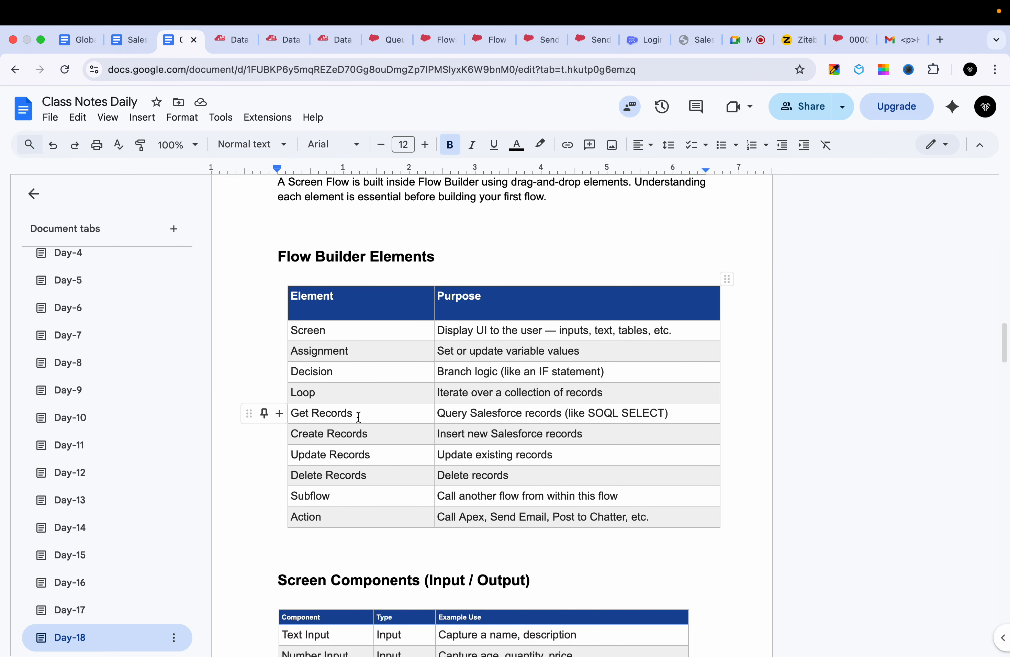
scroll(358, 416, down, 1)
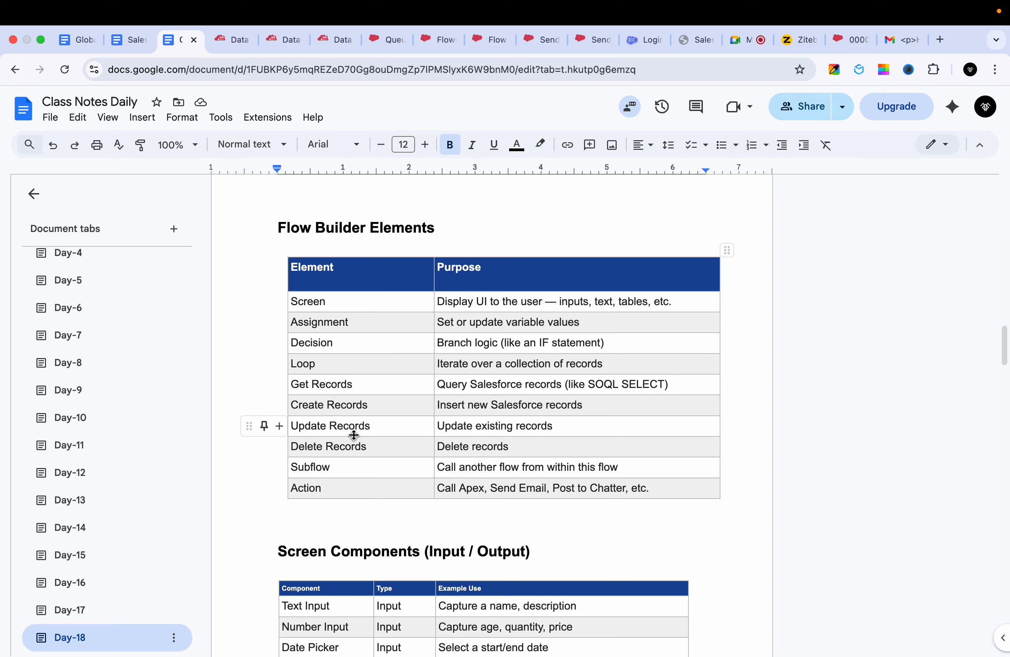
scroll(412, 422, down, 6)
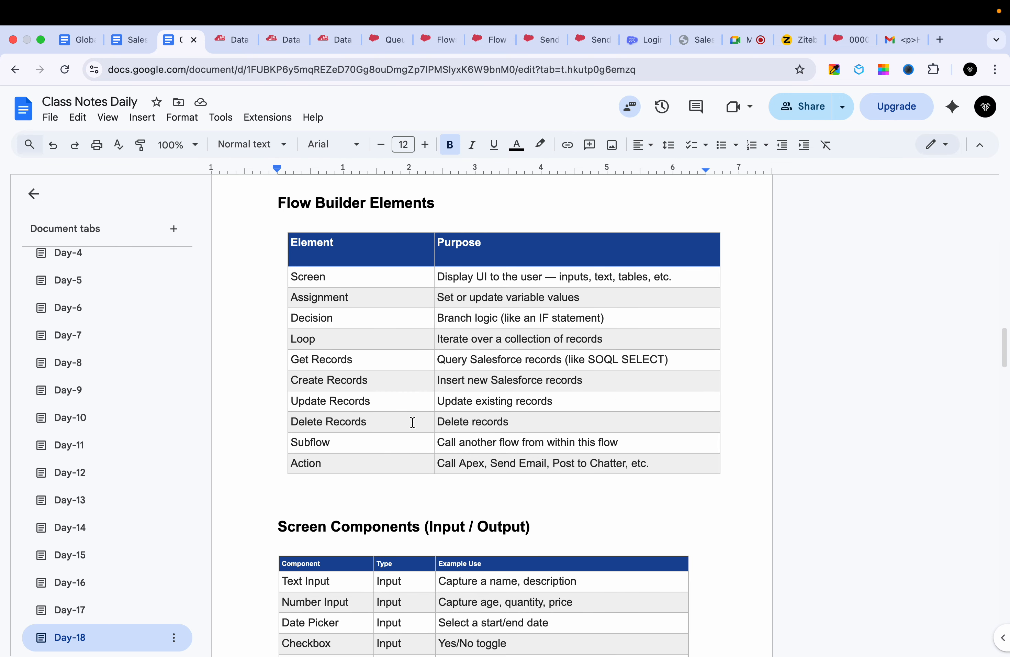
- Read the Screen Components (Input / Output) table in the class notes, covering component types and example uses
scroll(413, 422, down, 1)
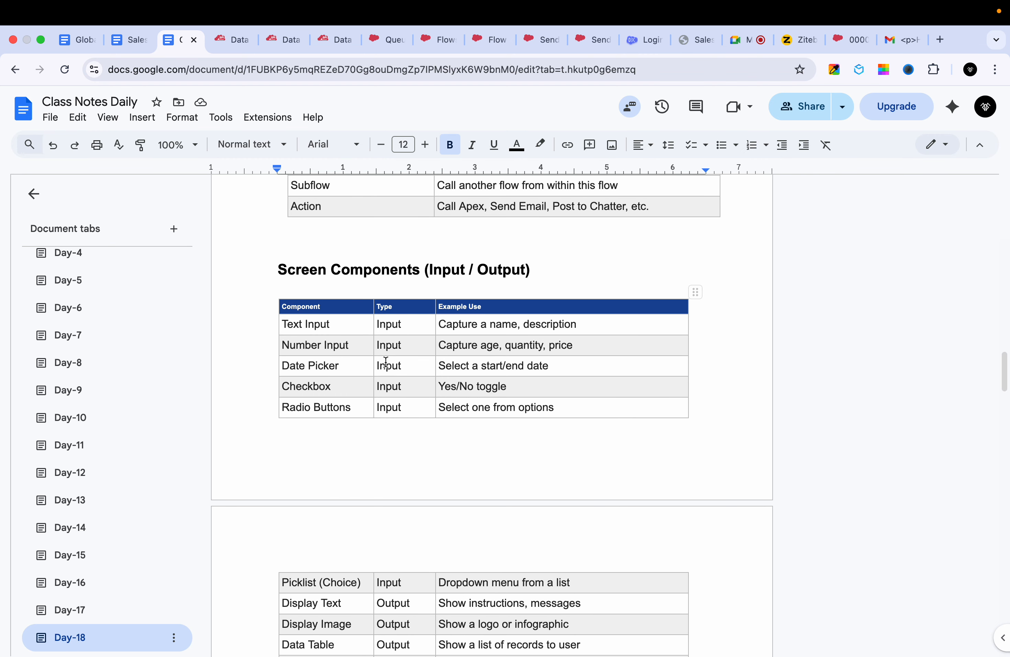
scroll(386, 362, down, 2)
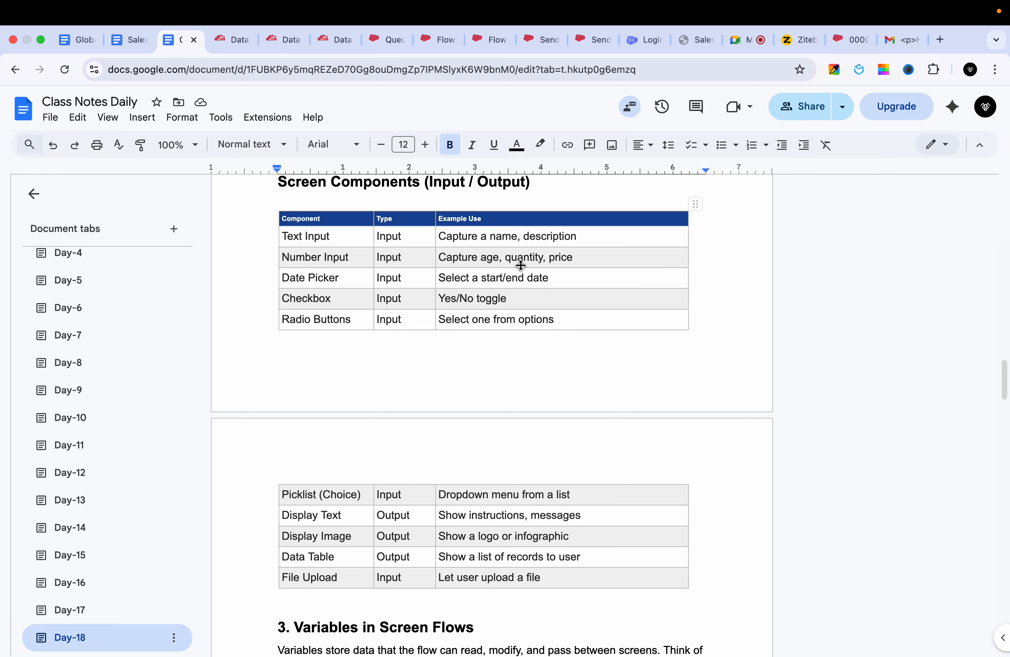
double_click(301, 255)
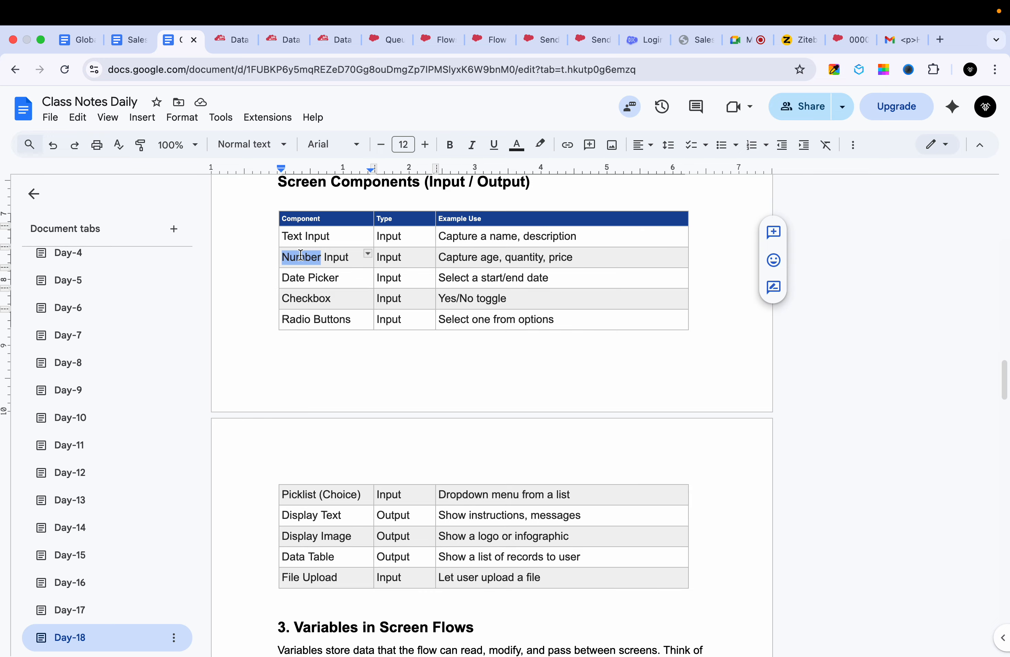
double_click(492, 278)
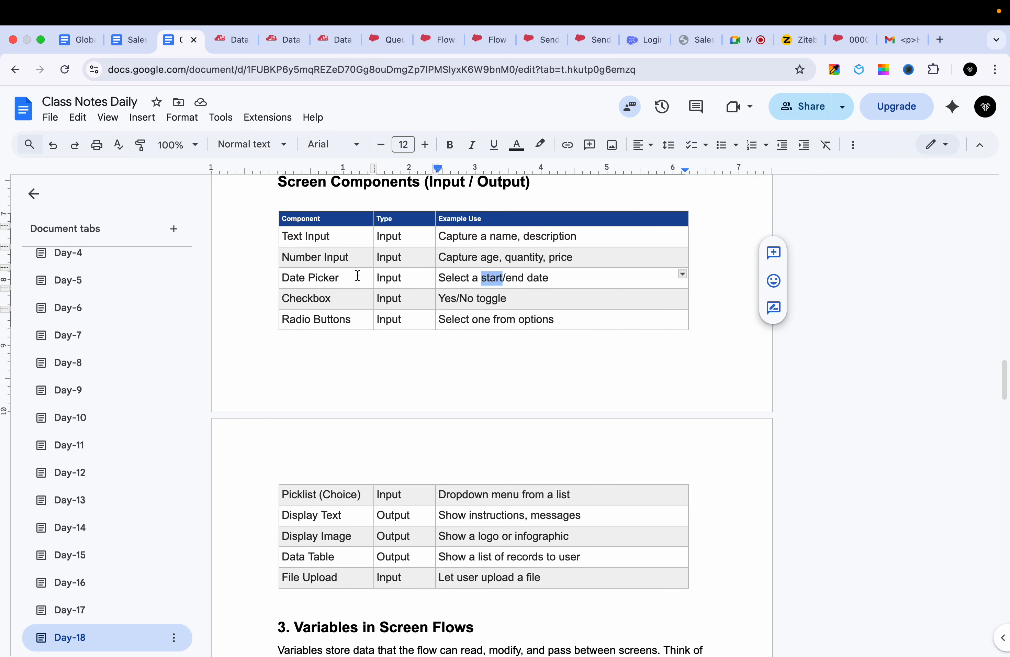
click(313, 299)
- Switch back to the New Screen editor in Flow Builder and look through its list of input components
click(293, 50)
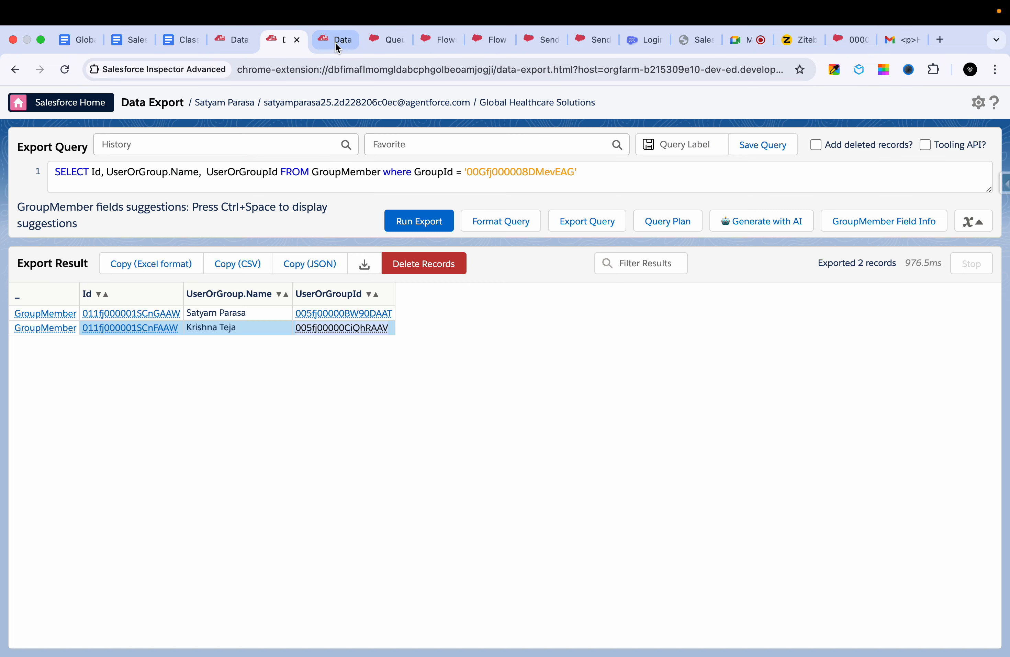
click(334, 42)
click(382, 39)
click(437, 40)
click(504, 38)
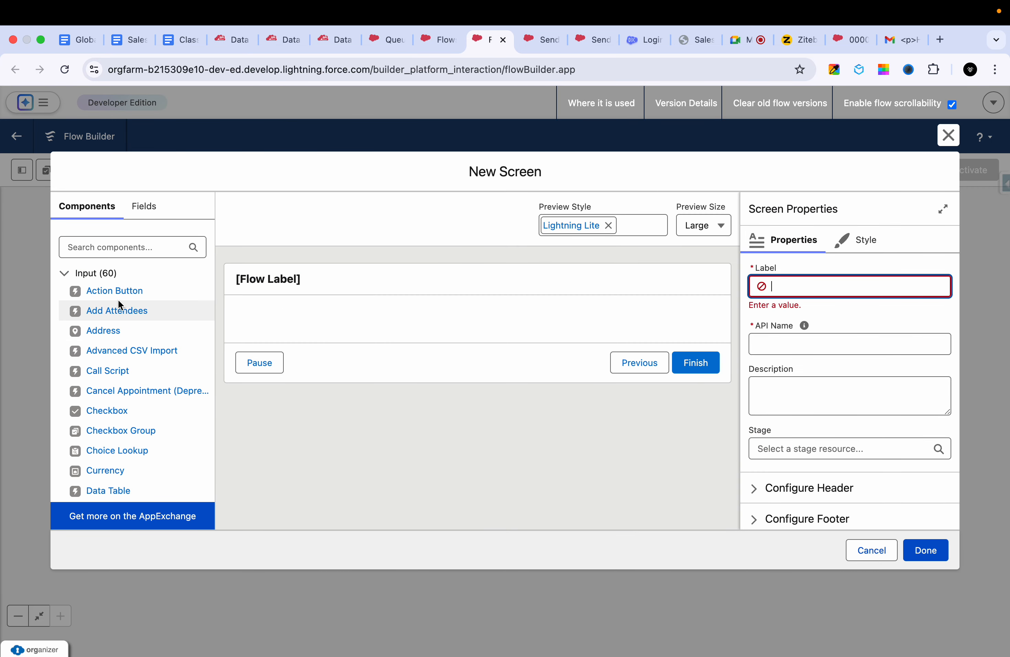
scroll(106, 346, down, 6)
scroll(103, 441, down, 4)
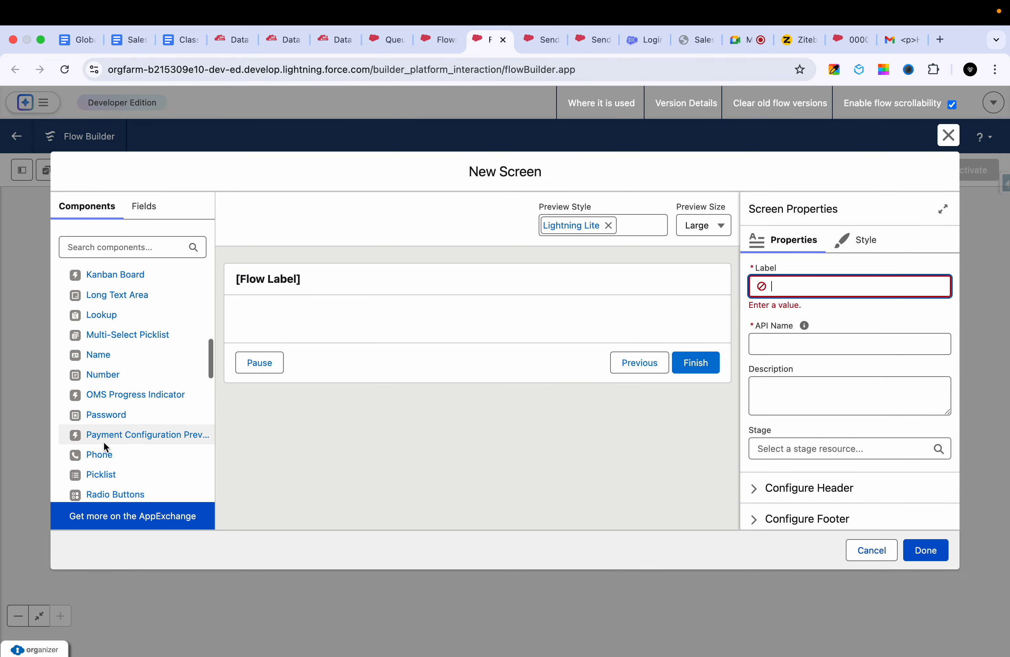
scroll(110, 353, down, 10)
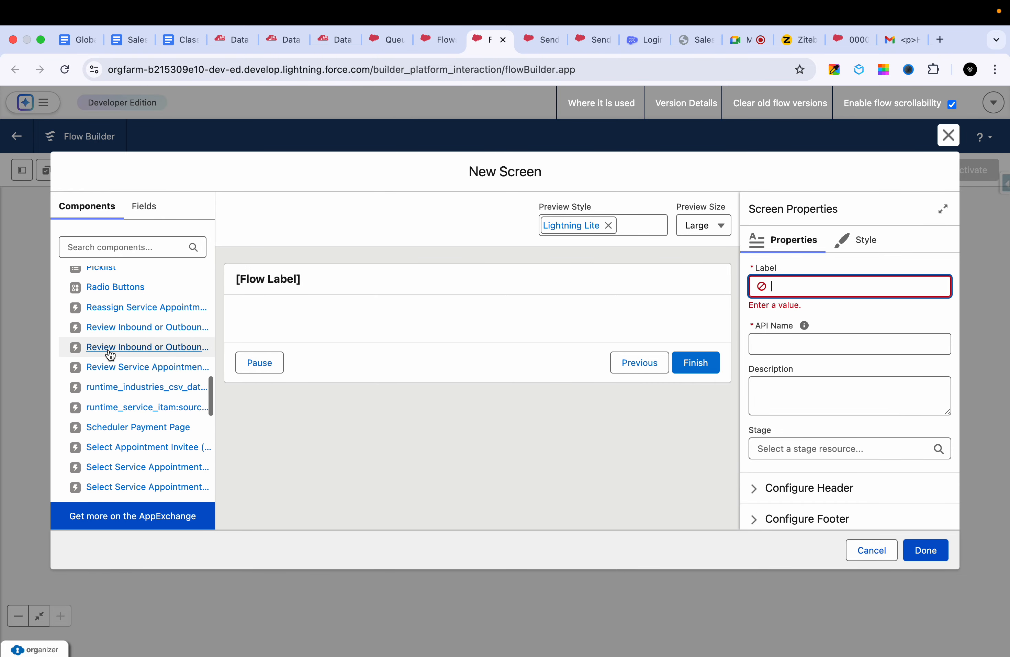
scroll(110, 355, up, 20)
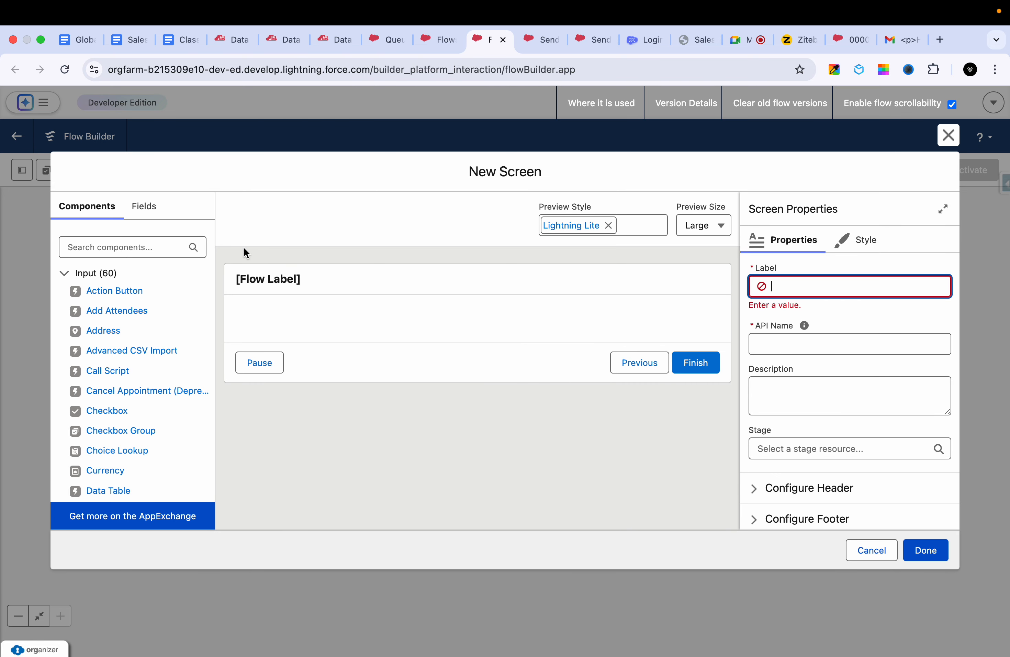
- Search the components for "tex" and place a Text input in the empty body of the screen
click(133, 243)
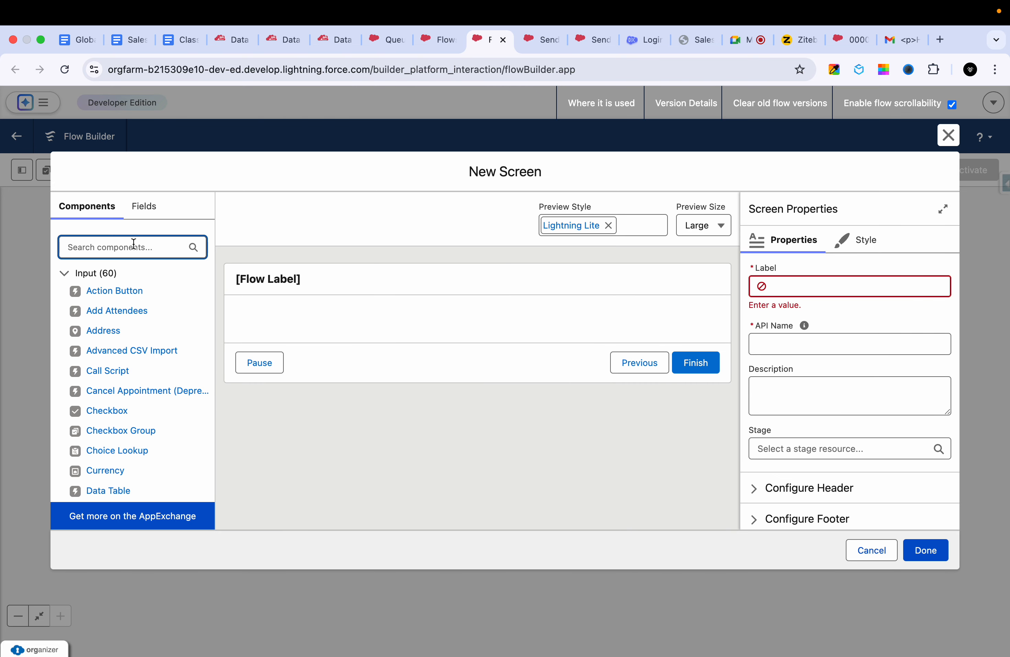
text(tex)
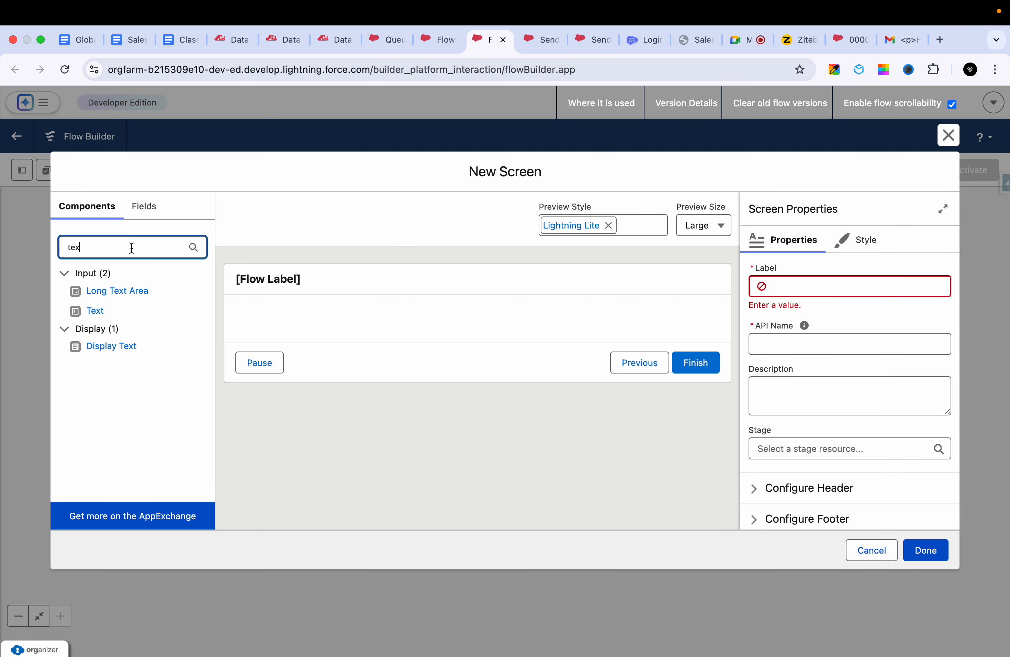
drag(97, 314, 113, 313)
drag(270, 302, 164, 308)
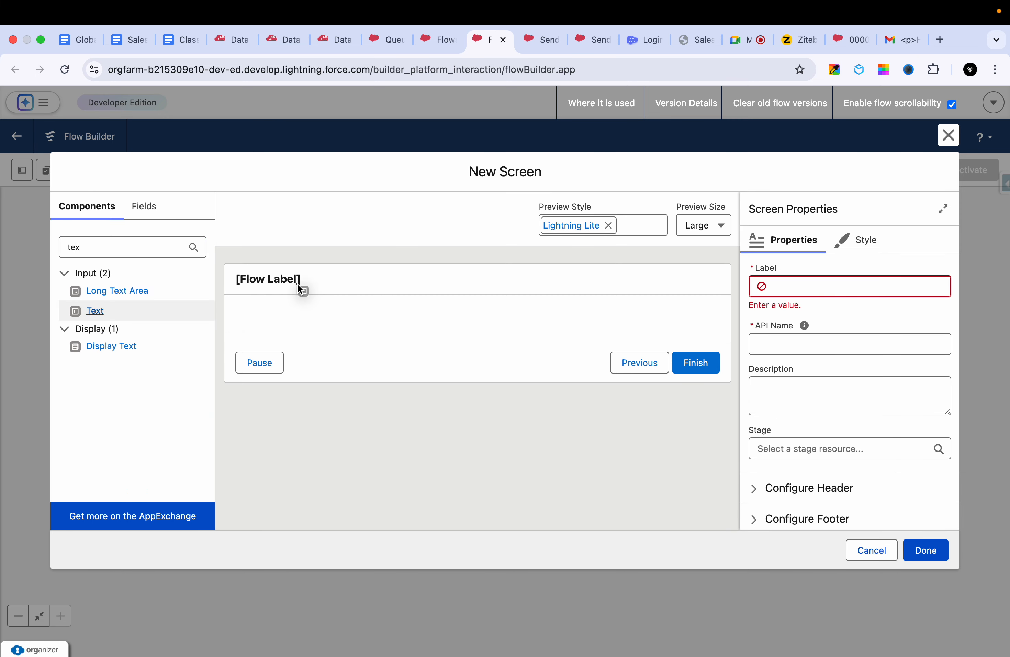
drag(298, 284, 292, 325)
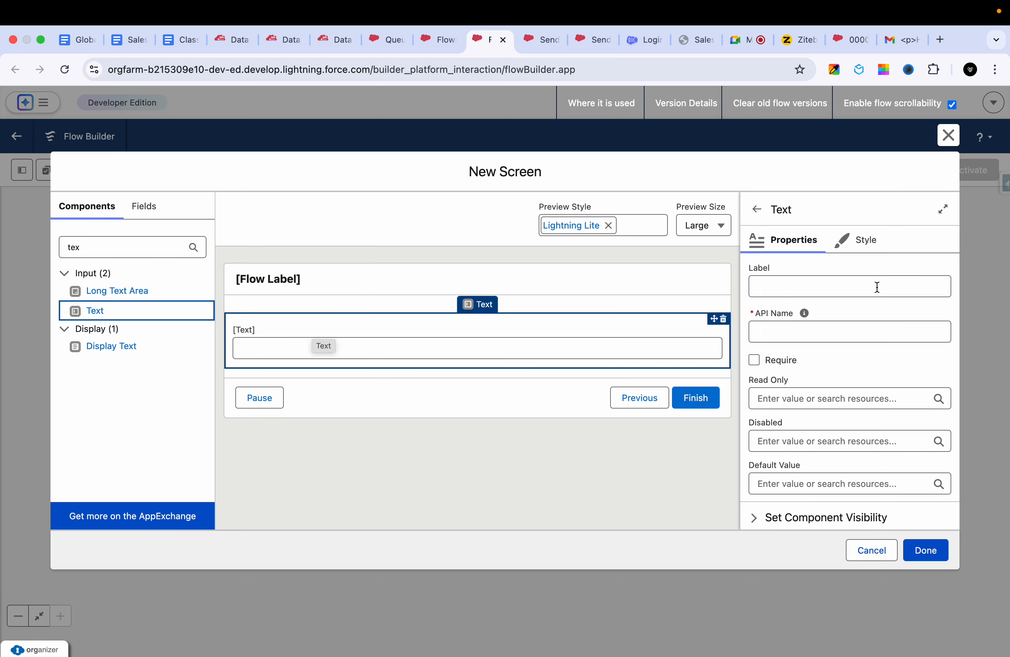
- Label the new Text input "First Name", fill in its API name from the label, and review its remaining properties
click(801, 281)
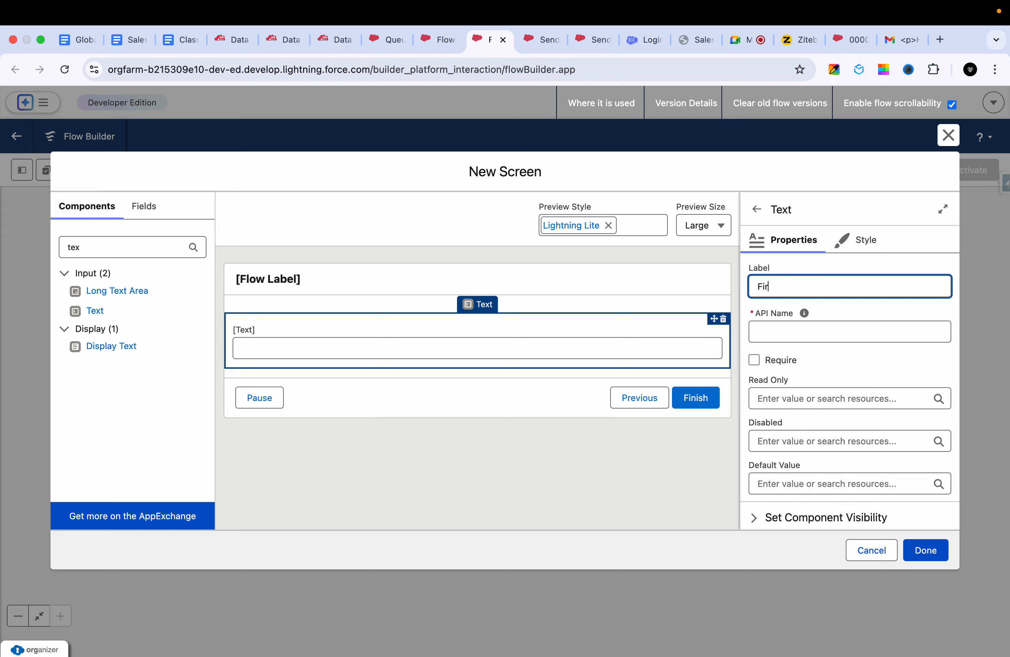
key(Tab)
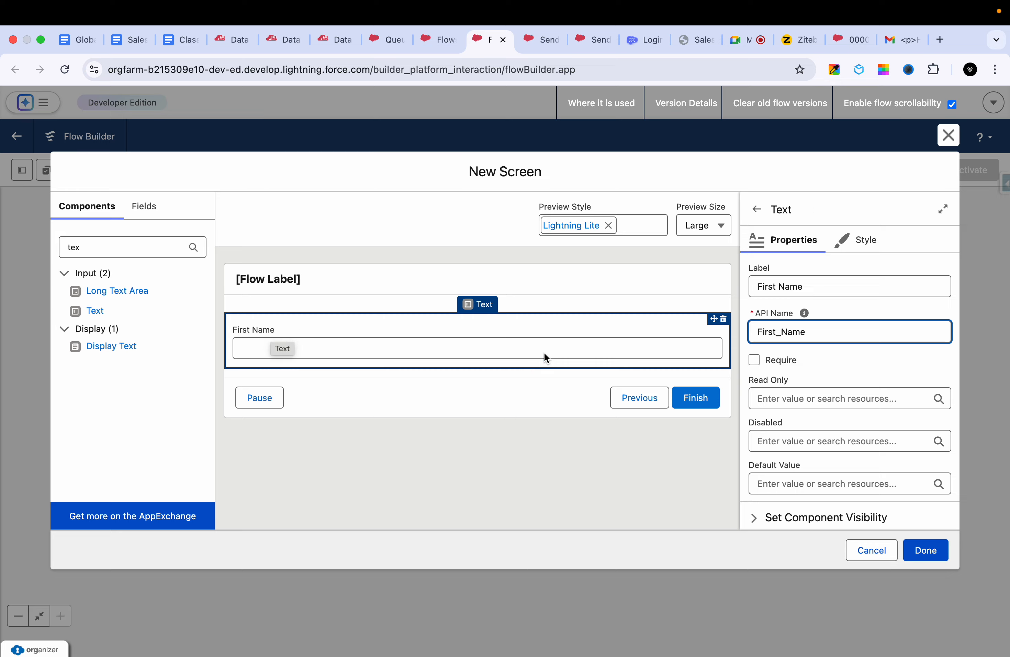
scroll(873, 363, down, 3)
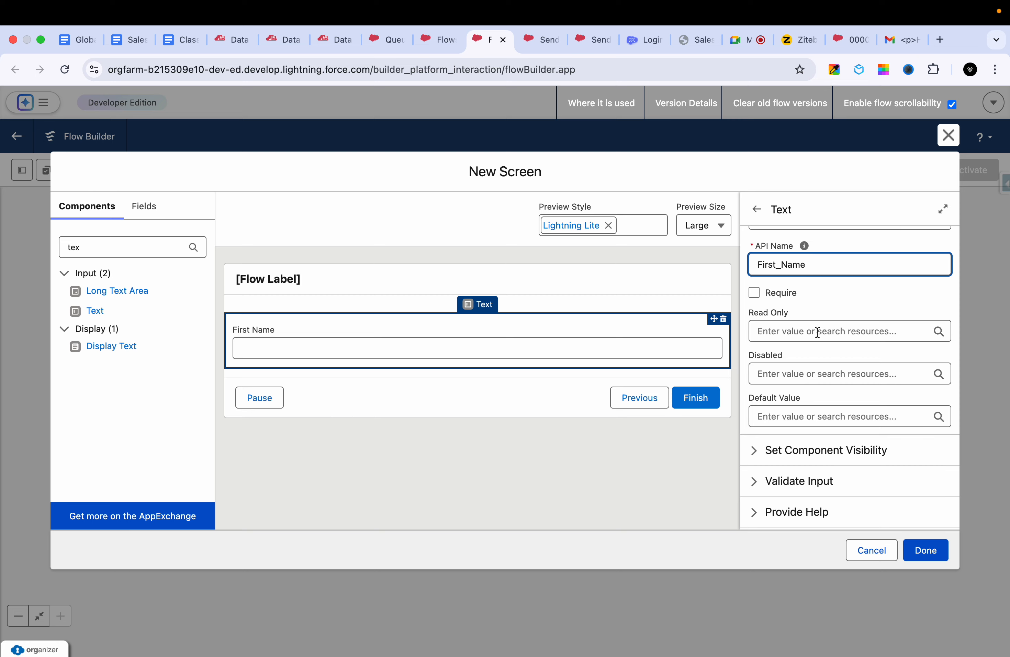
scroll(813, 345, down, 1)
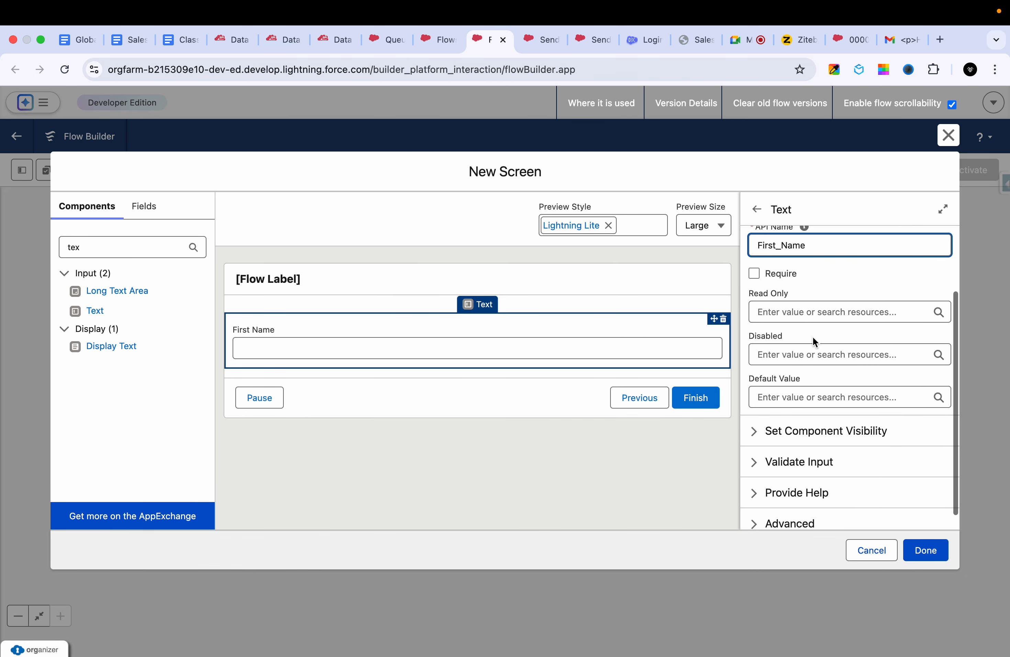
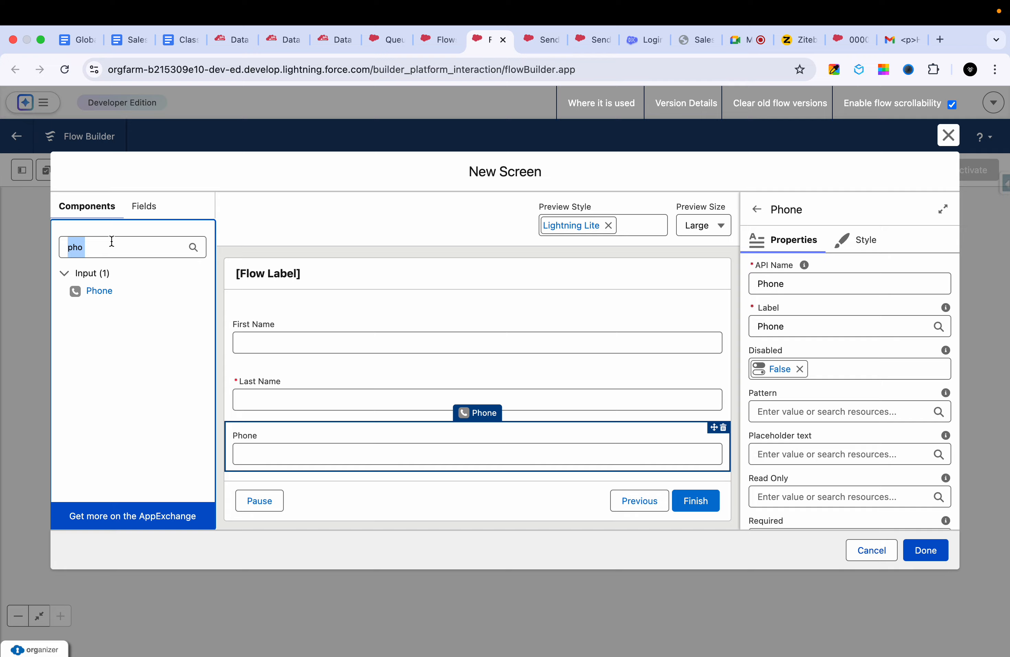
- Search the components for "email", place an Email input below the Phone field and set its API name to Email
text(email)
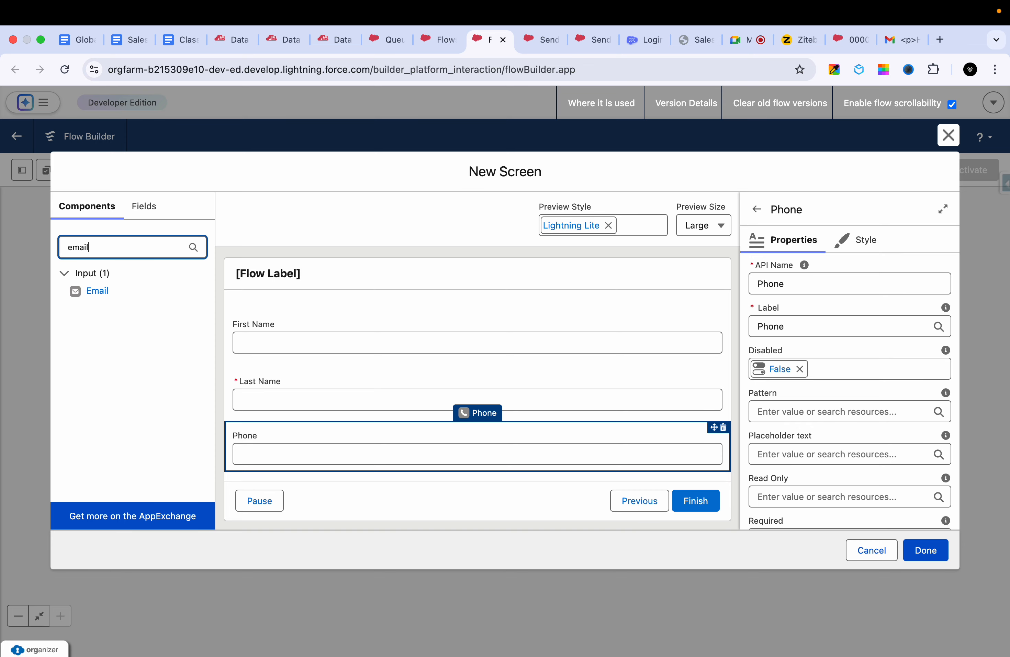
drag(109, 296, 273, 468)
click(775, 282)
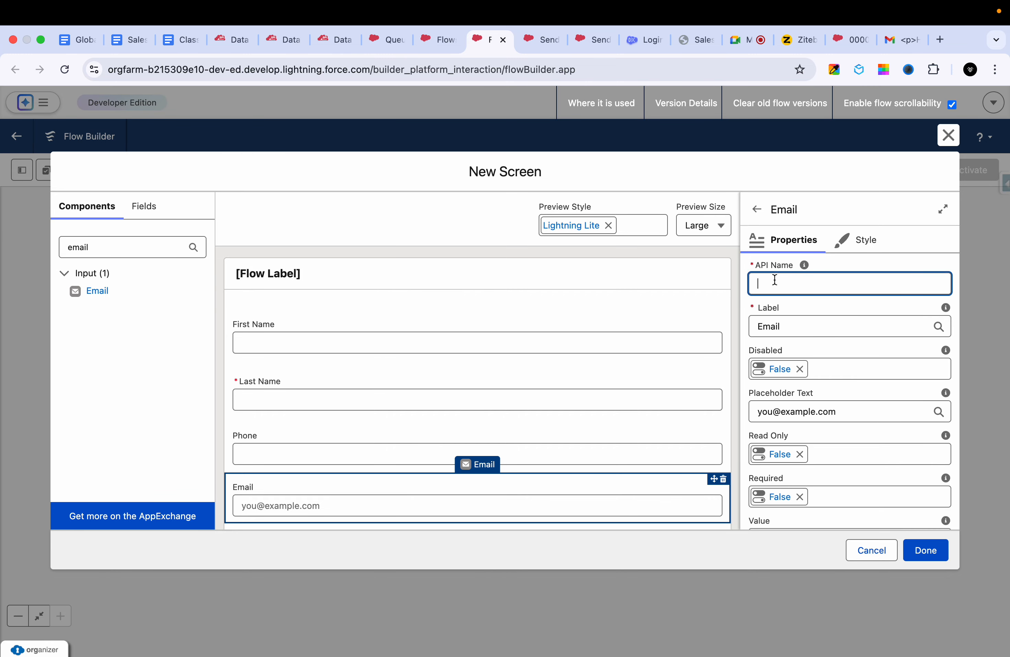
text(Email)
click(834, 368)
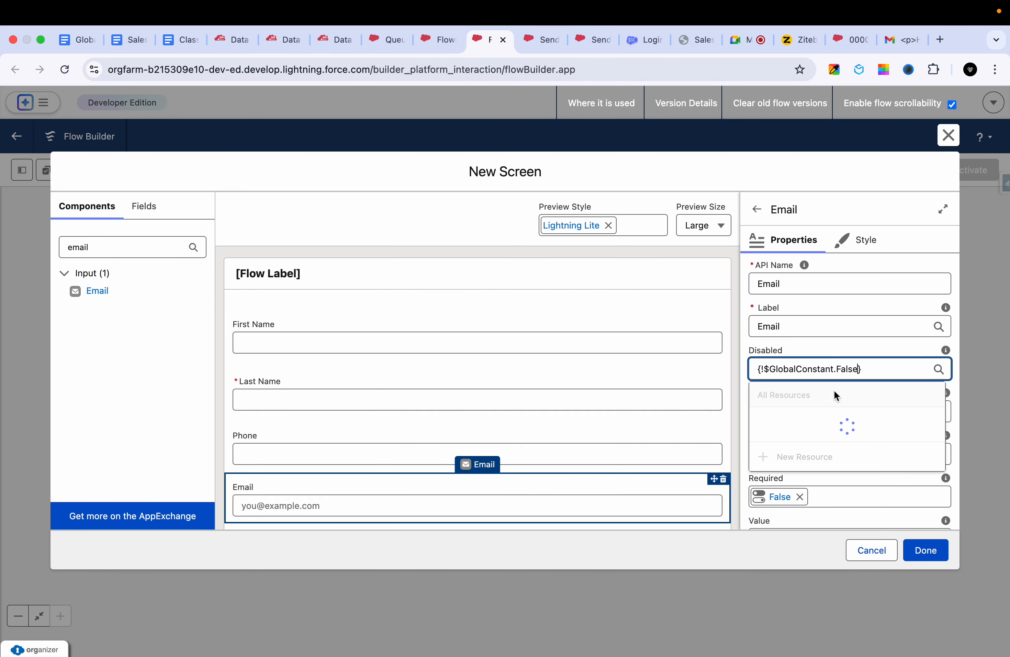
click(643, 560)
scroll(590, 454, down, 2)
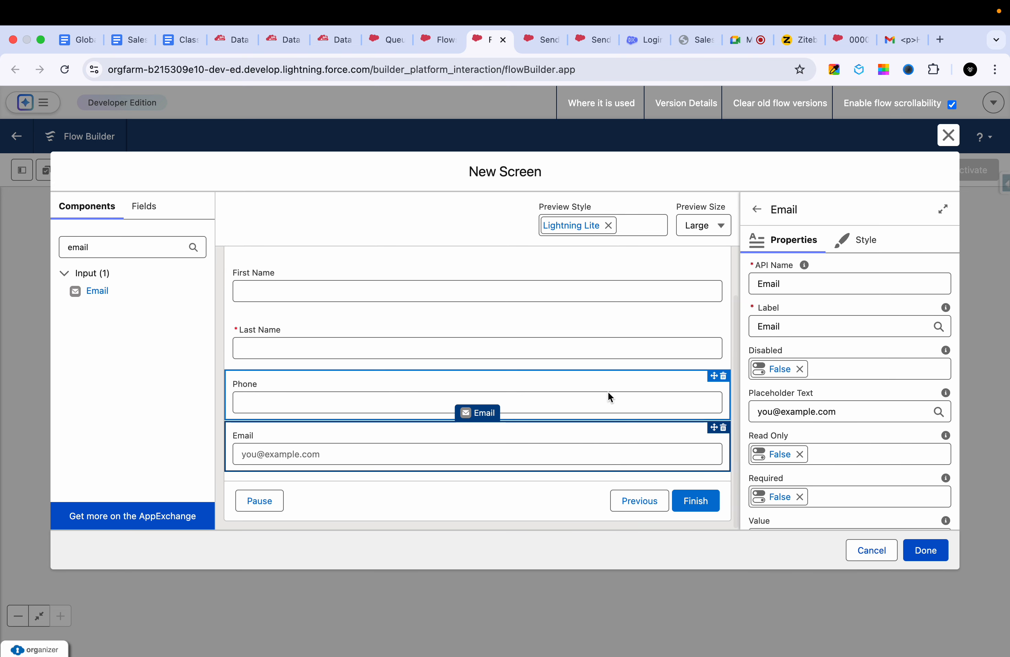
scroll(616, 370, up, 2)
scroll(616, 370, down, 2)
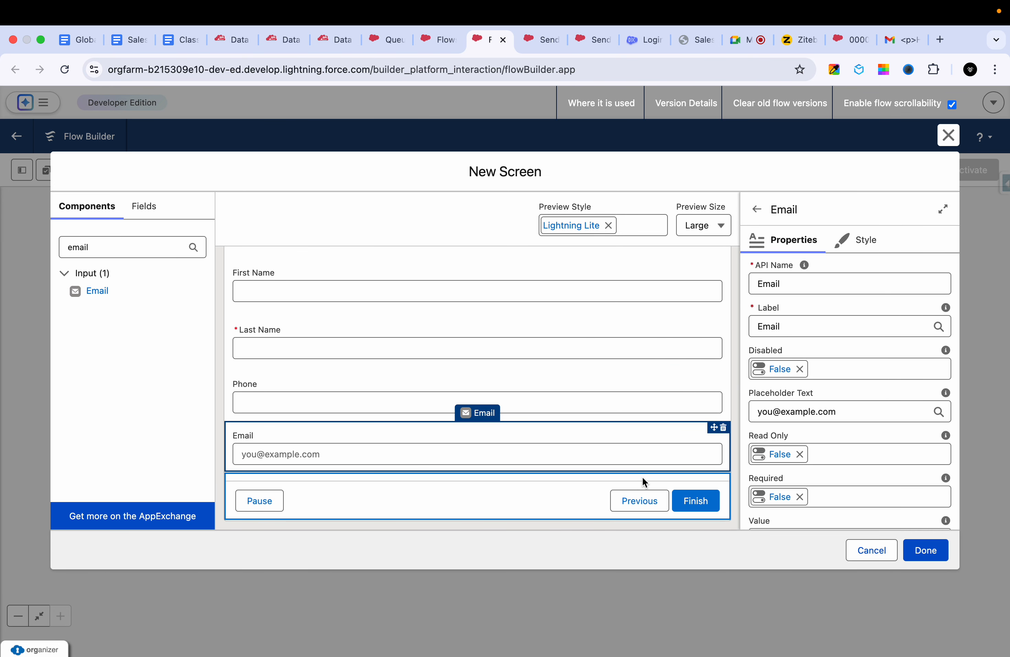
- Open the screen's header configuration and turn Show Header off and back on
click(563, 489)
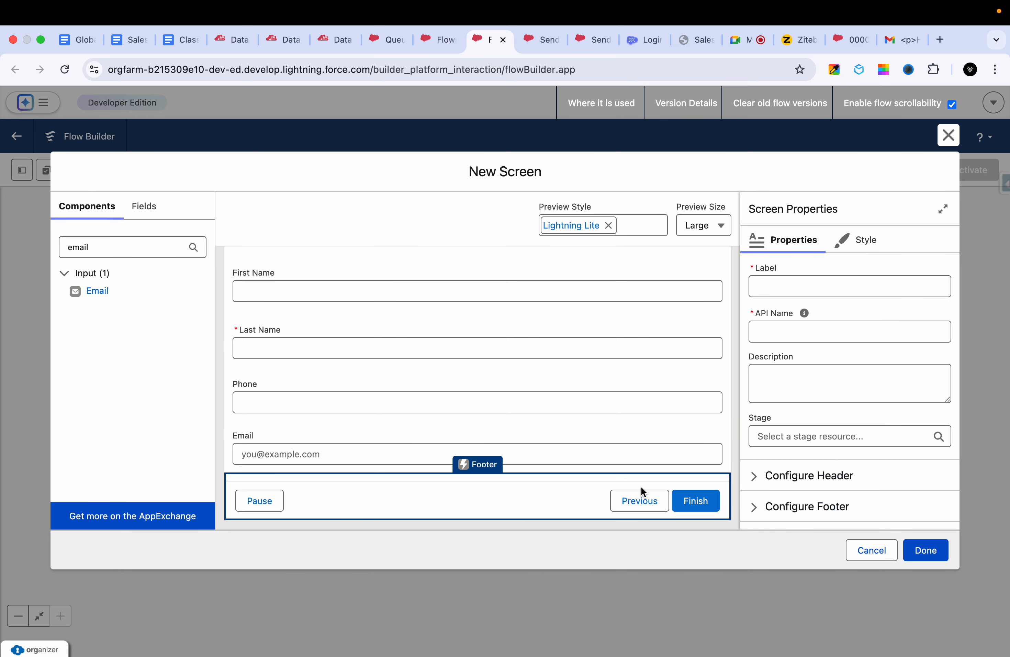
scroll(552, 388, up, 3)
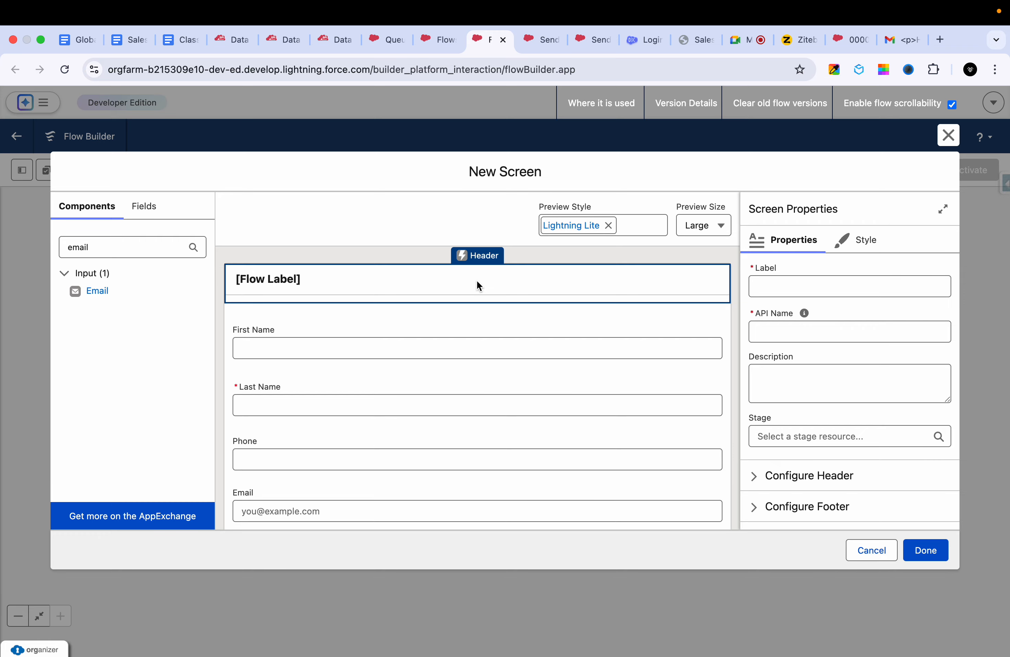
click(790, 480)
scroll(796, 517, down, 2)
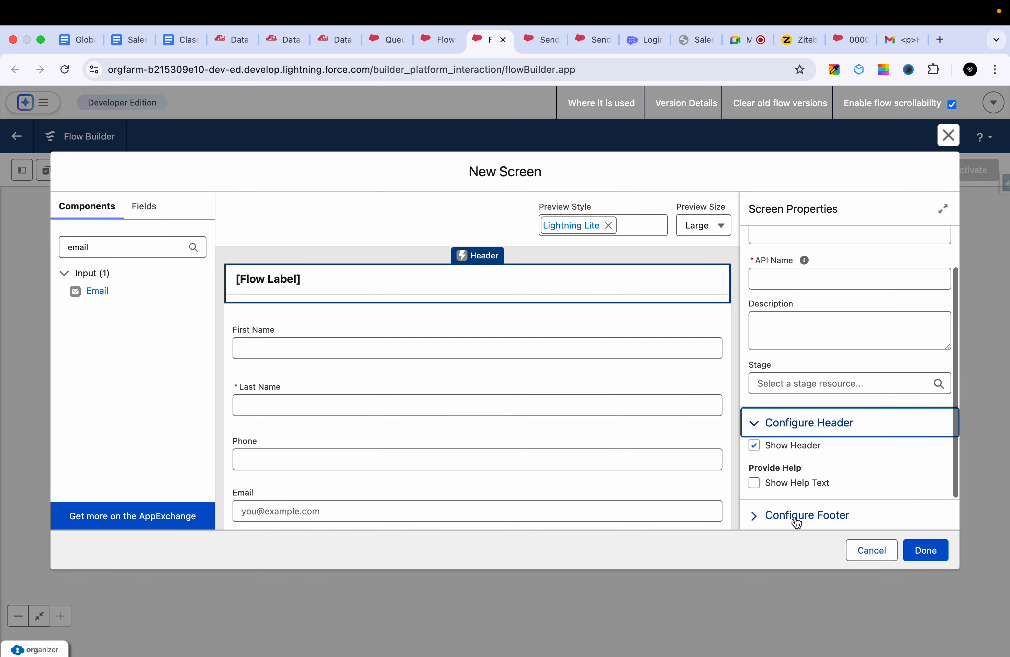
click(754, 445)
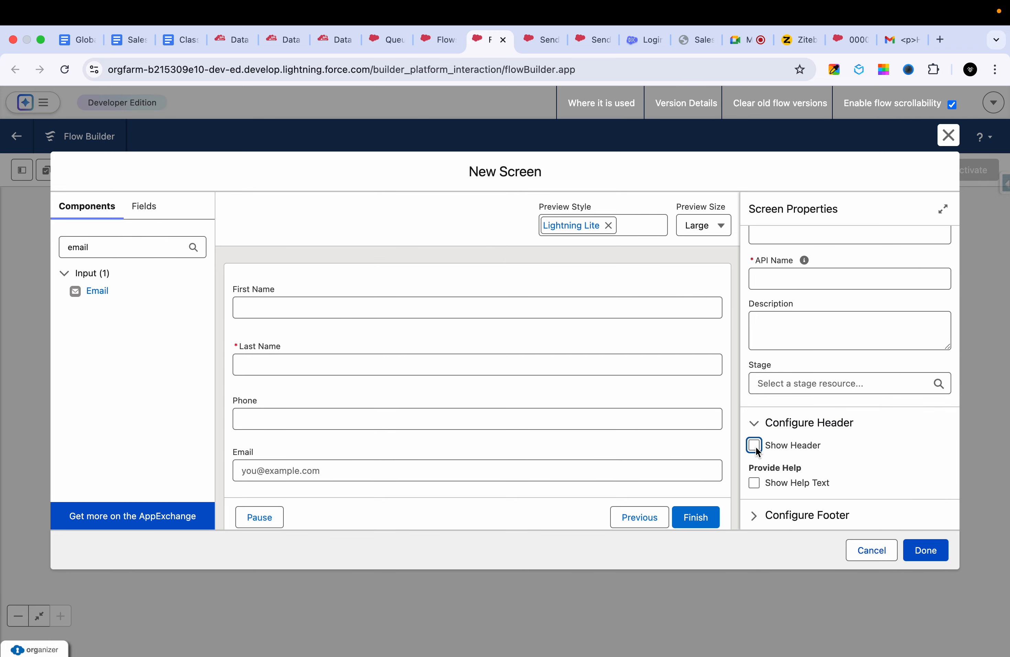
click(754, 446)
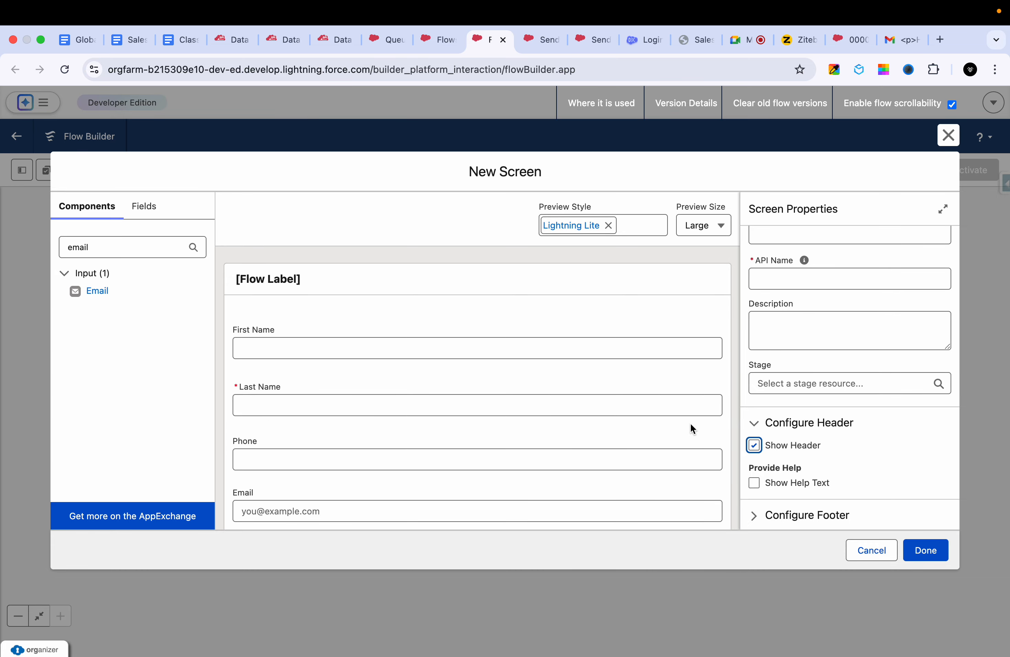
scroll(633, 455, down, 3)
scroll(632, 455, up, 3)
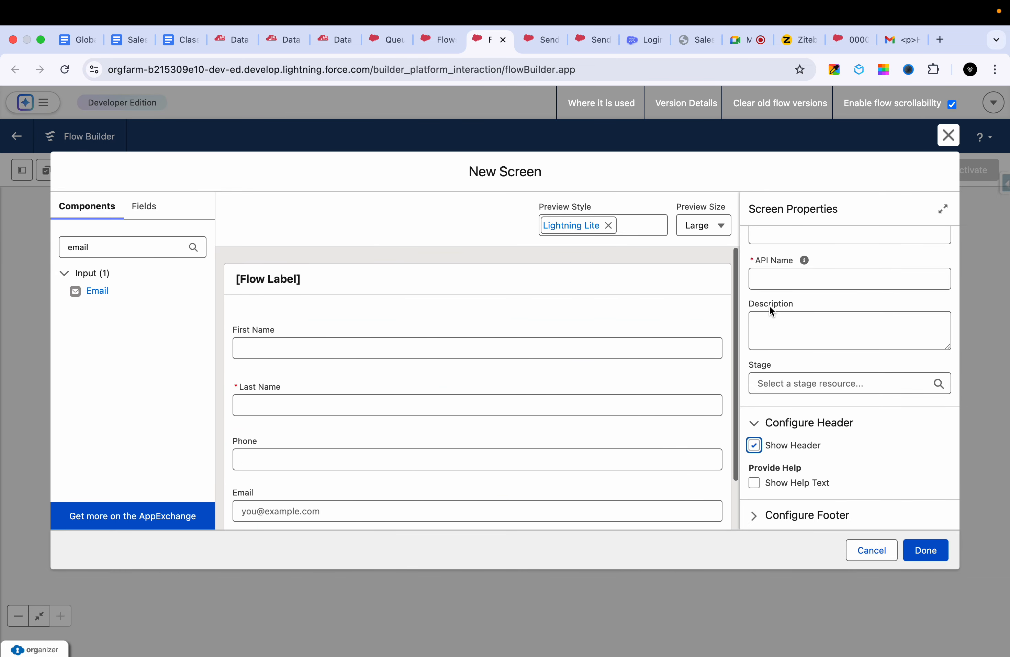
- Label the screen "Create New Contact" and fill in its API name from the label
scroll(777, 311, up, 2)
click(782, 281)
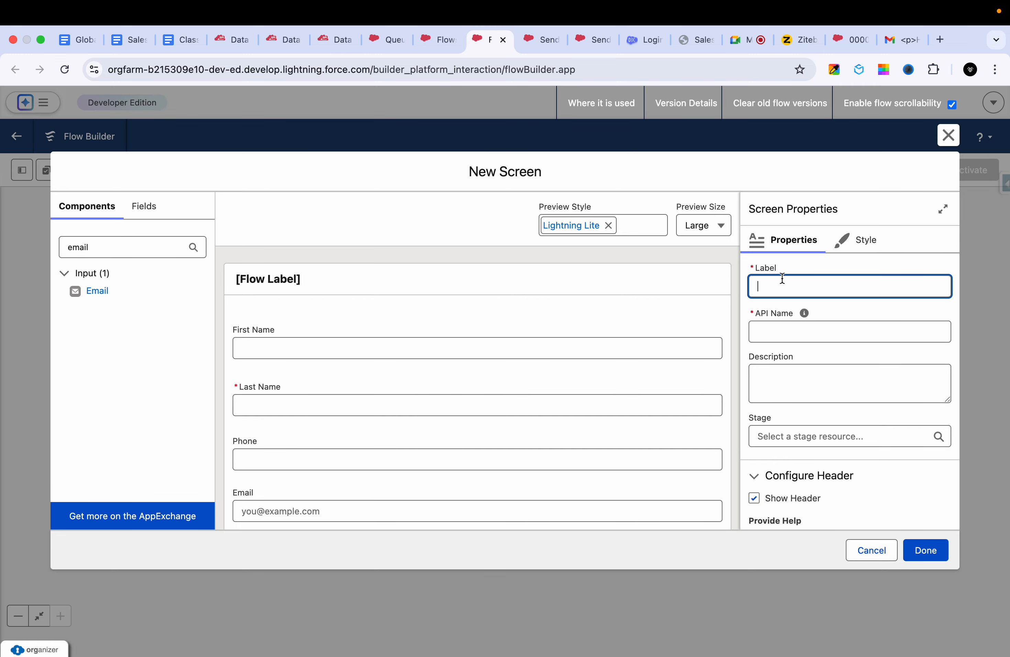
text(Cra)
text(ate New Contact)
click(808, 370)
- Expand the screen's footer configuration and review the options for the Next or Finish, Previous and Pause buttons
scroll(805, 427, down, 3)
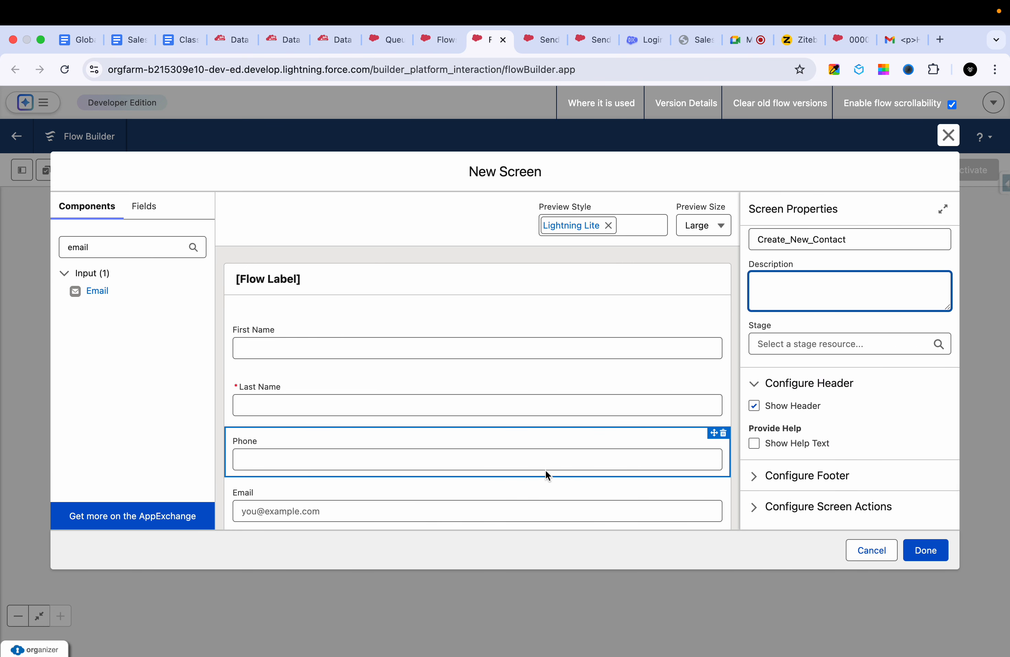
scroll(546, 469, down, 3)
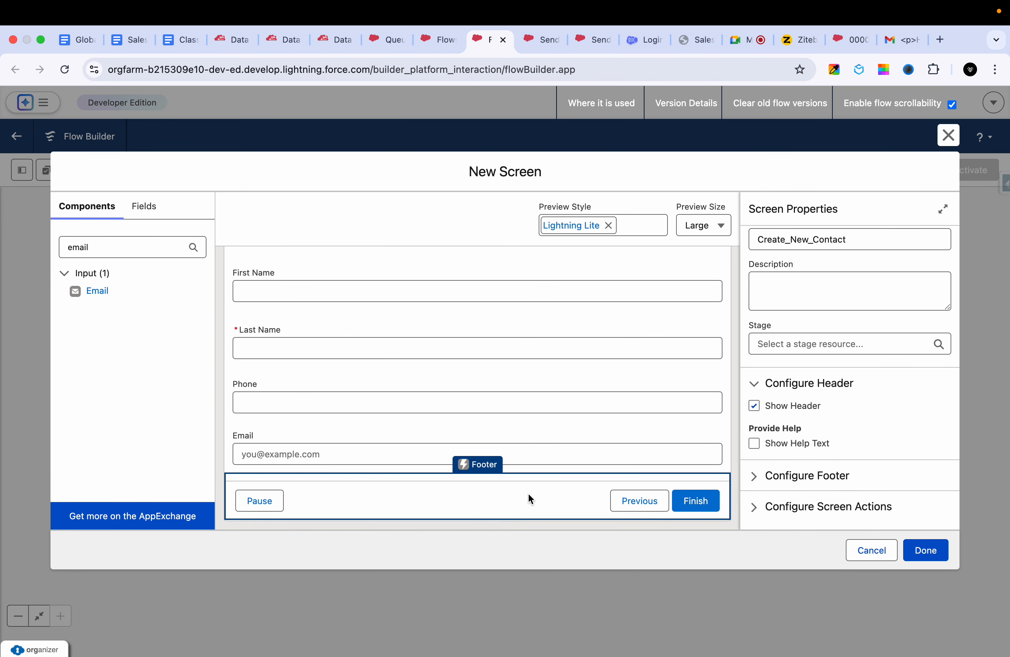
click(812, 475)
scroll(814, 472, down, 10)
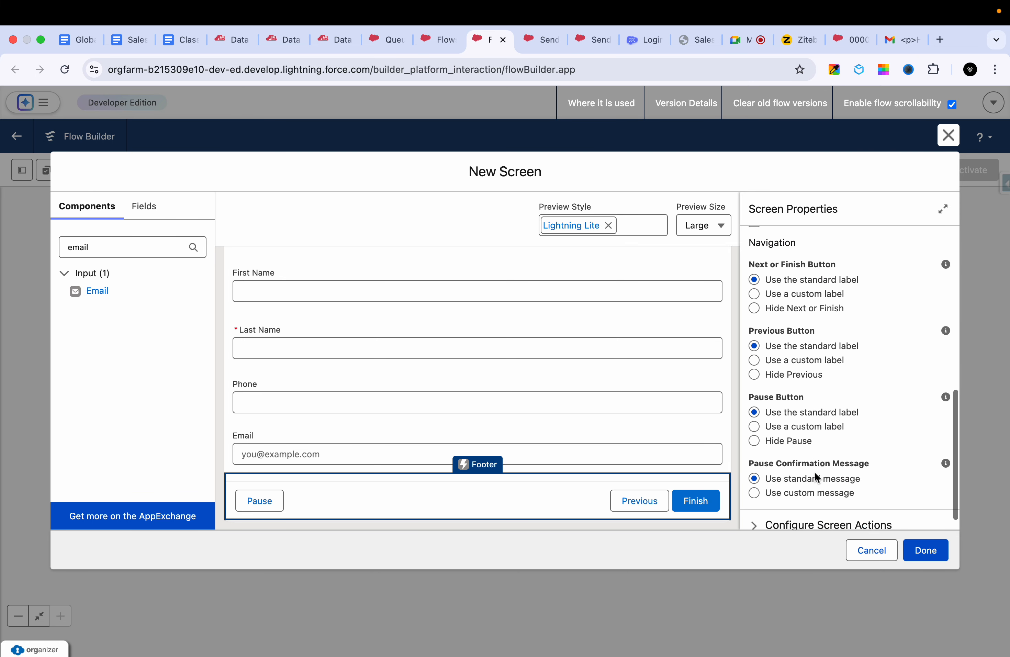
scroll(795, 350, up, 2)
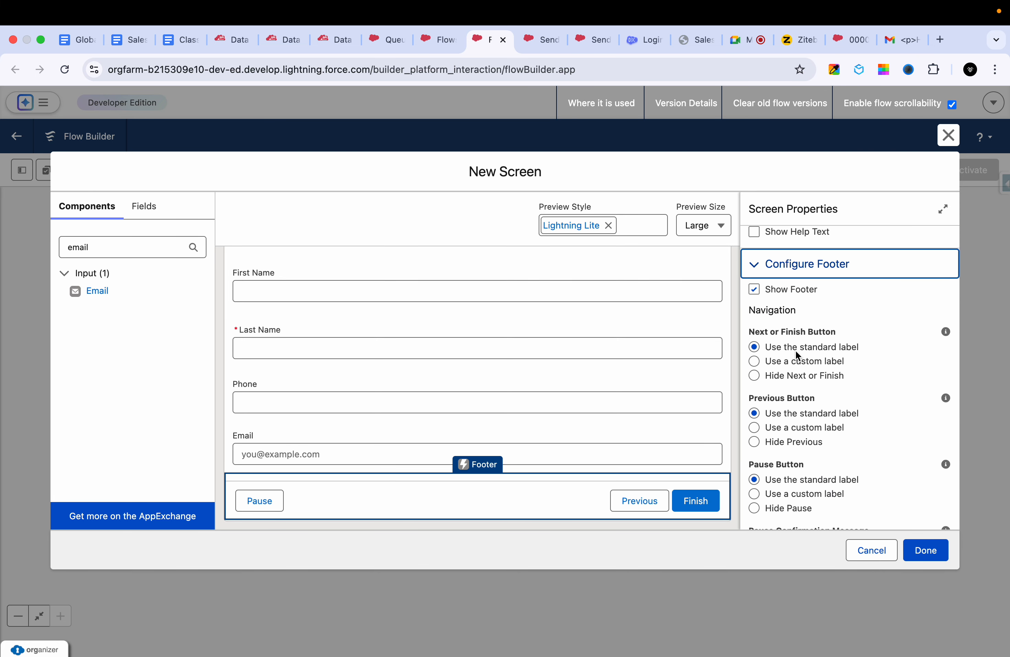
scroll(787, 410, down, 2)
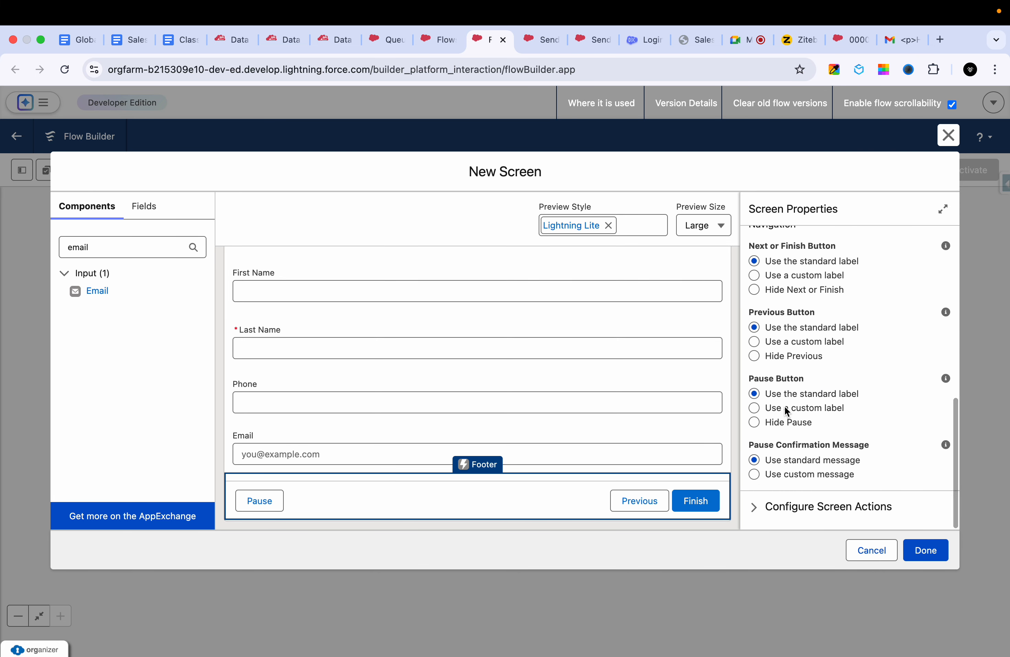
scroll(787, 410, up, 1)
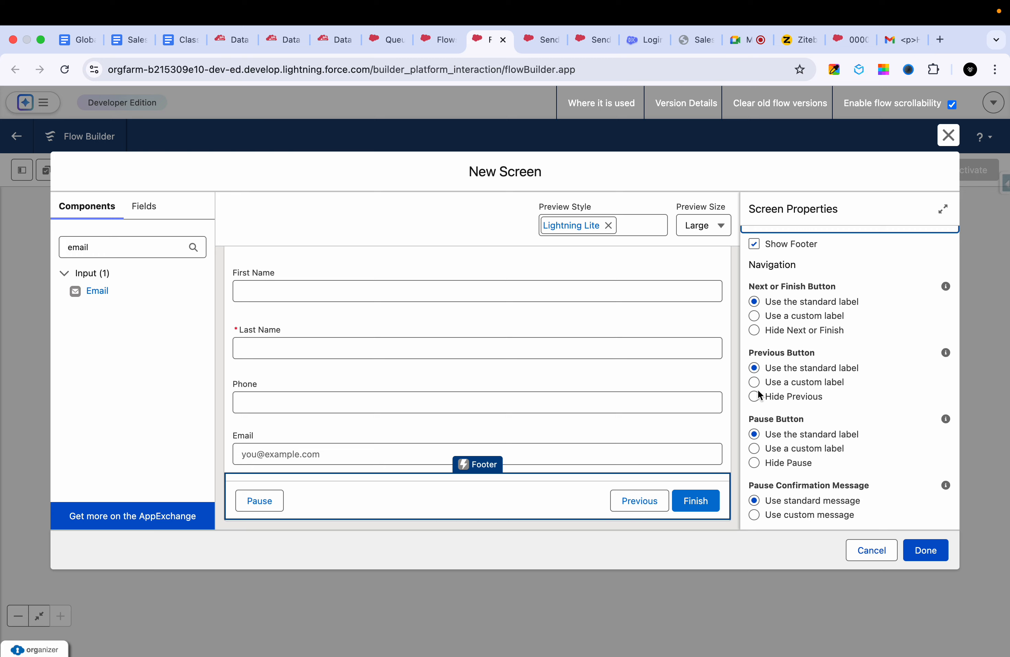
scroll(765, 411, down, 2)
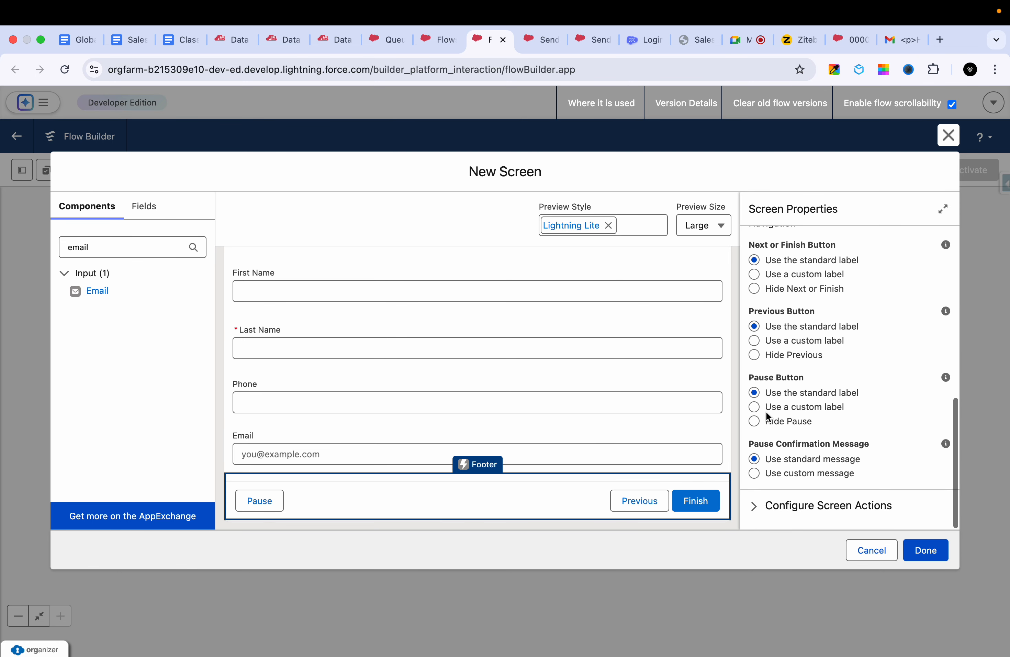
scroll(768, 416, up, 2)
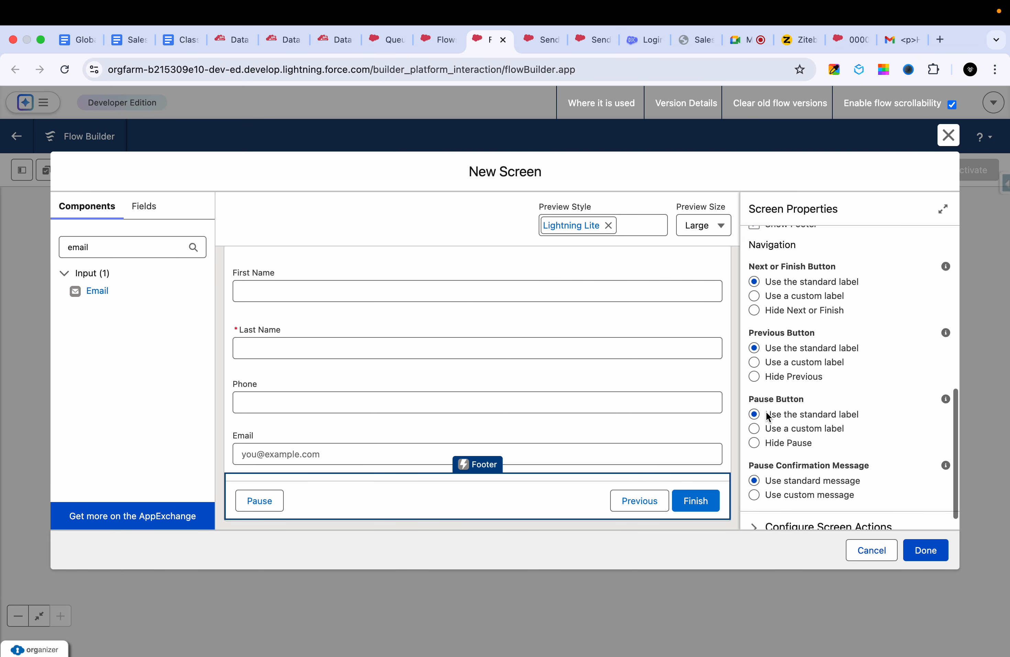
- Try the custom label and hide options for the Next or Finish button, and return it to the standard label
click(754, 302)
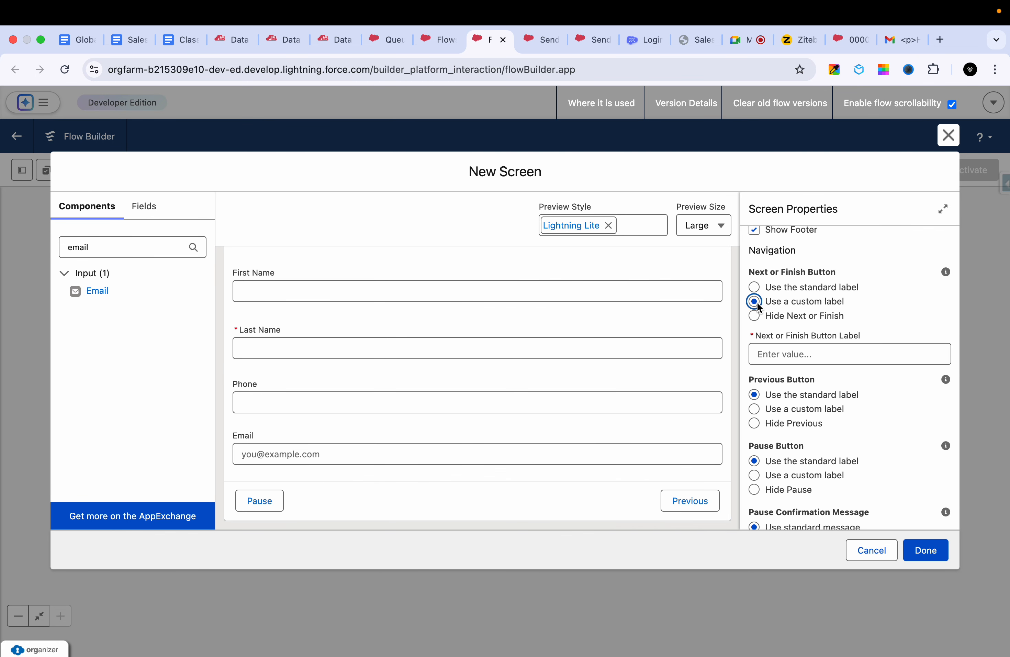
click(754, 287)
click(755, 316)
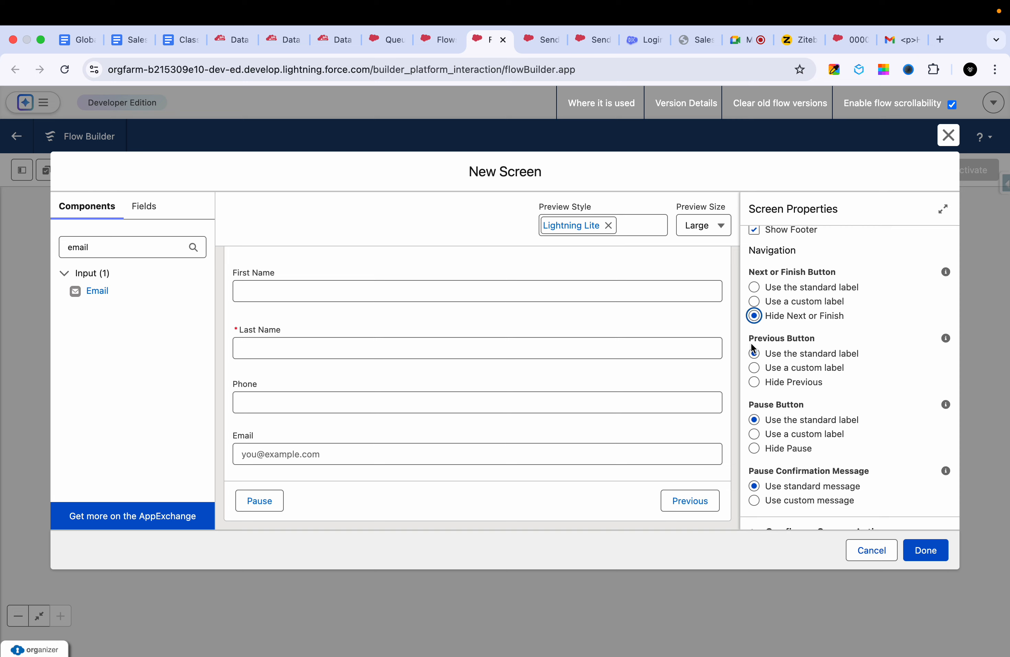
click(755, 288)
- Hide the Pause and Previous buttons in the screen's footer and save the screen element to the flow
scroll(761, 358, down, 1)
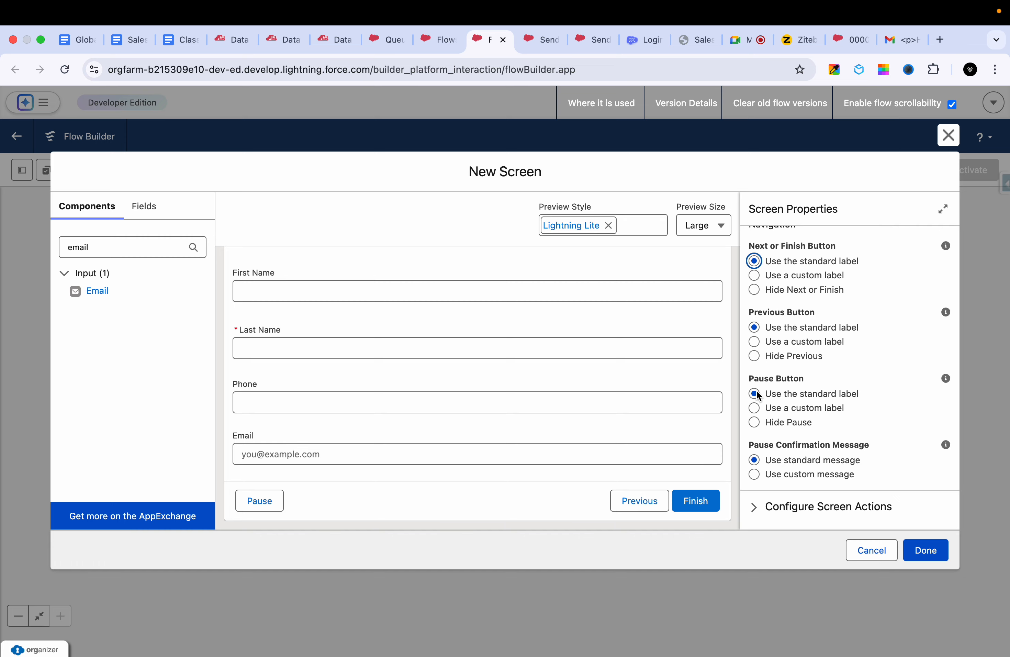
click(754, 423)
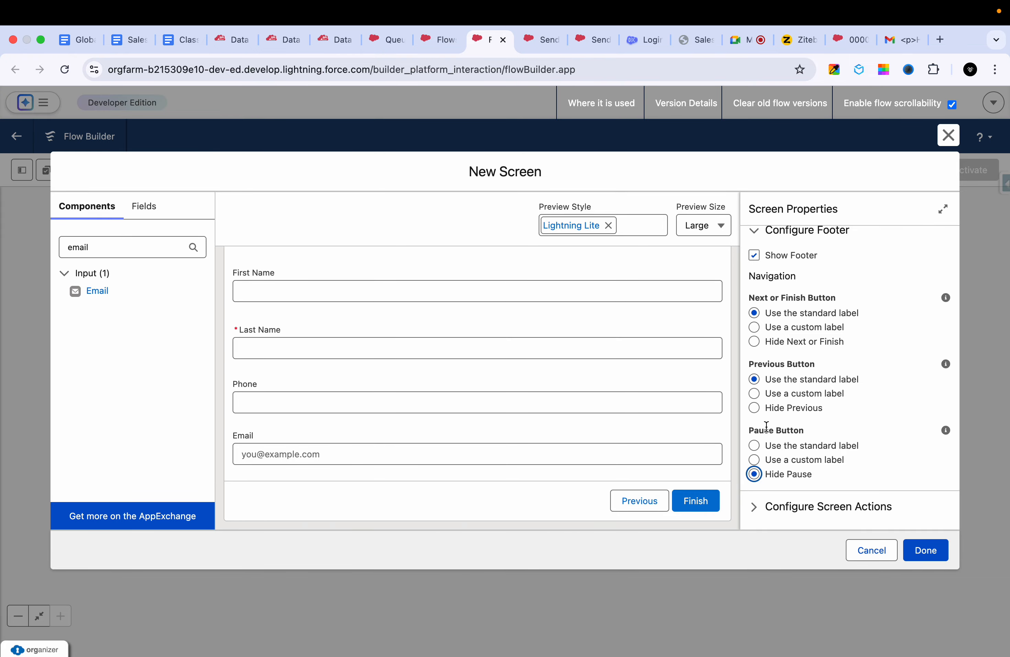
click(755, 407)
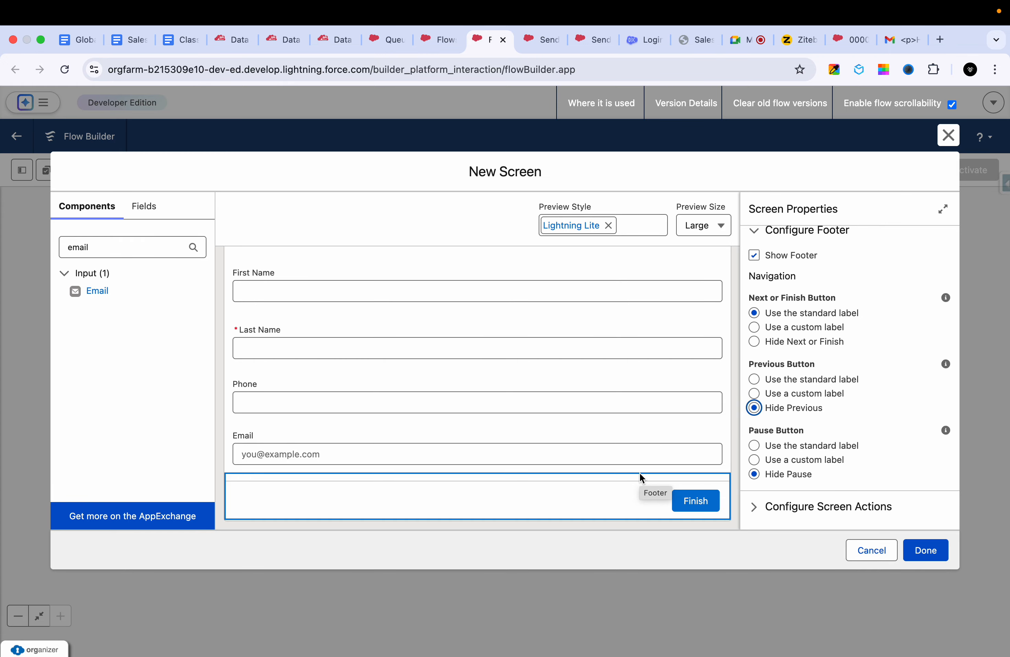
scroll(678, 412, up, 2)
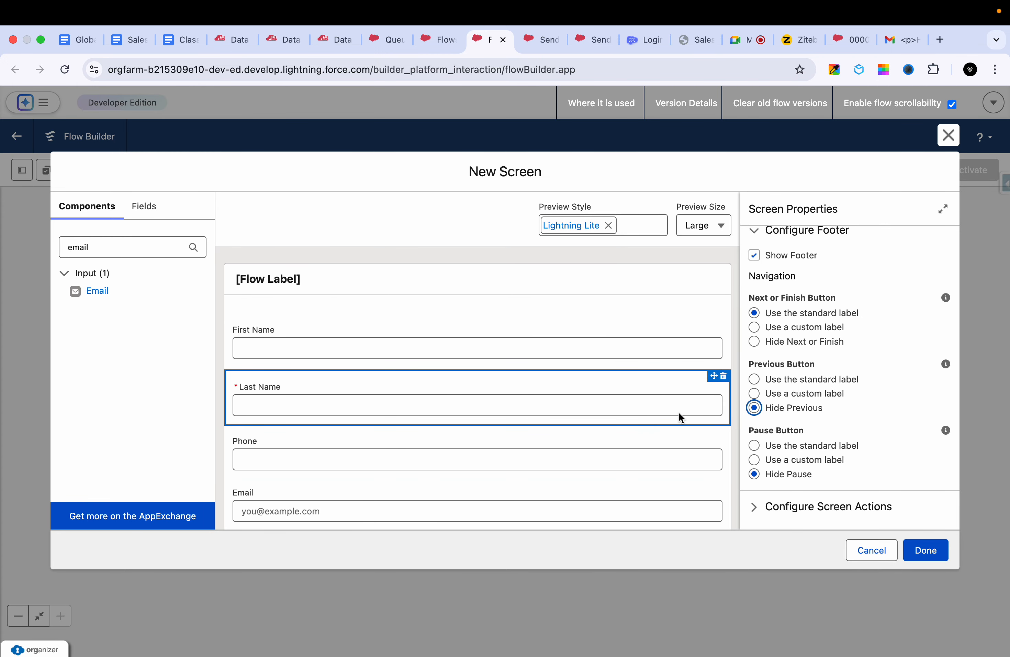
scroll(678, 412, down, 2)
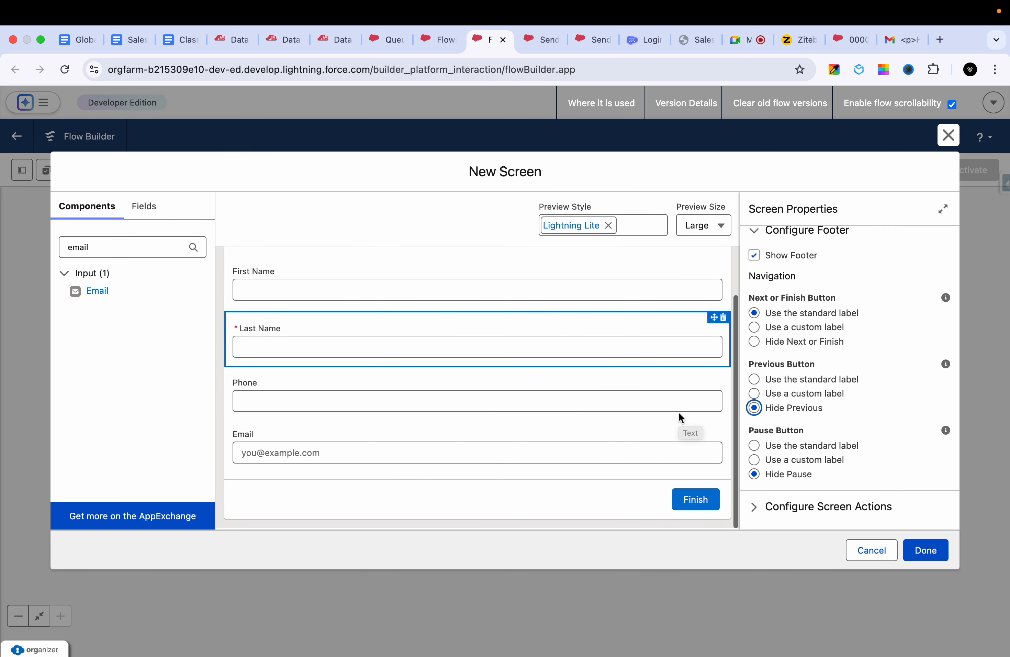
click(931, 559)
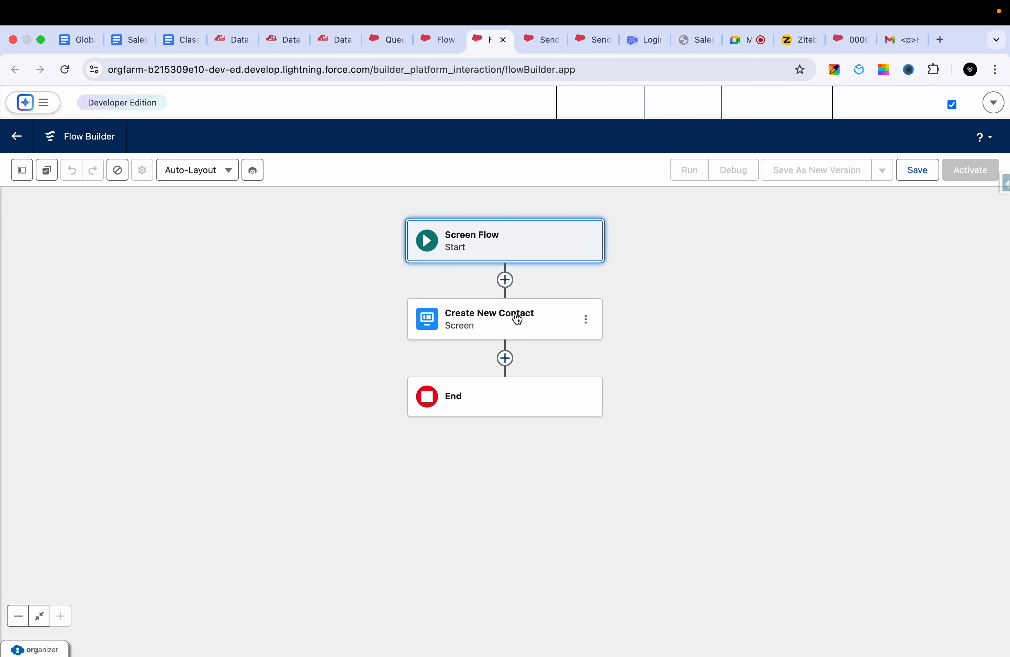
- Switch to the Ziteboard whiteboard and draw an arrow from the contact form sketch to a box marked "DB"
click(776, 41)
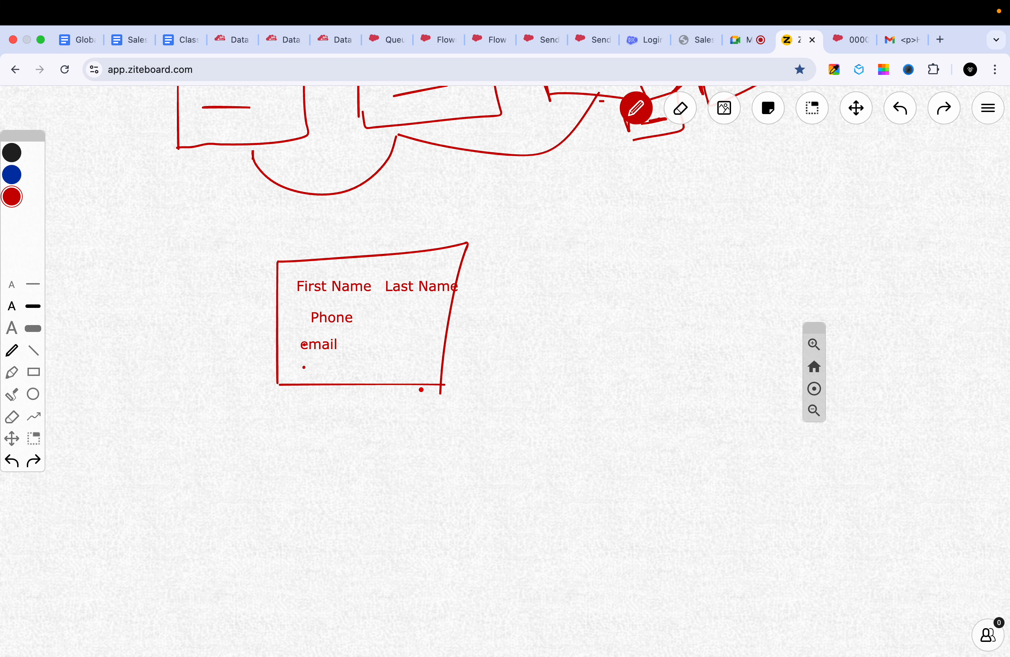
mouse_move(443, 365)
mouse_down()
mouse_move(551, 363)
mouse_move(546, 378)
mouse_up()
drag(565, 313, 564, 417)
mouse_move(562, 363)
mouse_down()
mouse_move(653, 305)
mouse_move(572, 450)
mouse_up()
mouse_move(572, 409)
mouse_down()
mouse_move(586, 405)
mouse_move(577, 434)
mouse_move(594, 418)
mouse_up()
key(super+z)
key(super+z)
key(super+z)
mouse_move(576, 354)
mouse_down()
mouse_move(574, 370)
mouse_move(597, 348)
mouse_move(586, 367)
mouse_move(610, 368)
mouse_move(602, 376)
mouse_up()
mouse_move(553, 335)
mouse_down()
mouse_move(557, 385)
mouse_move(669, 372)
mouse_move(548, 416)
mouse_up()
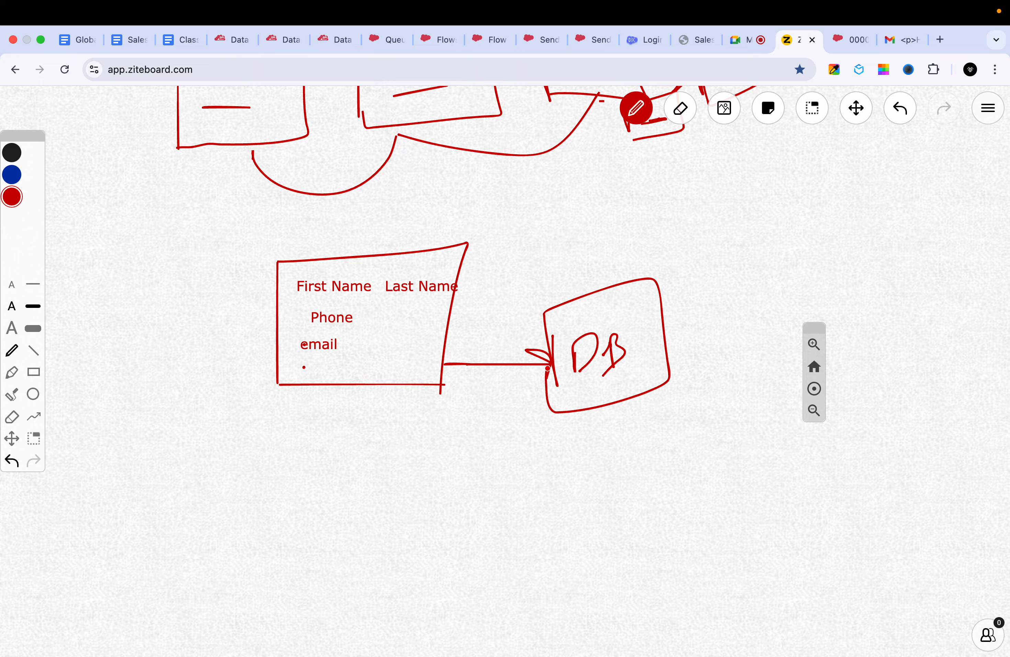
- Switch back to Flow Builder and add a Create Records element between the Create New Contact screen and End
click(401, 40)
click(439, 40)
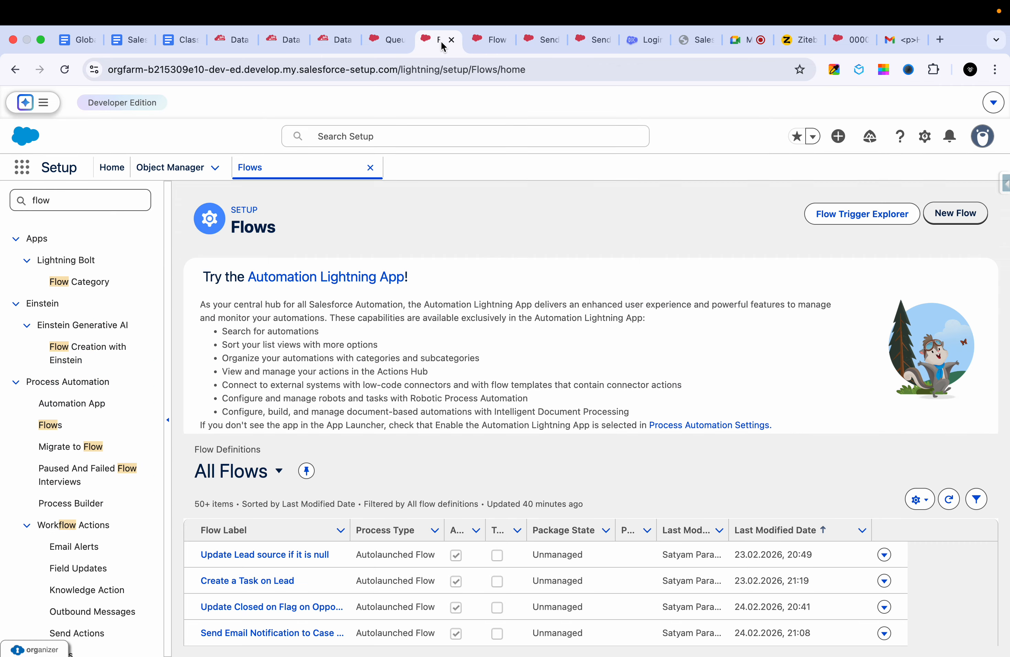
click(480, 41)
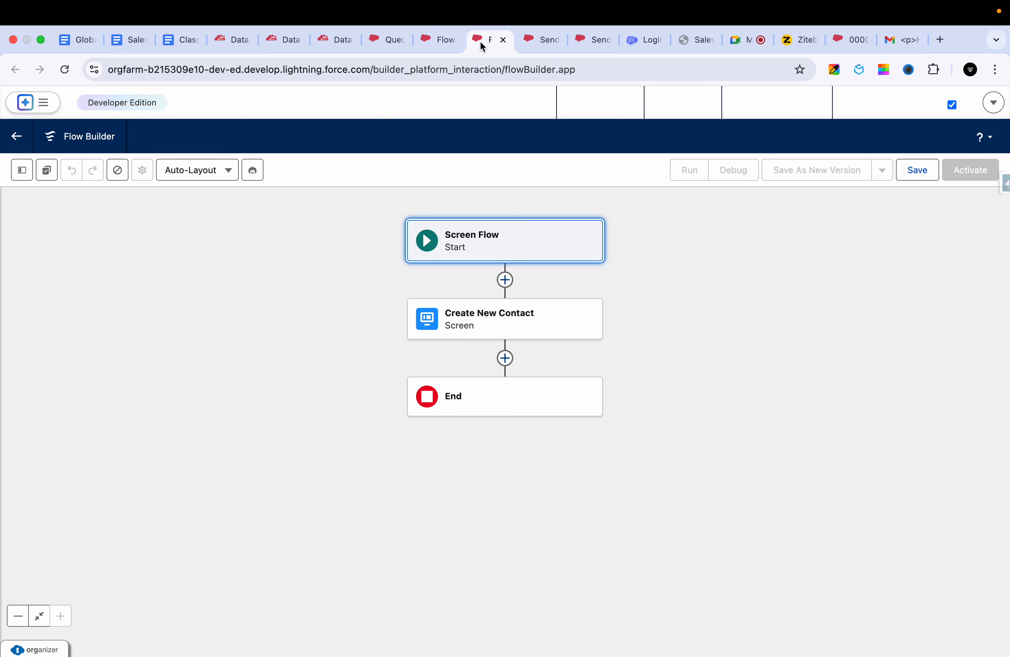
click(505, 357)
scroll(471, 529, down, 5)
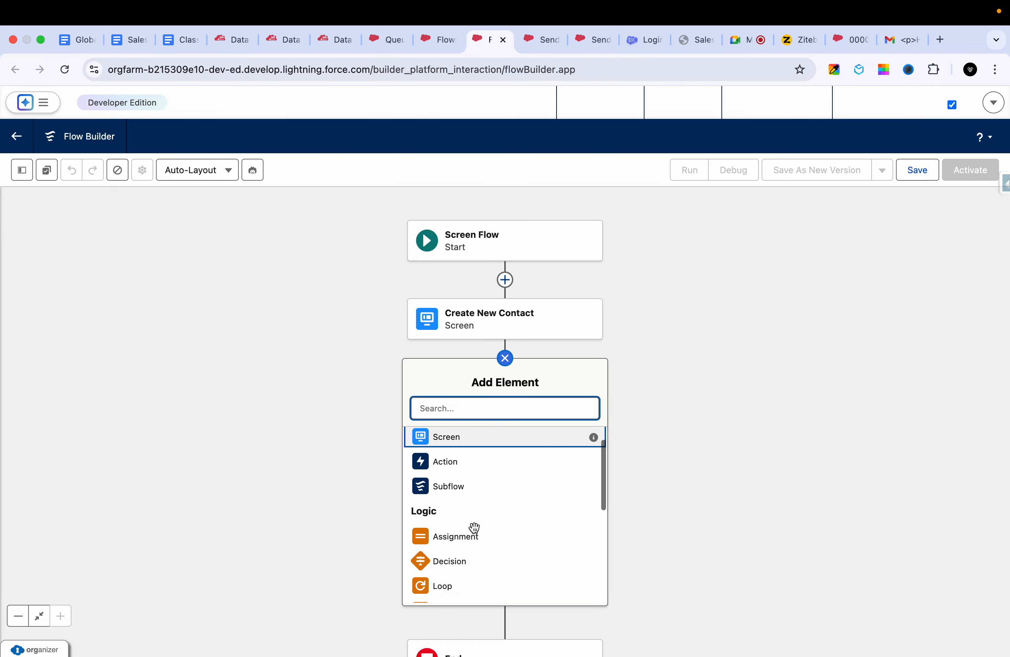
scroll(474, 521, up, 4)
text(cre)
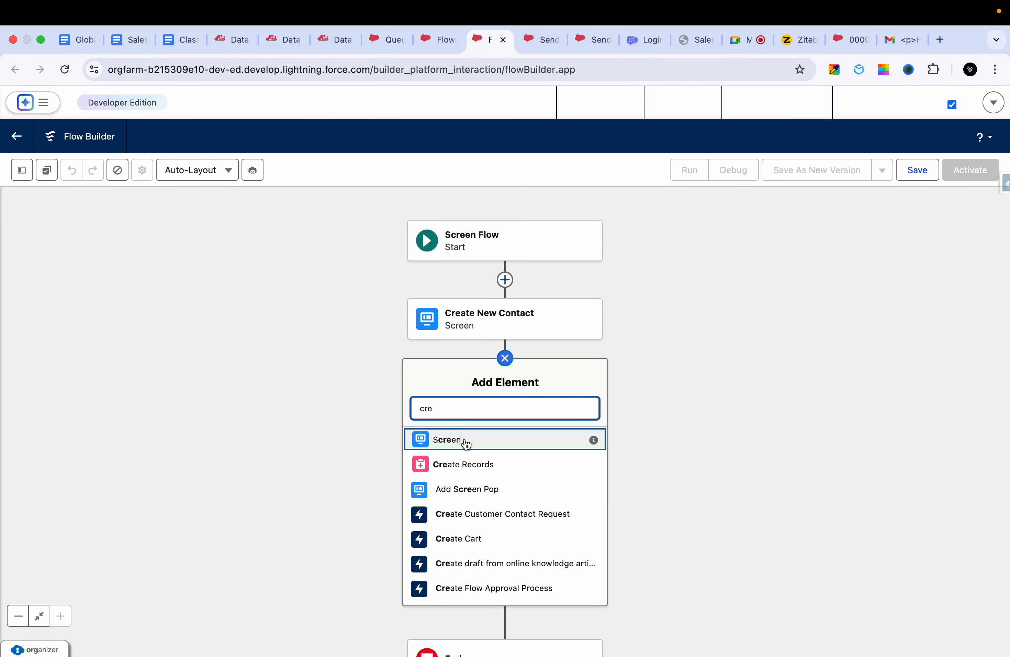
click(454, 459)
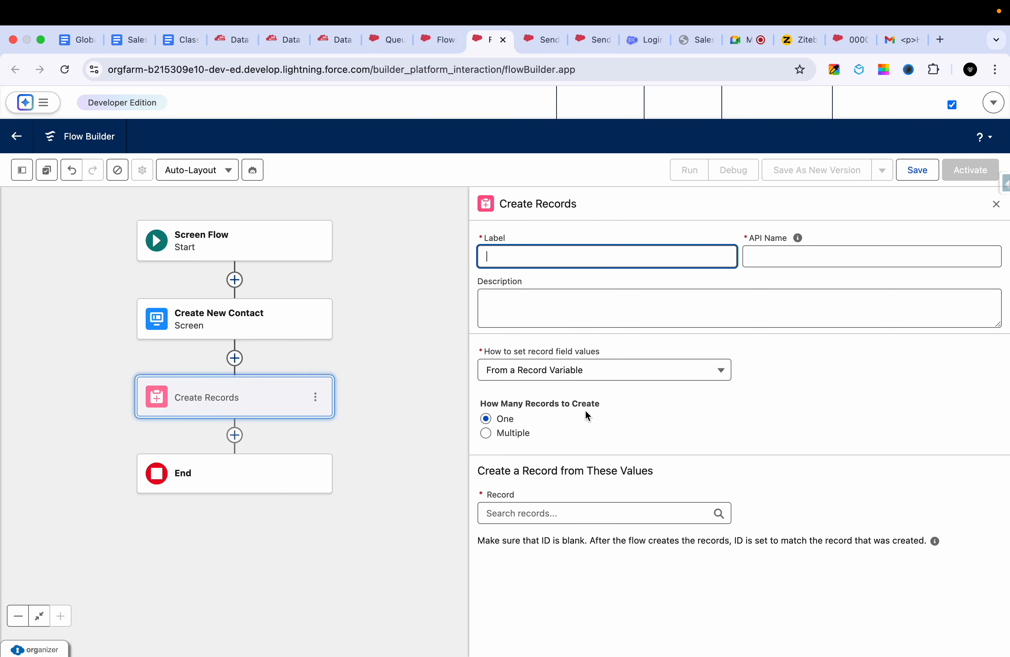
- Label the Create Records element "Create new Contact from screenflow" and let its API name fill in
text(Cr)
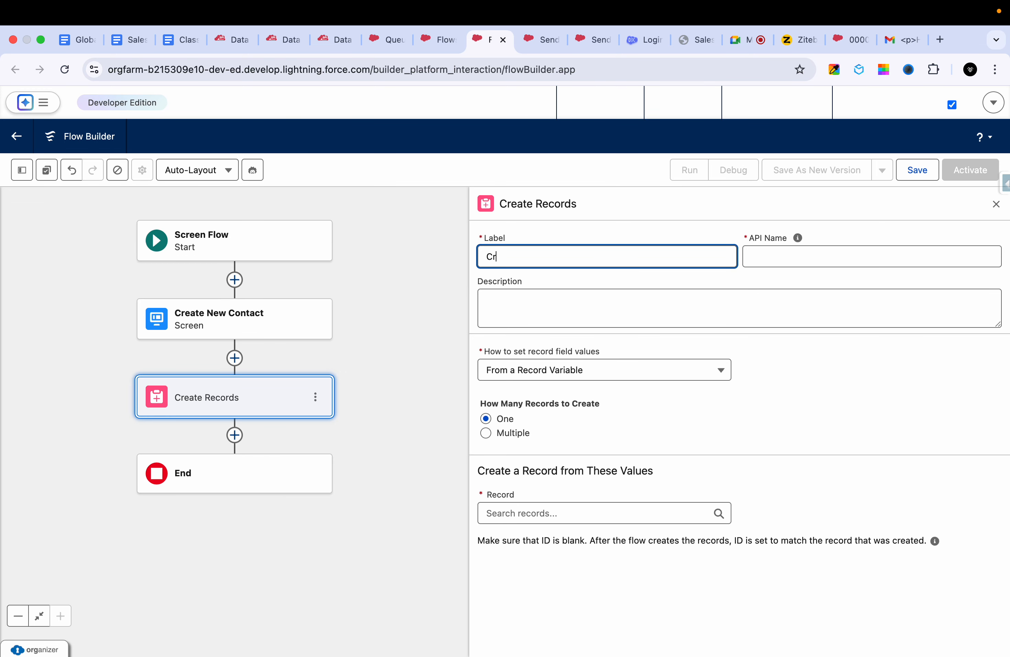
text(eate new Contact from screens)
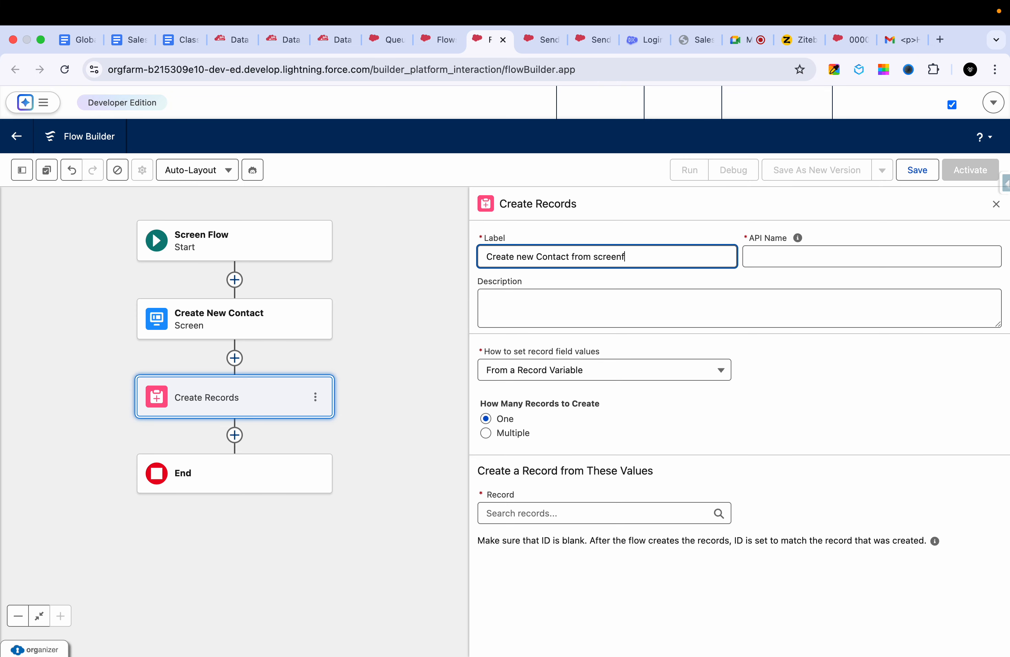
click(565, 339)
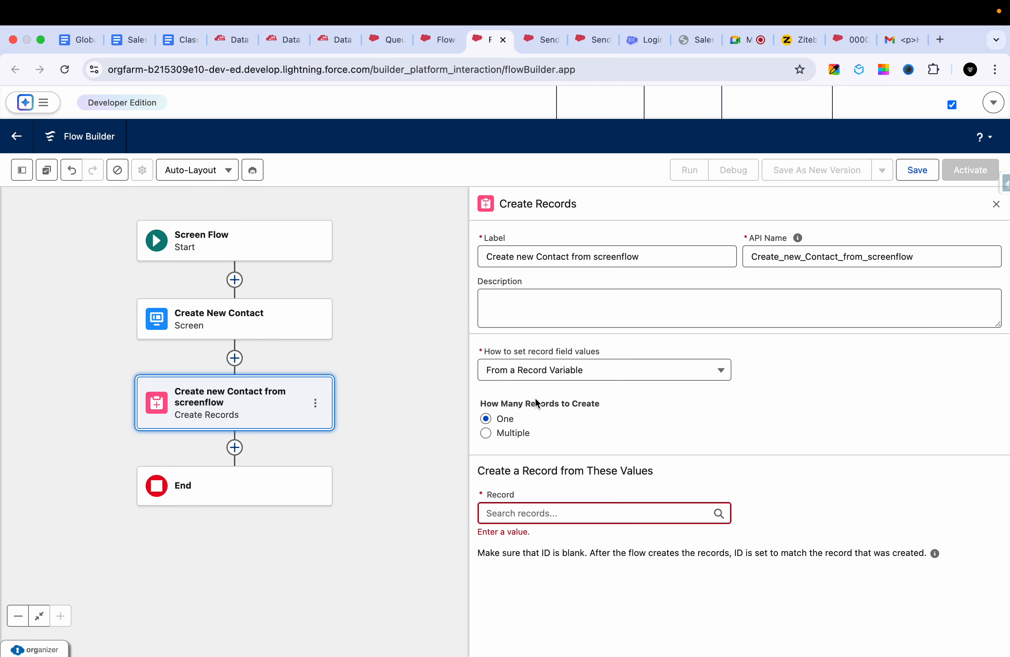
click(530, 512)
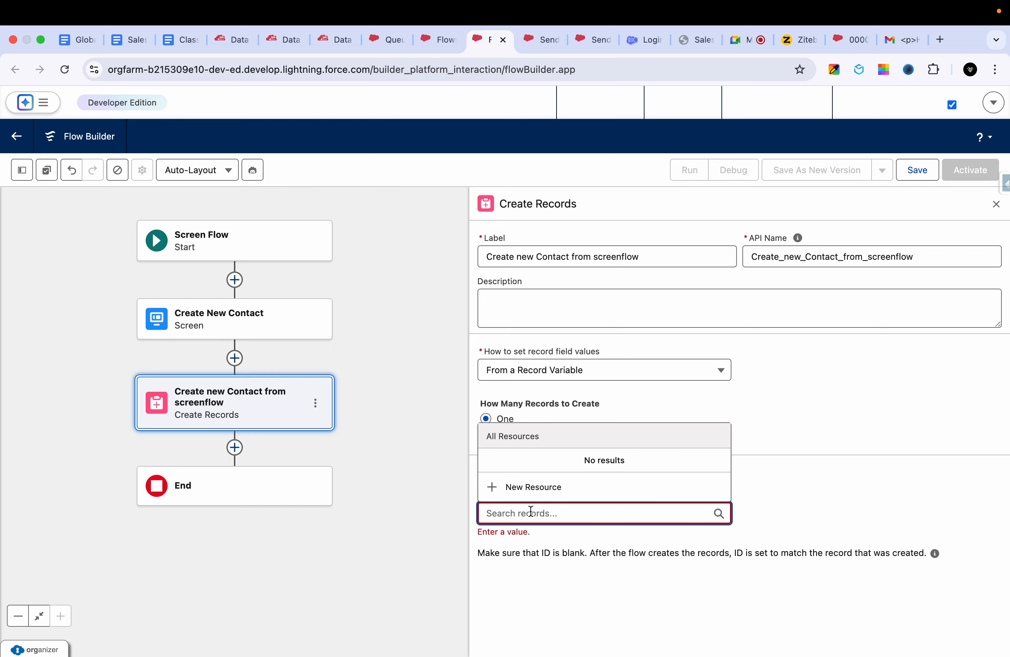
text(contact)
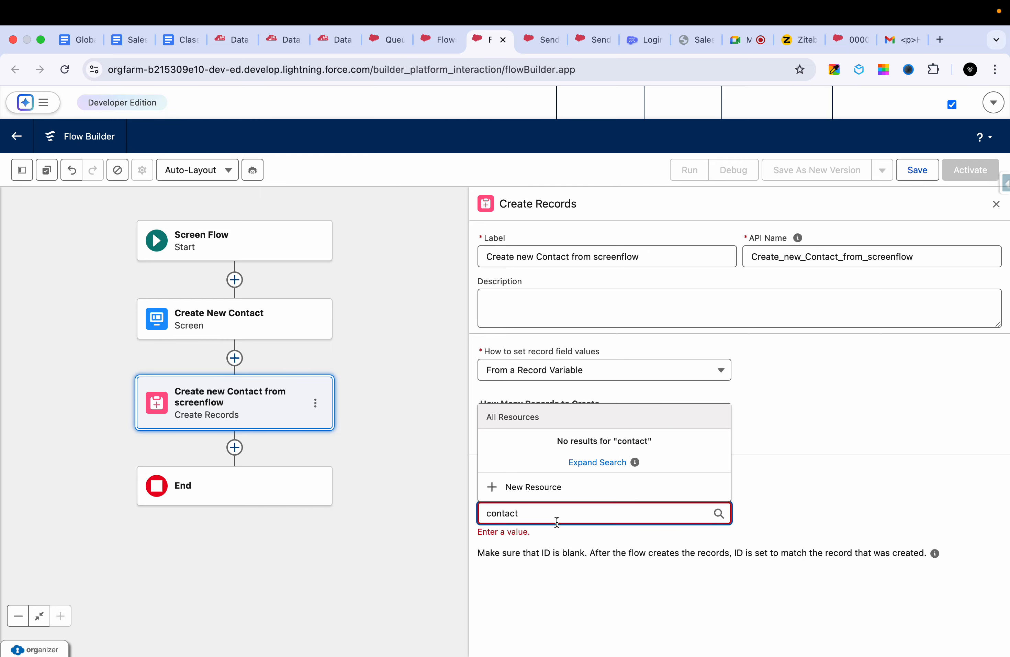
click(570, 572)
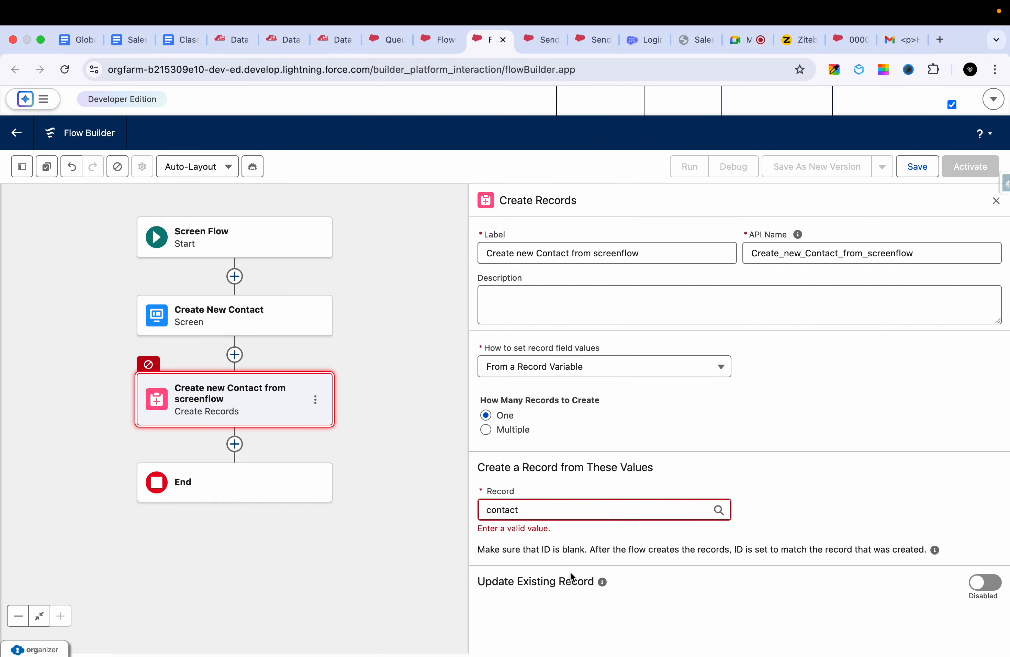
double_click(592, 512)
key(BackSpace)
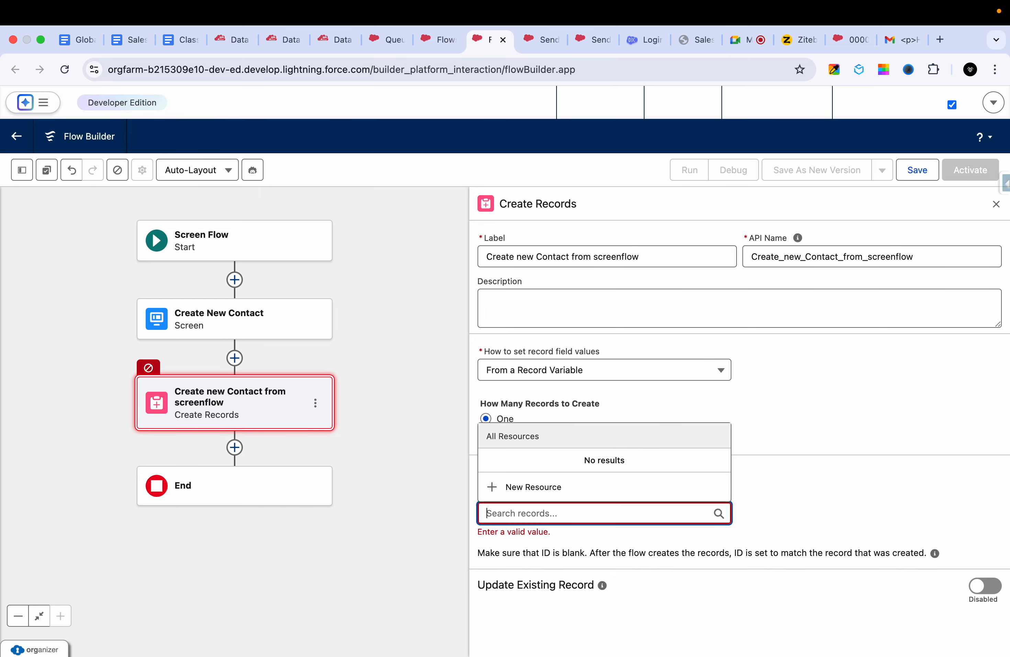
click(822, 483)
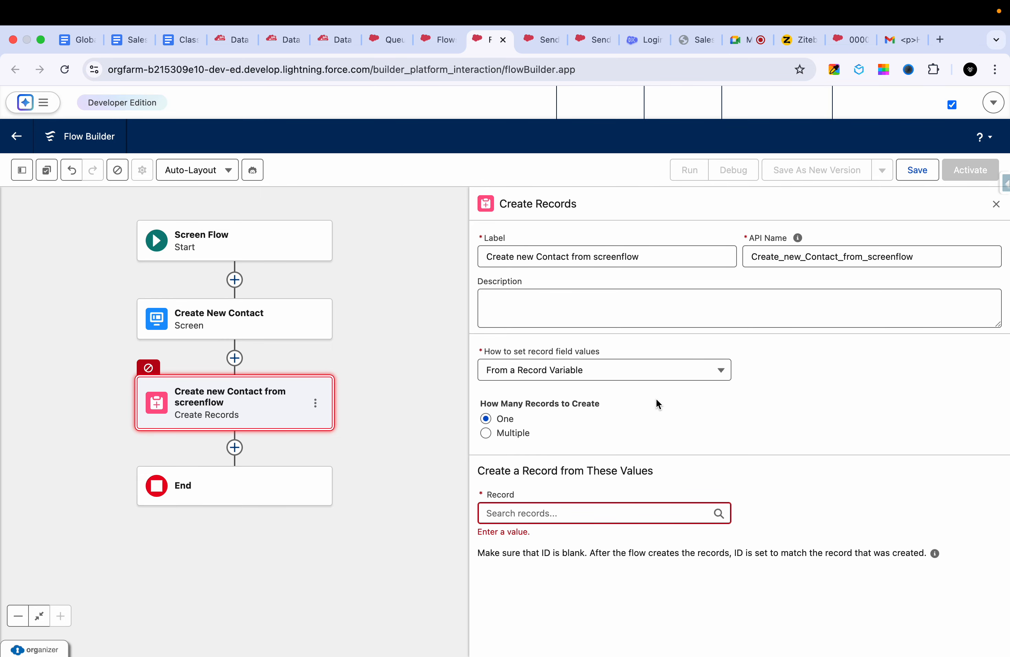
- Have the record field values set manually and choose Contact as the object to create
click(647, 374)
click(616, 397)
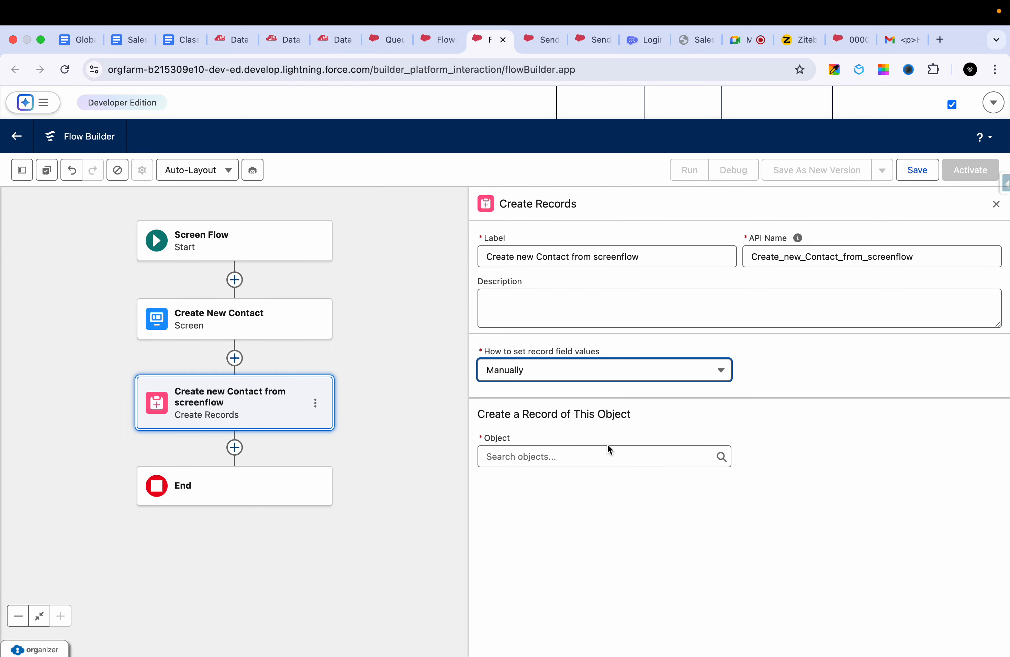
click(593, 451)
text(Contact)
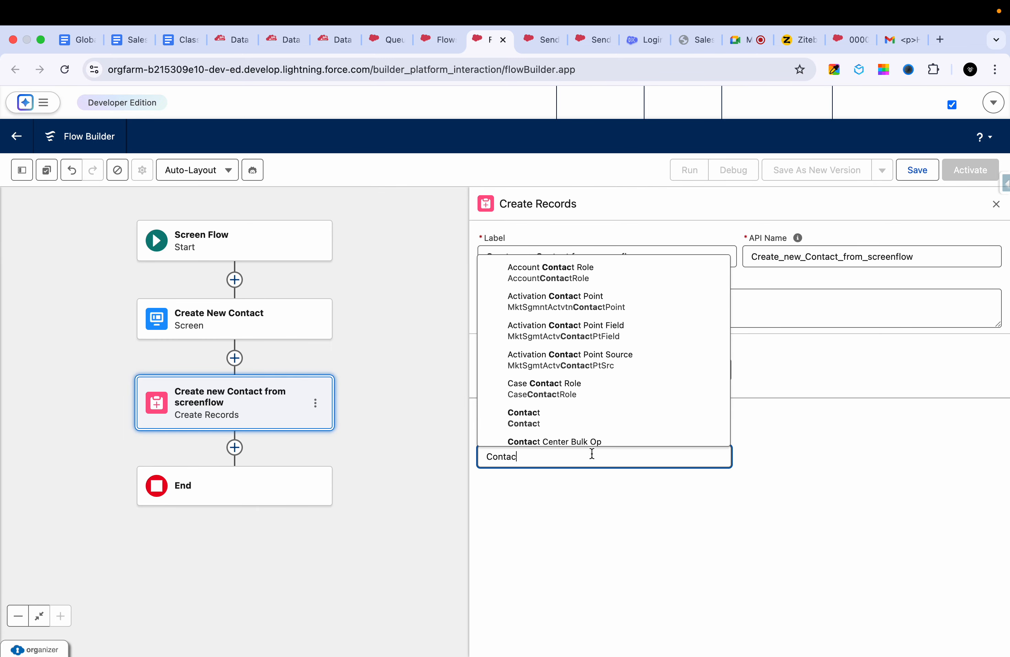
click(597, 420)
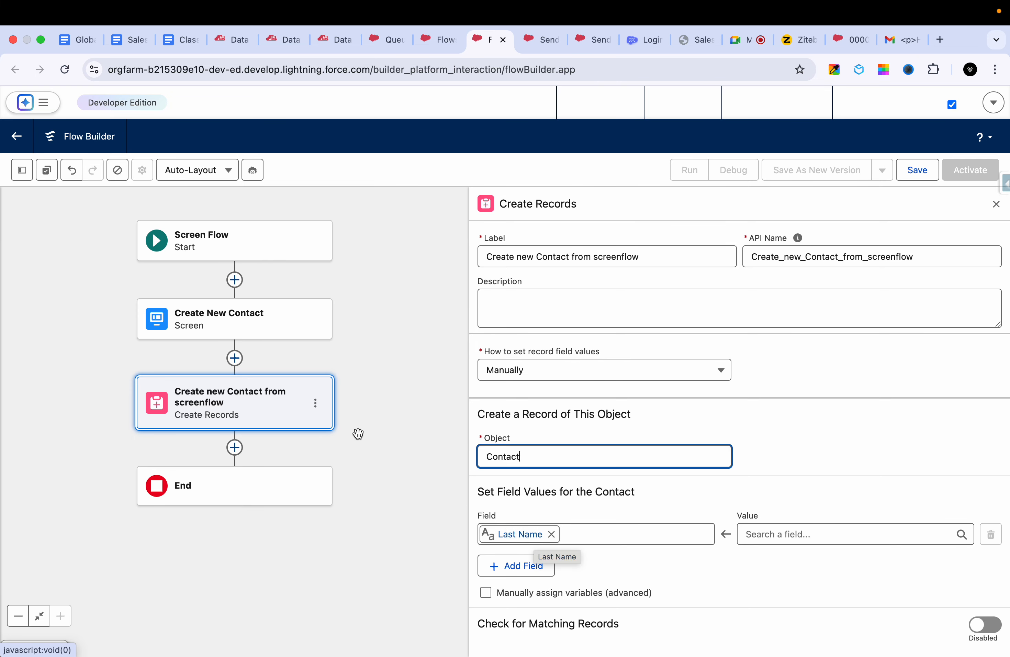
- Review the Last Name component in the Create New Contact screen and close the screen without changes
double_click(267, 325)
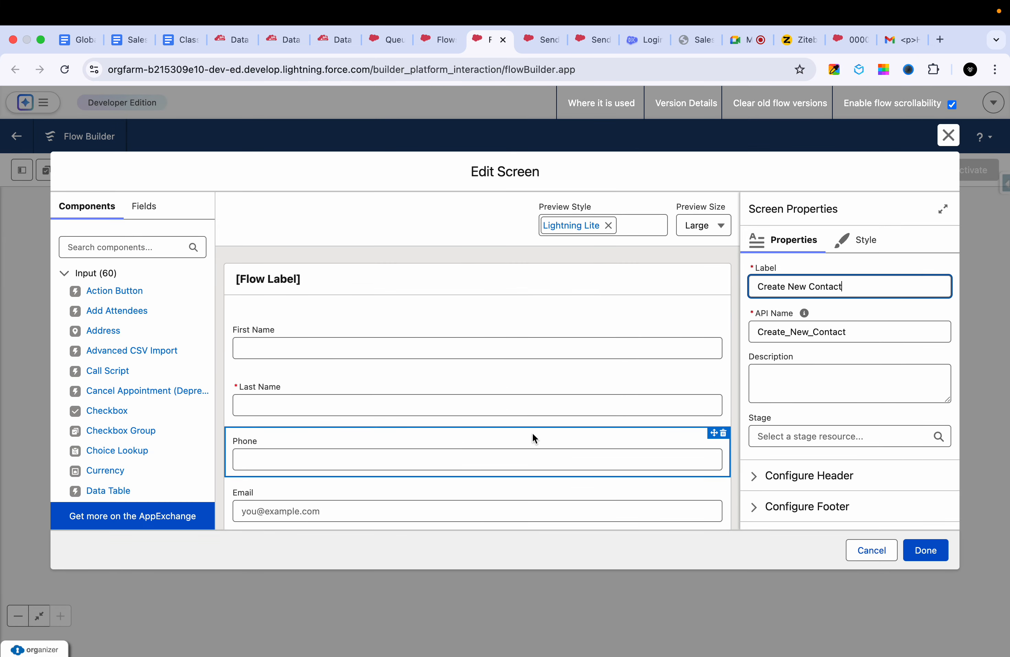
scroll(498, 446, down, 1)
click(572, 368)
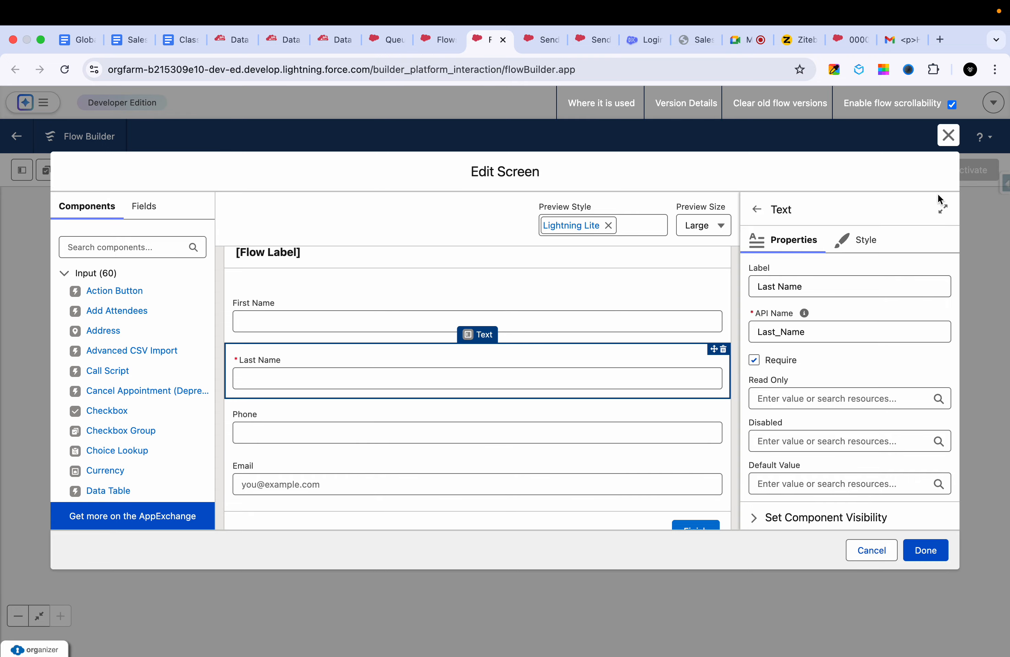
click(948, 135)
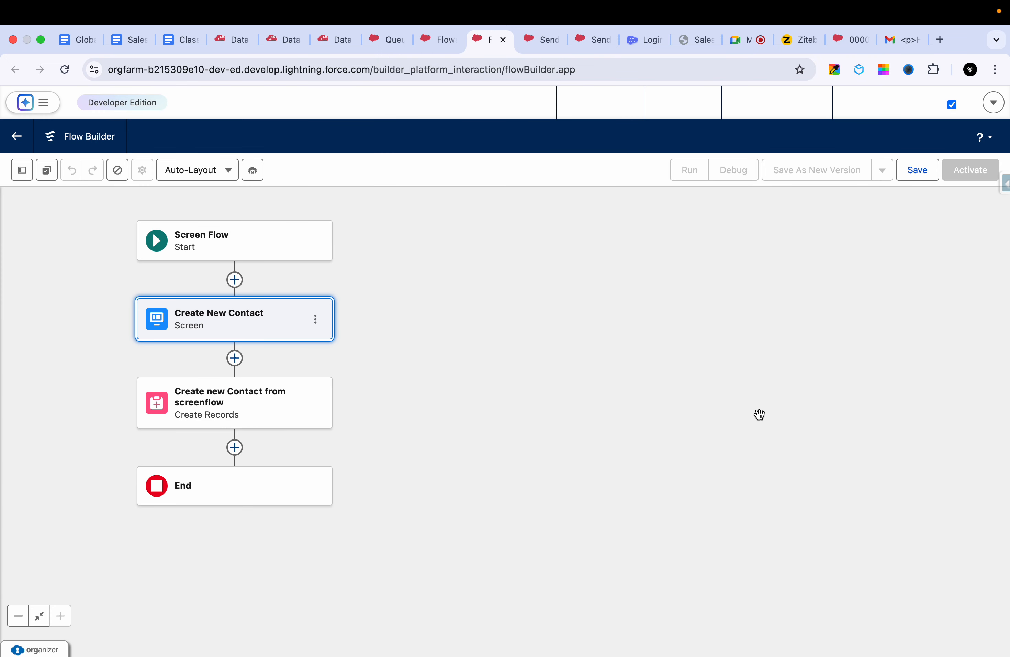
- In the Create Records element, map the contact's Last Name to Create New Contact > Last Name
click(300, 403)
click(772, 530)
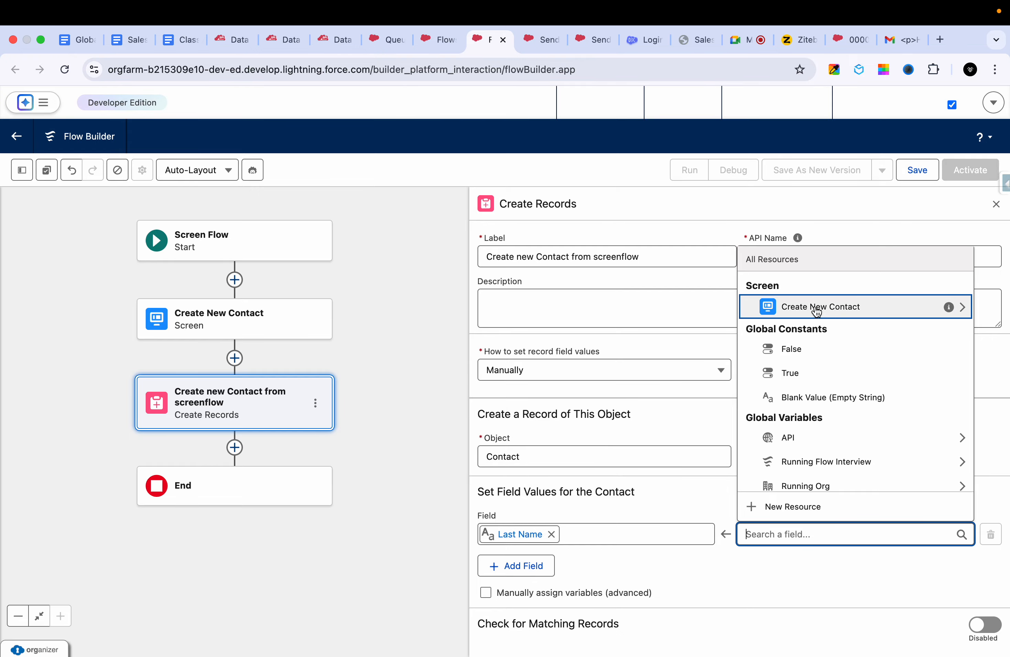
click(850, 311)
click(802, 482)
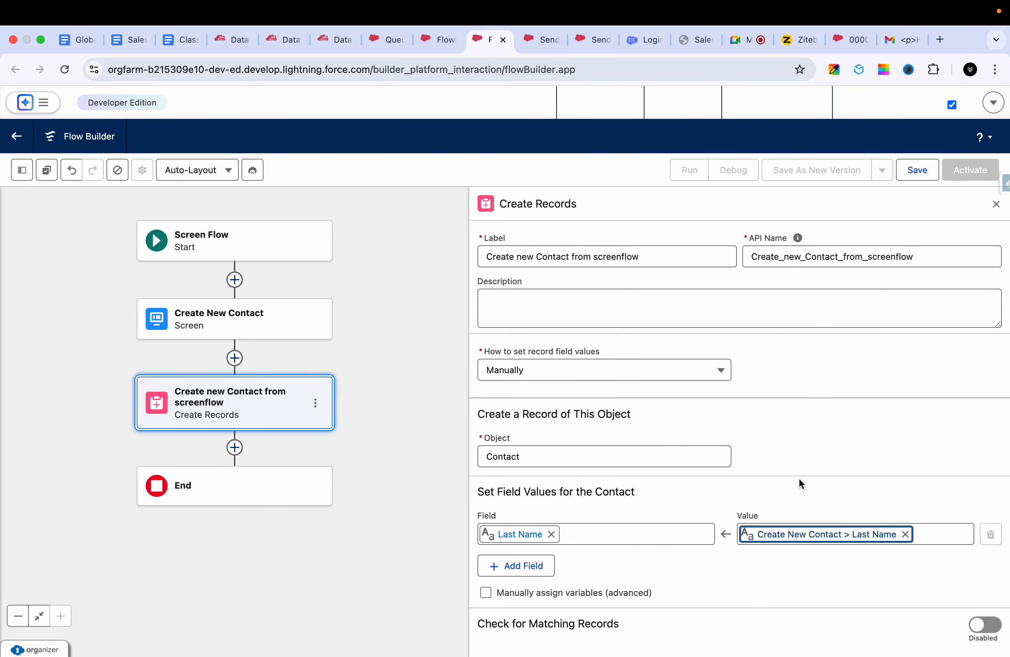
- Add a First Name field mapping with the value Create New Contact > First Name
click(536, 567)
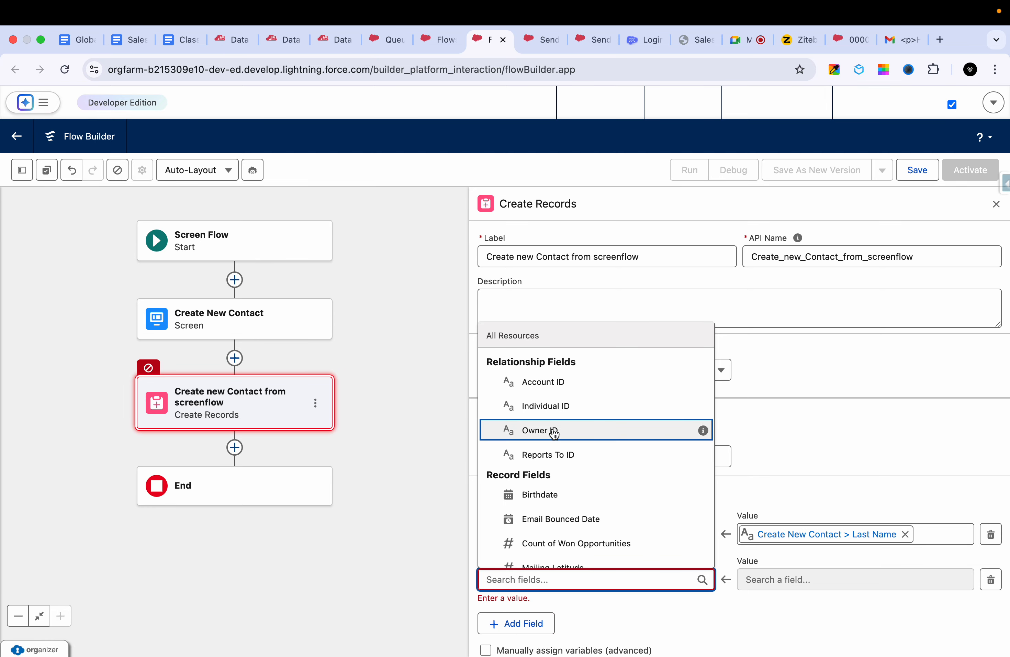
text(fir)
click(570, 554)
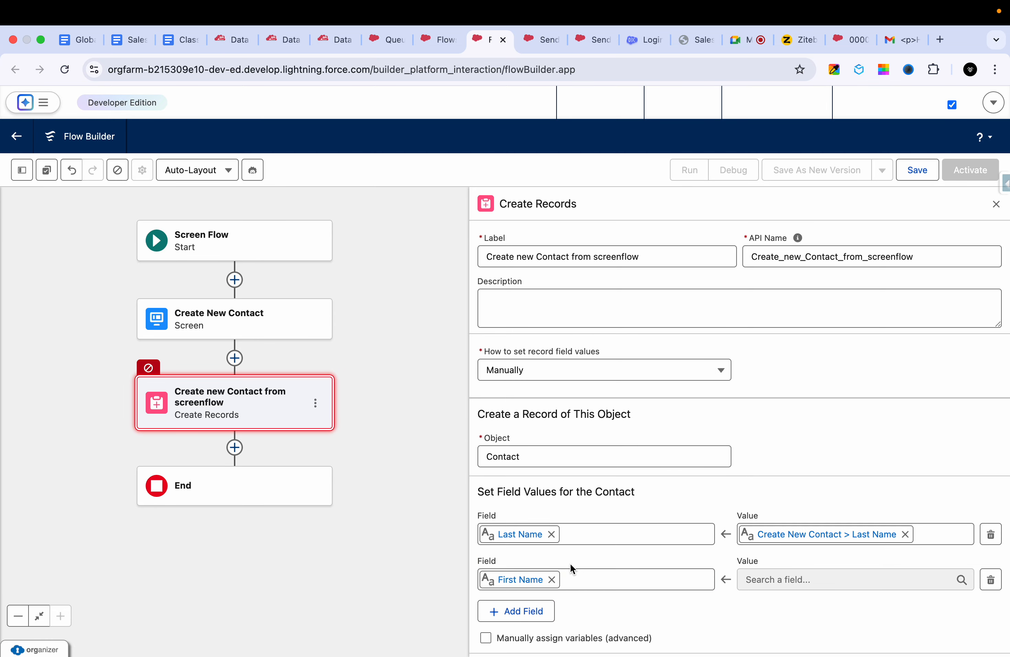
click(797, 579)
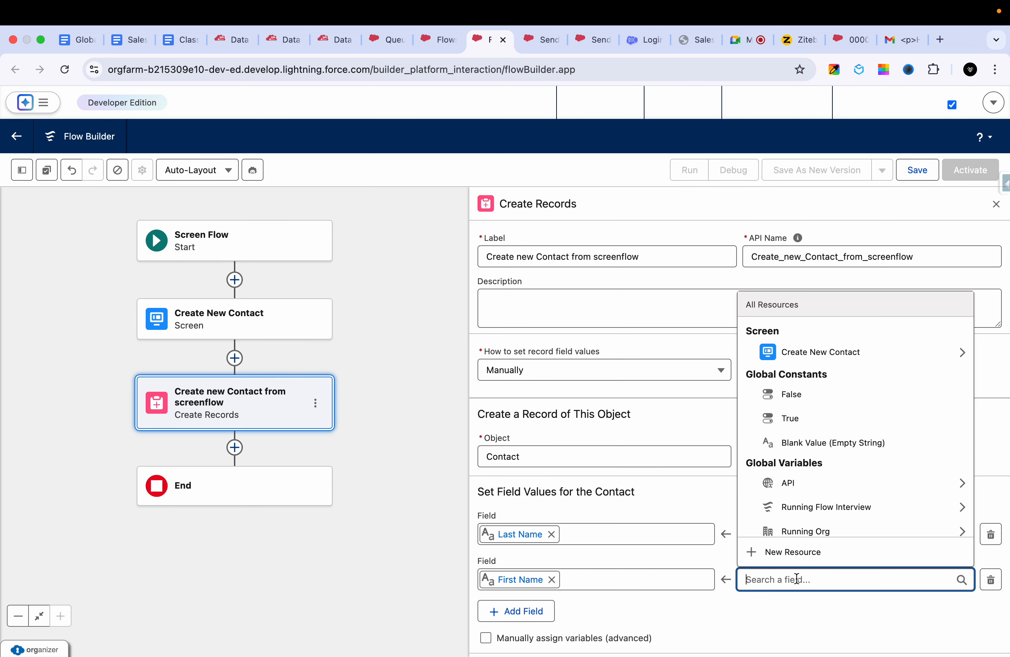
click(809, 362)
click(797, 497)
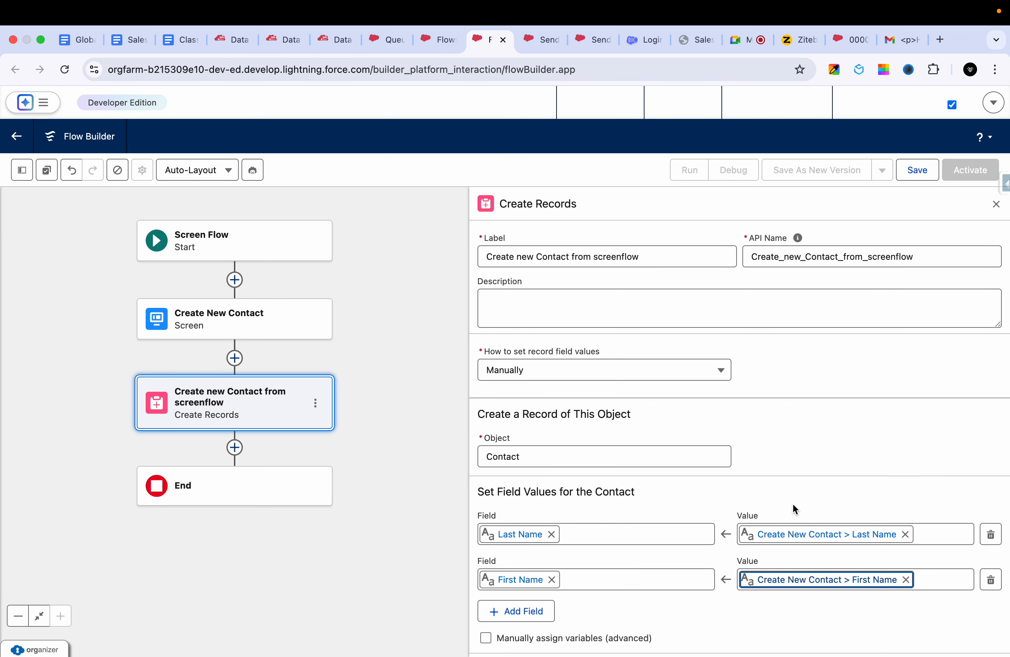
- Add a Mobile Phone field mapping with the value Create New Contact > Phone > Value
scroll(705, 537, down, 2)
click(528, 578)
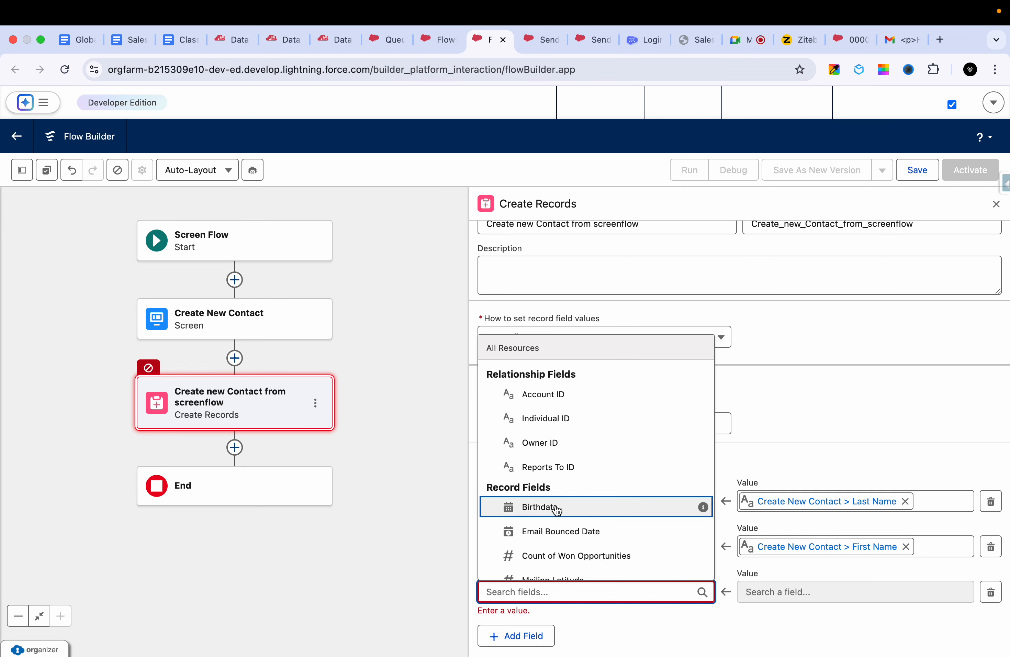
text(phone)
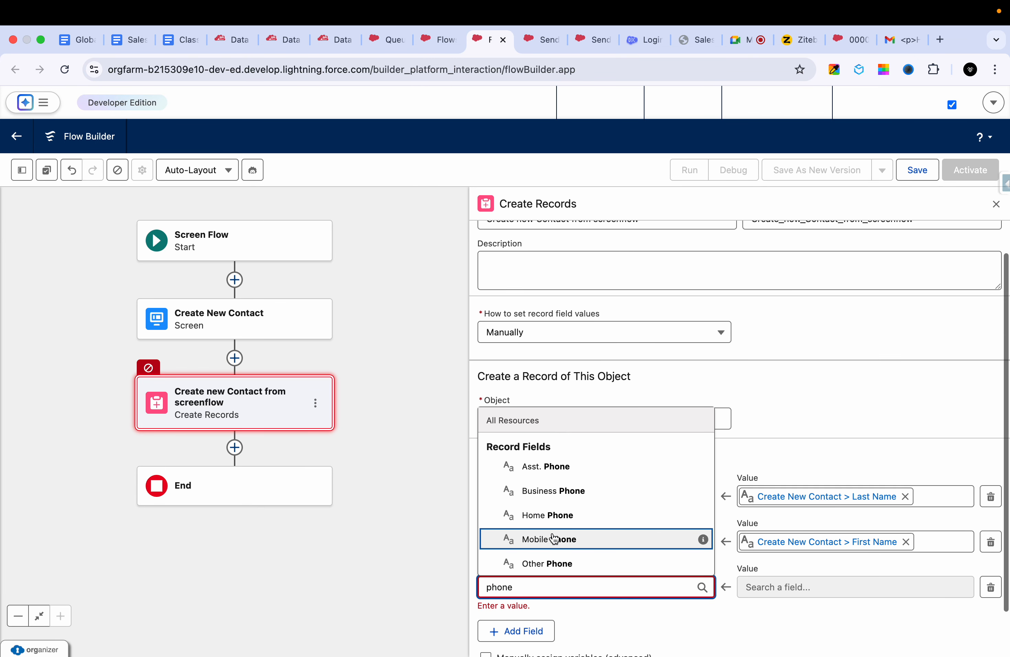
scroll(550, 535, down, 2)
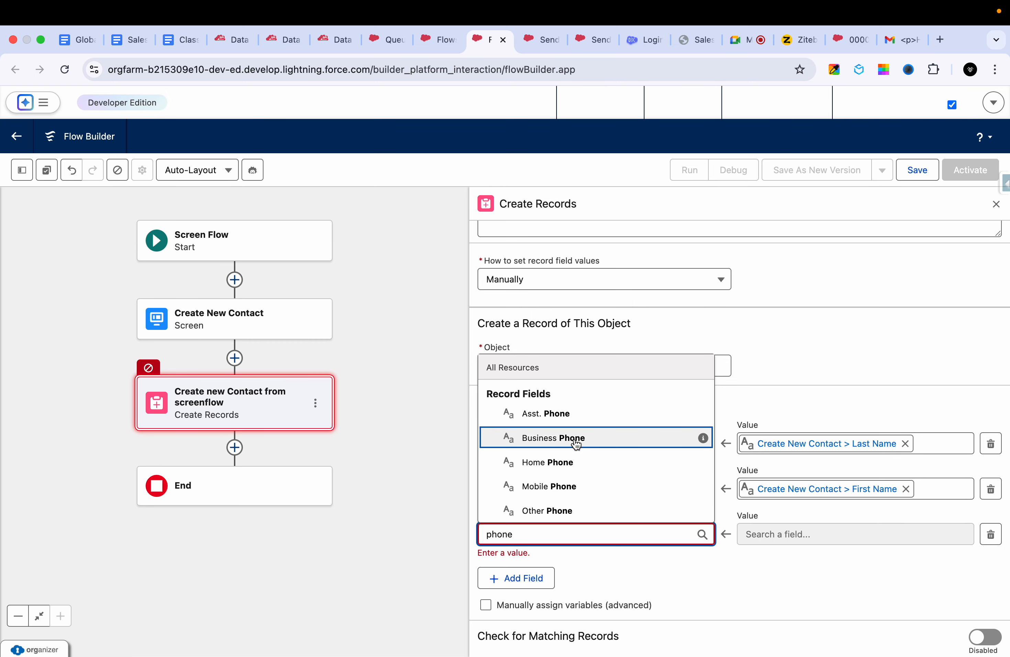
click(550, 487)
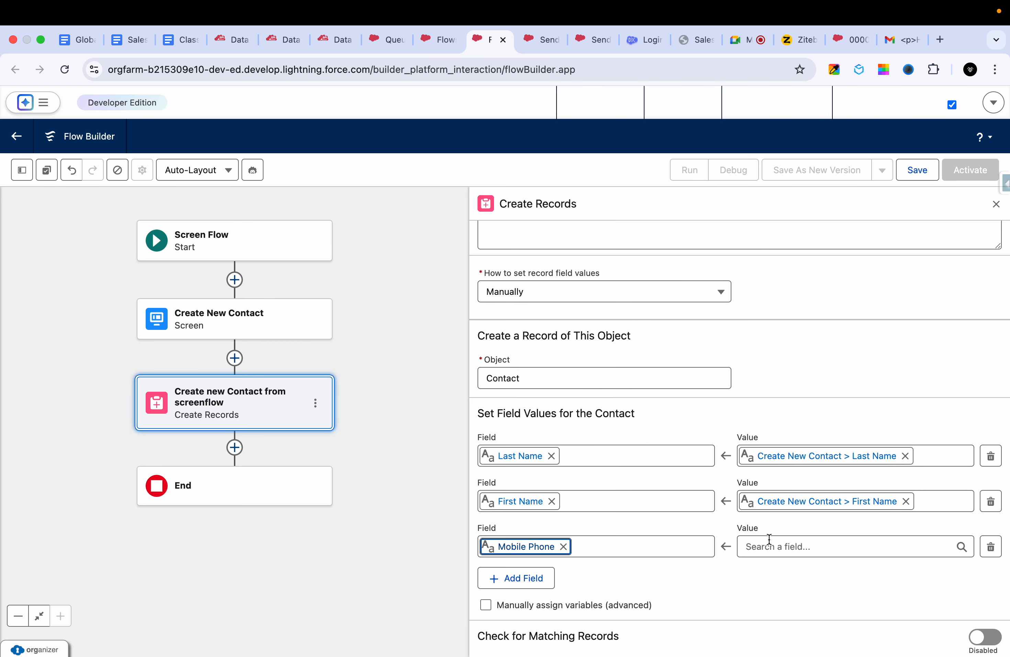
click(765, 545)
click(816, 325)
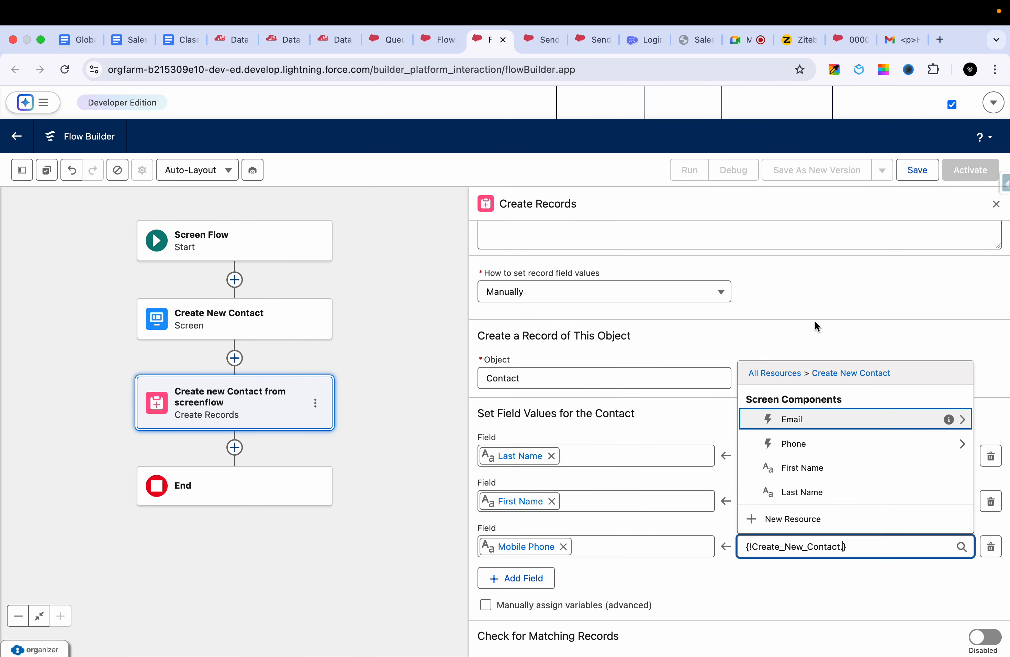
click(798, 447)
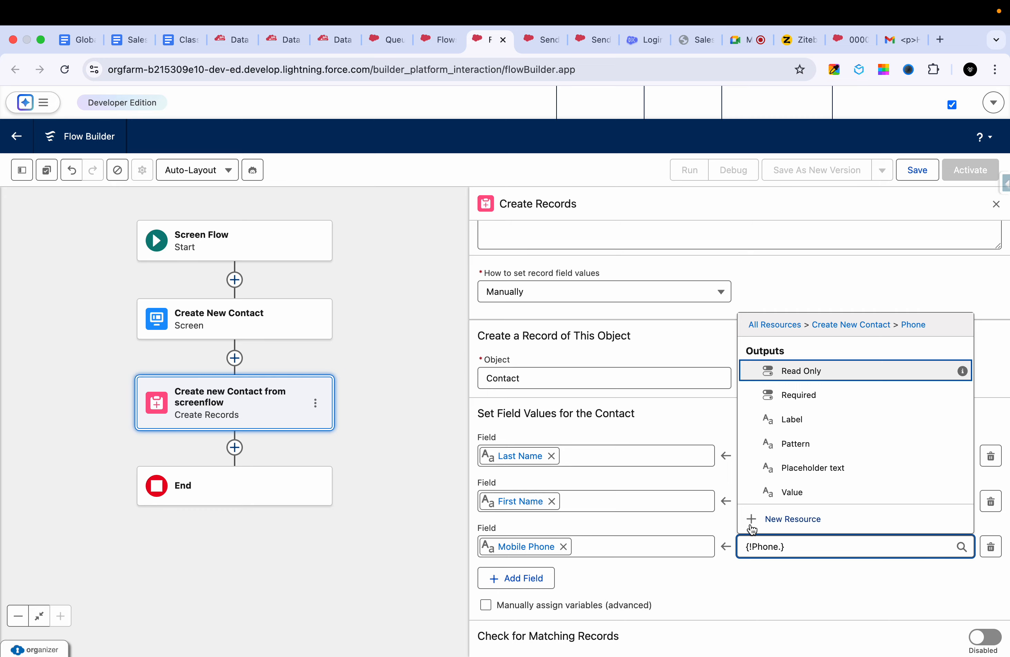
click(791, 490)
- Add an Email field mapping with the value Create New Contact > Email > Value
click(540, 579)
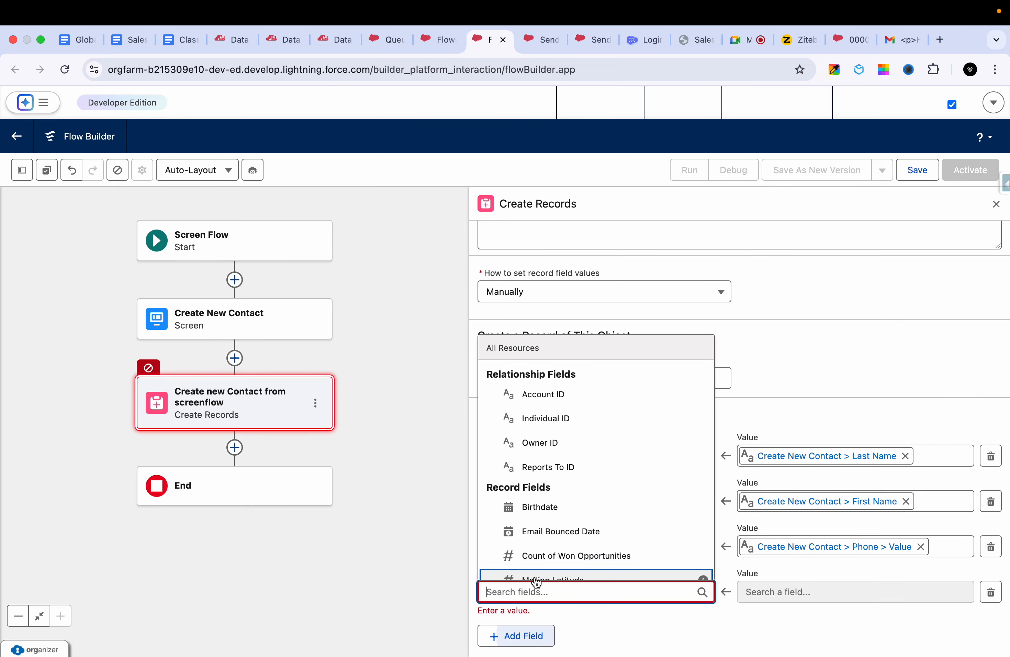
text(email)
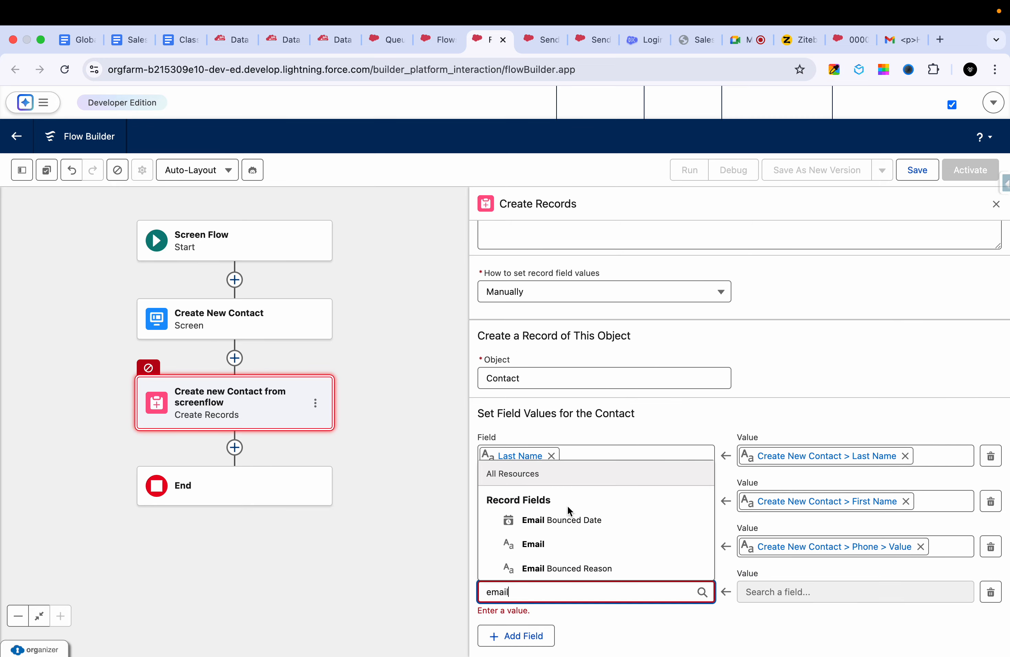
click(556, 545)
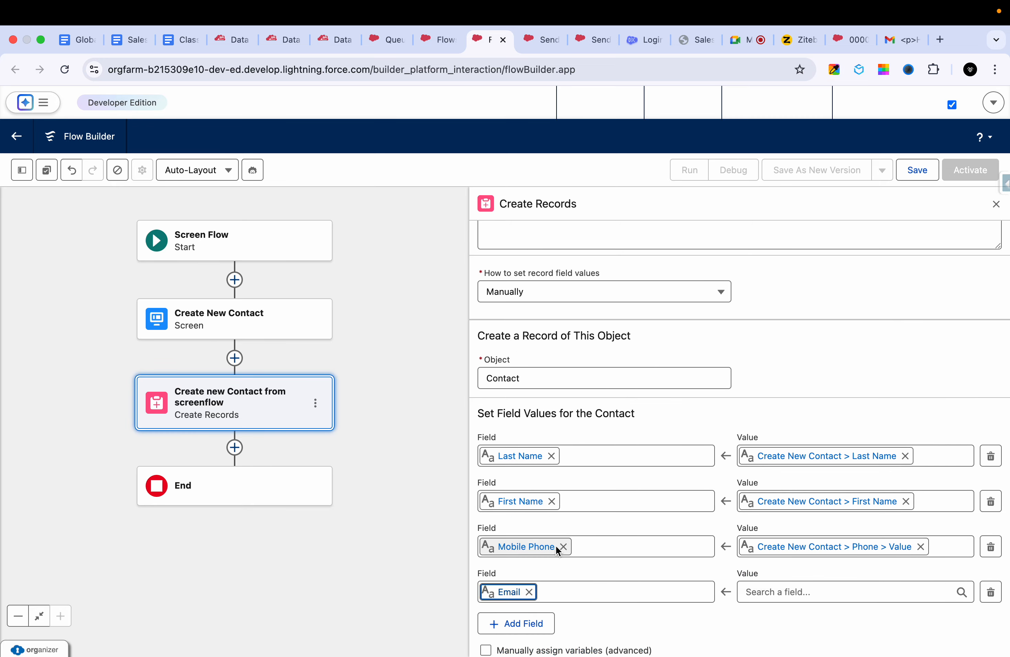
click(783, 593)
text(c)
click(838, 427)
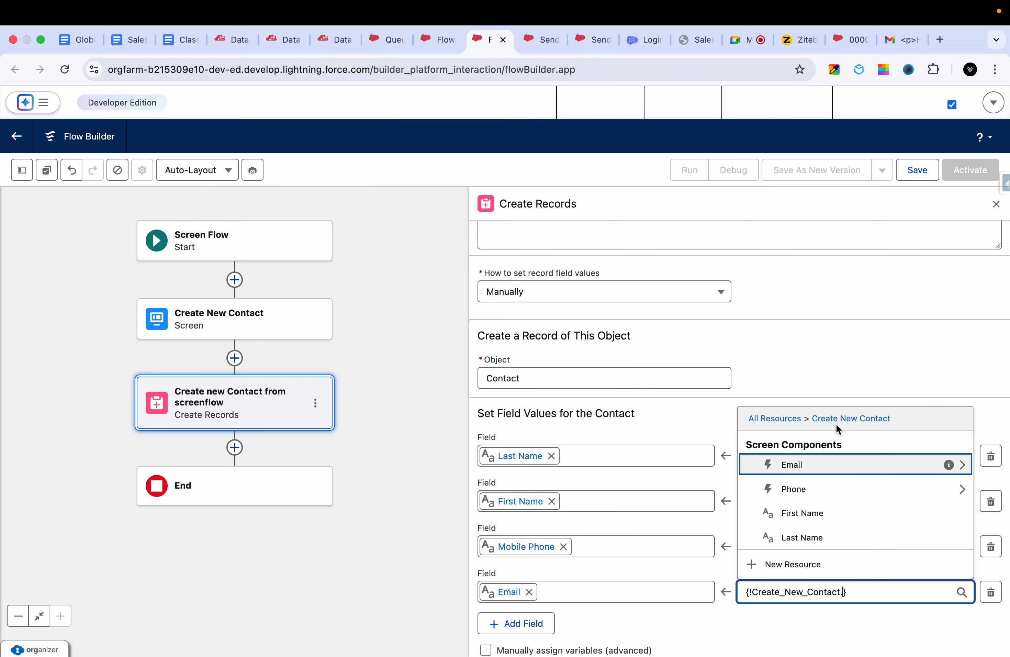
click(823, 463)
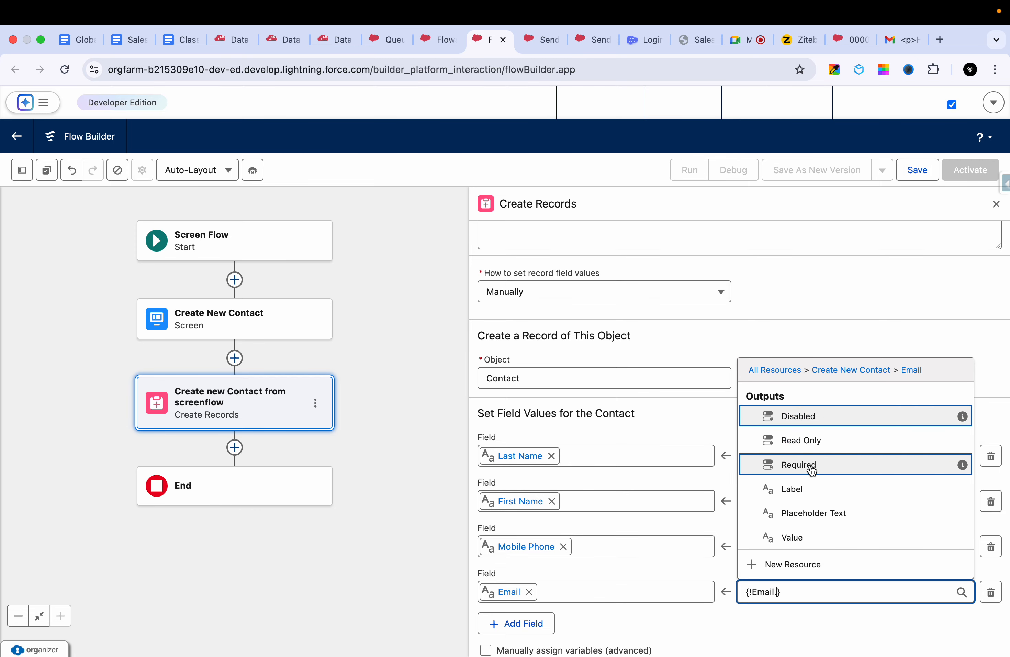
click(806, 537)
scroll(838, 376, down, 1)
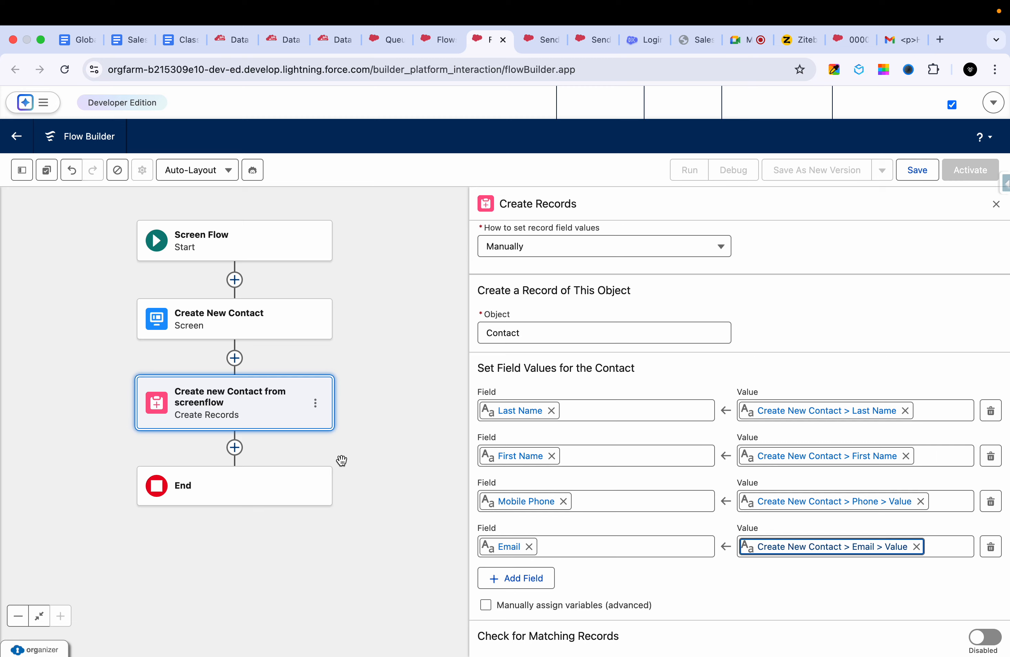
- Add a Screen element after the Create Records element and place a Display Text component on it
click(234, 447)
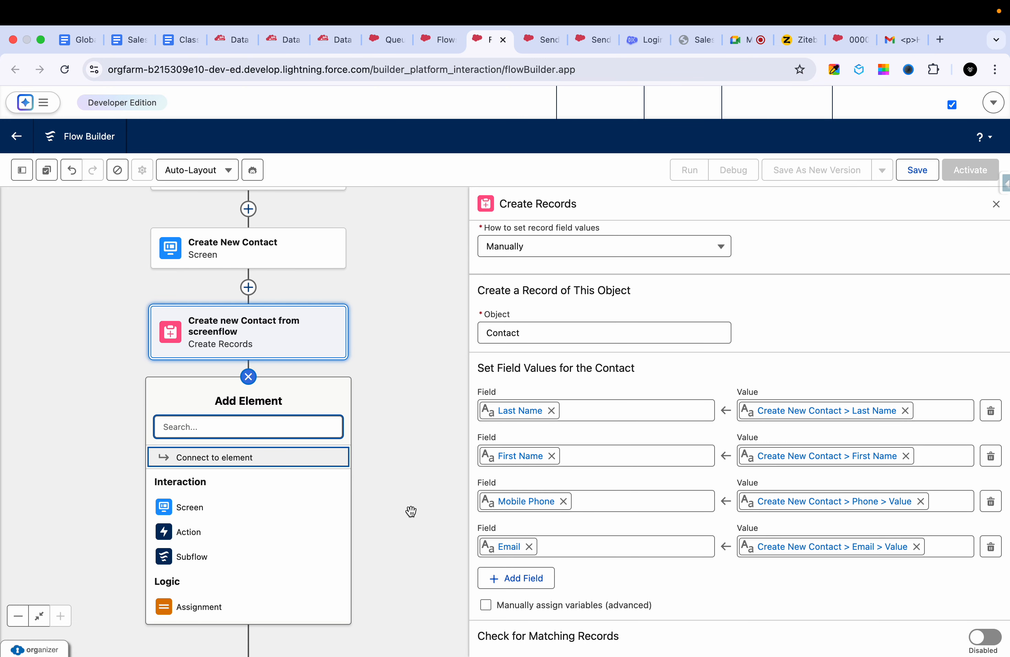
click(227, 505)
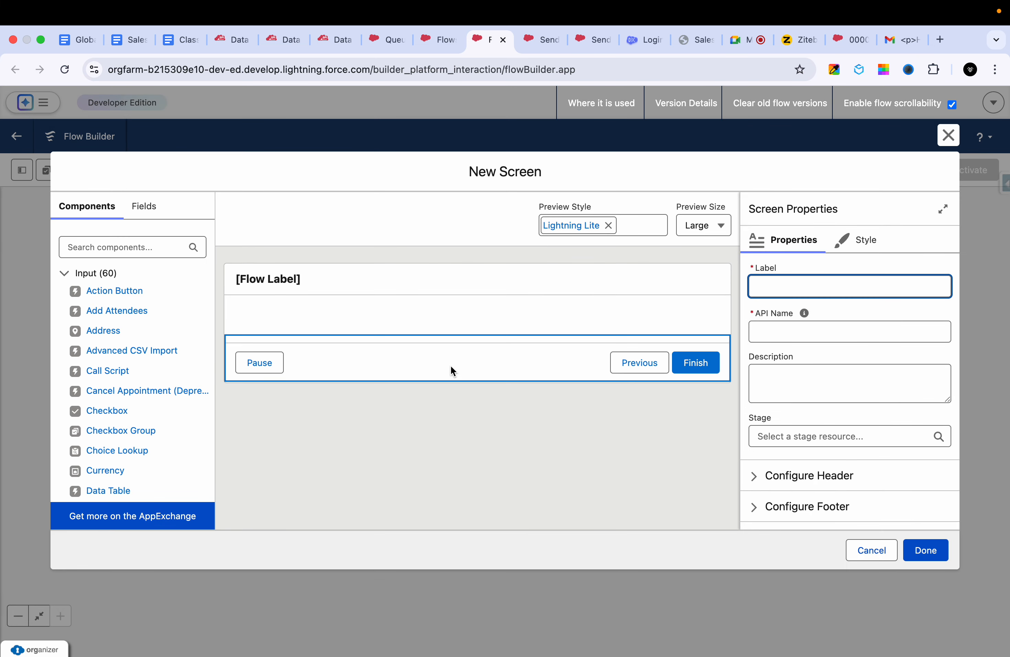
click(143, 247)
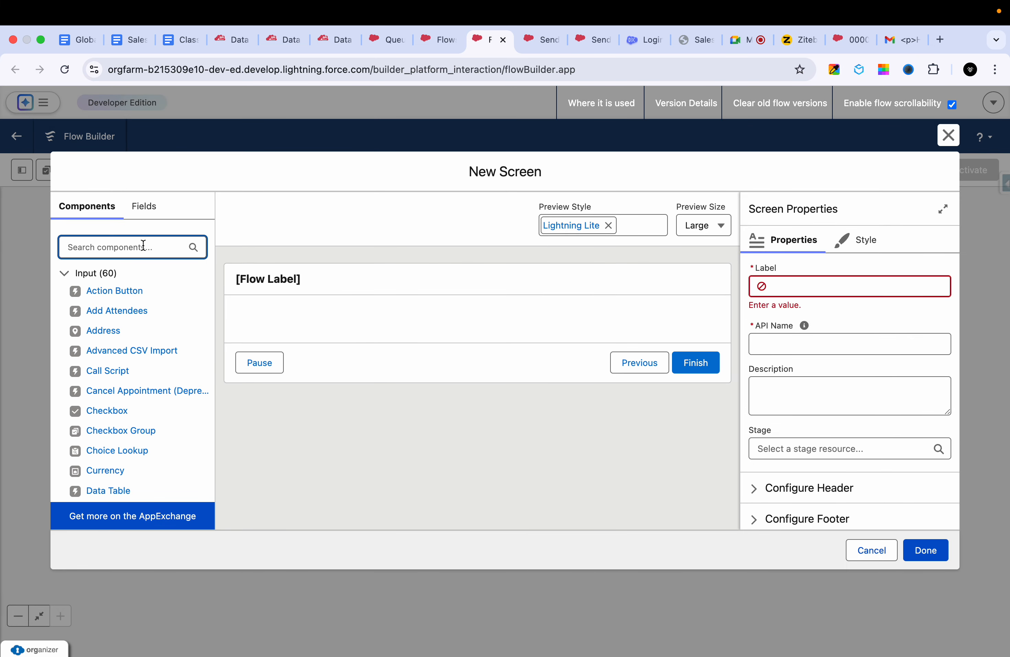
text(dis)
drag(109, 296, 247, 328)
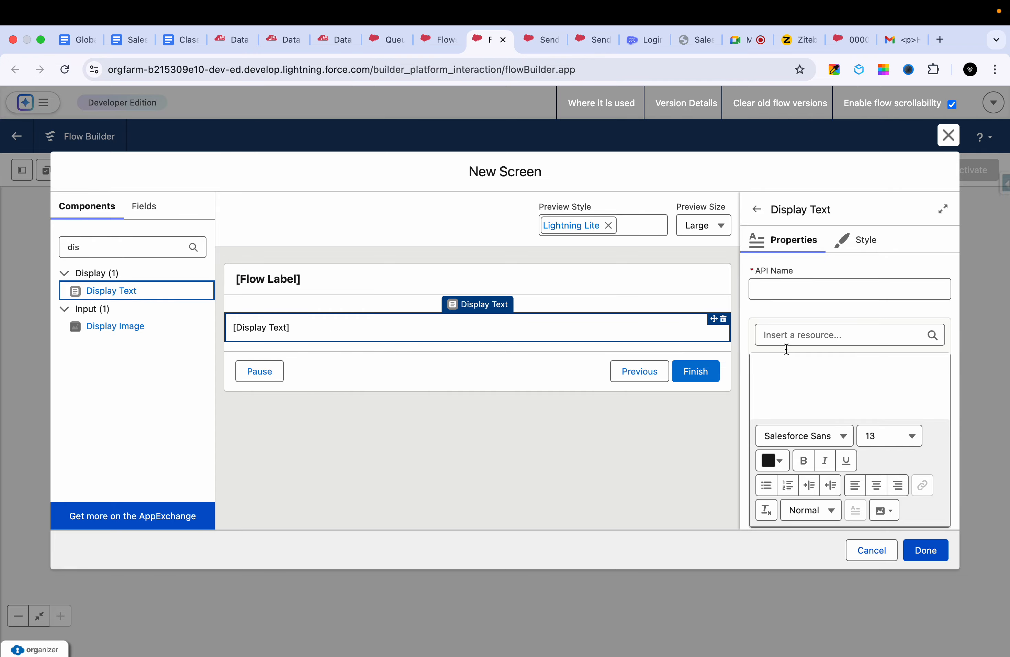
- Write "Contact is successfully Created" as the content of the Display Text component
click(791, 381)
text(Con)
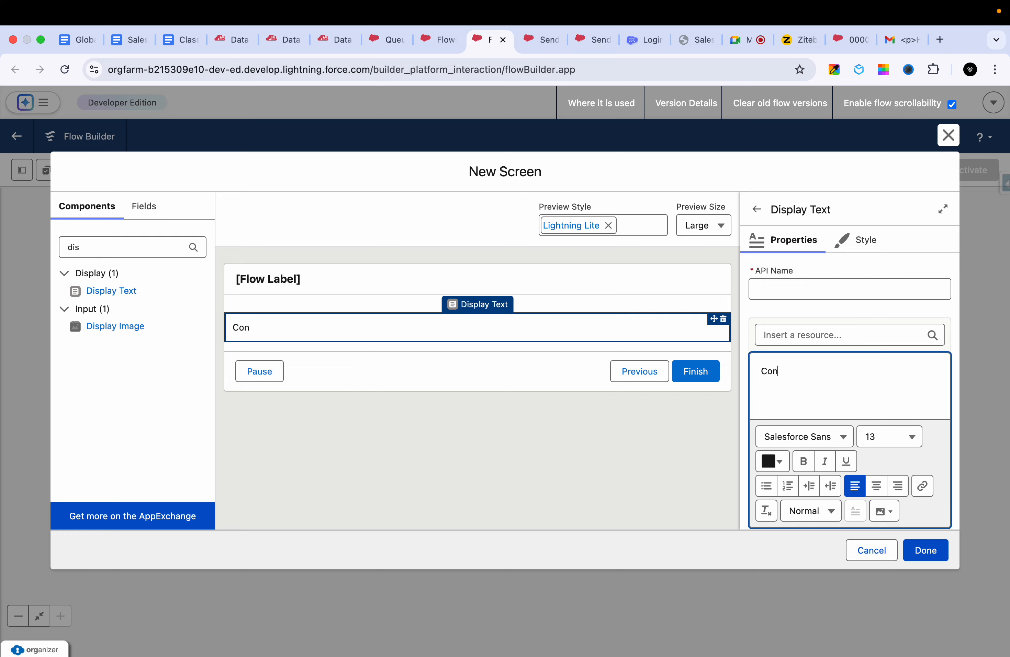
text(tact is successf)
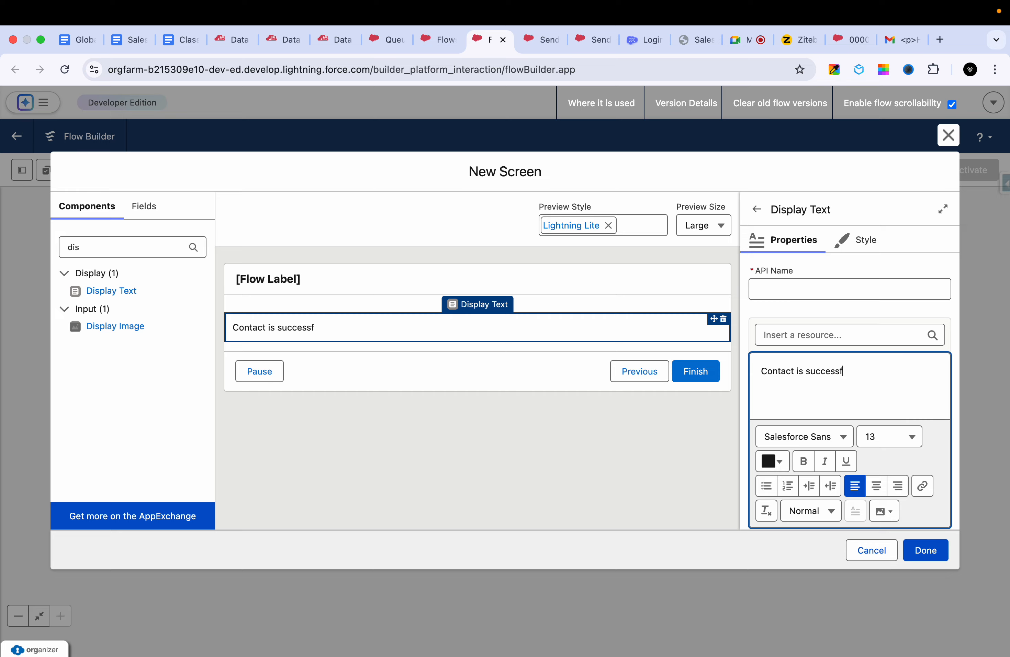
text(ll)
text(ully)
text( Ins)
key(BackSpace)
key(BackSpace)
key(BackSpace)
text(Created)
- Enter Success Message as the Display Text component's API name and try to finish the screen
click(799, 291)
text(Suv)
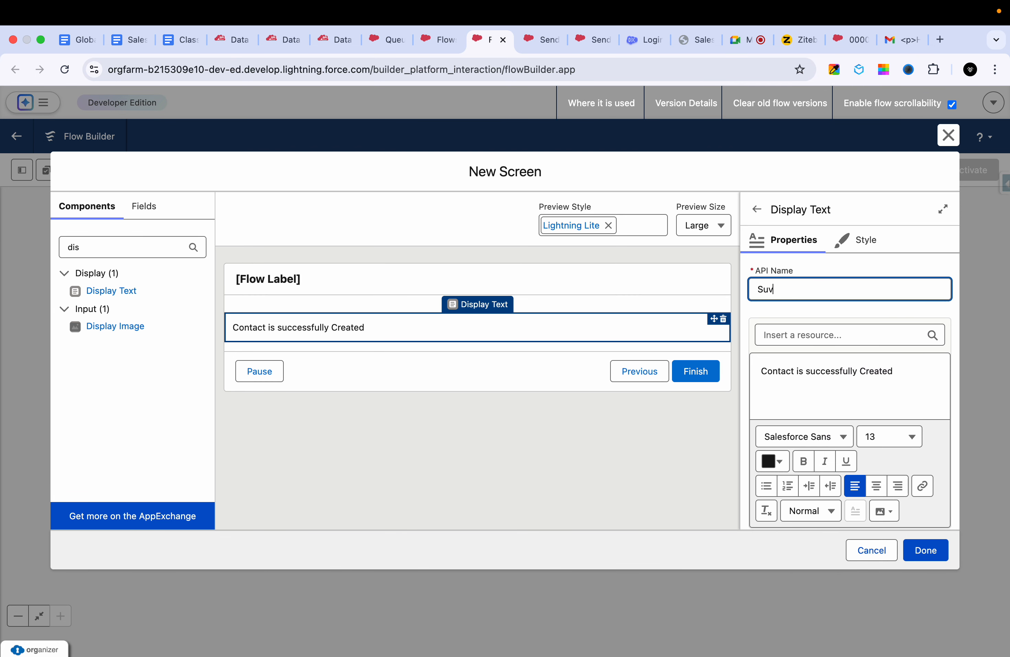
key(Down)
key(Down)
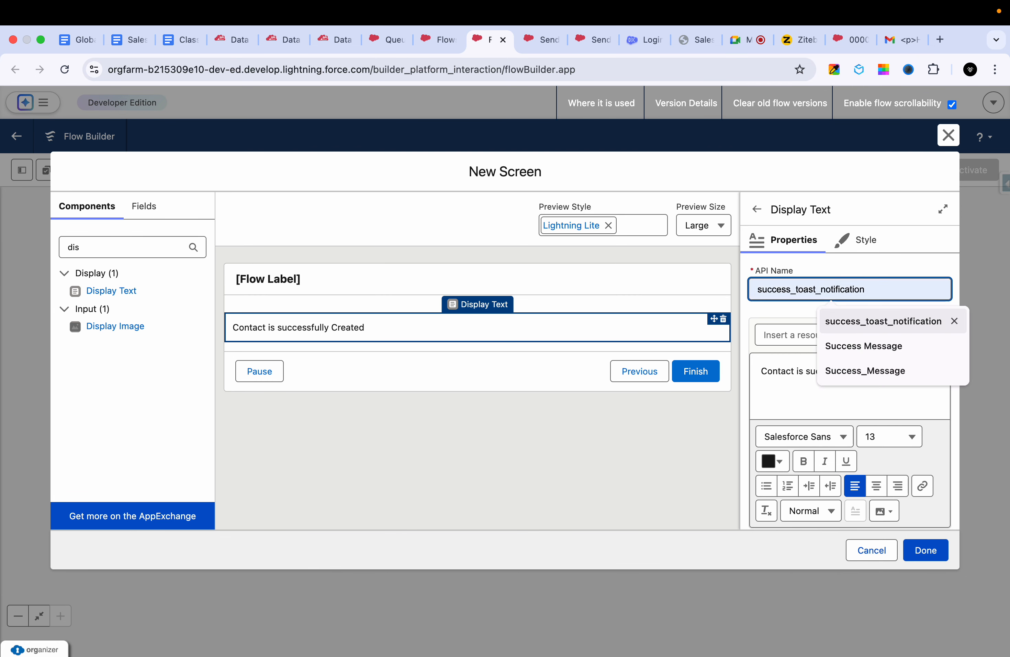
key(Return)
scroll(811, 400, down, 2)
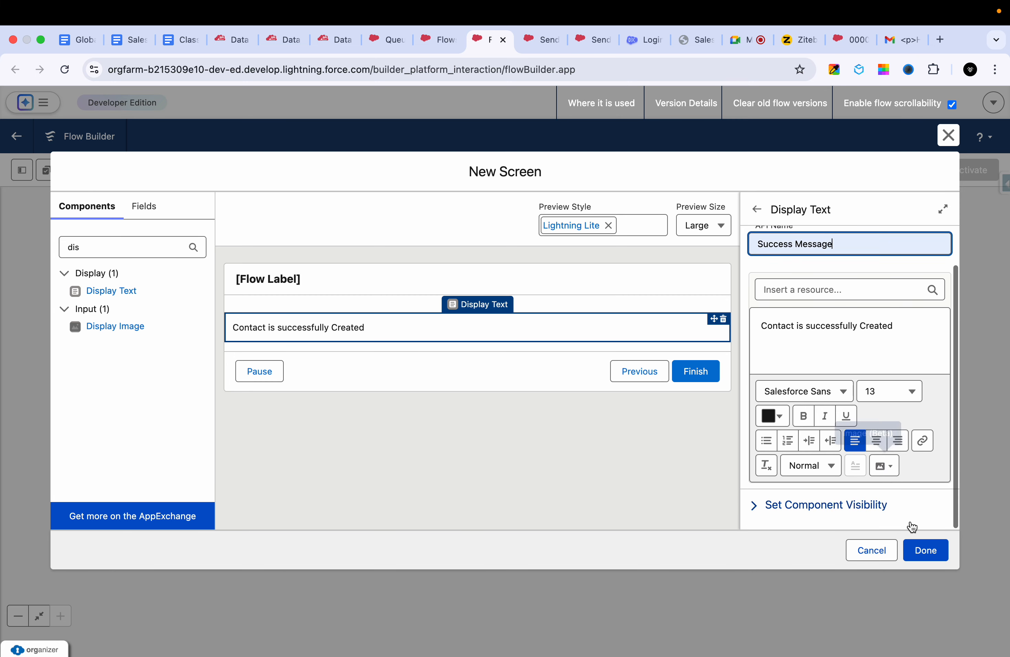
click(926, 550)
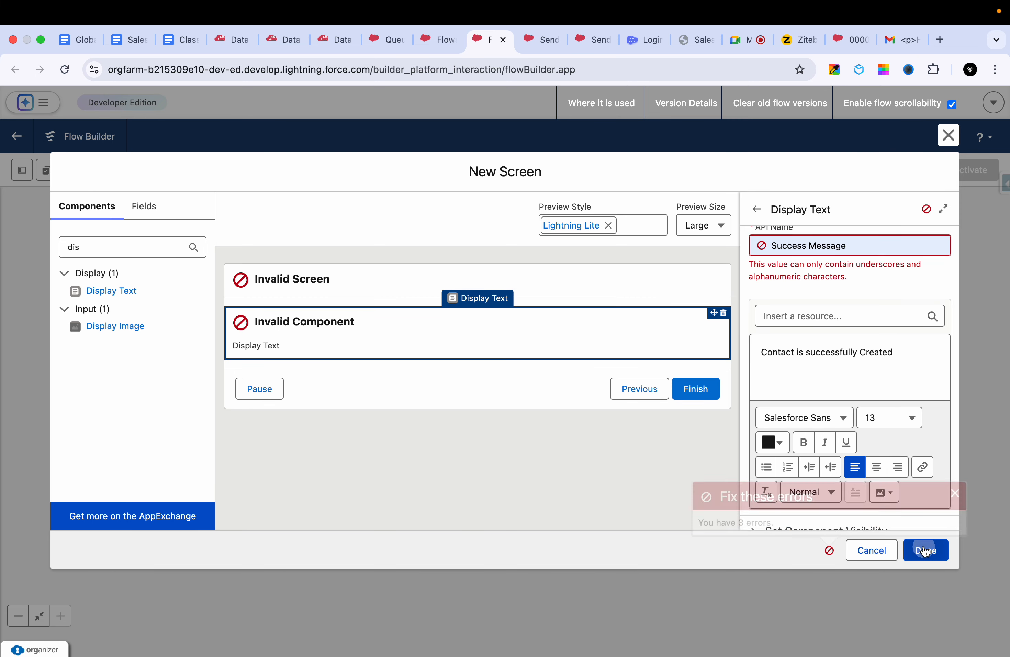
- Correct the Display Text component's API name to Success_Message and try again to finish the screen
scroll(865, 284, up, 2)
click(871, 287)
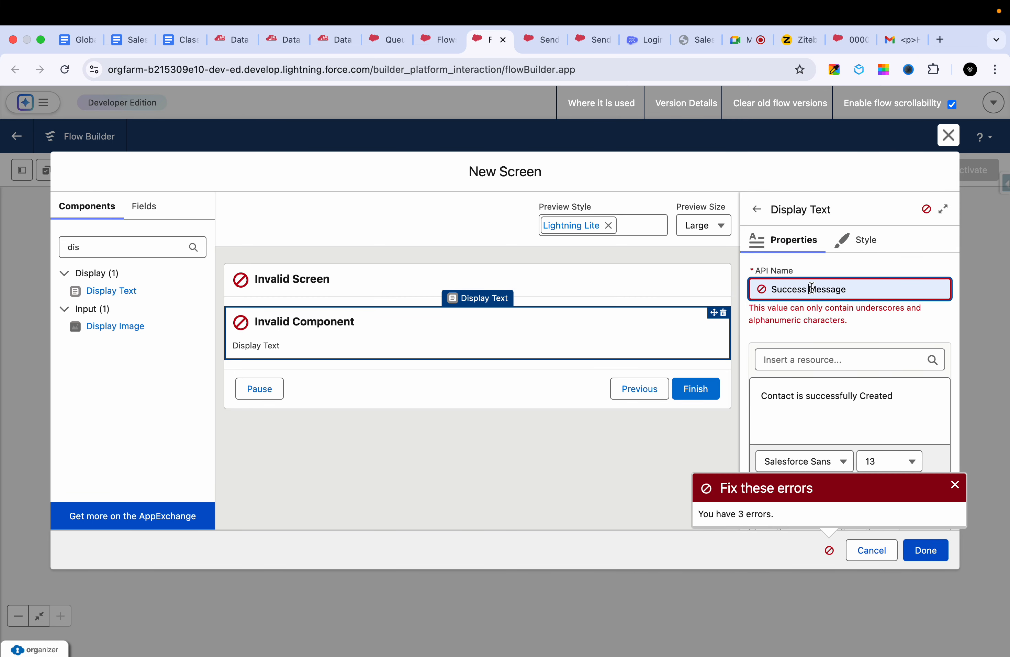
key(BackSpace)
text(_)
click(816, 367)
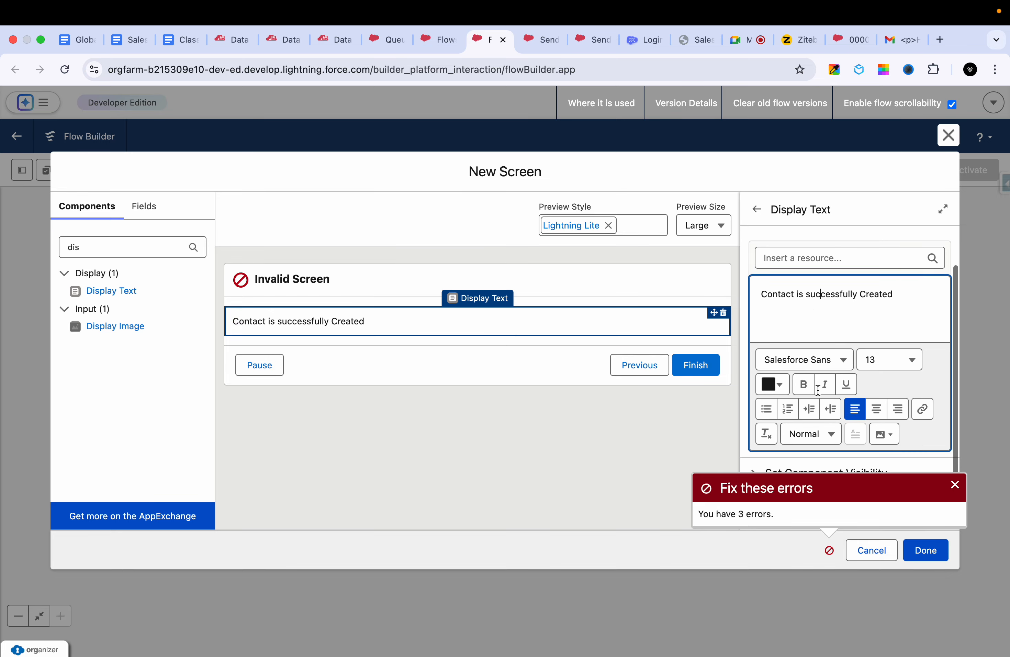
scroll(818, 390, up, 1)
click(955, 484)
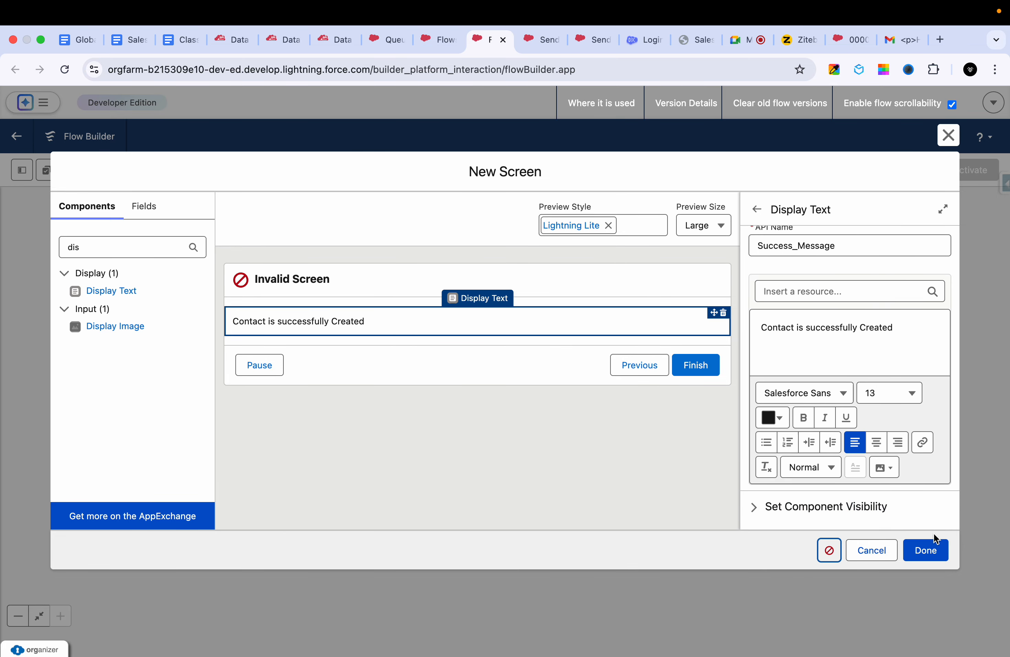
click(924, 561)
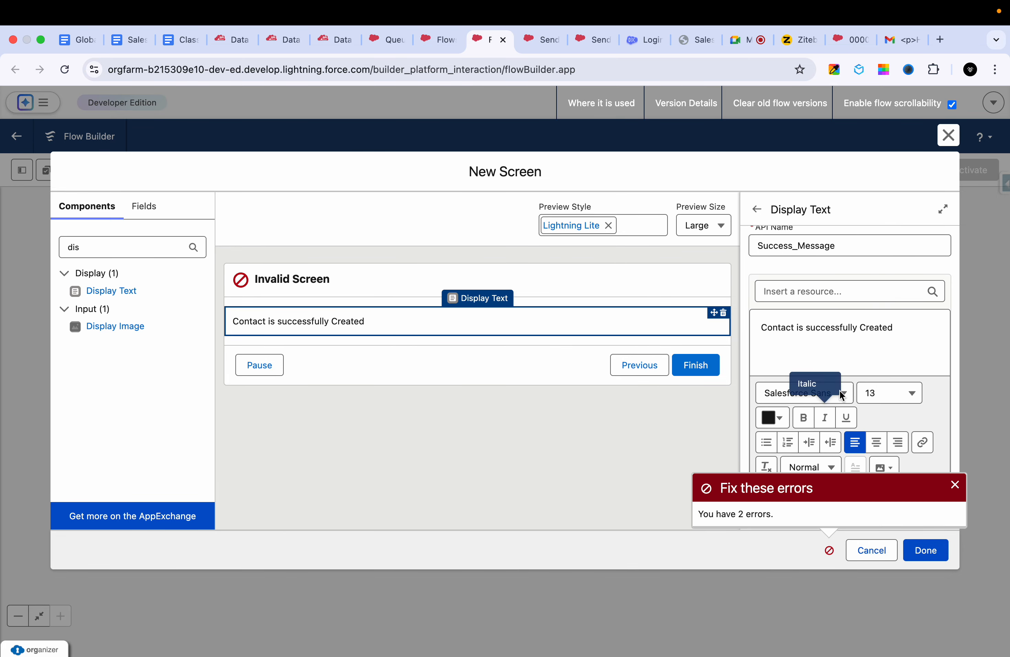
- Examine the Display Text properties and the screen preview for the source of the remaining errors
scroll(840, 393, up, 2)
scroll(840, 392, down, 2)
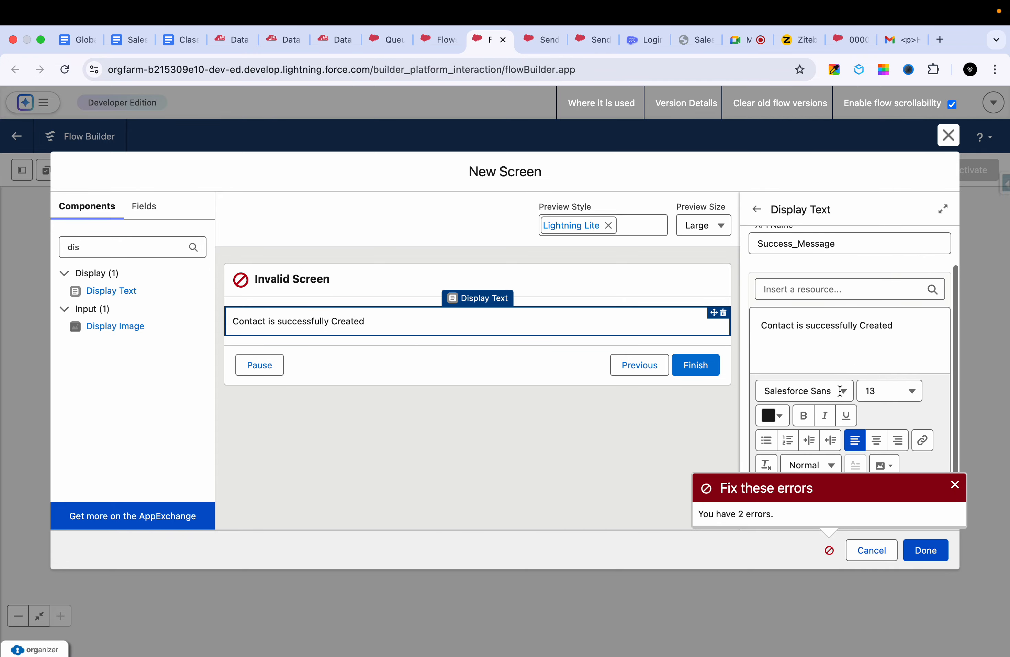
scroll(839, 391, up, 1)
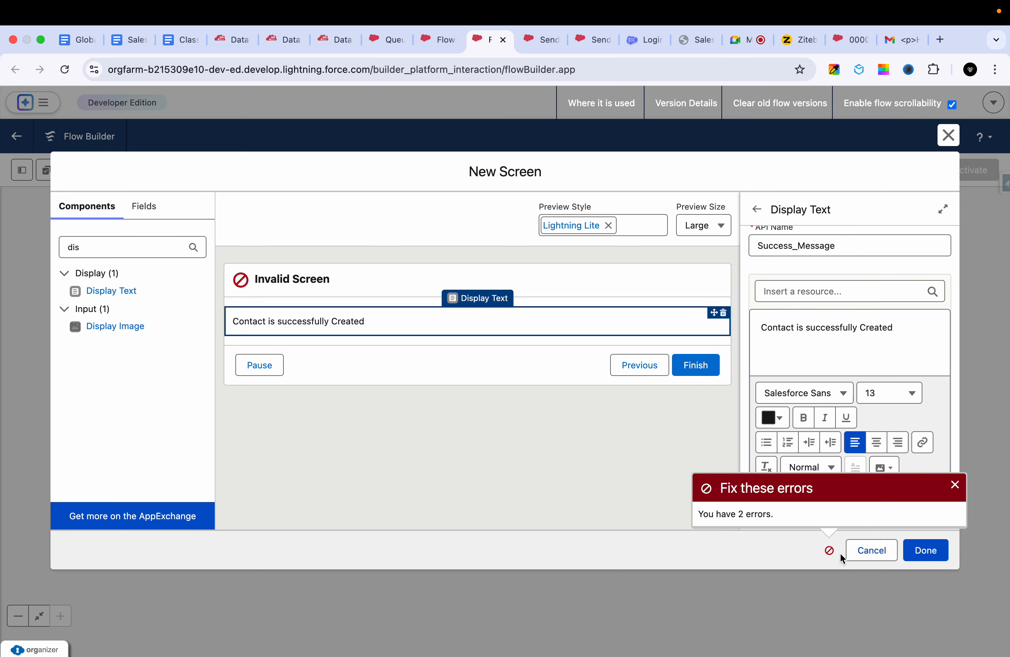
click(829, 550)
scroll(841, 427, up, 2)
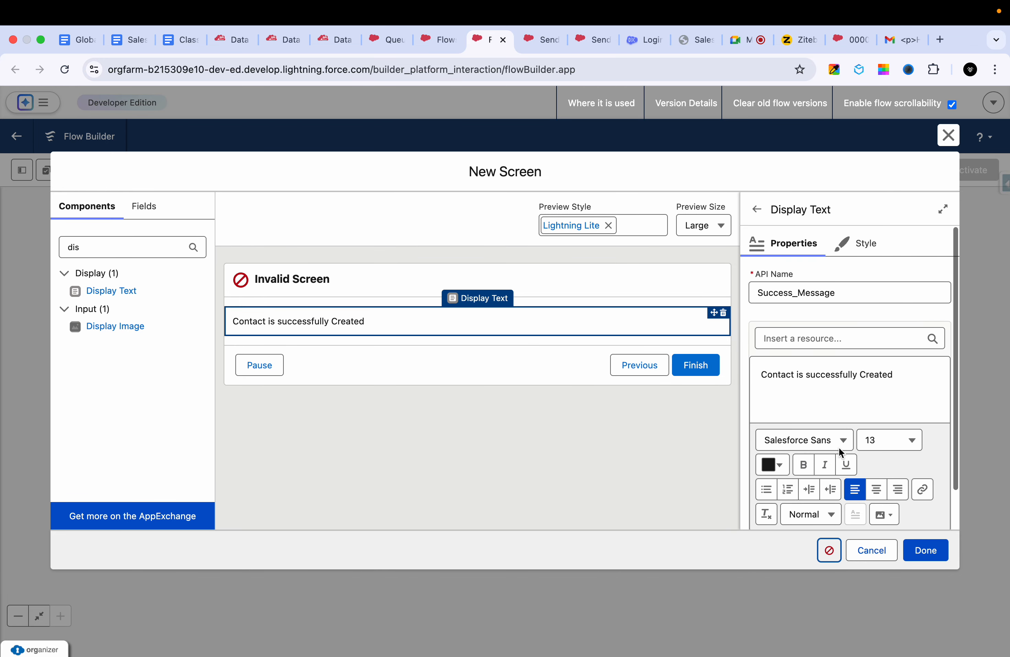
double_click(829, 289)
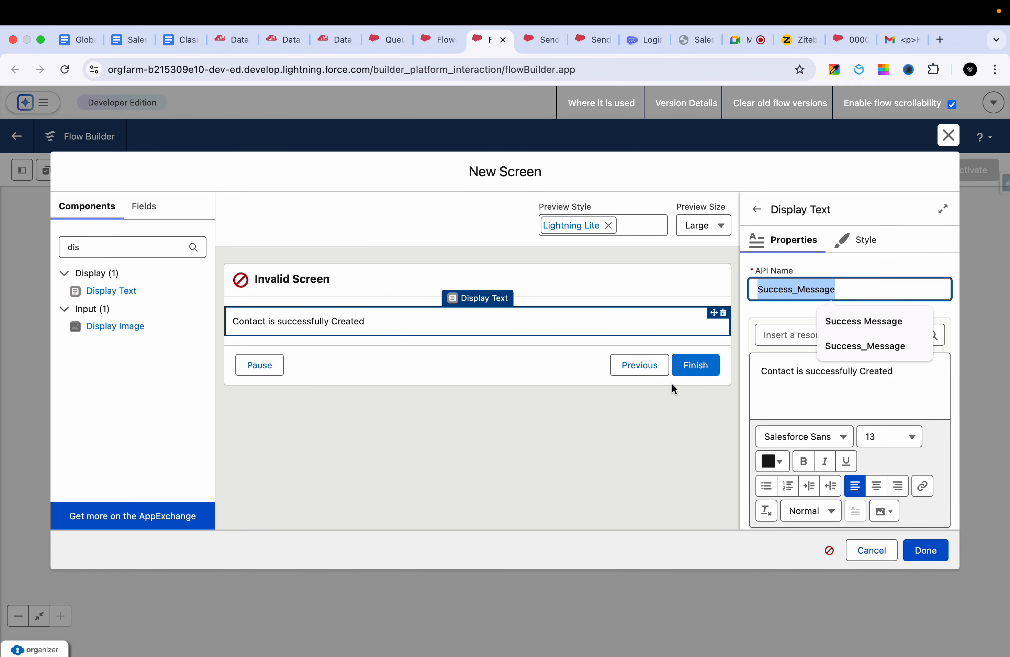
click(239, 273)
click(326, 314)
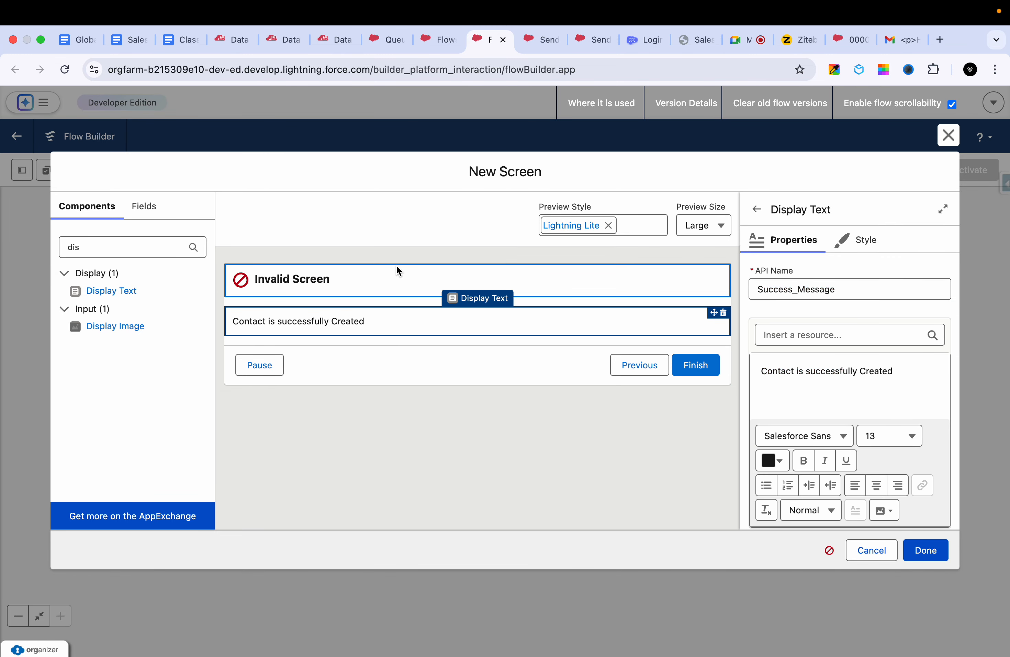
- Label the new screen Success Screen with the API name Success_Screen and finish it
click(397, 270)
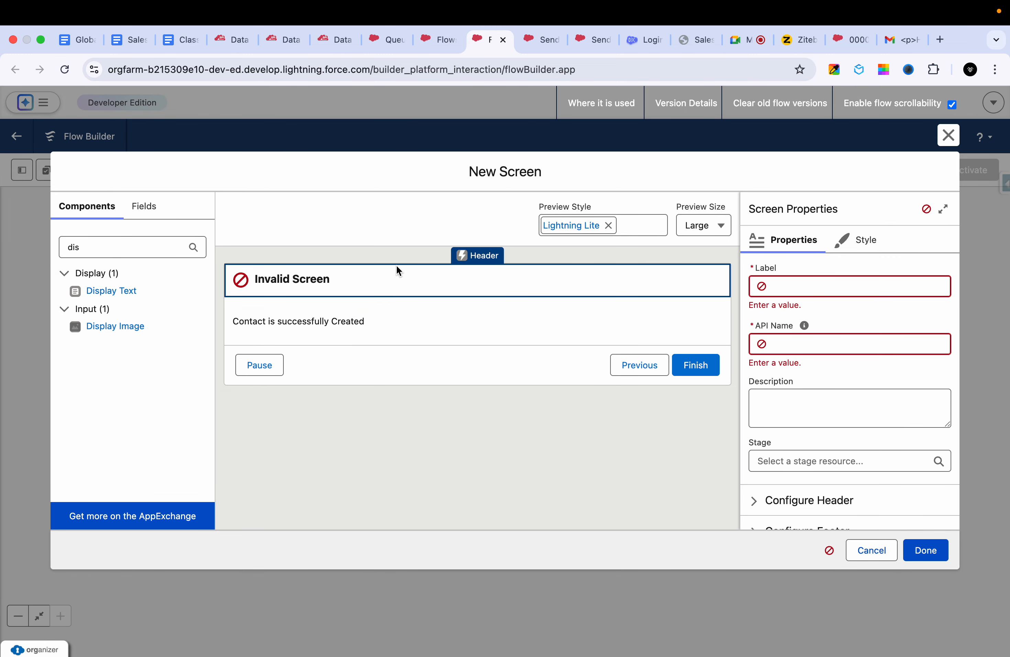
click(760, 282)
text(Success)
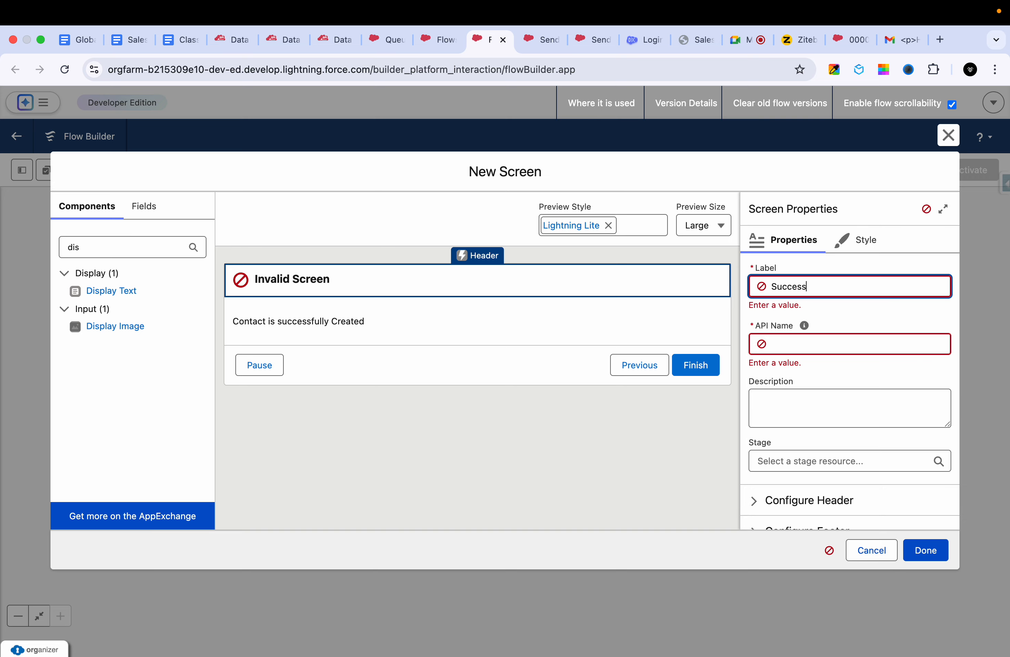
text( Screen)
click(813, 361)
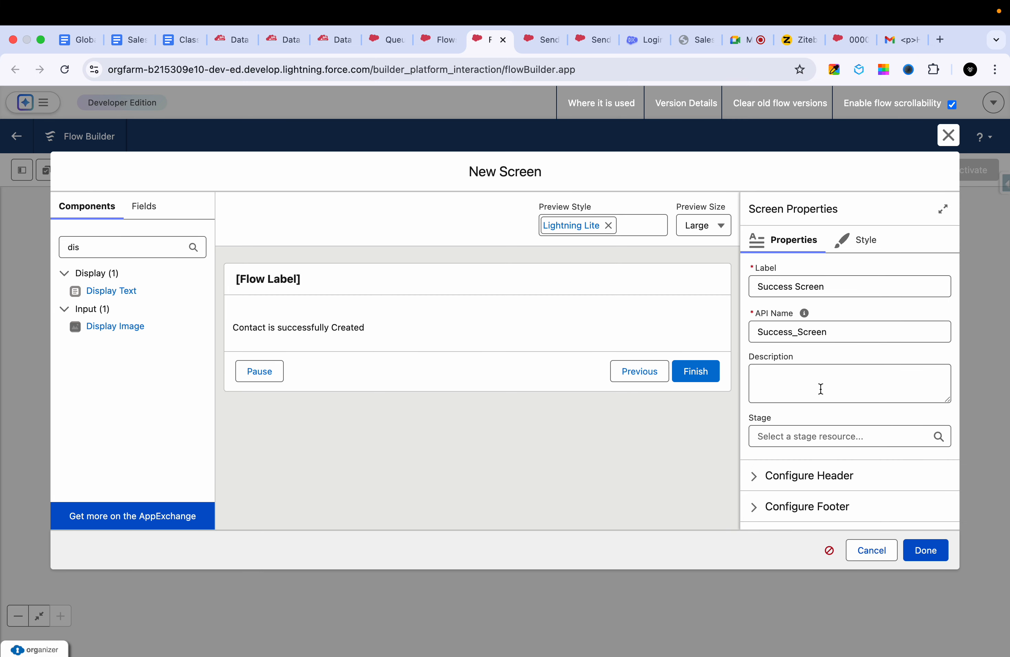
click(914, 549)
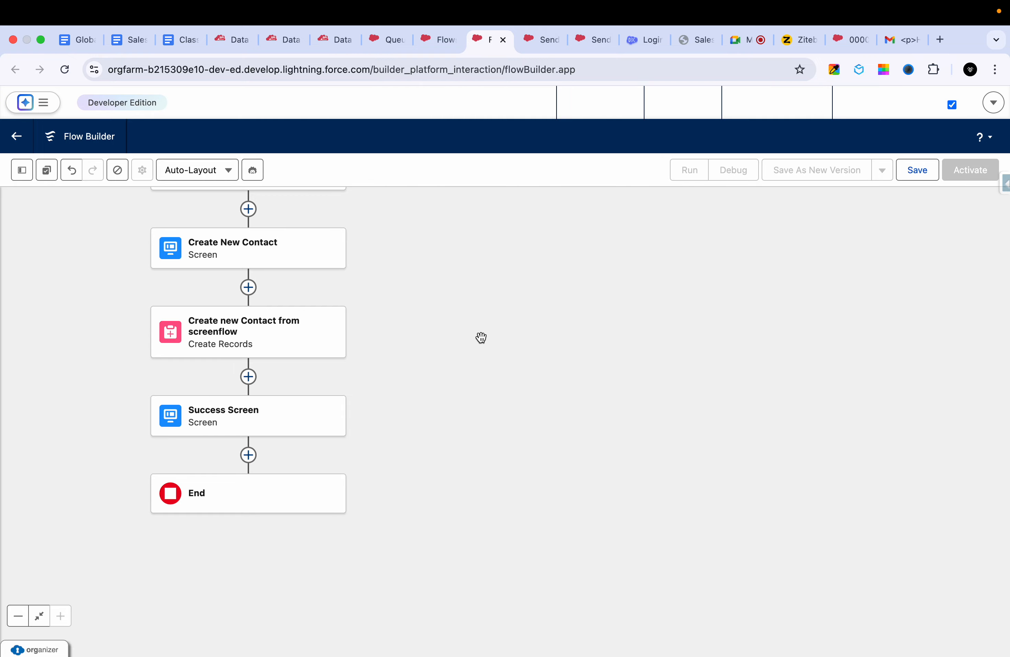
- Save the flow with the label "Screenflow -1" and the API name Screenflow_1
click(911, 173)
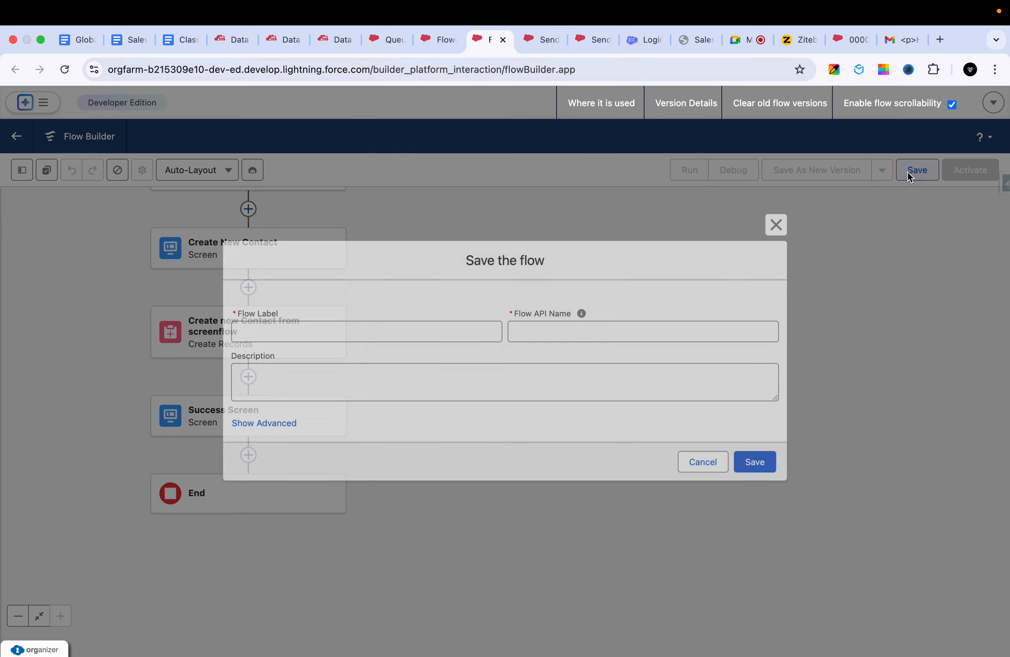
click(427, 332)
text(S)
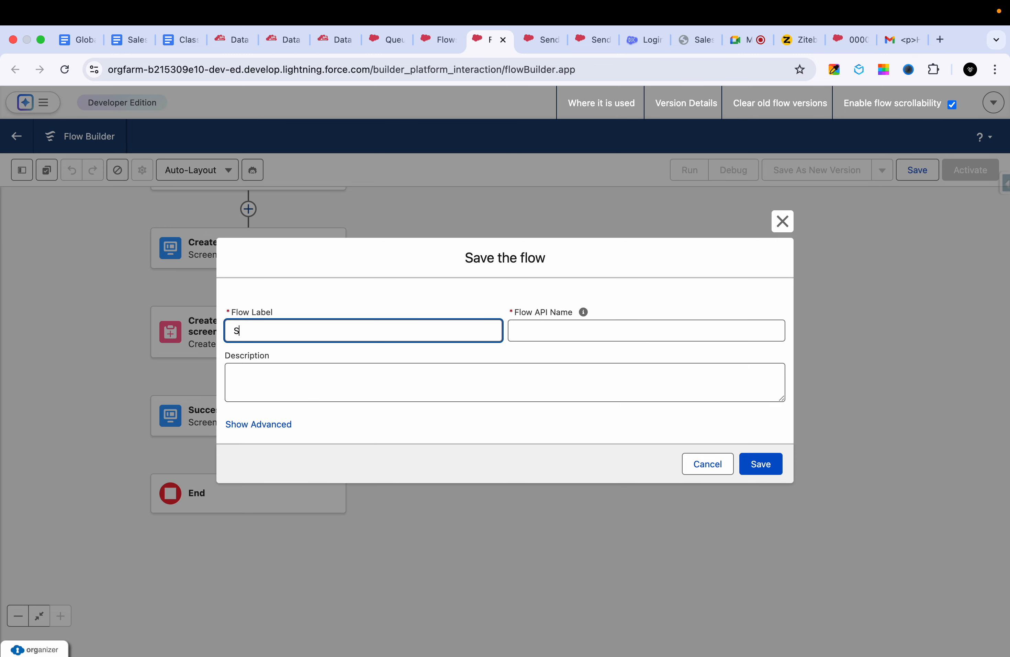
text(creenflow -1)
click(494, 390)
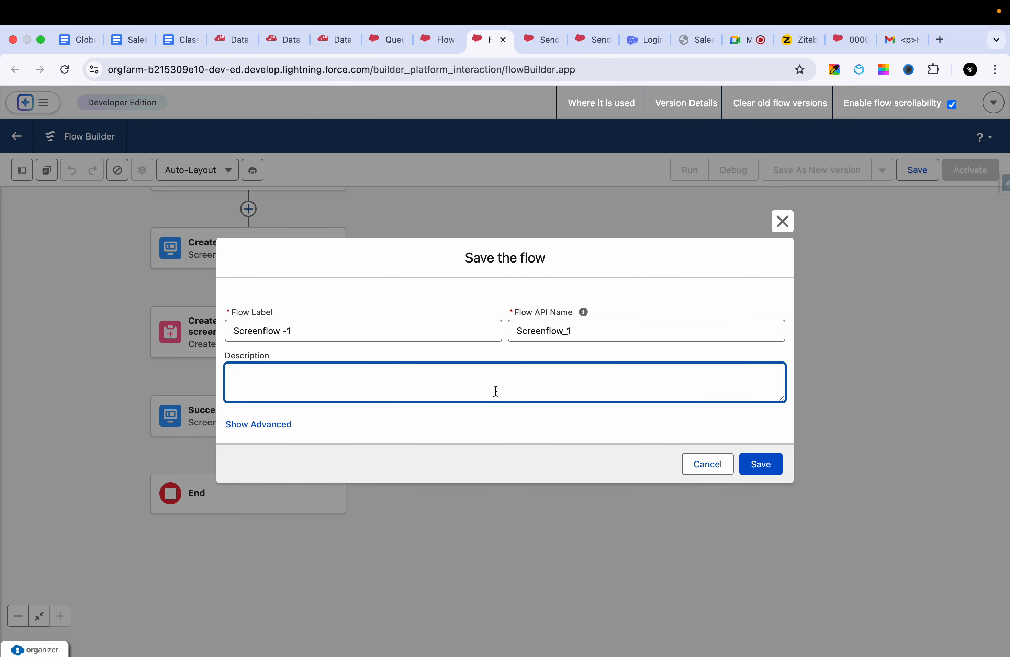
click(749, 466)
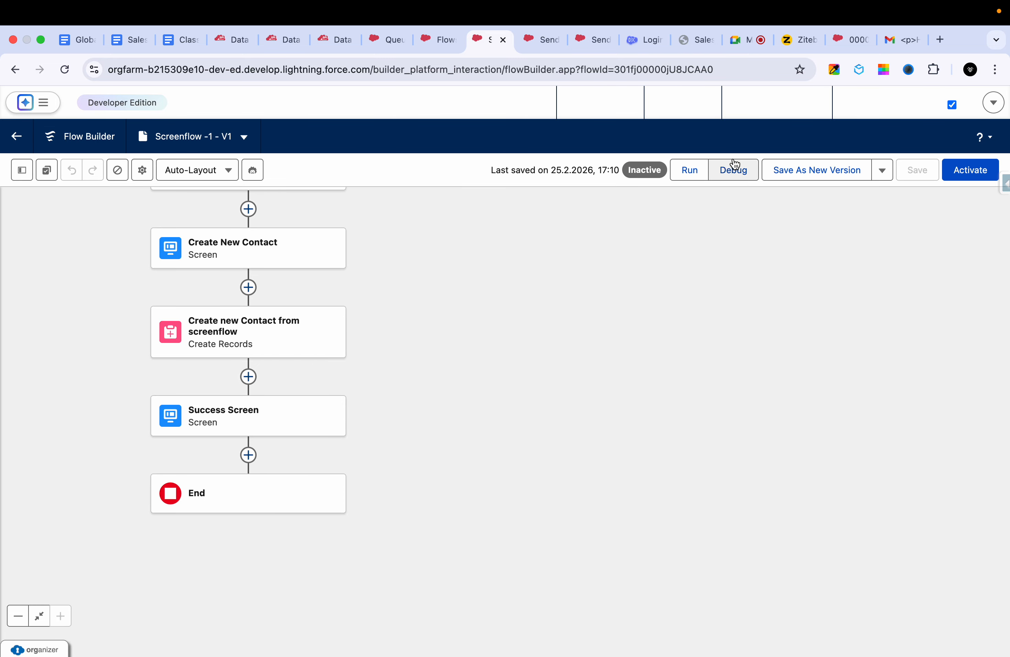
- Start a debug run of the saved screen flow with the default debug options
click(734, 170)
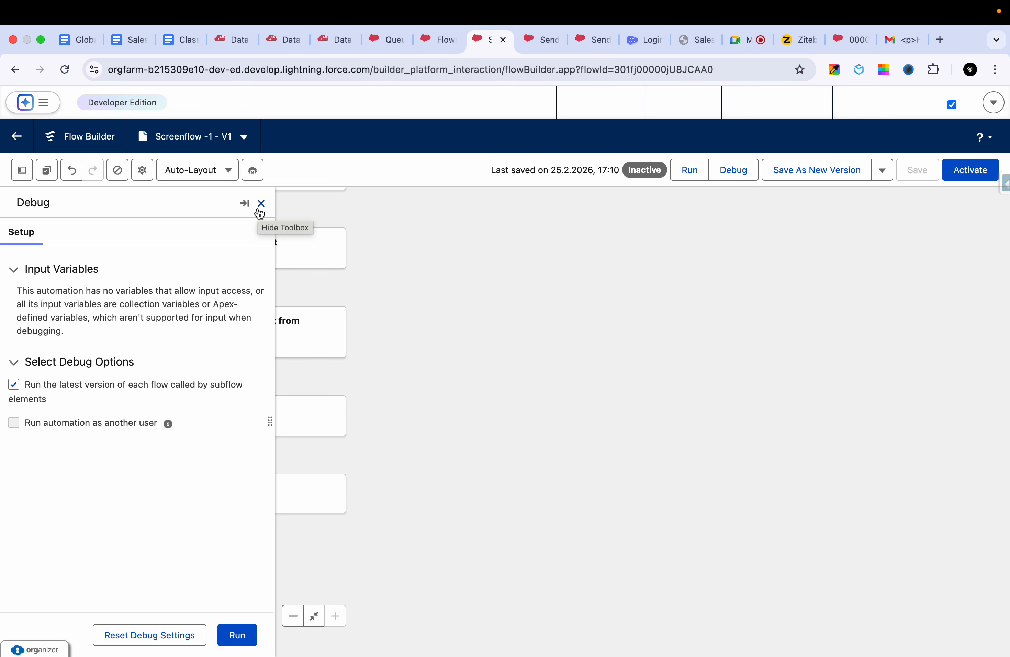
mouse_move(230, 652)
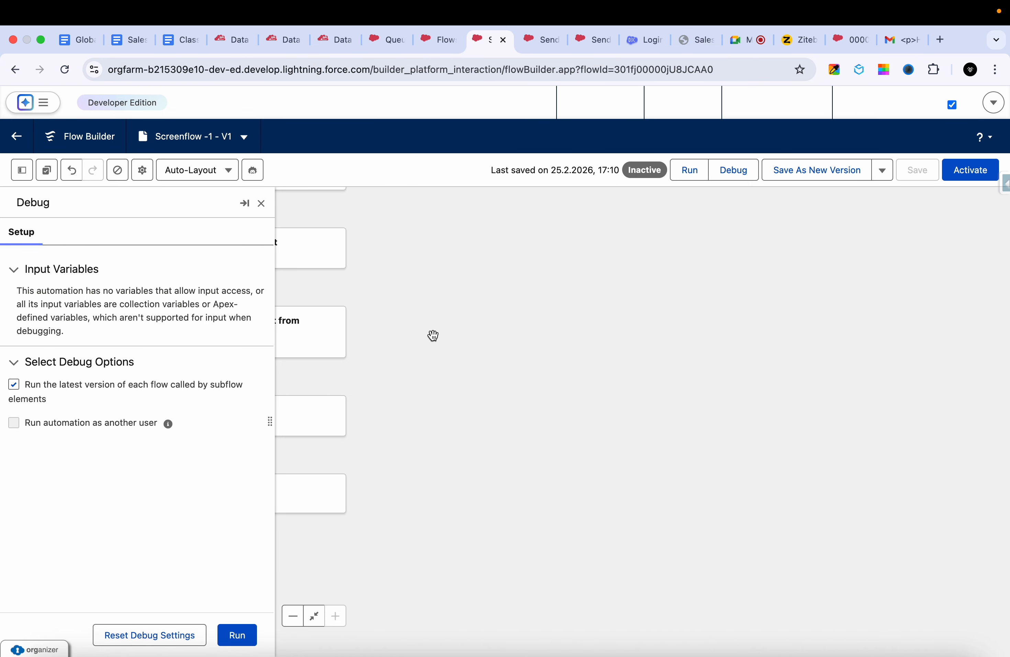
click(240, 634)
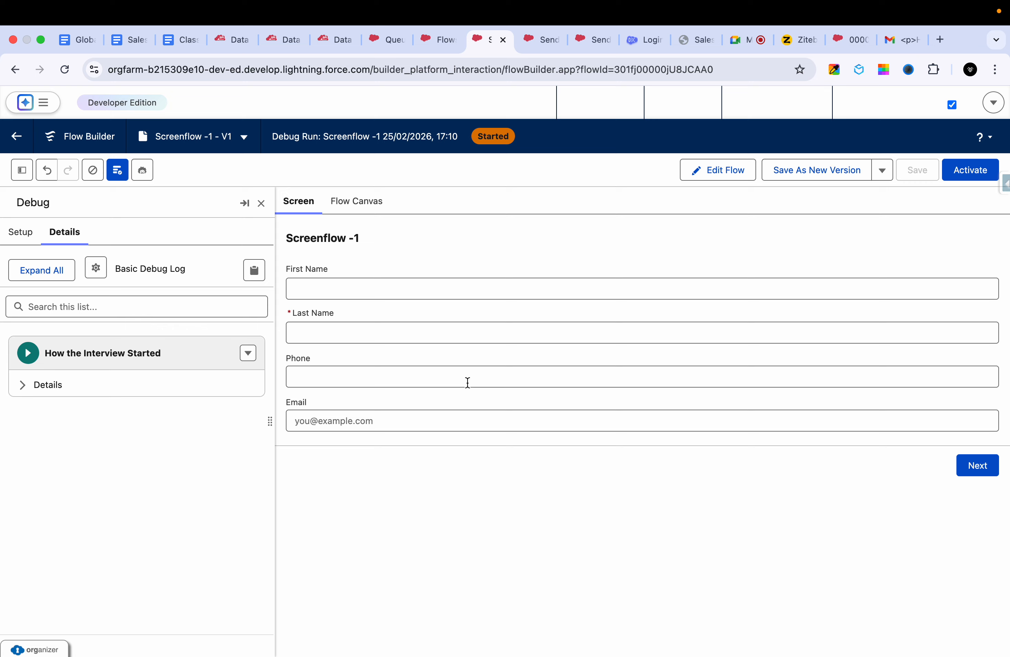
- Fill in the contact's first name, last name and phone number on the debug form
click(349, 291)
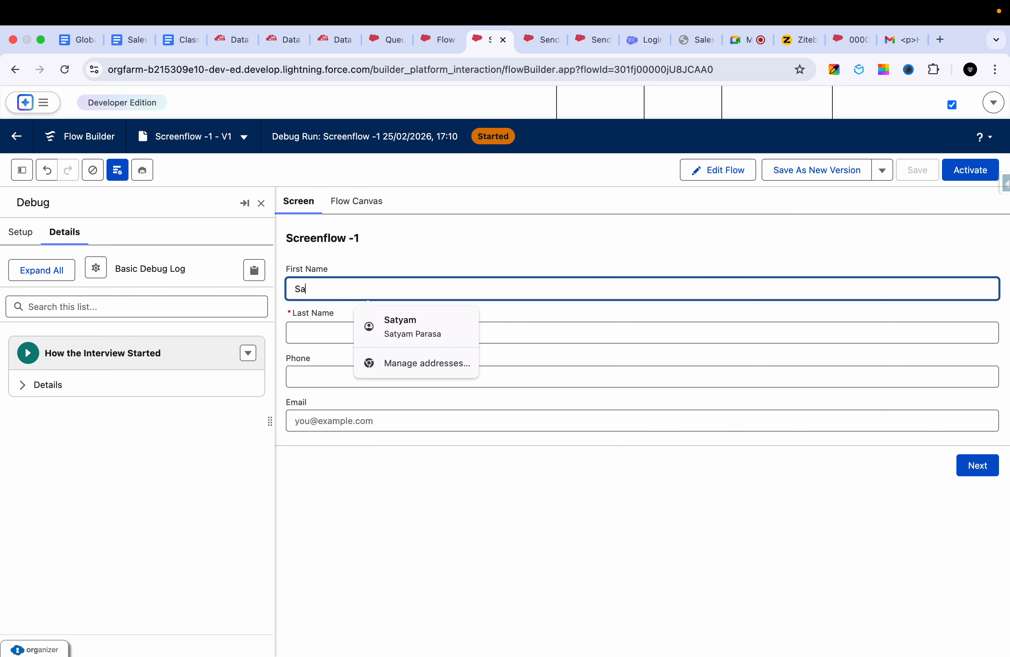
click(334, 339)
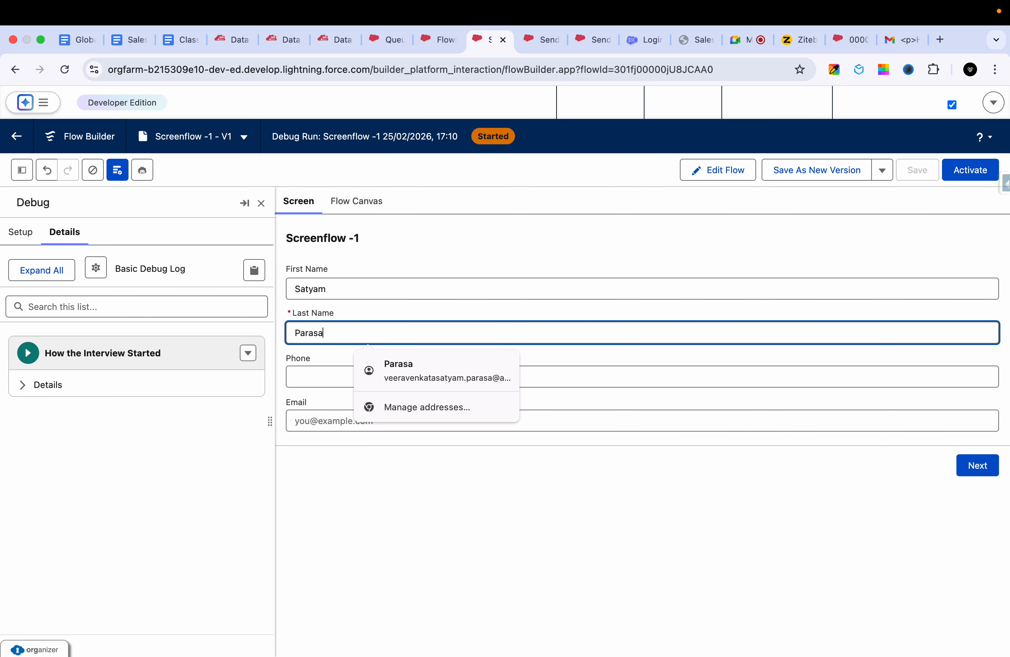
click(308, 375)
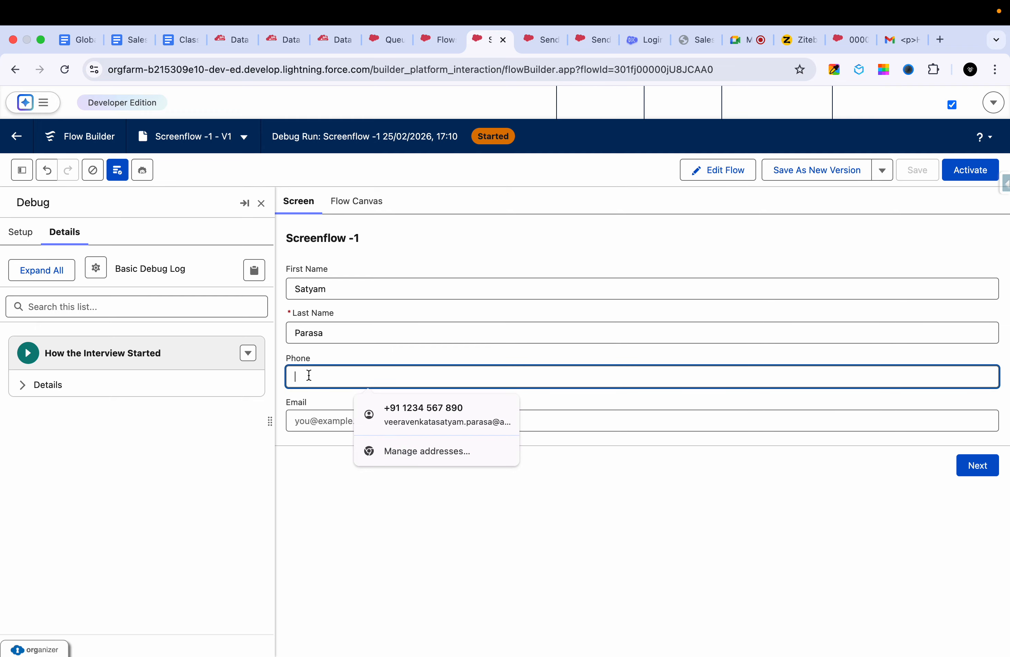
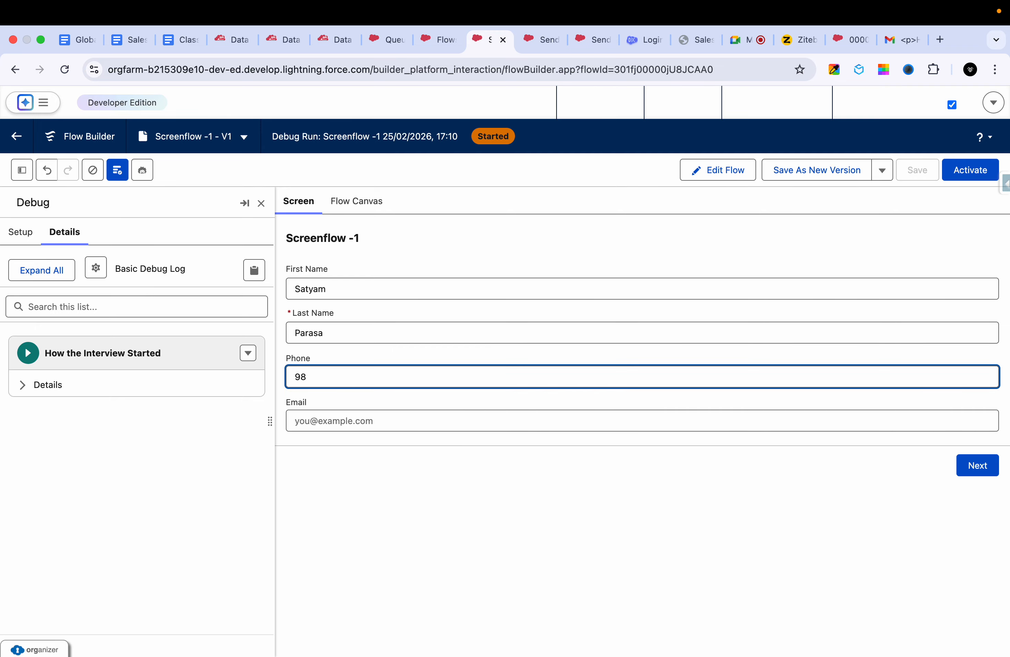
- Fill in the contact's email and advance the debug run to the success screen
click(292, 420)
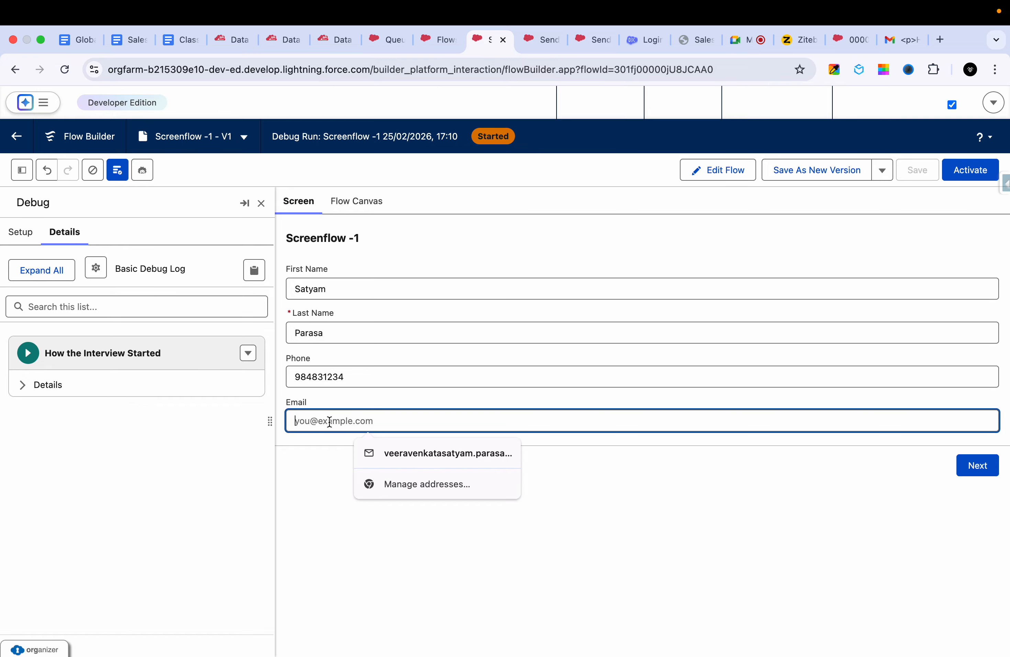
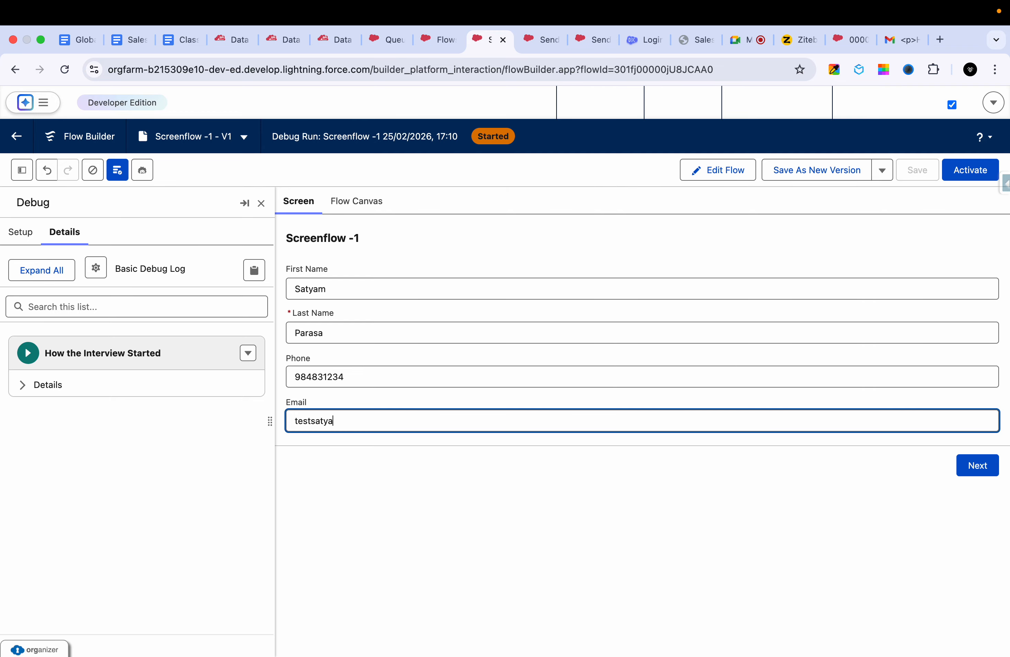
click(980, 465)
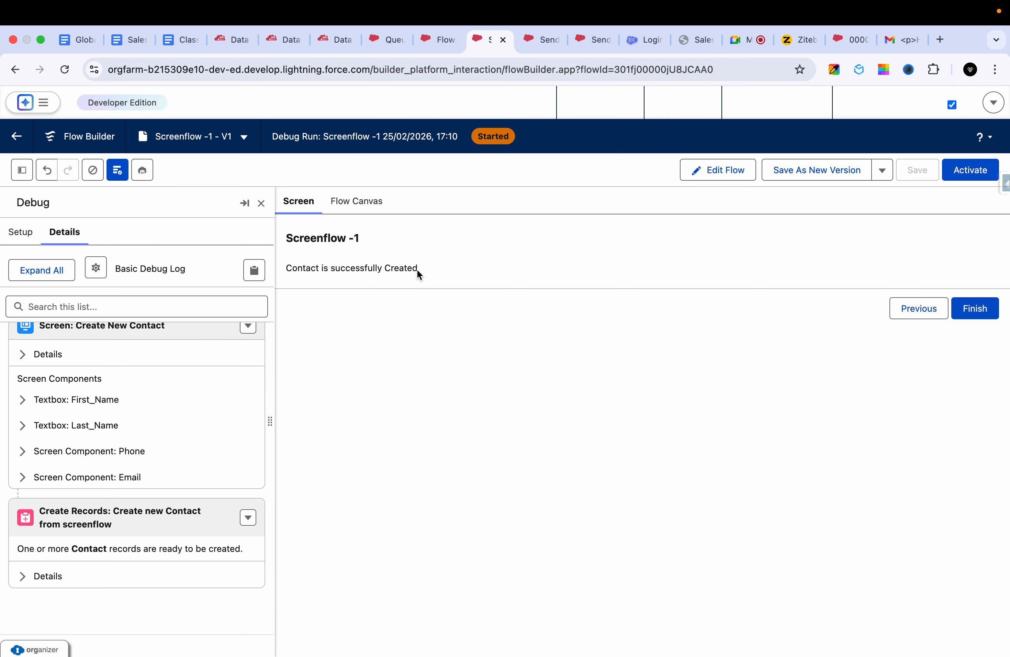
- Expand the Create Records details in the debug log and select the created contact's record ID for copying
click(48, 576)
scroll(72, 553, down, 4)
double_click(61, 576)
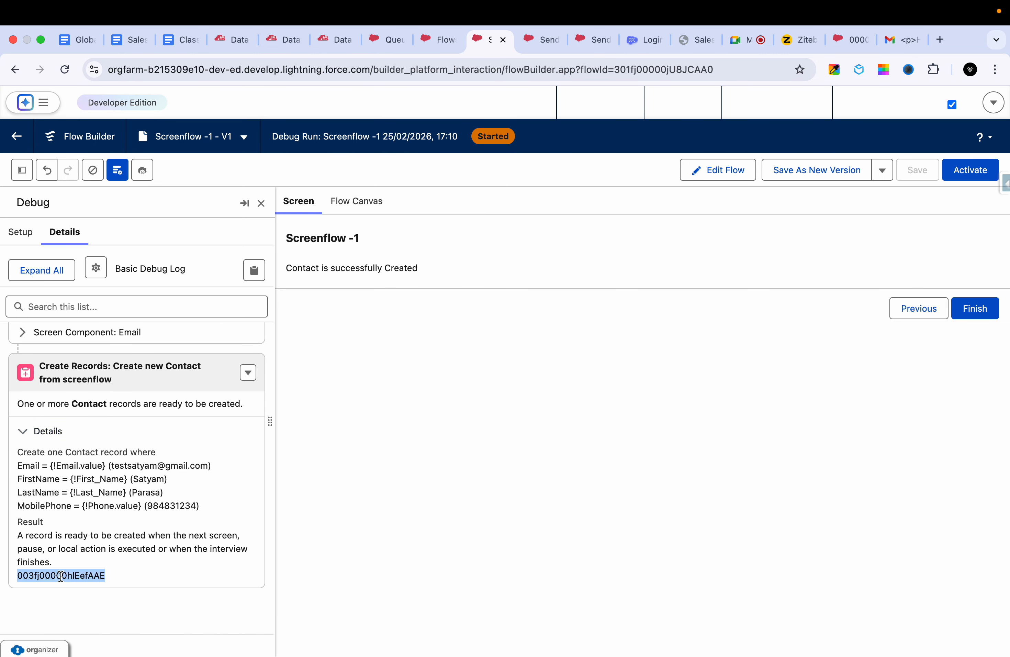
- Open the created contact's record page by appending the copied record ID to the org's base URL, and check the record
click(340, 41)
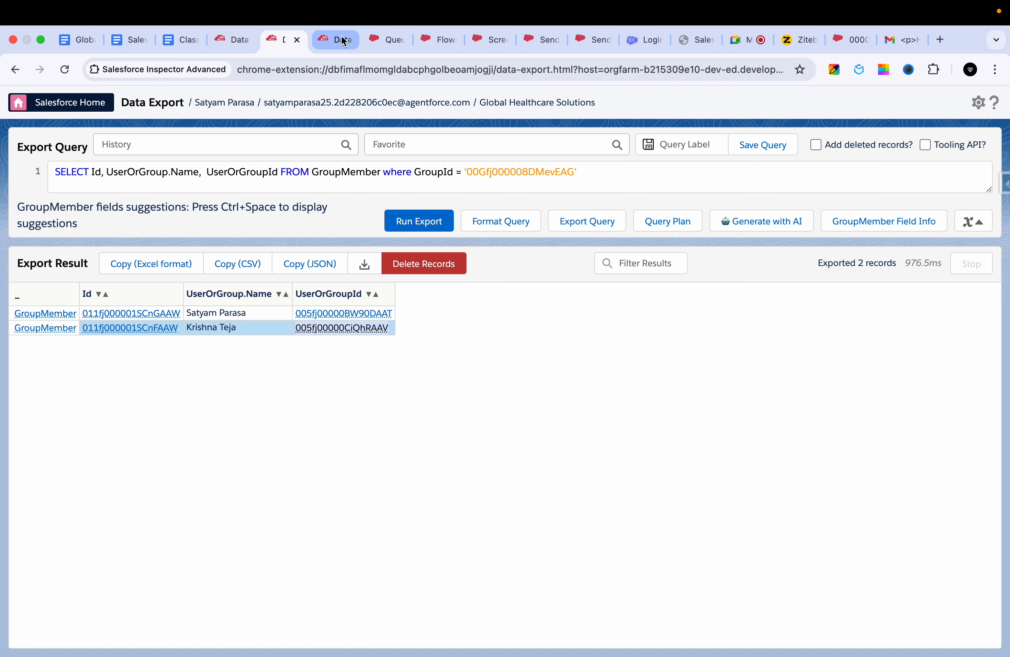
click(383, 23)
click(318, 28)
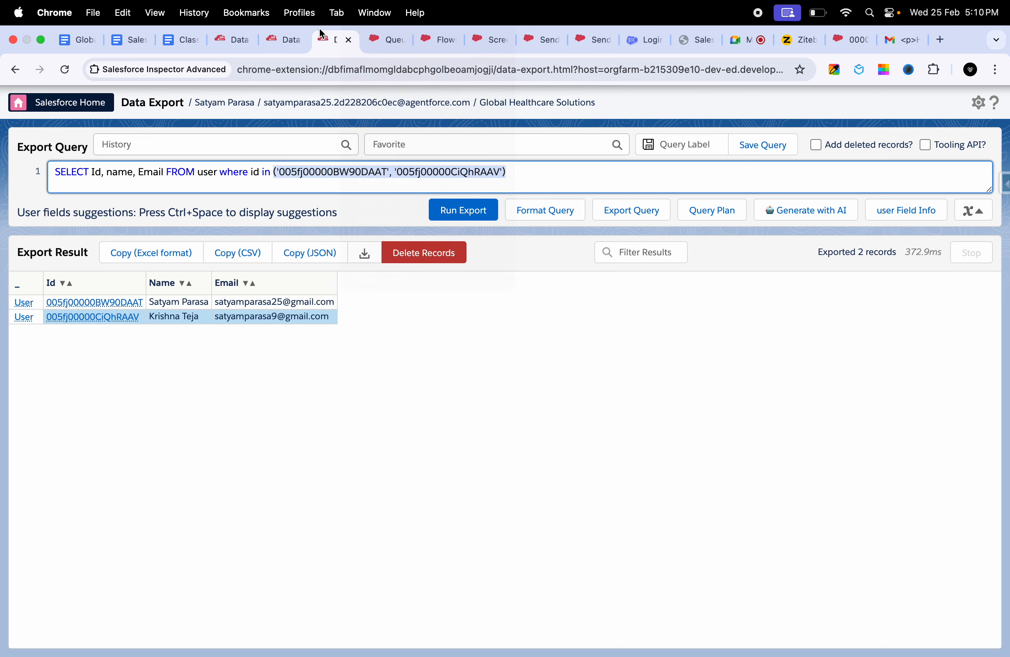
click(383, 41)
click(434, 40)
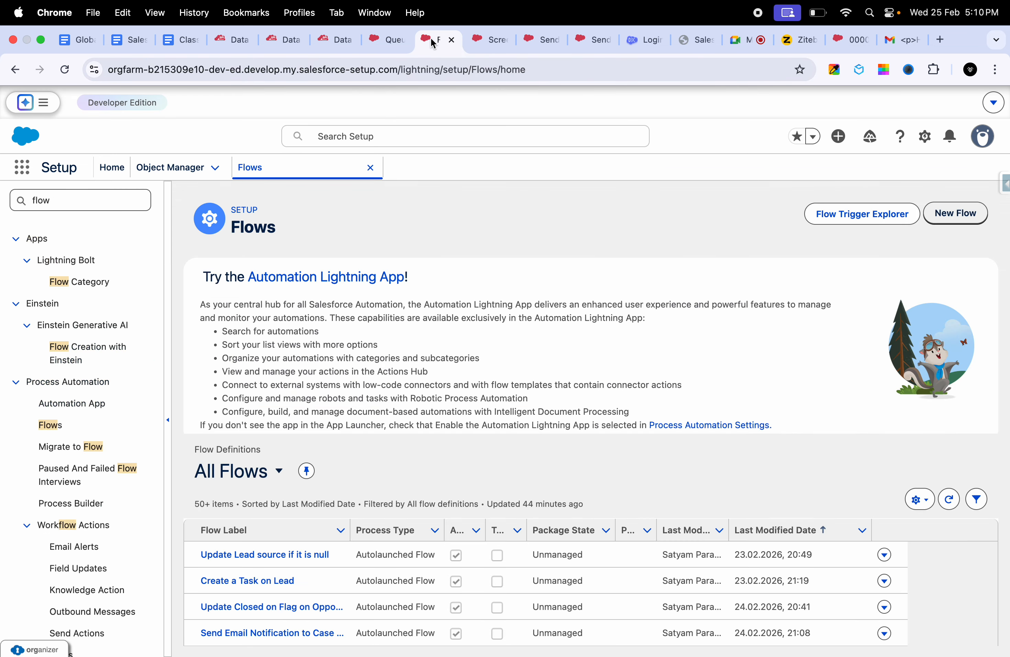
click(403, 72)
drag(405, 76, 580, 83)
key(BackSpace)
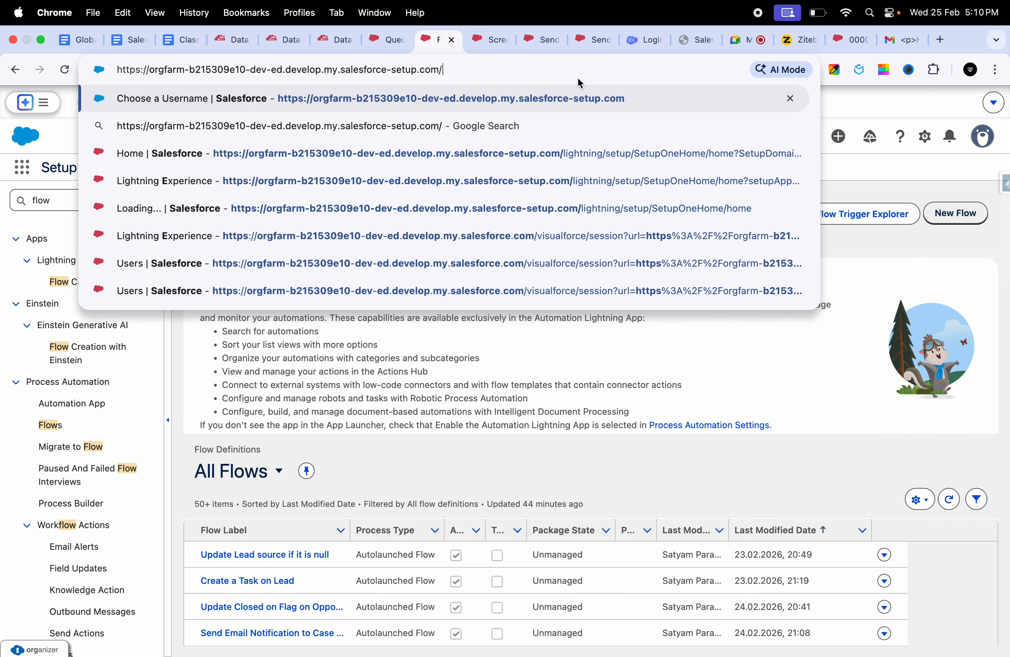
text(003fj00000hlEefAAE)
key(Return)
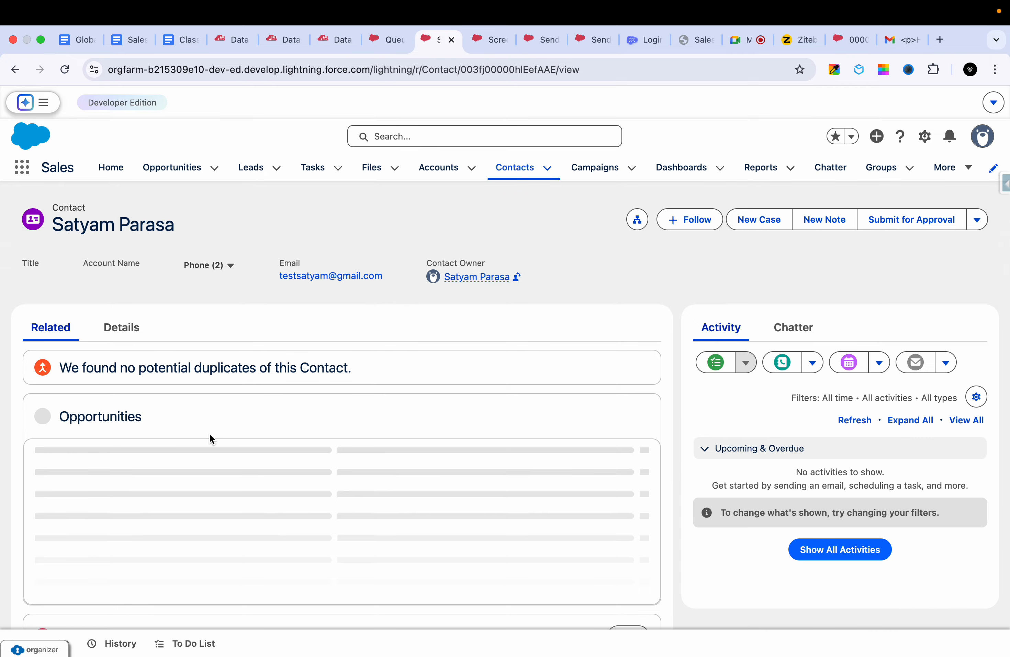
scroll(204, 470, down, 4)
scroll(205, 470, up, 5)
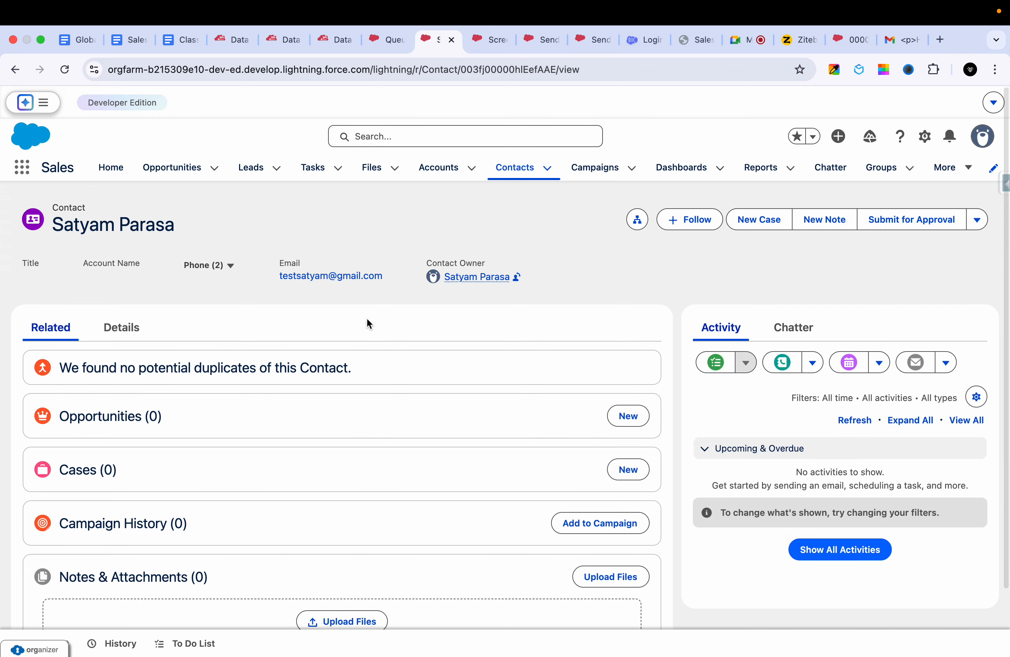
- Return to Screenflow -1 in Flow Builder and activate the flow
click(487, 40)
click(530, 43)
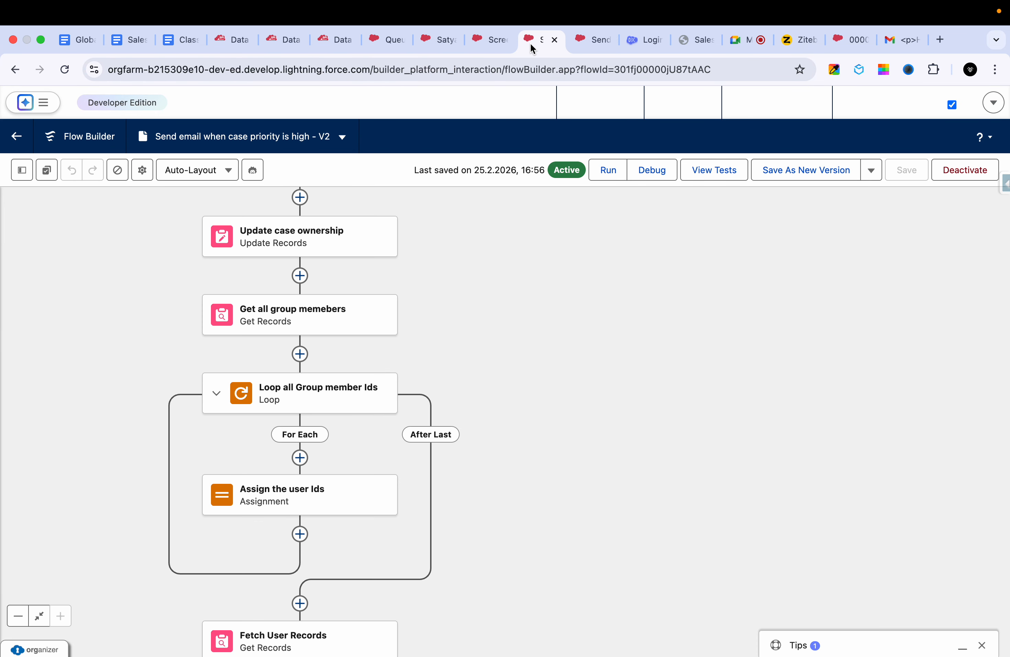
click(479, 39)
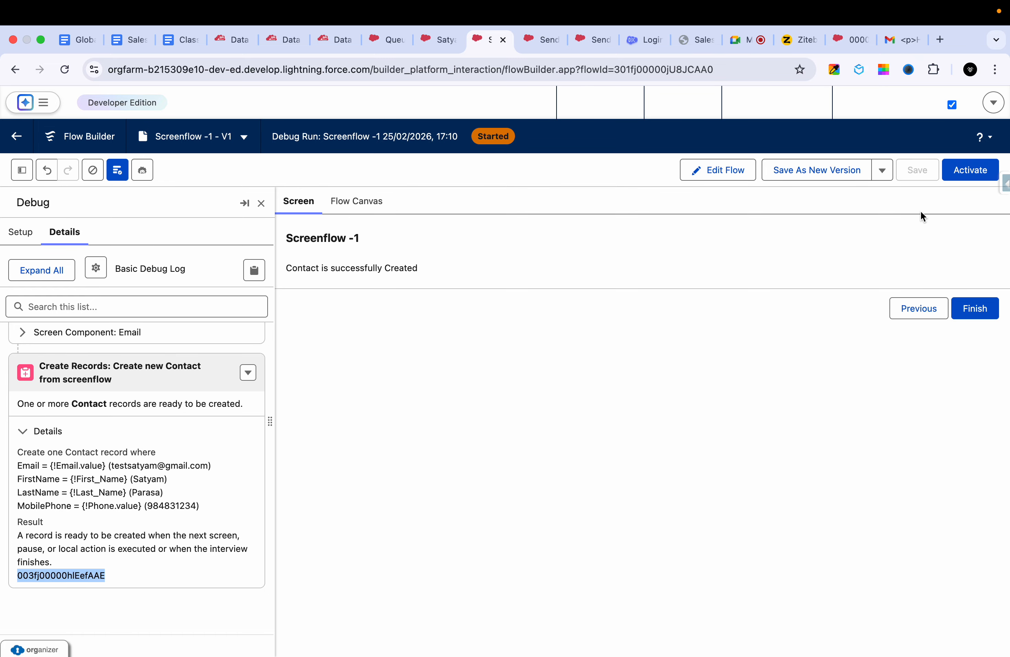
click(961, 175)
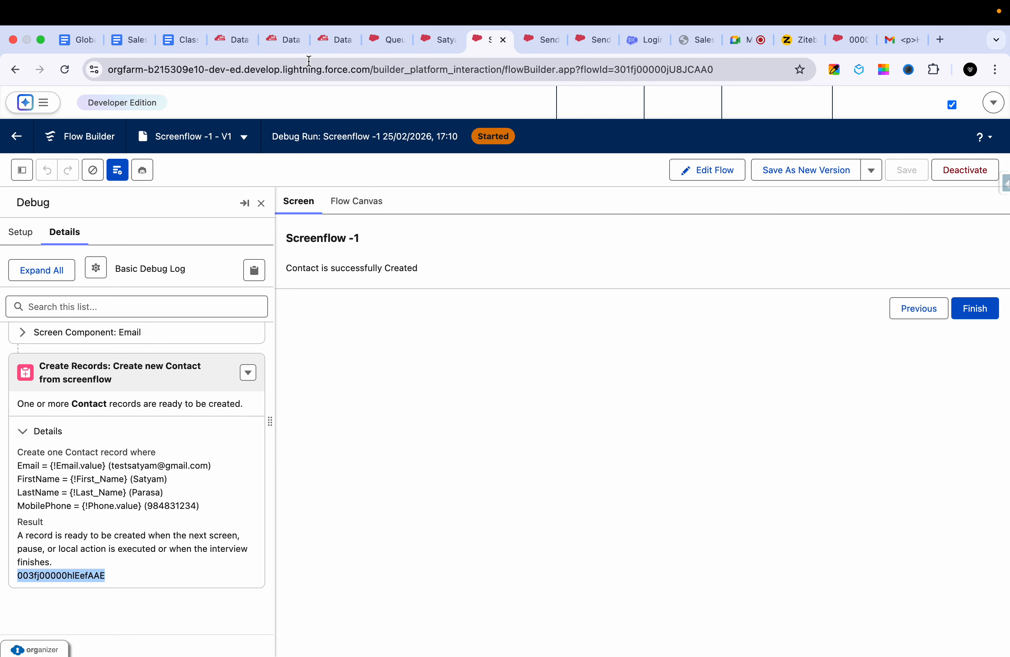
click(253, 266)
- Switch to the Class Notes Daily document and examine the Day-18 screen flow notes, including the options under Where to Deploy a Screen Flow
click(122, 40)
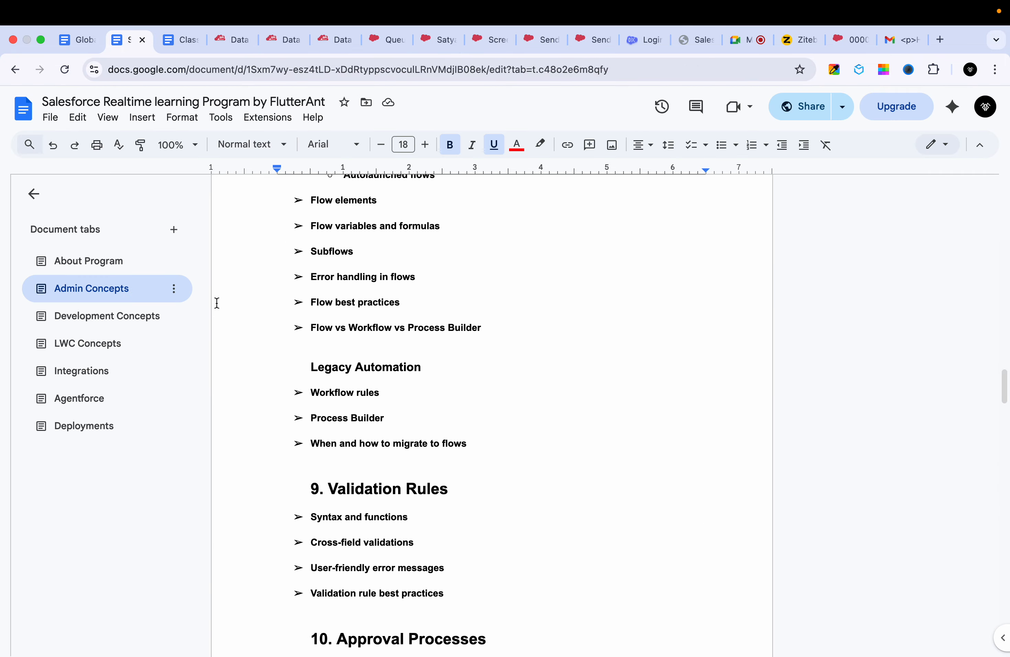
click(171, 39)
scroll(225, 427, down, 20)
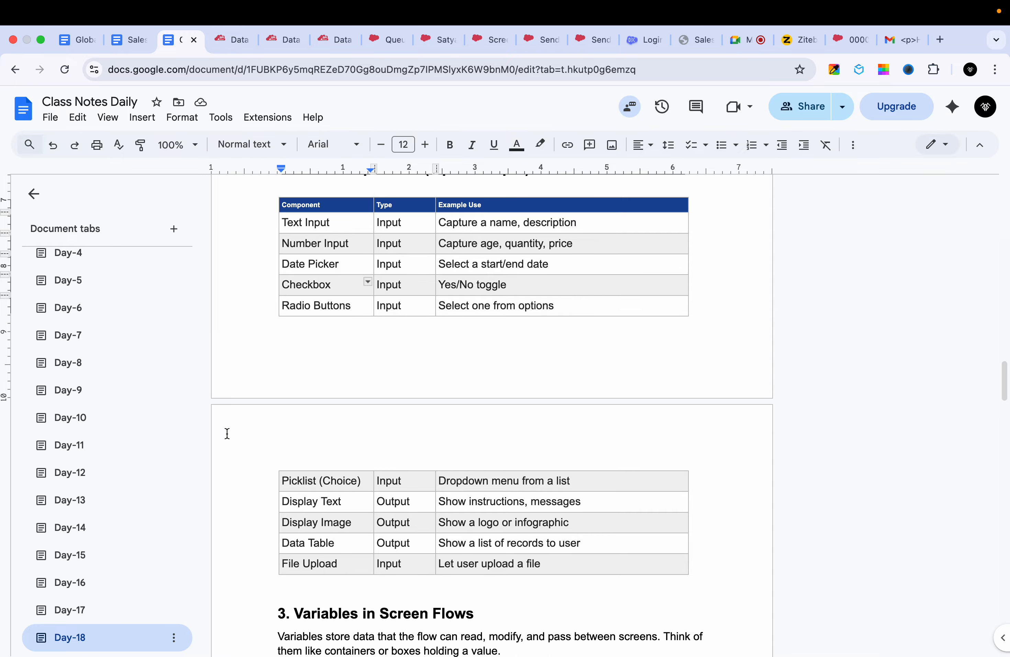
scroll(227, 433, down, 5)
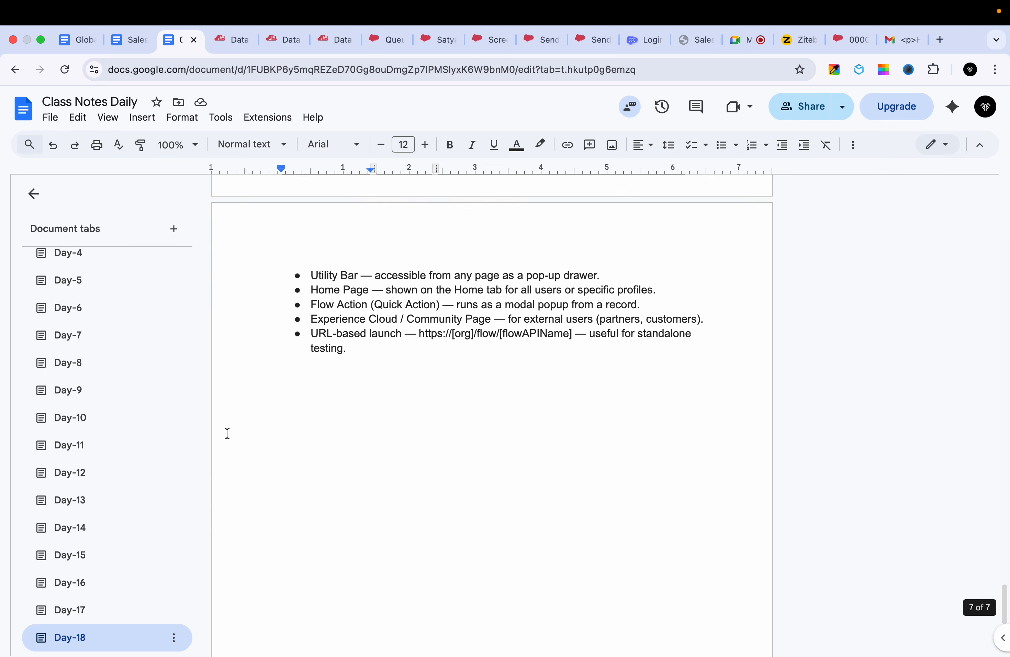
scroll(227, 433, up, 7)
scroll(336, 357, up, 9)
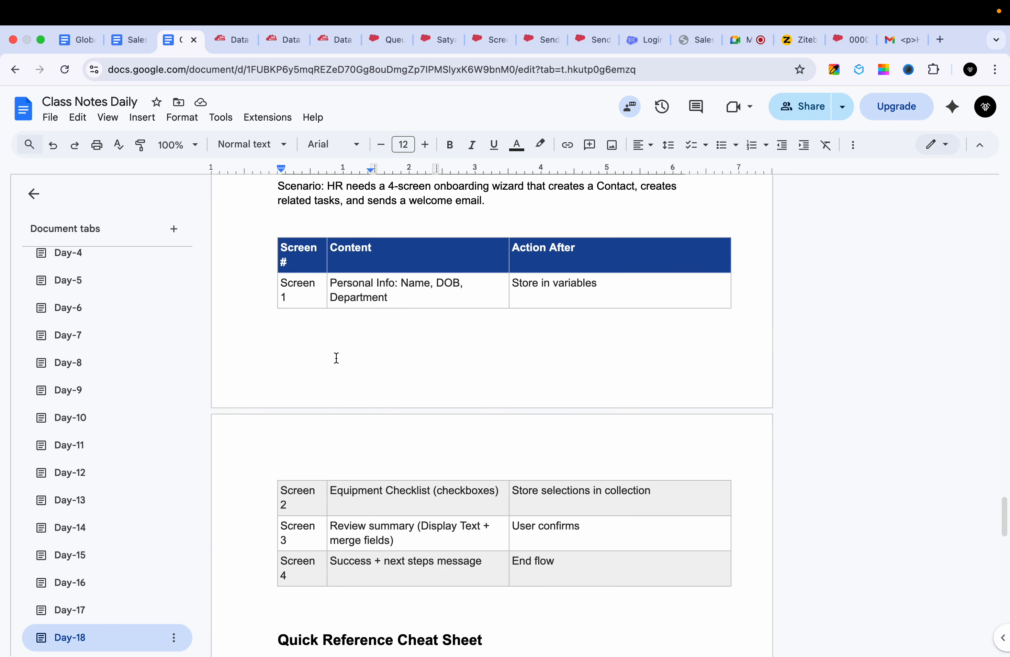
scroll(395, 297, up, 20)
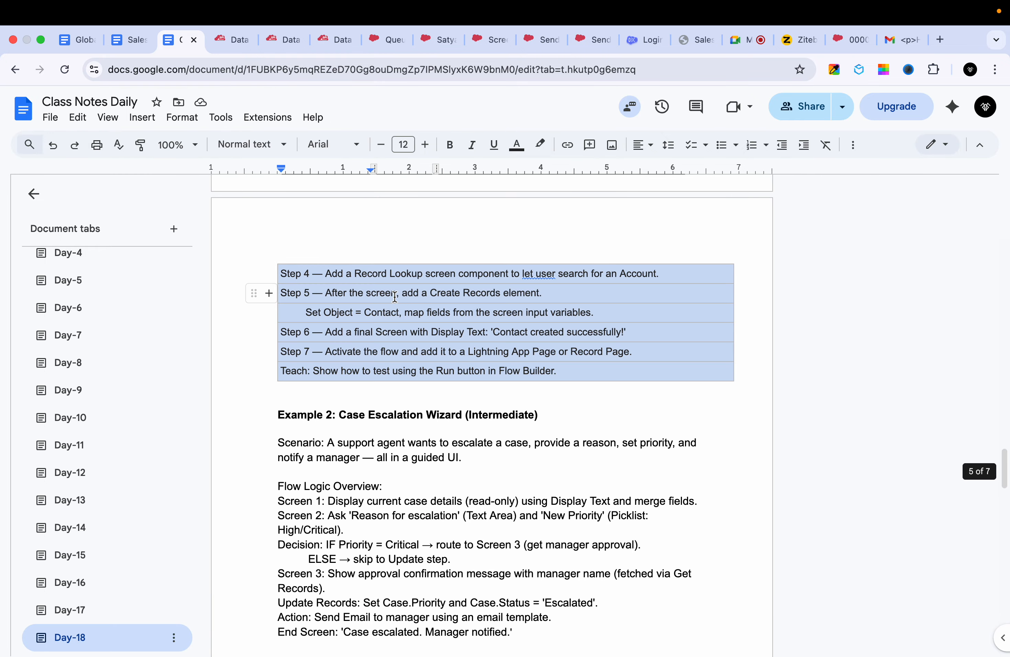
scroll(395, 296, down, 7)
scroll(395, 296, up, 20)
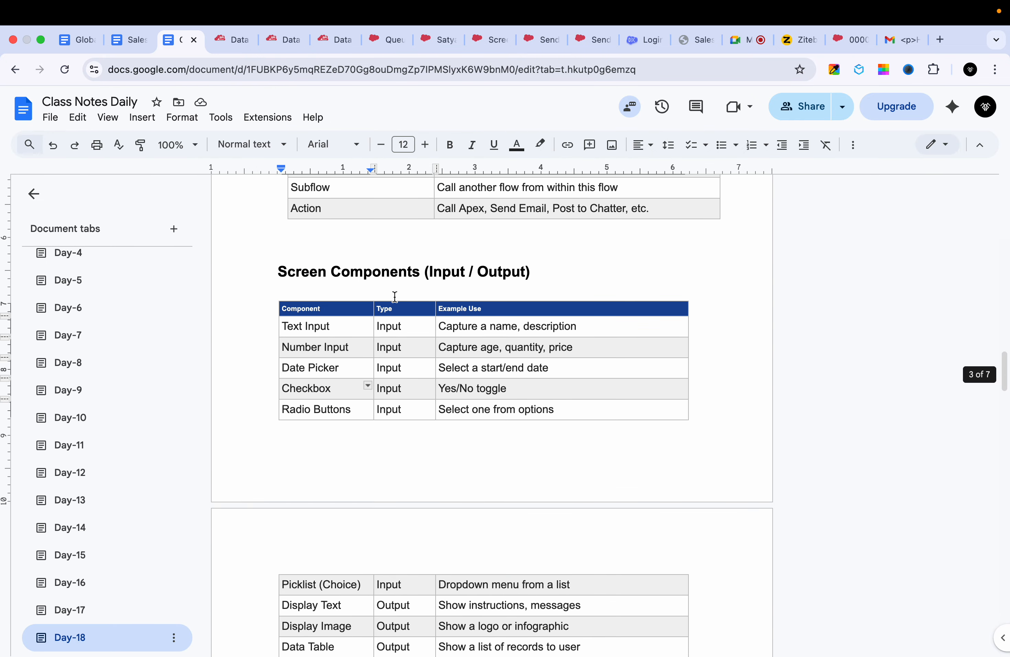
scroll(395, 297, down, 20)
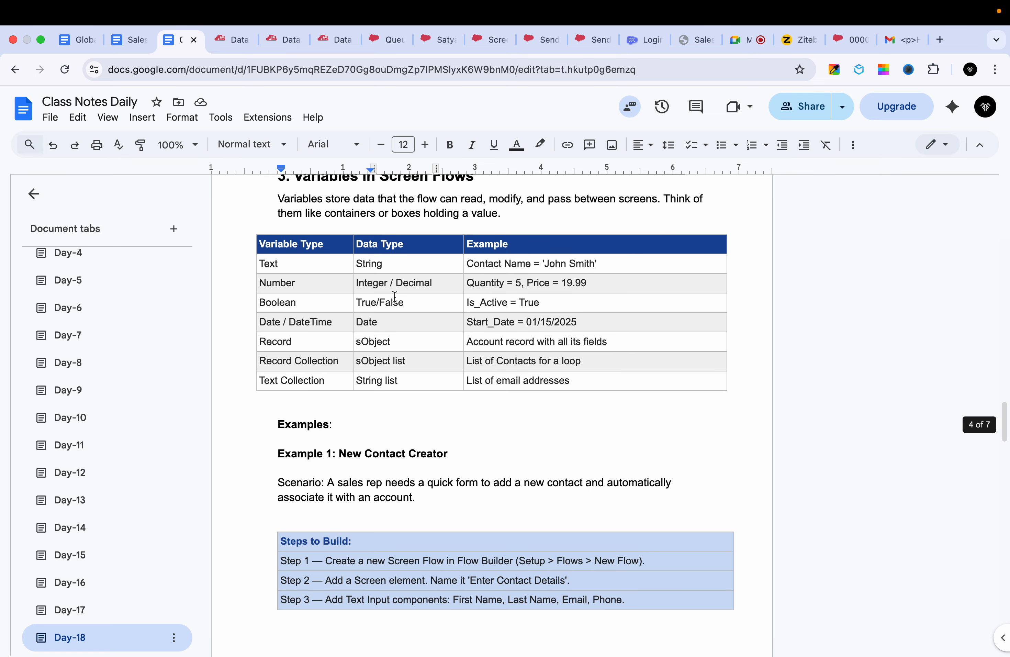
scroll(395, 297, down, 20)
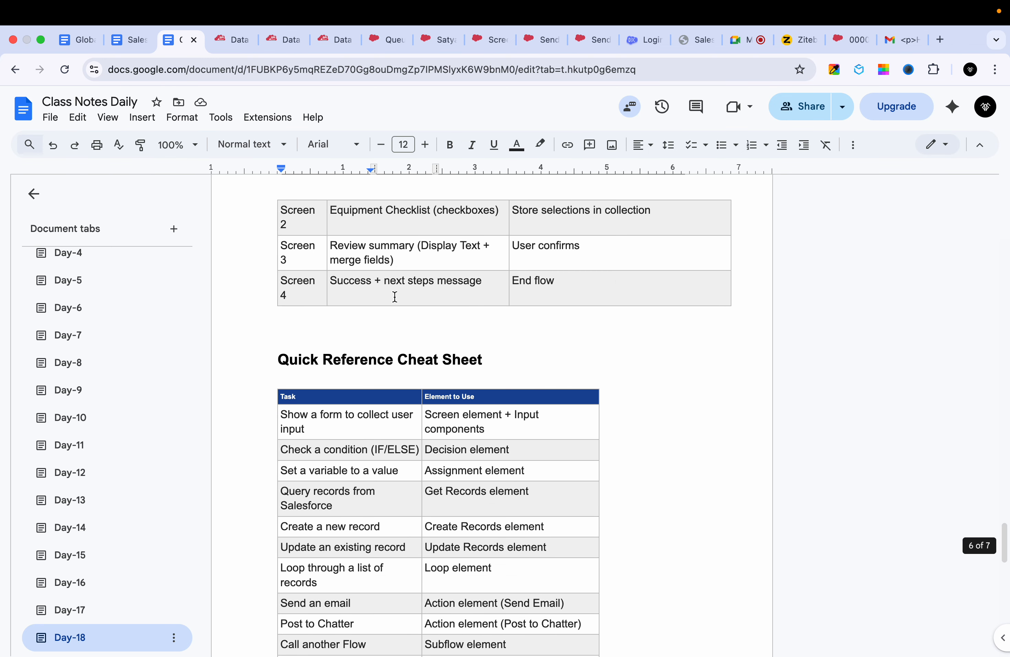
scroll(396, 297, up, 6)
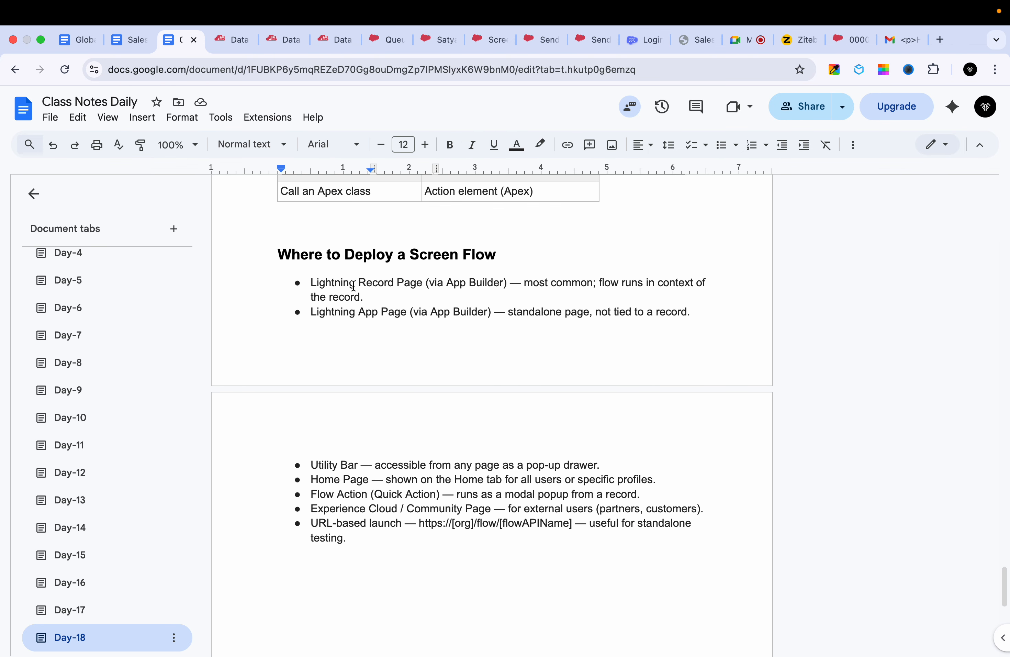
triple_click(340, 285)
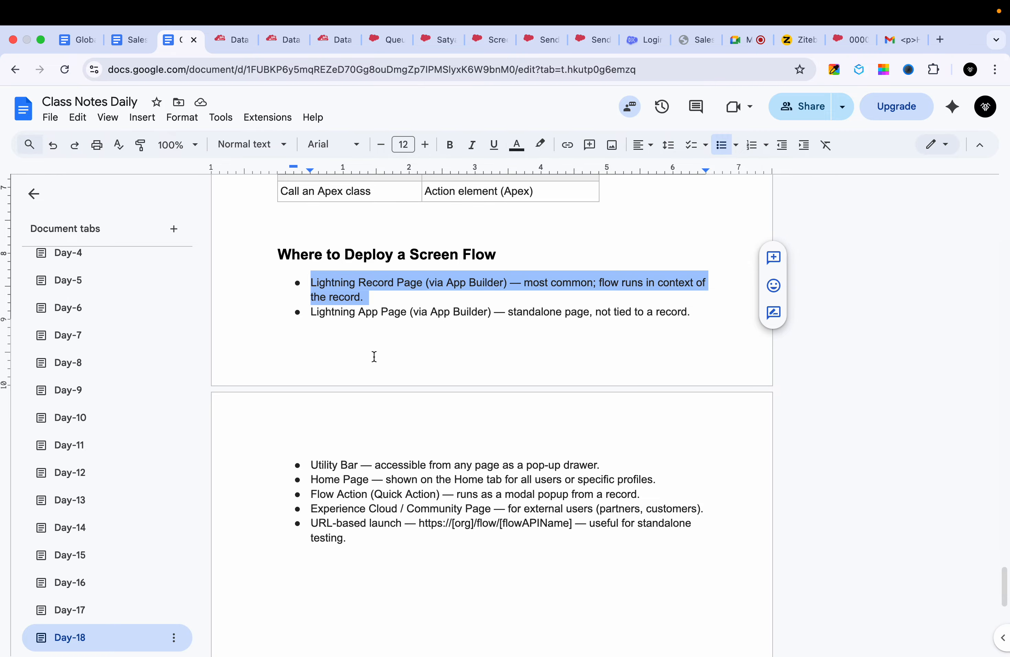
scroll(366, 425, down, 3)
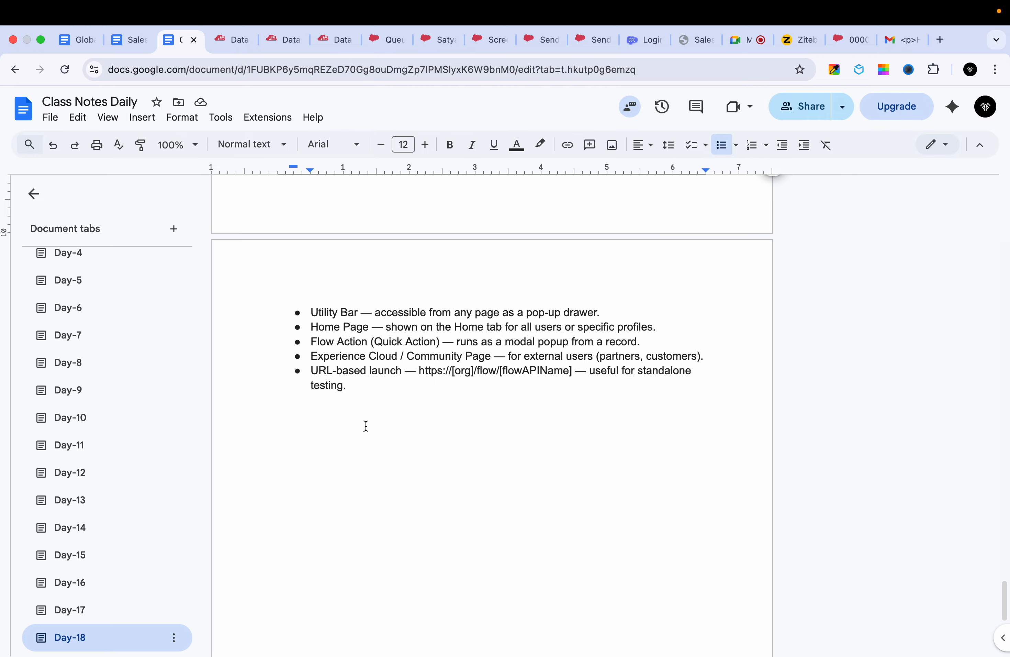
- Switch to Salesforce and open the Sales app's Seller Home page for editing in Lightning App Builder
click(383, 48)
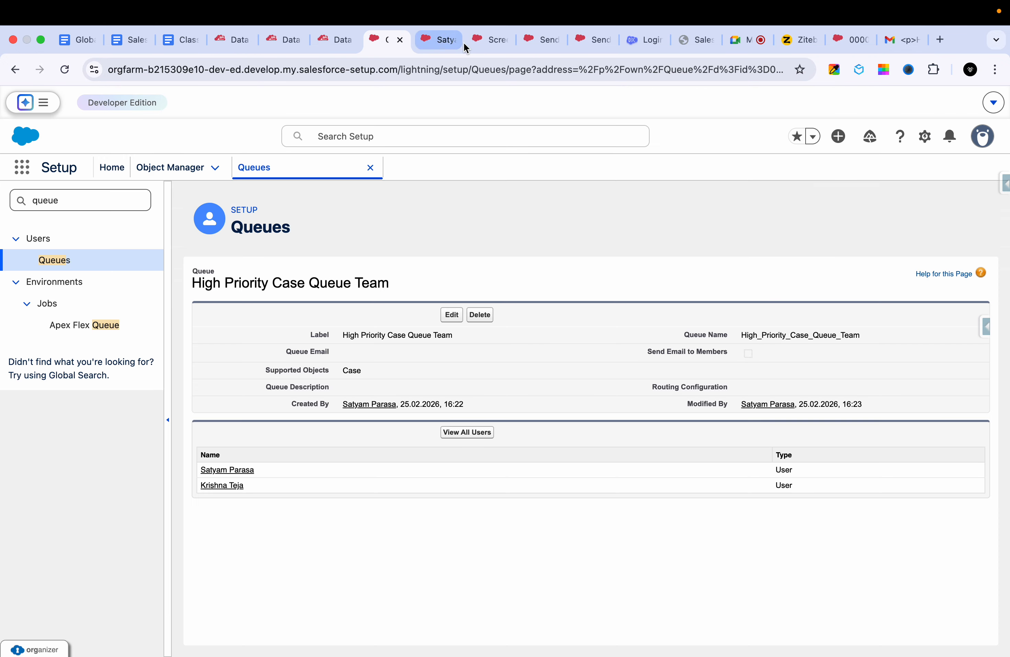
click(434, 45)
click(111, 168)
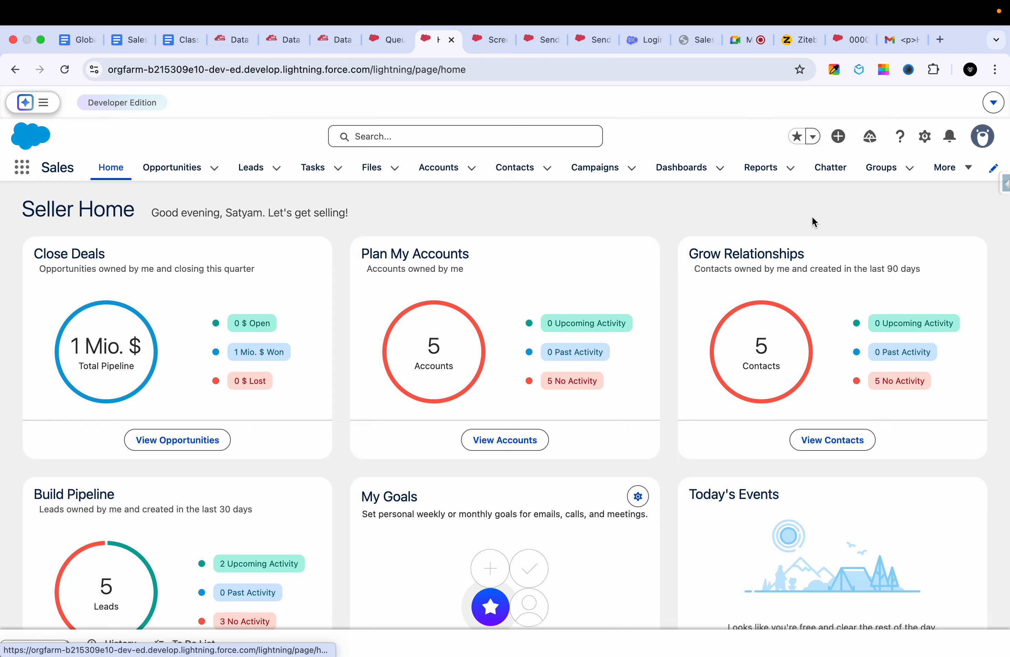
click(925, 136)
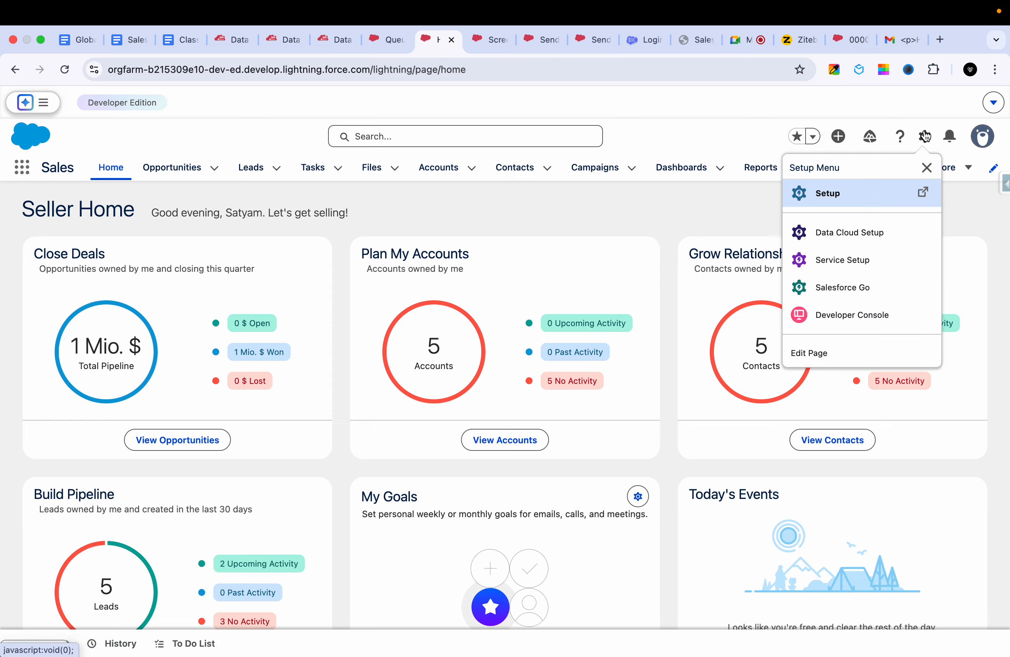
click(825, 348)
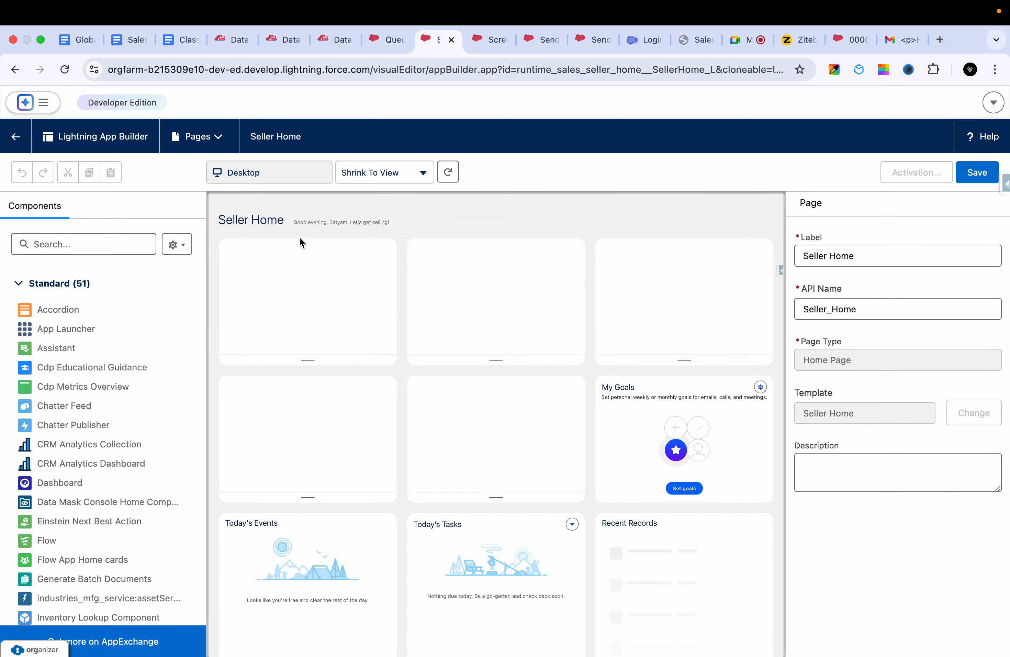
- Try to add the Flow component to the Seller Home page, and leave the page editor without saving
click(102, 238)
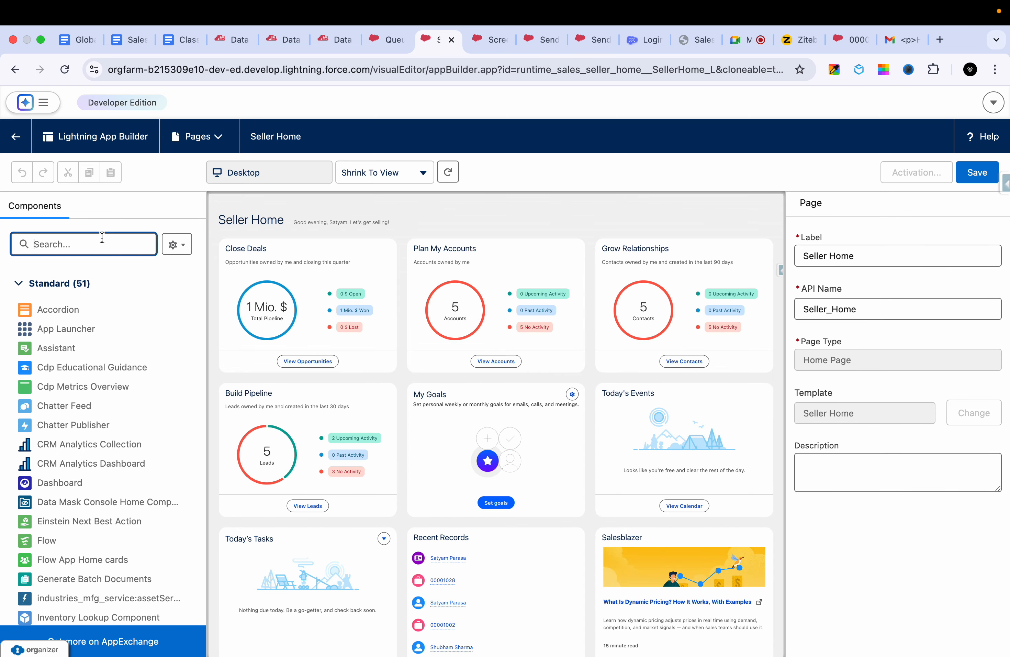
text(flow)
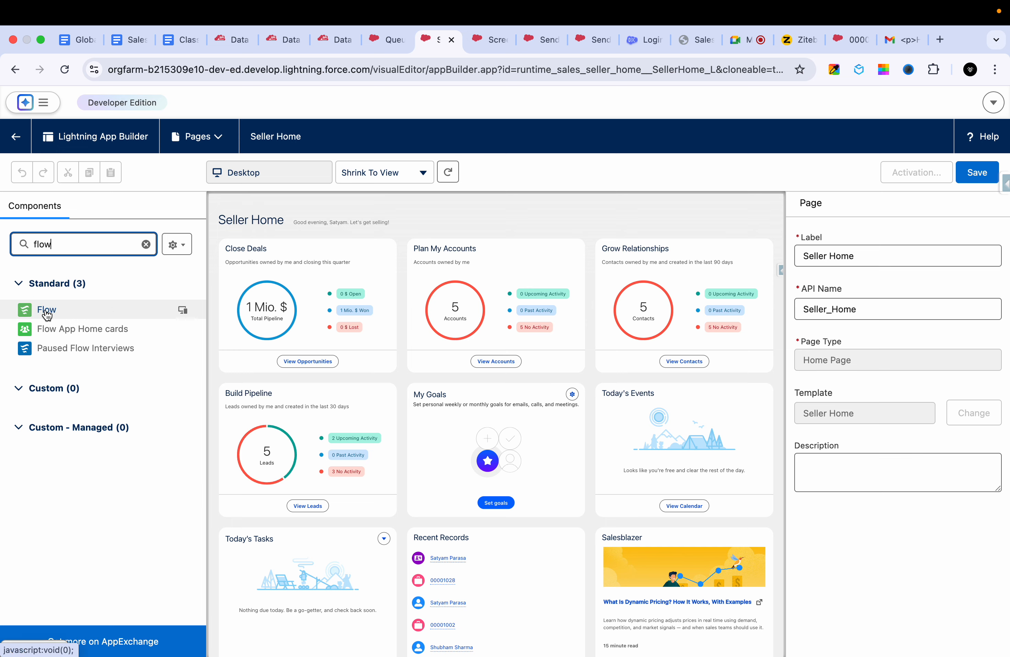
drag(45, 310, 613, 271)
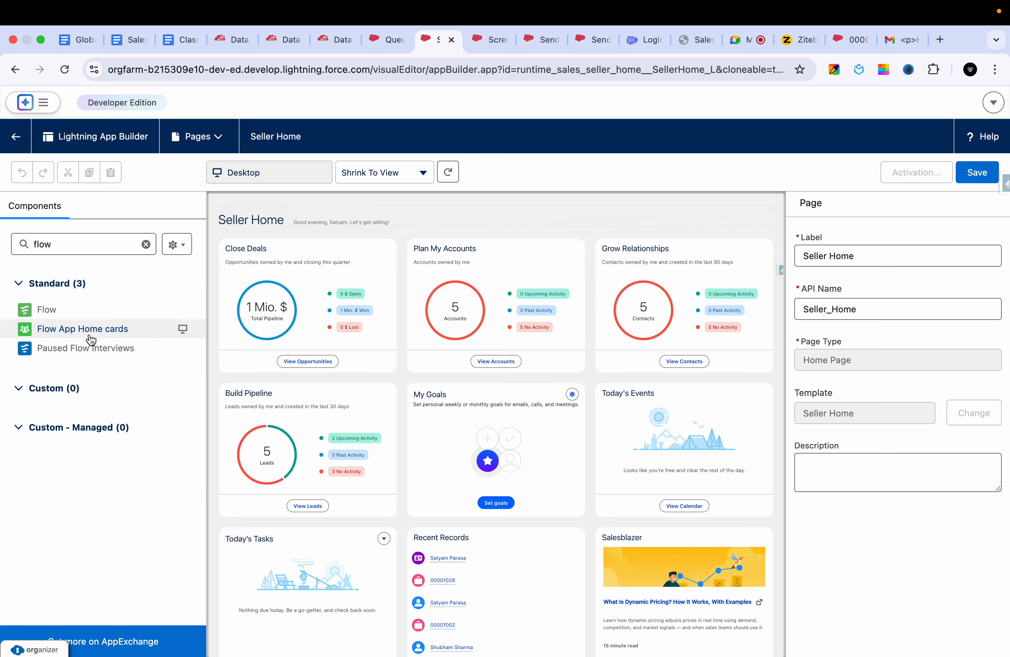
drag(46, 310, 345, 436)
scroll(345, 436, down, 2)
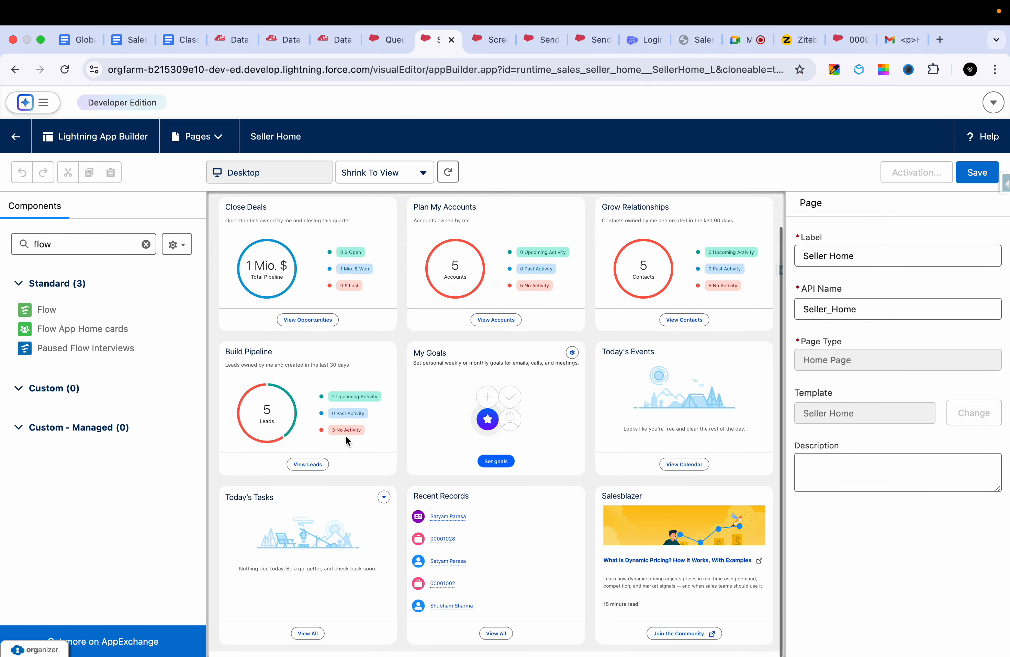
drag(32, 311, 644, 442)
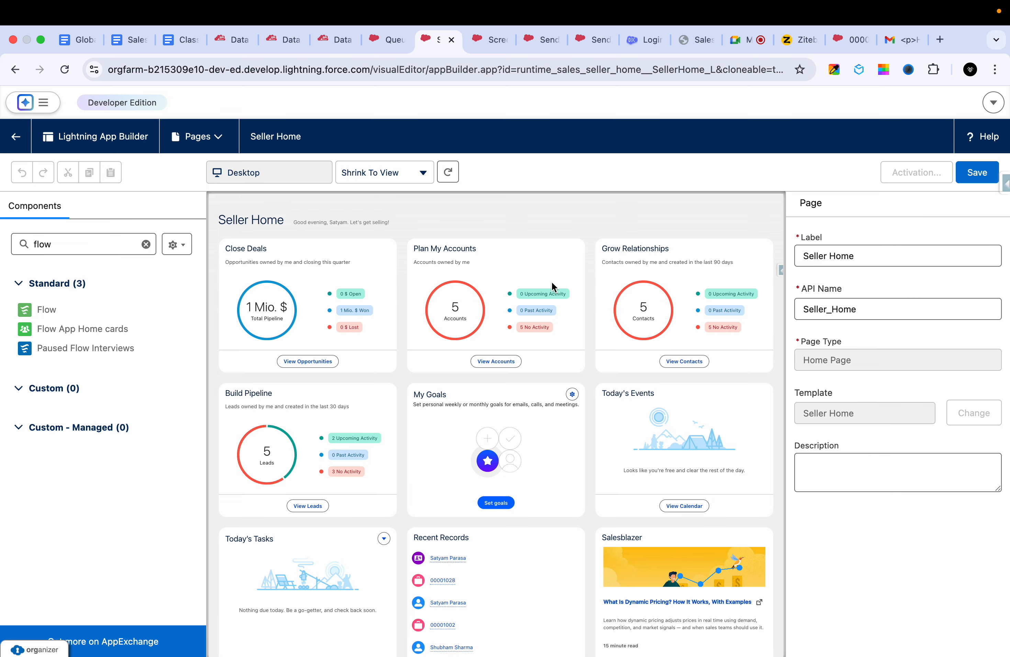
drag(52, 314, 569, 464)
scroll(569, 464, down, 1)
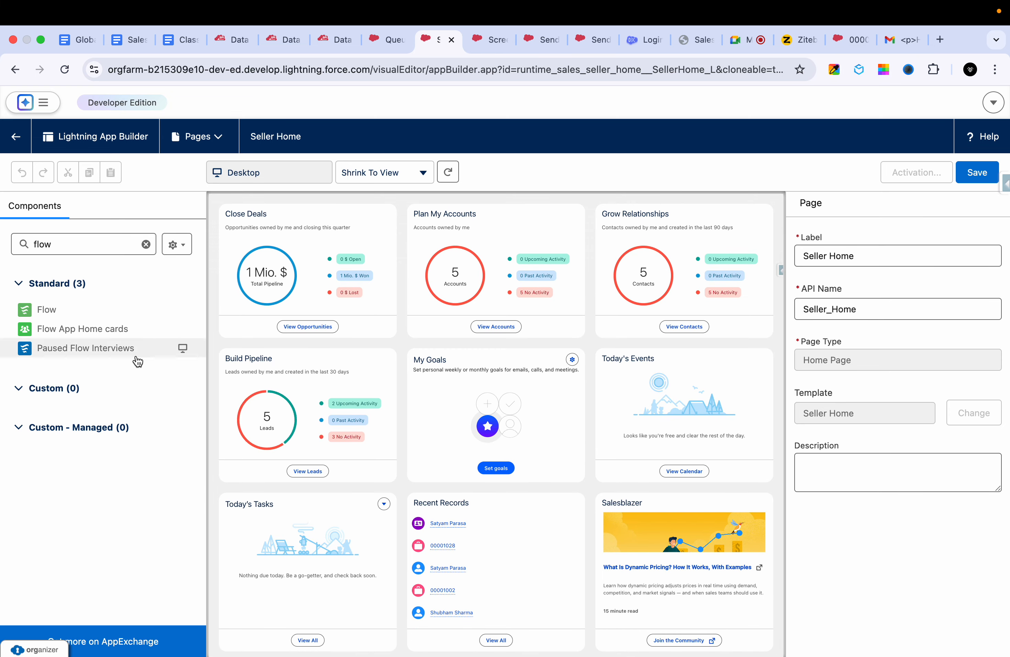
click(17, 71)
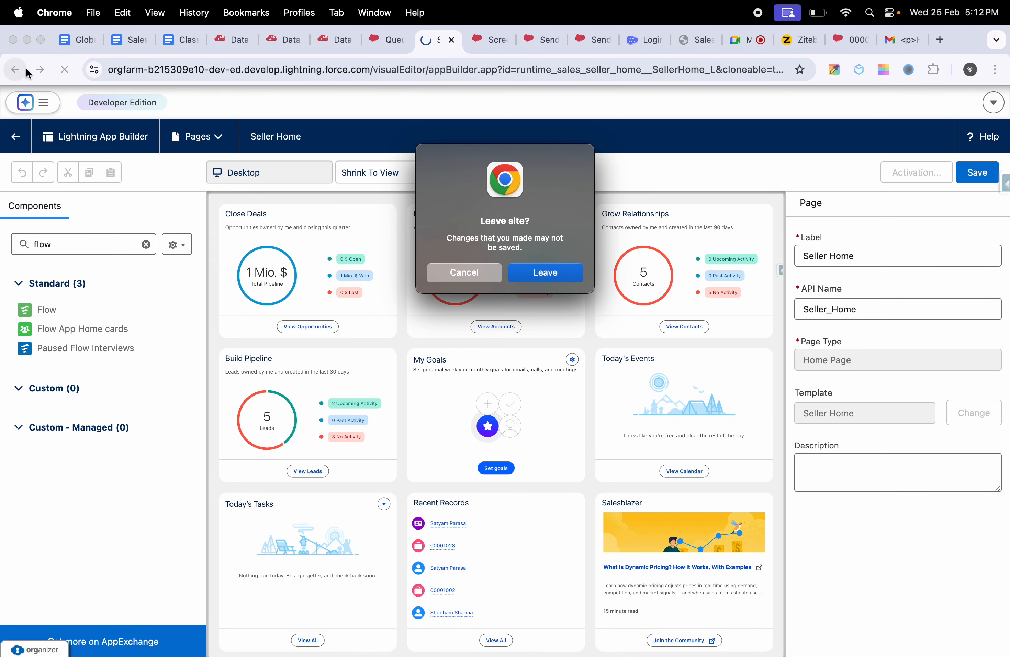
click(546, 278)
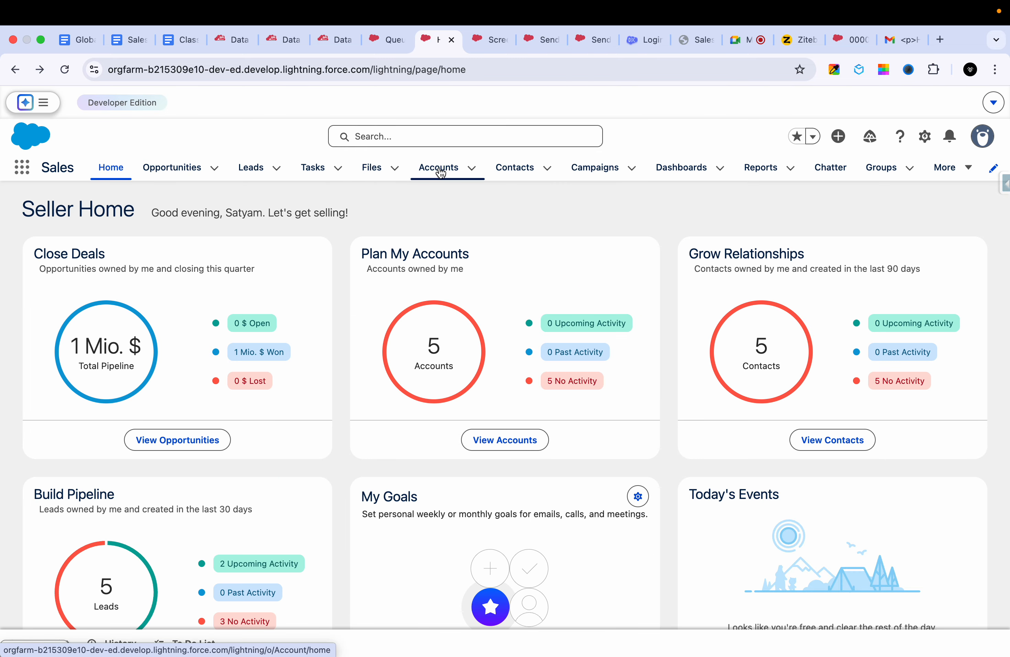
- Open the Test Account SP account record and start editing its record page in Lightning App Builder
click(441, 172)
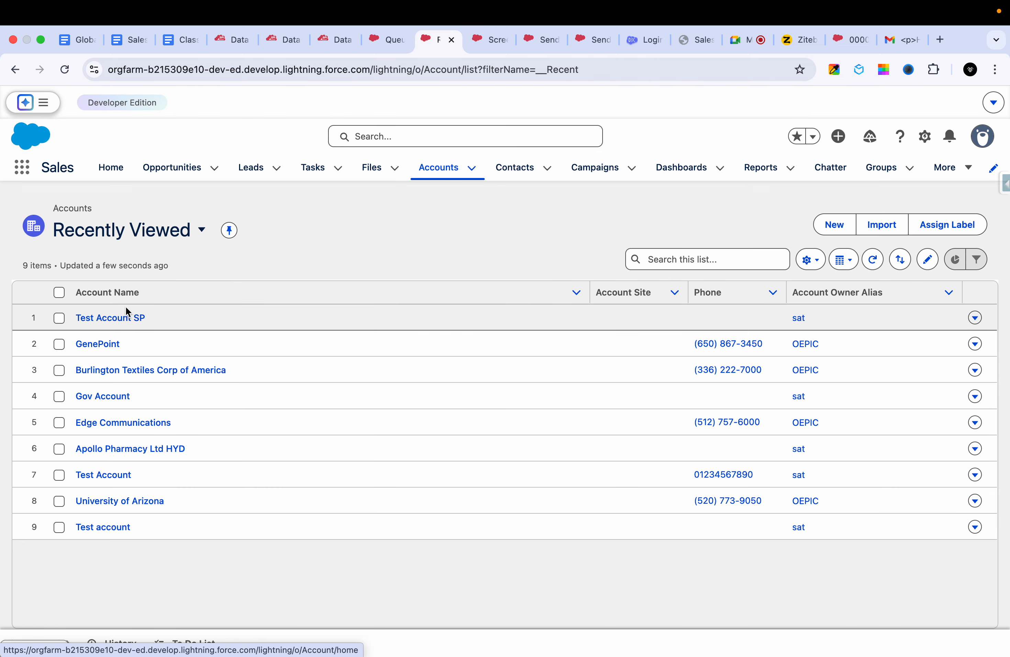
click(120, 324)
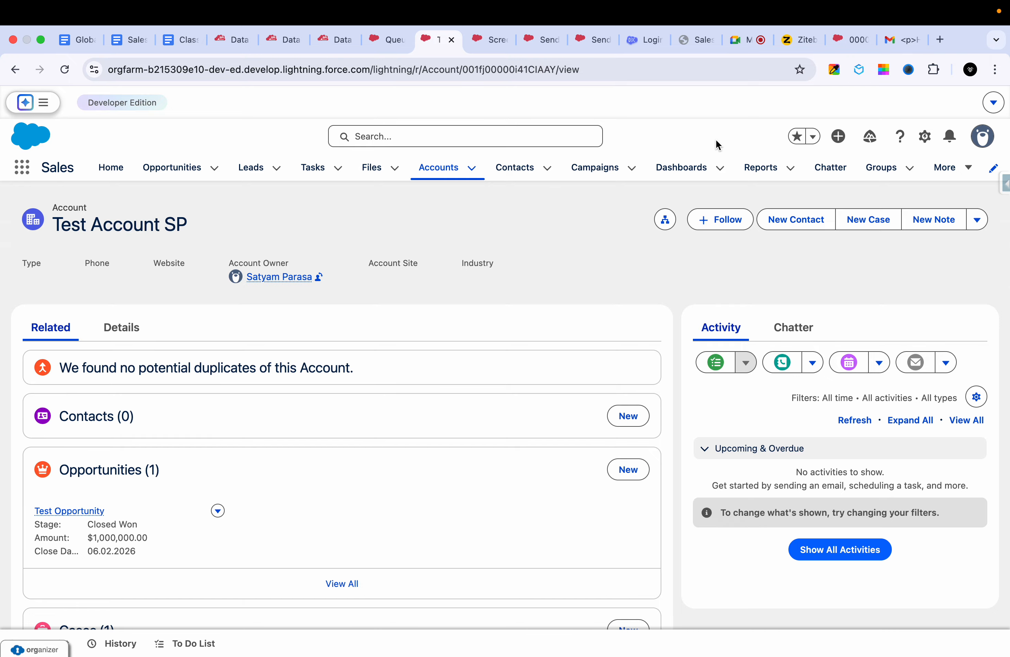
click(925, 138)
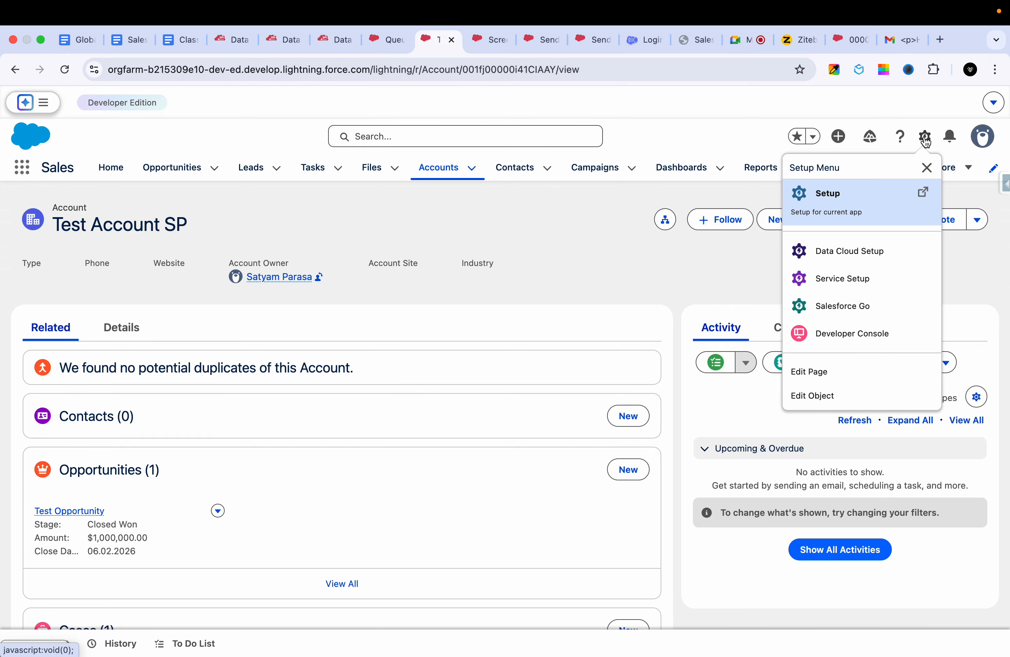
click(816, 374)
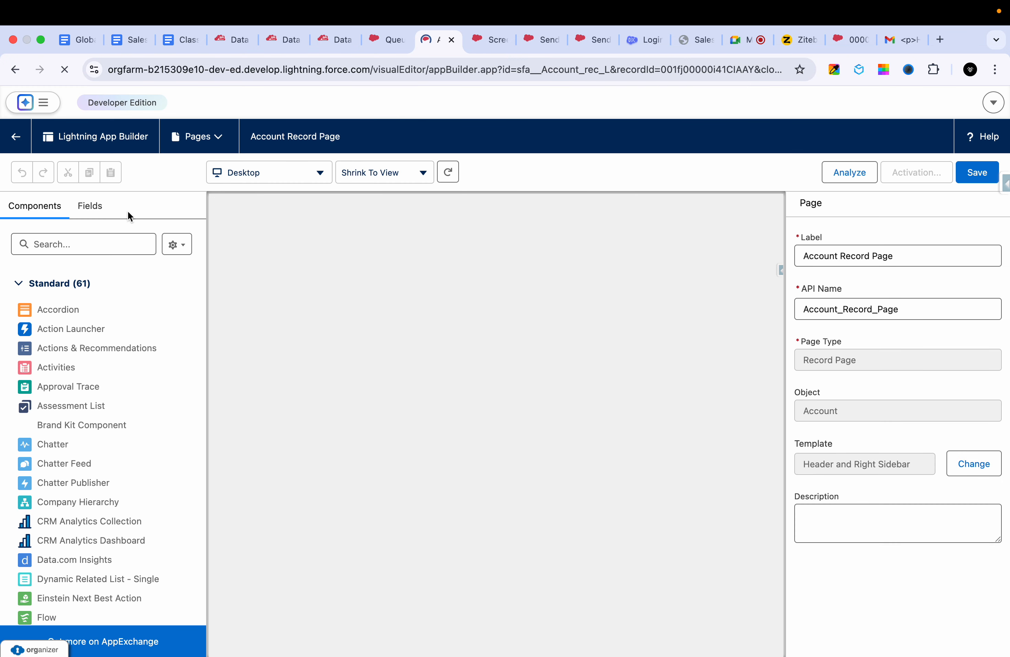
- Find the Flow component and place it above the Activity and Chatter tabs on the Account Record Page
click(82, 244)
text(flow)
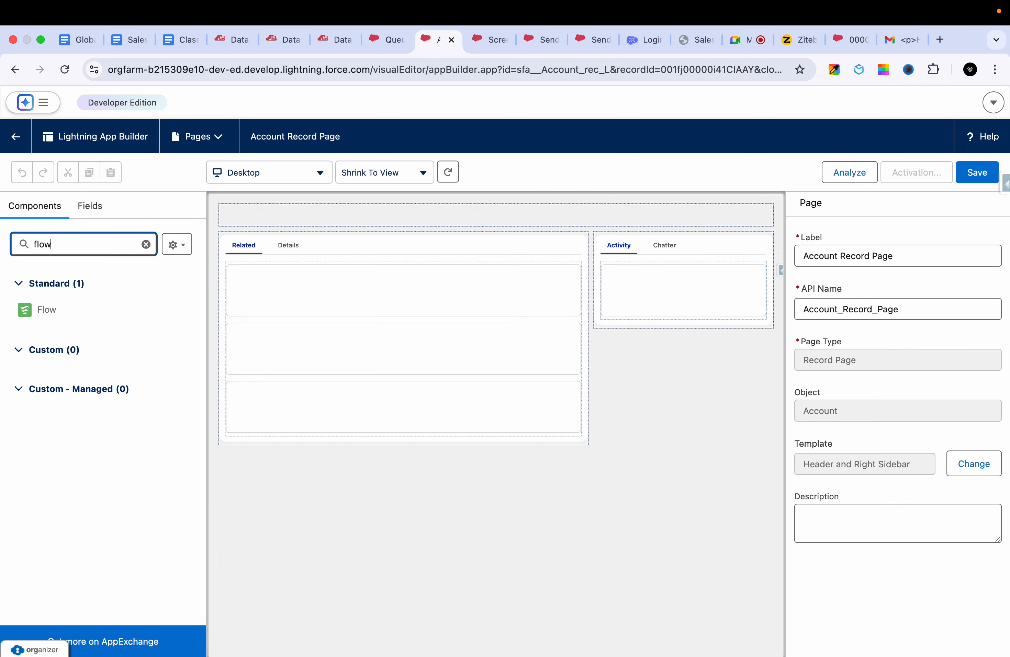
drag(42, 311, 630, 281)
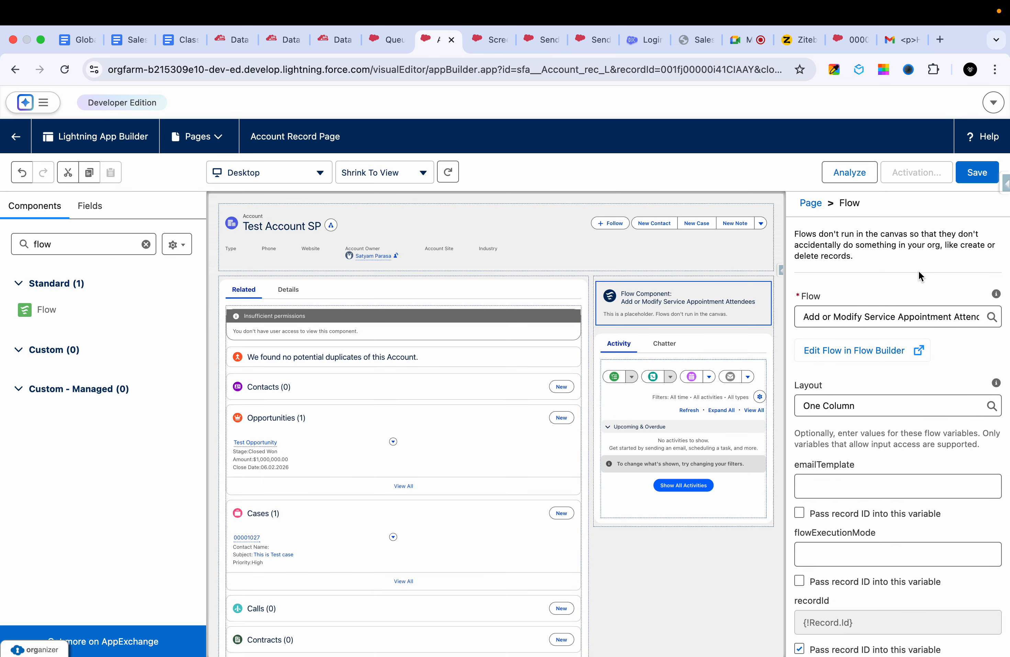
- Set the Flow component to run Screenflow -1 and save the Account Record Page
click(883, 321)
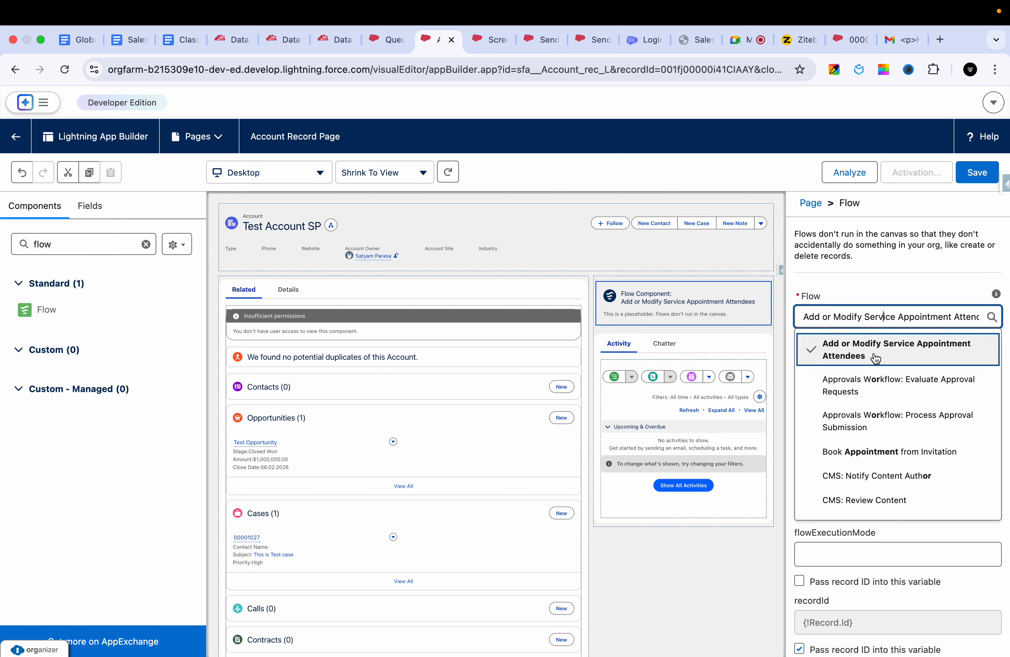
scroll(874, 427, down, 5)
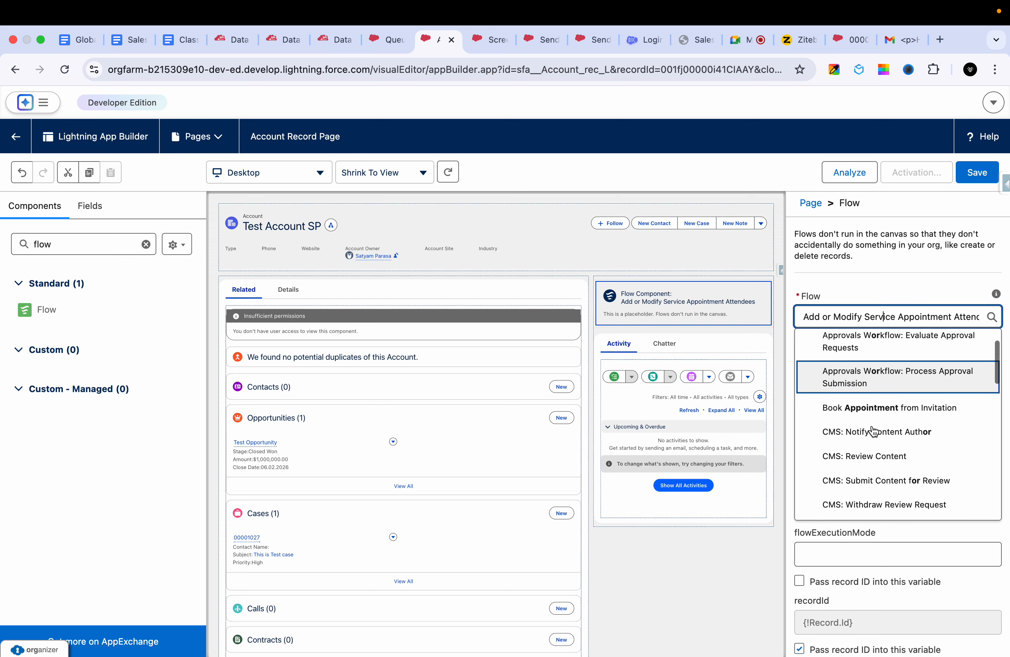
scroll(874, 431, down, 2)
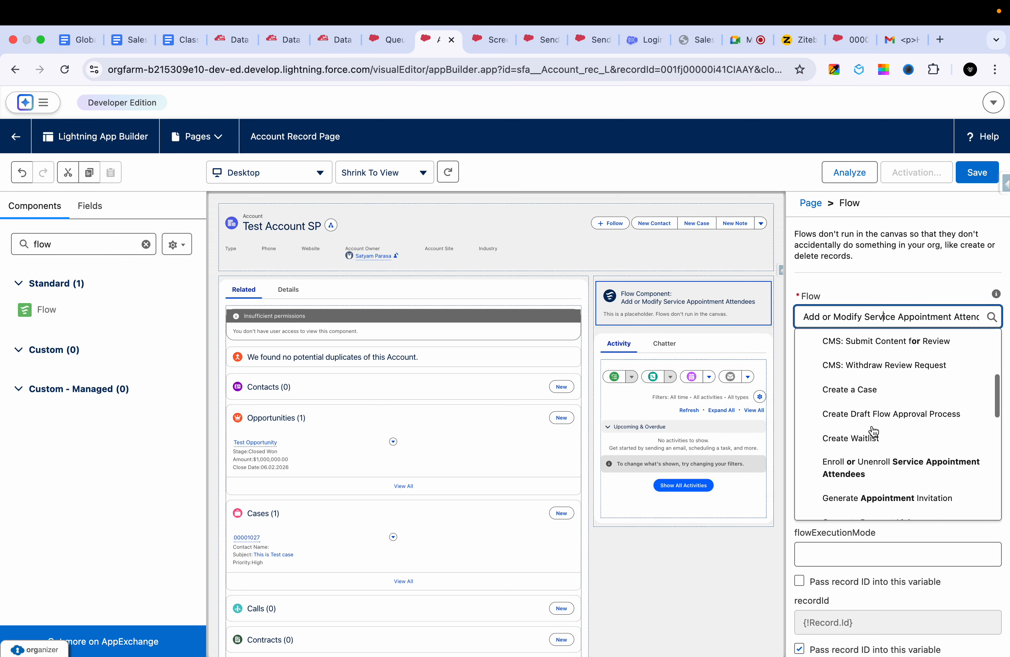
scroll(865, 459, down, 3)
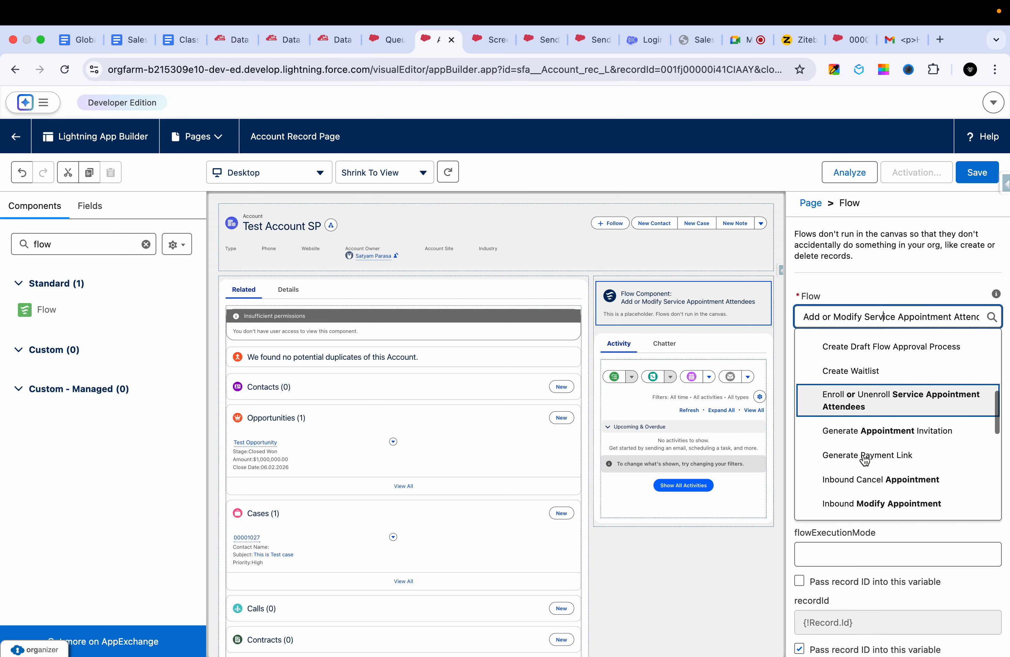
scroll(865, 459, down, 7)
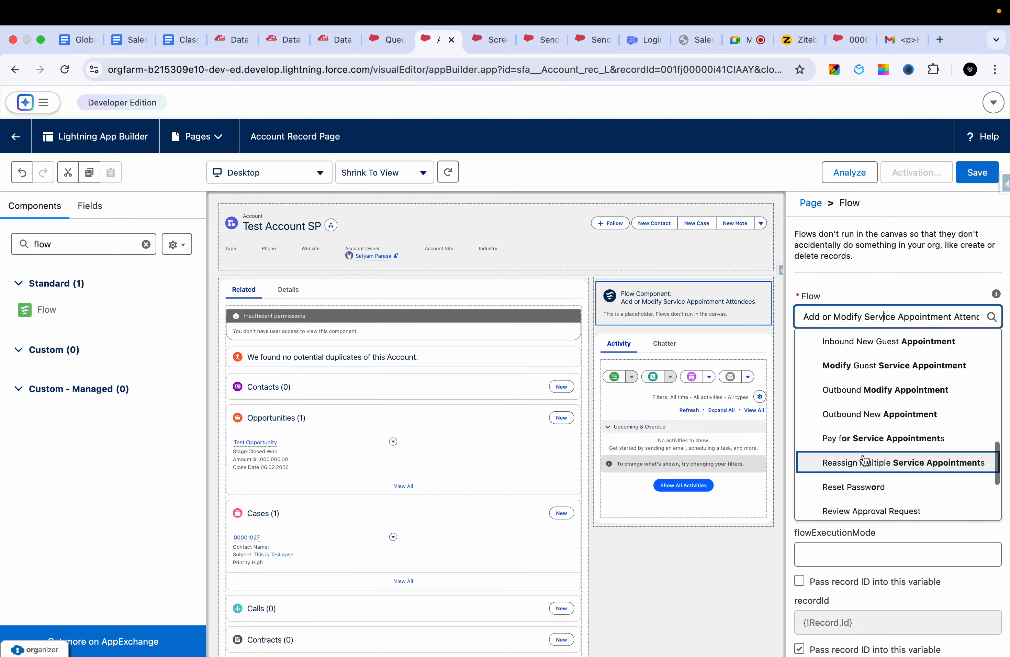
click(863, 417)
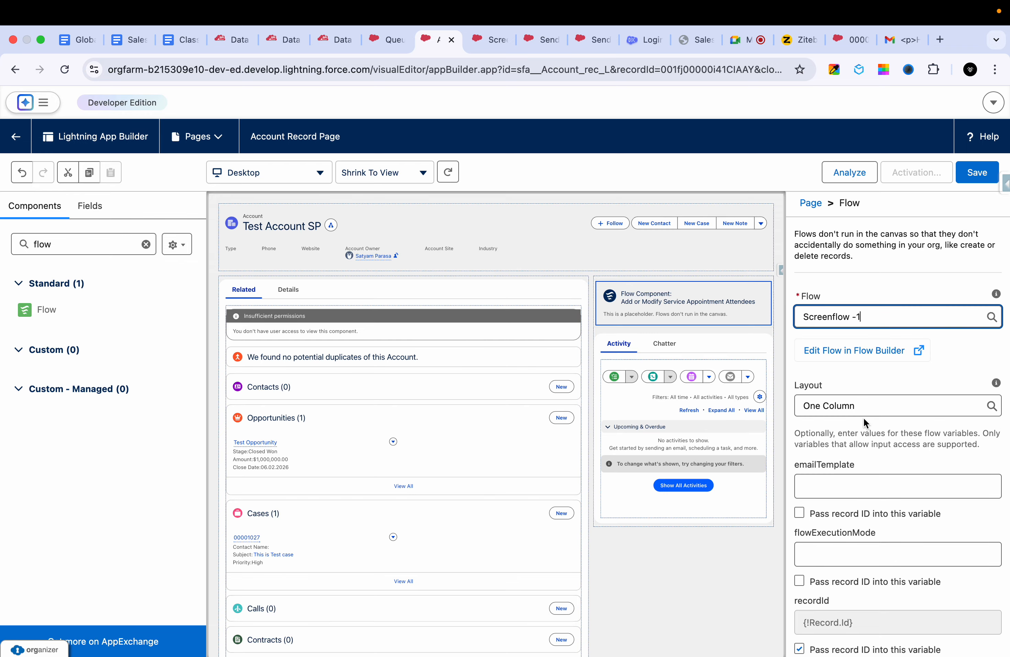
click(975, 184)
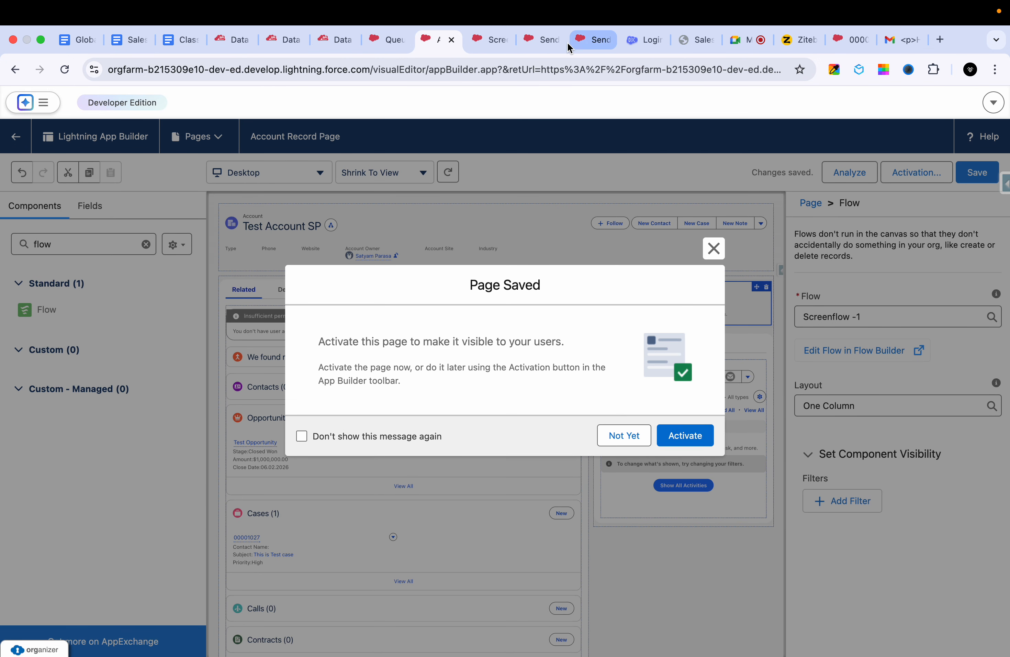
- Review the Account Record Page's activation levels, including app, record type and profile, and return to the account record without assigning the page
click(685, 435)
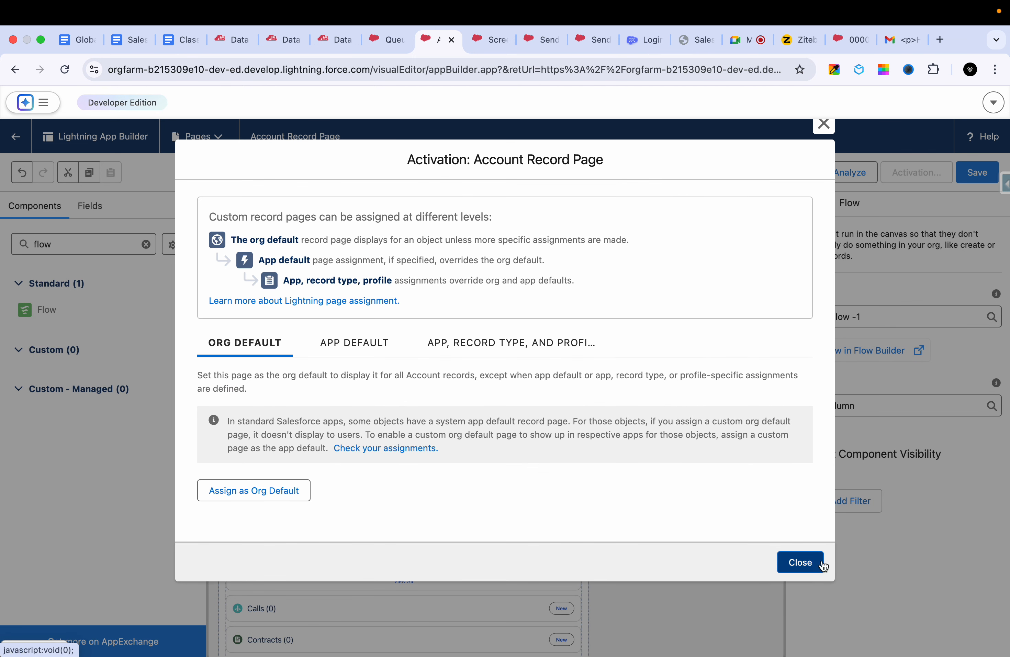
click(356, 352)
click(448, 346)
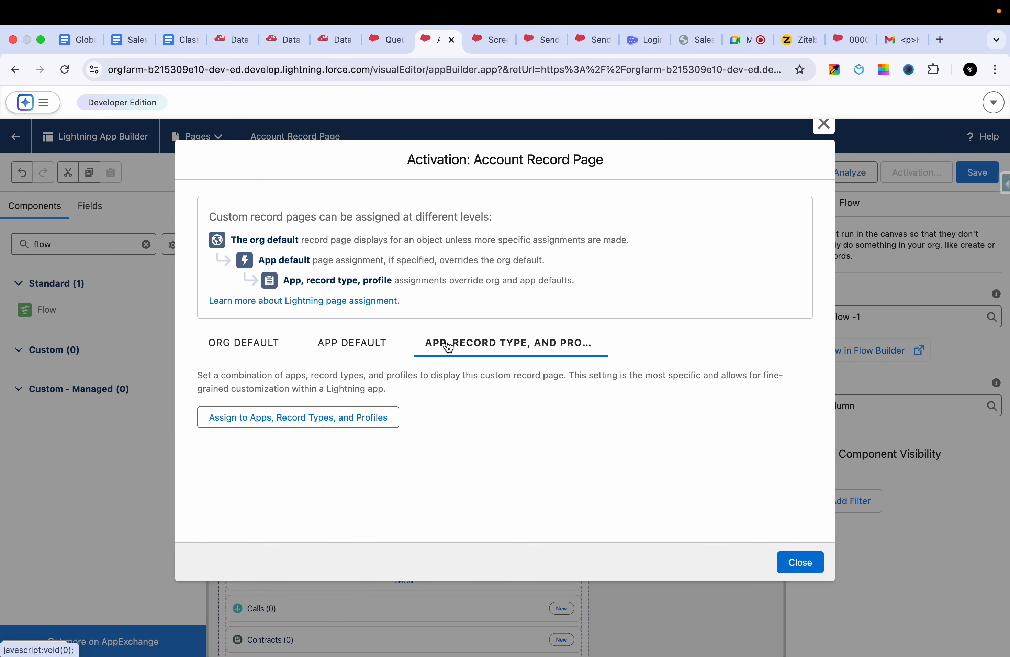
click(825, 125)
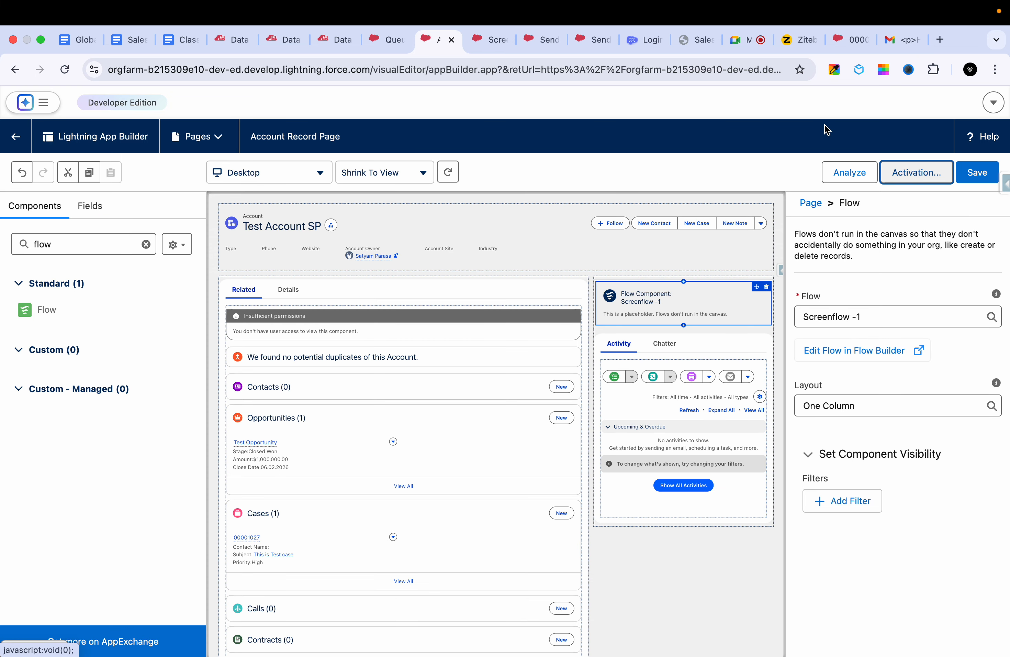
click(16, 136)
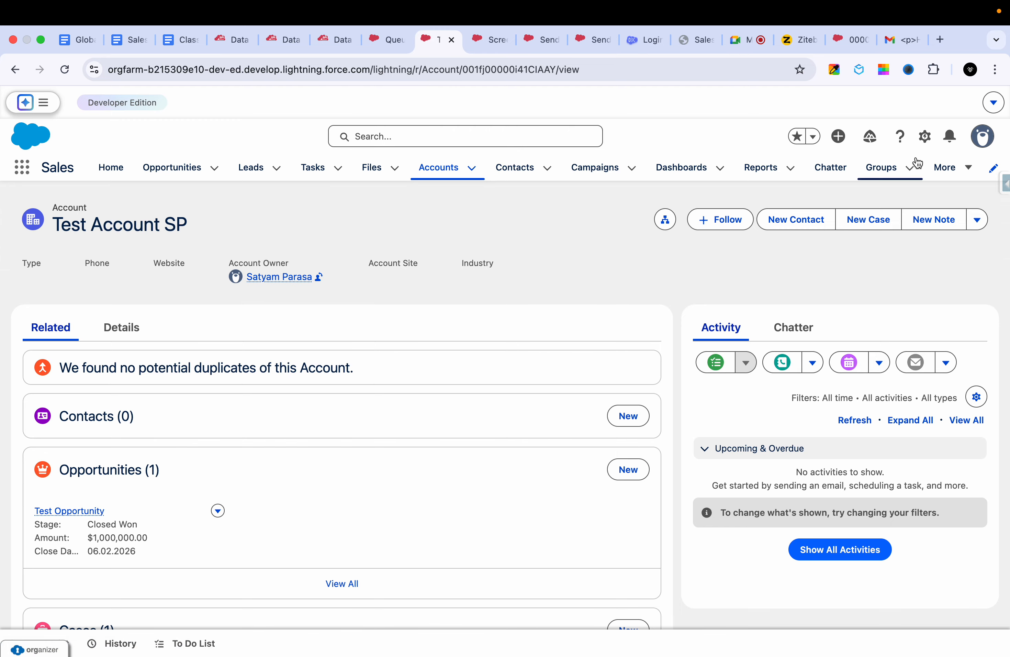
- Open the first Test Lead record in Leads and start editing its record page in Lightning App Builder
click(948, 167)
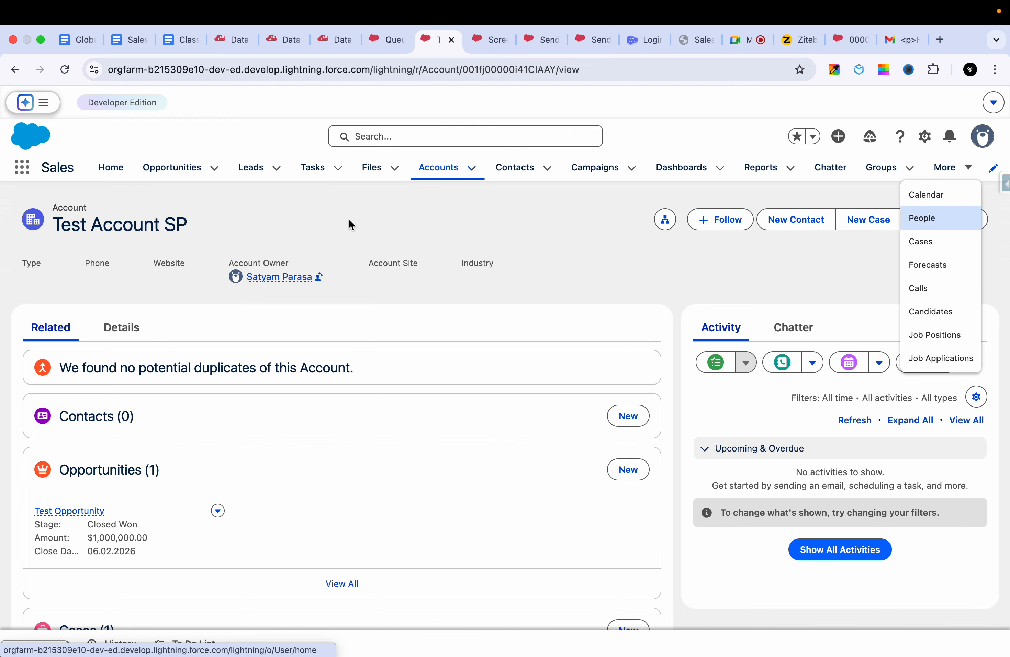
click(241, 168)
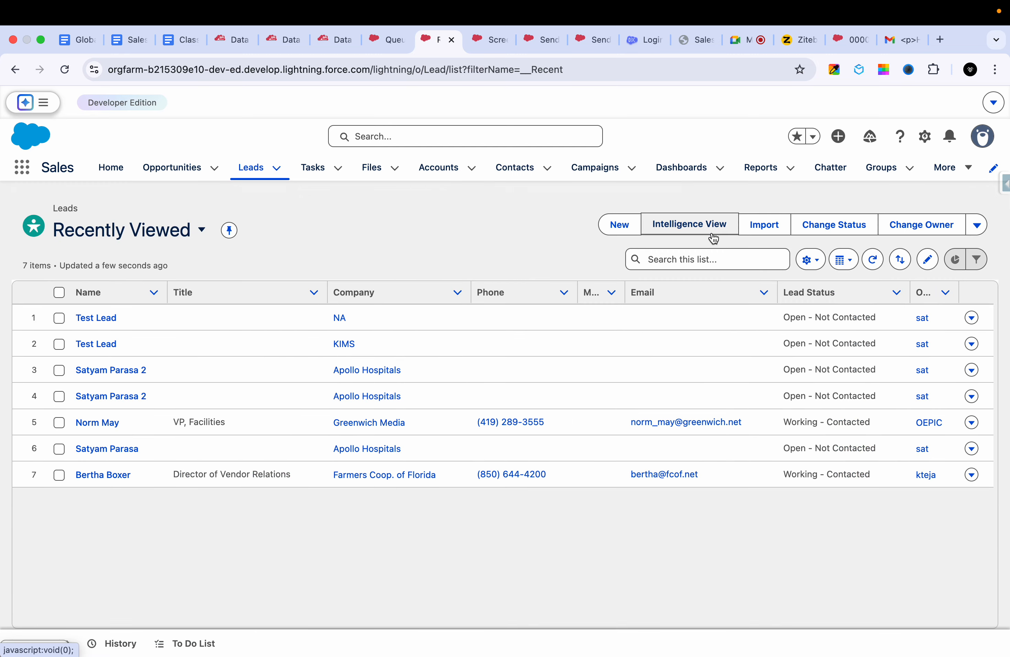
click(924, 143)
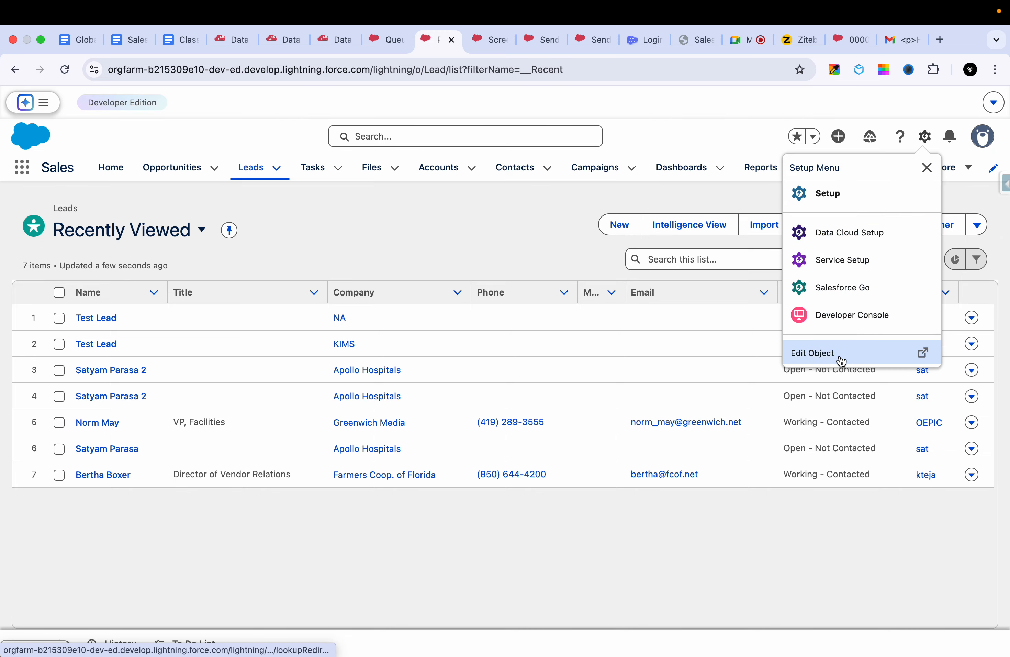
click(106, 318)
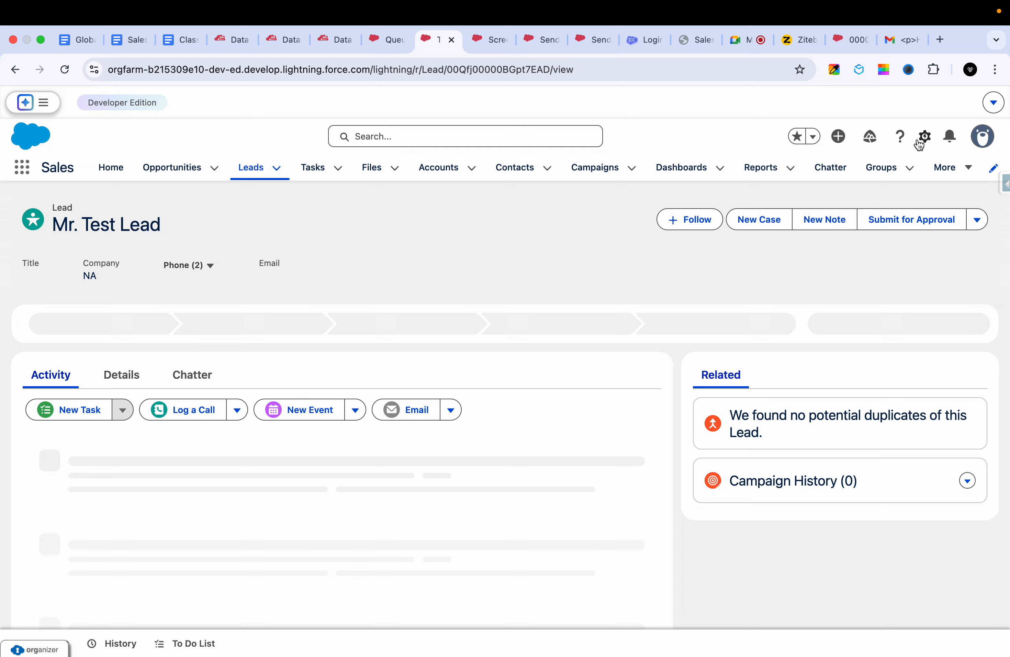
click(921, 140)
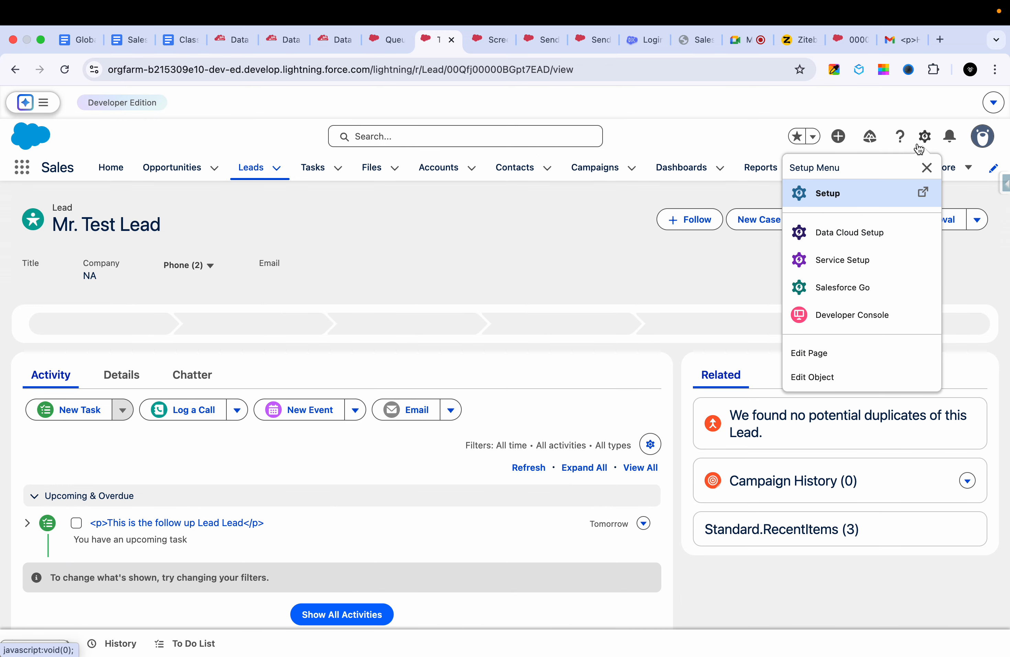
click(846, 366)
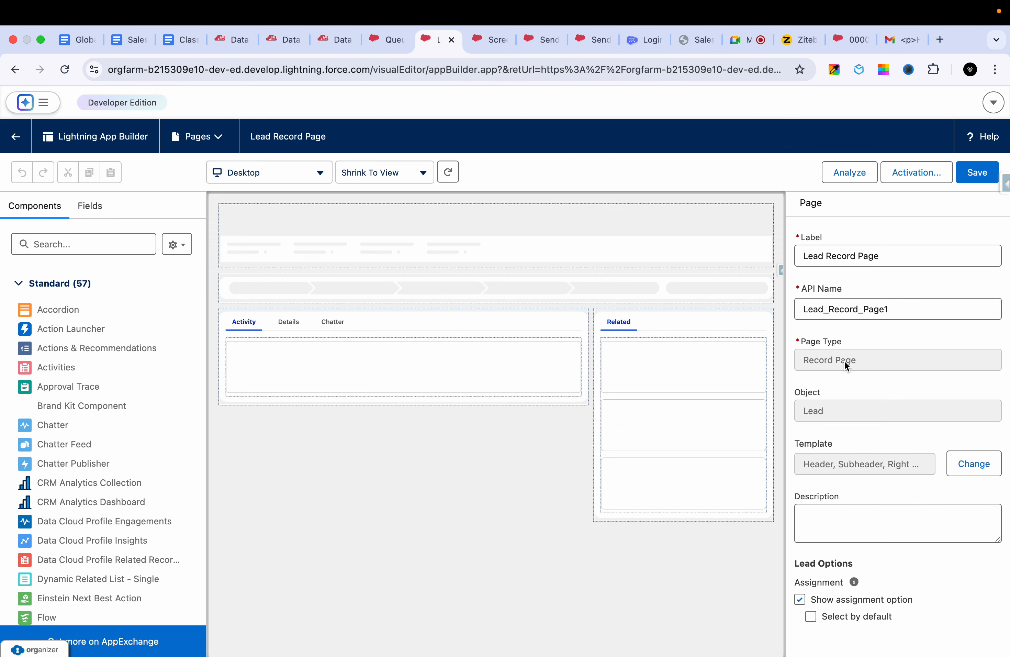
- Find the Flow component and place it above the Related tab on the Lead Record Page
click(88, 243)
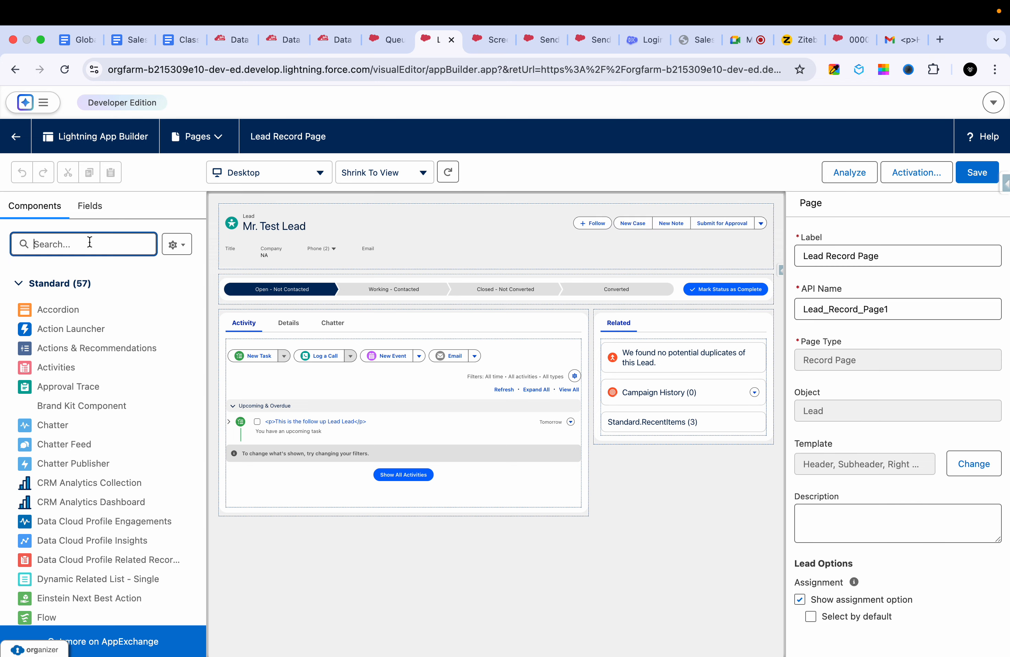
text(flow)
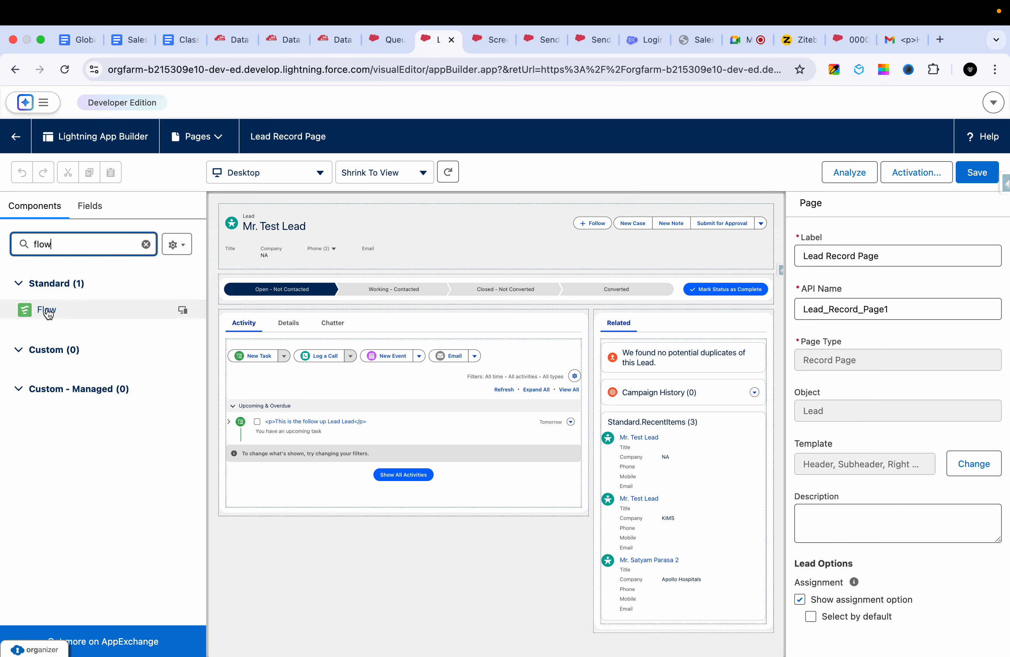
drag(46, 309, 629, 330)
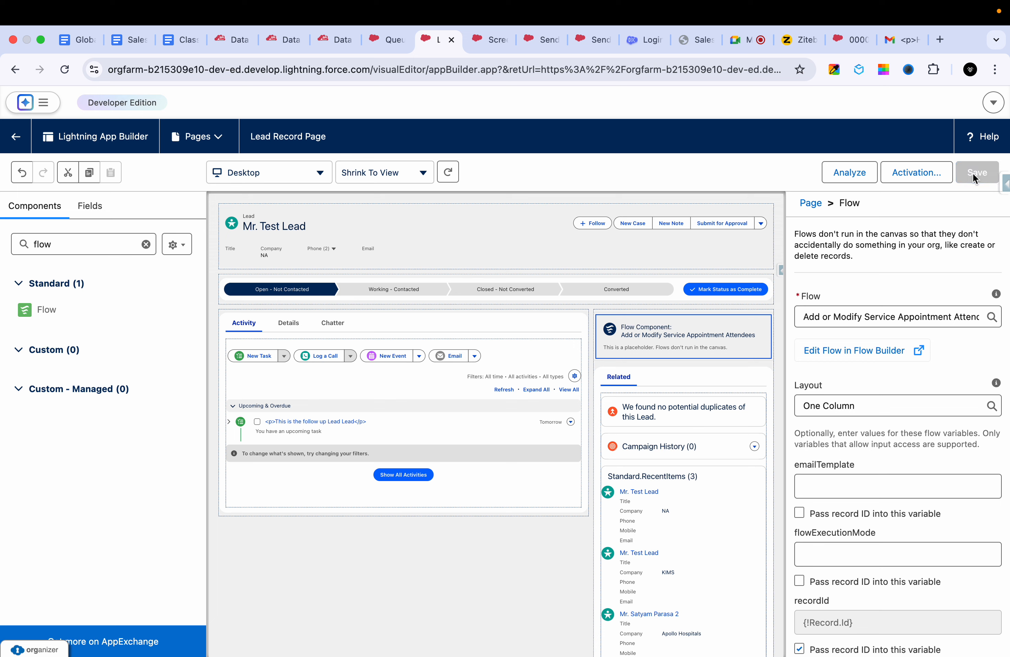
- Set the lead page's Flow component to run Screenflow -1 and save the Lead Record Page
click(895, 316)
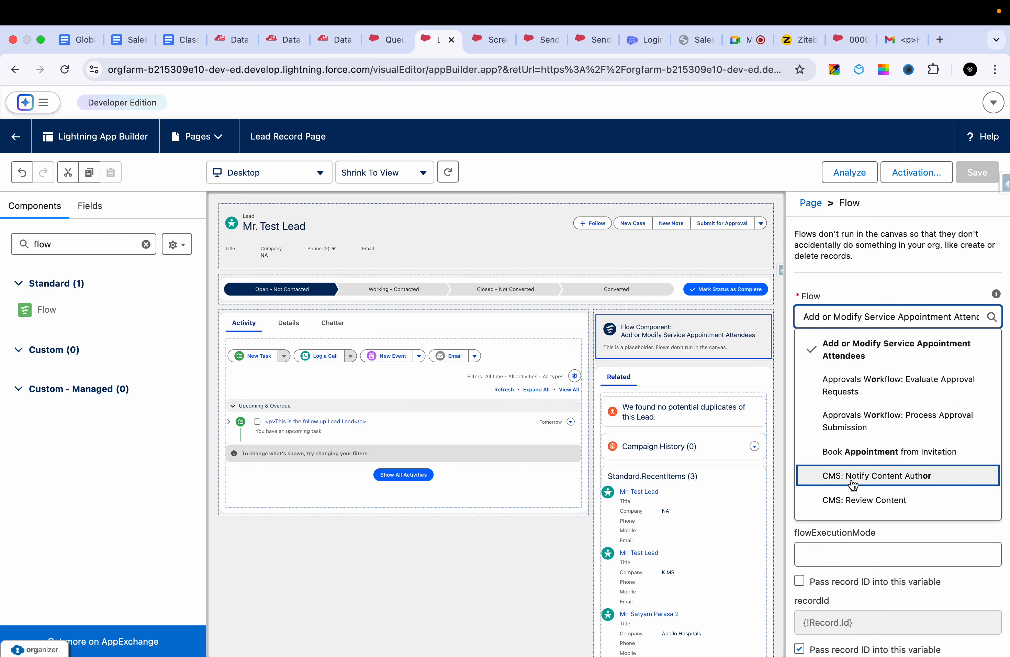
scroll(852, 484, down, 10)
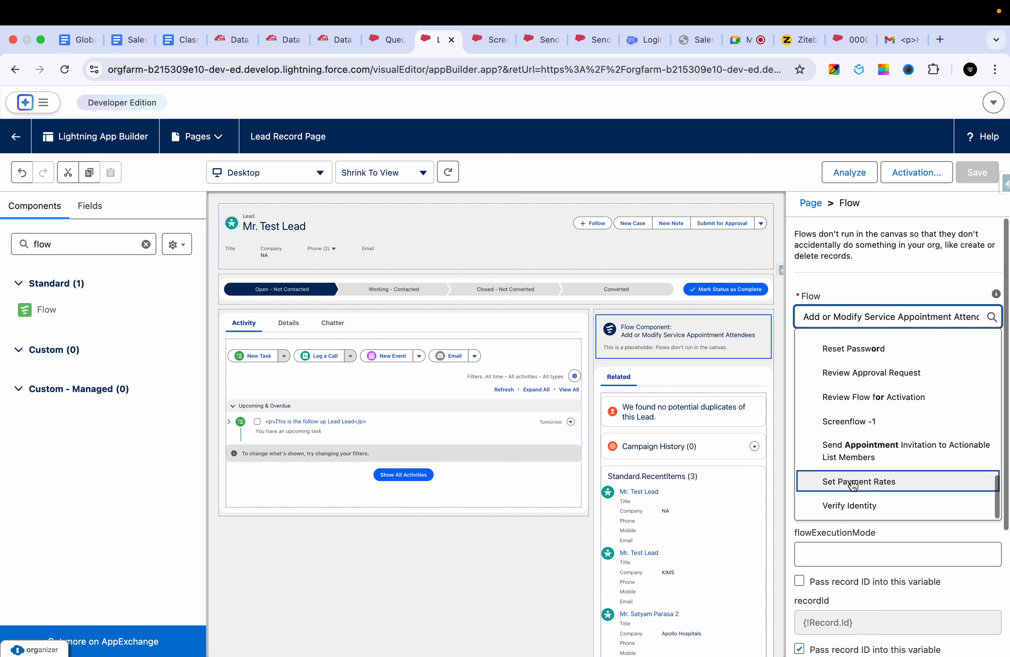
click(866, 420)
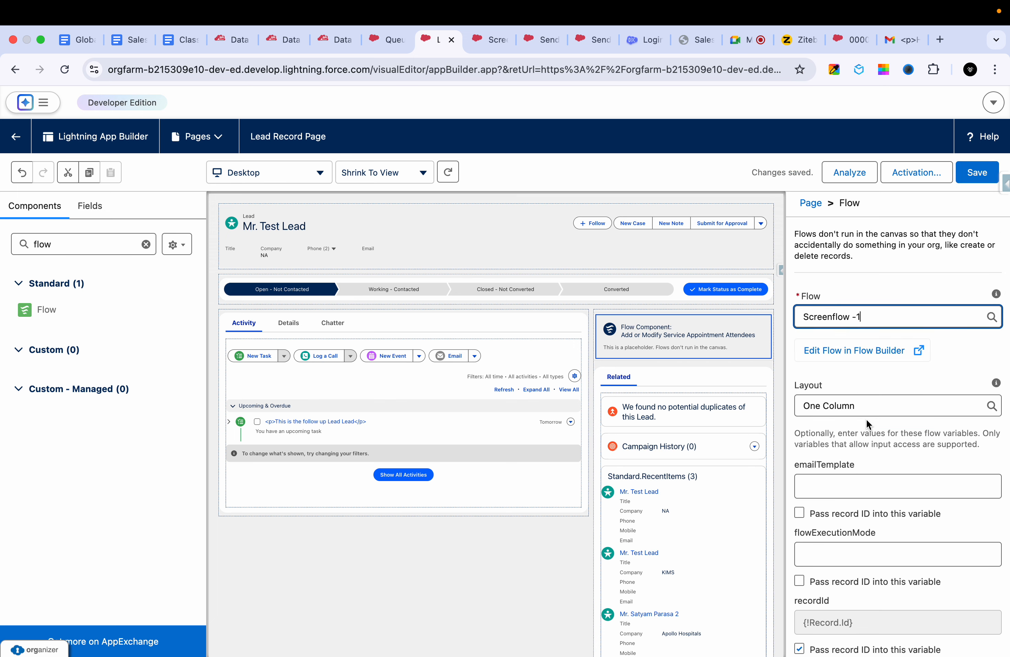
click(982, 174)
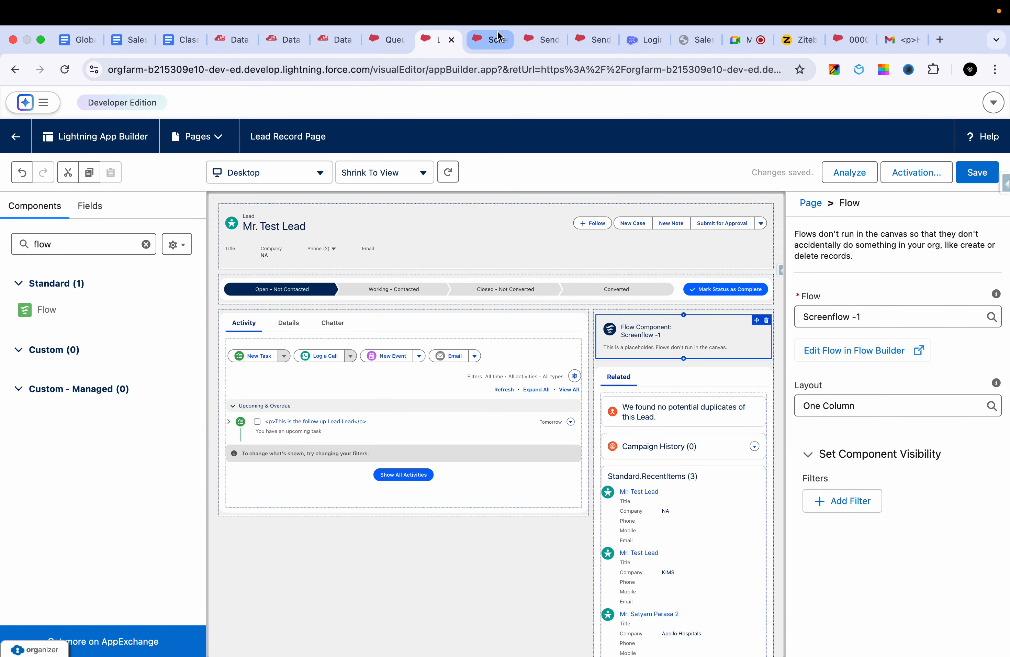
- Go to Leads from the Salesforce Setup browser tab and open the Test Lead record with company NA to bring up its embedded flow
click(491, 40)
click(382, 42)
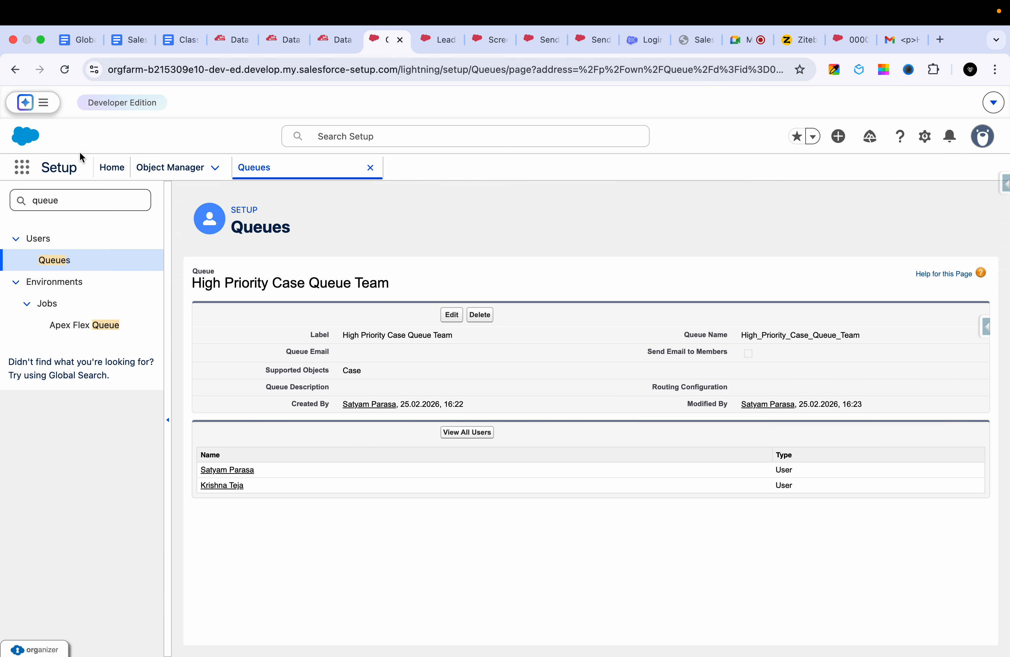
click(23, 173)
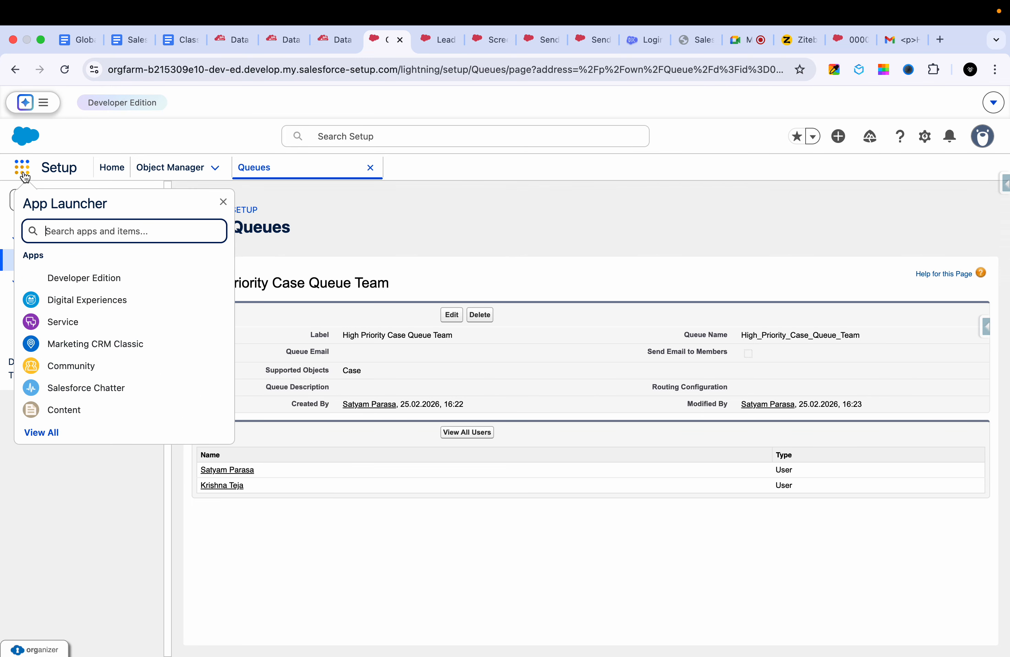
text(leads)
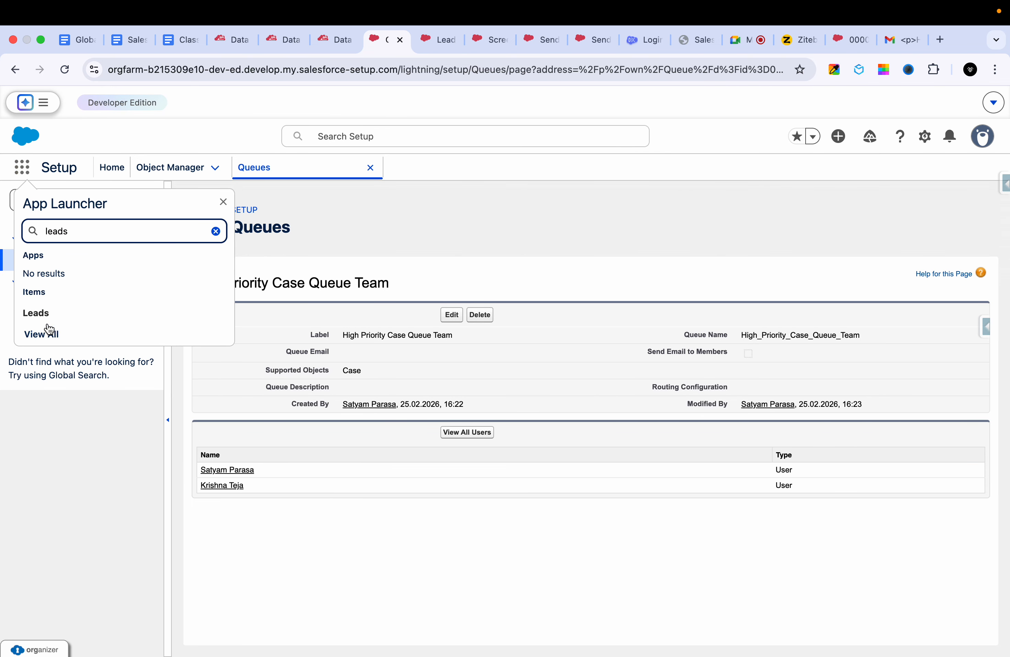
click(45, 322)
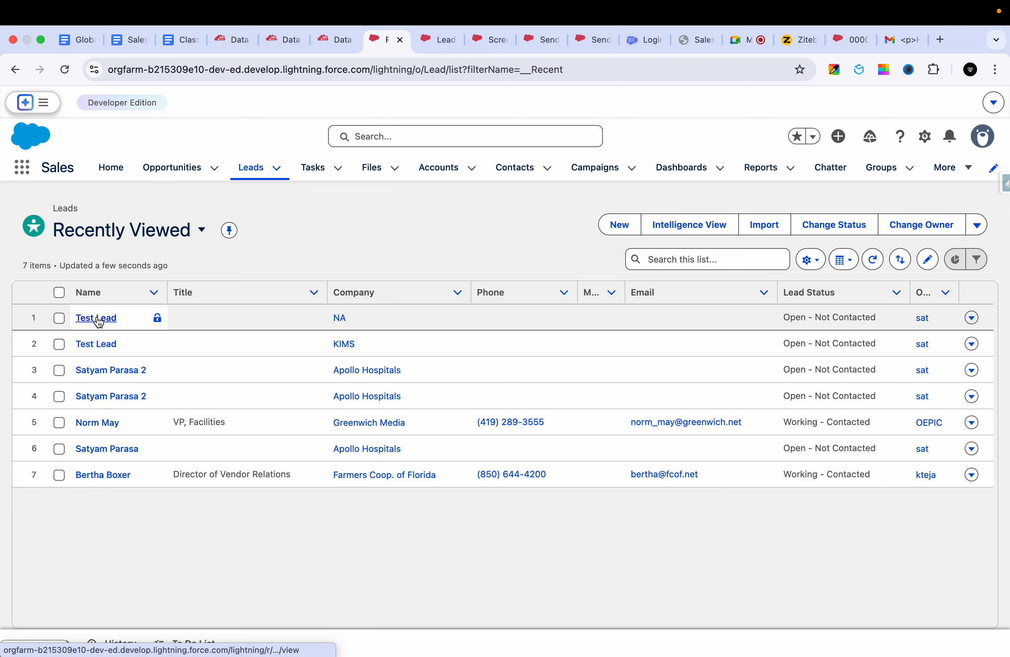
click(97, 318)
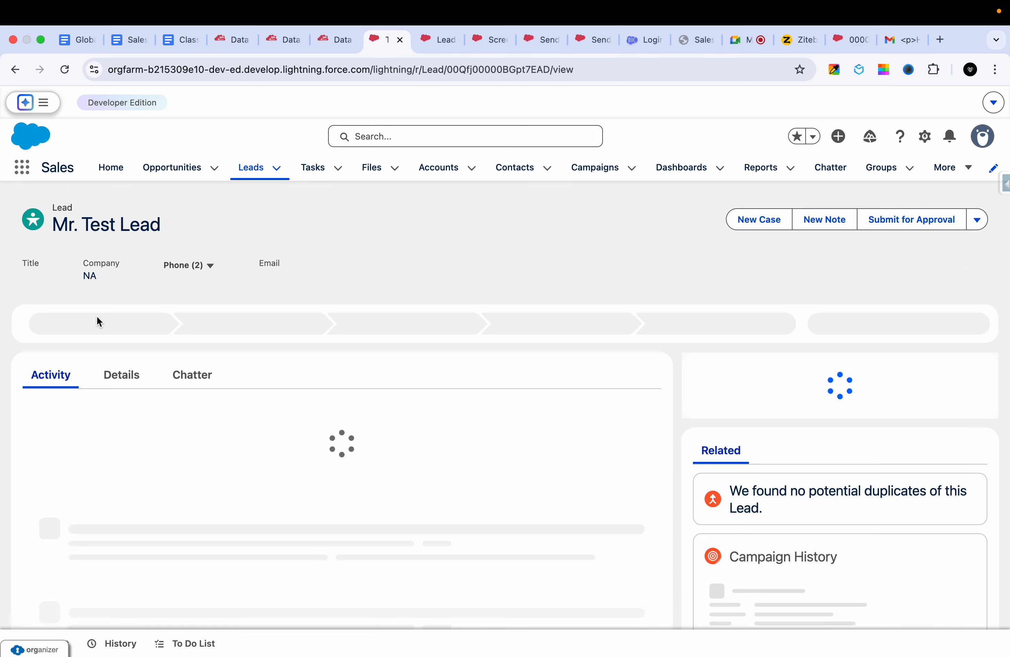
scroll(532, 396, down, 4)
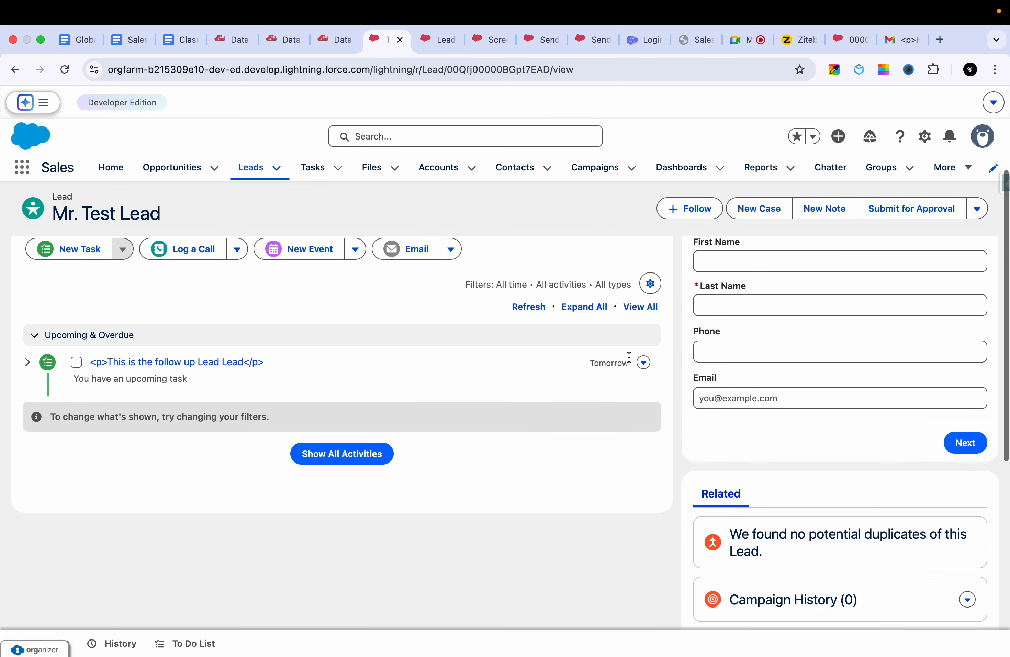
scroll(788, 343, up, 2)
- In the lead's Screenflow -1 form, enter first name "test", last name "contact" and the contact's phone number
click(750, 319)
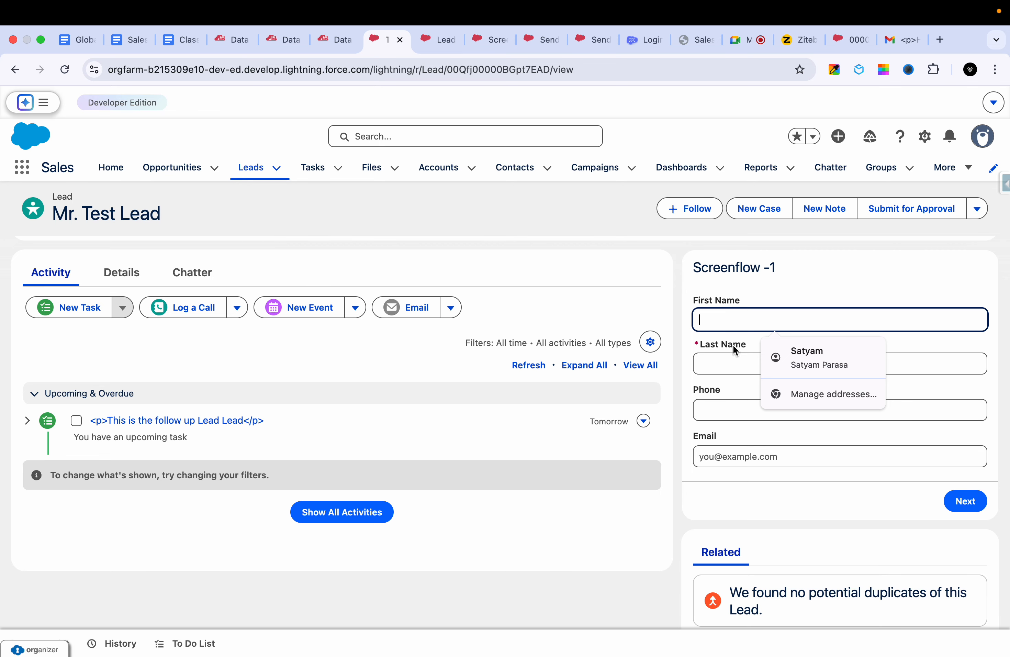
text(test)
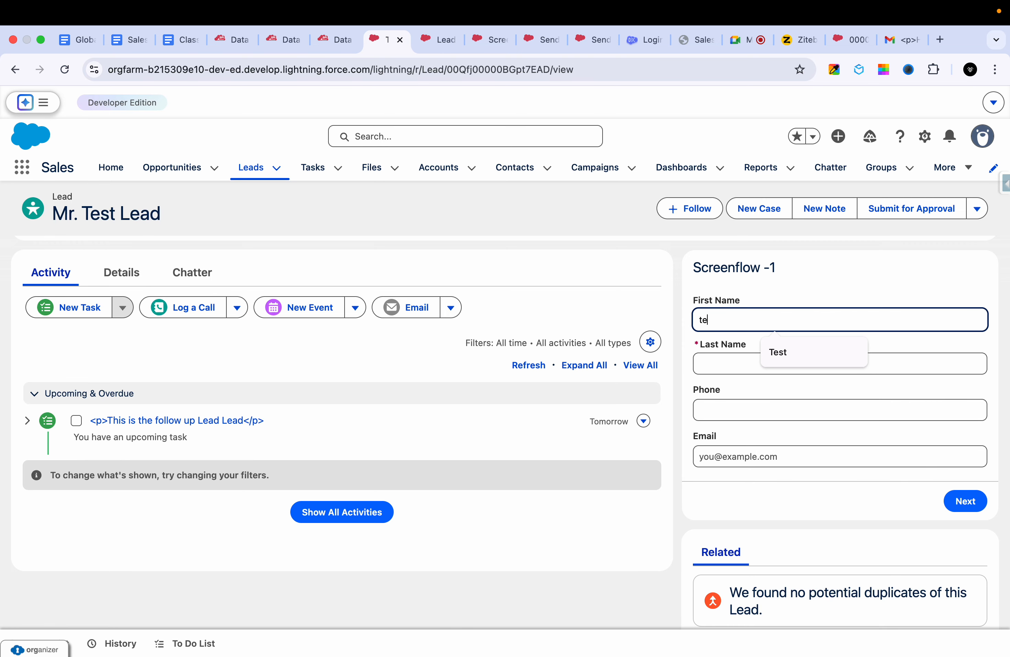
click(737, 369)
text(contact)
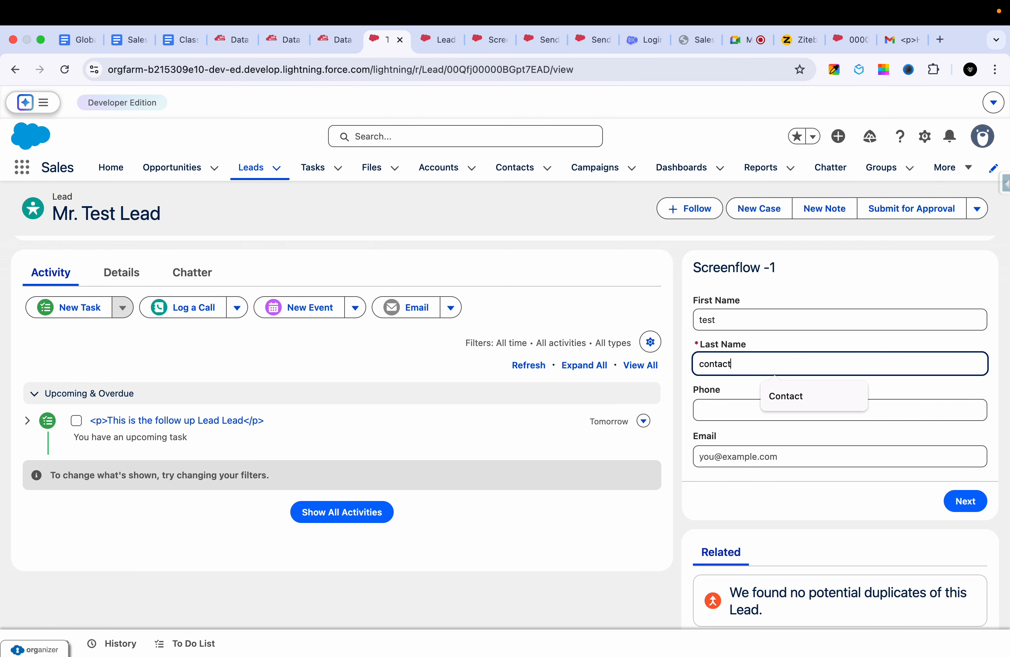
click(729, 409)
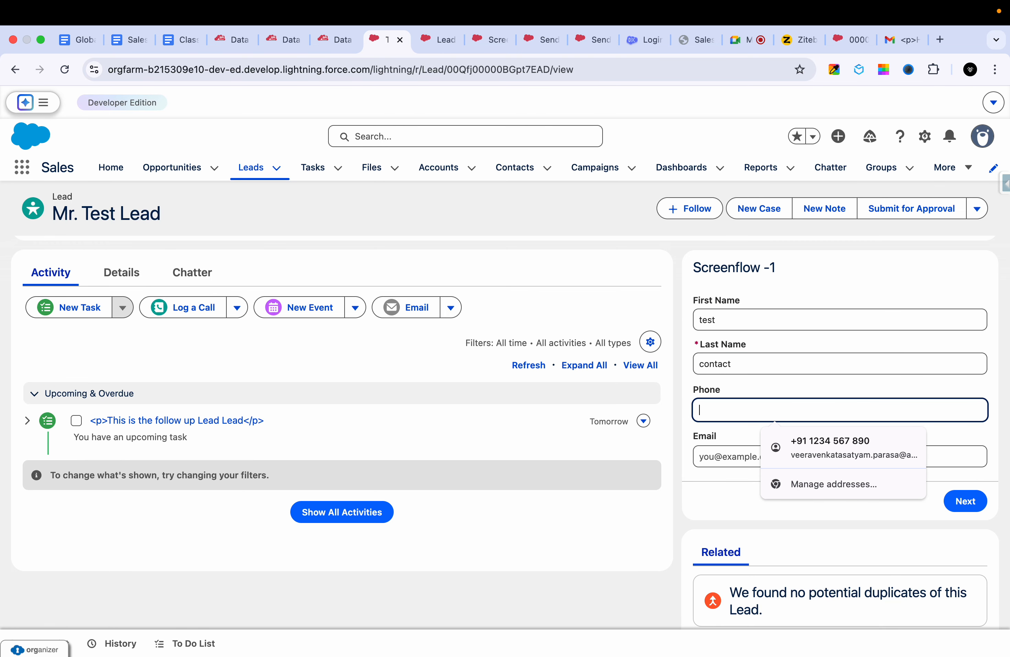
text(123455)
- Fill in the contact's email, submit the Screenflow -1 form and finish the flow
click(730, 457)
text(te)
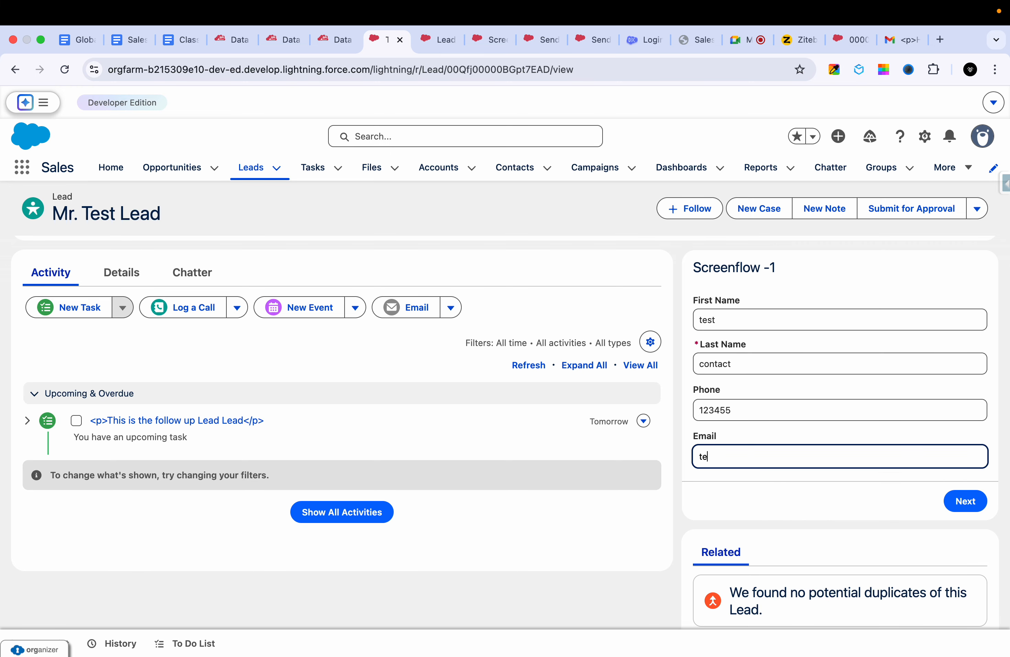
text(st@gmail.cpm)
key(BackSpace)
key(BackSpace)
key(BackSpace)
key(BackSpace)
text(.com)
click(968, 501)
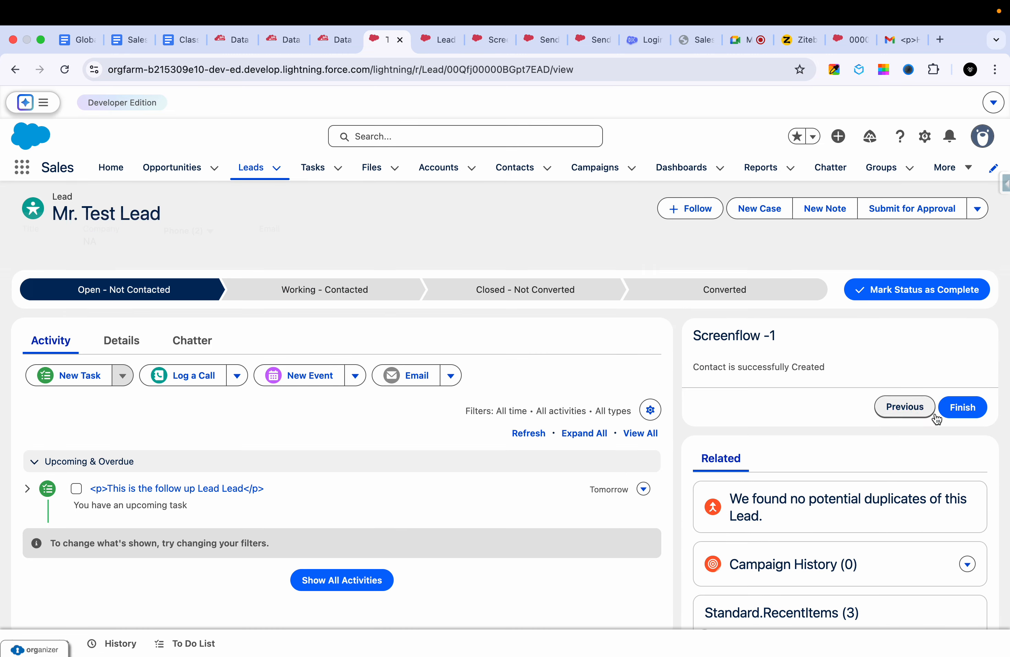
click(950, 402)
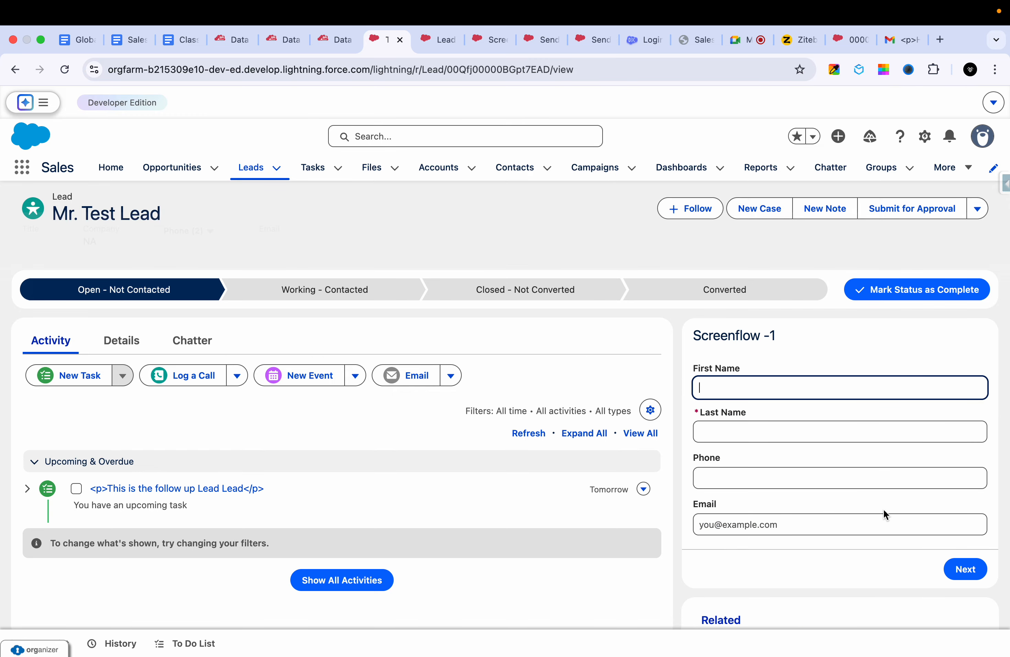
- Open the test contact record in Contacts and check the field values in its details
scroll(883, 509, down, 3)
click(518, 165)
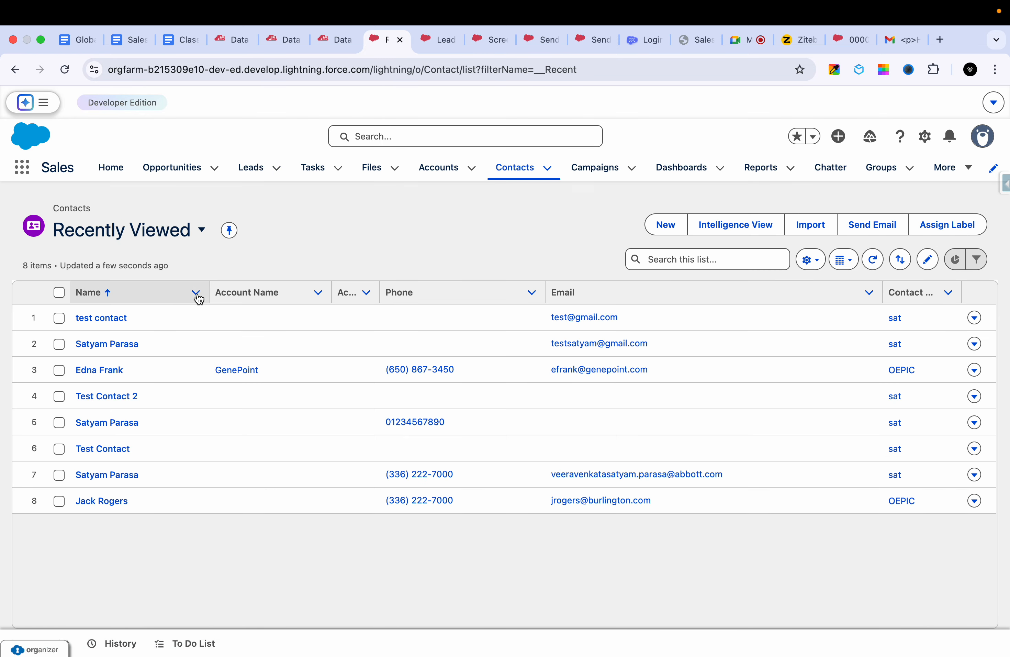
click(104, 319)
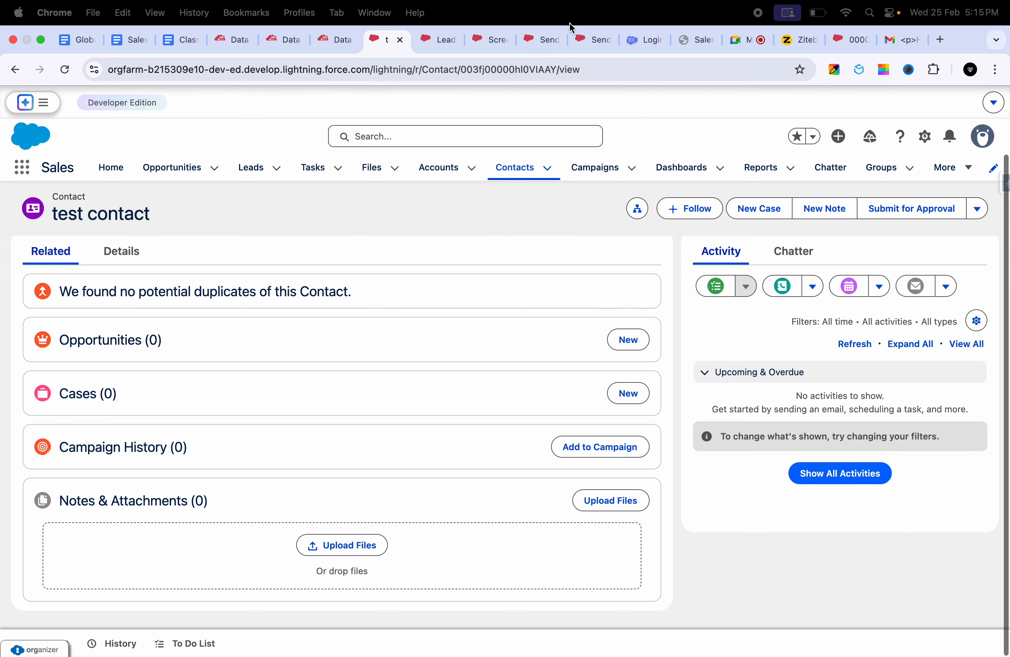
click(113, 253)
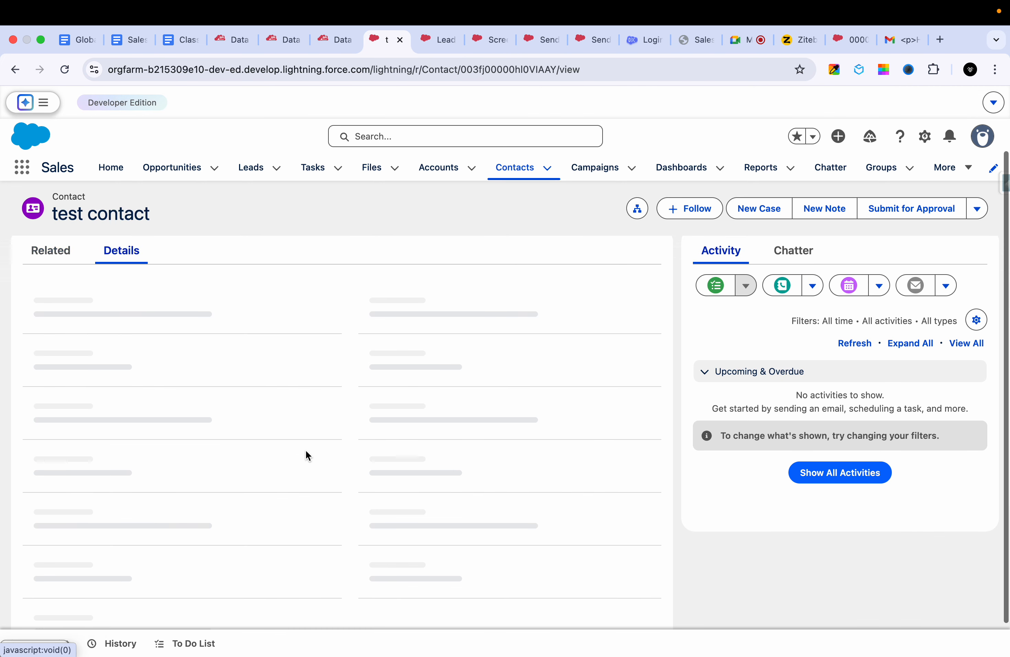
scroll(307, 453, down, 3)
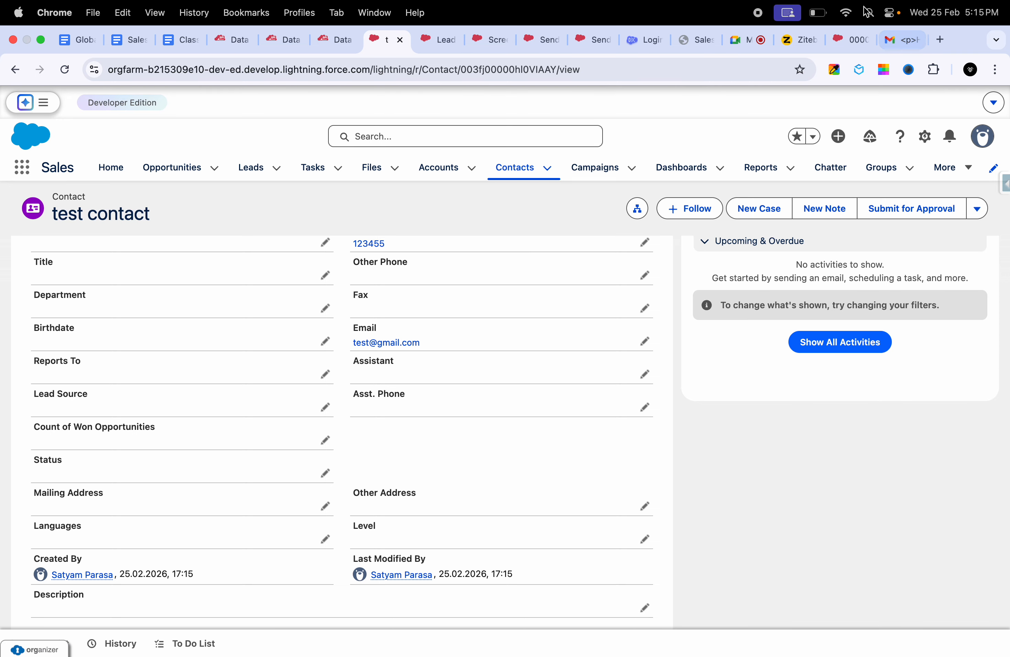
scroll(630, 462, up, 5)
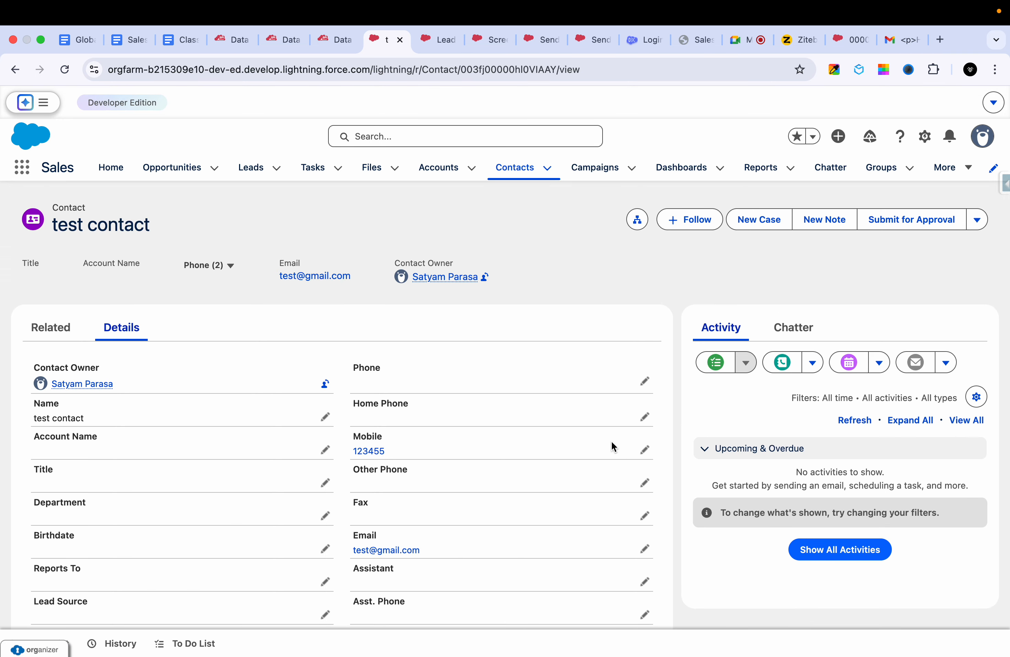
- Switch to the Class Notes Daily document and review the Day-18 notes on screen flow deployment, variables, screen components and Flow Builder elements
click(444, 41)
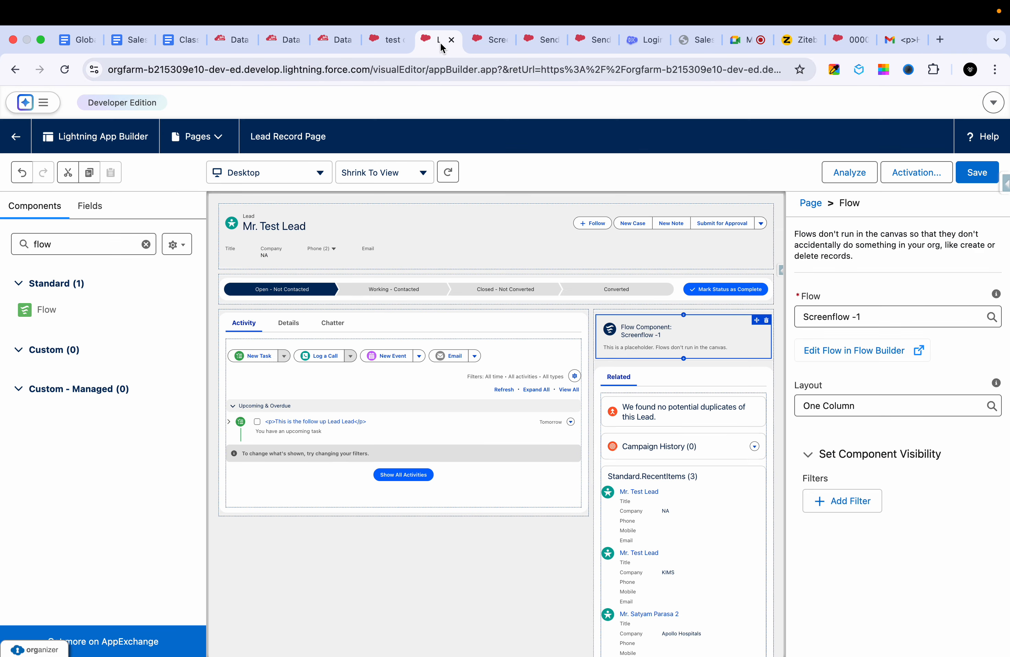
click(490, 41)
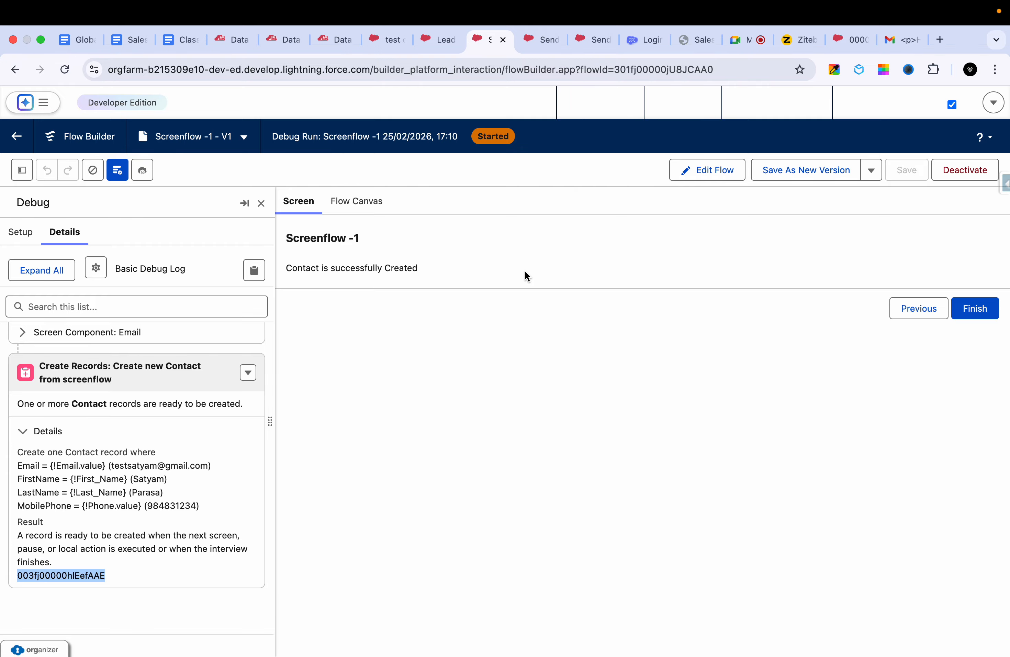
click(131, 40)
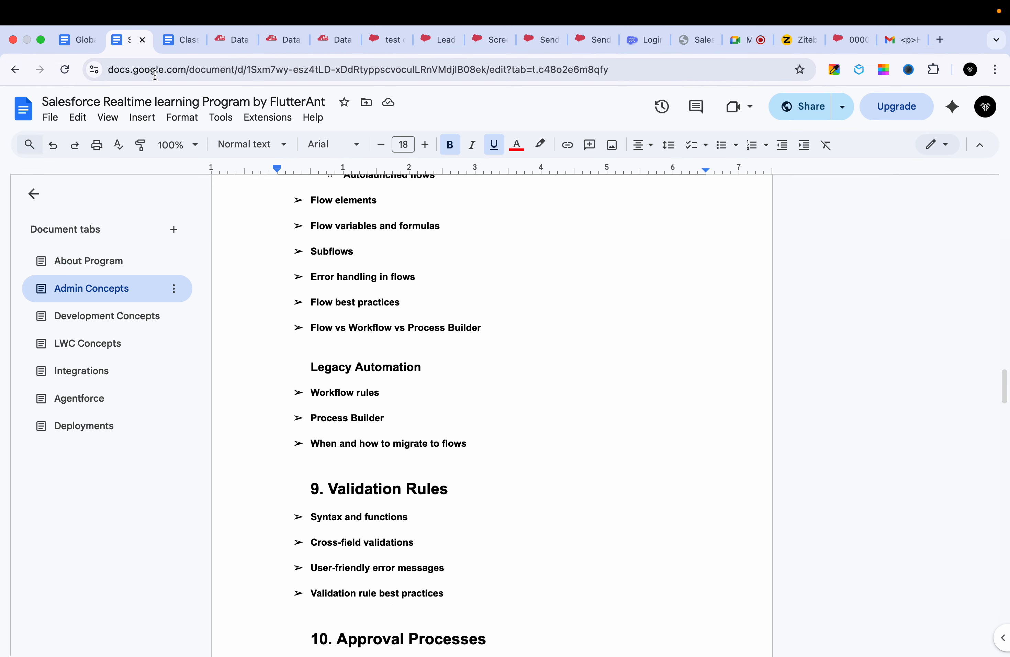
click(80, 39)
click(175, 43)
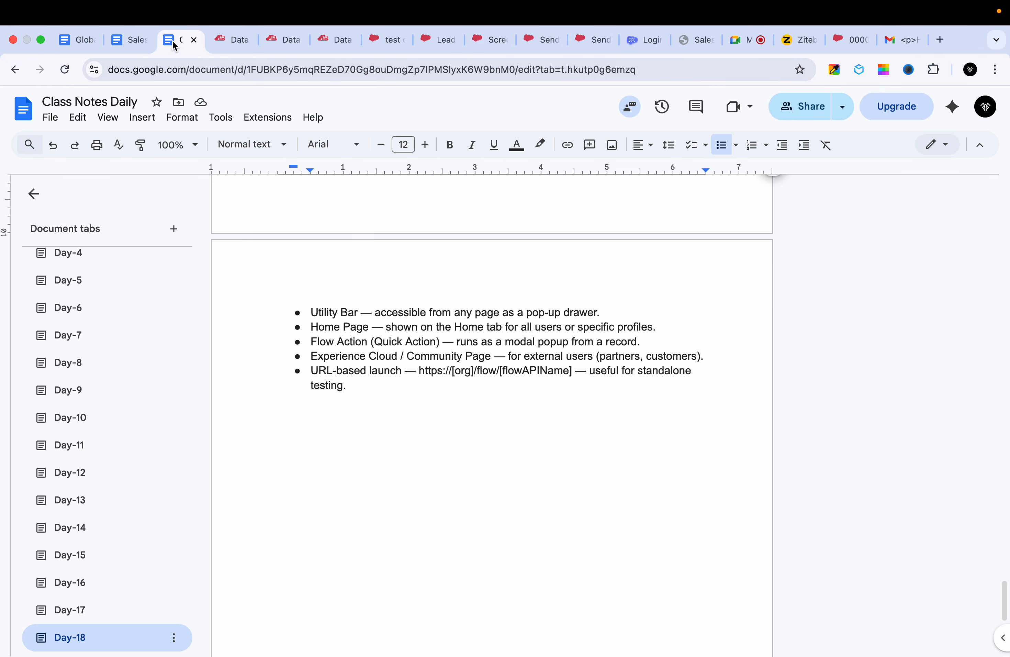
scroll(365, 277, up, 10)
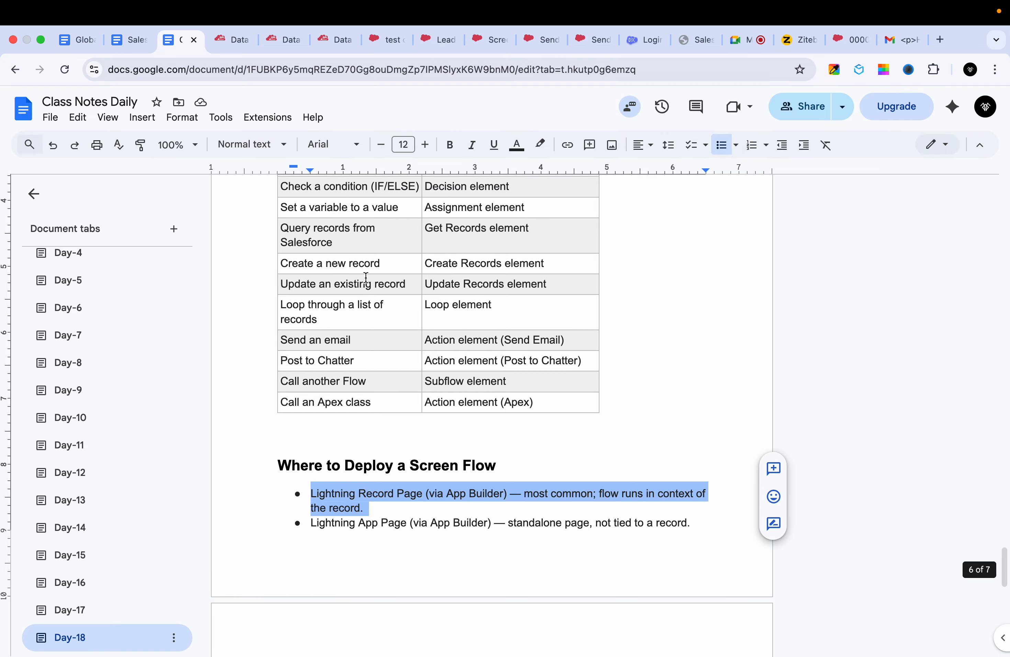
scroll(366, 277, up, 20)
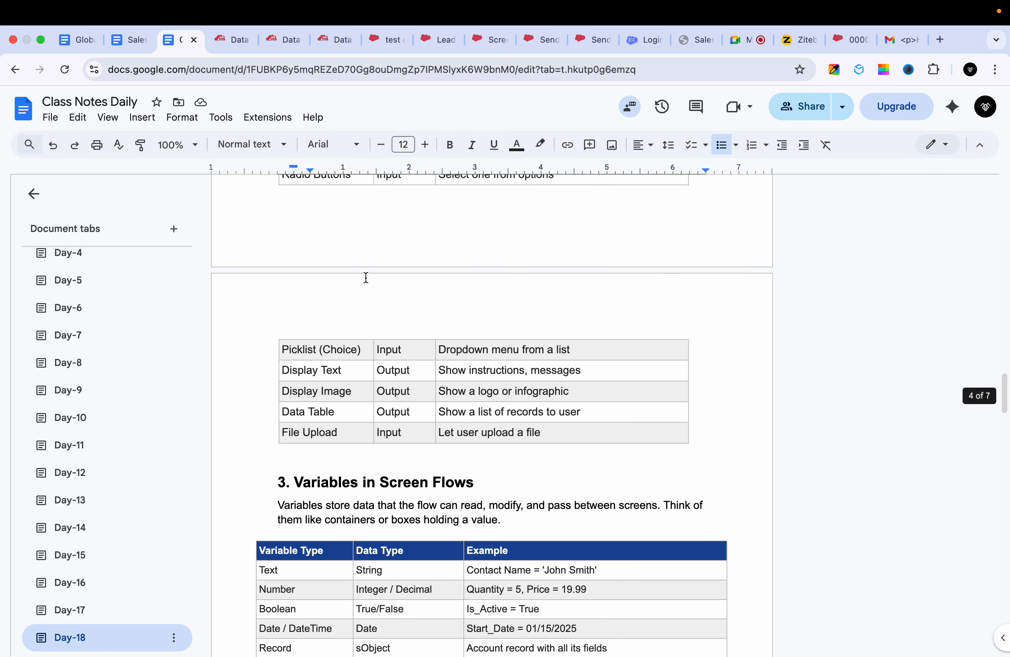
scroll(366, 277, up, 5)
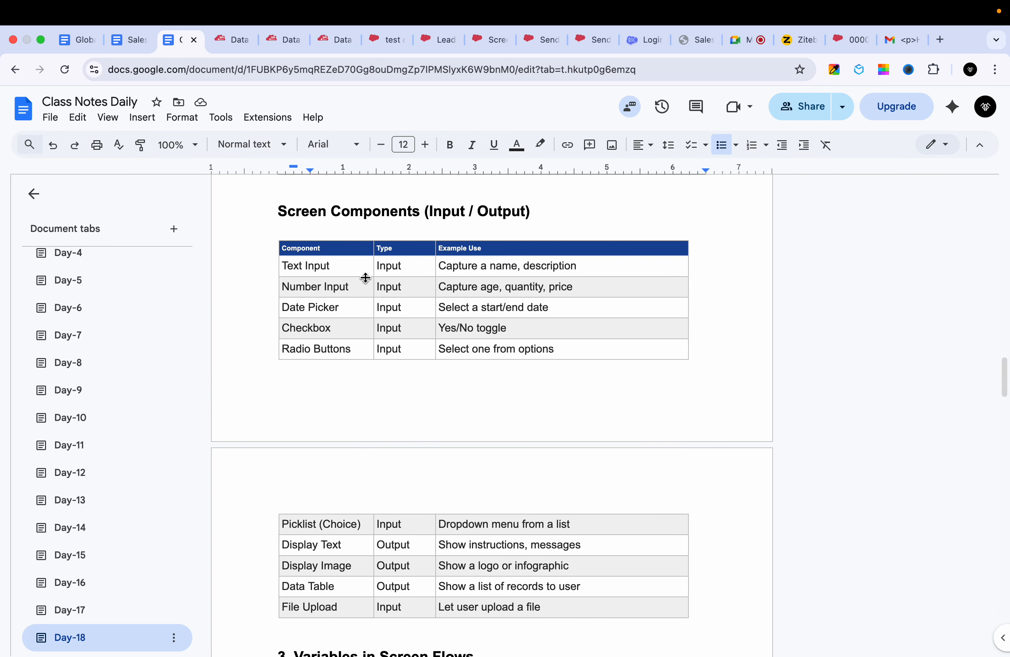
scroll(365, 278, up, 6)
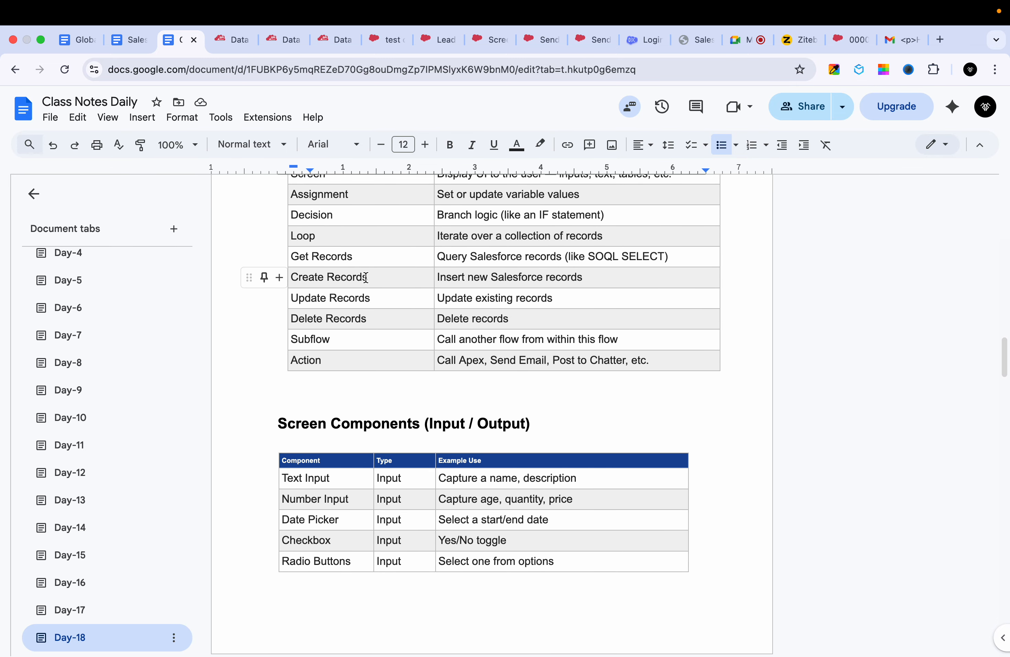
scroll(365, 278, up, 10)
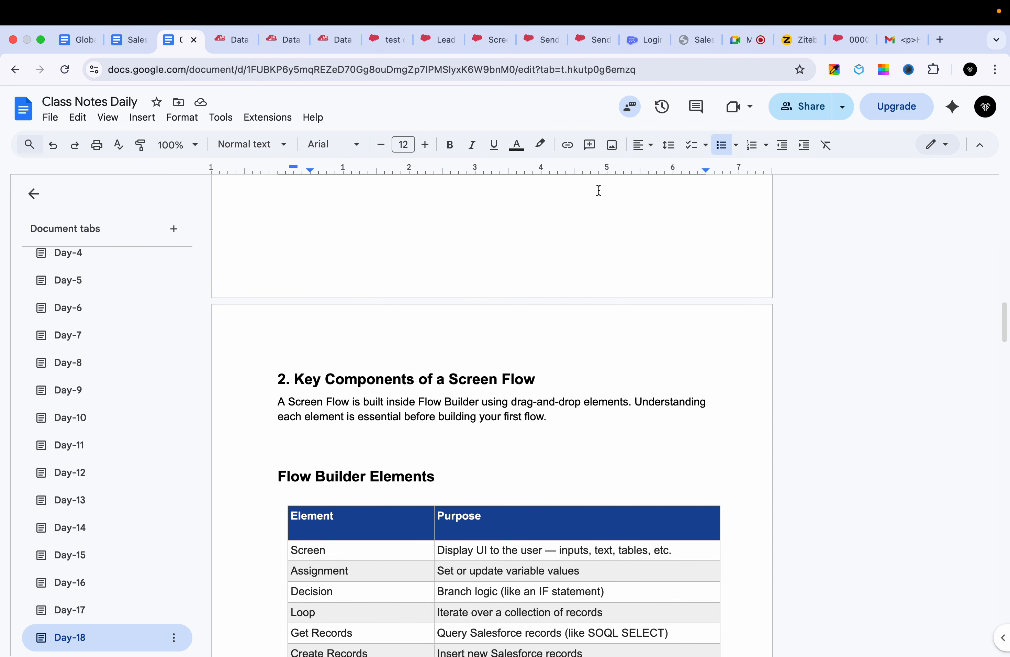
scroll(454, 385, down, 10)
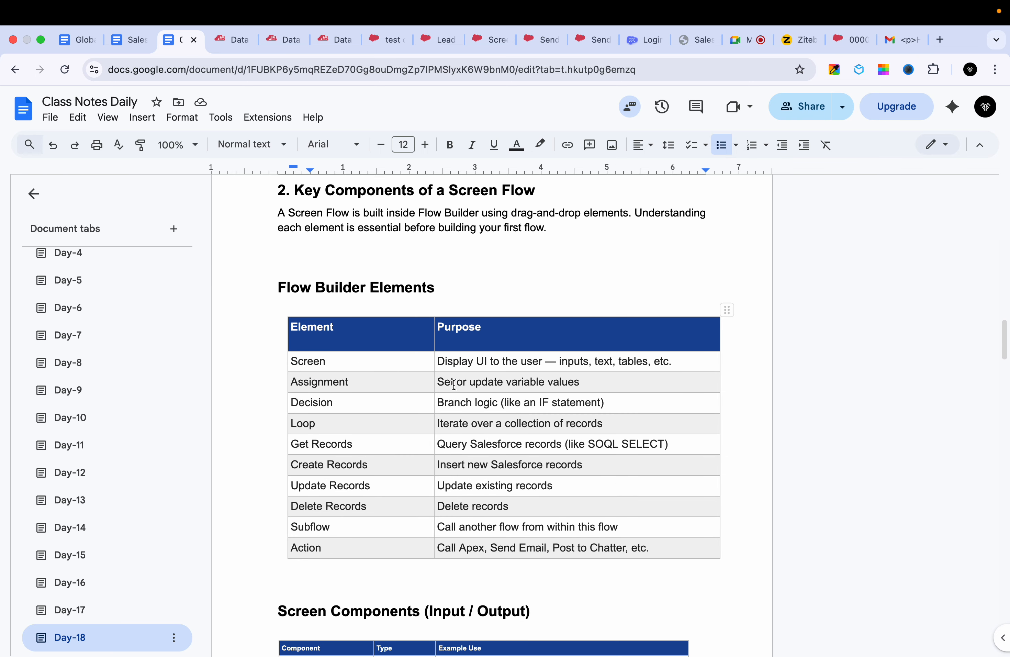
- Review the Day-18 notes again, covering the screen flow definition, Flow Builder elements, screen components, variables and the contact creation example
scroll(454, 385, down, 2)
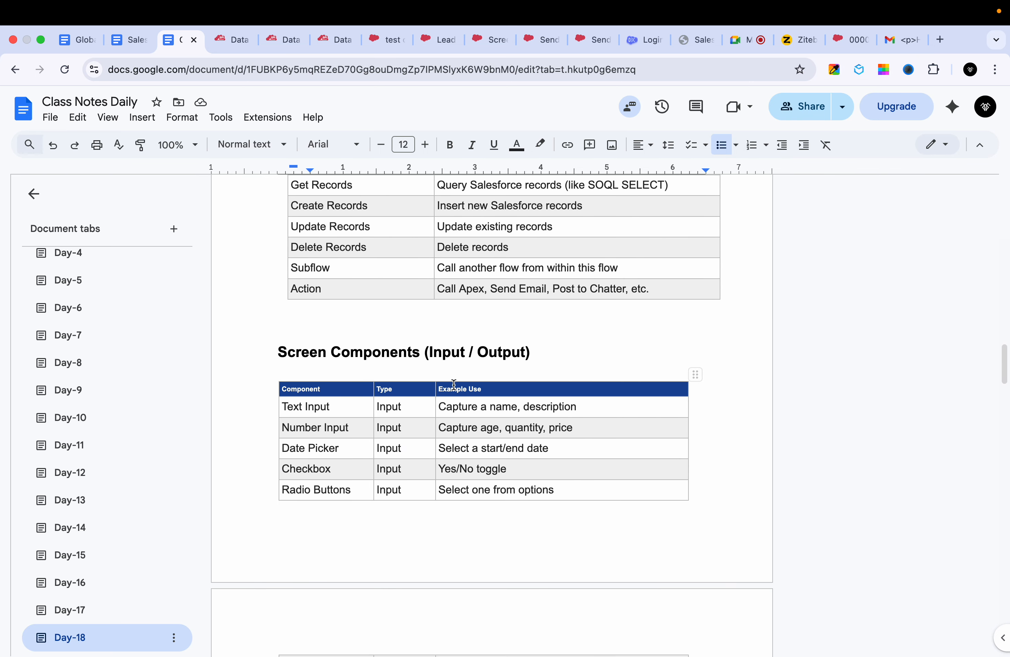
scroll(454, 384, down, 10)
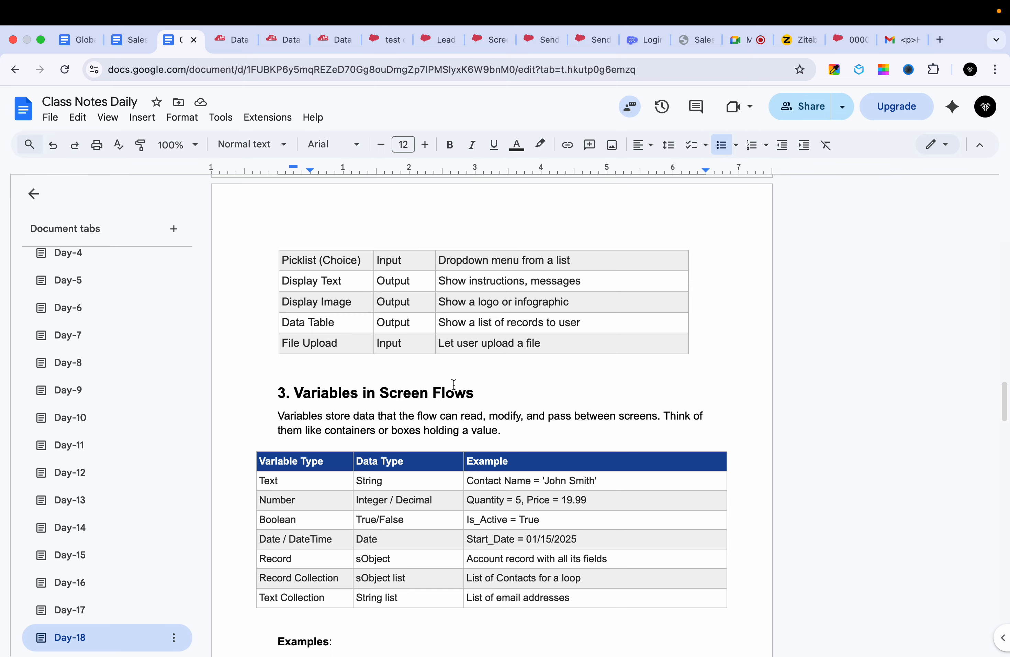
scroll(454, 385, down, 15)
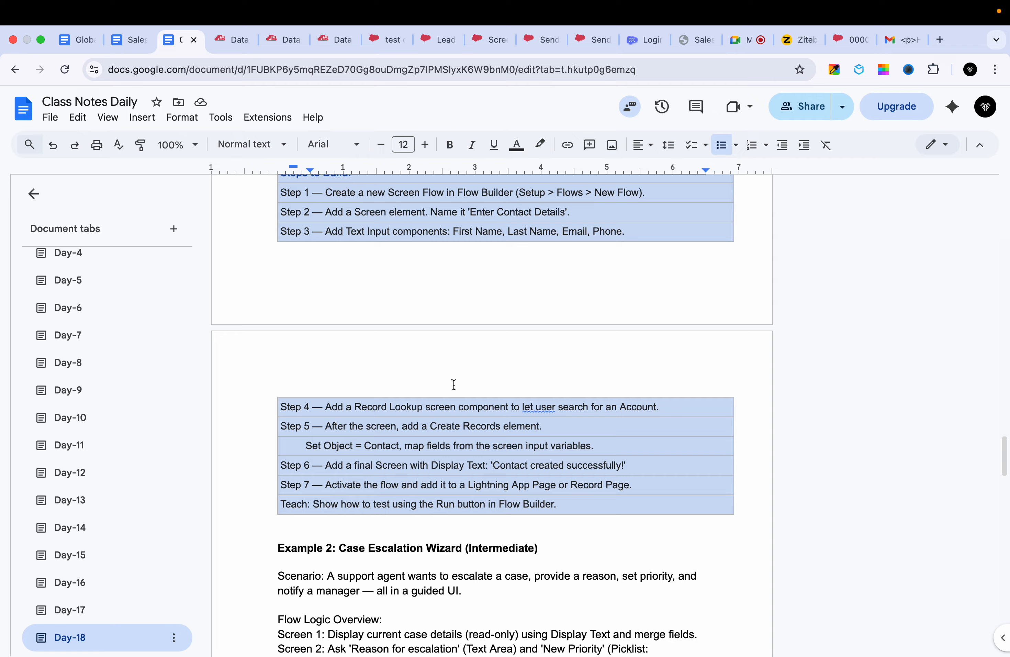
scroll(454, 384, up, 20)
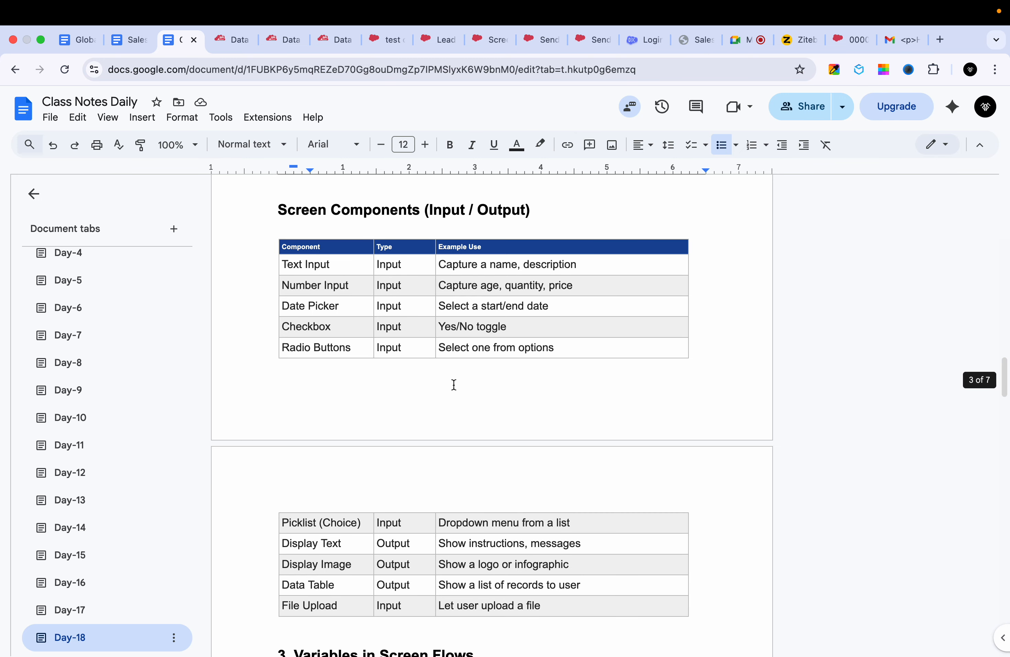
scroll(454, 385, up, 20)
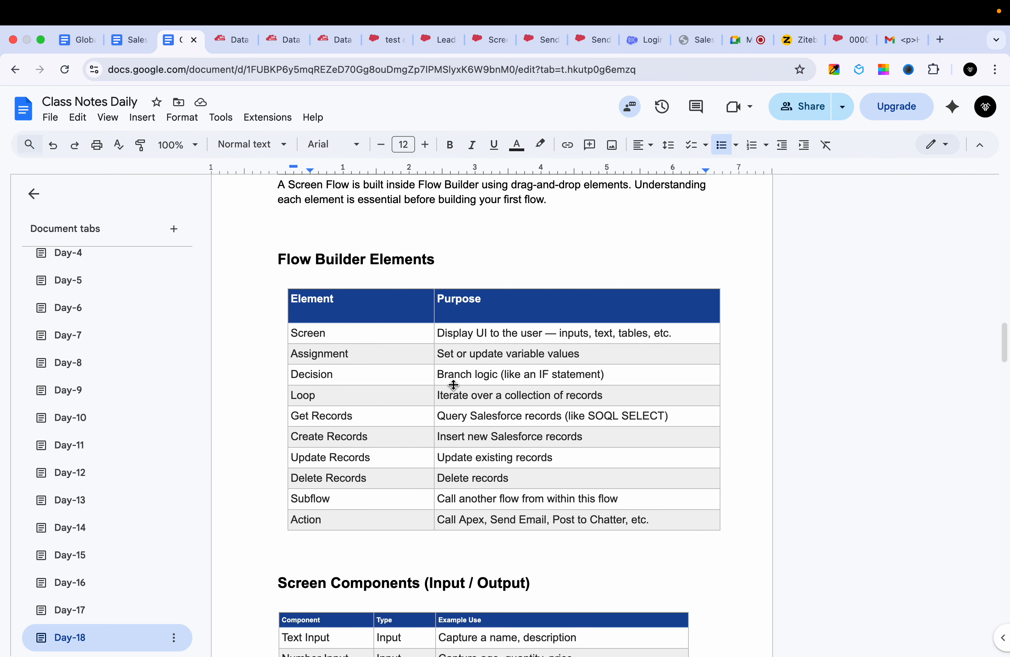
scroll(454, 385, up, 5)
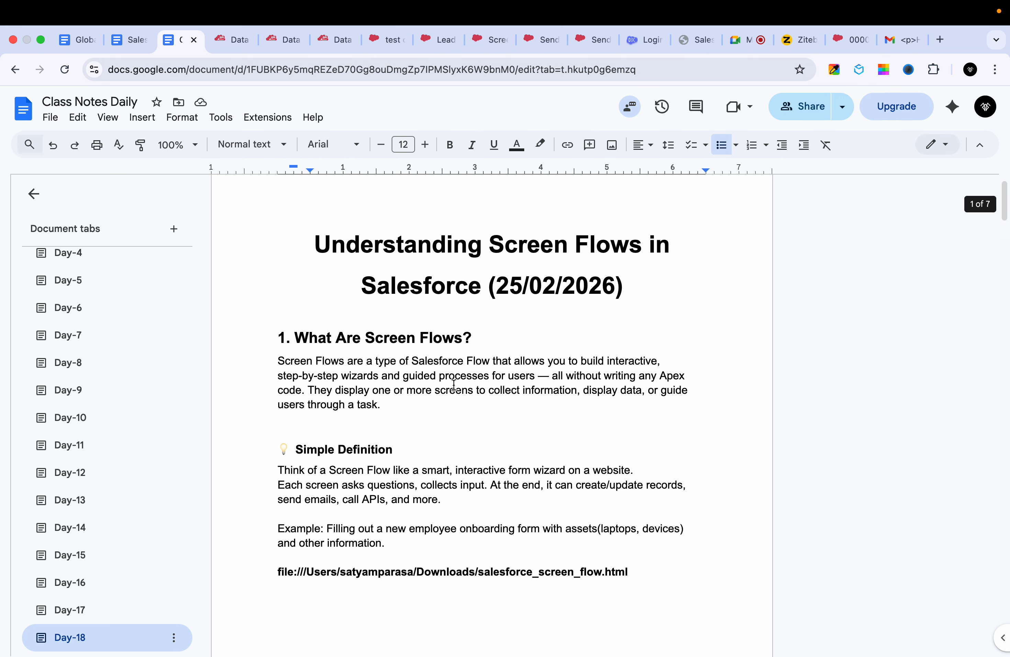
scroll(453, 385, down, 15)
scroll(454, 384, down, 5)
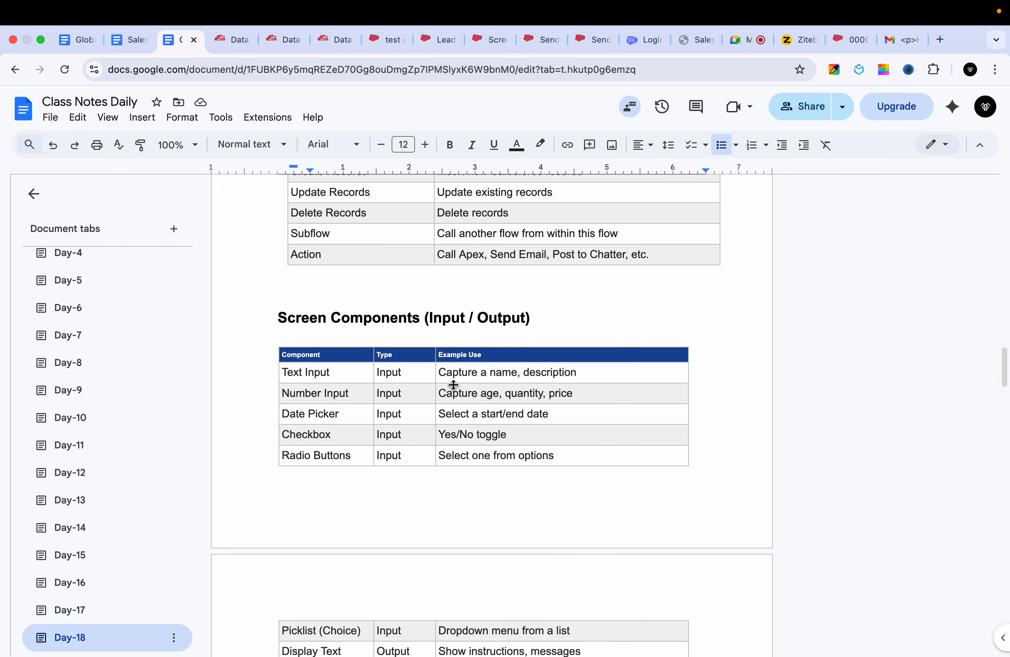
scroll(454, 385, down, 10)
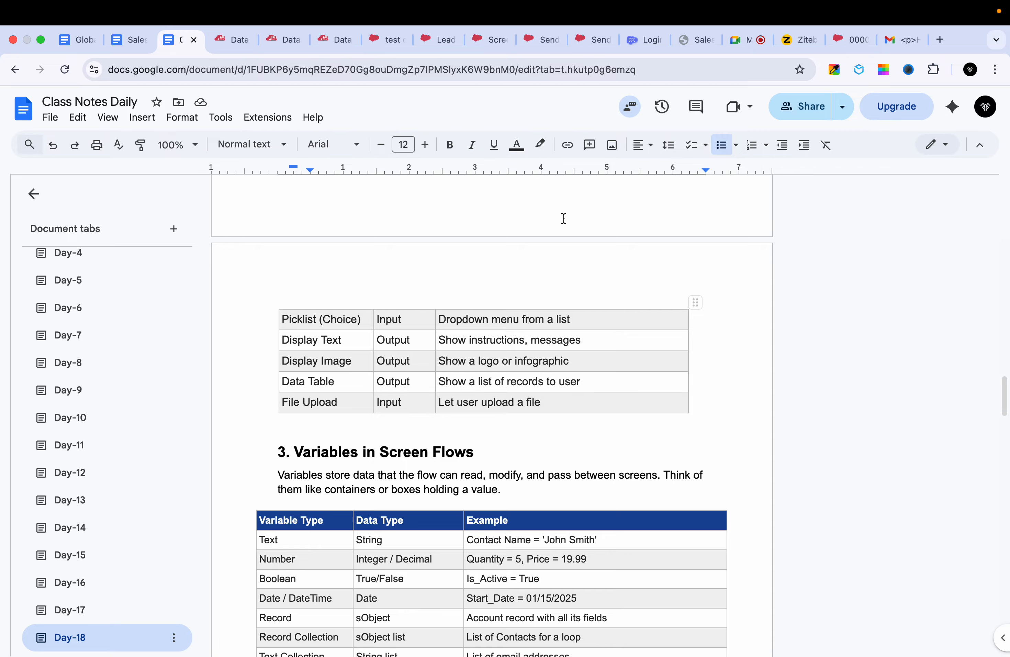
- Switch to the Google Meet call and stop presenting the screen
click(747, 40)
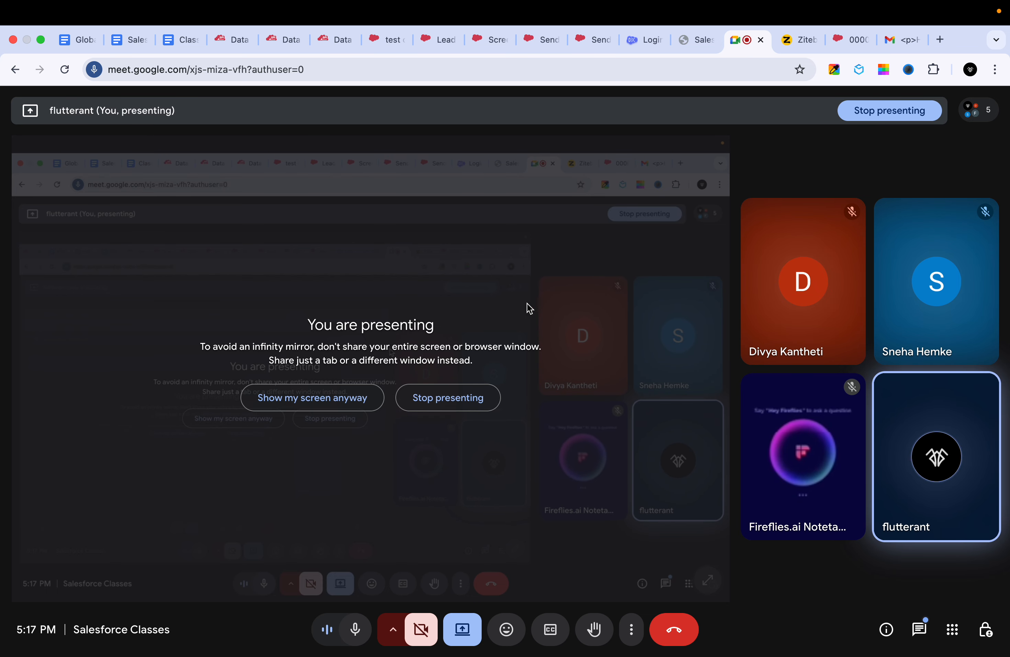
click(448, 398)
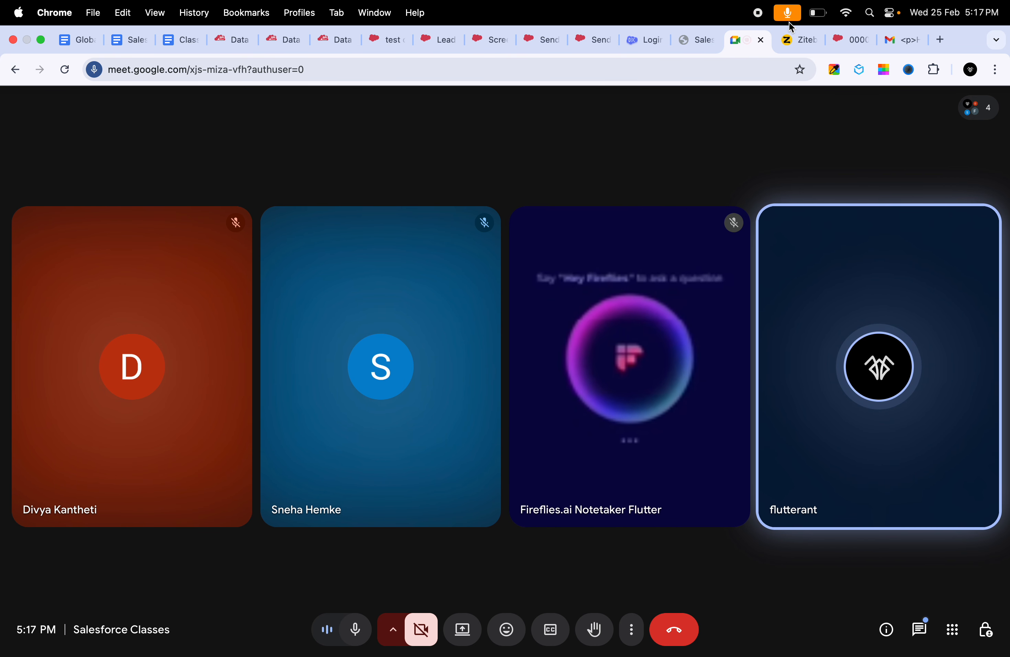